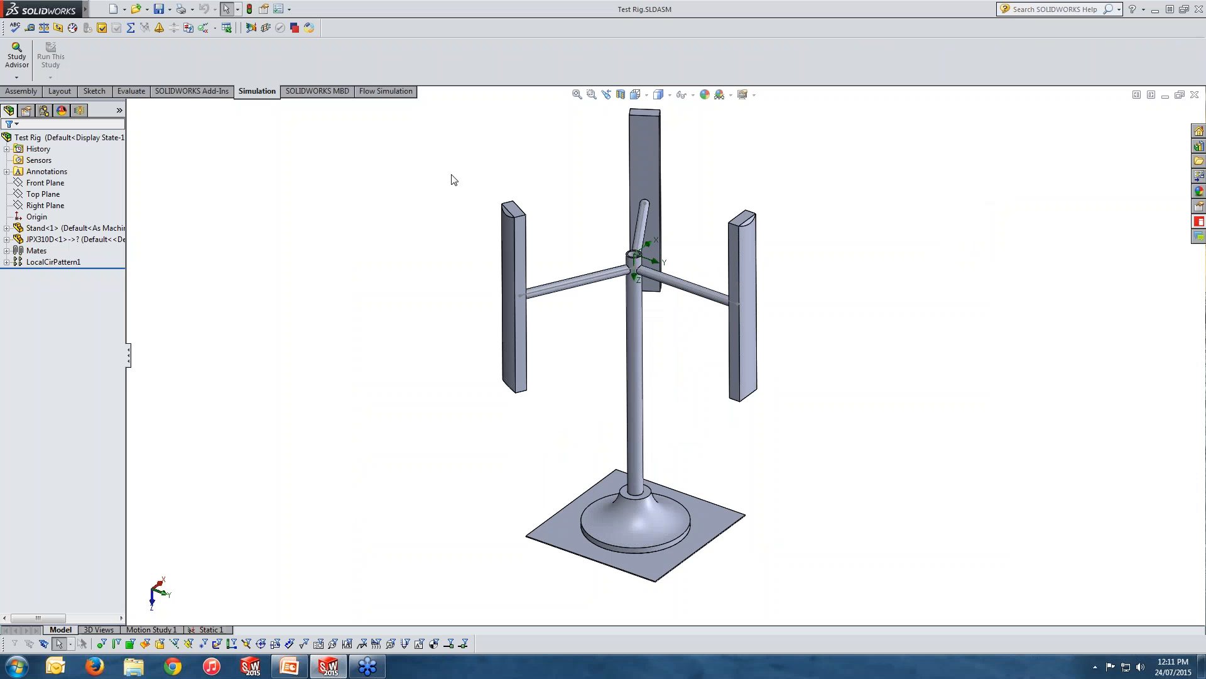
Examine the Stand part's cut list and identify the three PIPE 60 X 3.2 arm bodies in the model.
left_click(94, 230)
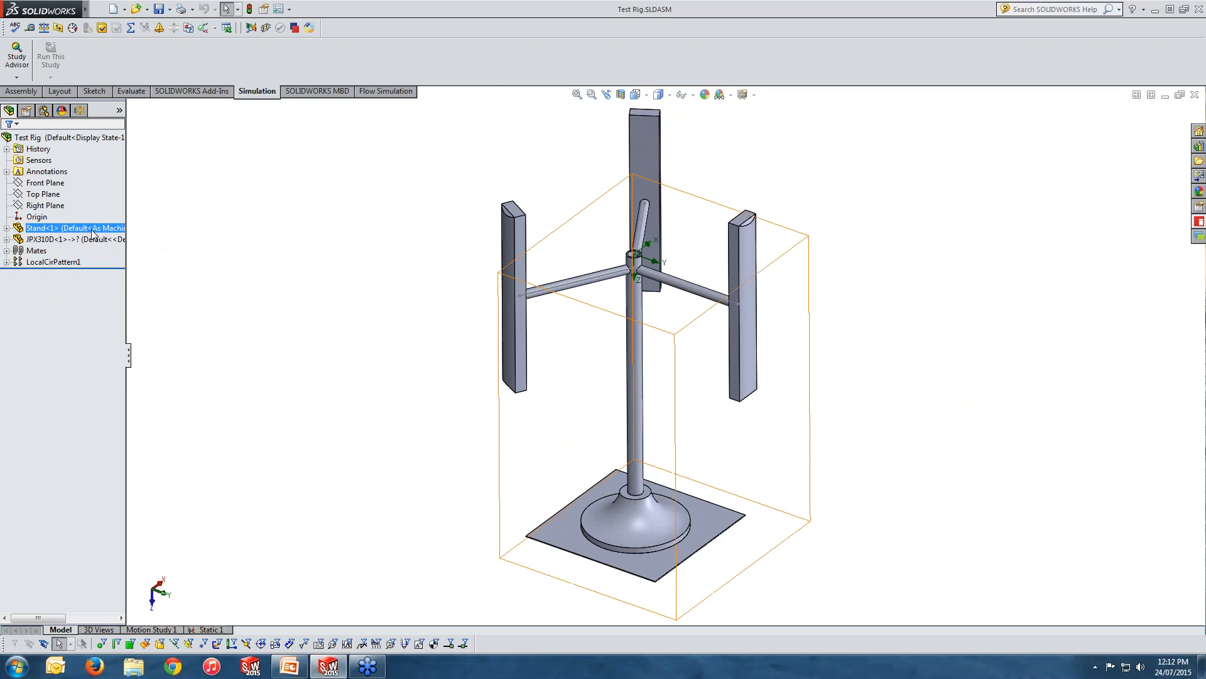
left_click(7, 228)
left_click_drag(127, 264, 193, 263)
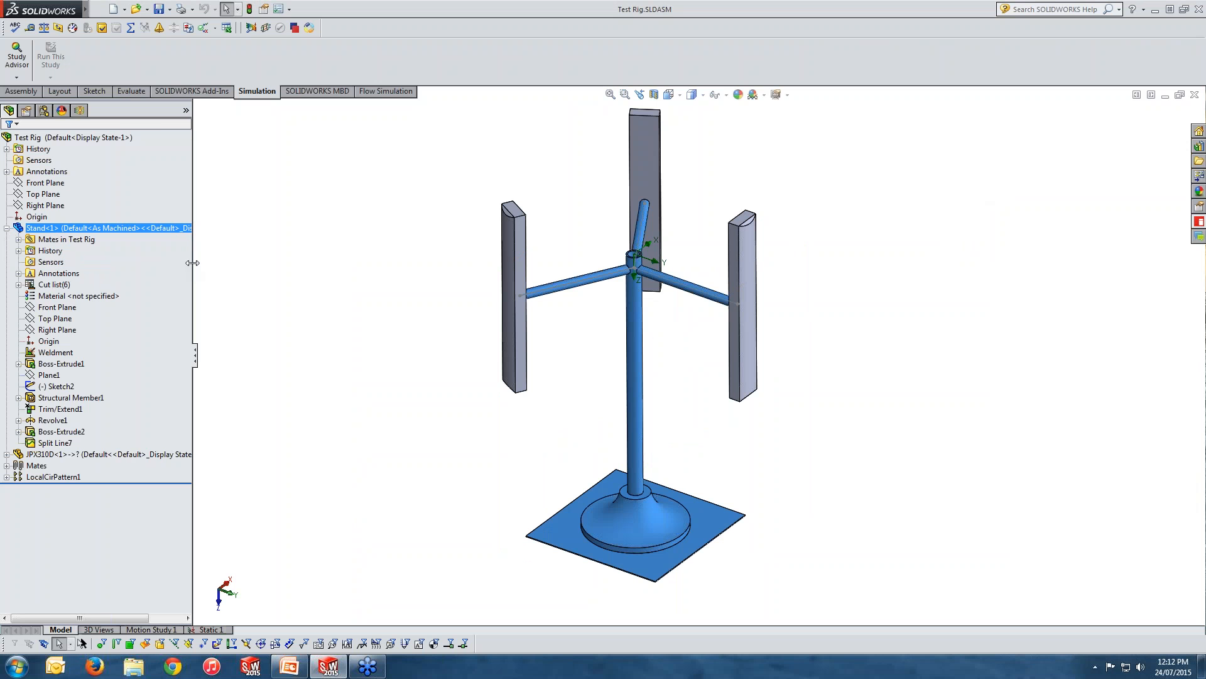
left_click(18, 285)
left_click(31, 307)
left_click(30, 307)
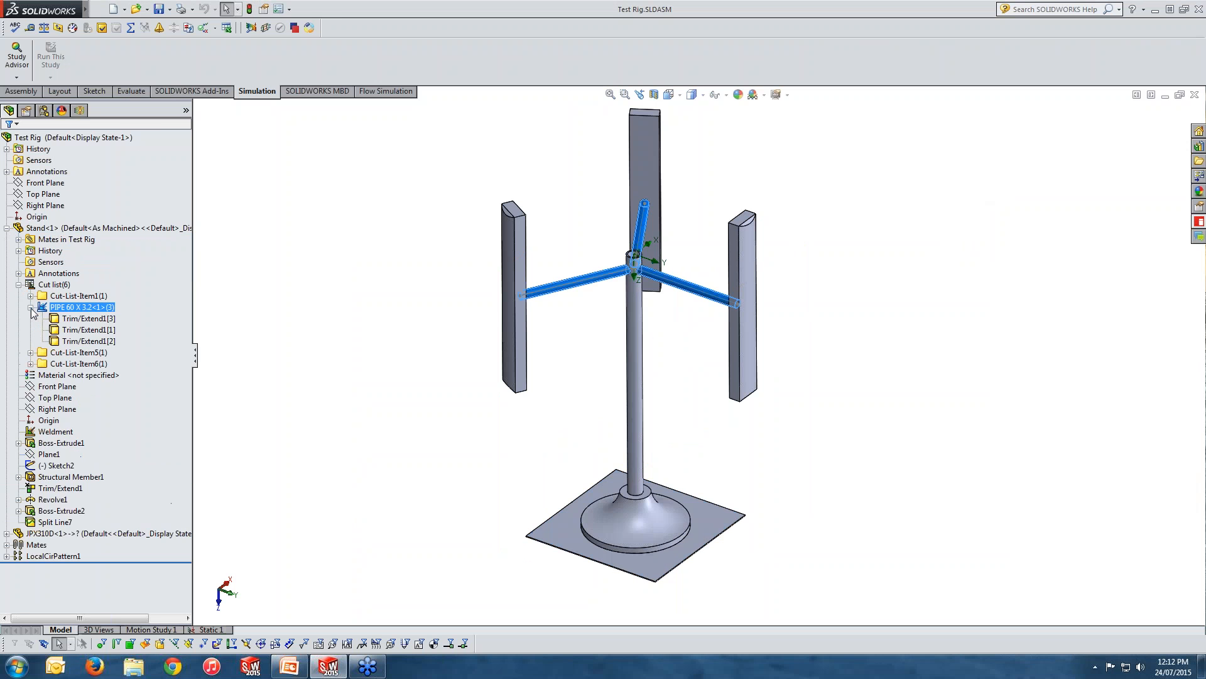
left_click(81, 318)
left_click(74, 330)
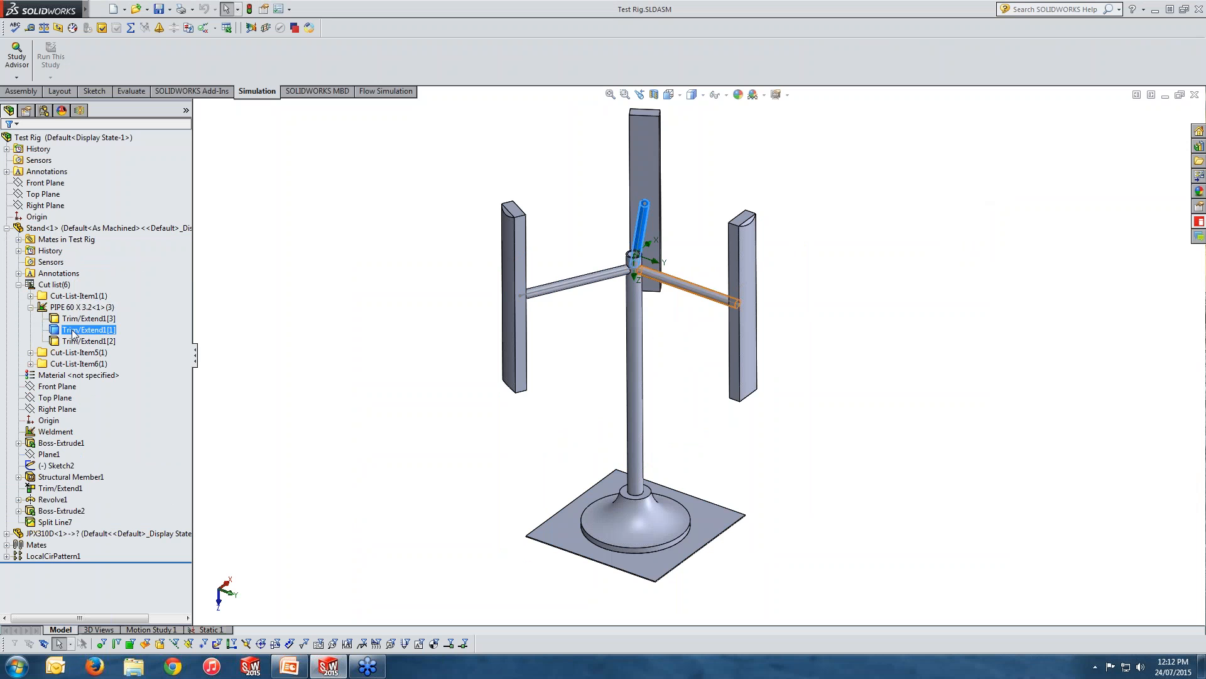
left_click(82, 342)
left_click(79, 330)
left_click(71, 319)
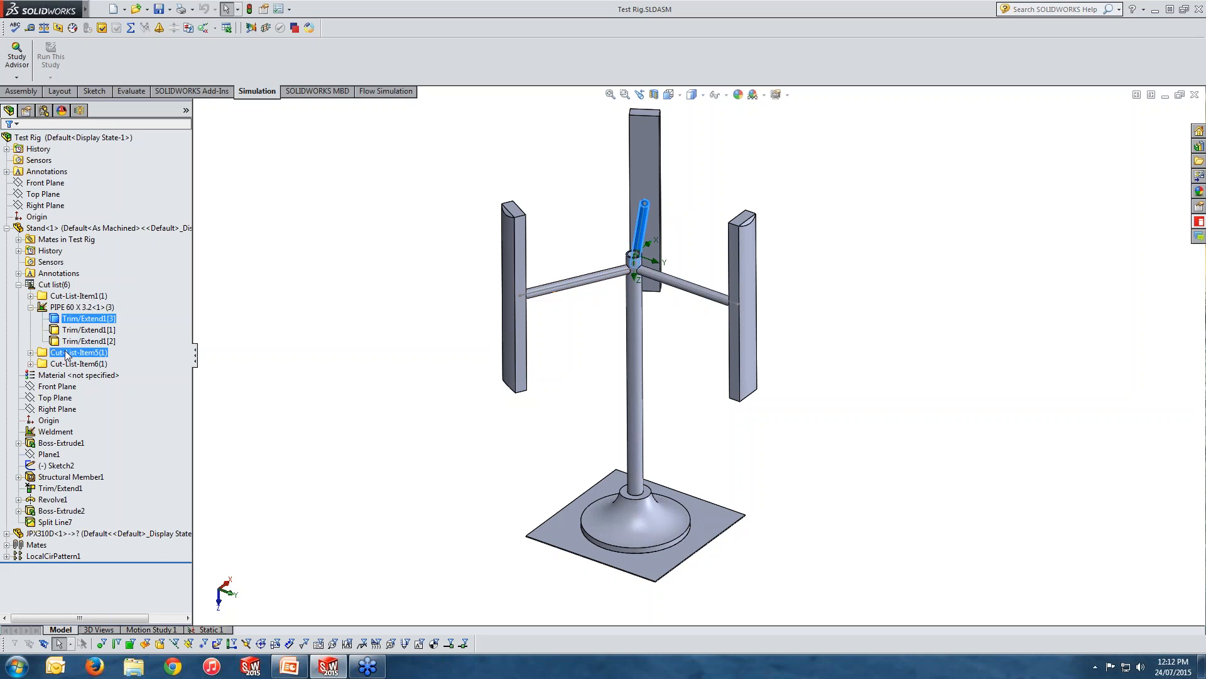
Examine the Stand's remaining cut-list bodies: the vertical post, the revolved base and the ground plate.
left_click(64, 296)
left_click(30, 296)
left_click(83, 308)
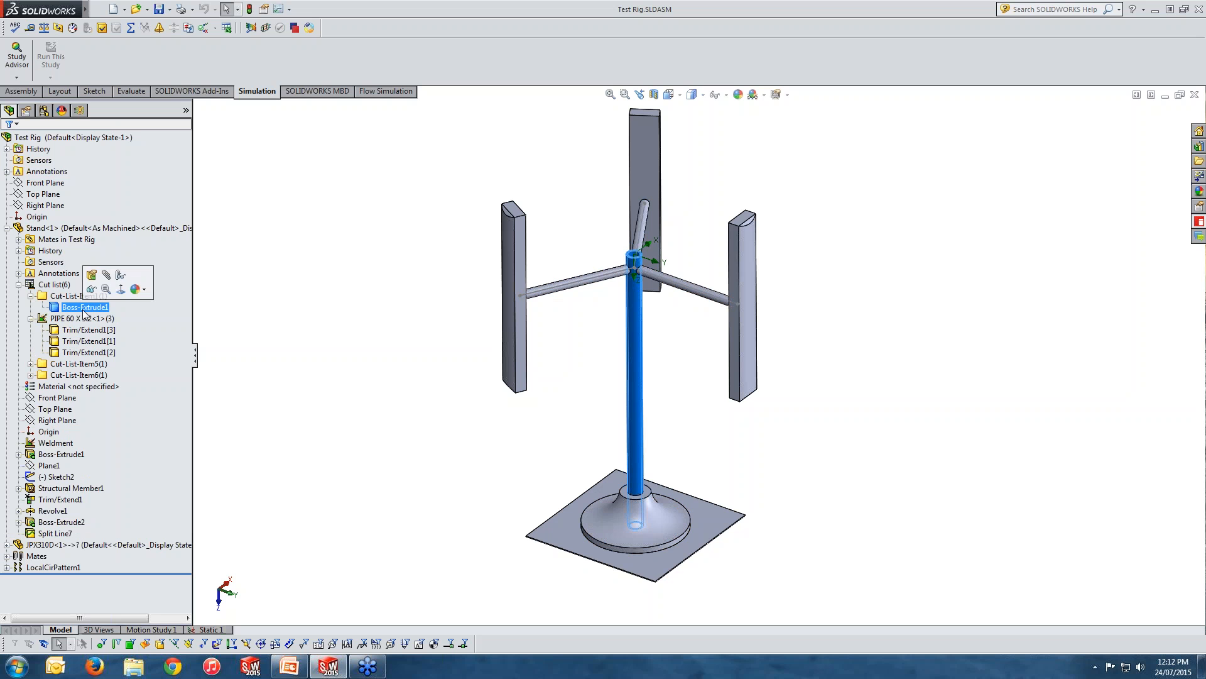
left_click(39, 365)
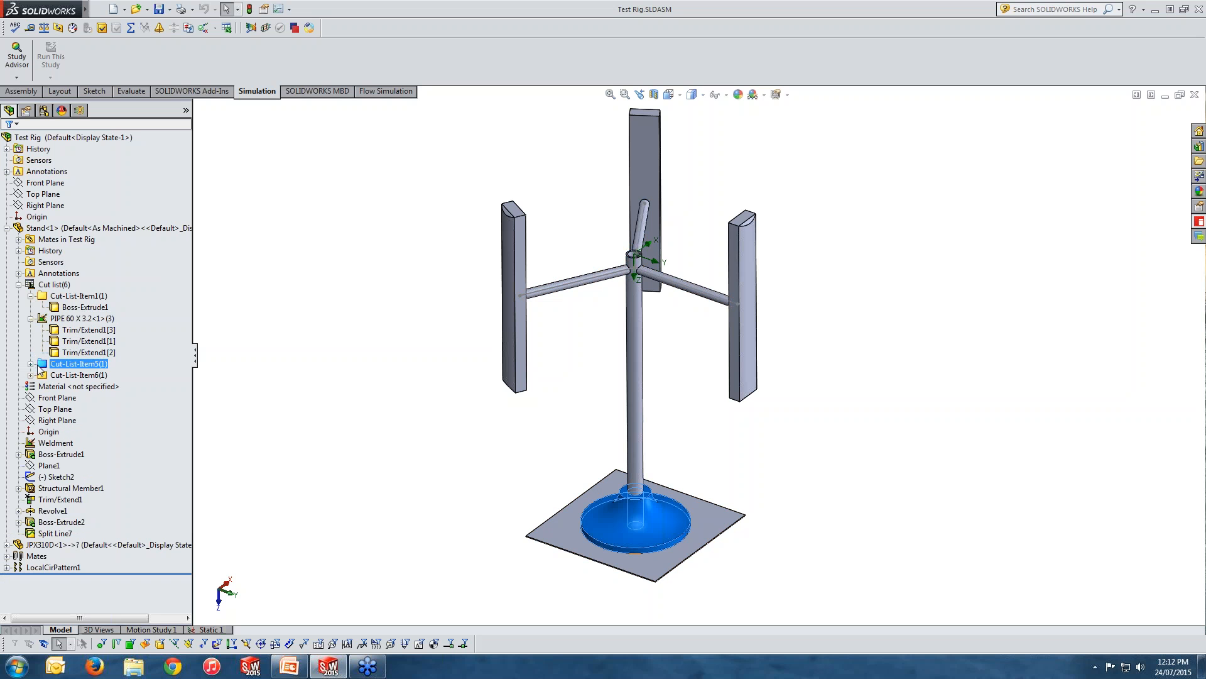
left_click(30, 363)
left_click(63, 377)
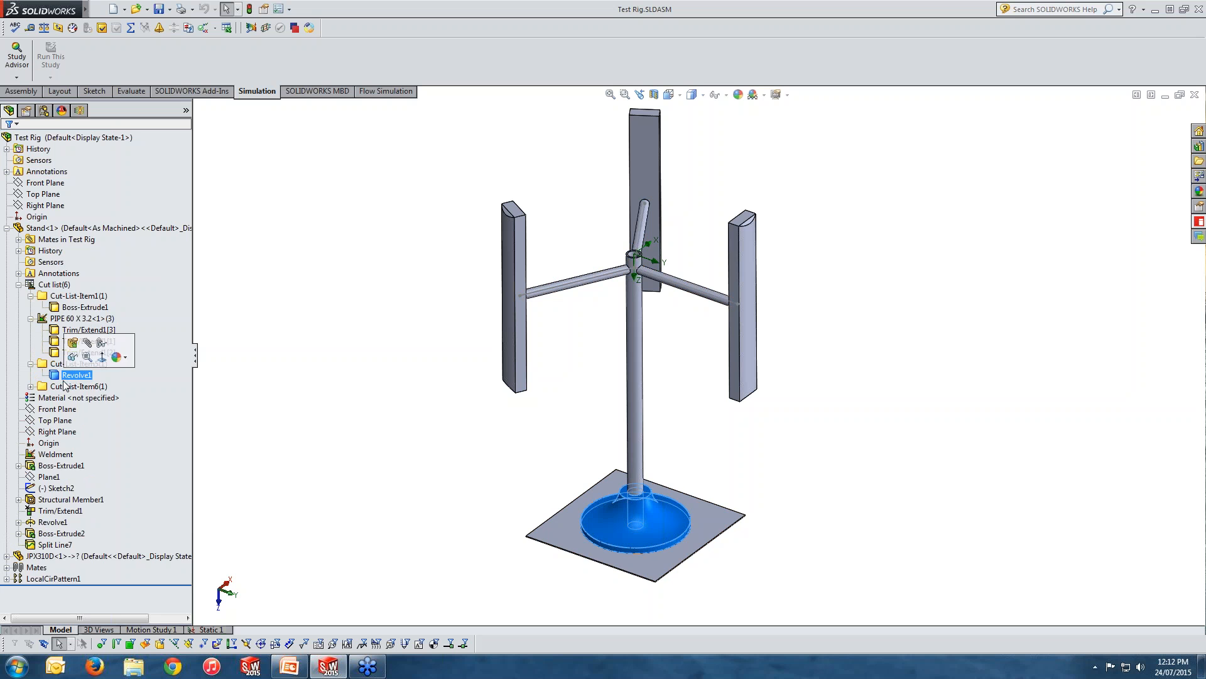
left_click(30, 386)
left_click(68, 398)
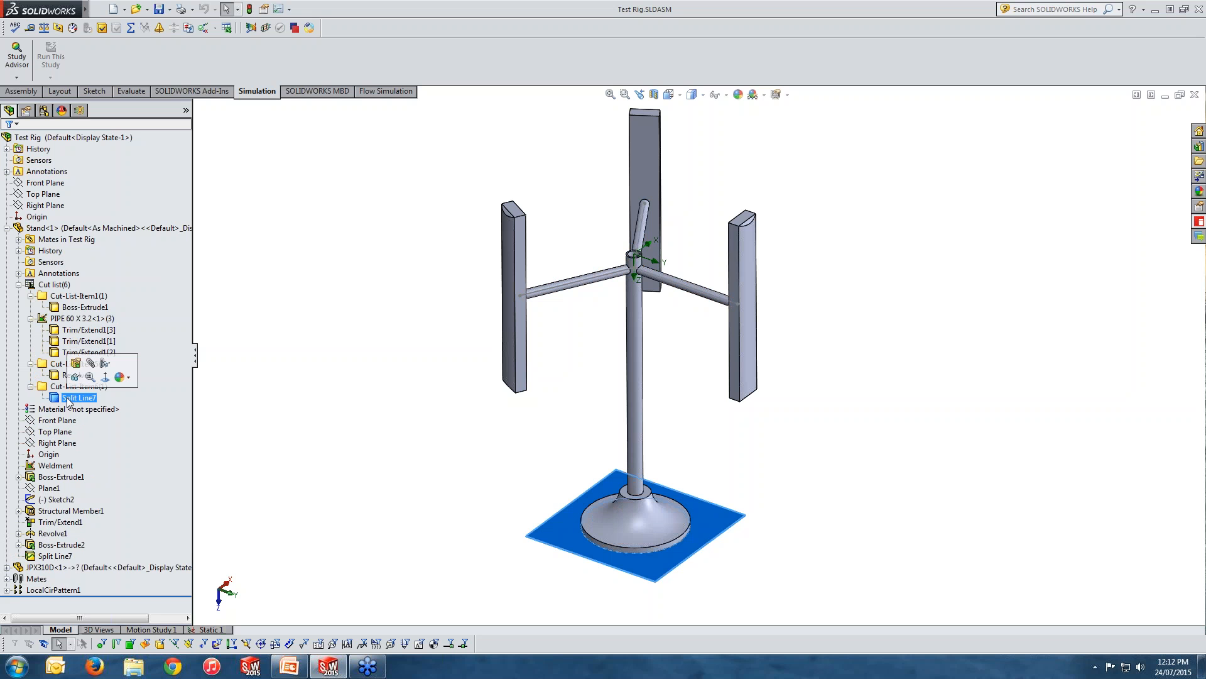
Examine the JPX310D blade component and its two instances in the circular pattern.
left_click(7, 228)
left_click(60, 229)
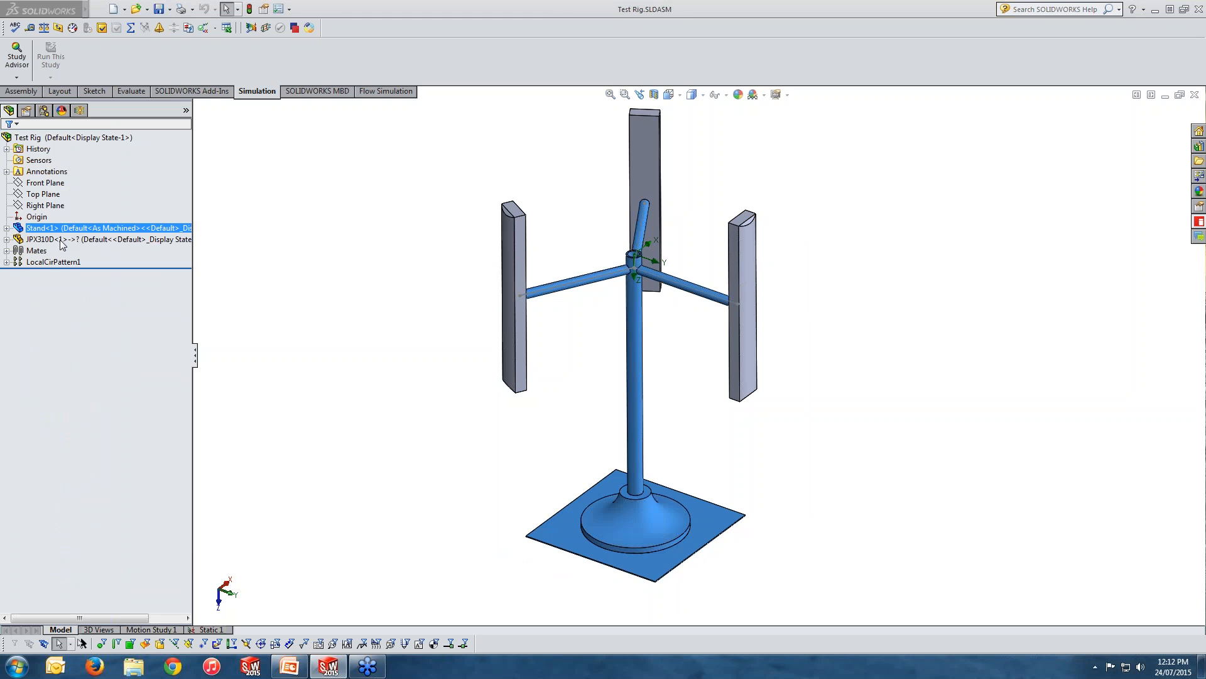
left_click(62, 239)
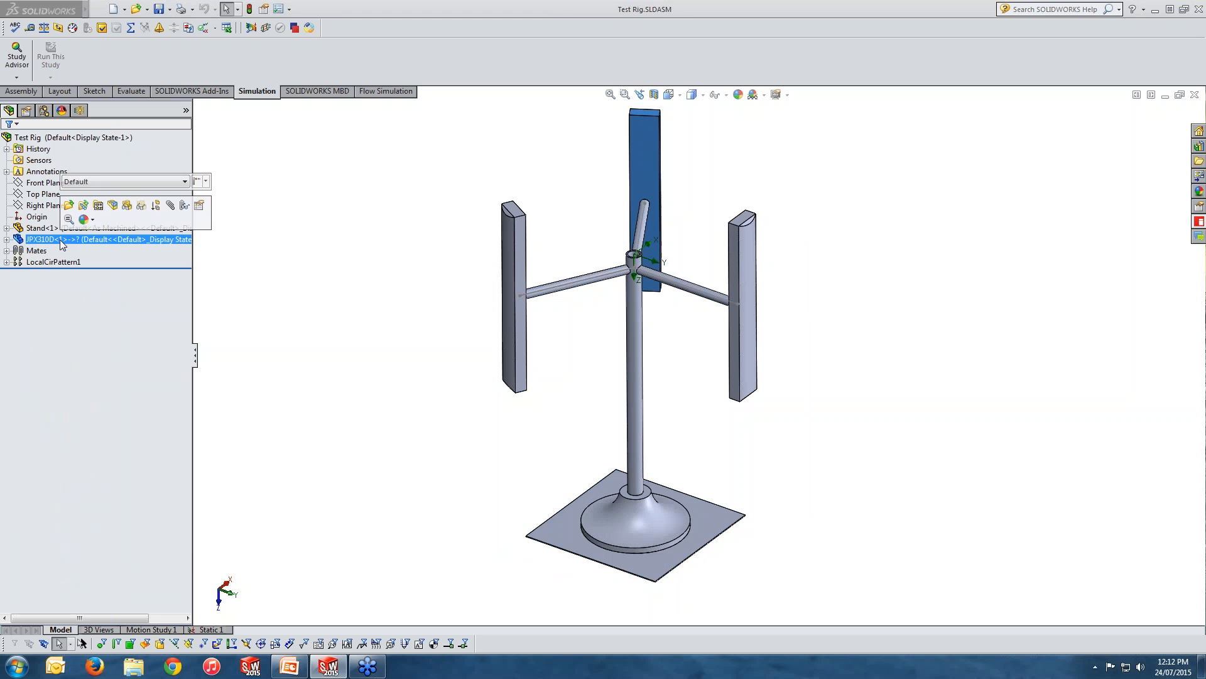
left_click(6, 262)
left_click(54, 274)
left_click(51, 284)
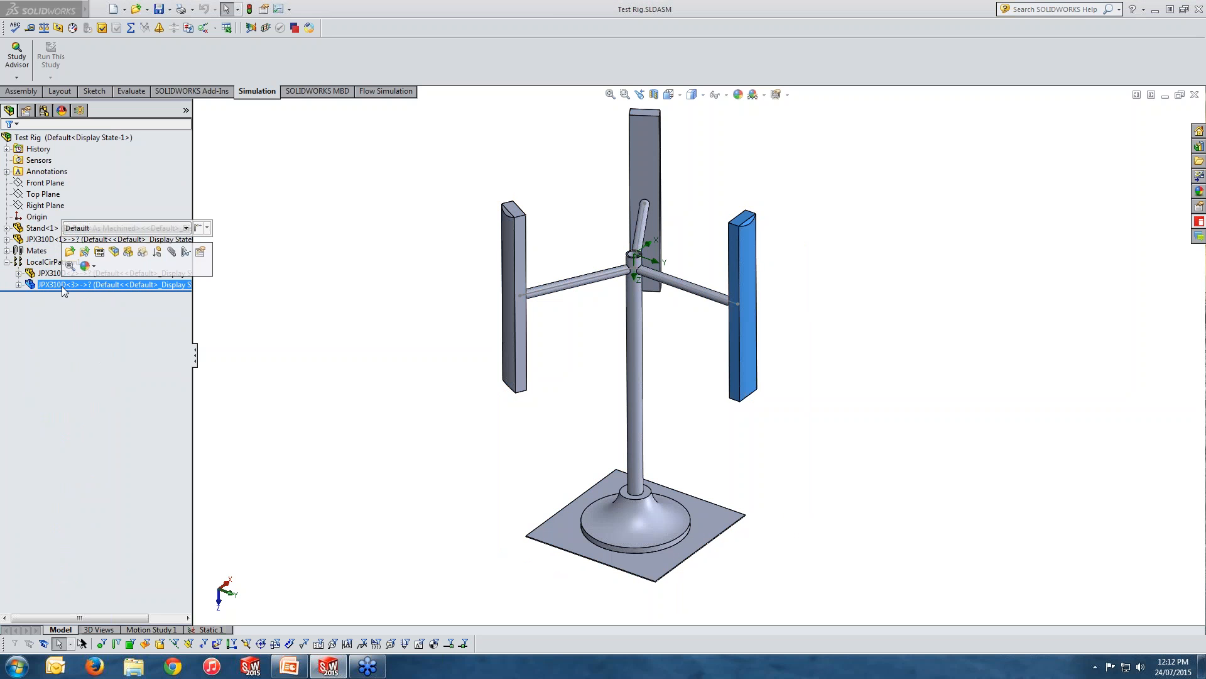
left_click(43, 279)
left_click(367, 310)
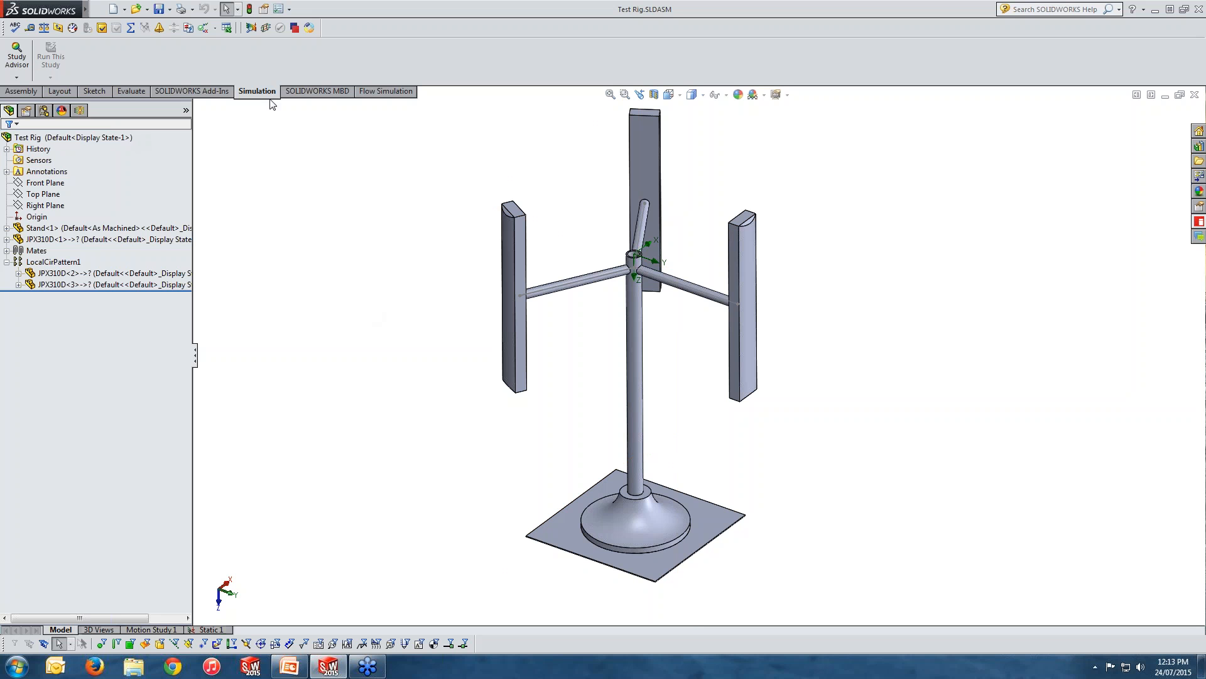
Check whether SOLIDWORKS Flow Simulation 2015 is active in the add-ins list, leaving the list unchanged.
left_click(288, 9)
left_click(295, 49)
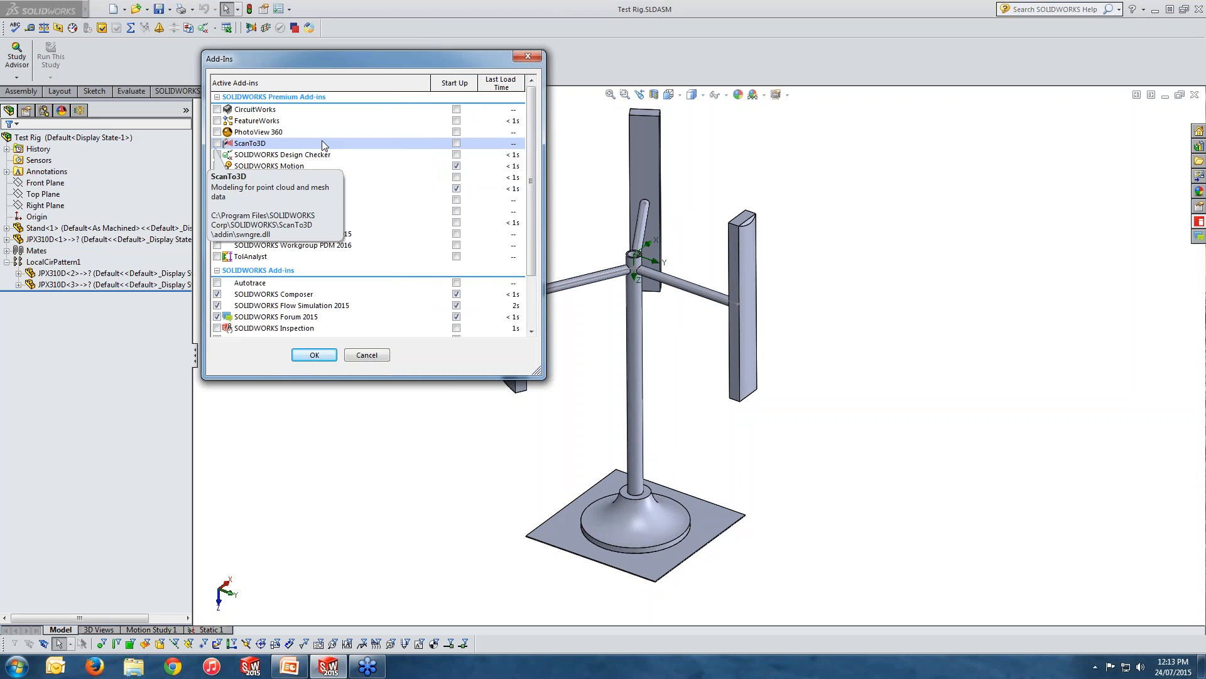
scroll(267, 156, "down", 1)
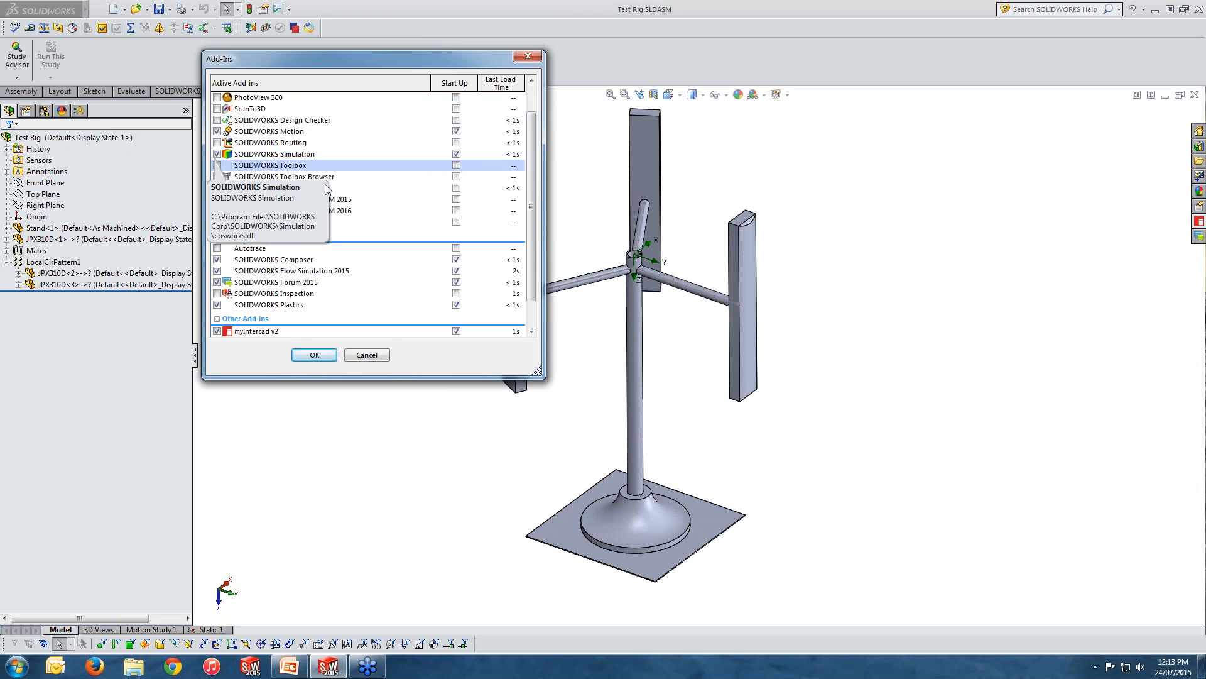
scroll(245, 188, "down", 1)
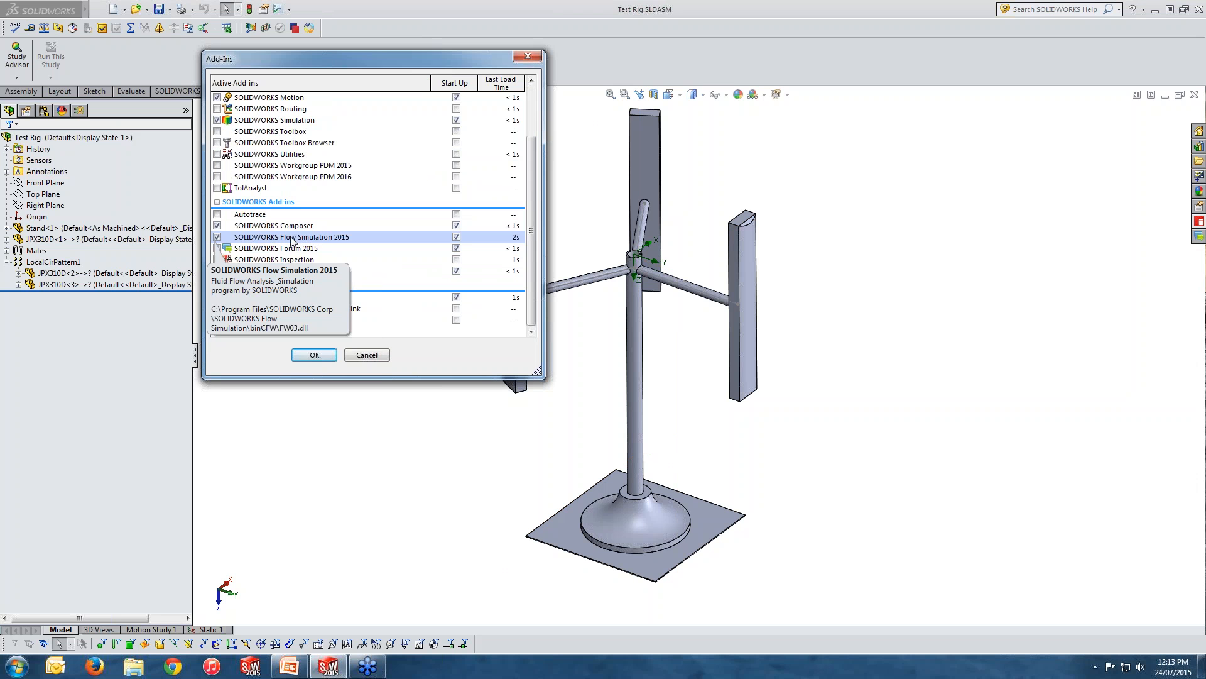
left_click(367, 356)
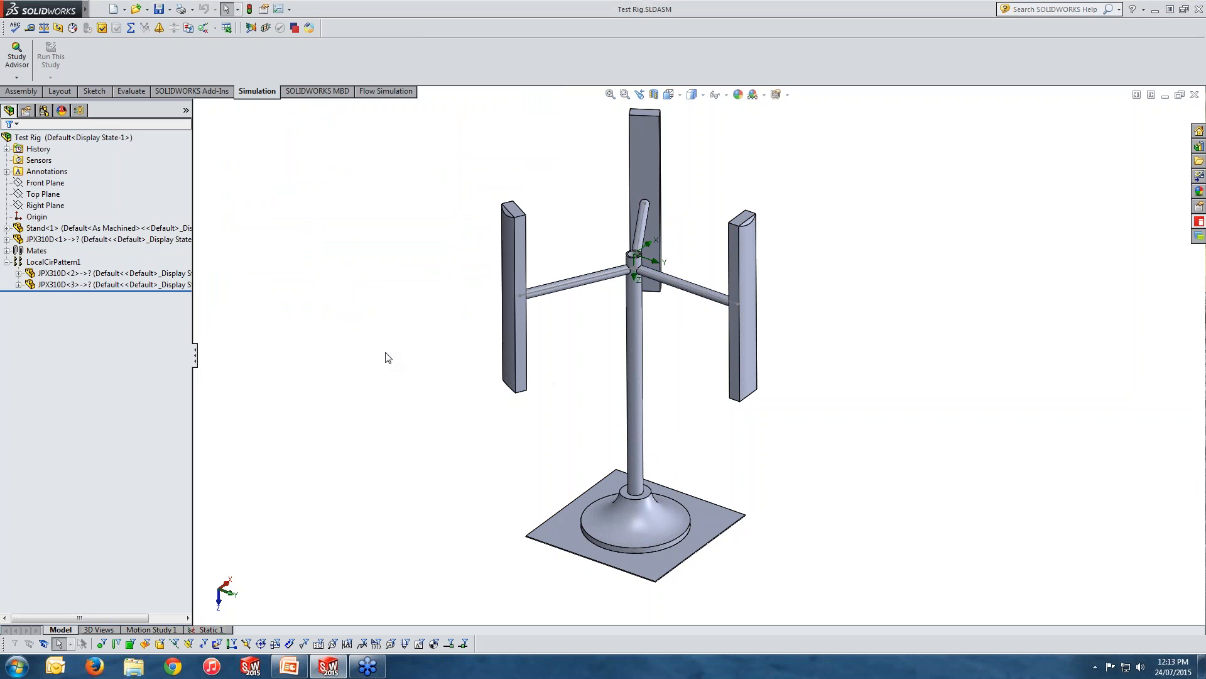
Start a new Flow Simulation project with the Wizard, keeping the name Project(1) and using the current configuration.
left_click(395, 94)
left_click(265, 94)
left_click(386, 93)
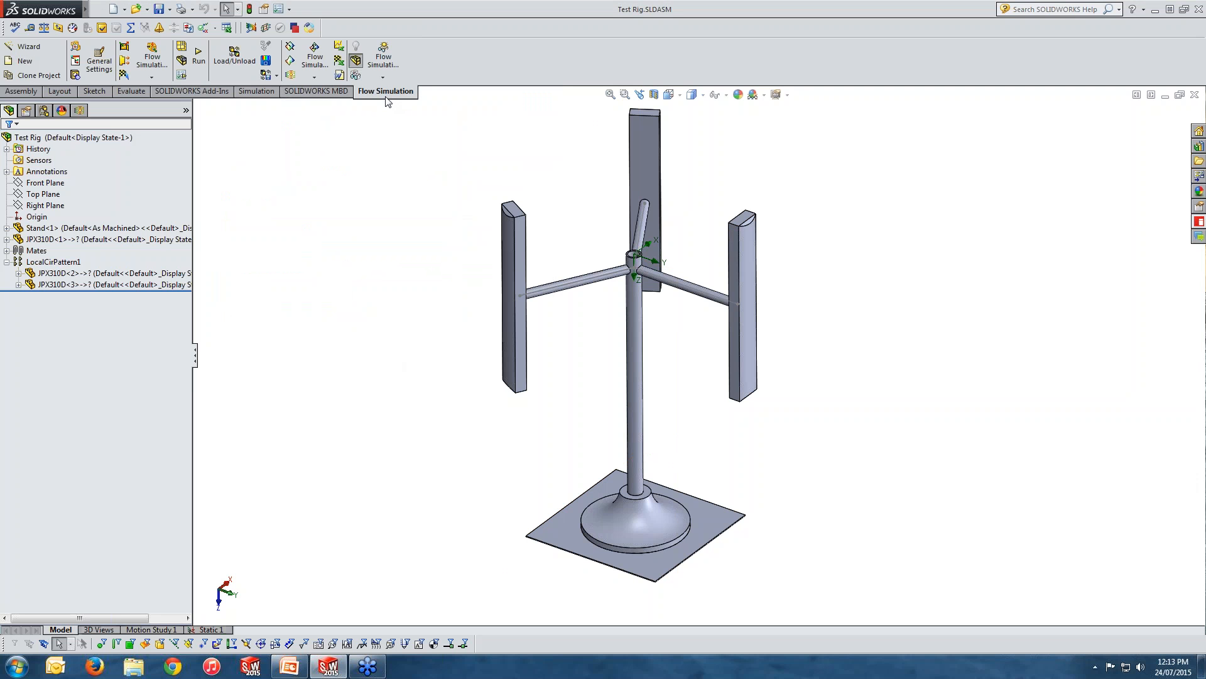
left_click(9, 47)
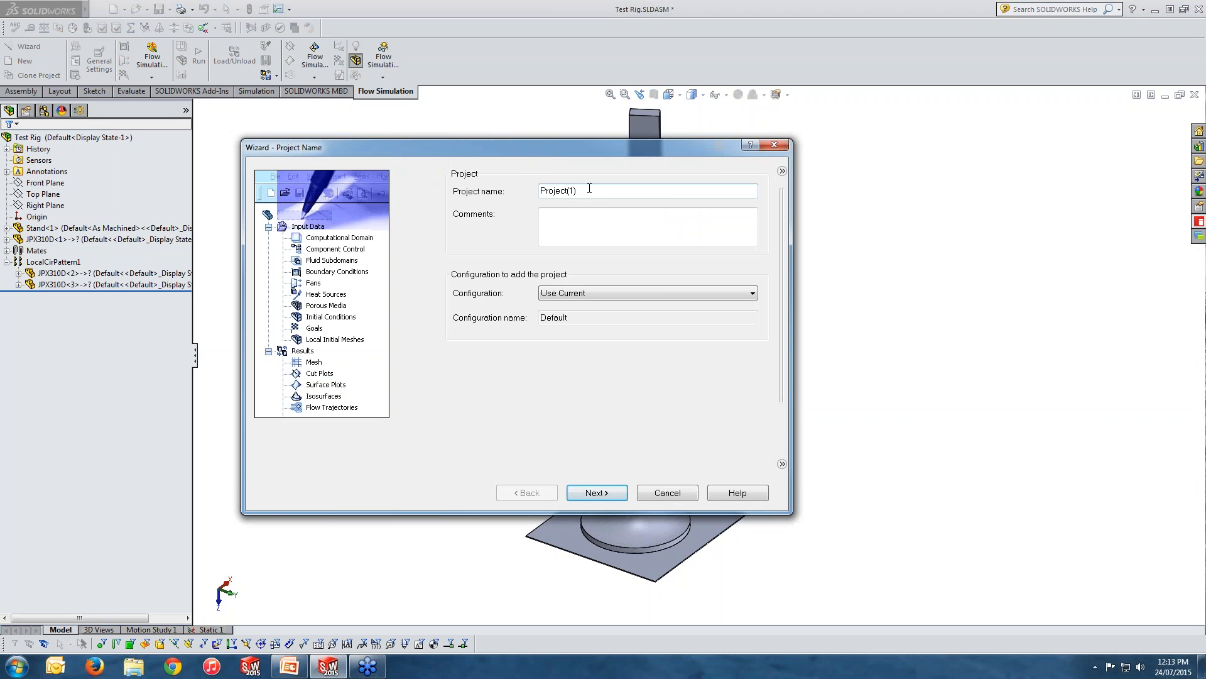
left_click_drag(588, 191, 504, 194)
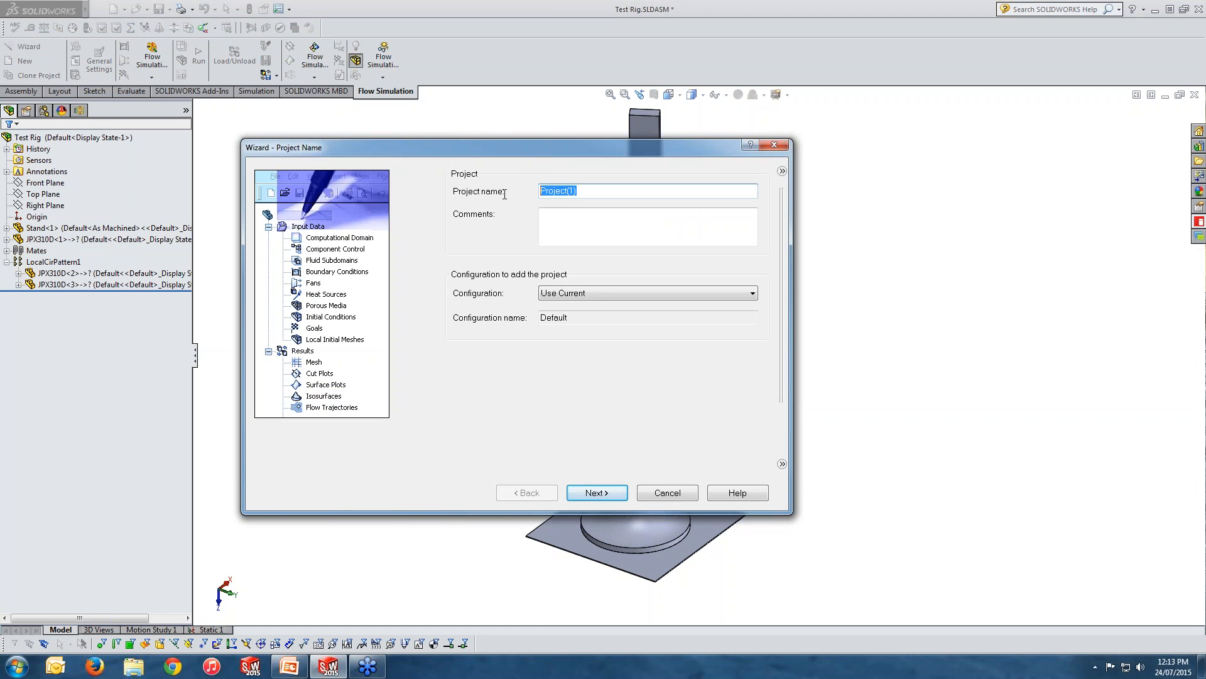
left_click(609, 294)
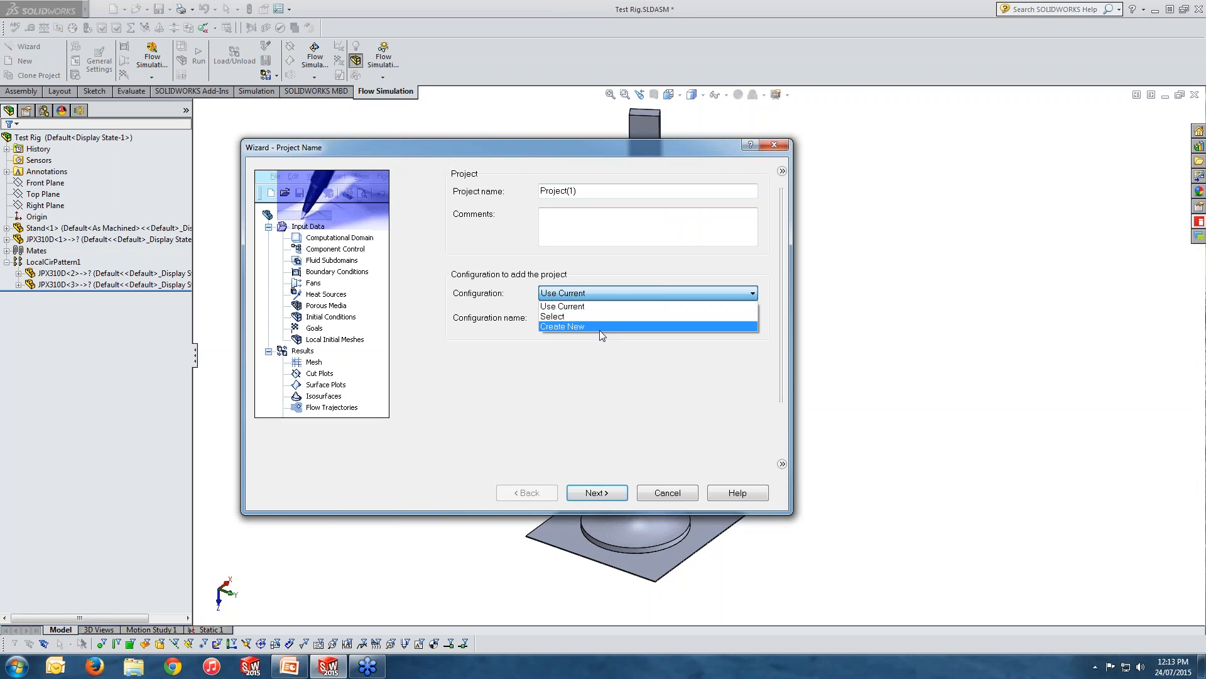
left_click(598, 307)
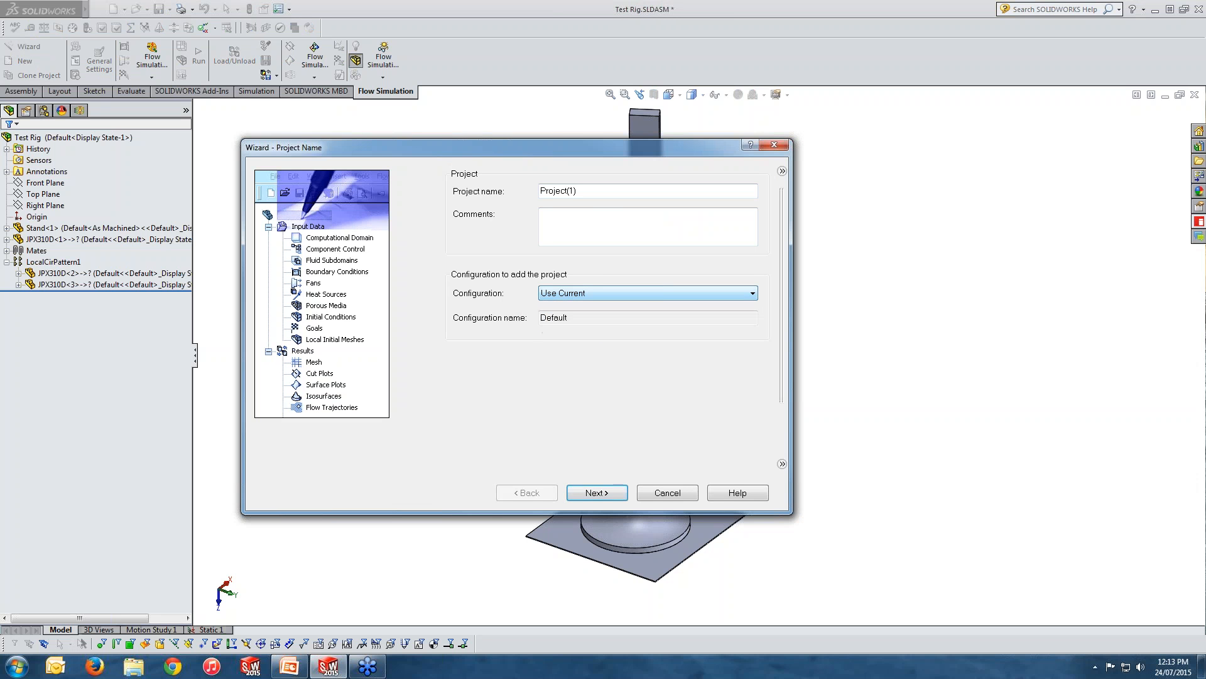
left_click(597, 497)
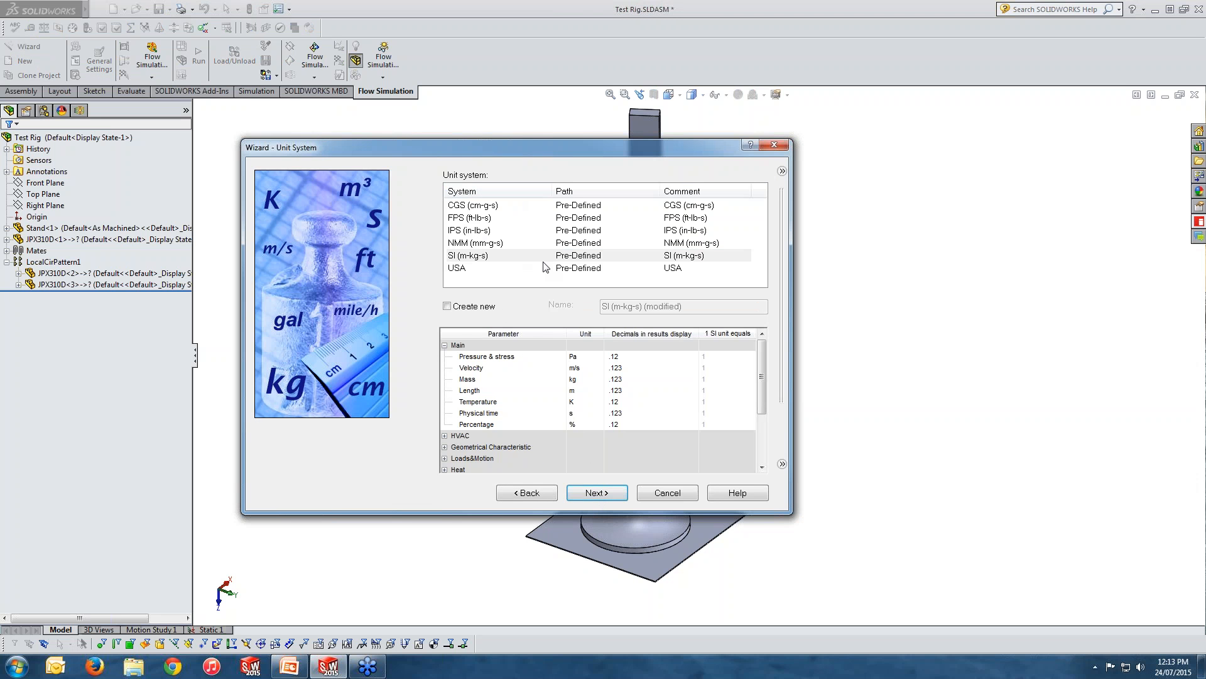
Use the SI (m-kg-s) unit system for the project, with the temperature unit set to °C.
left_click(472, 256)
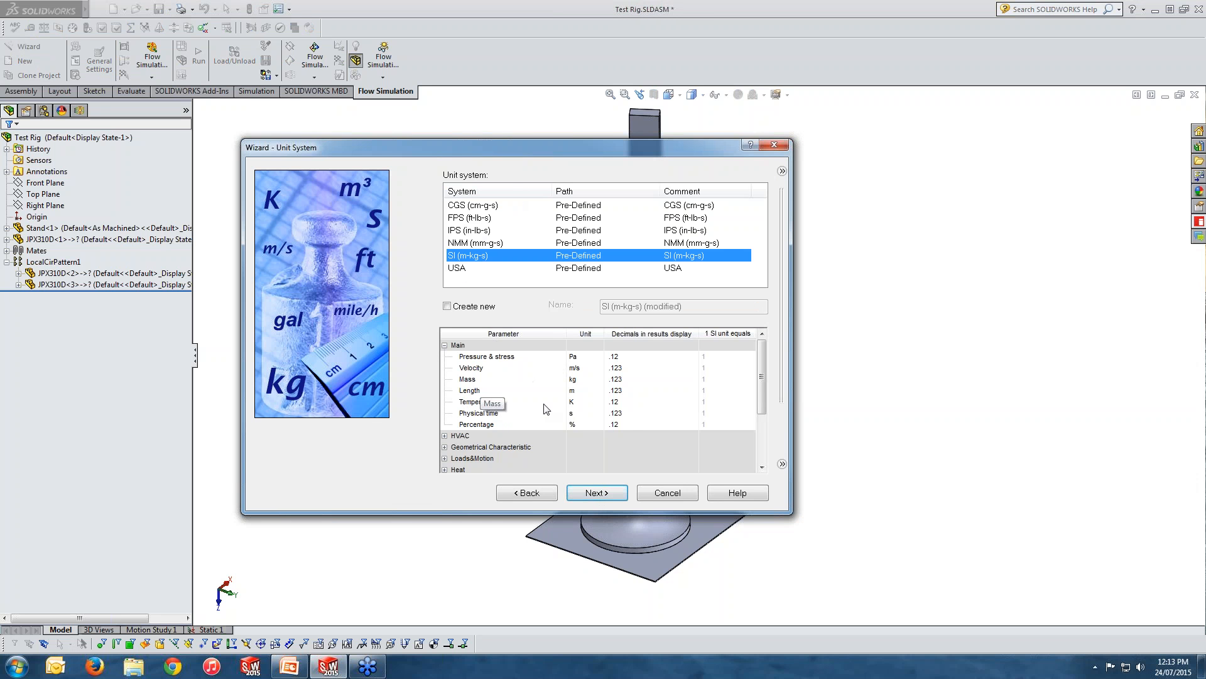
left_click(590, 403)
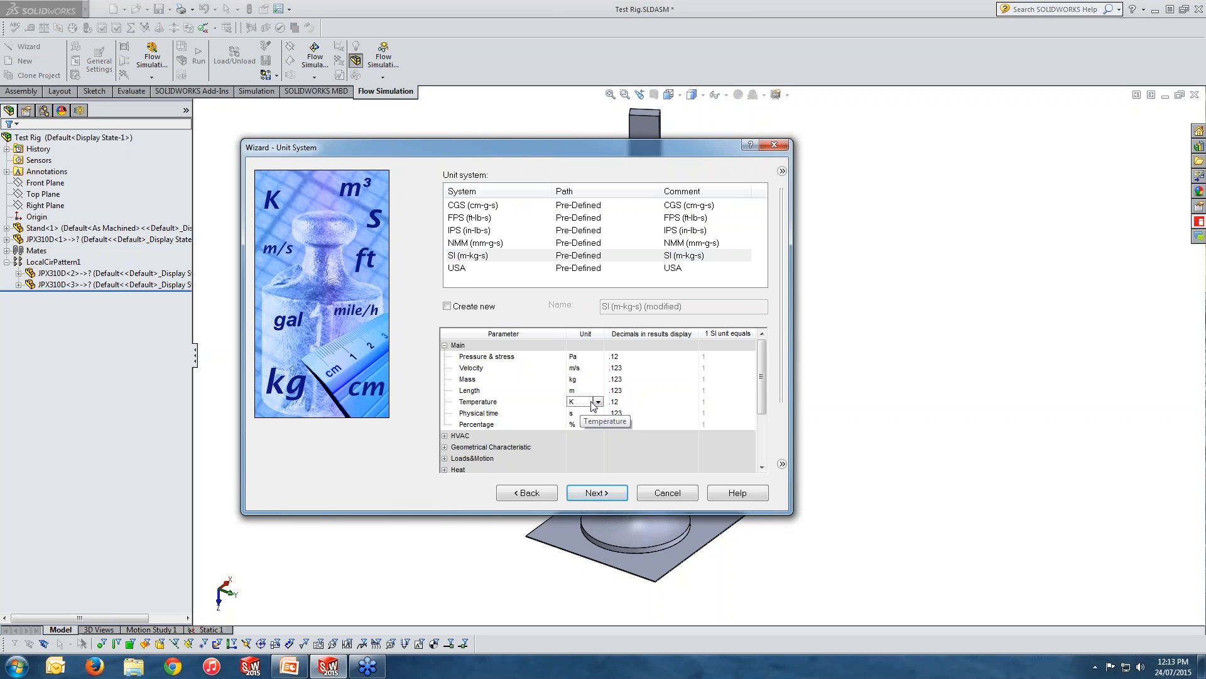
left_click(596, 402)
left_click(581, 424)
left_click(596, 493)
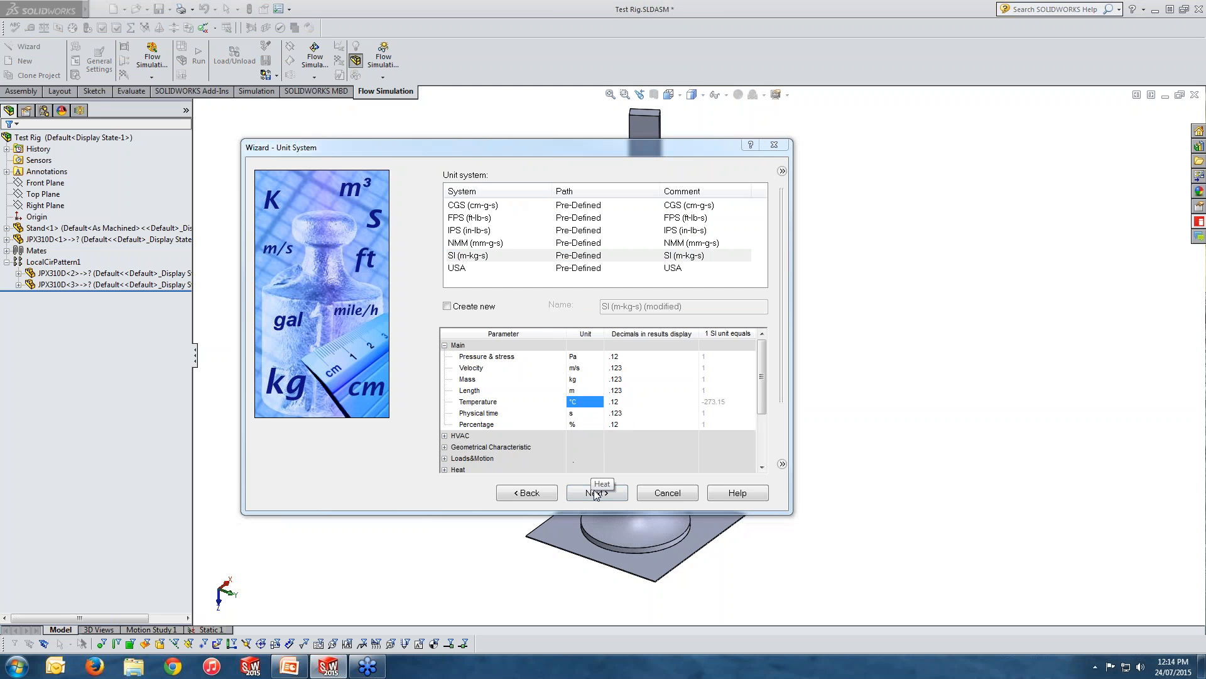
left_click(596, 495)
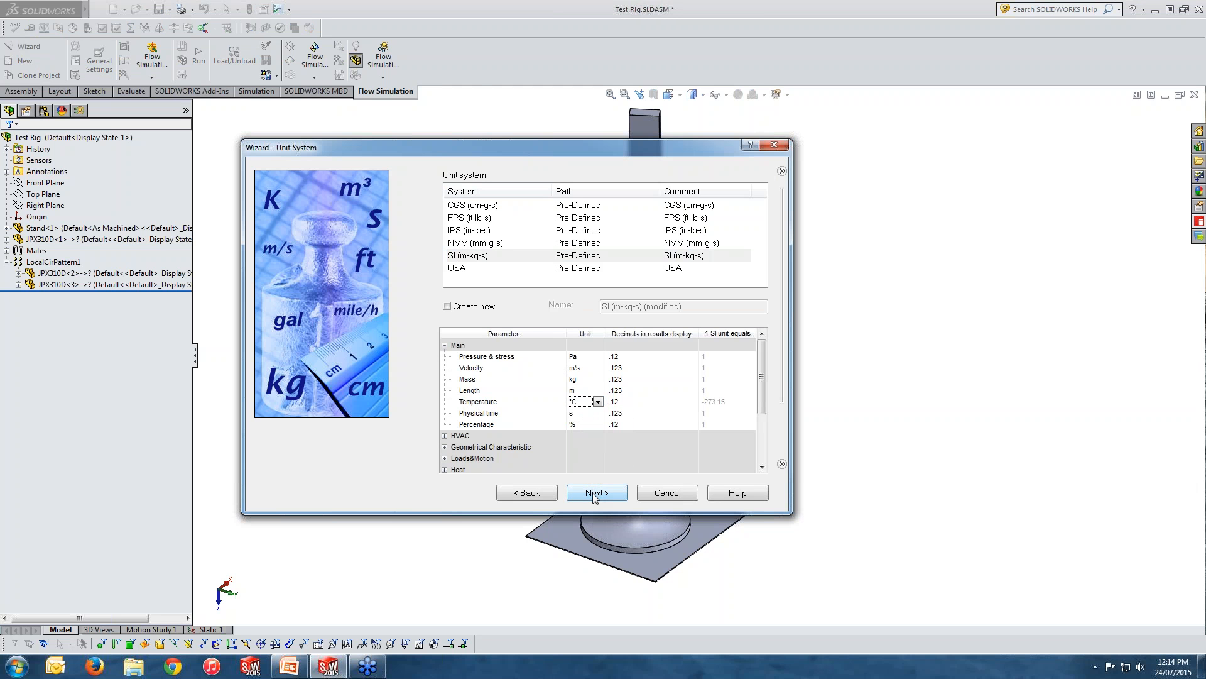
Proceed to the analysis type settings and choose an External analysis.
left_click(594, 494)
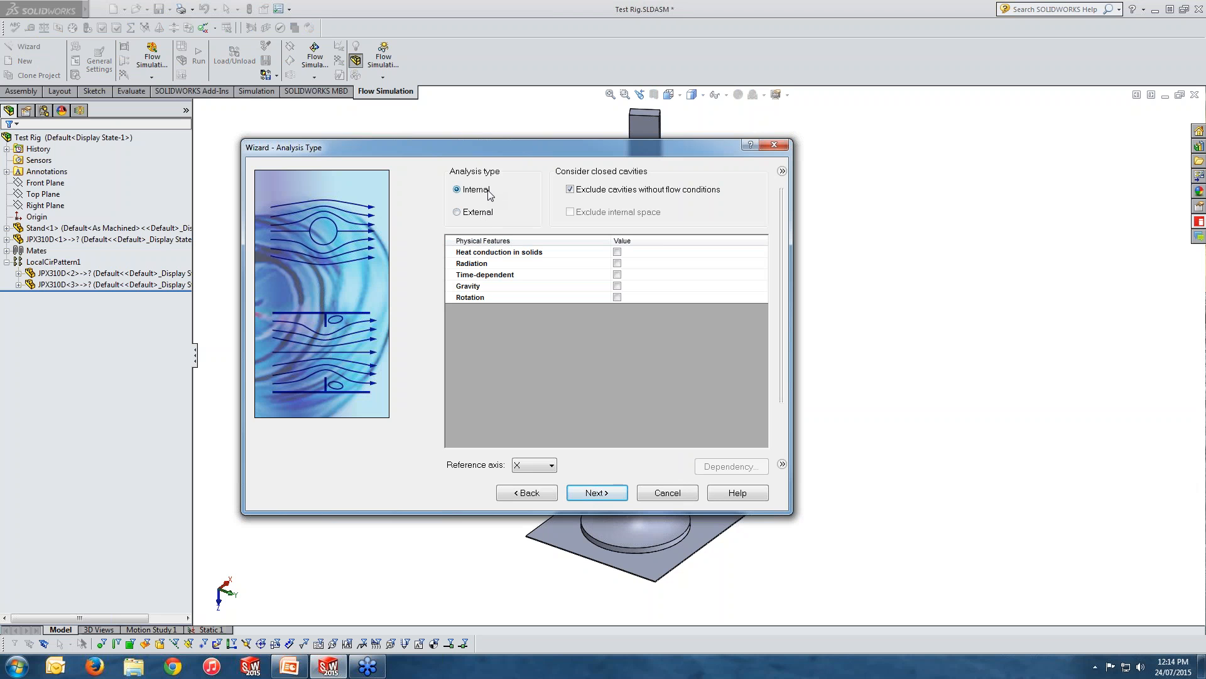
left_click(477, 213)
Try out heat conduction in solids, radiation with solar radiation, and time-dependent analysis, turning each feature off again.
left_click(617, 252)
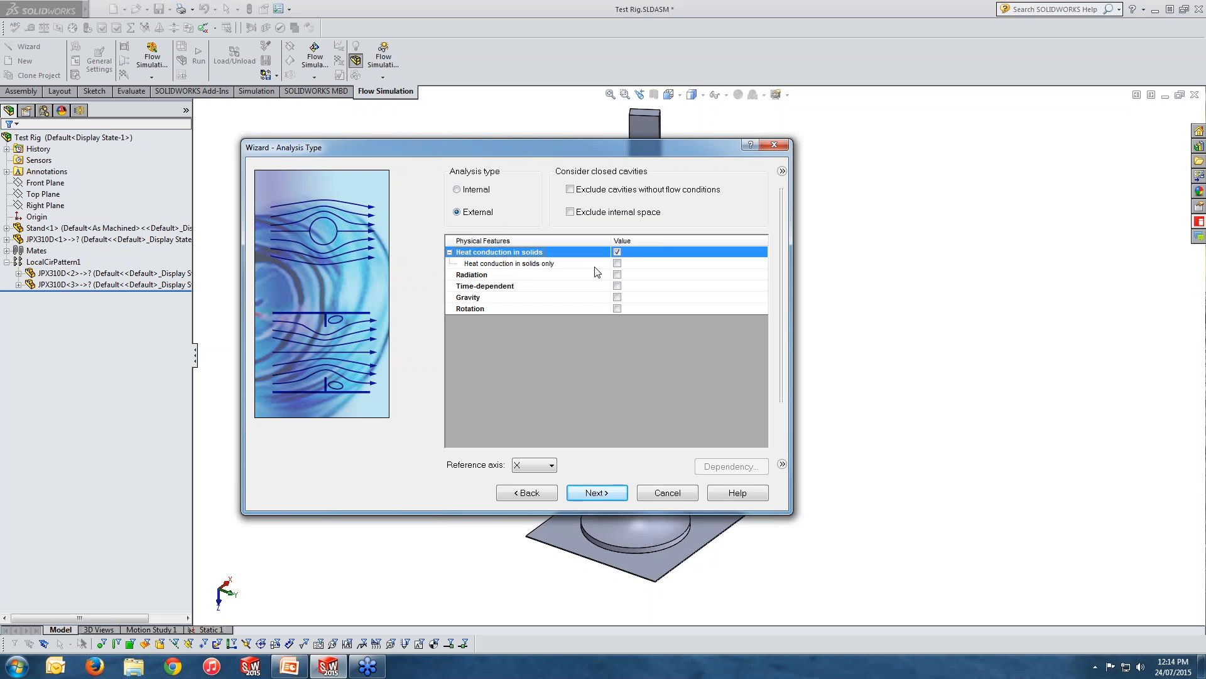
left_click(617, 264)
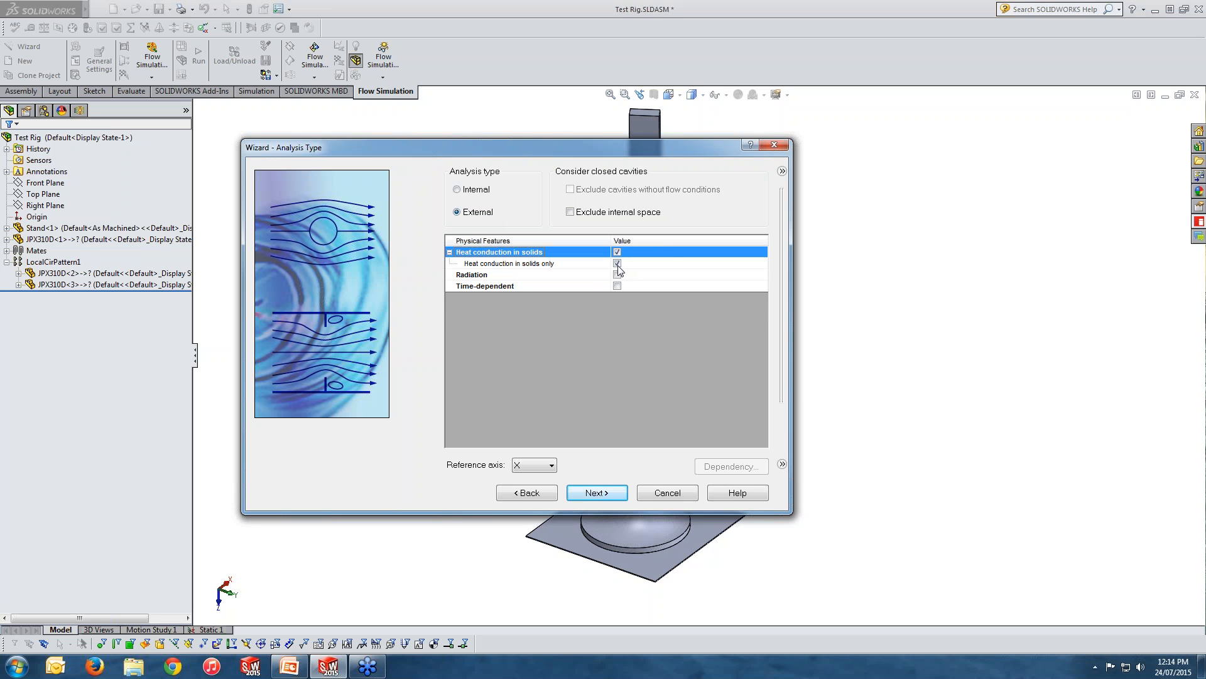
left_click(617, 265)
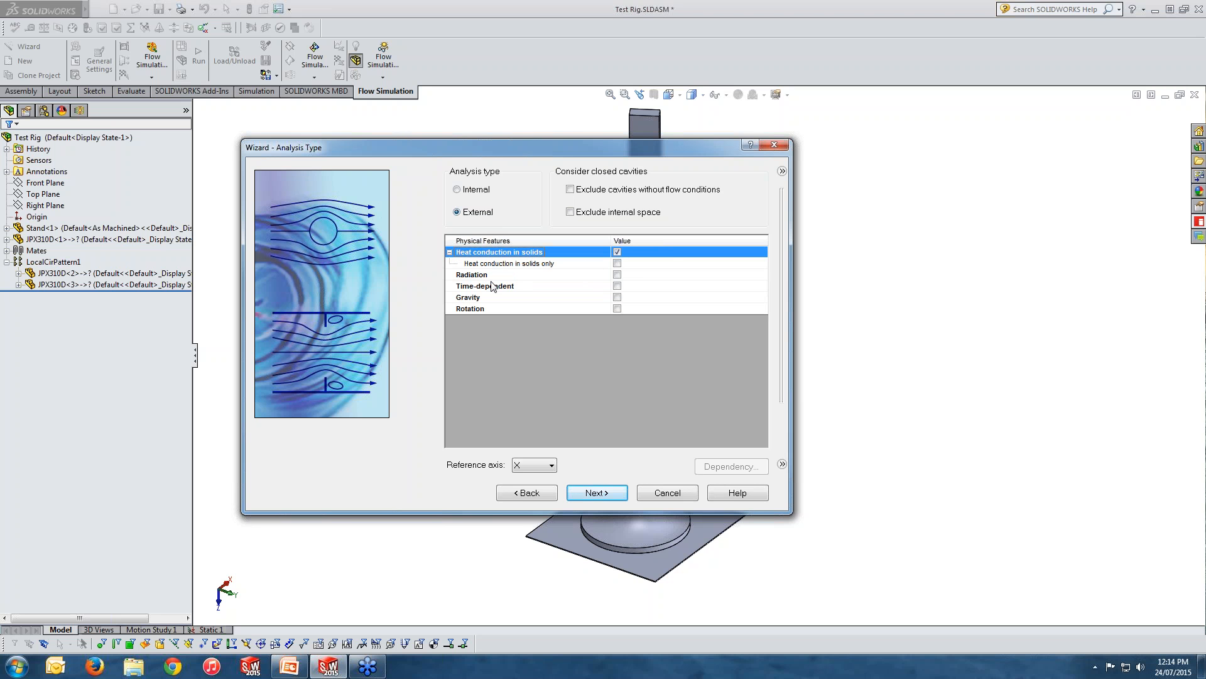
left_click(617, 275)
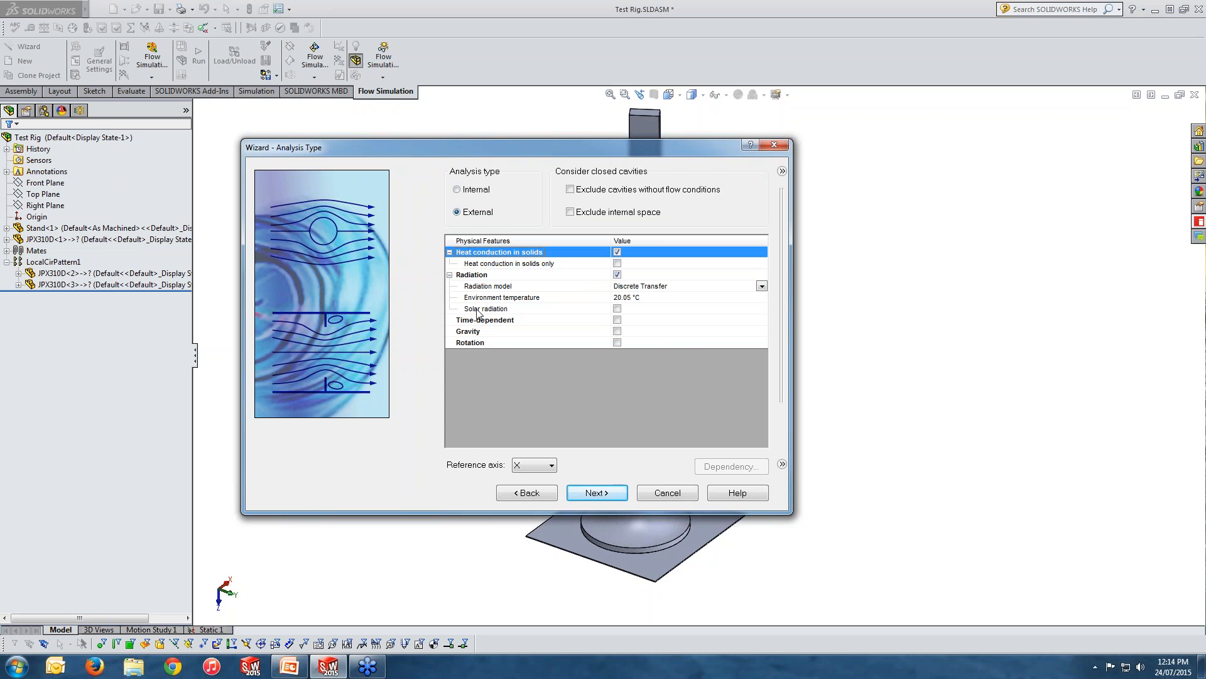
left_click(617, 309)
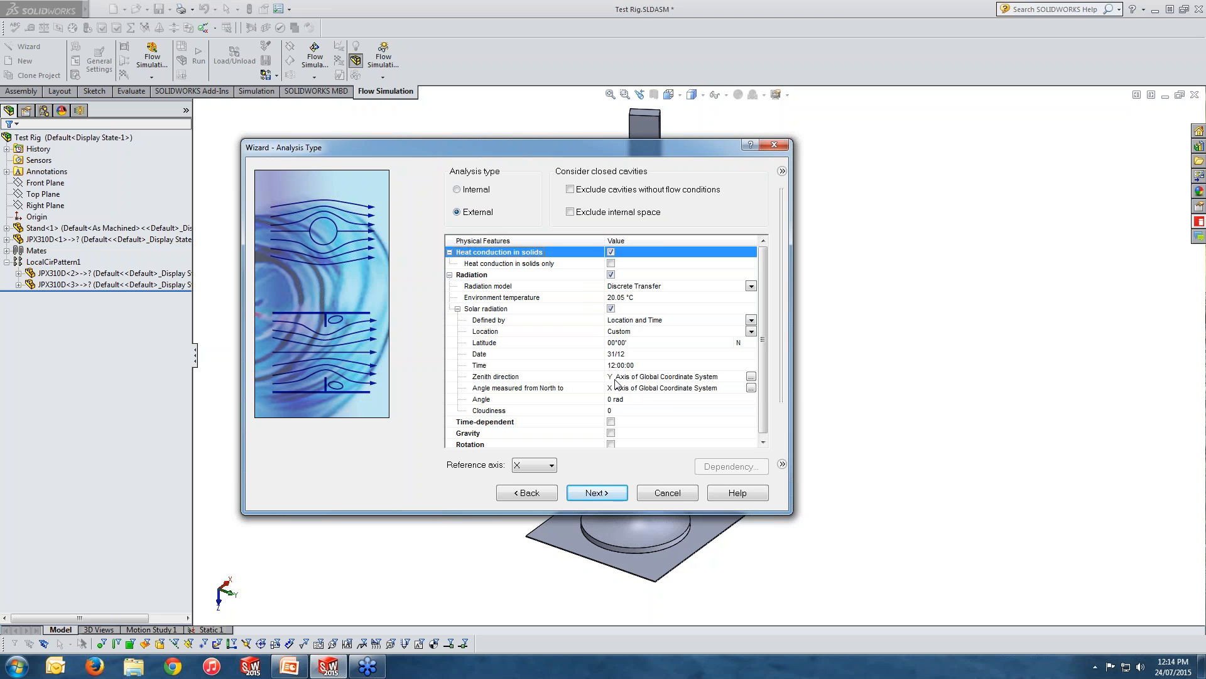
left_click(611, 275)
left_click(617, 254)
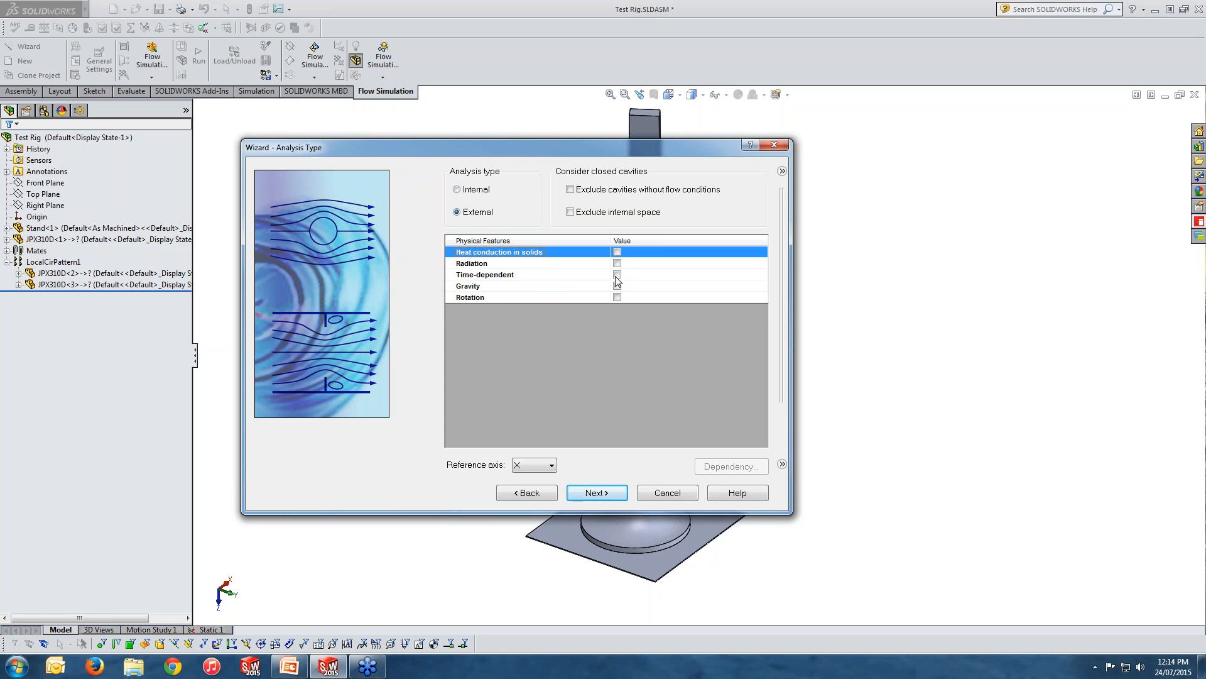
left_click(617, 277)
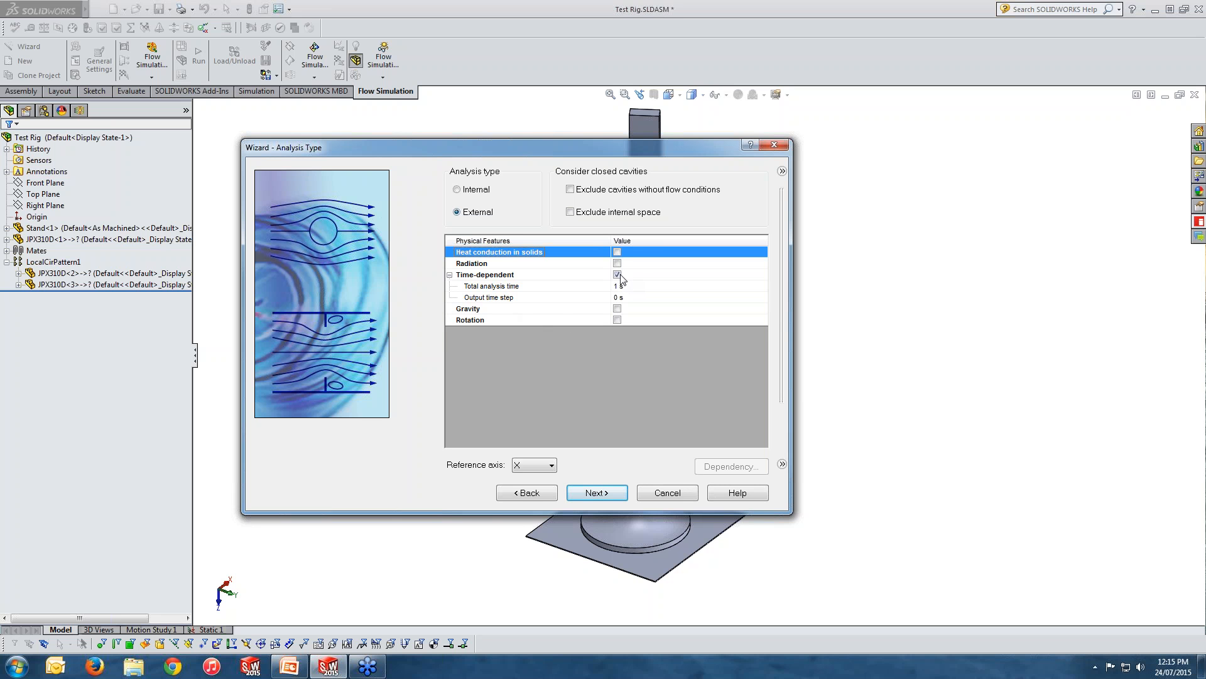
left_click(617, 275)
Try out the gravity and rotation physical features for the external analysis, turning each one off again.
left_click(617, 287)
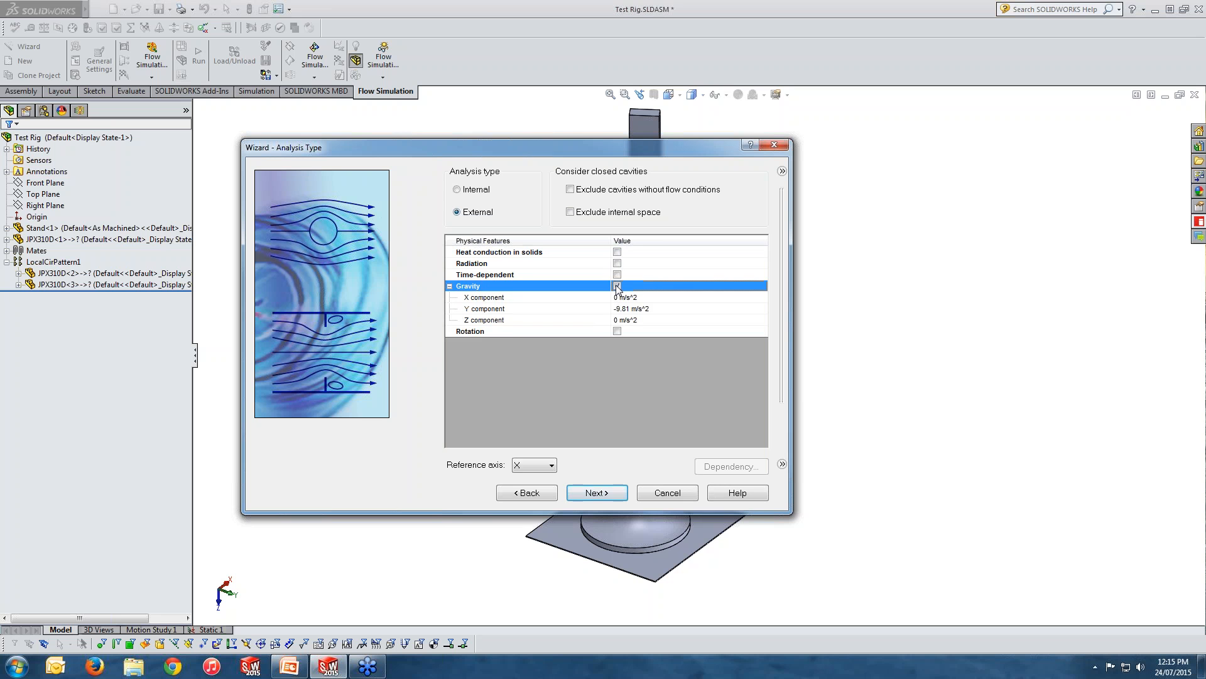
left_click(617, 285)
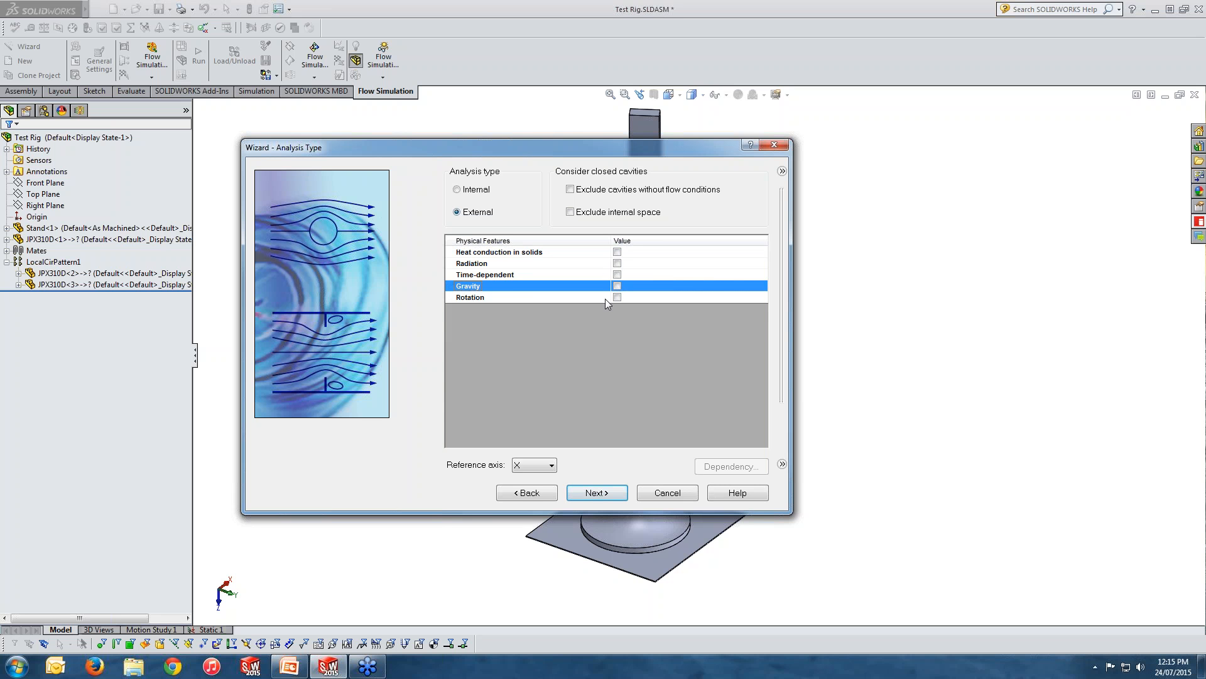
left_click(617, 297)
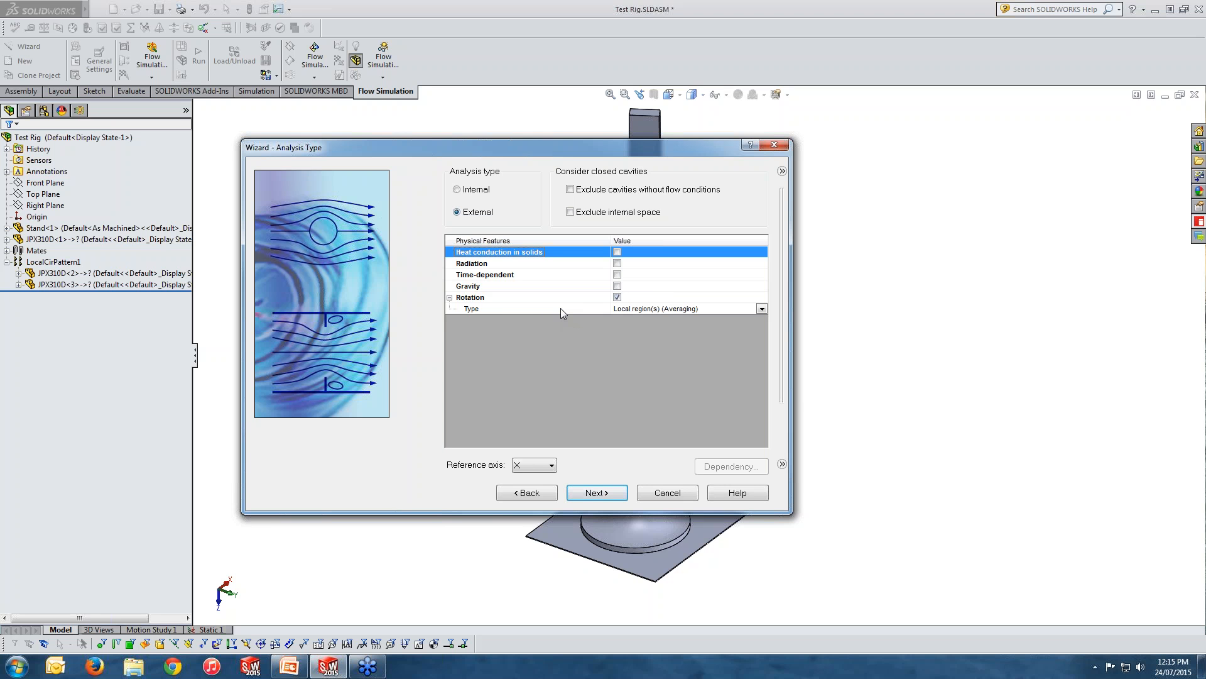
left_click(617, 298)
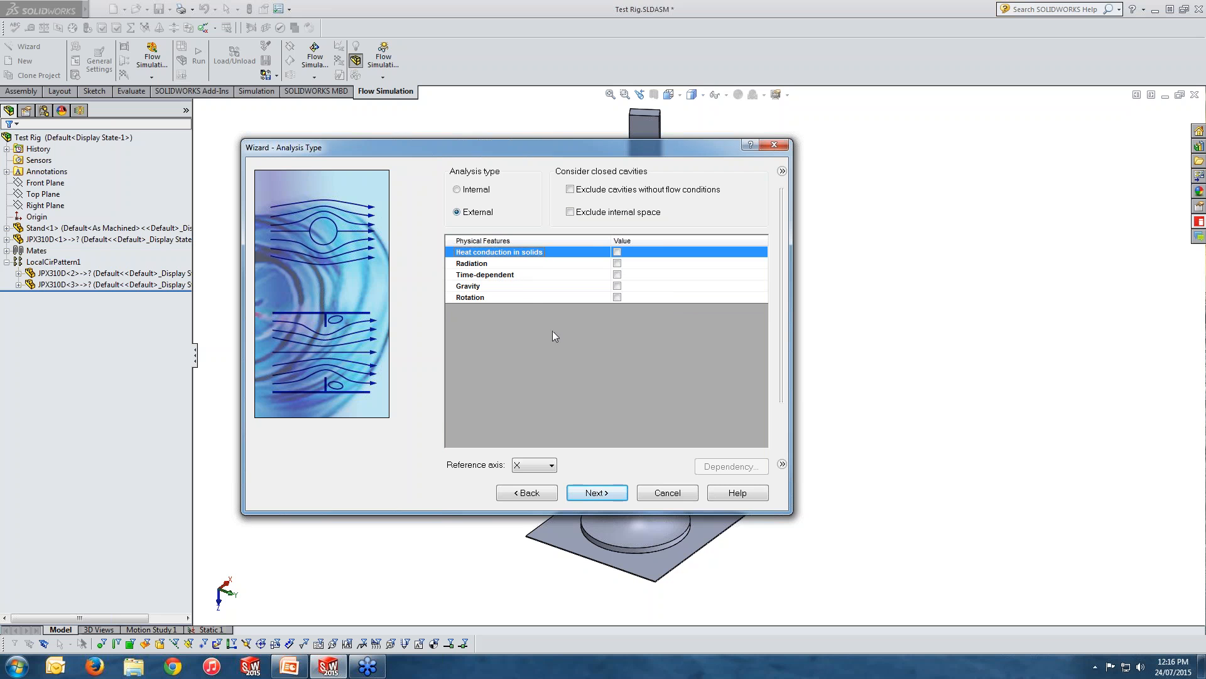
Proceed to the default fluid settings and add the pre-defined gas Air as the project's default fluid.
left_click(607, 494)
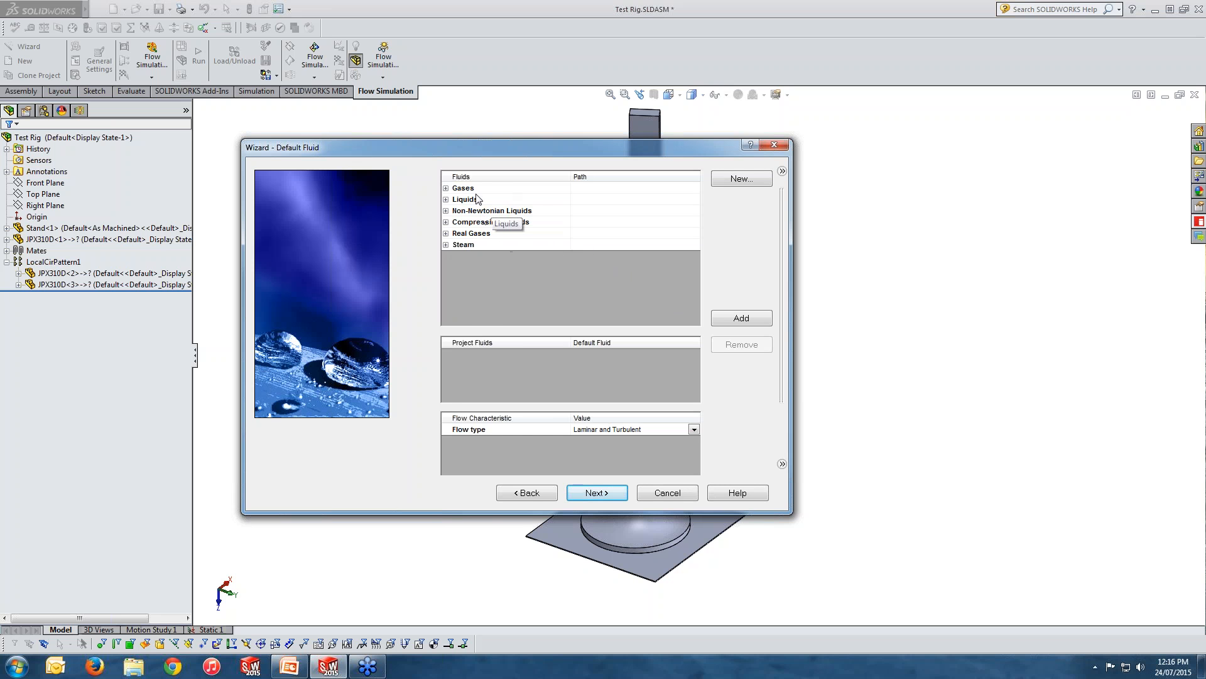
left_click(447, 188)
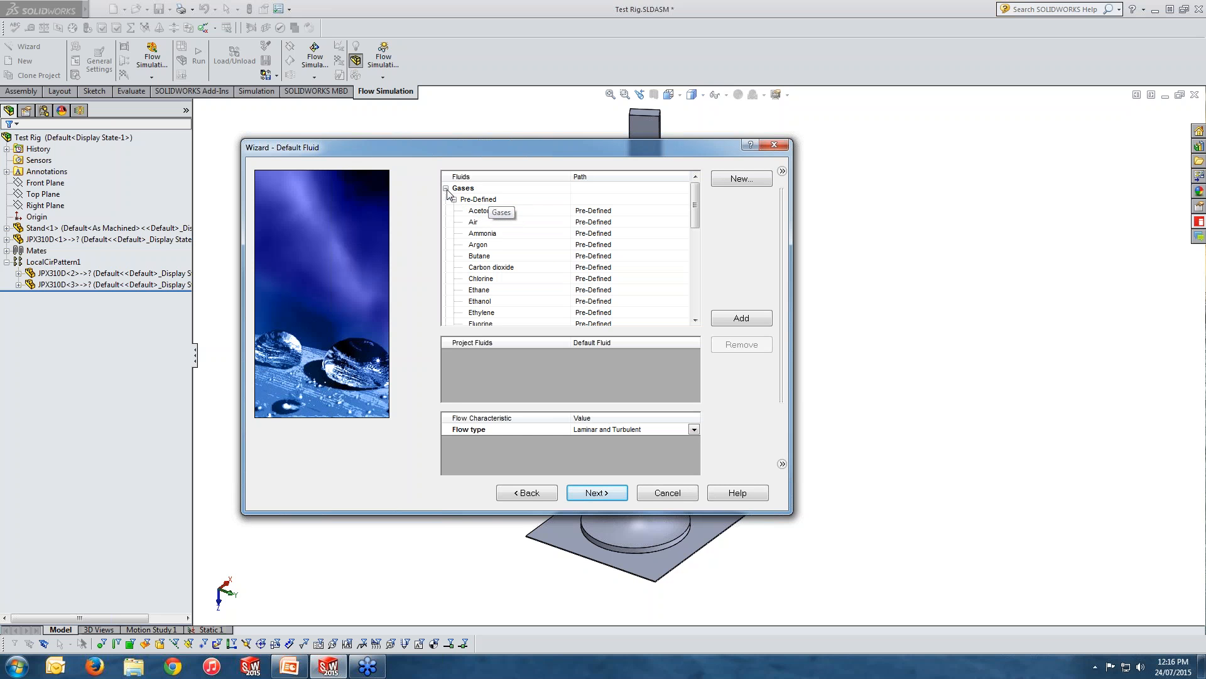
left_click(476, 223)
double_click(476, 221)
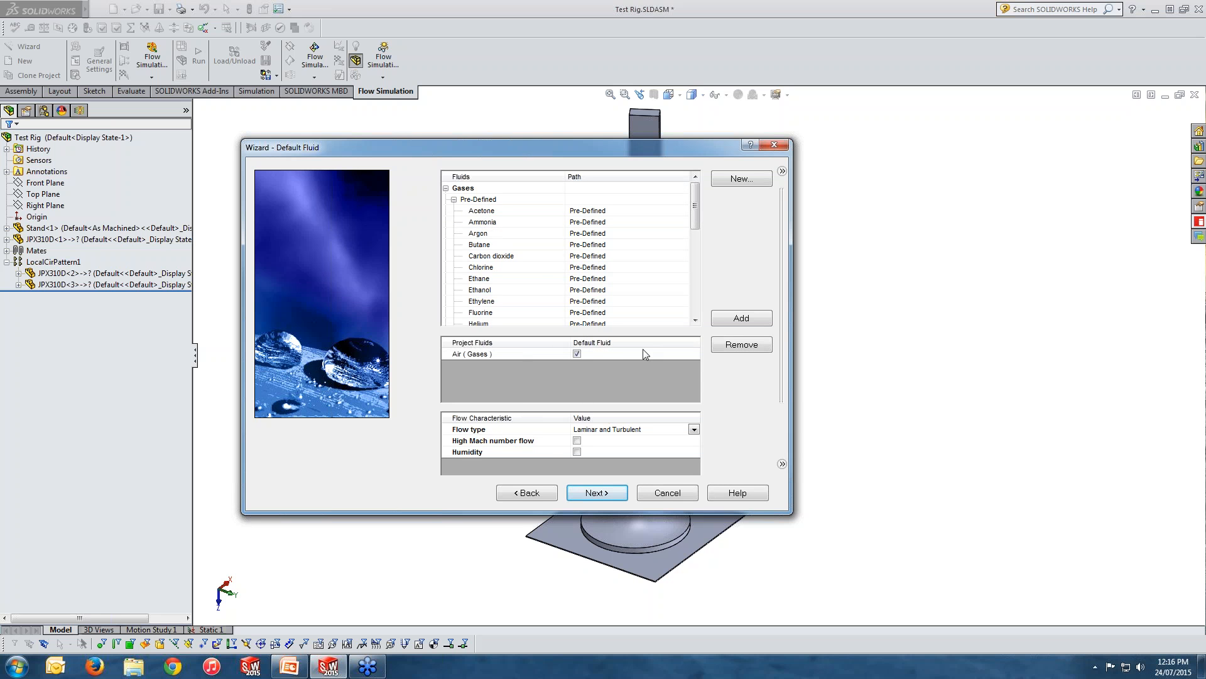
left_click(454, 199)
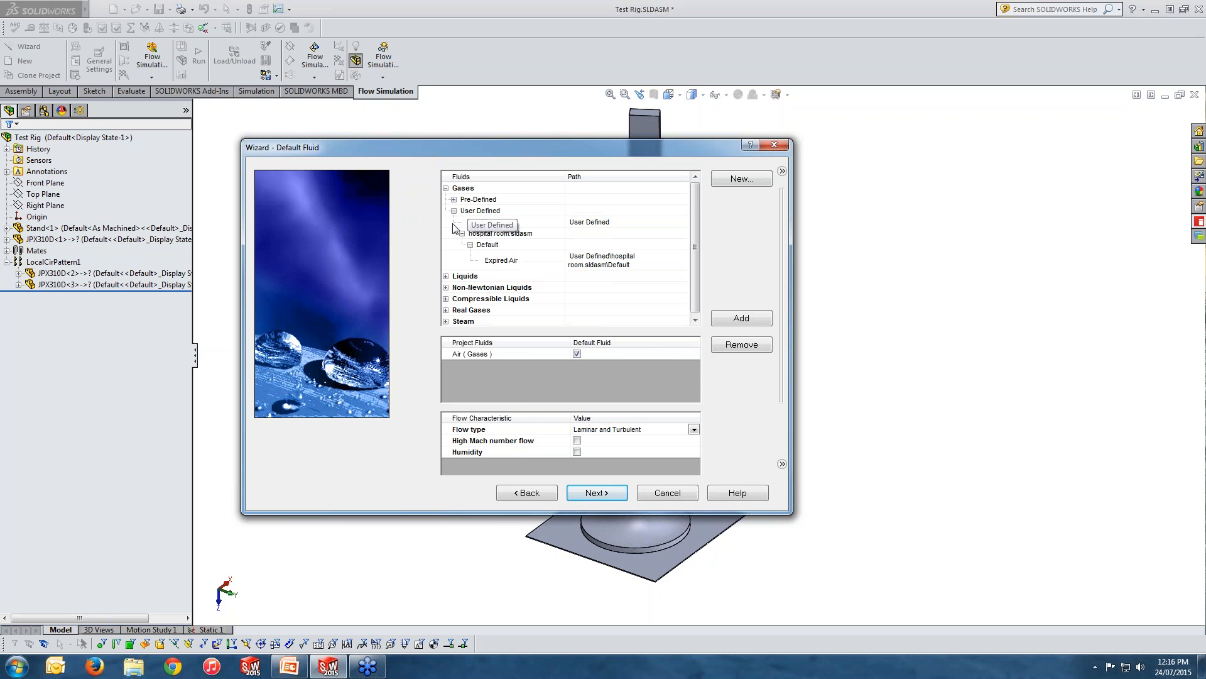
left_click(446, 188)
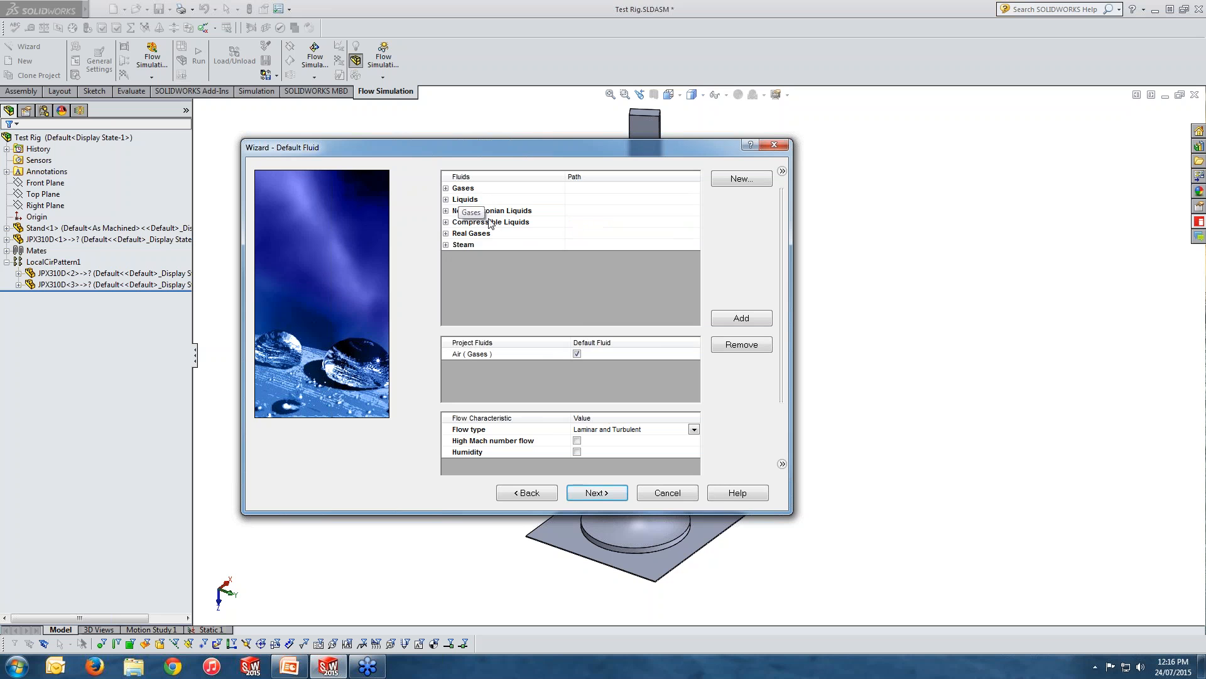
left_click(577, 354)
Check the flow type options, keep Laminar and Turbulent, and proceed to the wall conditions.
left_click(651, 431)
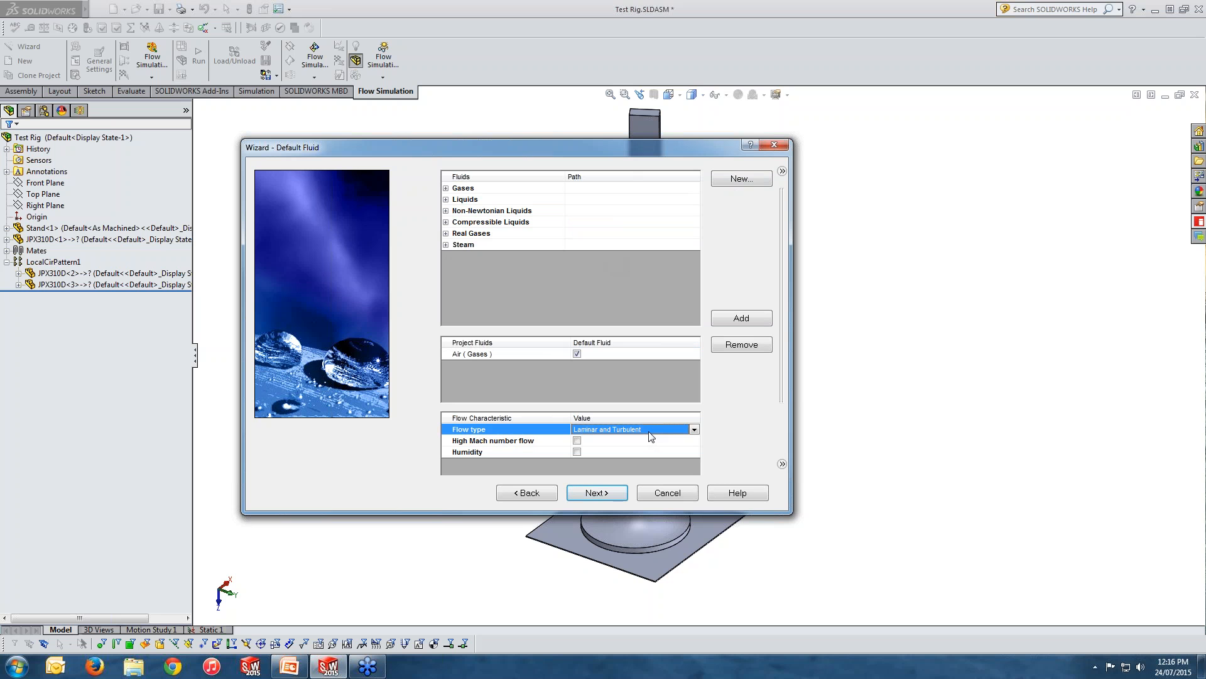
left_click(694, 430)
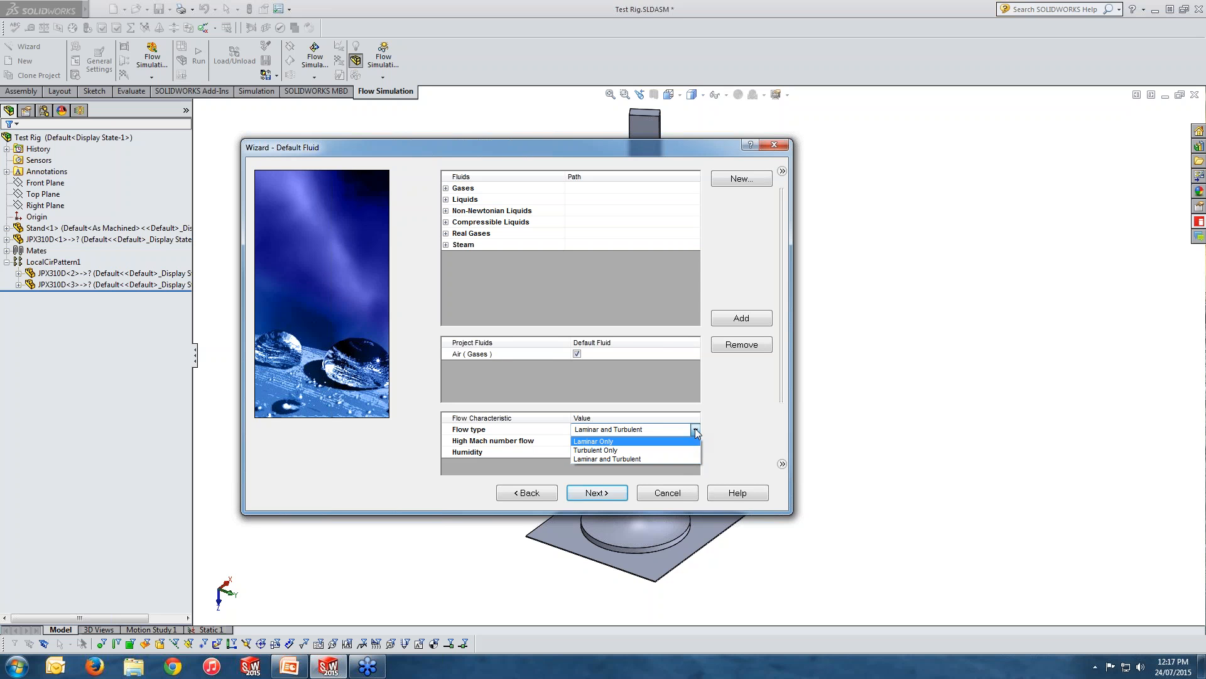
left_click(696, 429)
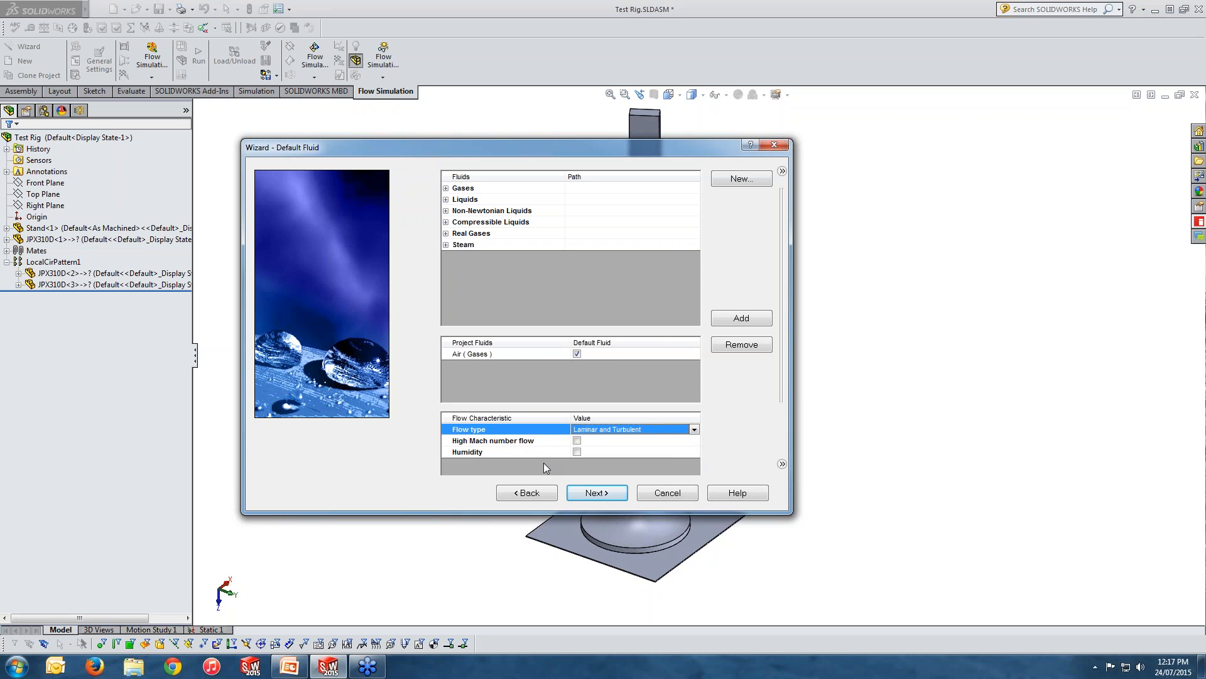
left_click(607, 495)
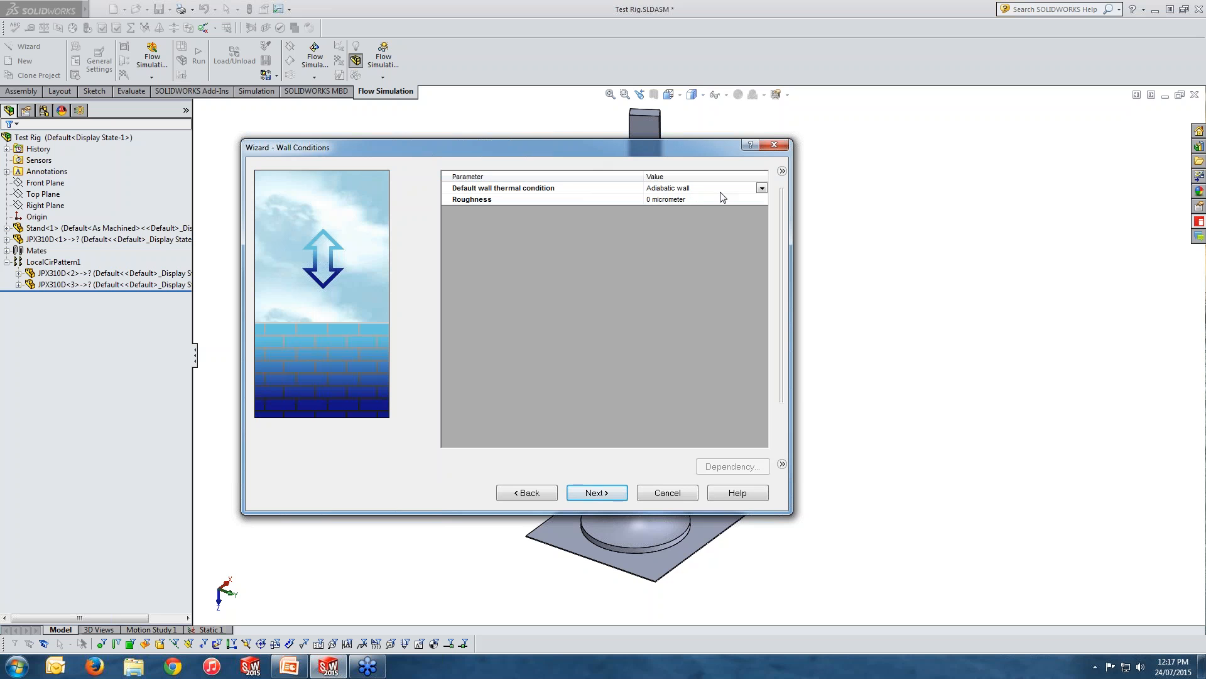
Keep Adiabatic wall as the default wall thermal condition and proceed to the initial and ambient conditions.
left_click(760, 188)
left_click(761, 189)
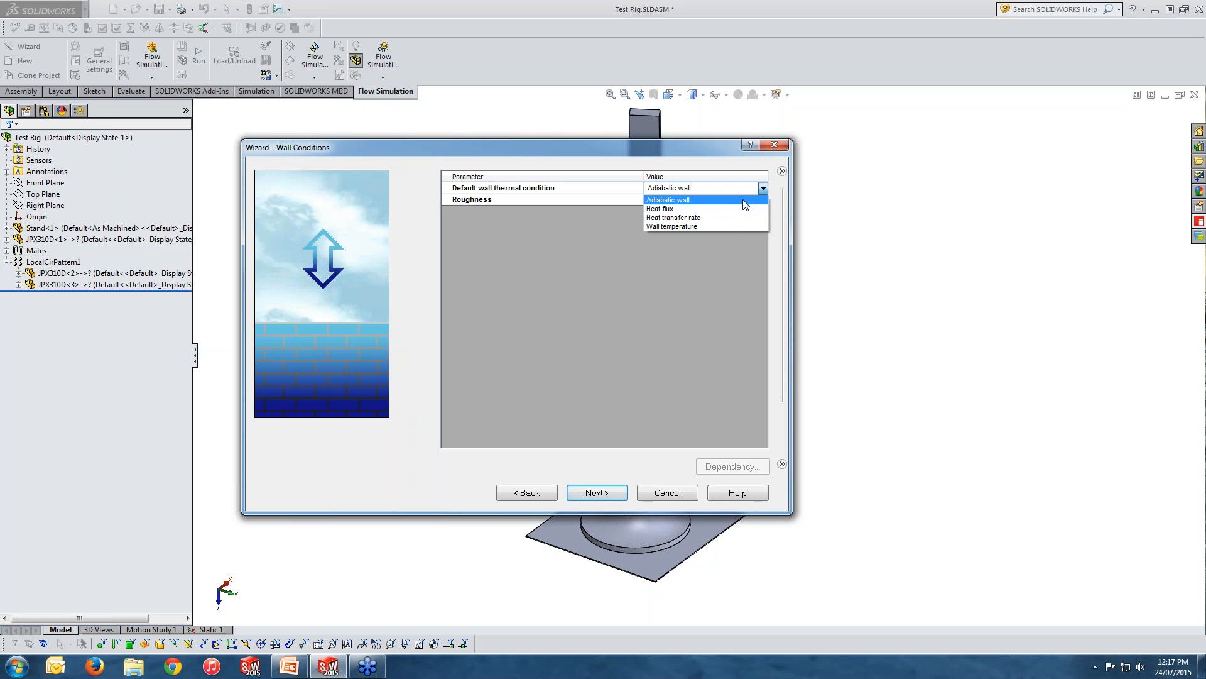
left_click(744, 200)
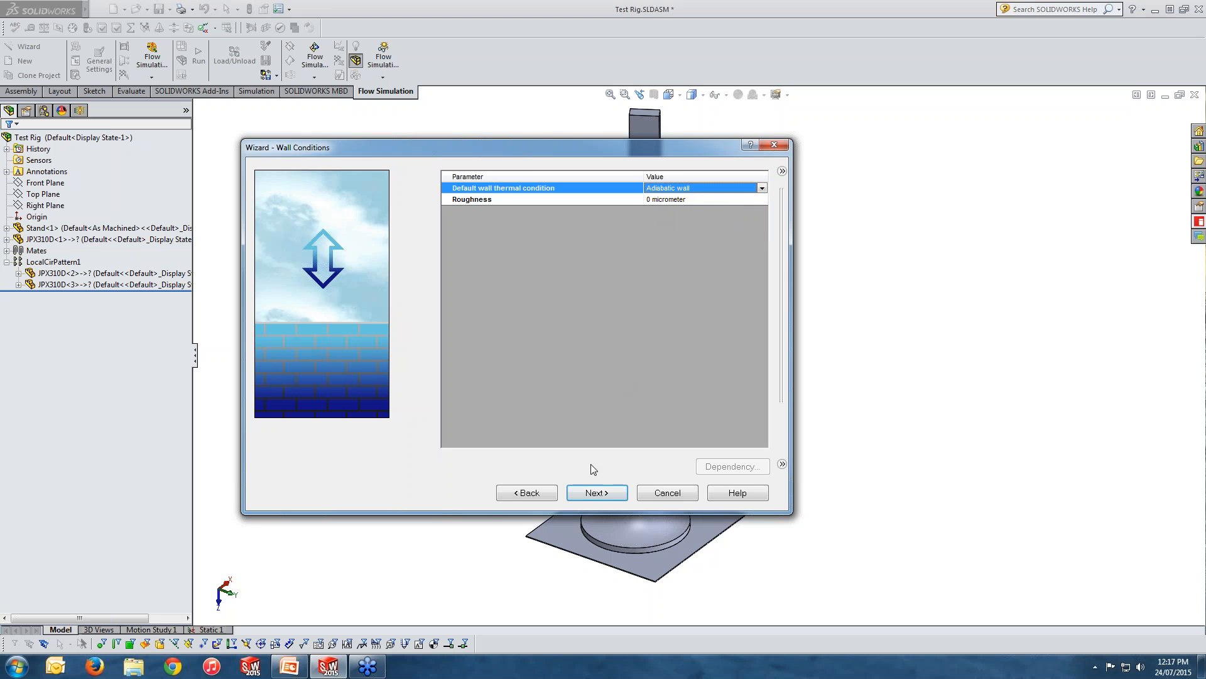
left_click(601, 492)
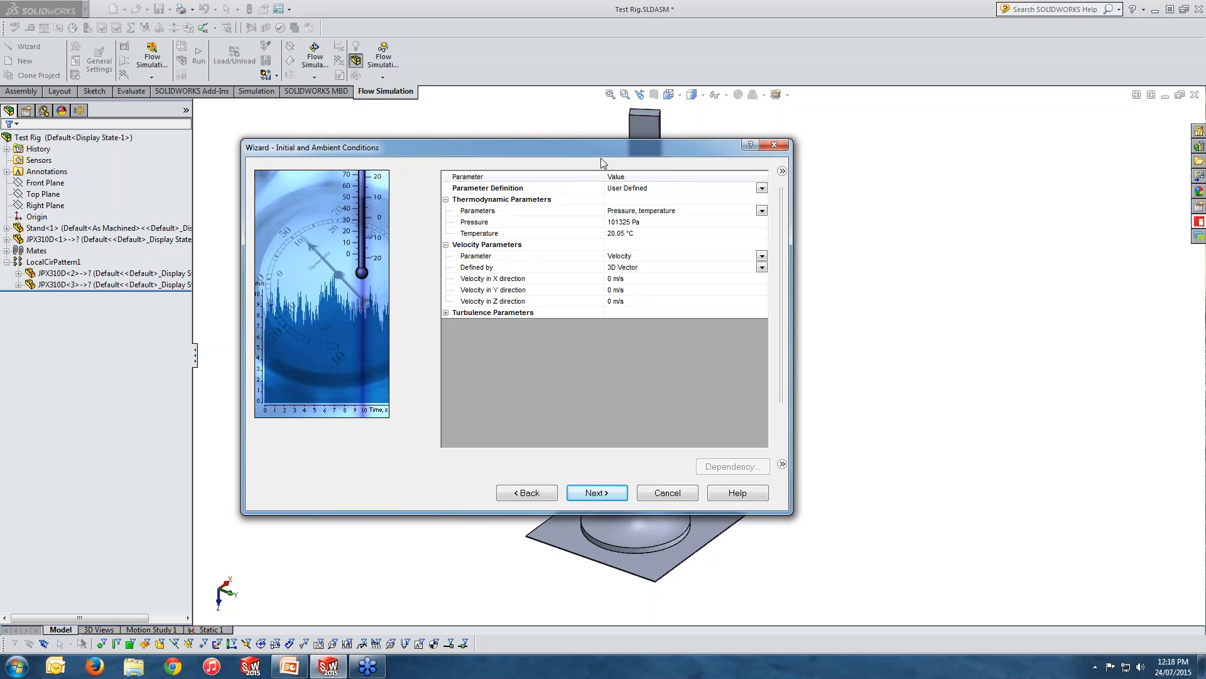
Move the Wizard dialog aside and set the ambient velocity in the X direction to 12 m/s.
left_click_drag(685, 153, 832, 149)
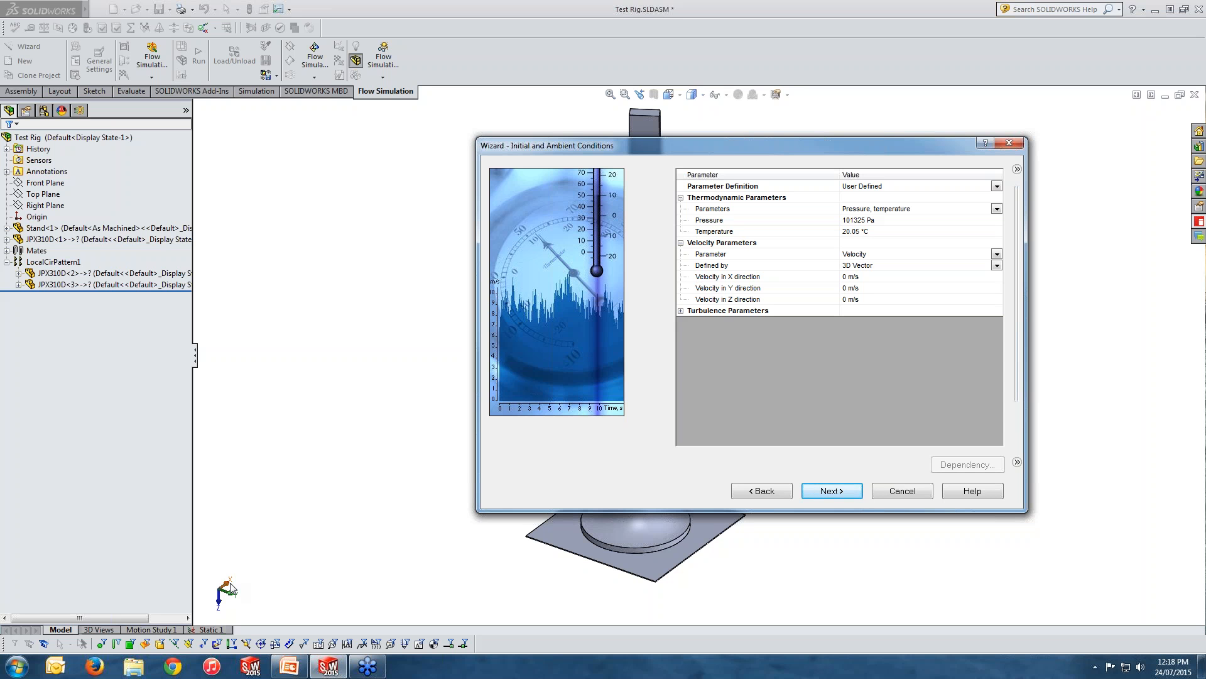
left_click(845, 279)
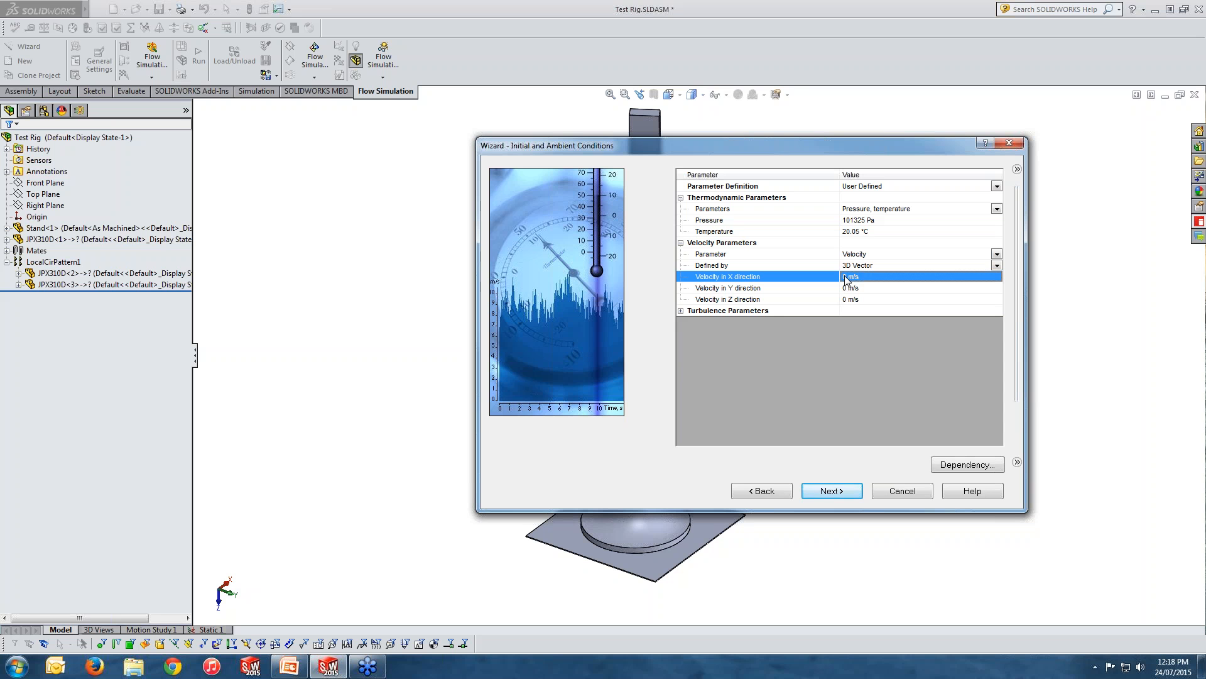
left_click(845, 278)
type("1")
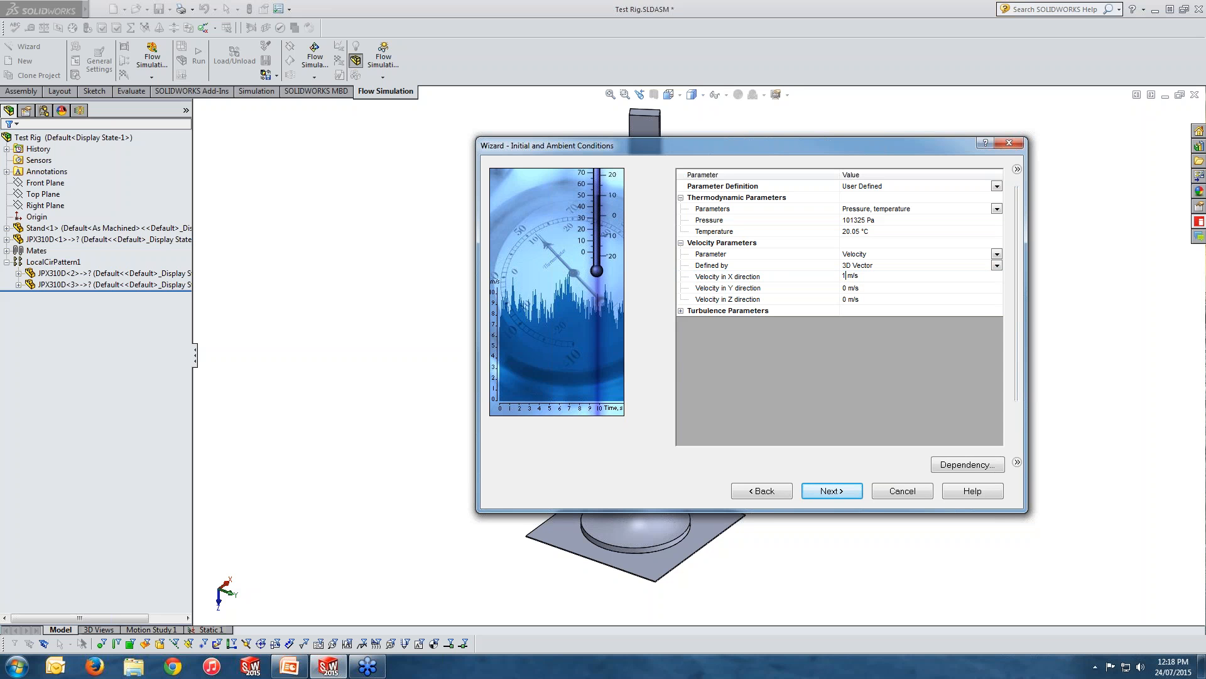
type("2")
Keep the turbulence parameters defined by Turbulence intensity and length, and proceed to the results and geometry resolution settings.
left_click(680, 311)
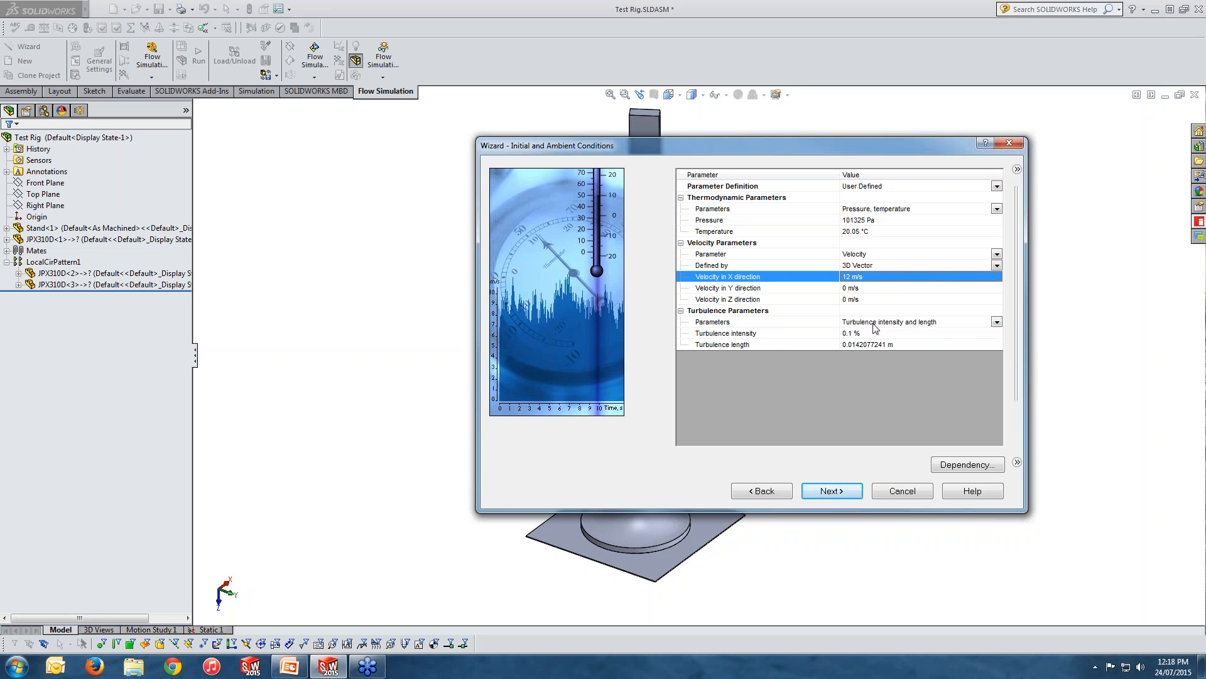
left_click(992, 323)
left_click(997, 322)
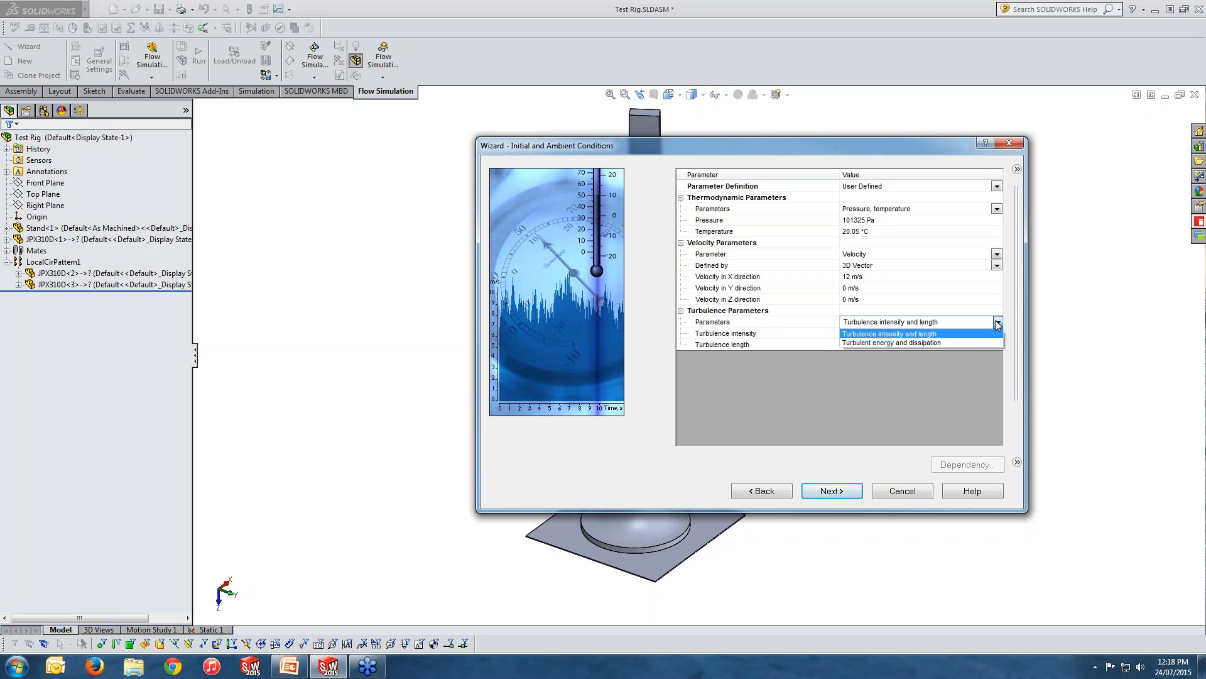
left_click(960, 333)
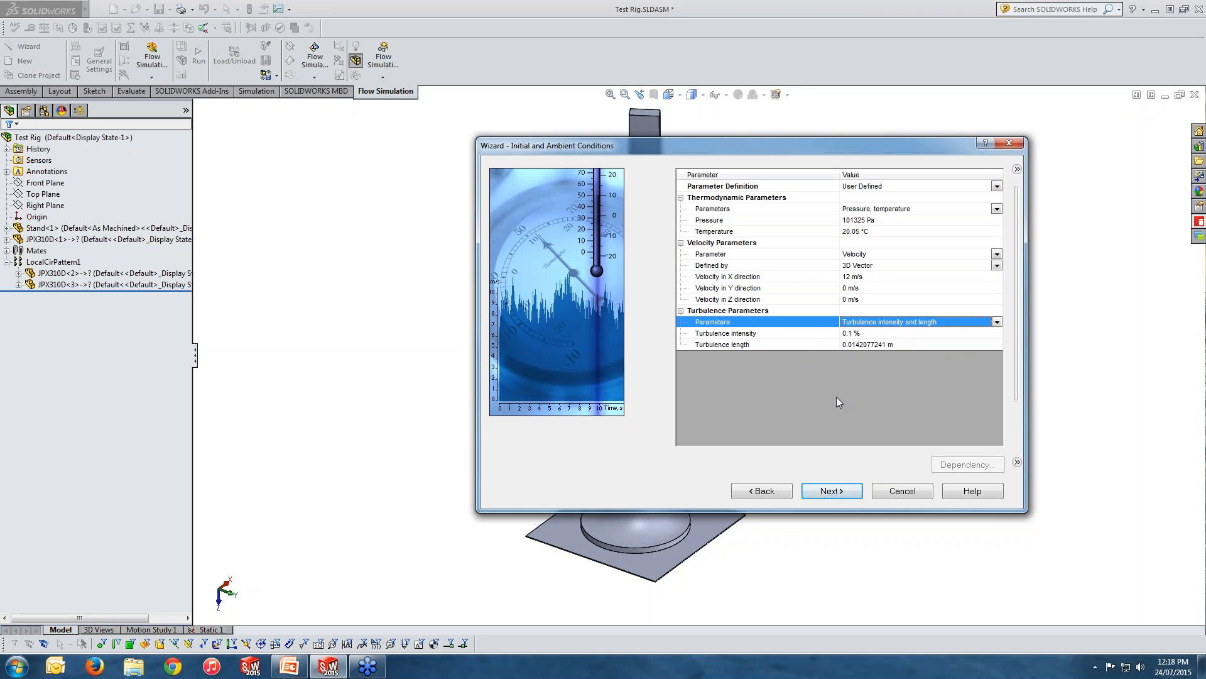
left_click(839, 491)
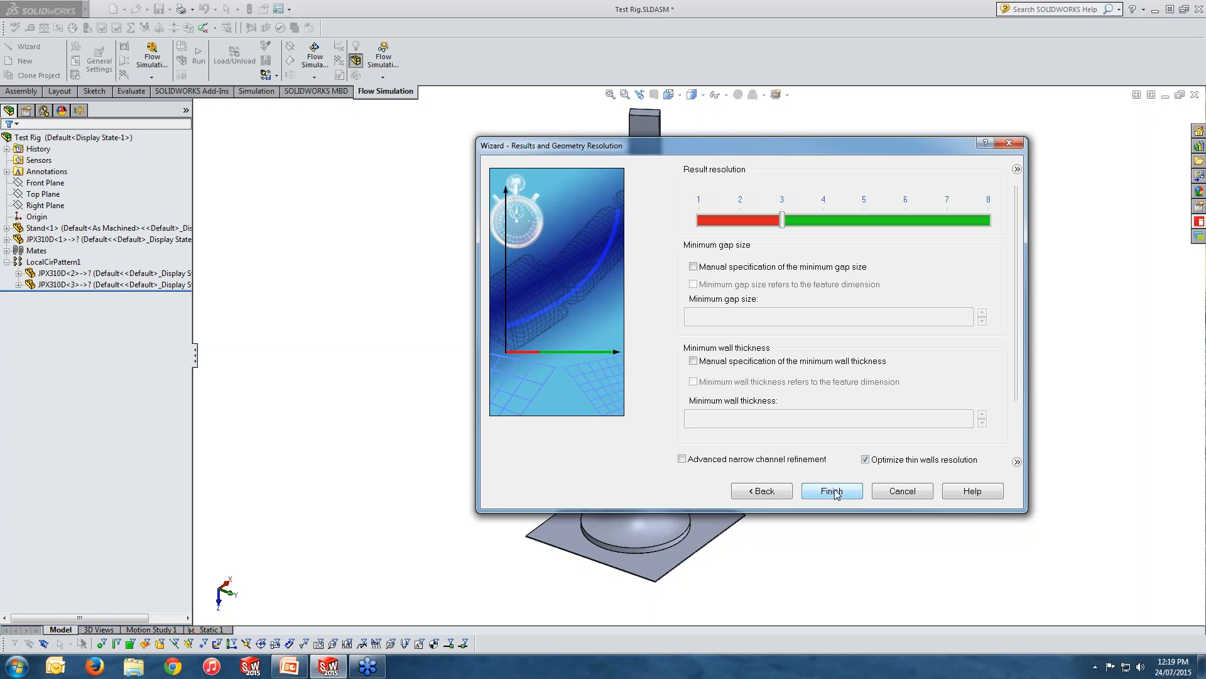
Cancel the Wizard and show the input data of the existing Wind Loads project in the Flow Simulation analysis tree.
left_click(896, 492)
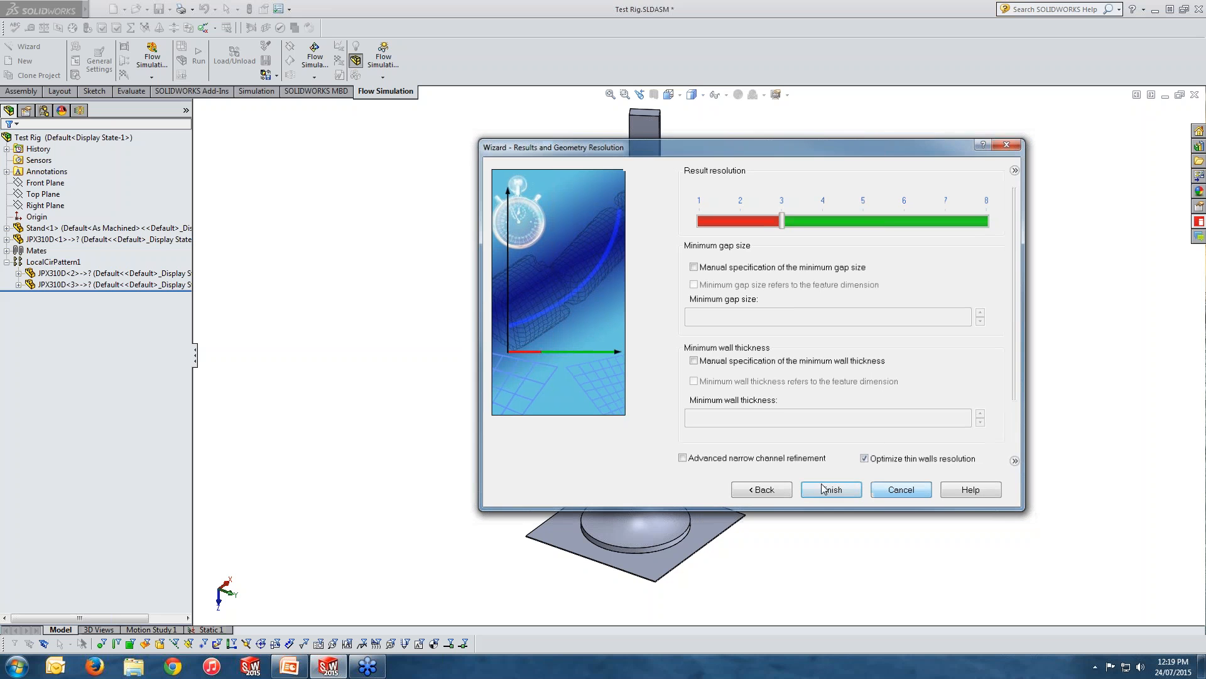
left_click(82, 112)
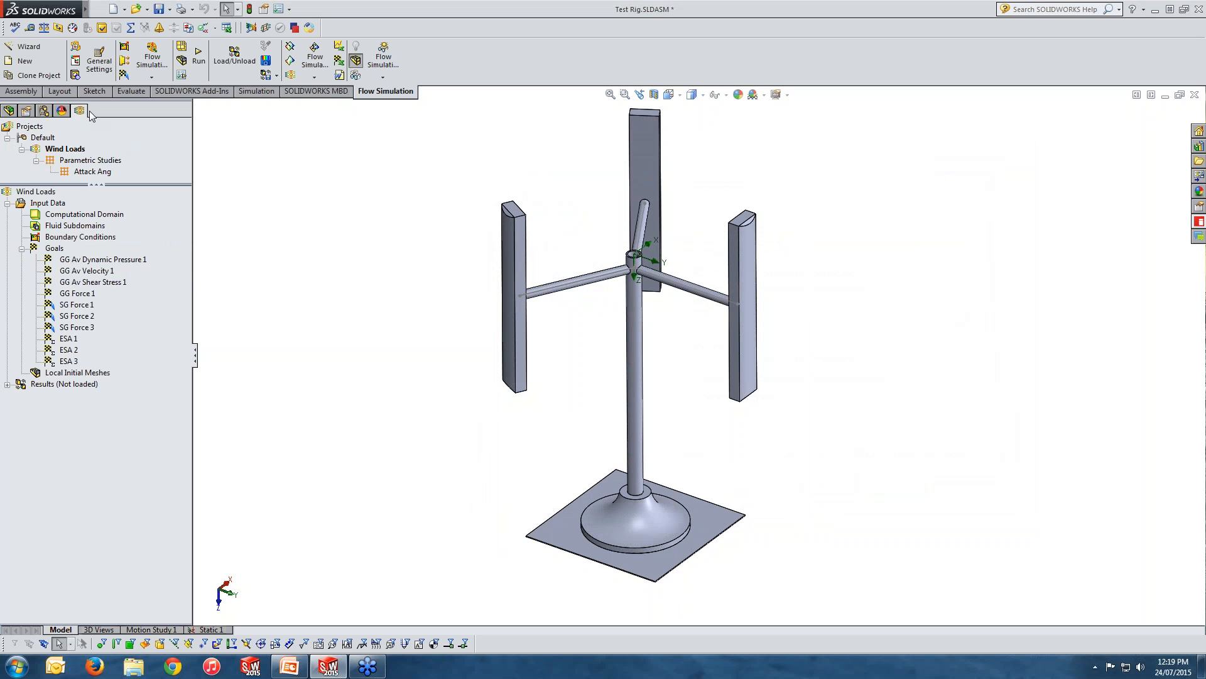
left_click(65, 150)
left_click(7, 203)
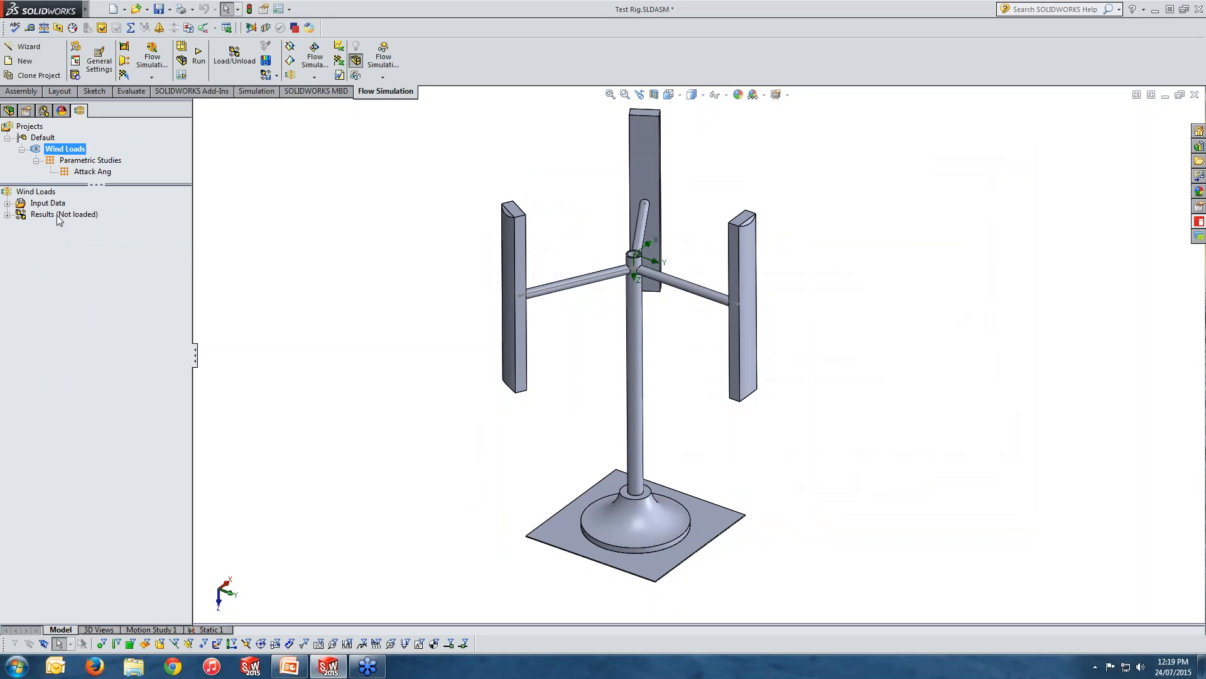
left_click(7, 202)
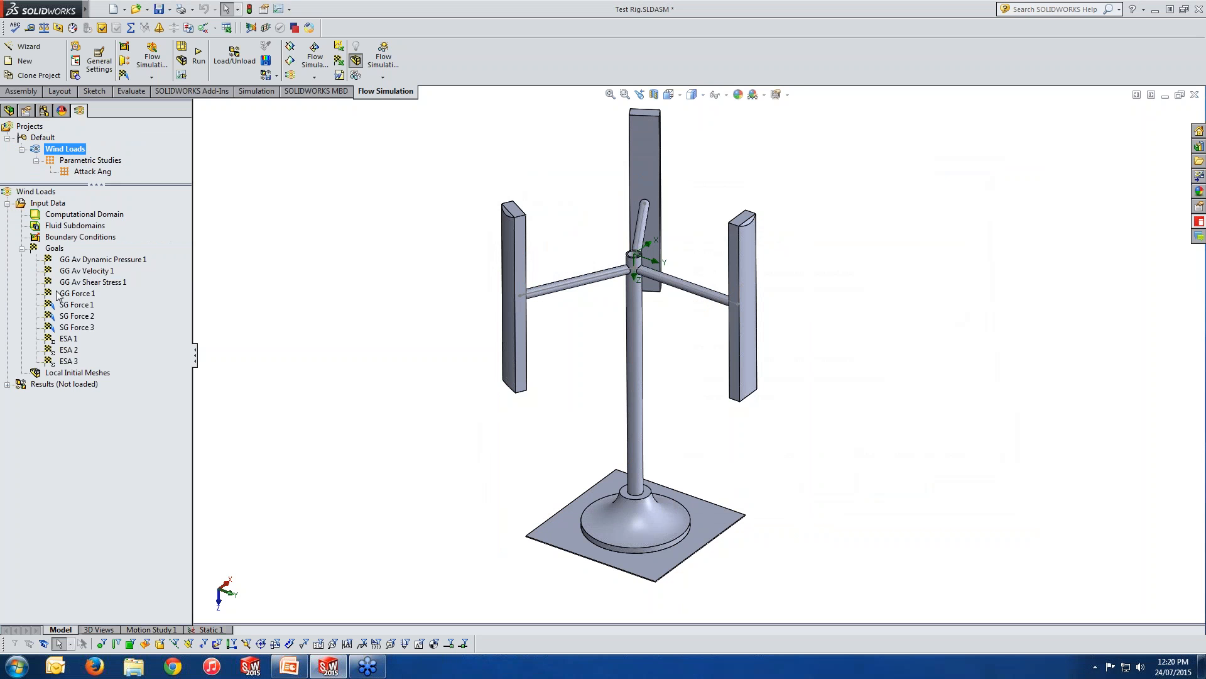
Review the Wind Loads project's general settings for analysis type, fluids, wall conditions and ambient conditions, closing them without changes.
right_click(42, 204)
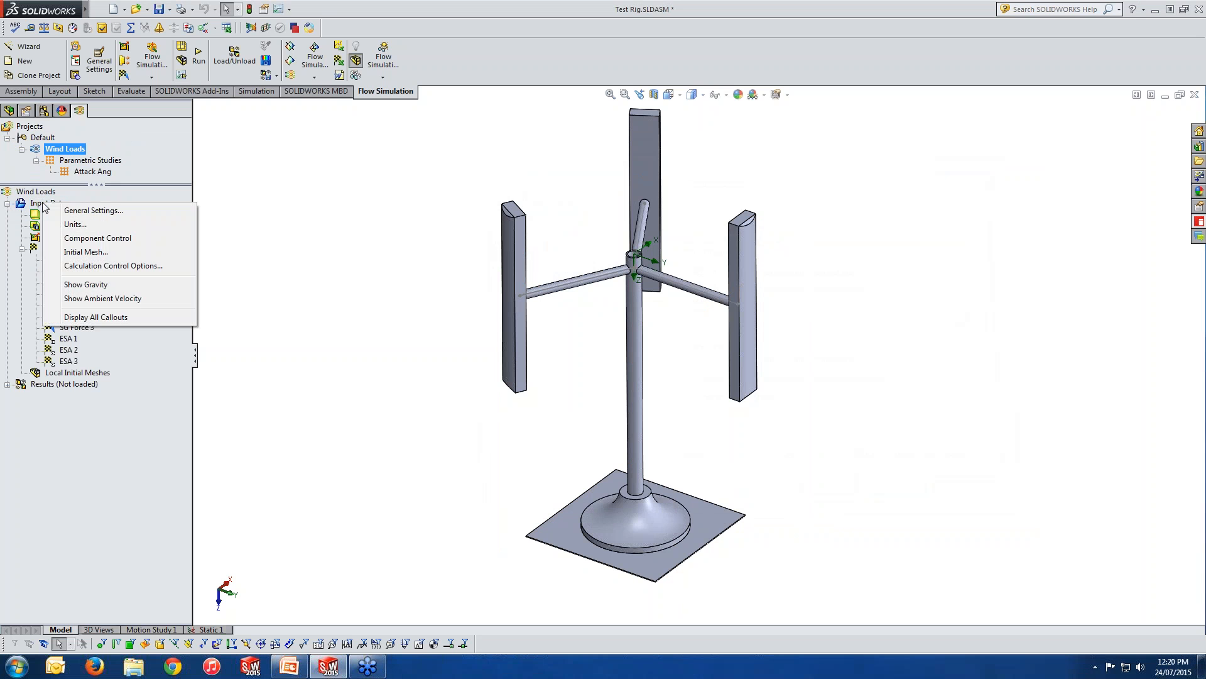
left_click(81, 214)
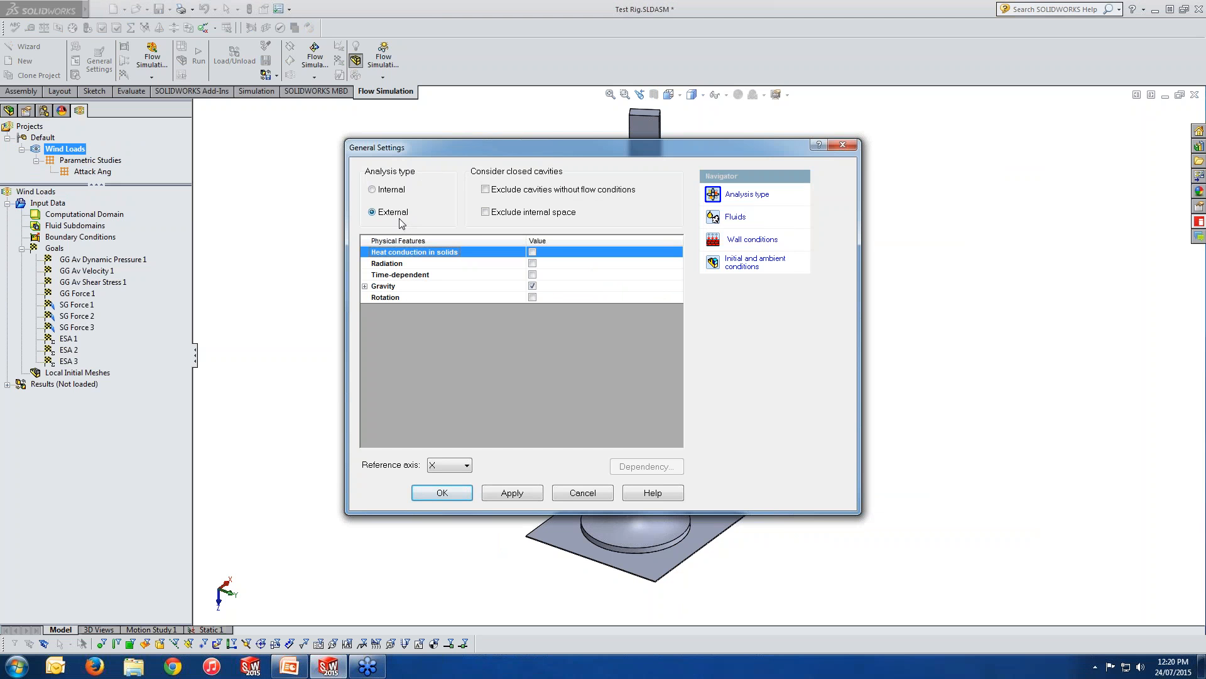
left_click(748, 217)
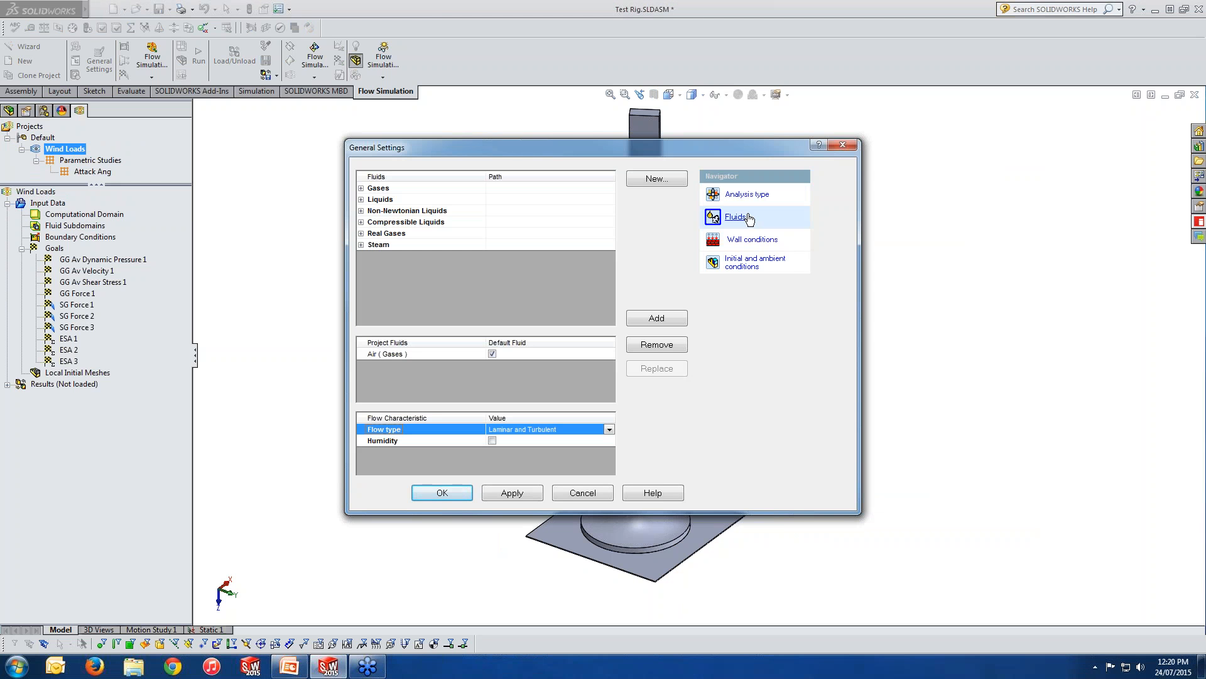
left_click(757, 242)
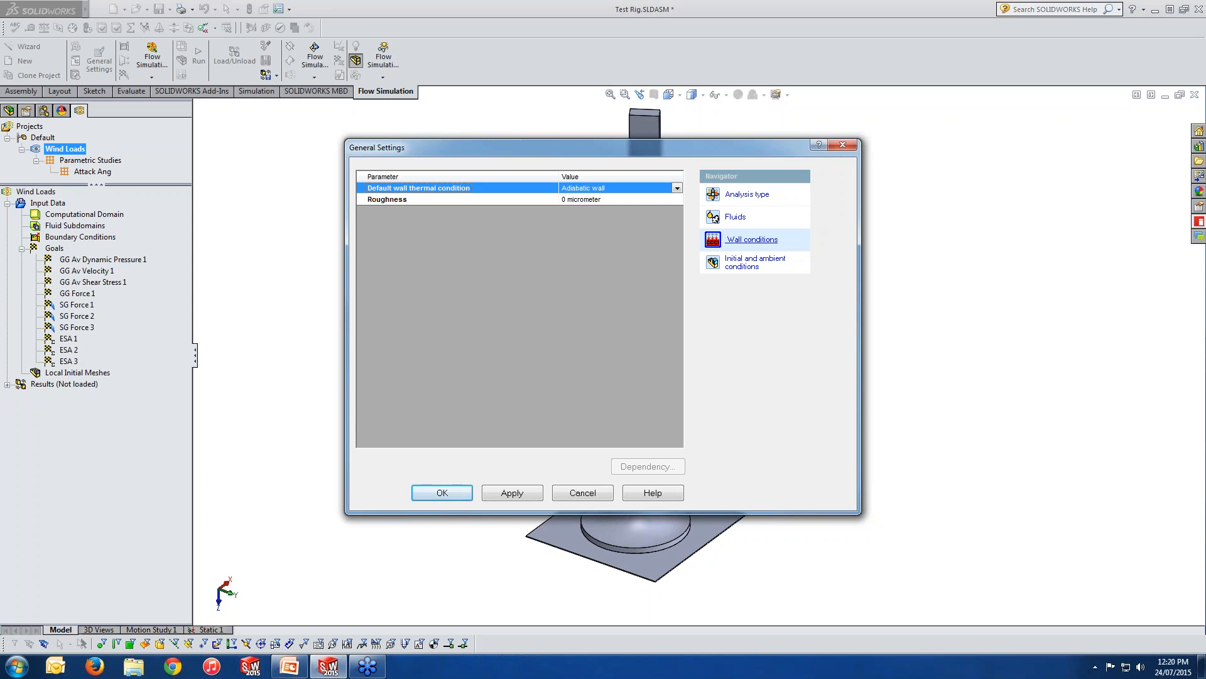
left_click(756, 262)
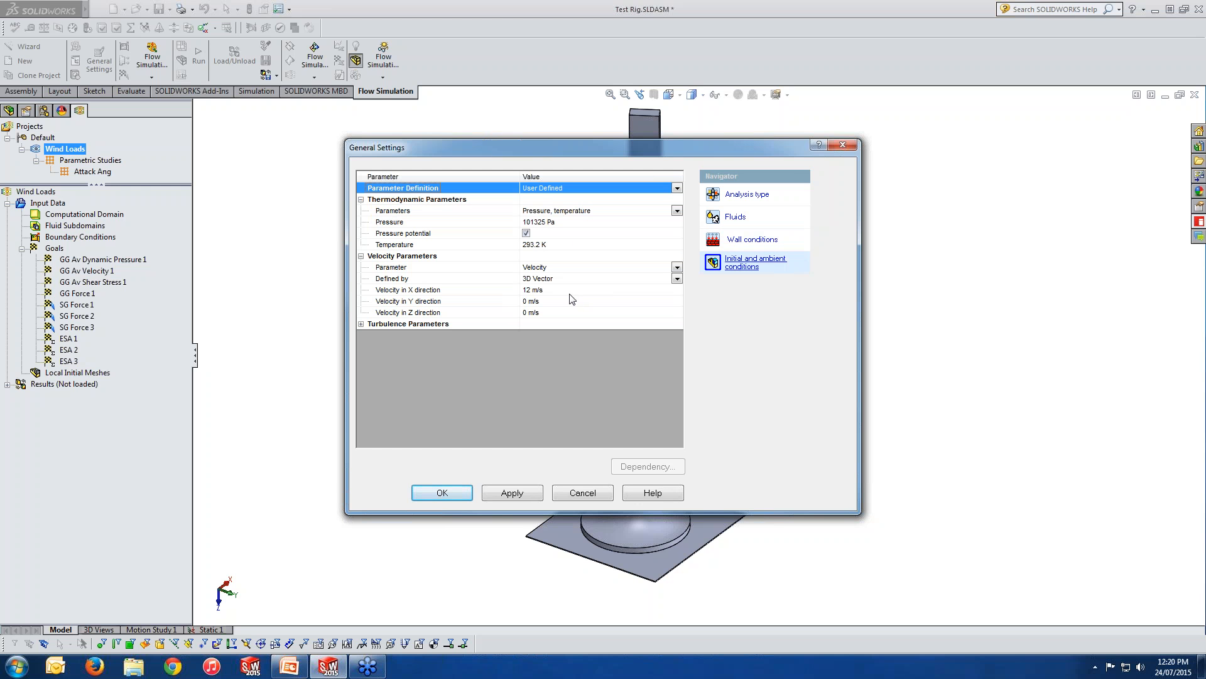
left_click(843, 145)
Review the Wind Loads project's unit system and close it without changes.
right_click(57, 203)
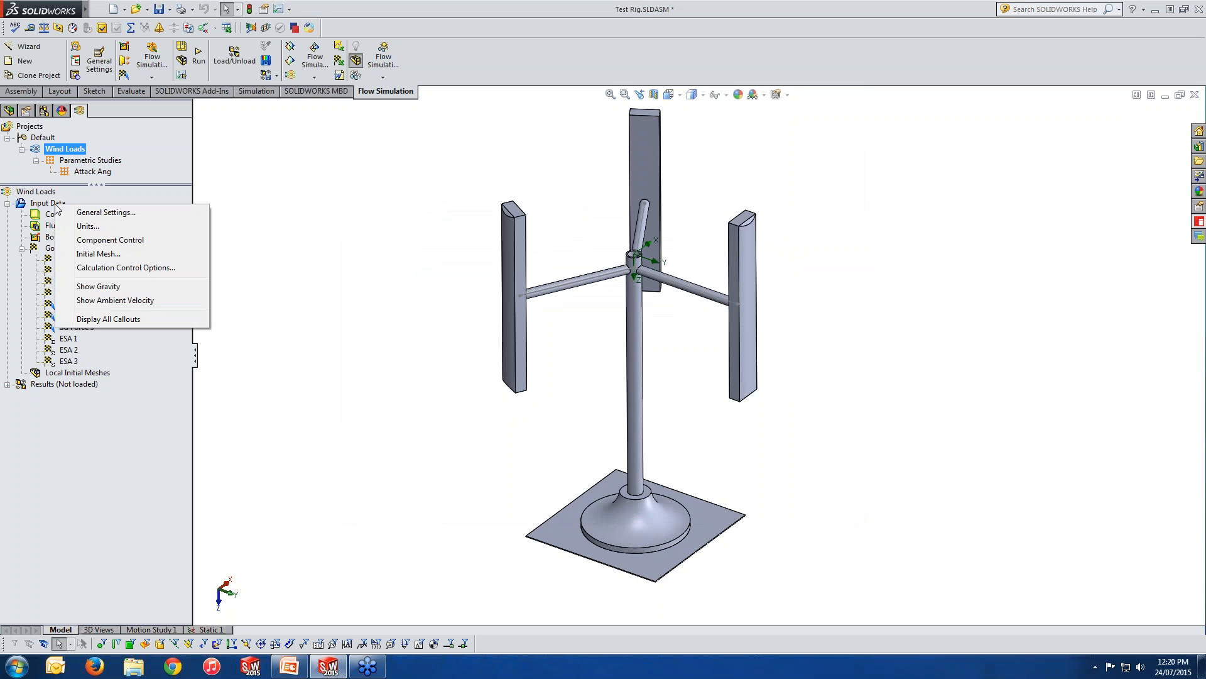
left_click(87, 226)
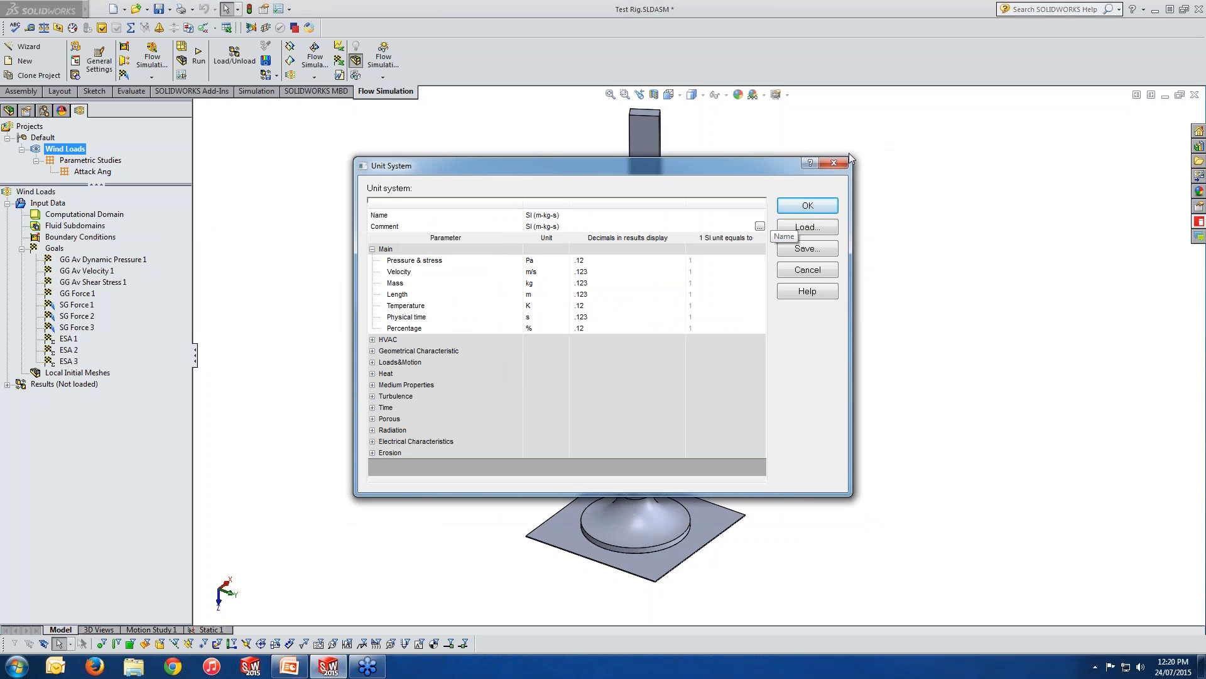
left_click(834, 164)
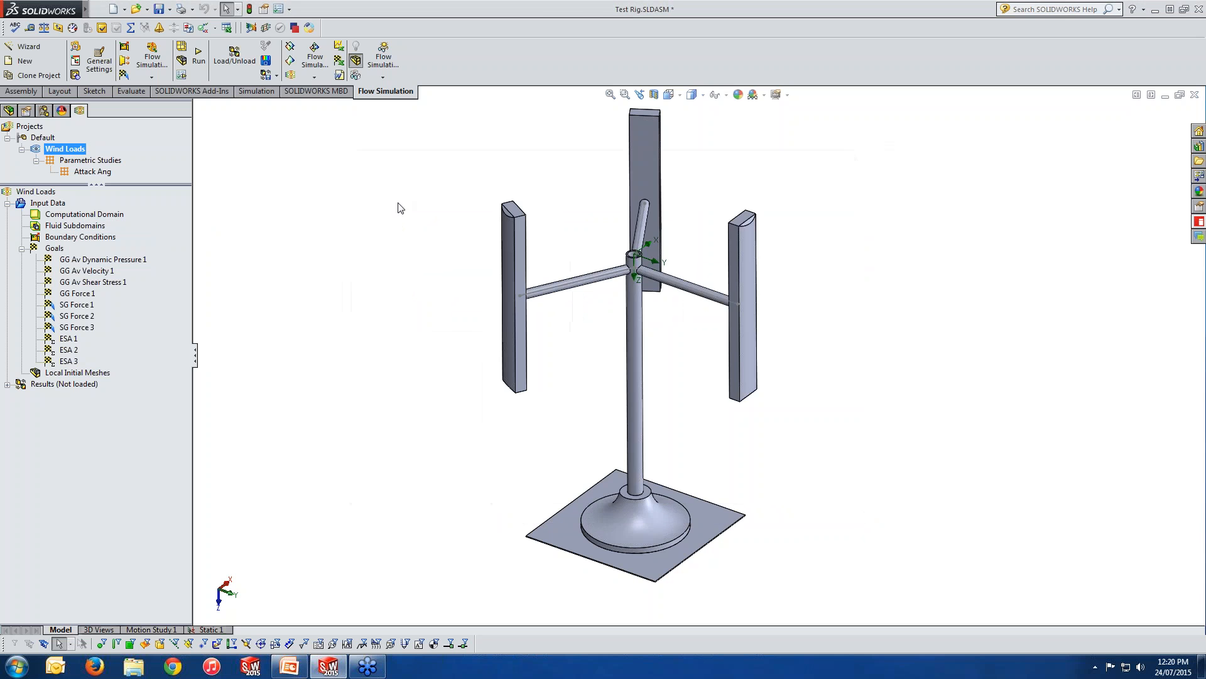
Review which Test Rig components are included in the analysis using Component Control, and leave it without changes.
right_click(53, 206)
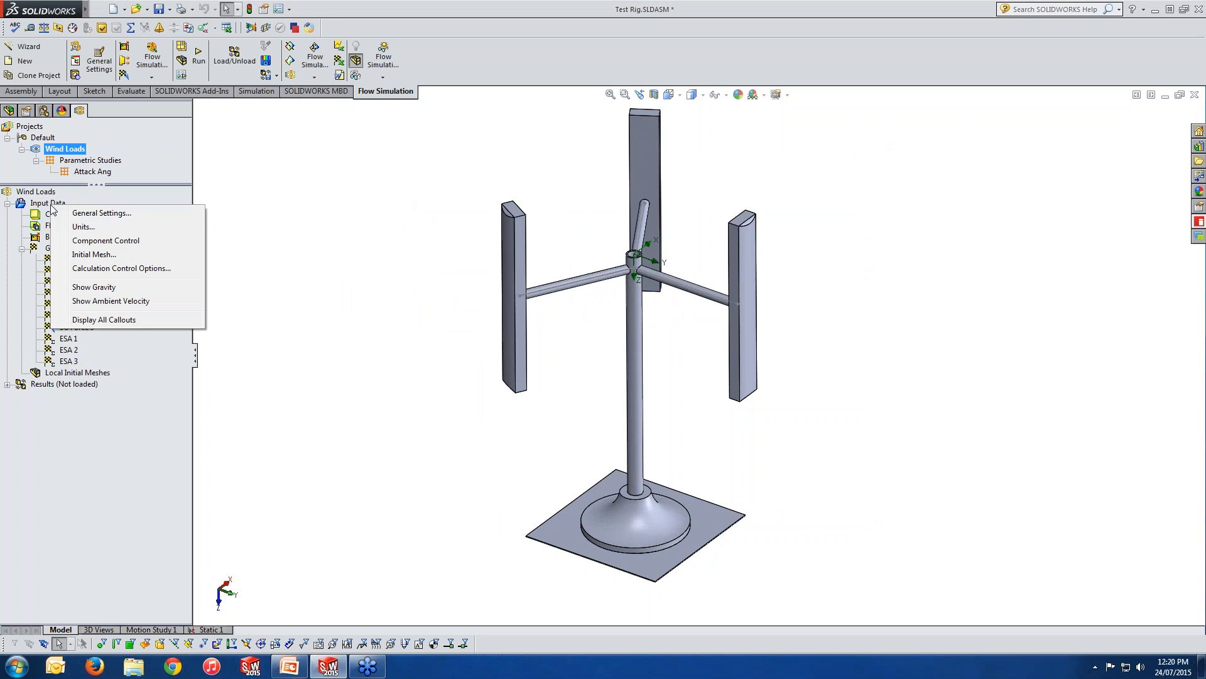
left_click(110, 240)
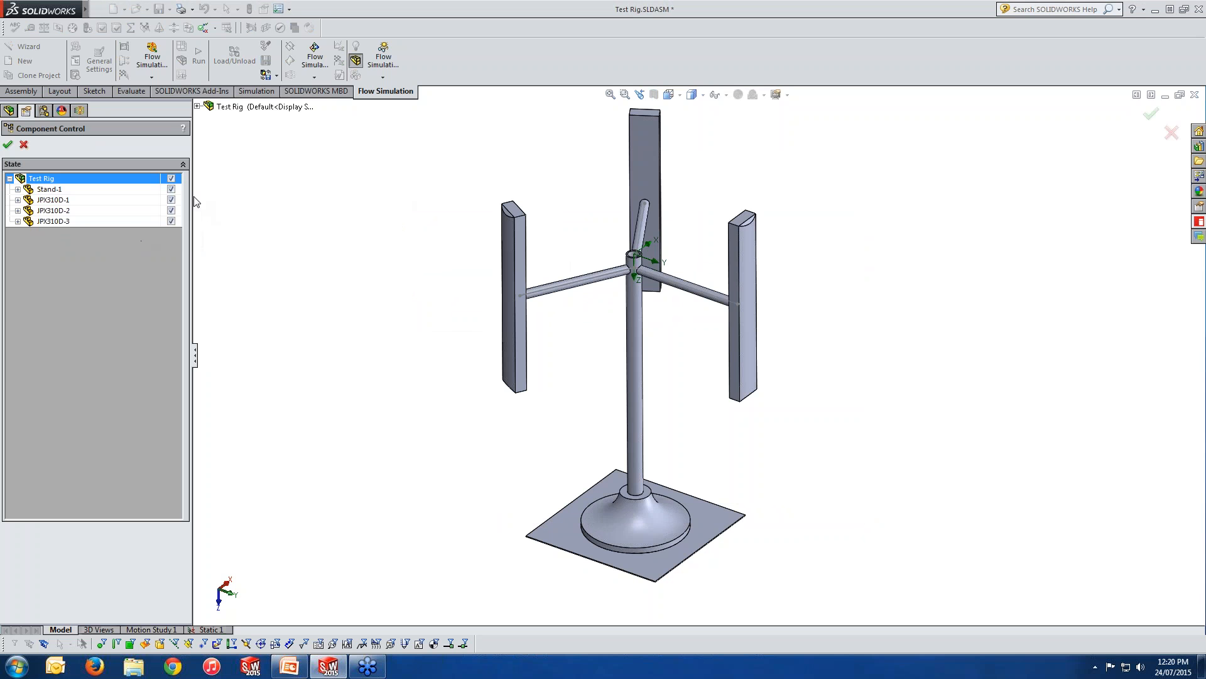
left_click_drag(193, 197, 224, 196)
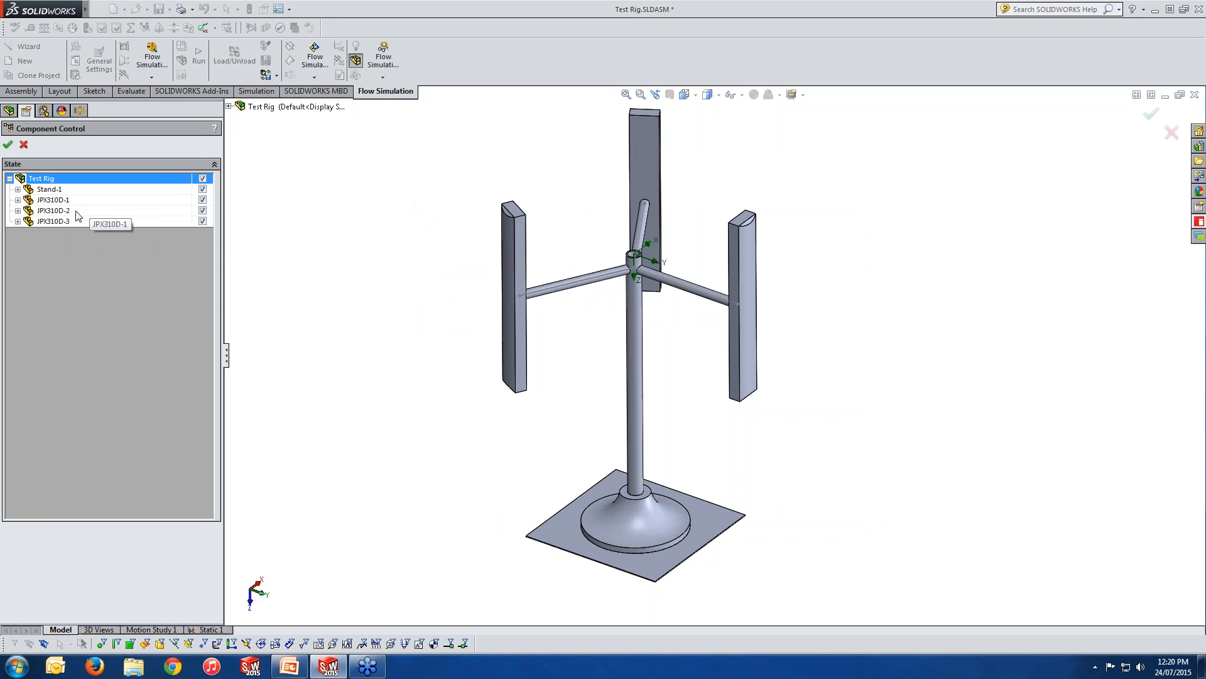
left_click(202, 220)
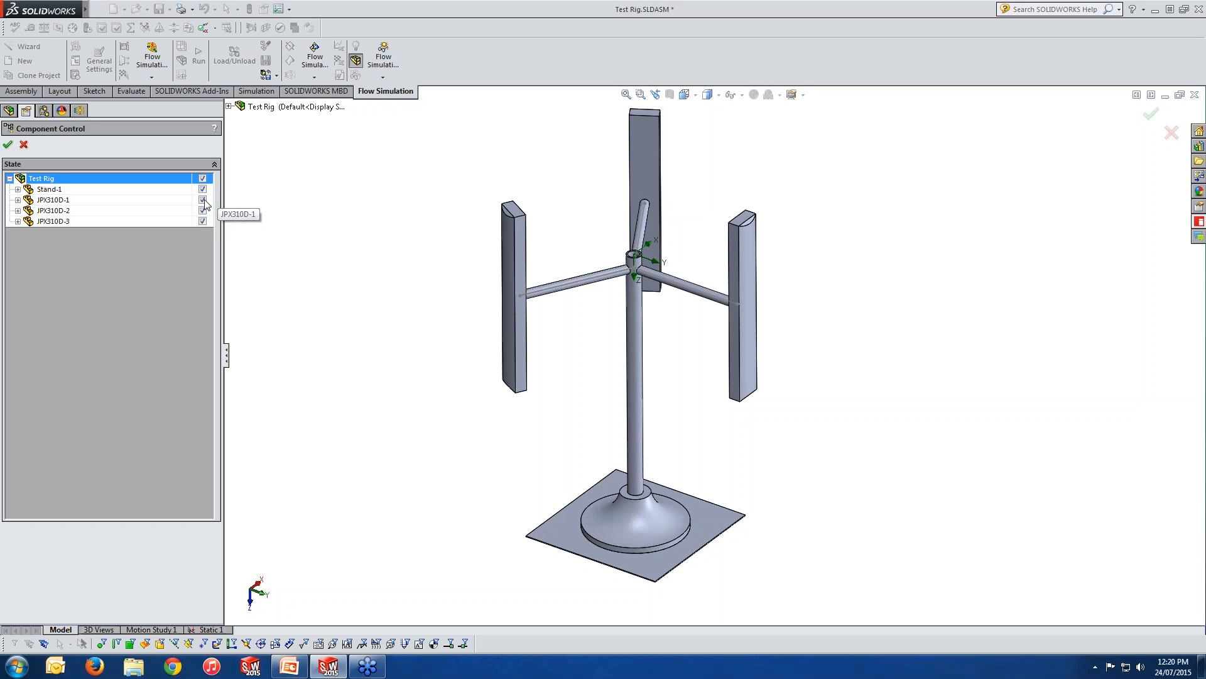
left_click(24, 145)
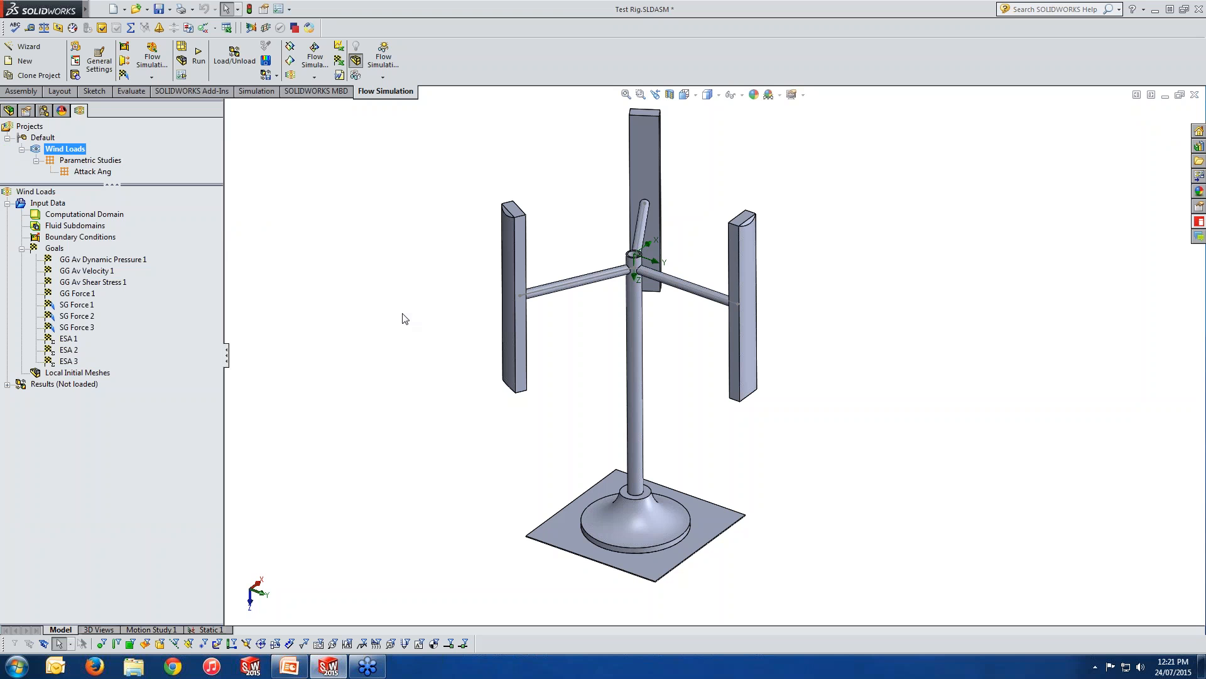
Inspect the computational domain around the rig and open its definition to examine the X, Y and Z size limits.
scroll(507, 453, "up", 2)
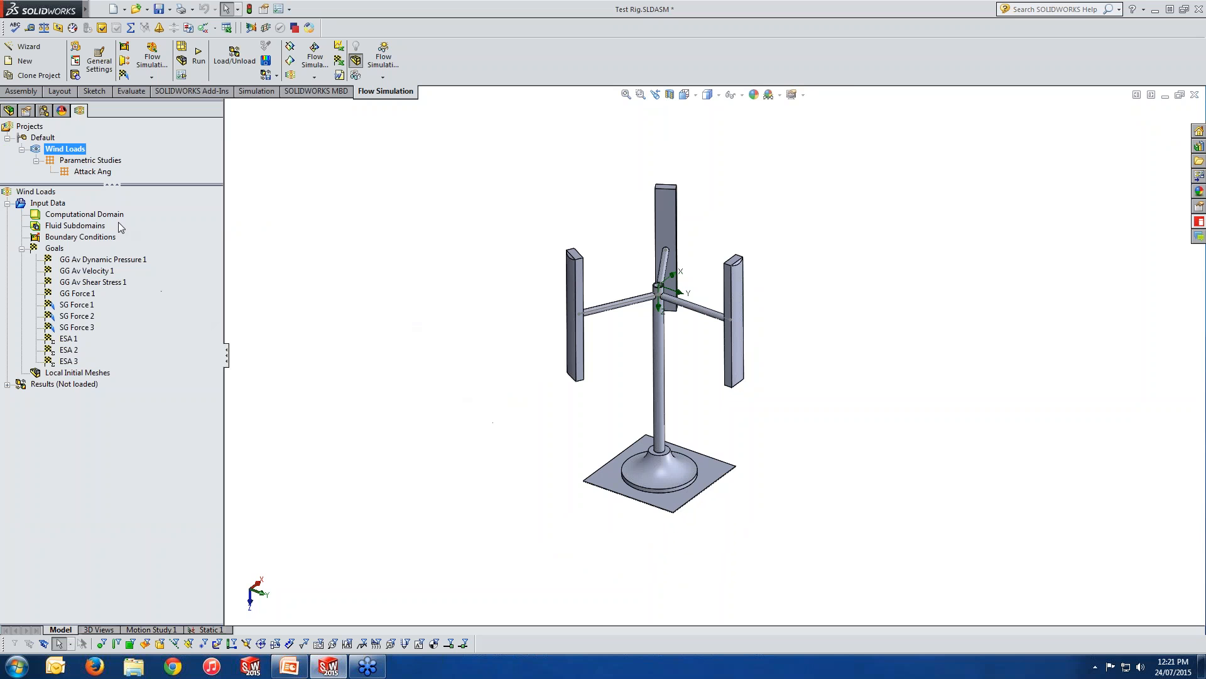
left_click(90, 218)
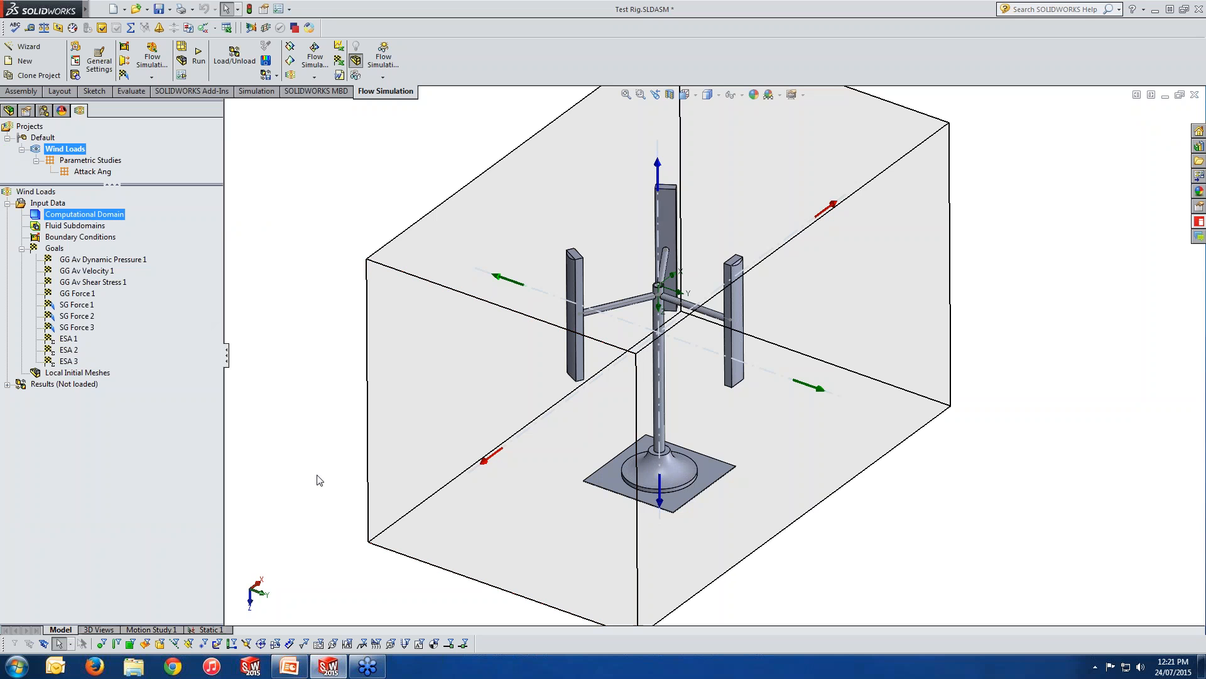
middle_click_drag(318, 479, 315, 434)
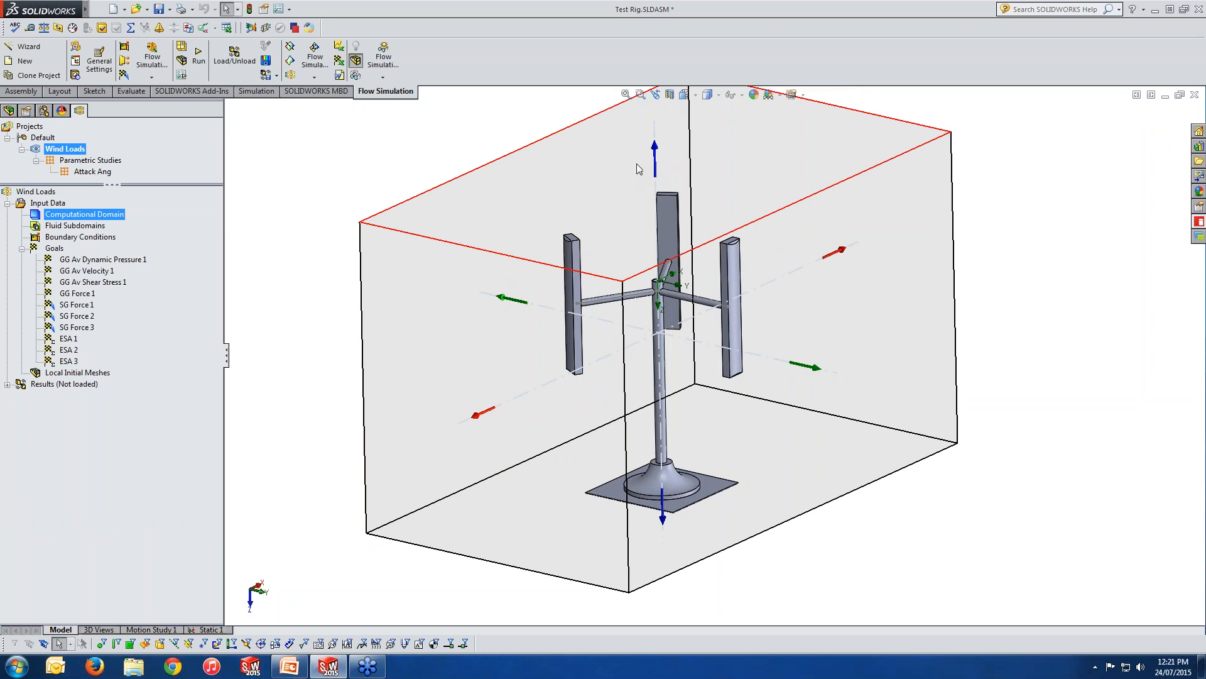
right_click(91, 215)
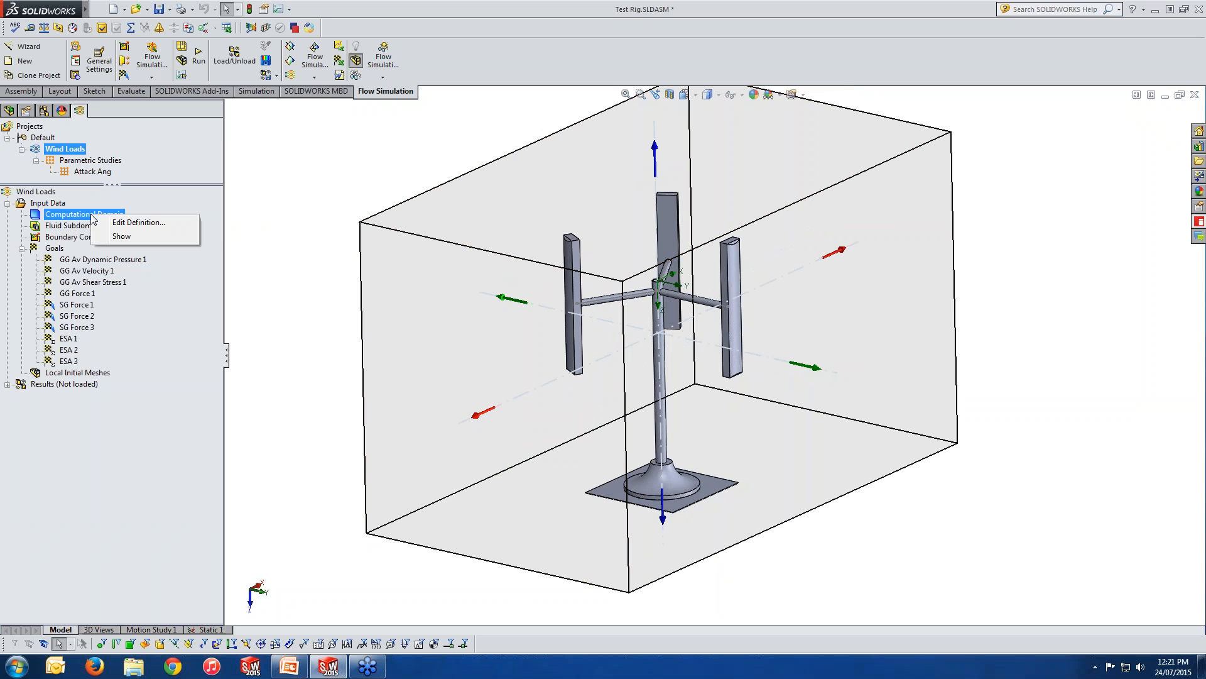
left_click(128, 223)
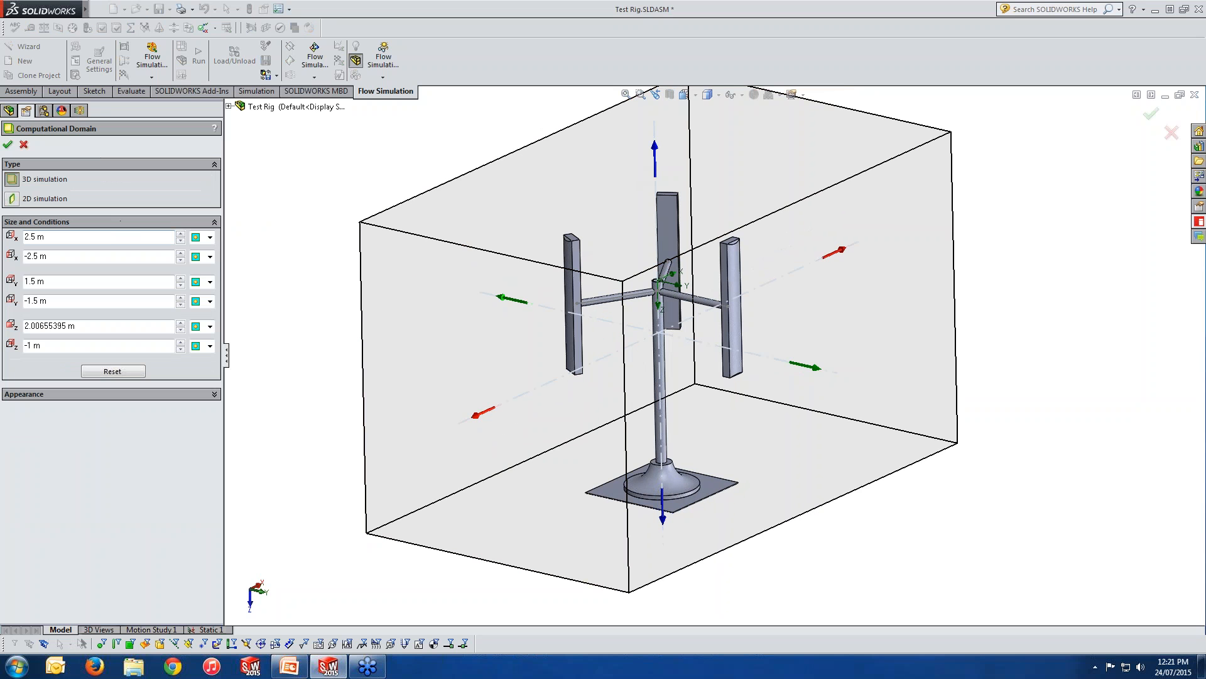
left_click(84, 237)
left_click(76, 286)
left_click(75, 326)
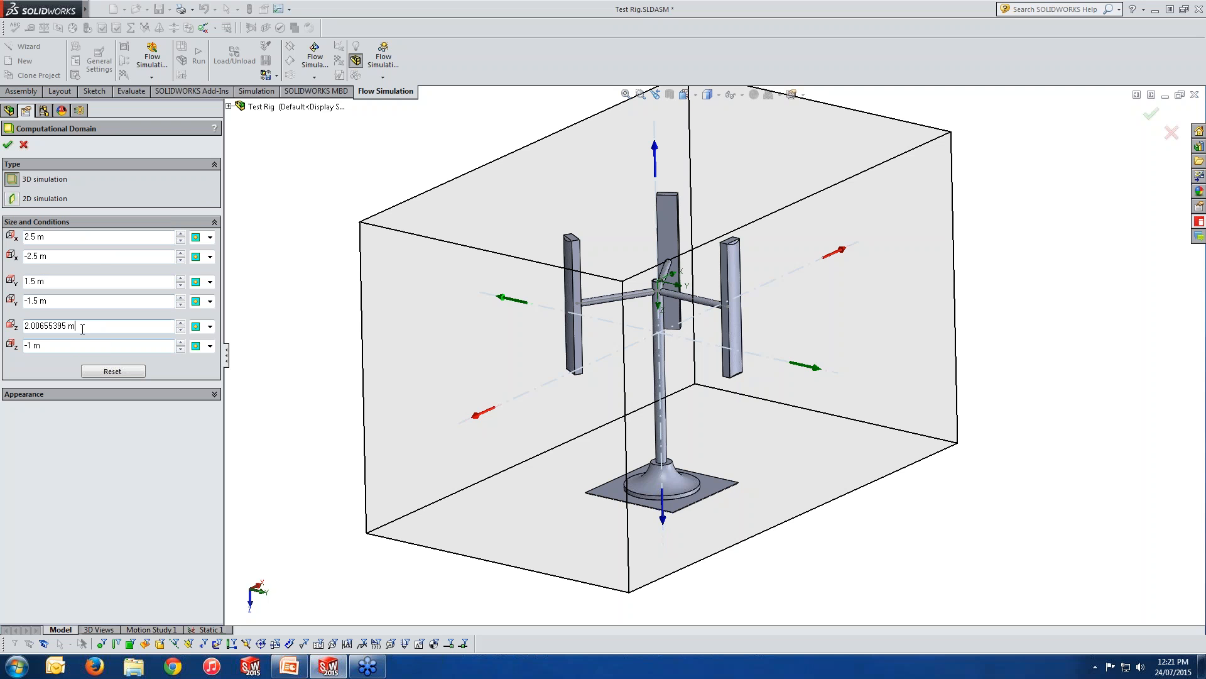
scroll(749, 452, "up", 4)
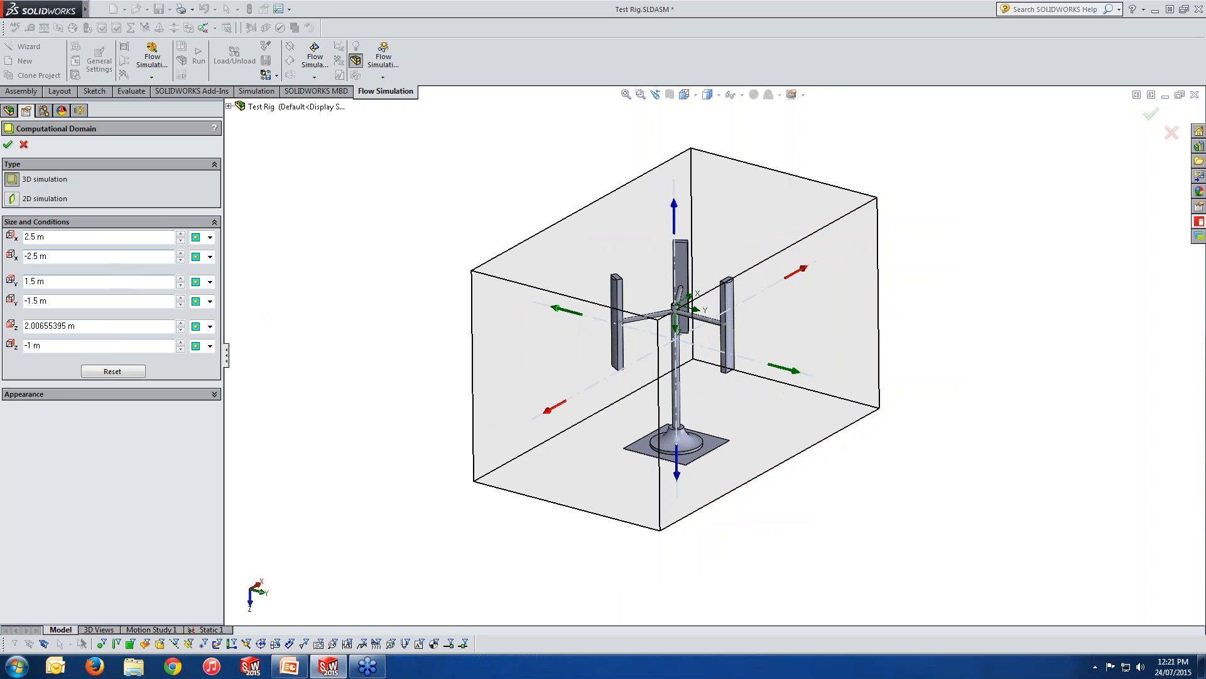
Try the Symmetry and Periodicity conditions on the computational domain's X boundaries, return them to Default and cancel the domain edit.
left_click(211, 238)
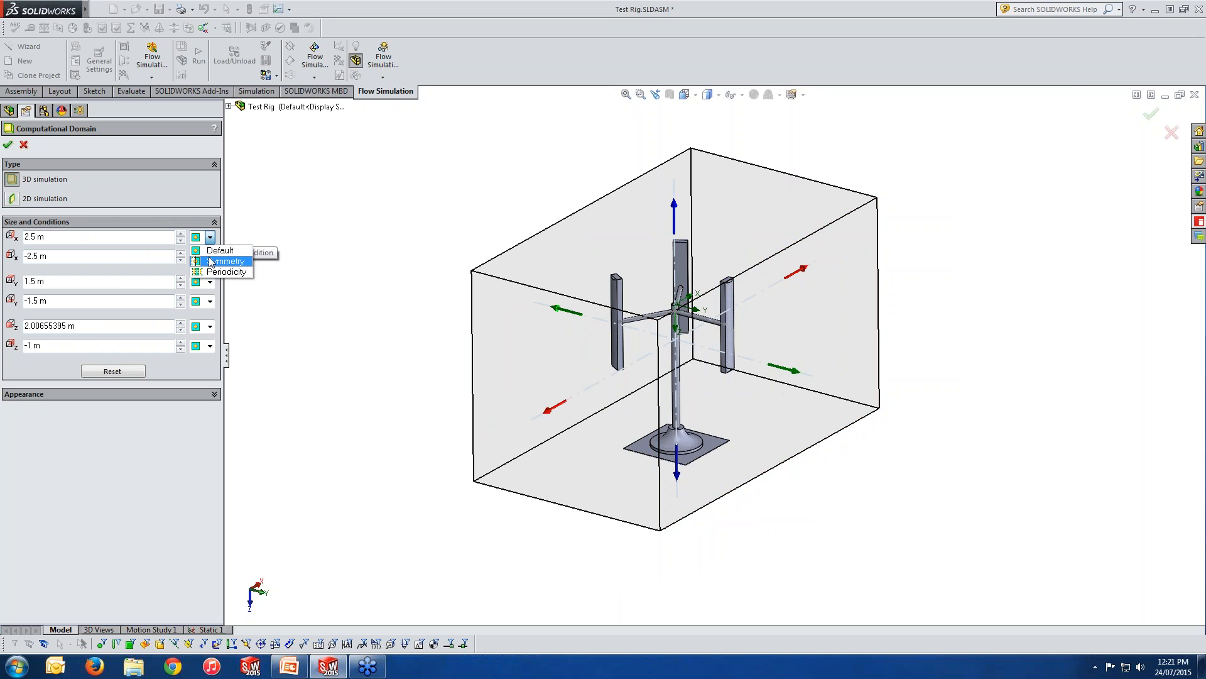
left_click(211, 261)
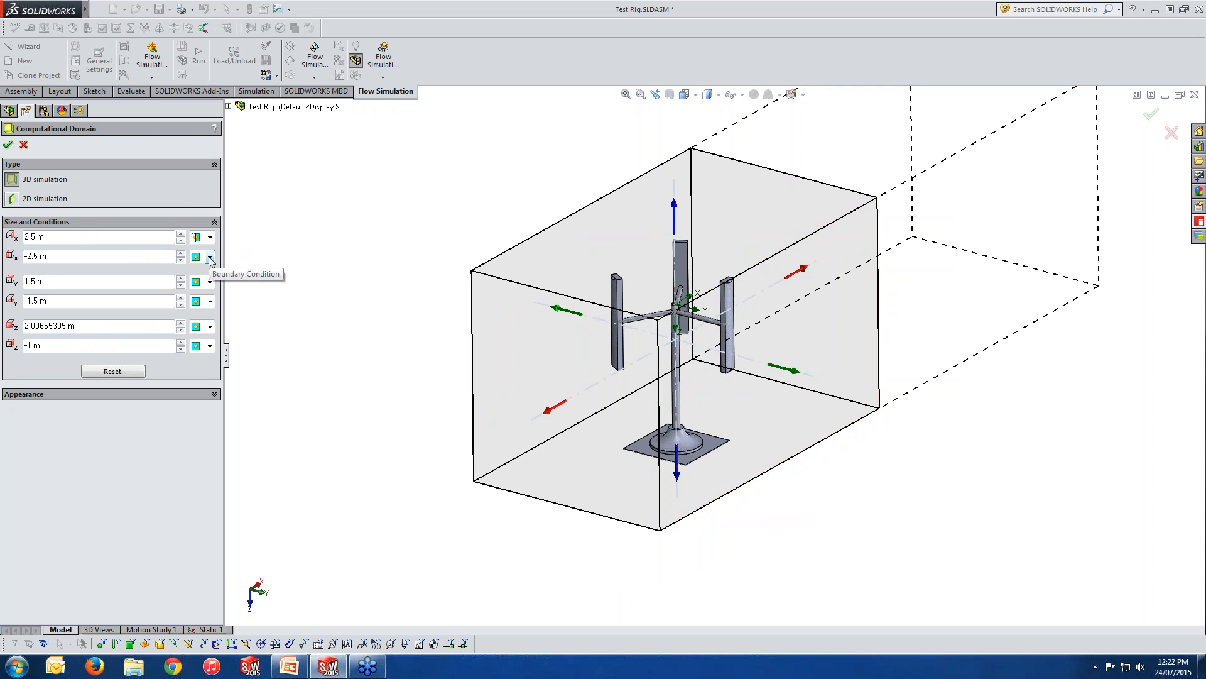
left_click(210, 236)
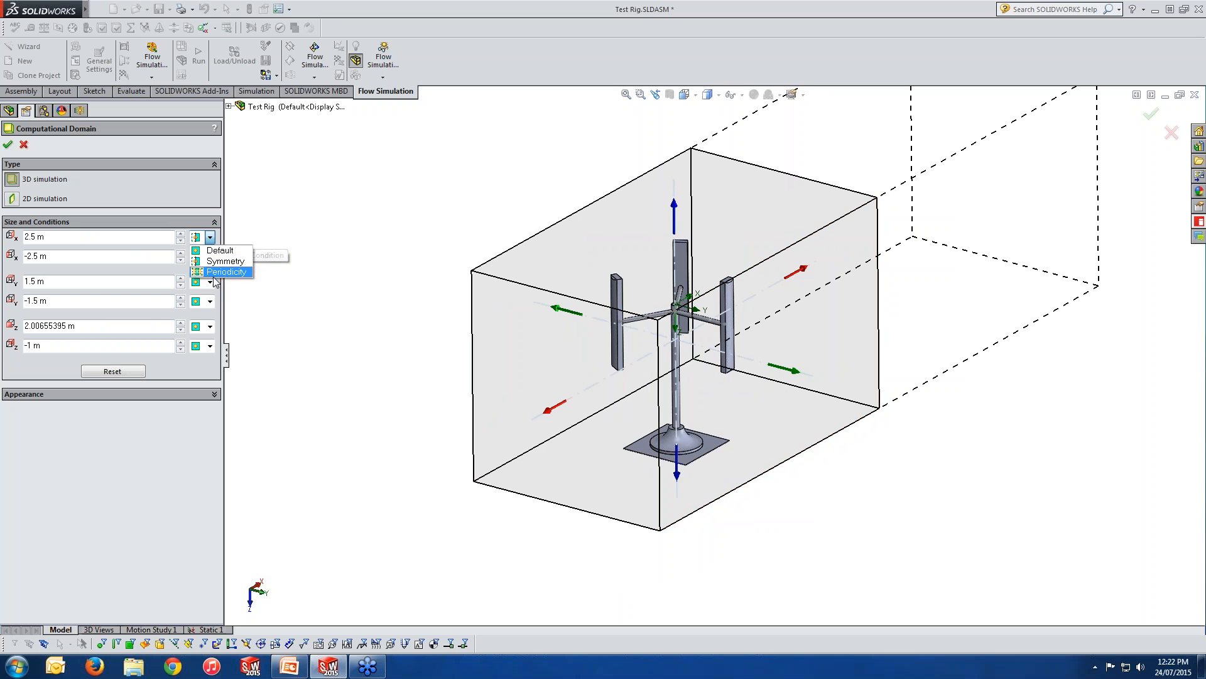
left_click(224, 271)
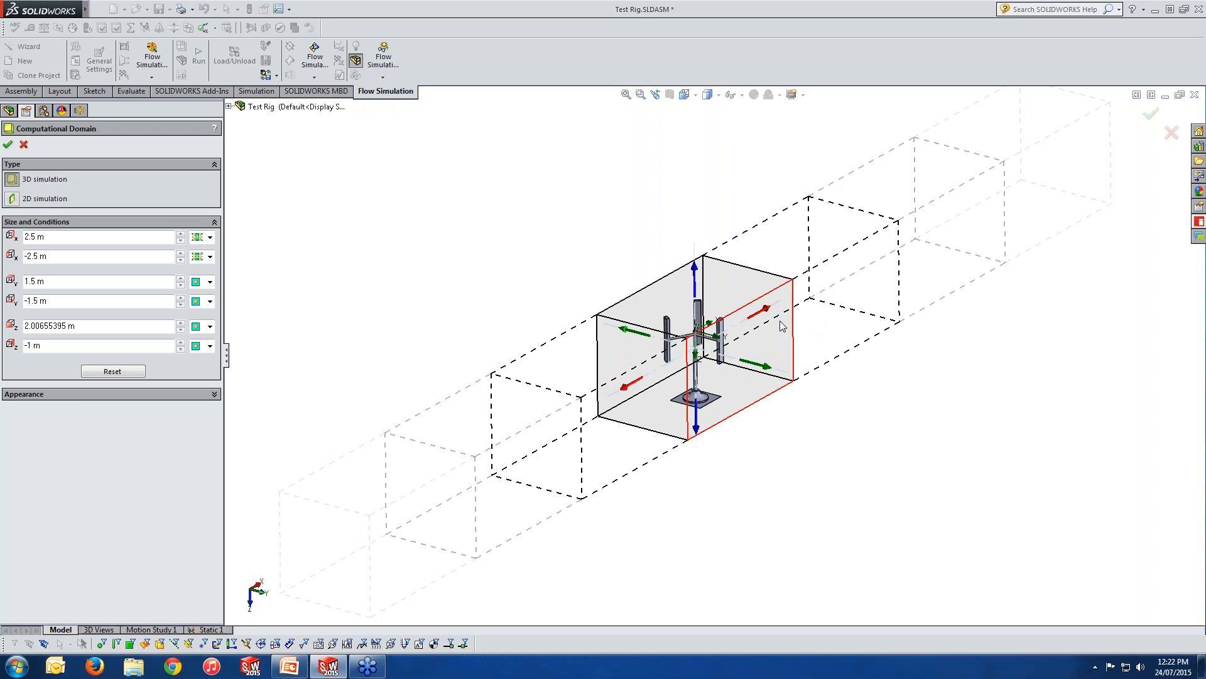
left_click(211, 256)
left_click(220, 269)
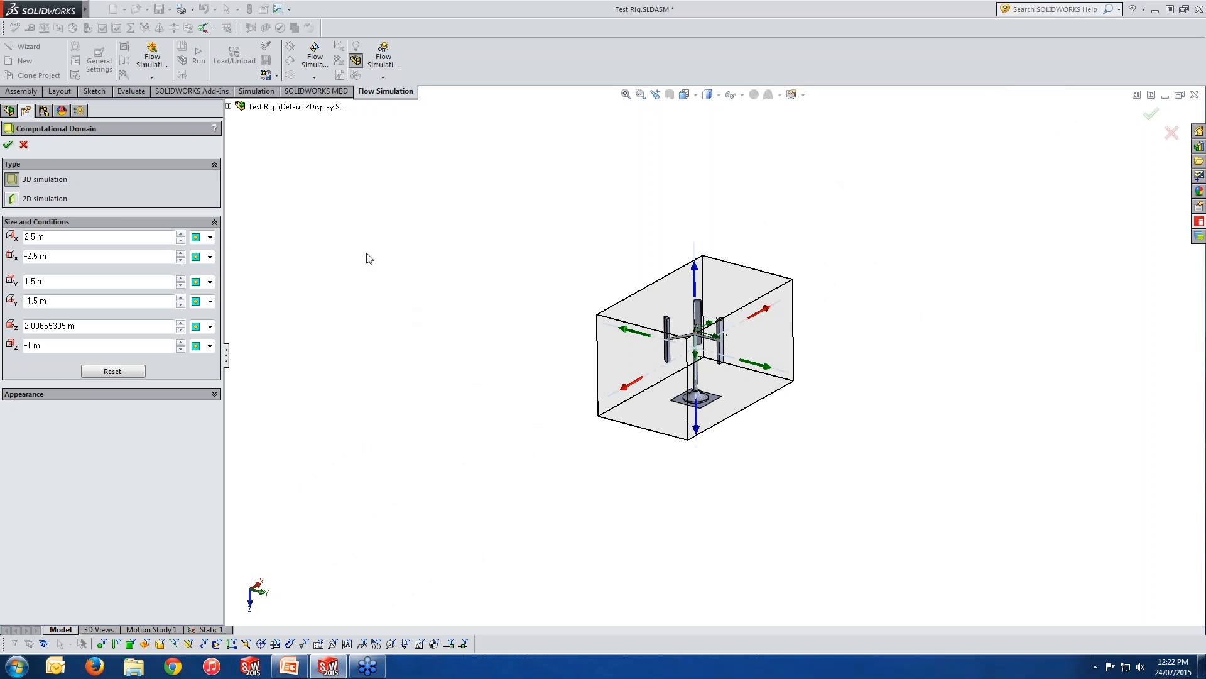
middle_click_drag(823, 386, 776, 408)
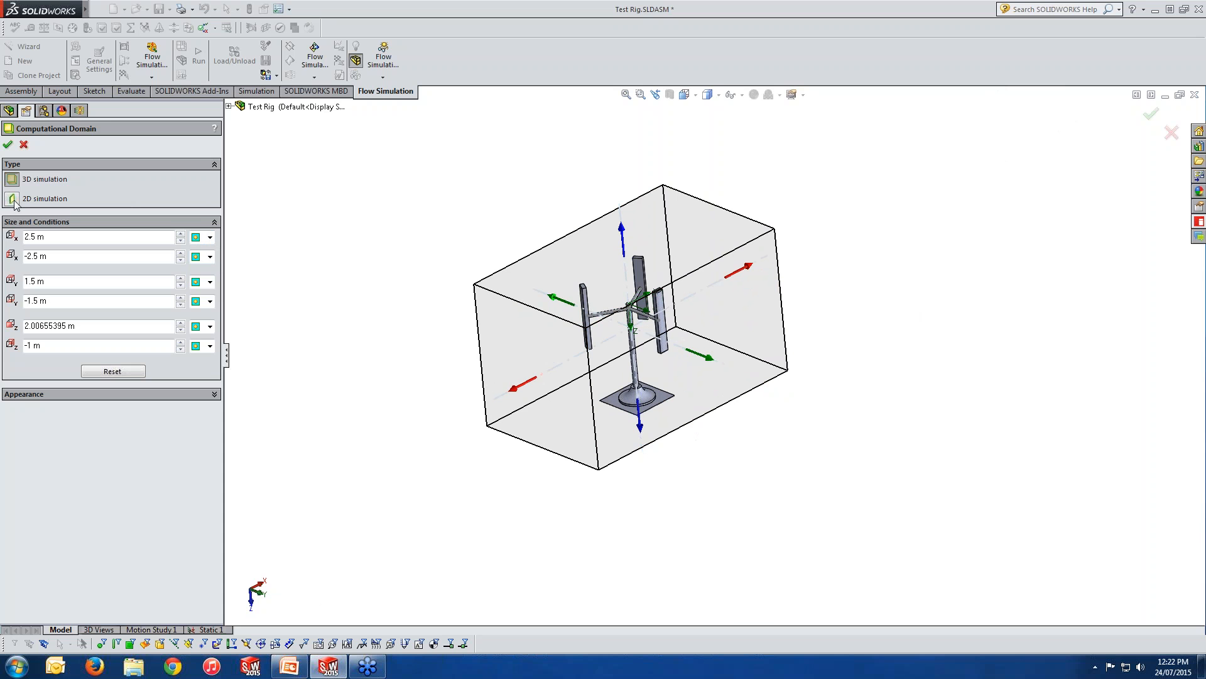
left_click(24, 144)
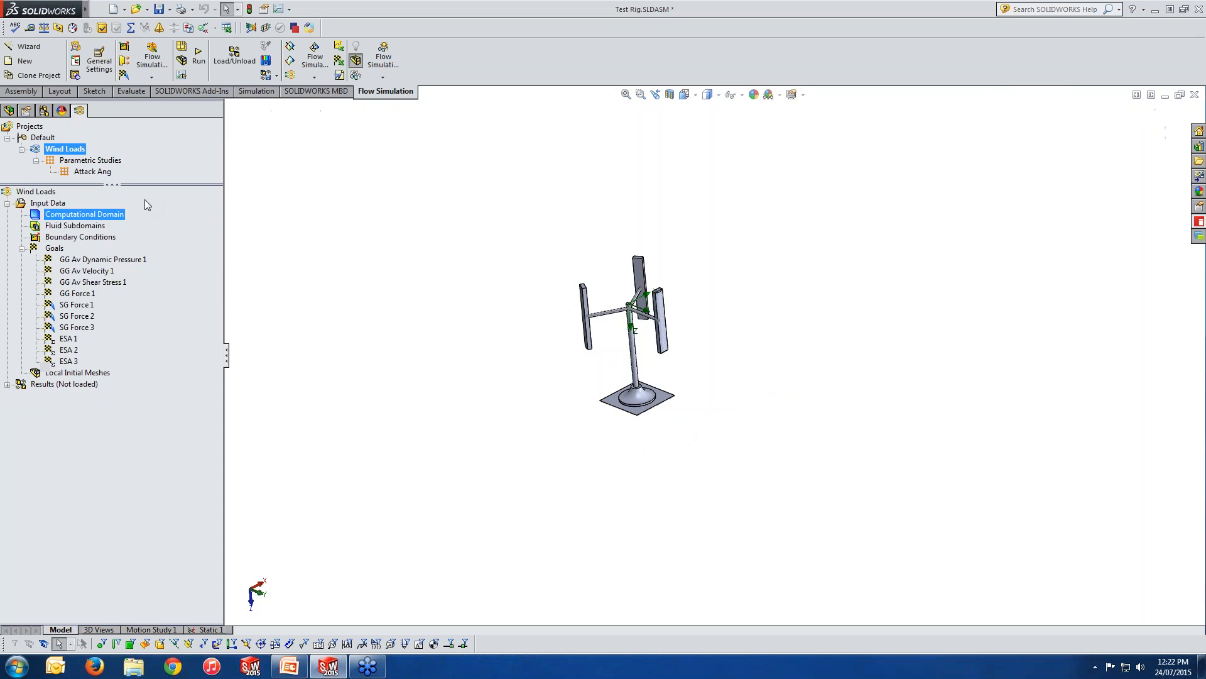
Show the computational domain around the test rig in the graphics area.
right_click(85, 214)
left_click(124, 235)
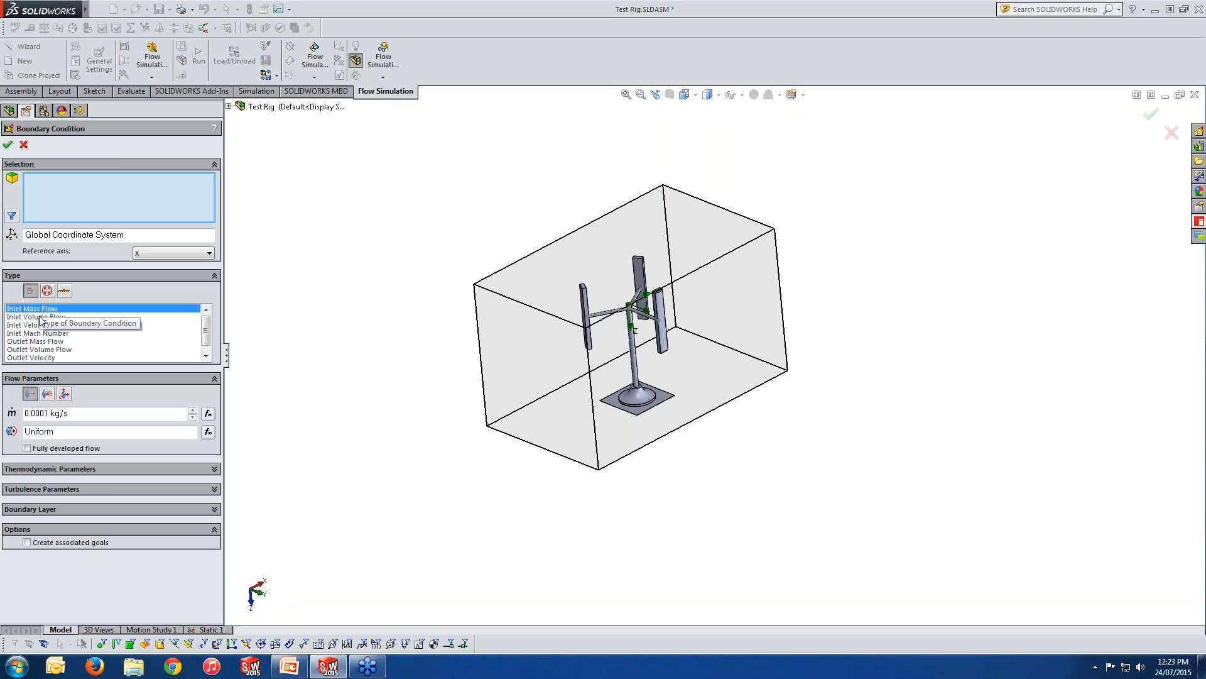
Compare the Inlet Mass Flow, Inlet Volume Flow and Inlet Velocity types in a new boundary condition.
left_click(45, 324)
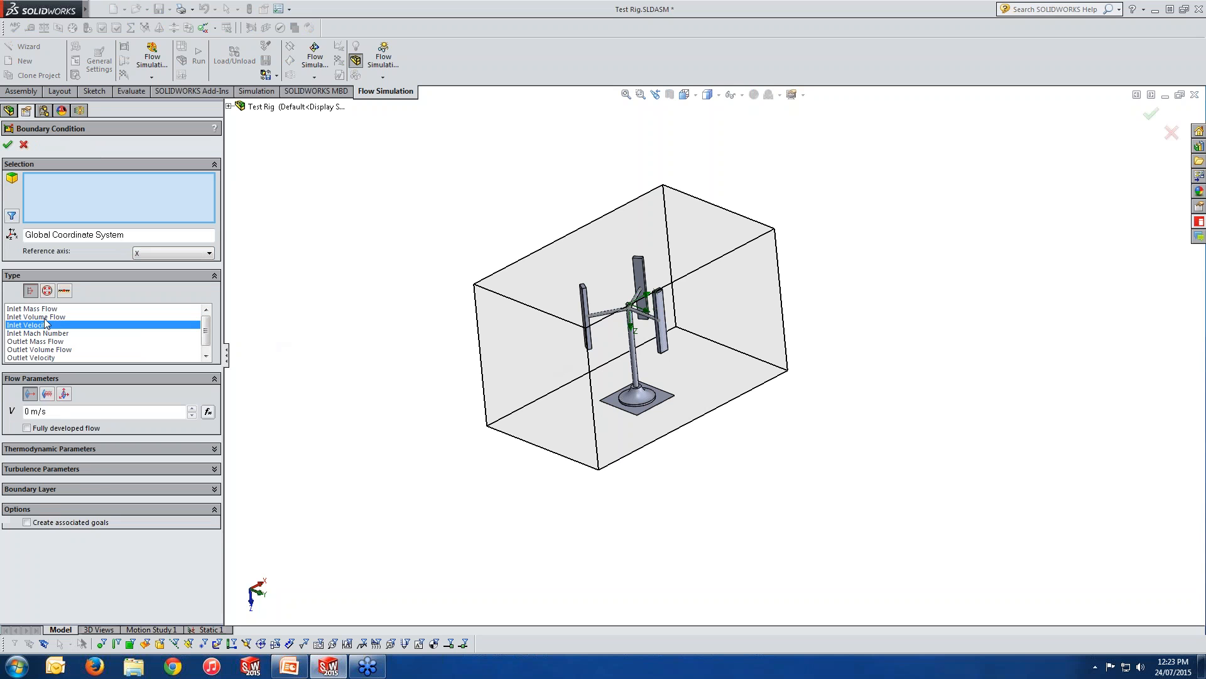
left_click(45, 317)
left_click(46, 309)
left_click(46, 316)
left_click(45, 324)
Try Environment, Static and Total Pressure on the stand's base face, and expand the turbulence and boundary layer parameters.
left_click(47, 291)
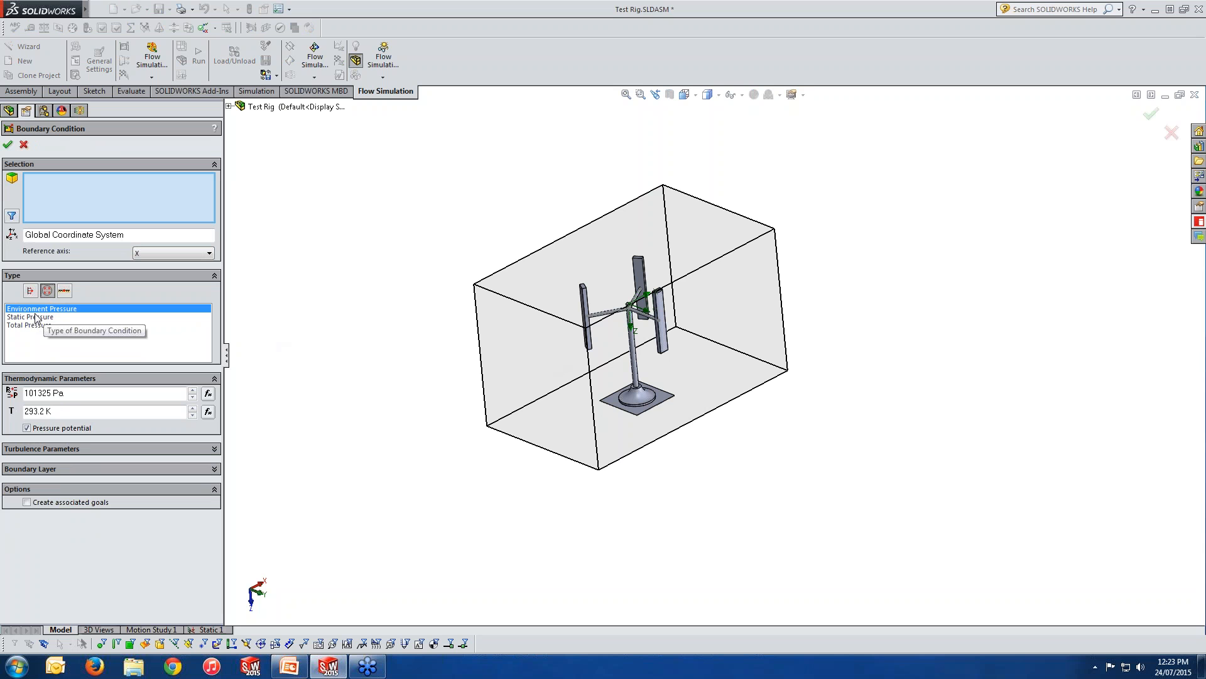
left_click(631, 403)
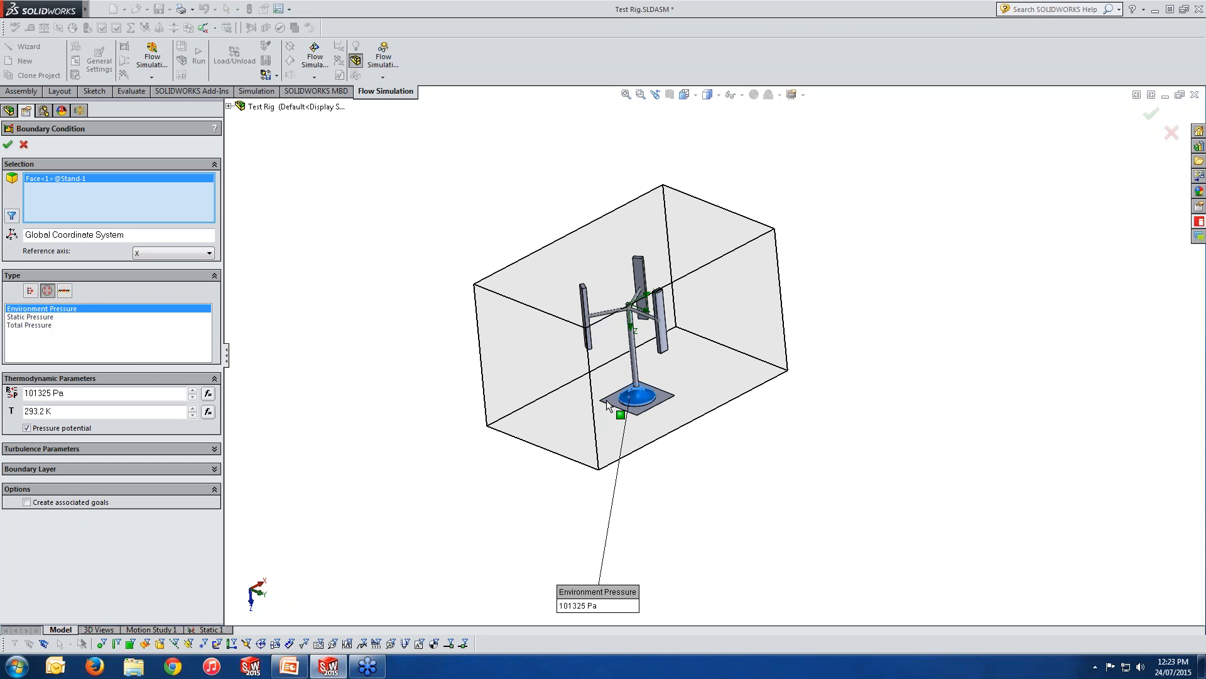
left_click(46, 317)
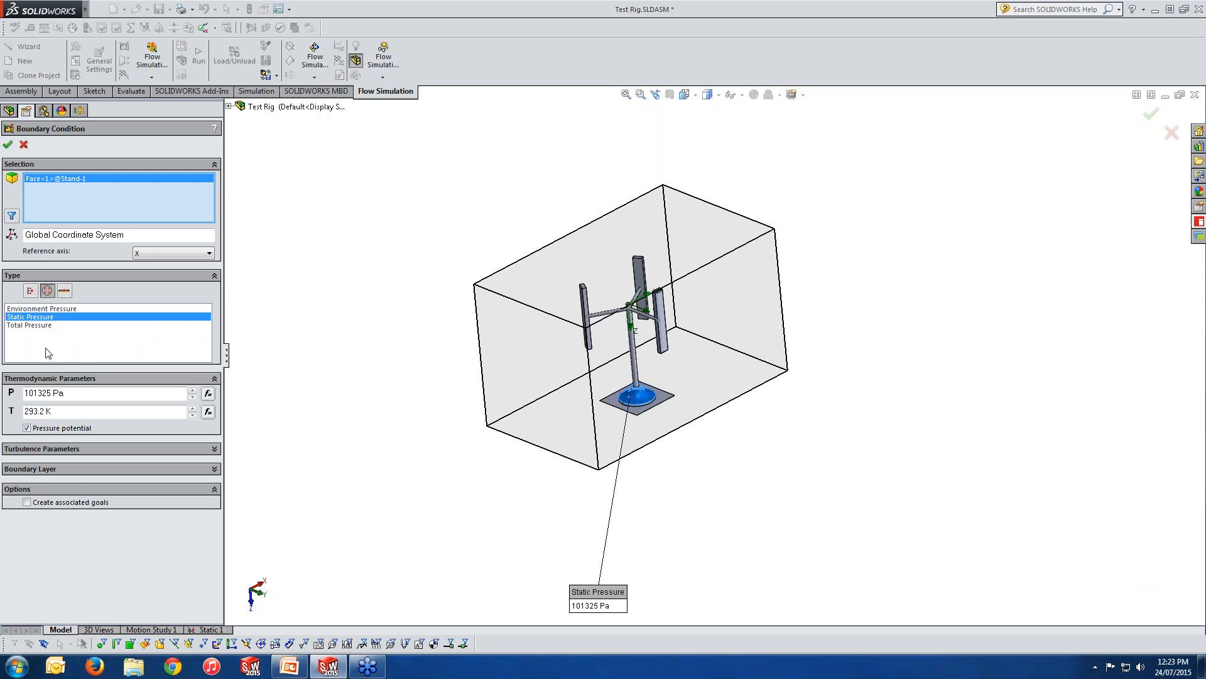
left_click(47, 325)
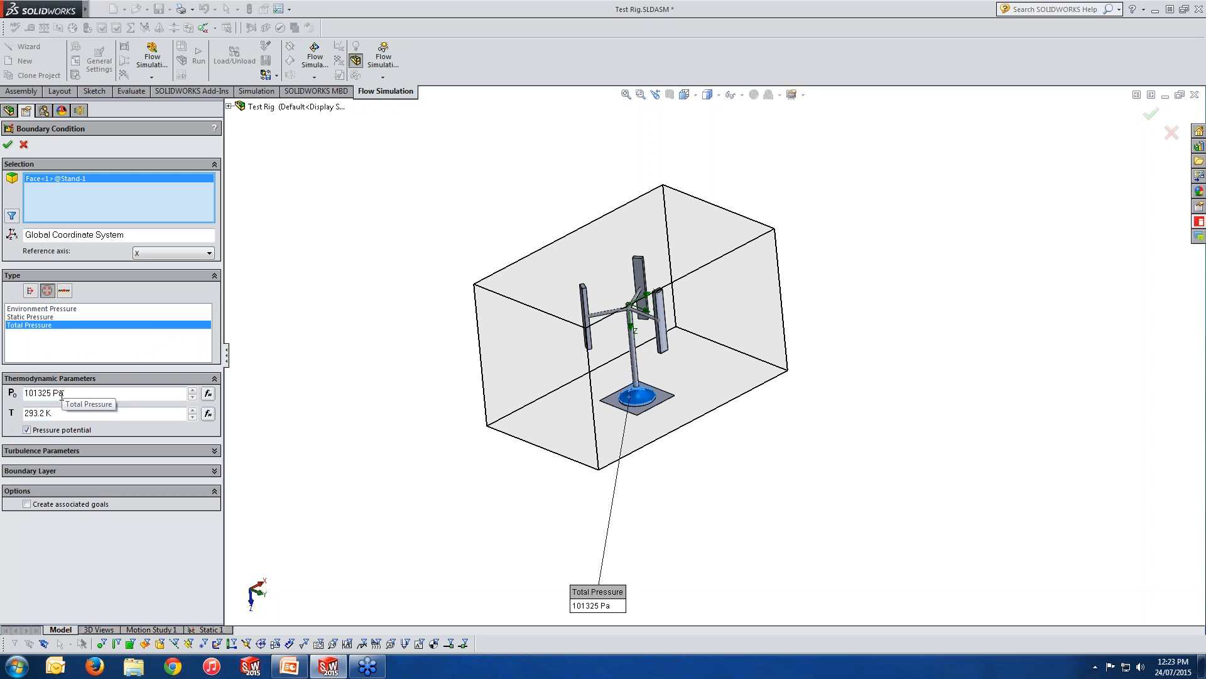
left_click(56, 451)
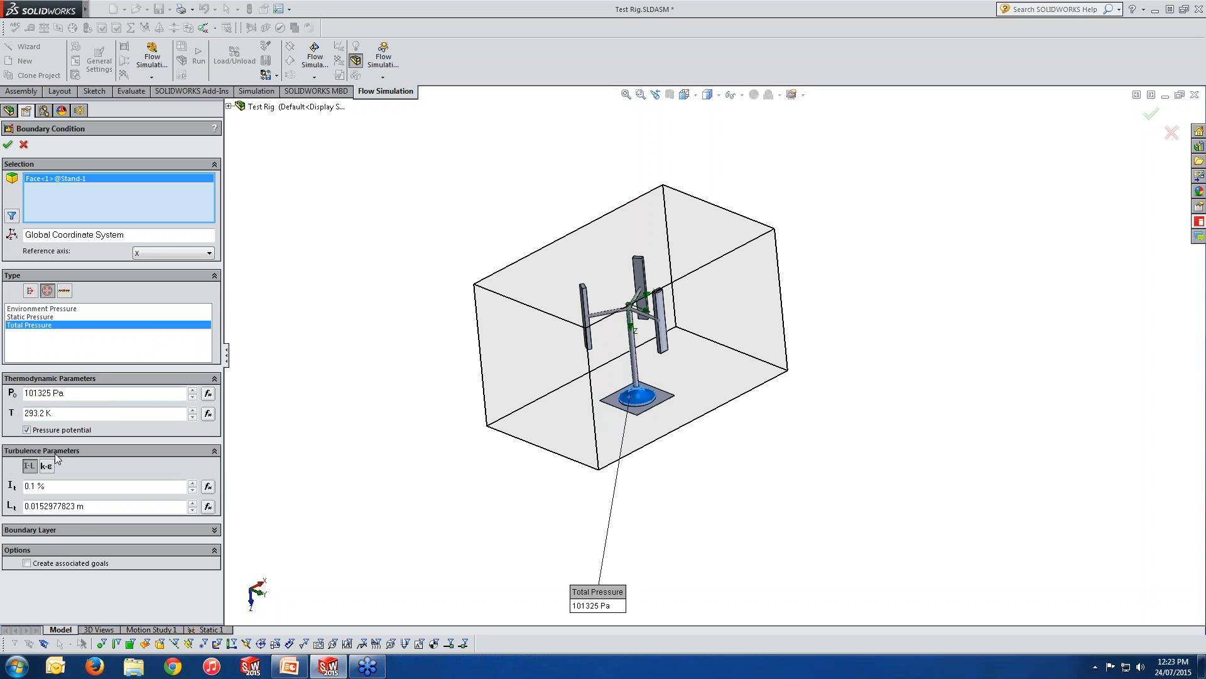
left_click(81, 531)
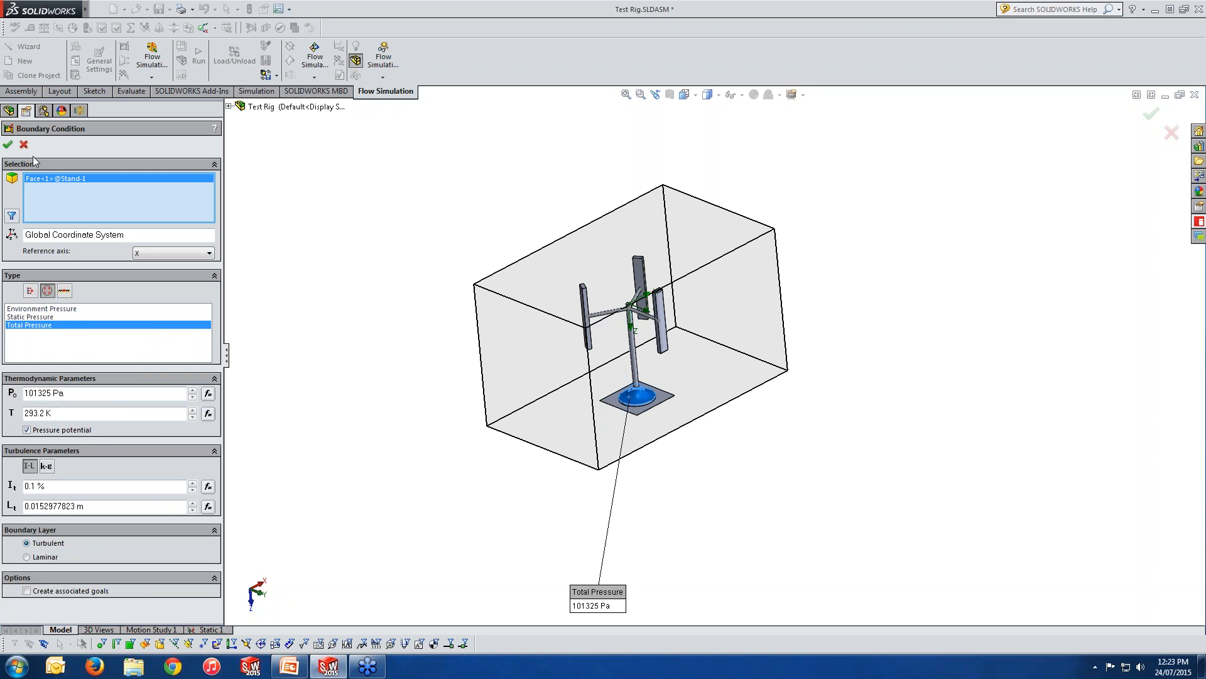
Try the Real Wall and Ideal Wall types with wall motion on the stand's base face, and cancel the boundary condition.
left_click(64, 290)
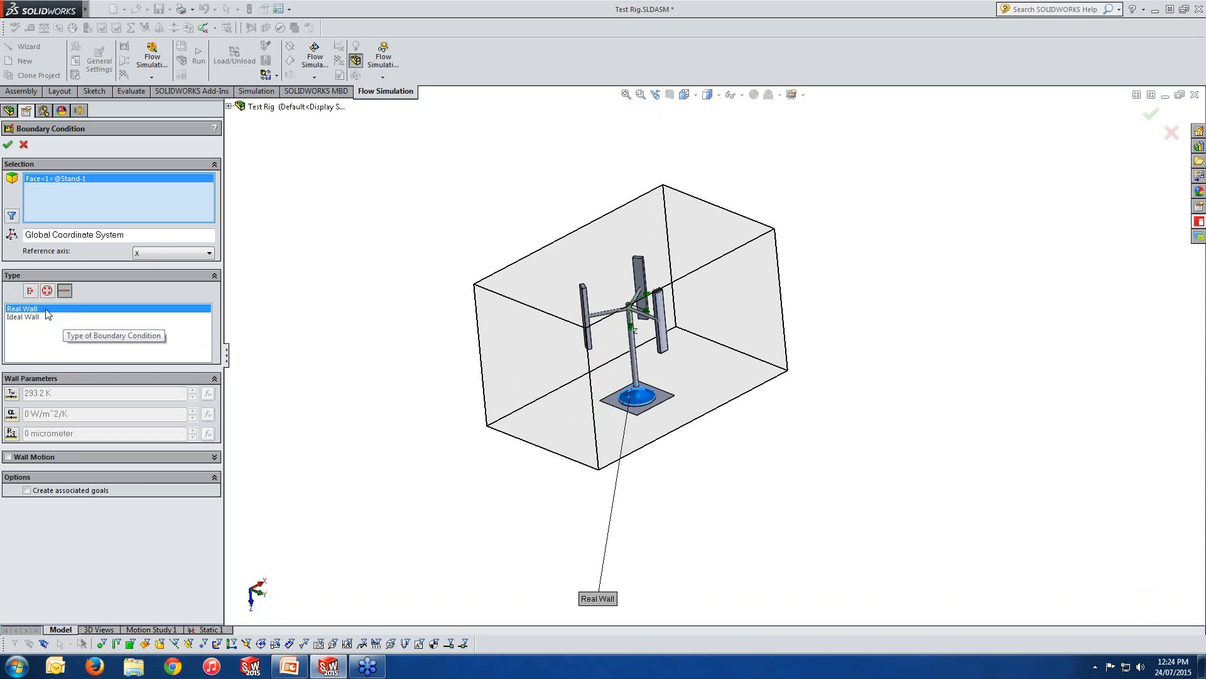
left_click(24, 318)
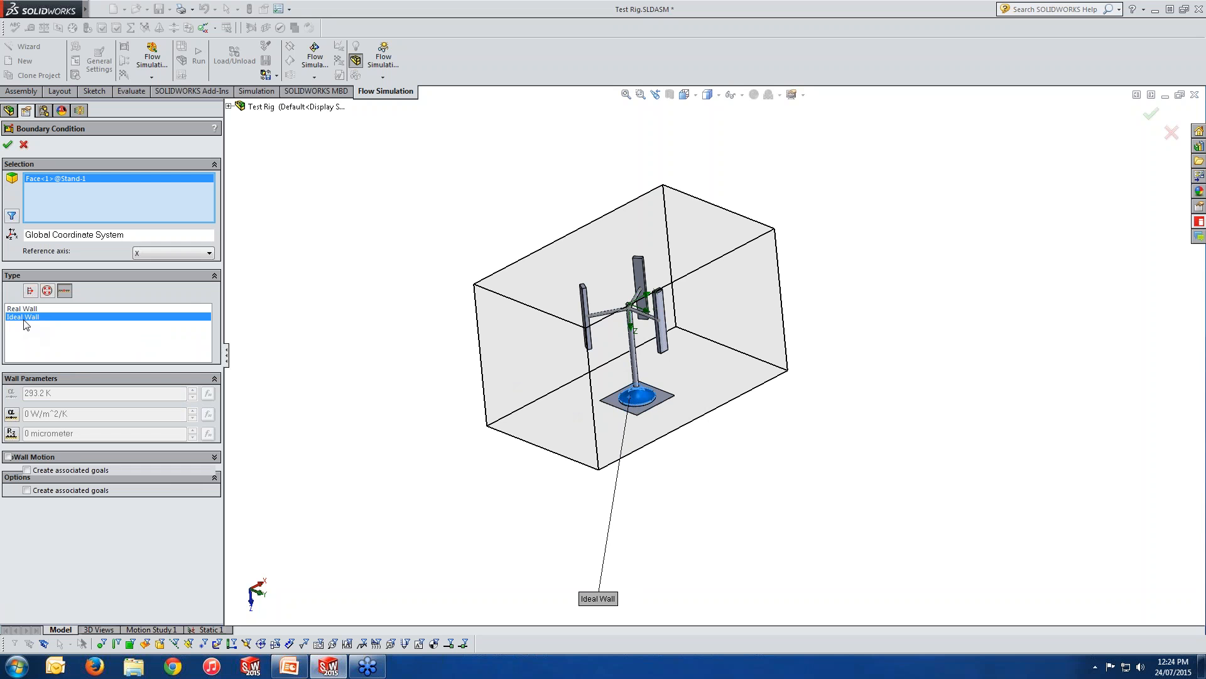
left_click(27, 309)
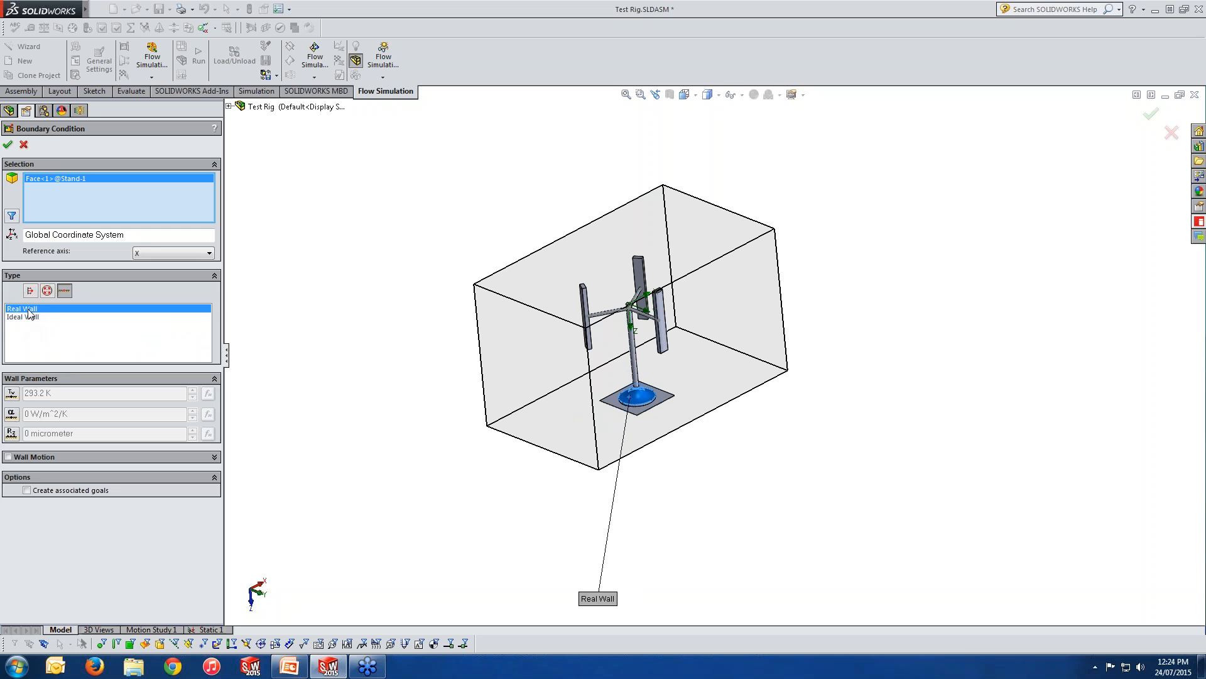
left_click(8, 457)
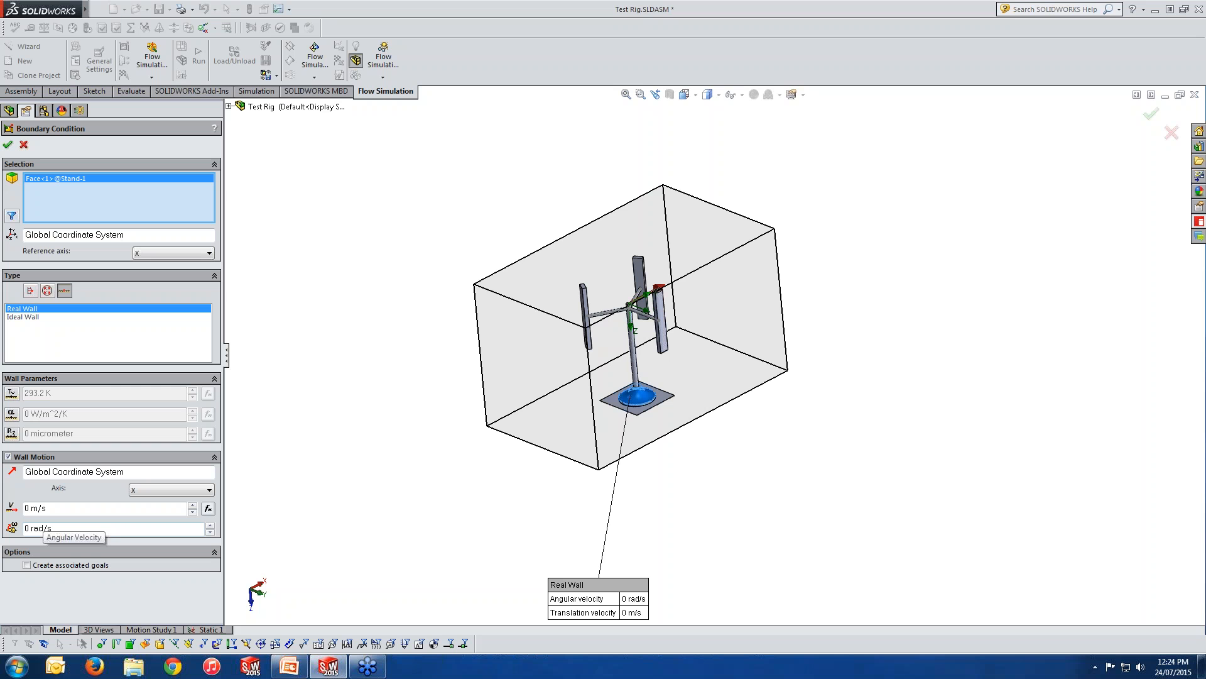
left_click(24, 145)
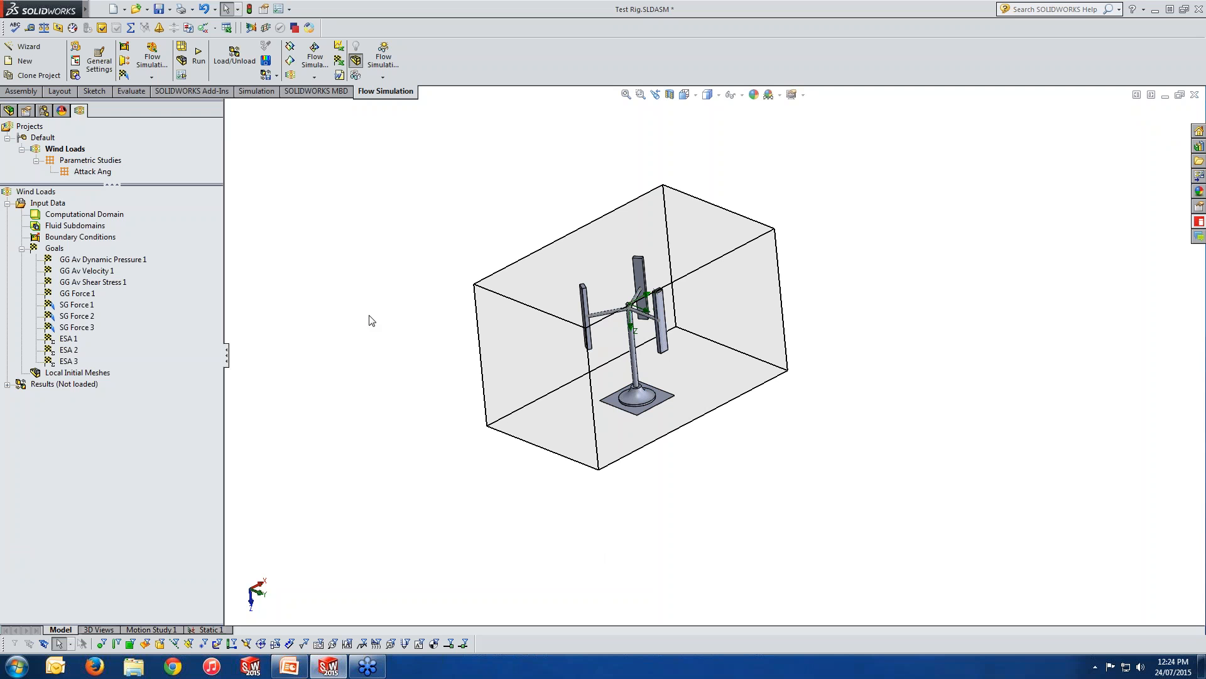
middle_click_drag(417, 342, 451, 331)
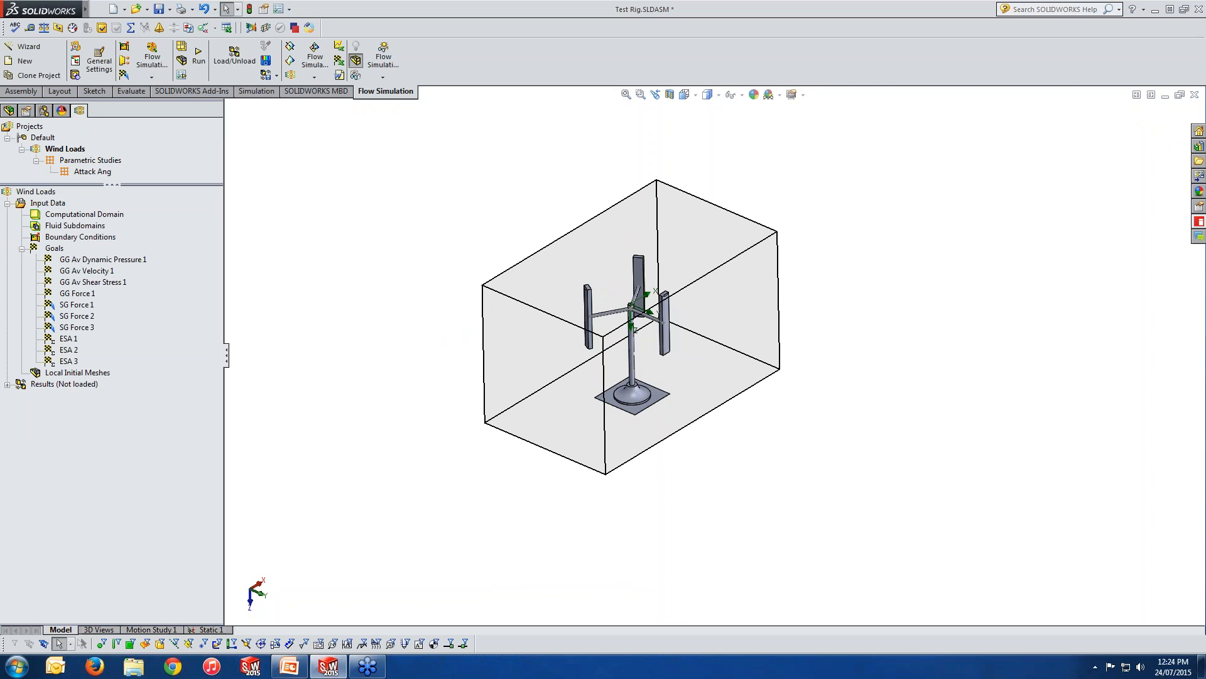
Review the goal types that can be inserted and step through the global goals for dynamic pressure, velocity, shear stress and force.
middle_click_drag(475, 359, 476, 359)
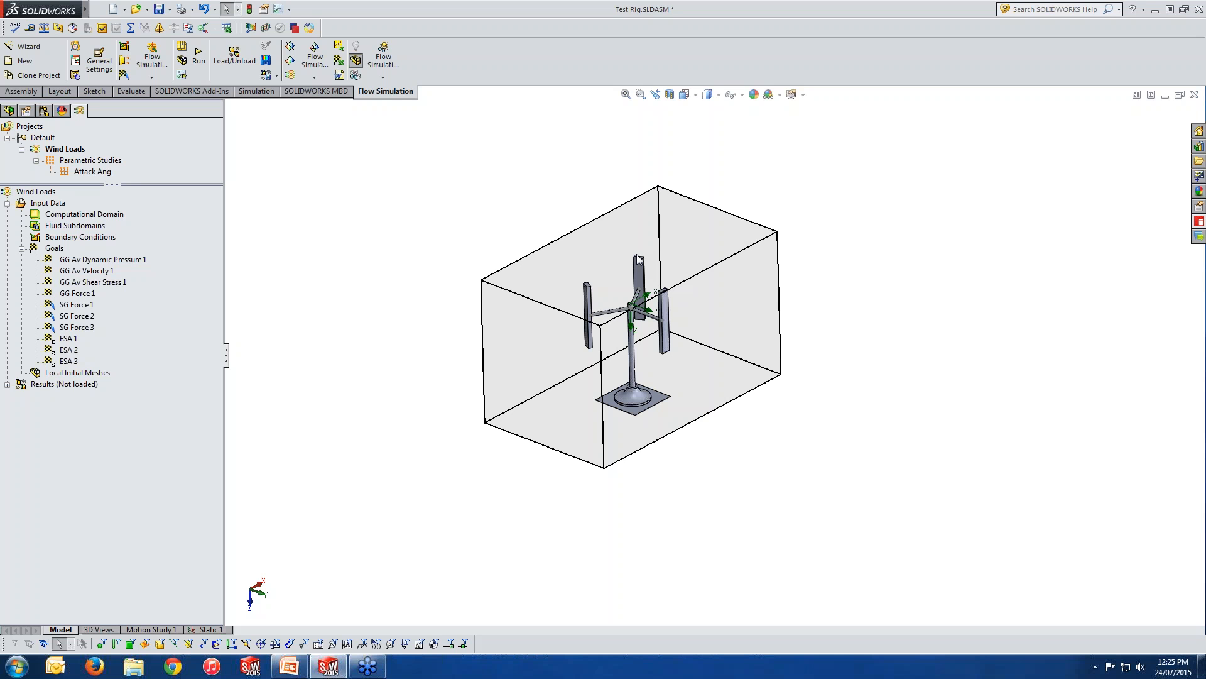
right_click(54, 248)
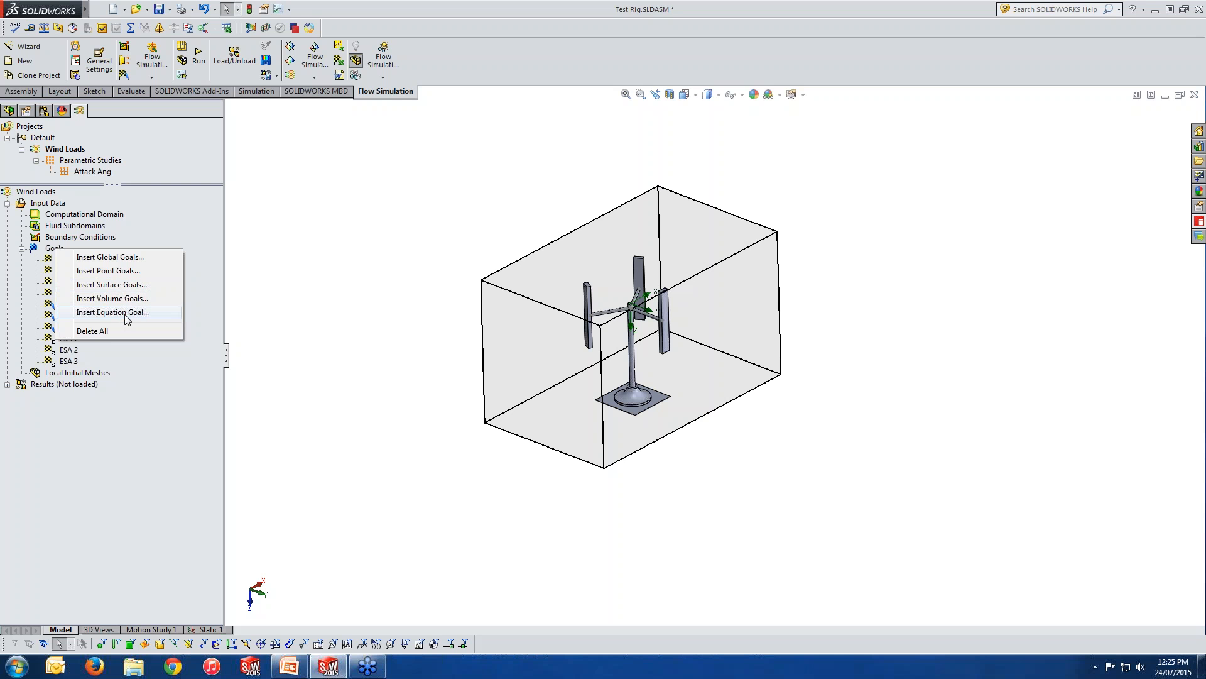
left_click(334, 309)
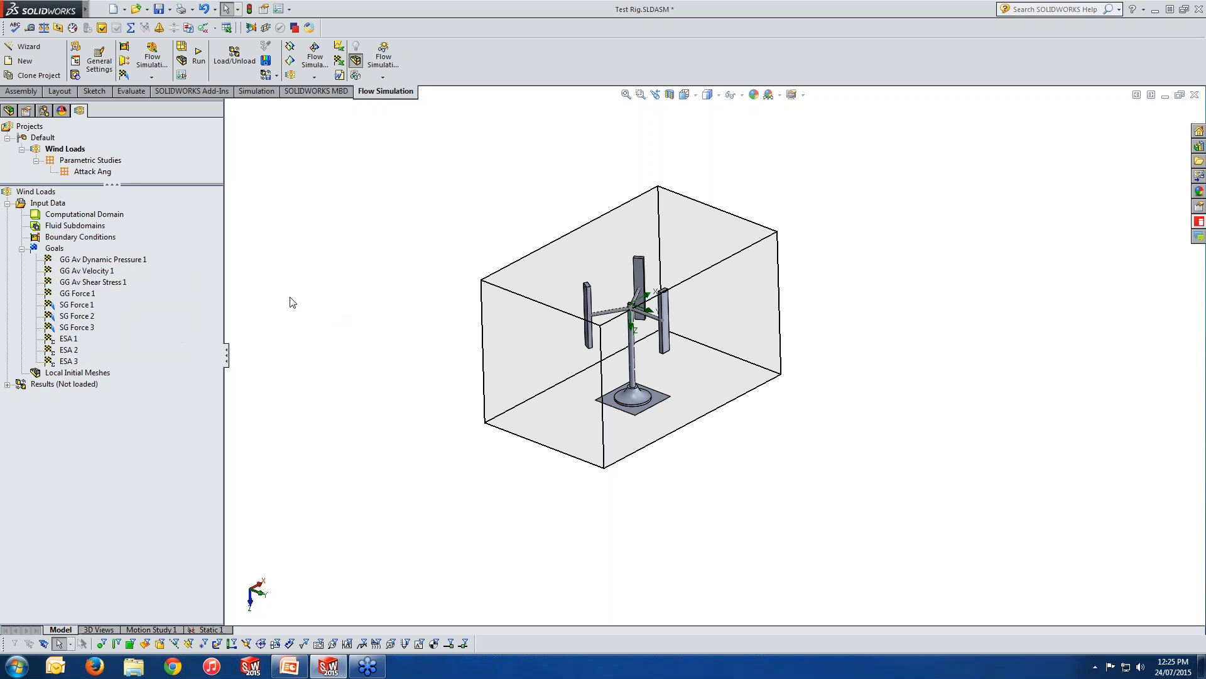
left_click(138, 263)
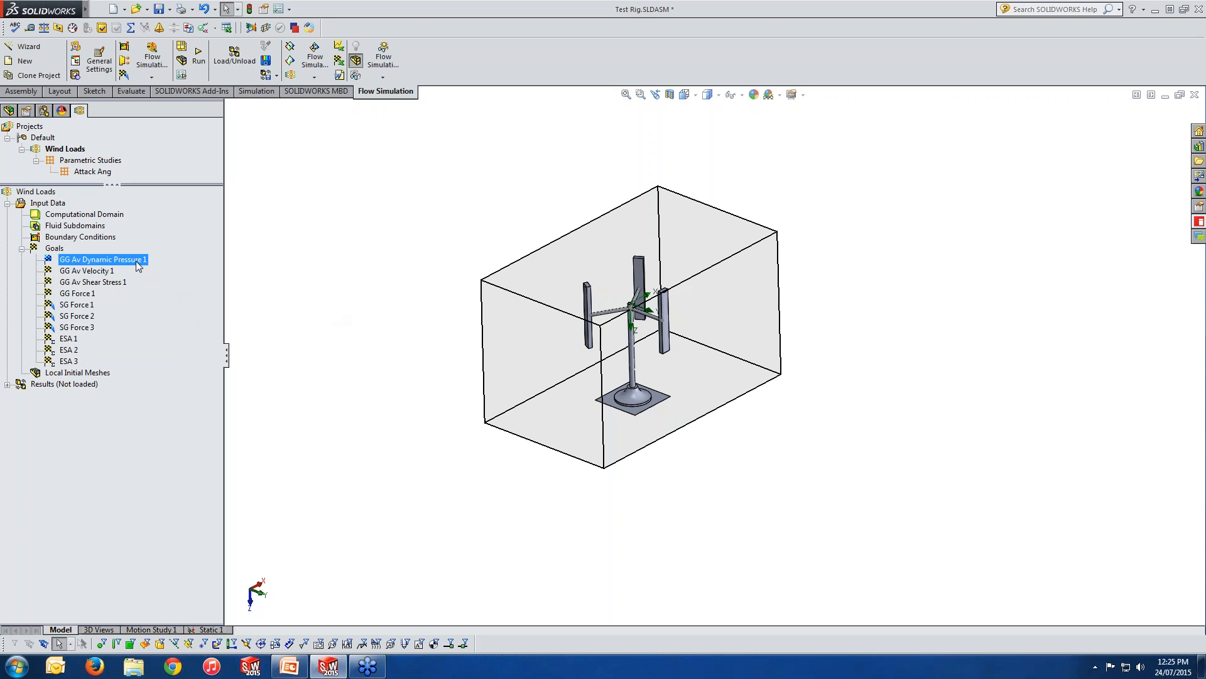
left_click(103, 272)
left_click(107, 284)
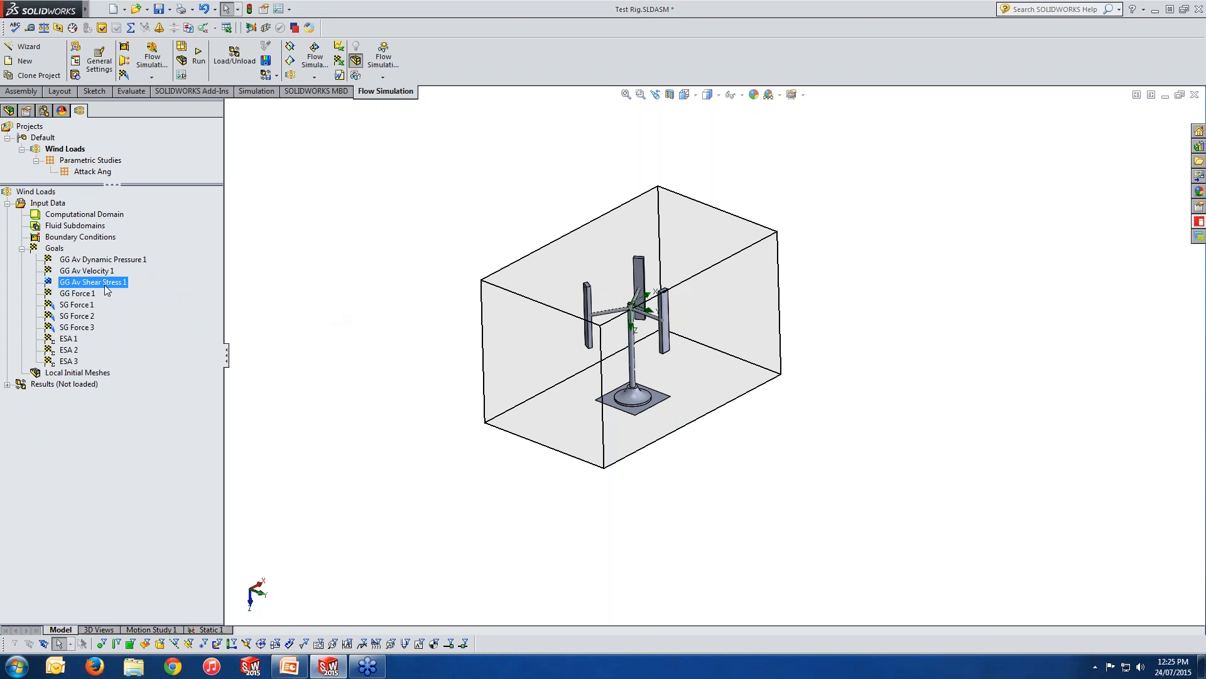
left_click(85, 298)
Inspect the definition of the GG Av Dynamic Pressure 1 goal and close it without changes.
right_click(89, 259)
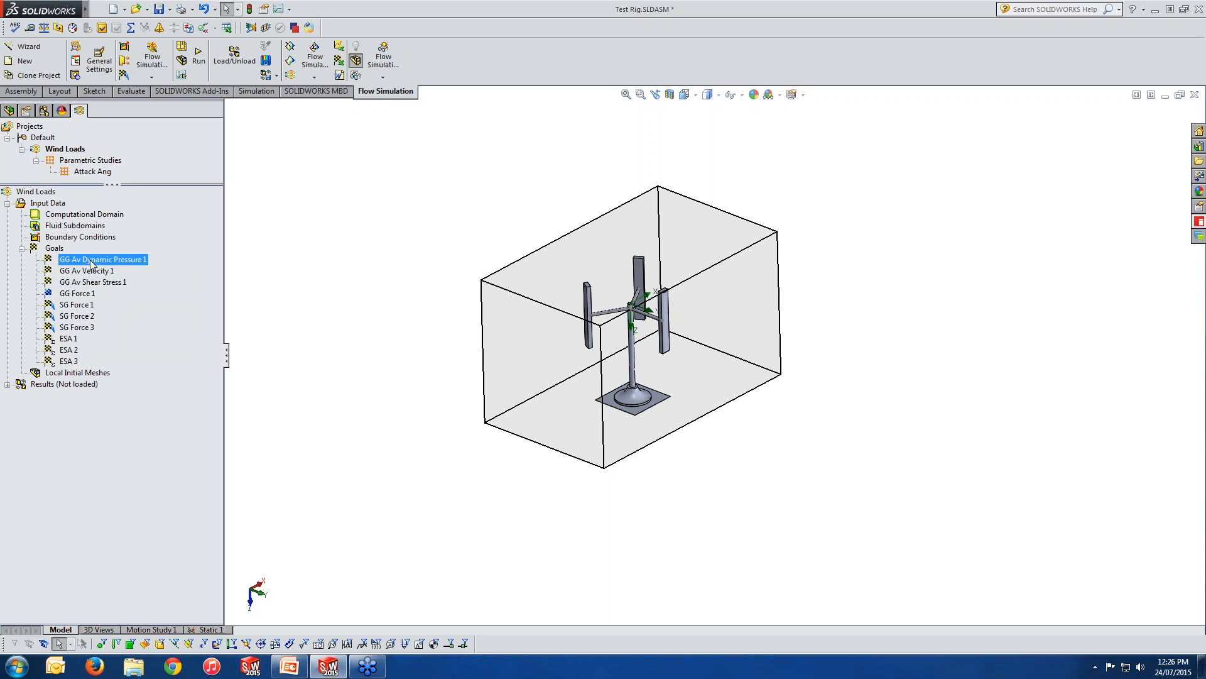
left_click(137, 269)
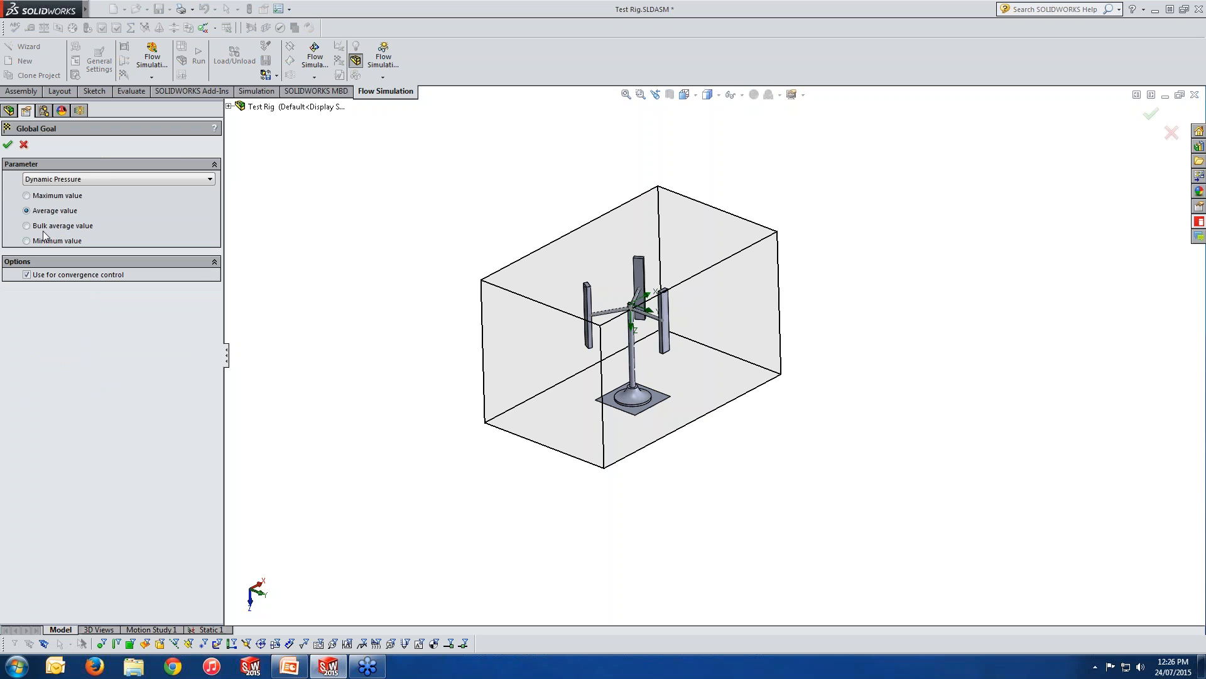
left_click(24, 145)
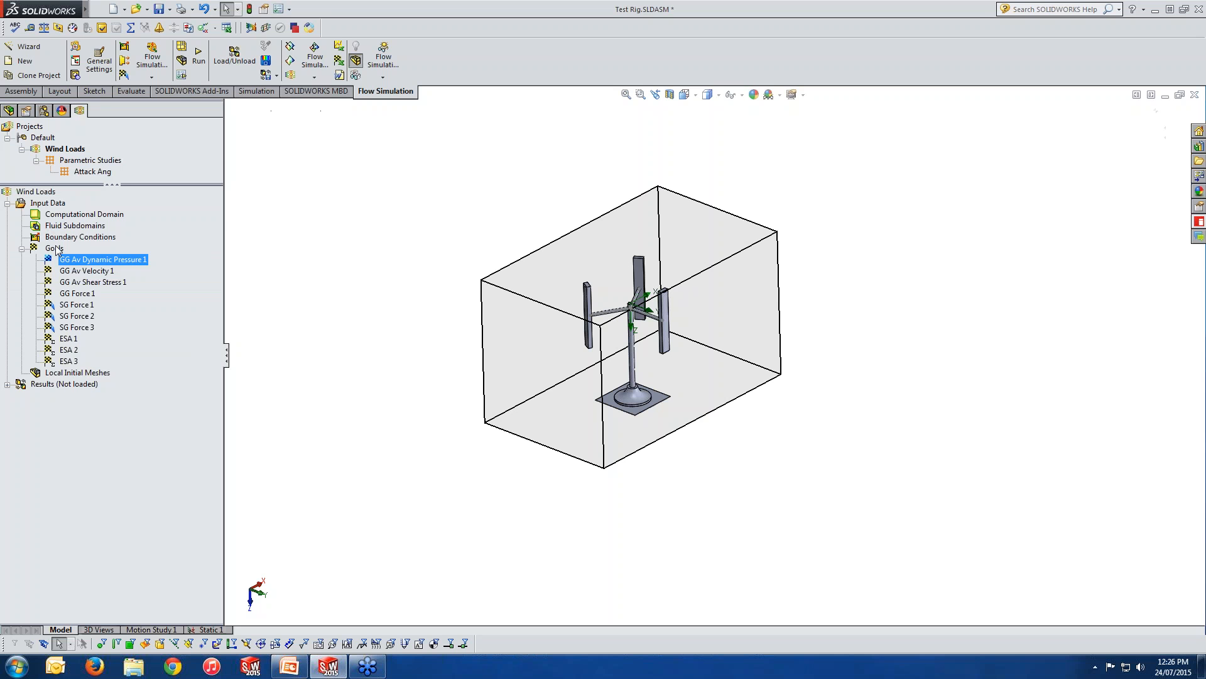
Try new global goals for minimum, average and maximum Dynamic Pressure plus Mass Flow Rate, and cancel them.
right_click(56, 248)
left_click(100, 254)
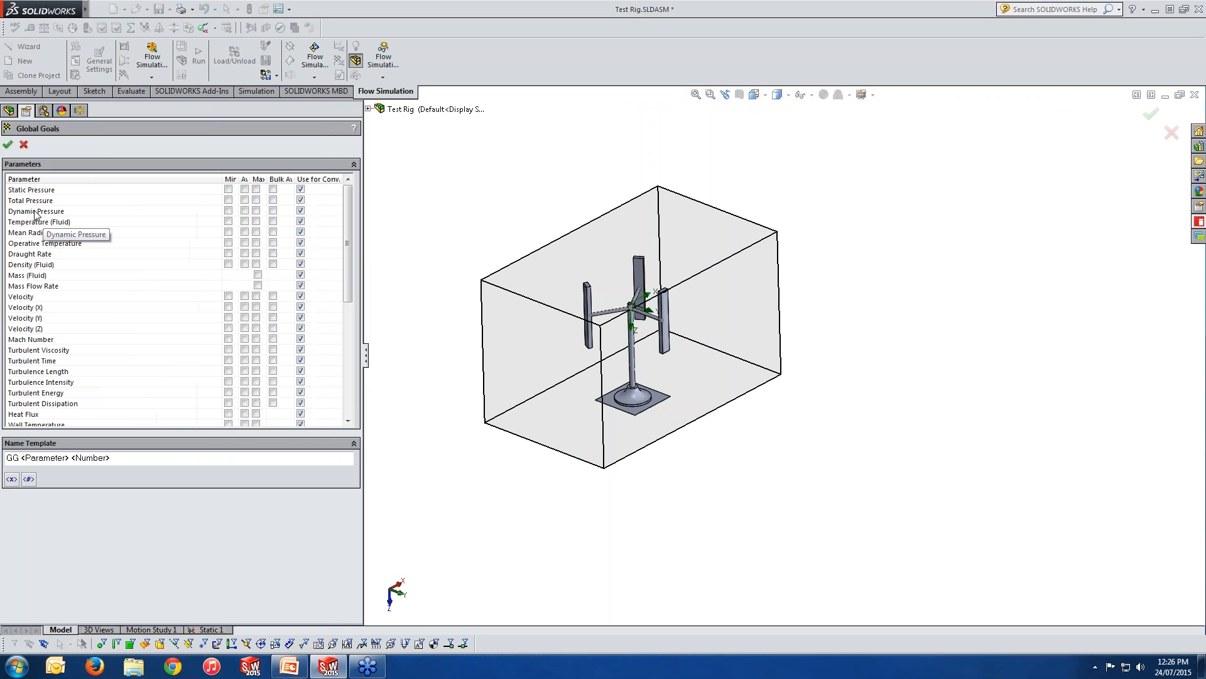
left_click(229, 211)
left_click(245, 211)
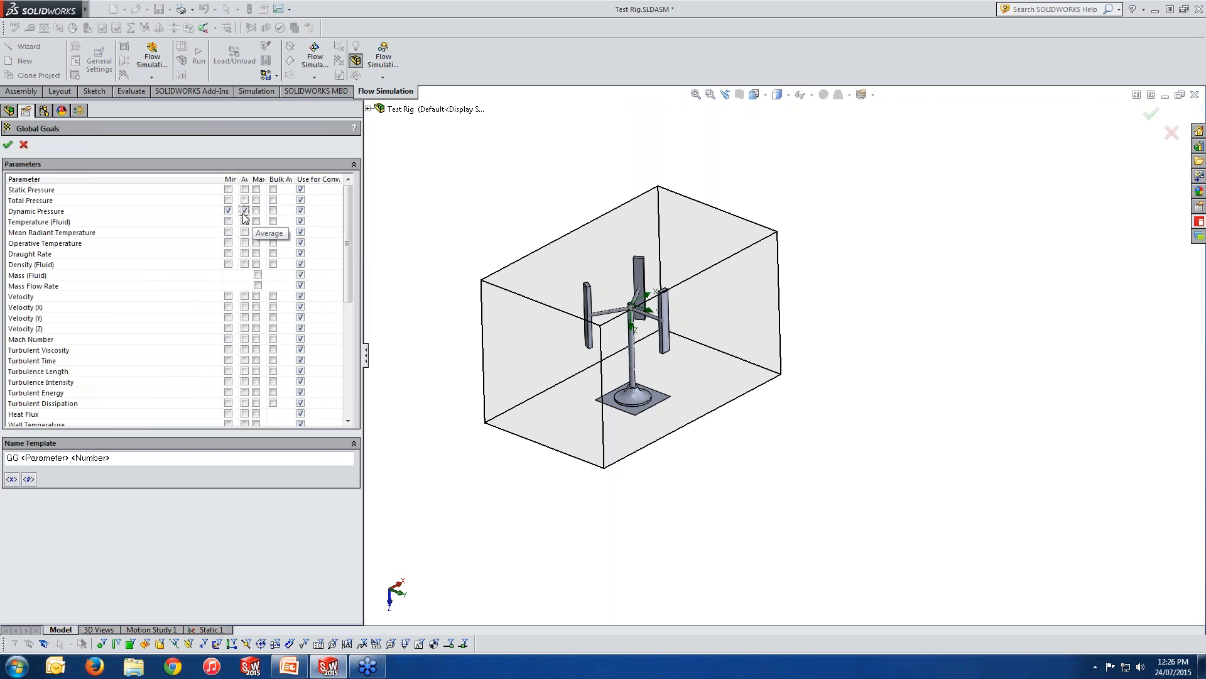
left_click(256, 211)
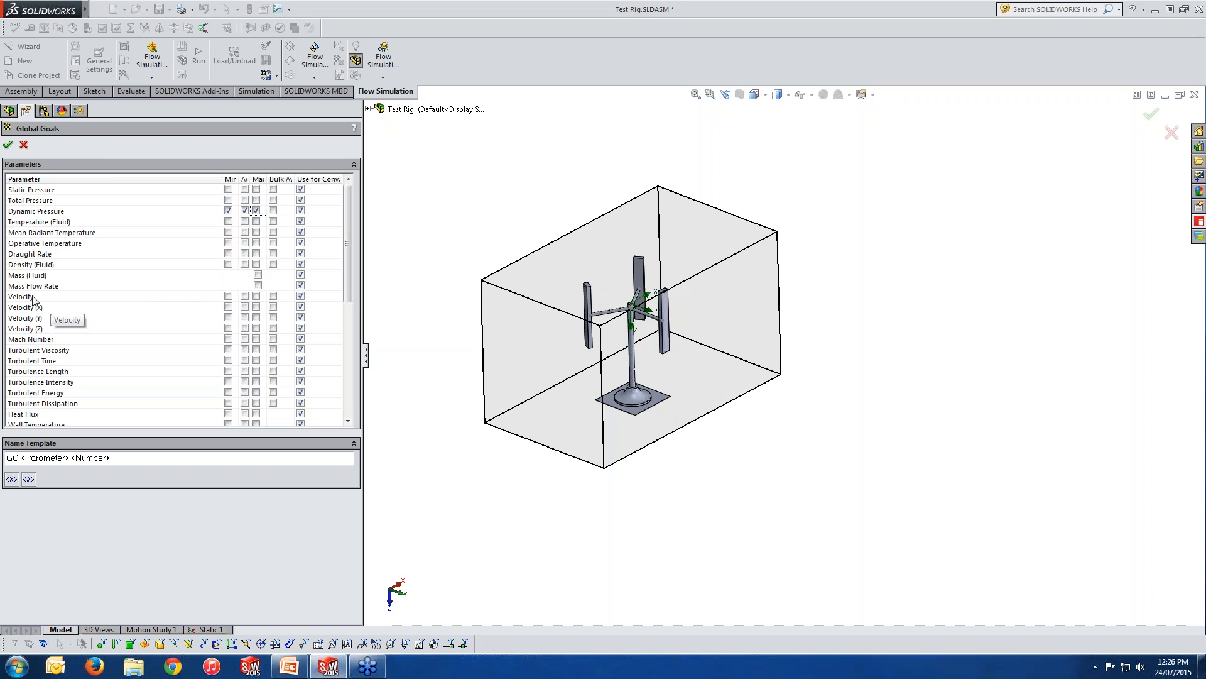
left_click(258, 286)
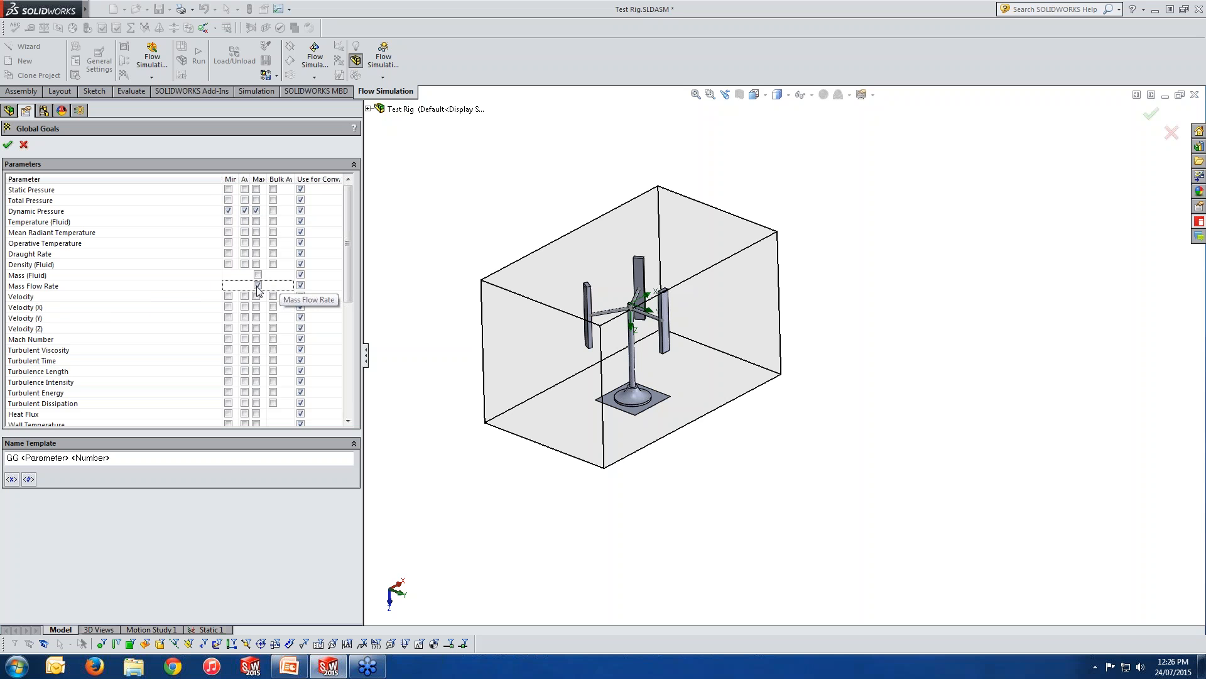
left_click(24, 145)
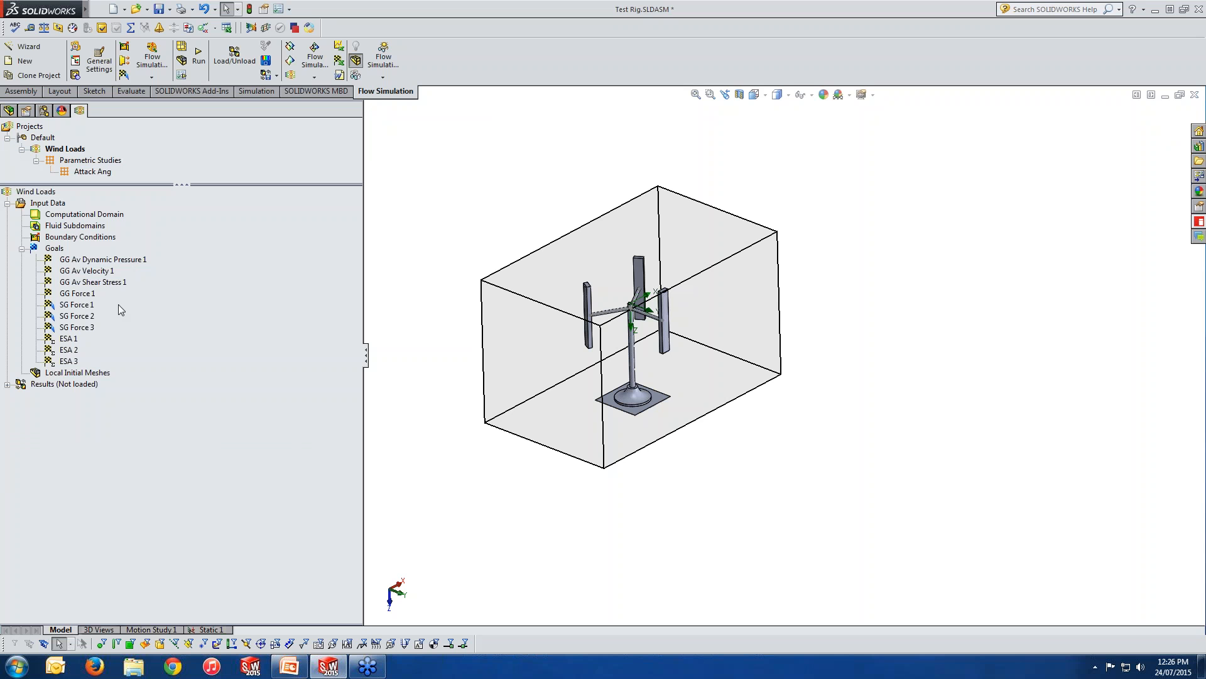
Point out the existing global goals again, from GG Av Dynamic Pressure 1 down to GG Force 1.
left_click(109, 260)
left_click(108, 272)
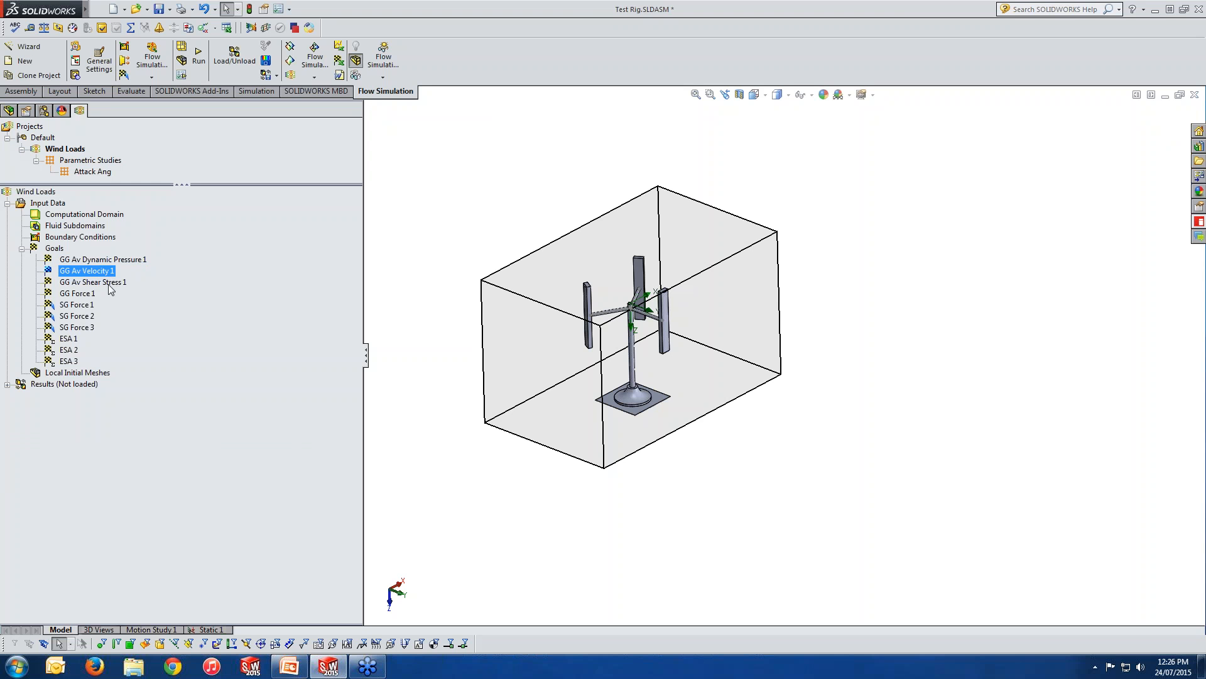
left_click(111, 283)
left_click(92, 294)
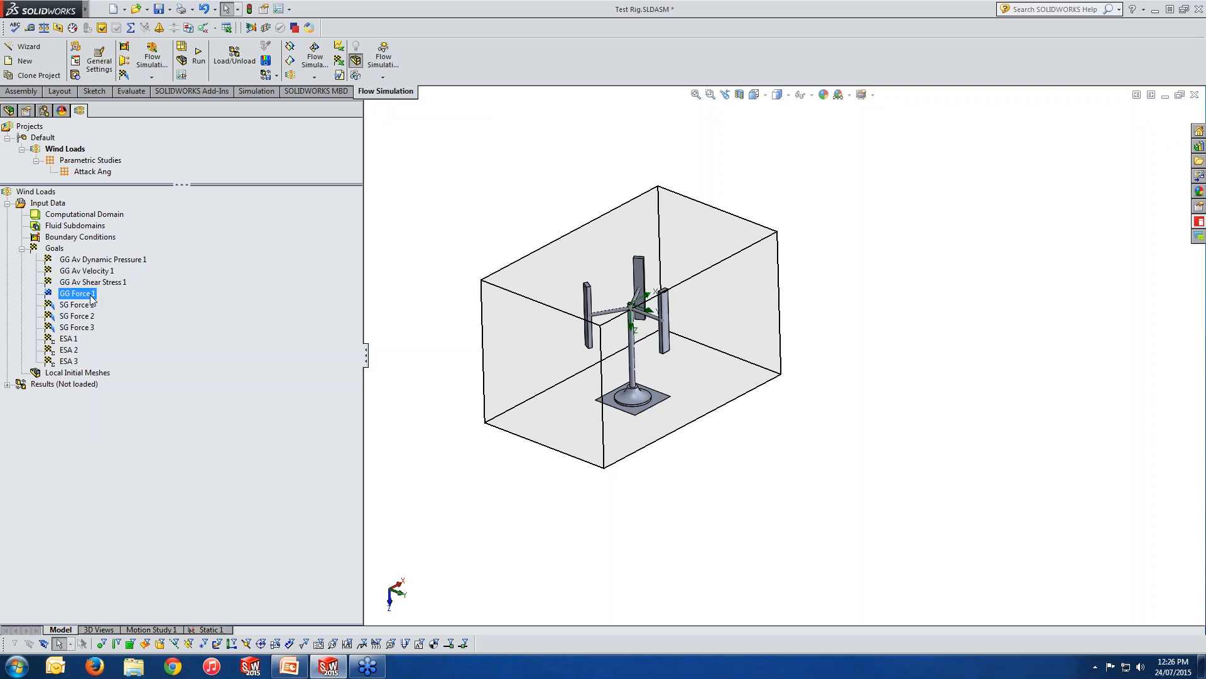
Try a new surface goal on the JPX310D-1 antenna component with the Force parameter enabled.
right_click(59, 248)
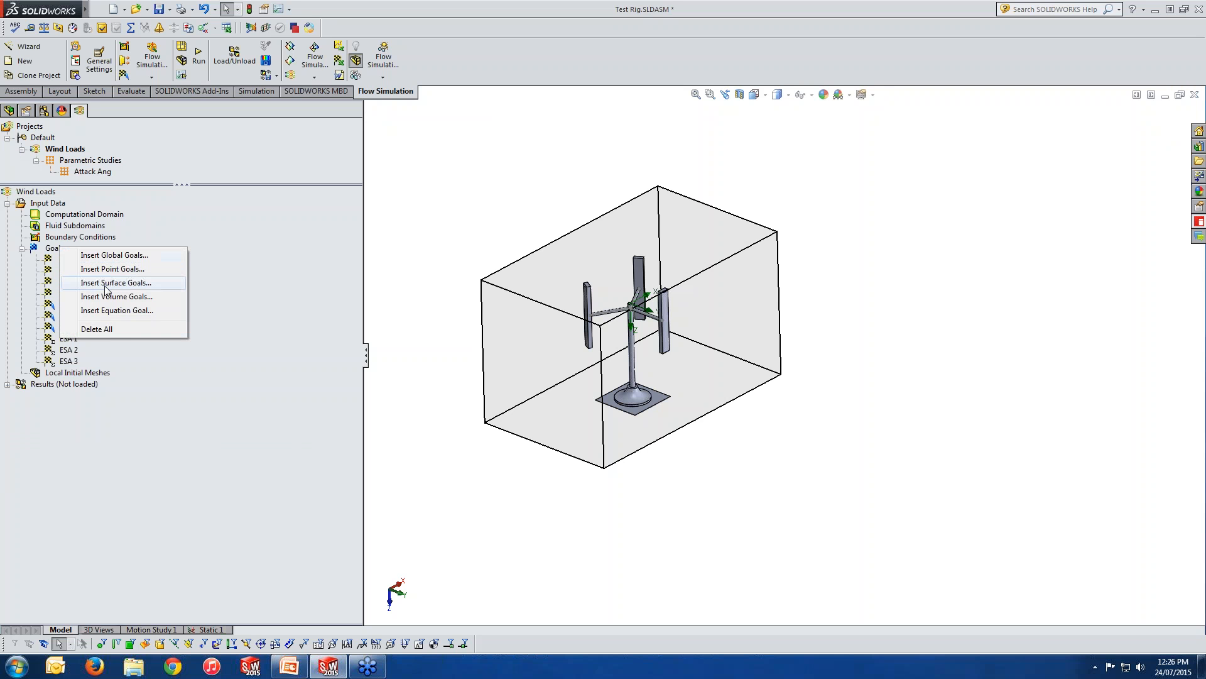
left_click(112, 283)
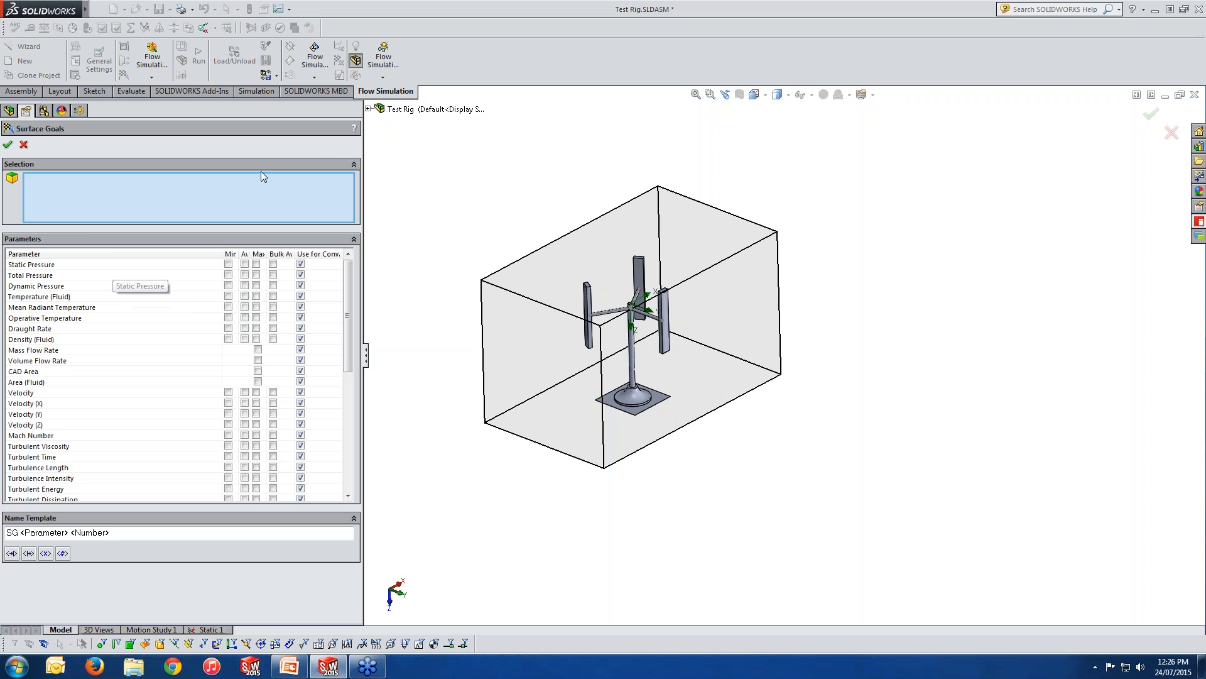
left_click(369, 109)
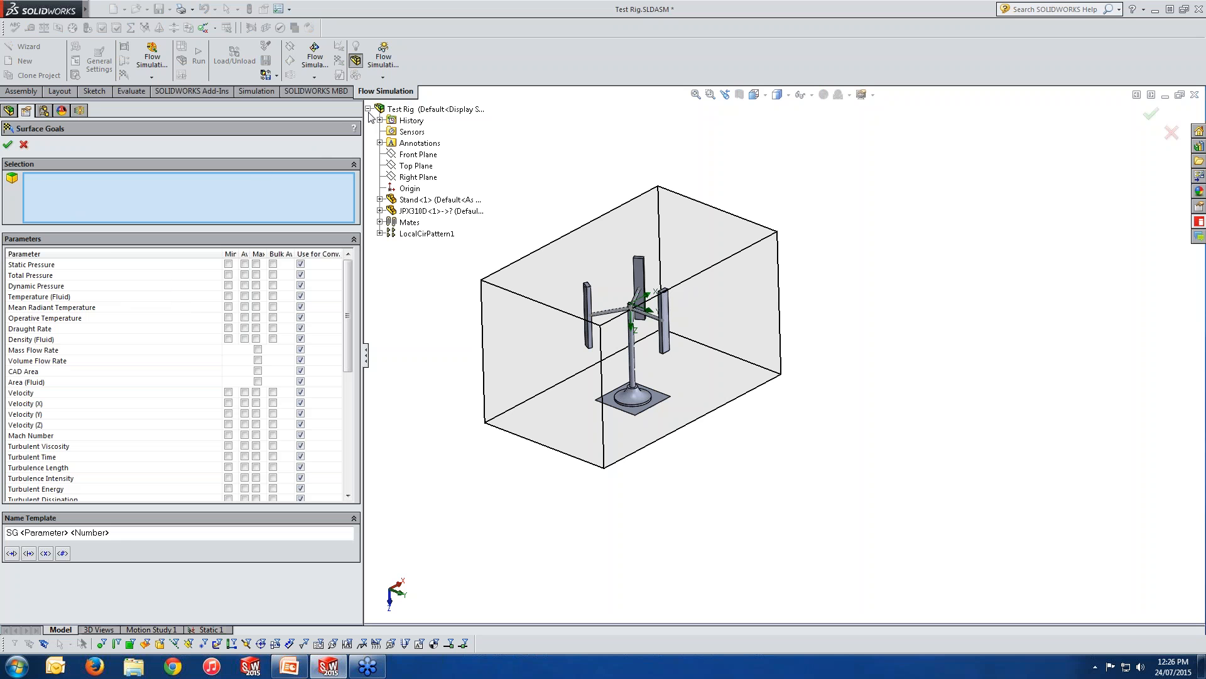
left_click(427, 211)
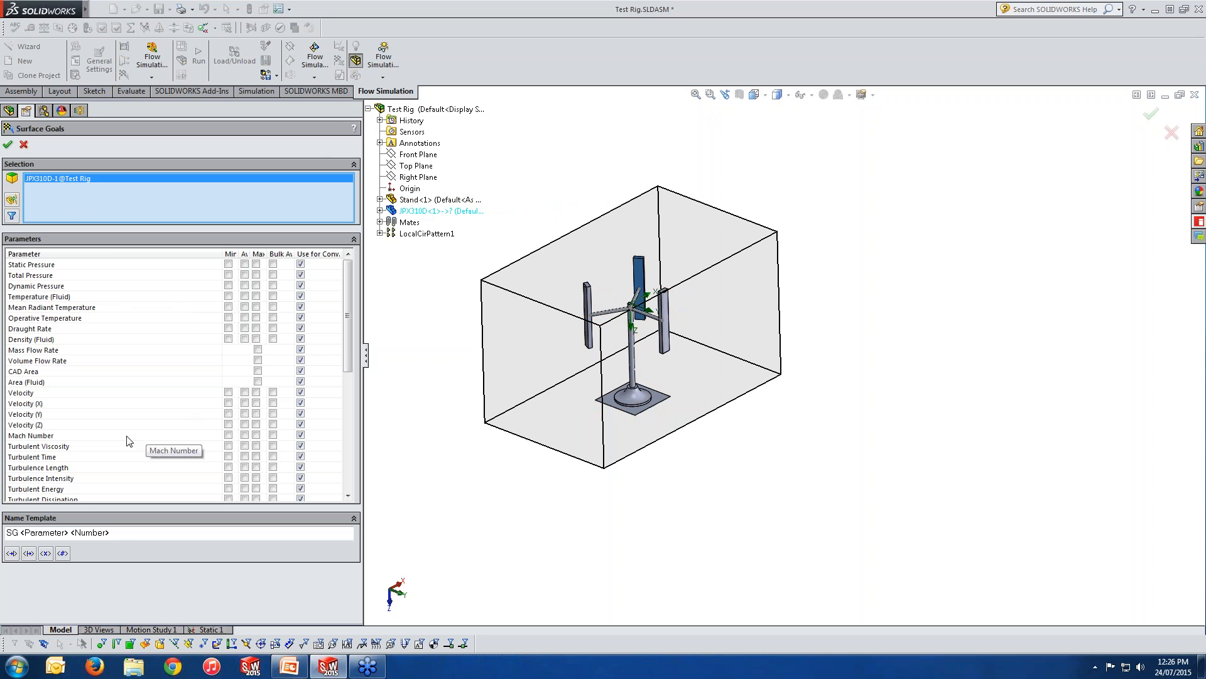
scroll(350, 401, "down", 4)
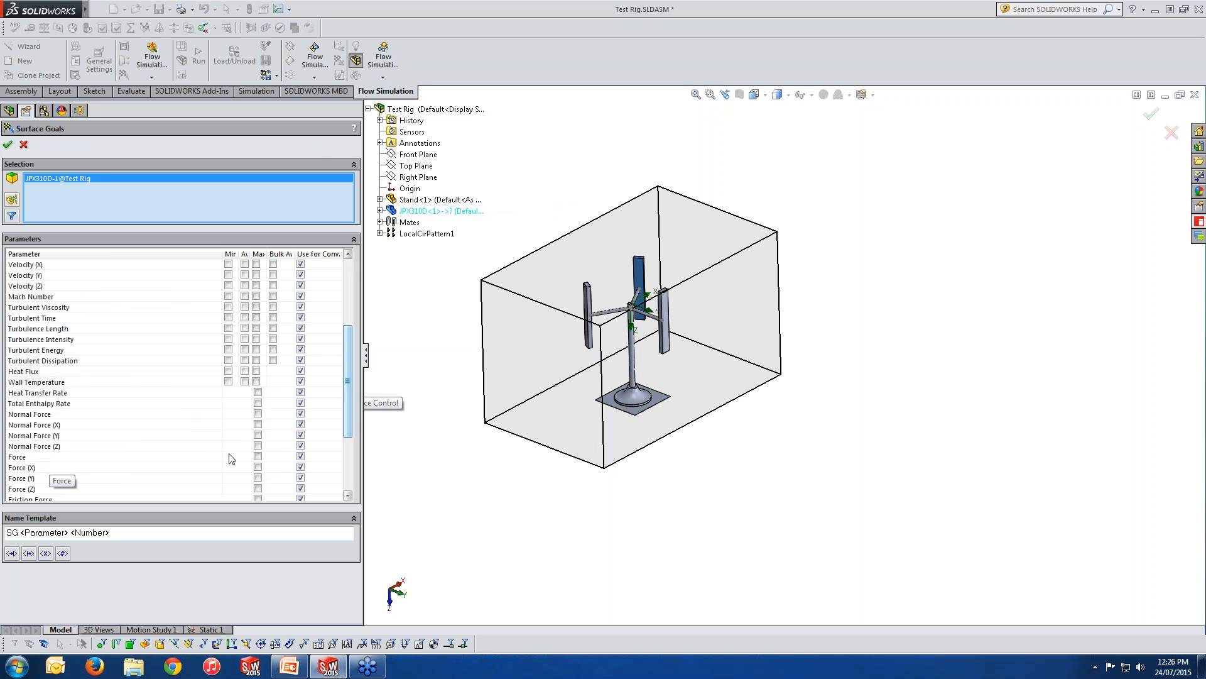
left_click(257, 456)
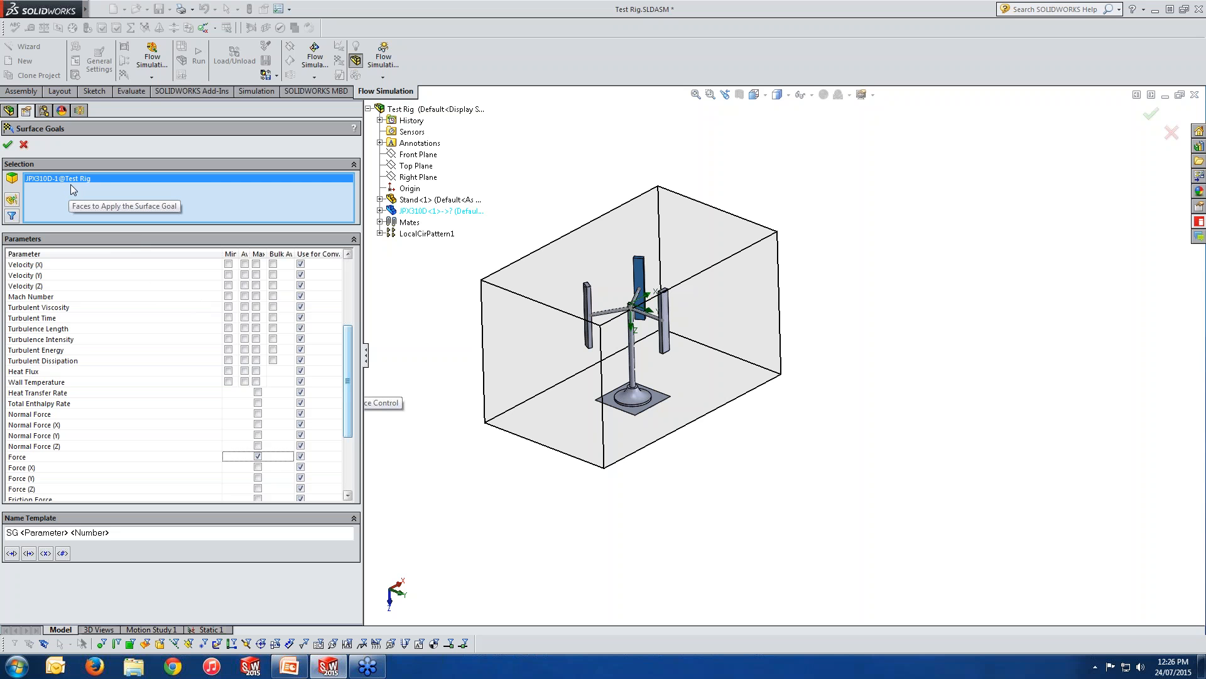
Clear the surface goal selection, try a face on JPX310D-3, the JPX310D-1 component and a face on JPX310D-2, and cancel the goal.
left_click(103, 186)
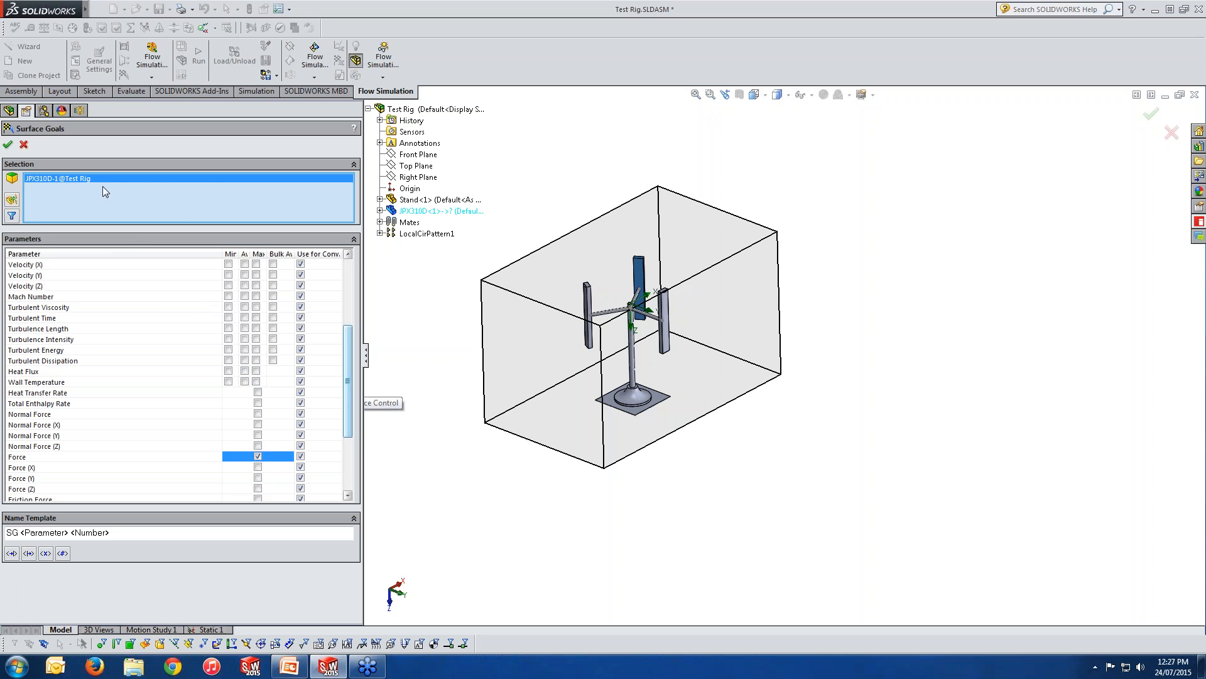
right_click(103, 186)
left_click(212, 192)
scroll(717, 337, "down", 4)
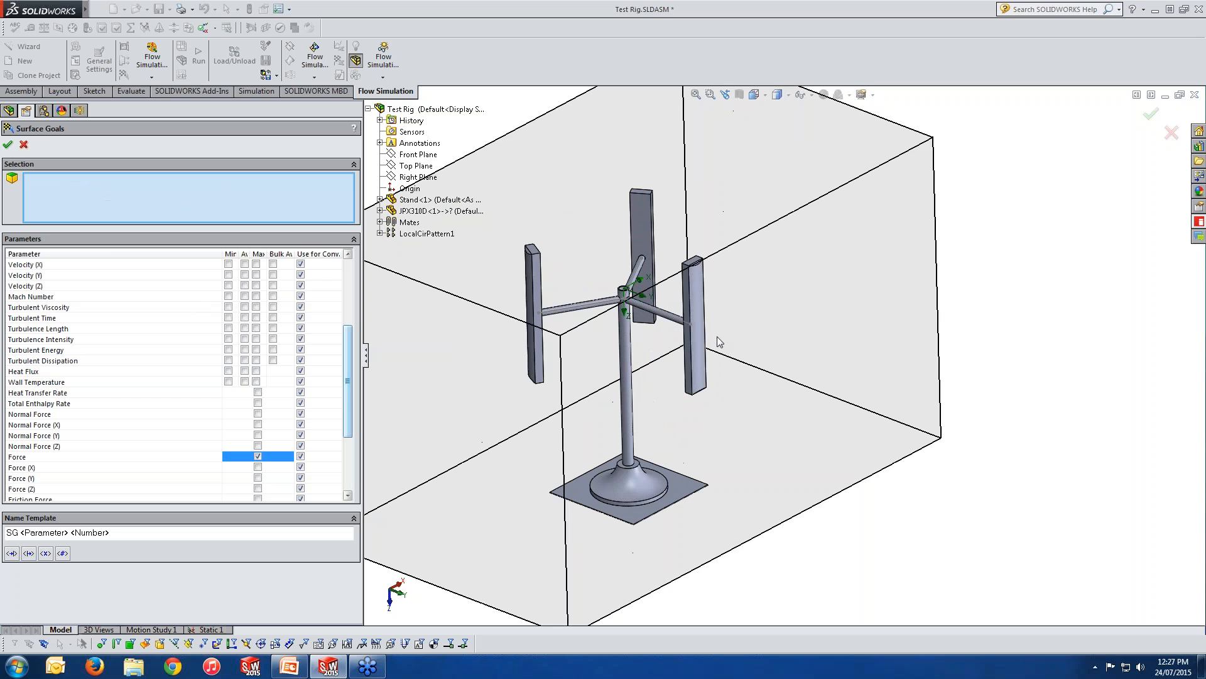
left_click(694, 311)
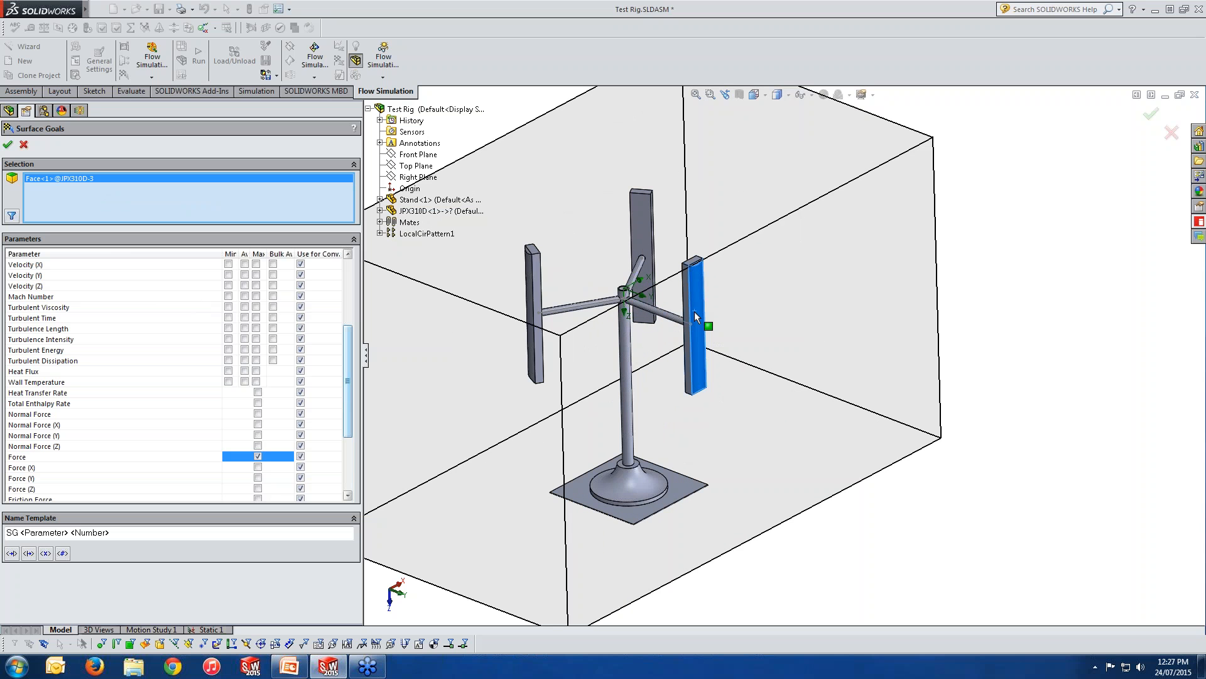
left_click(409, 213)
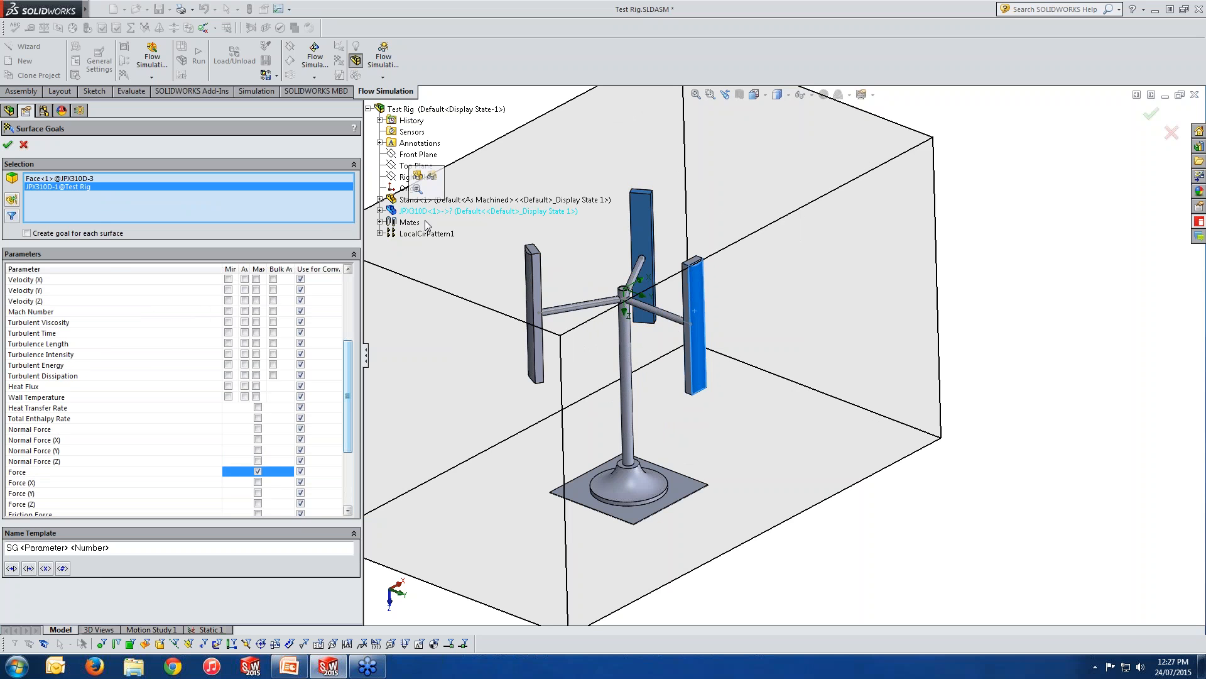
left_click(533, 308)
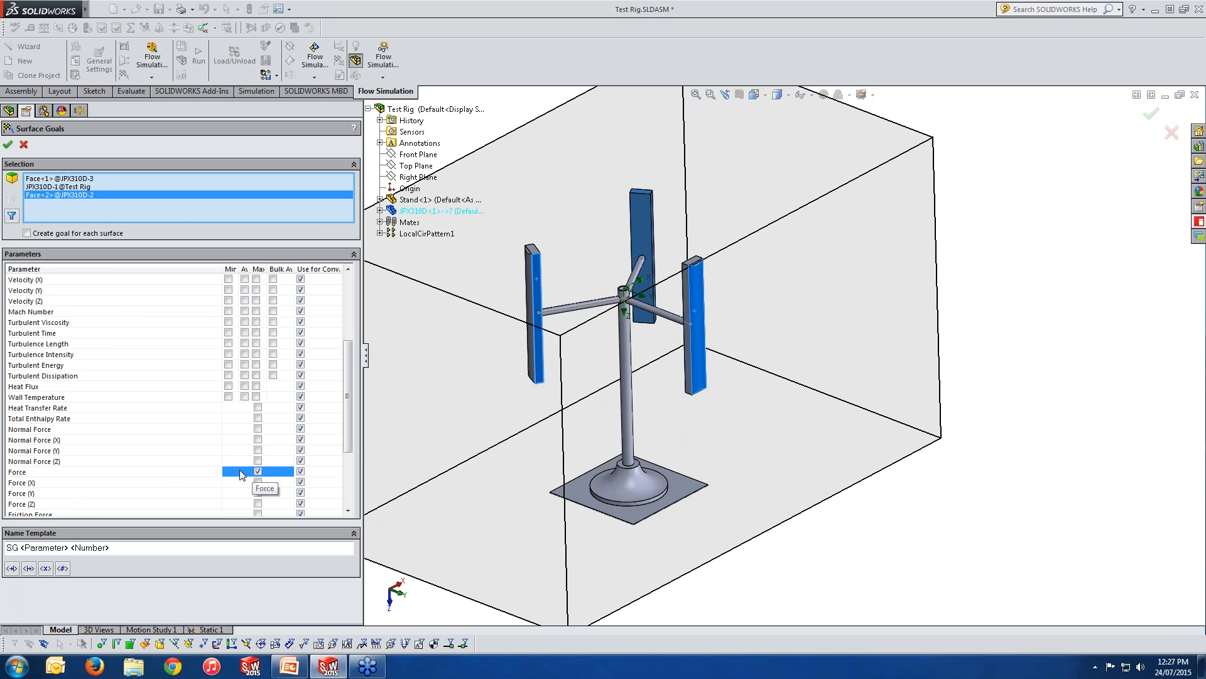
left_click(25, 144)
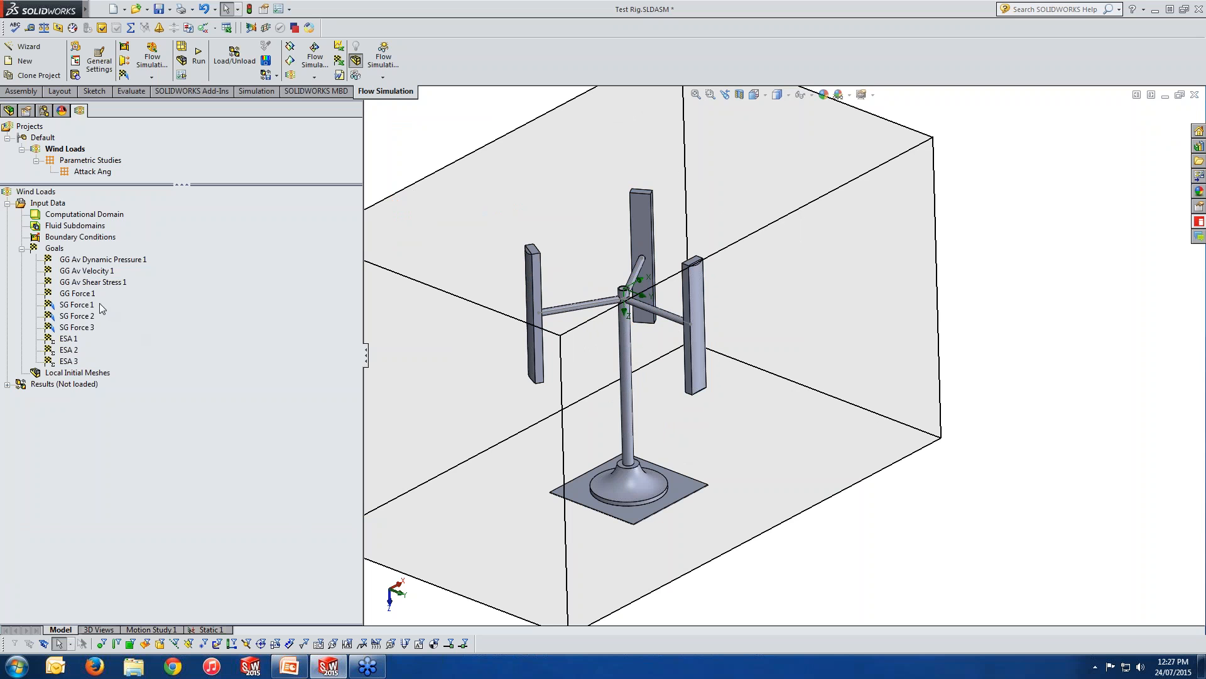
Highlight the antennas assigned to the SG Force 1, SG Force 2 and SG Force 3 goals.
left_click(77, 305)
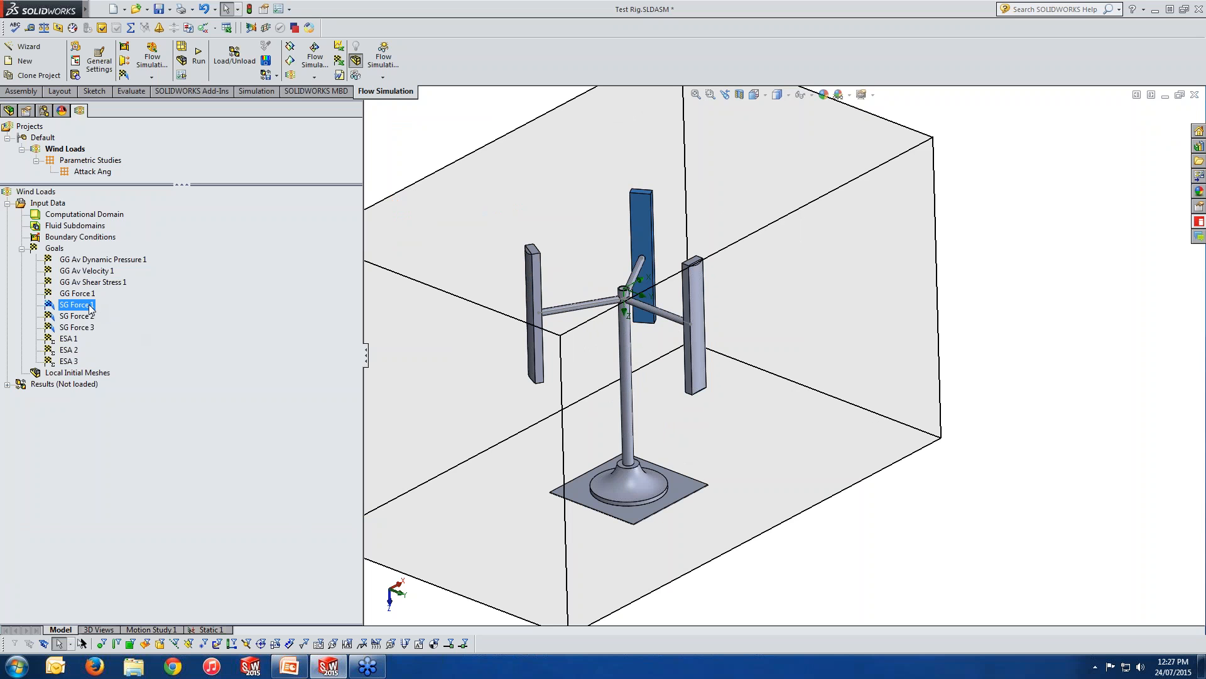
left_click(88, 316)
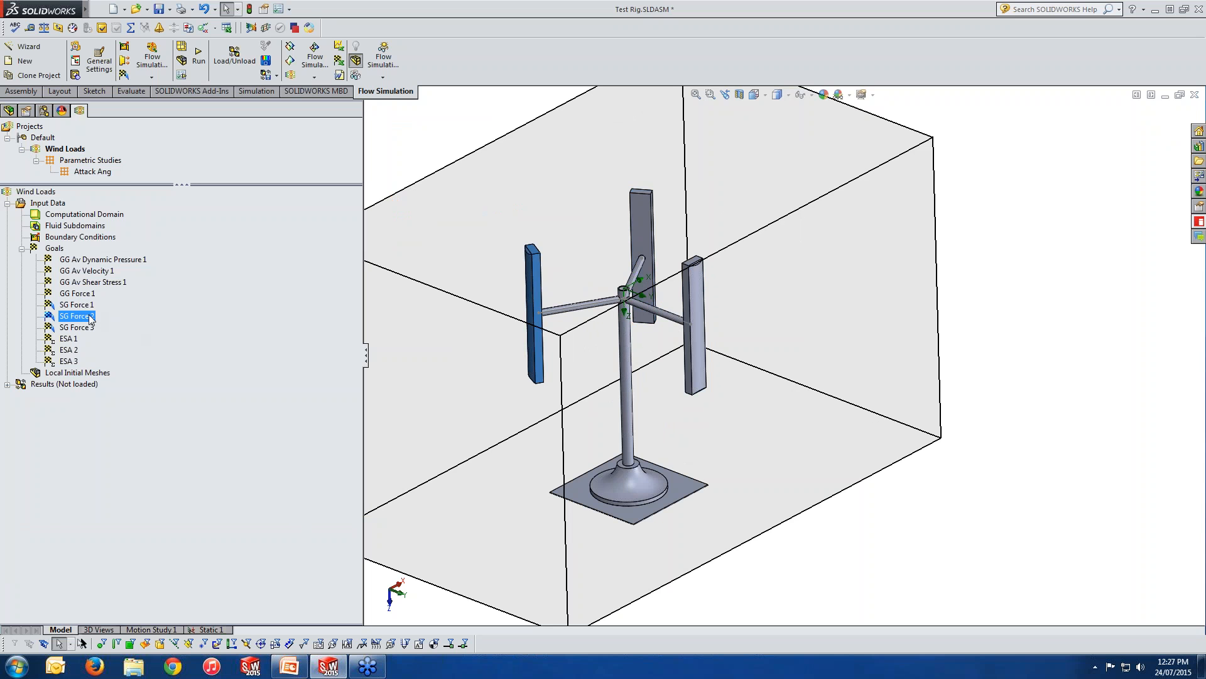
left_click(89, 328)
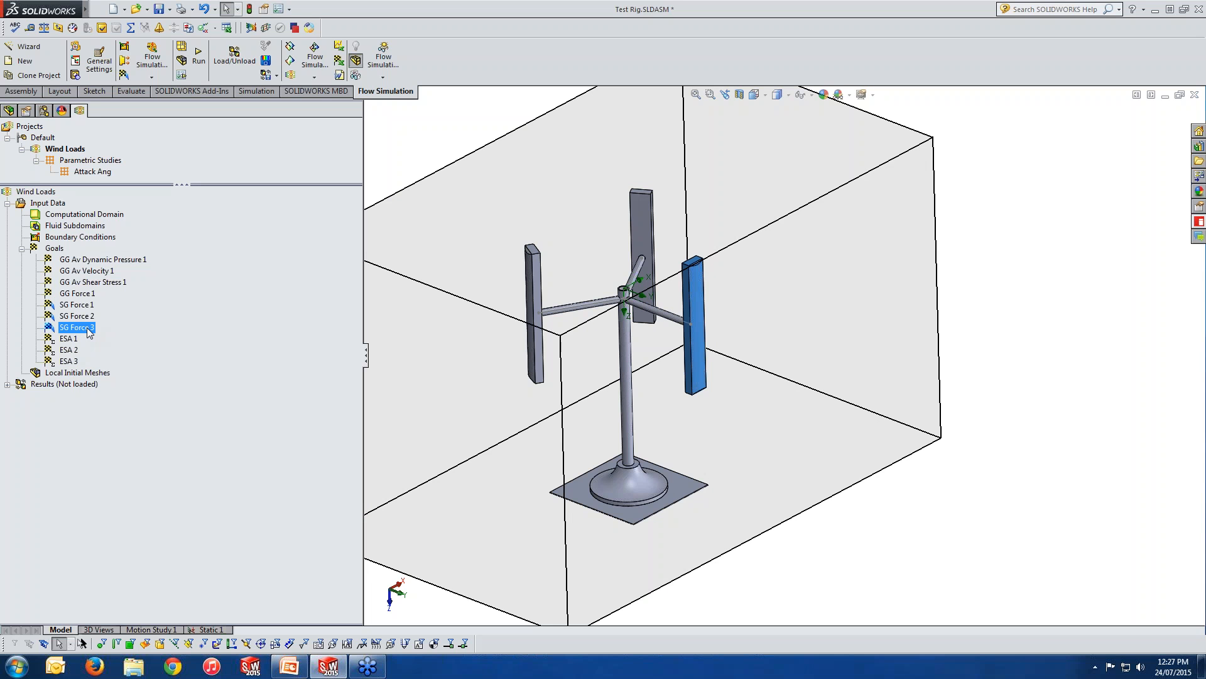
Switch to the PowerPoint case study slide to review the Equivalent Sail Area formula and return to SOLIDWORKS.
right_click(55, 247)
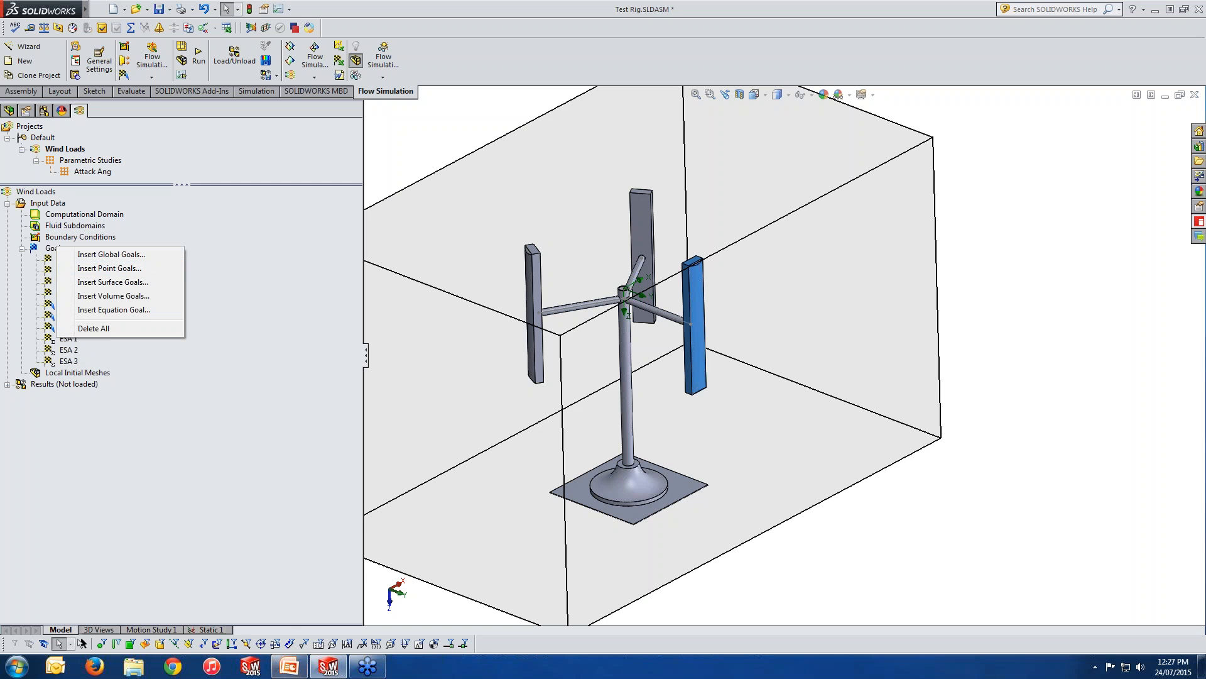
left_click(290, 668)
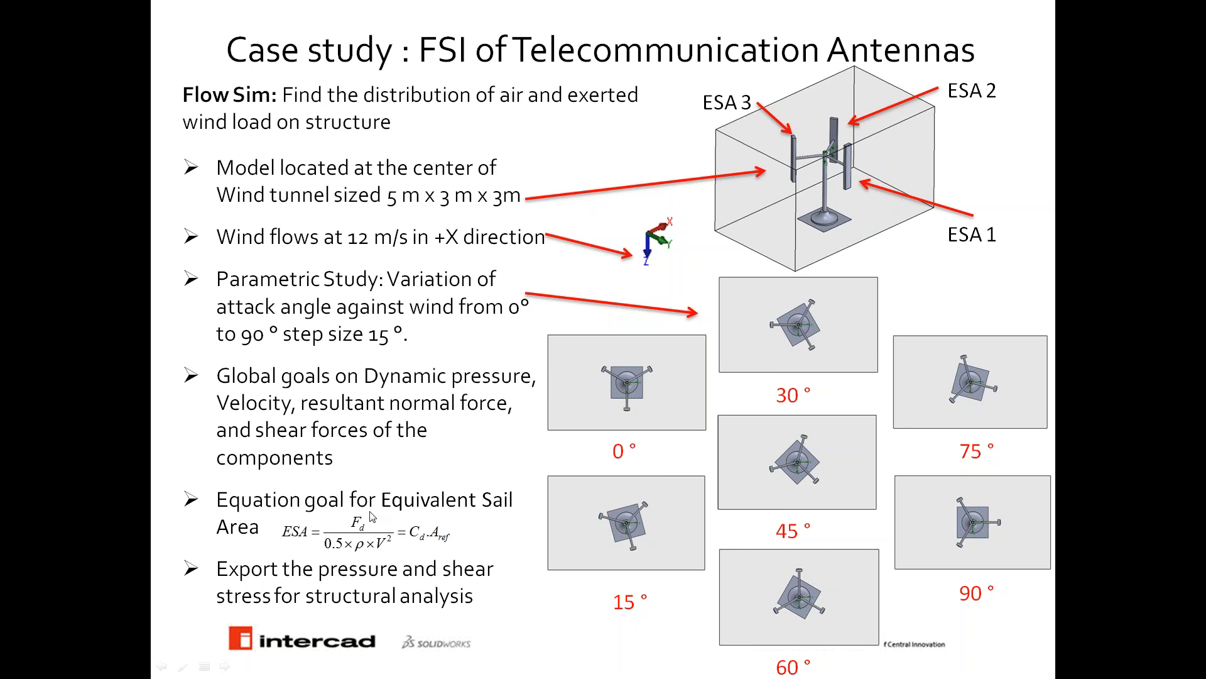
key("alt+Tab")
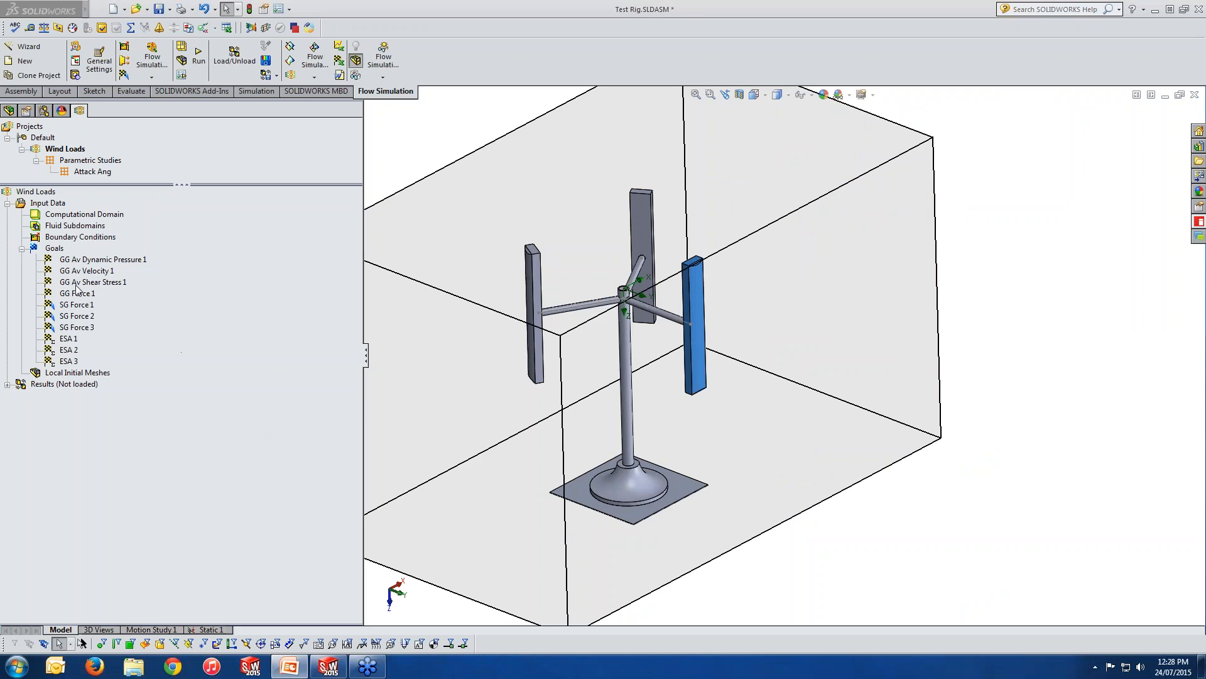
Try a new equation goal that divides SG Force 1 by a bracketed expression.
right_click(58, 251)
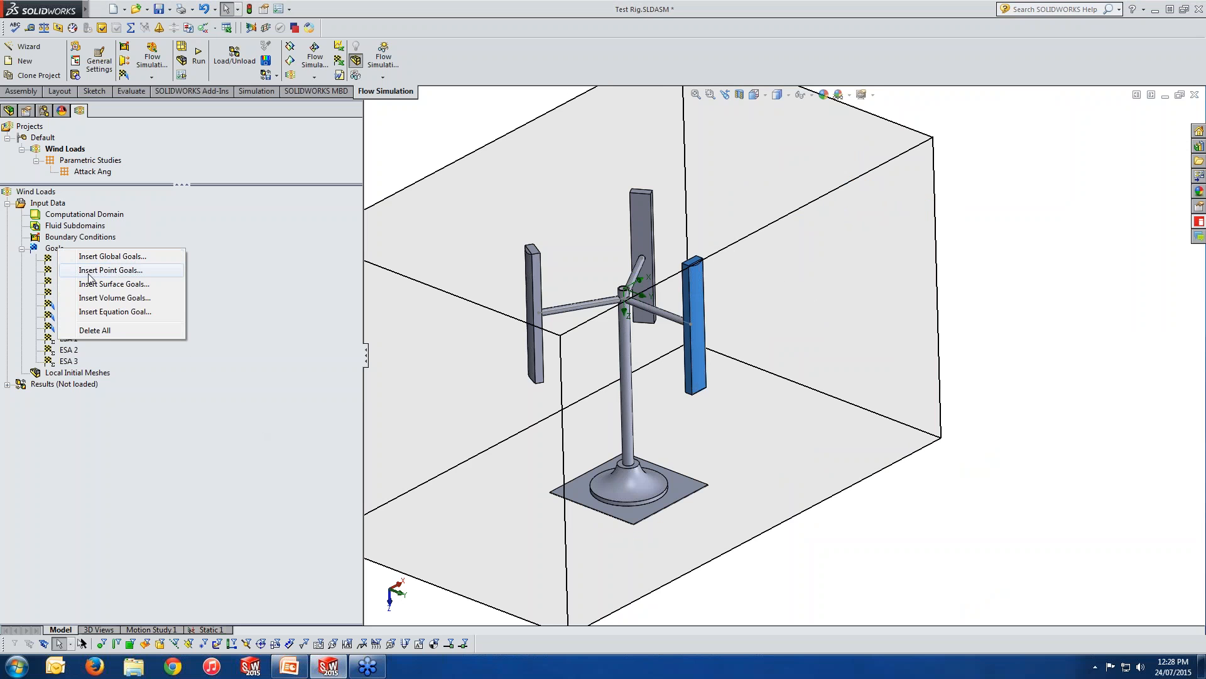
left_click(98, 312)
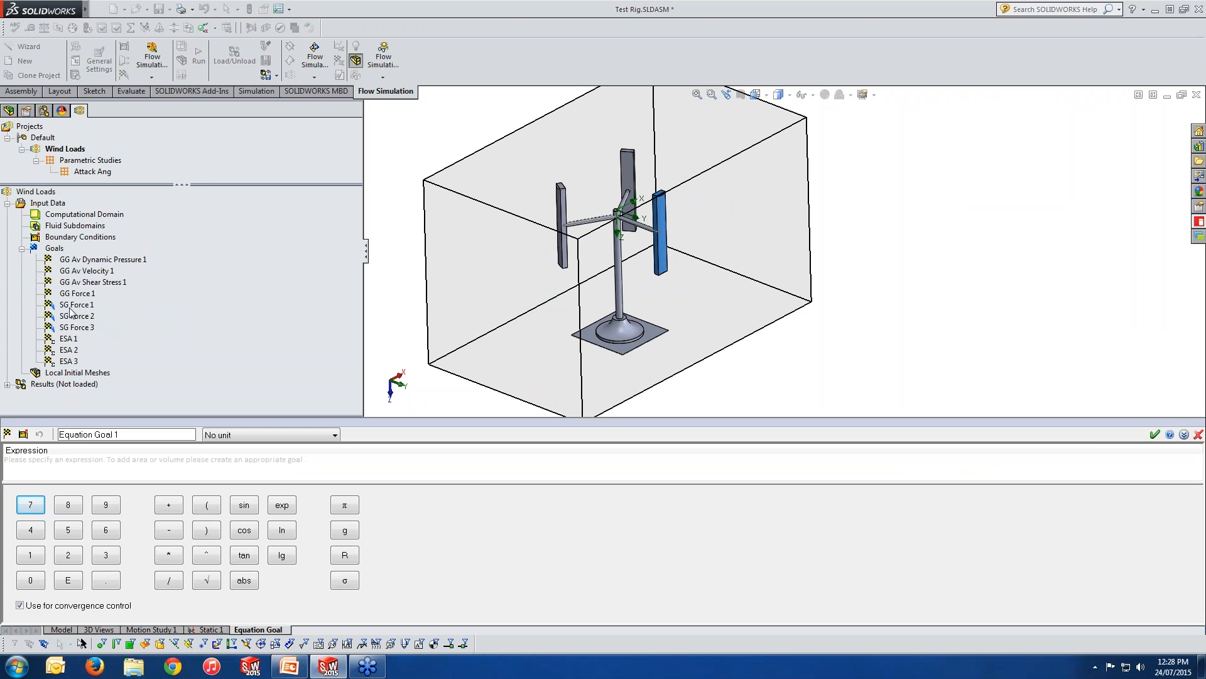
left_click(74, 305)
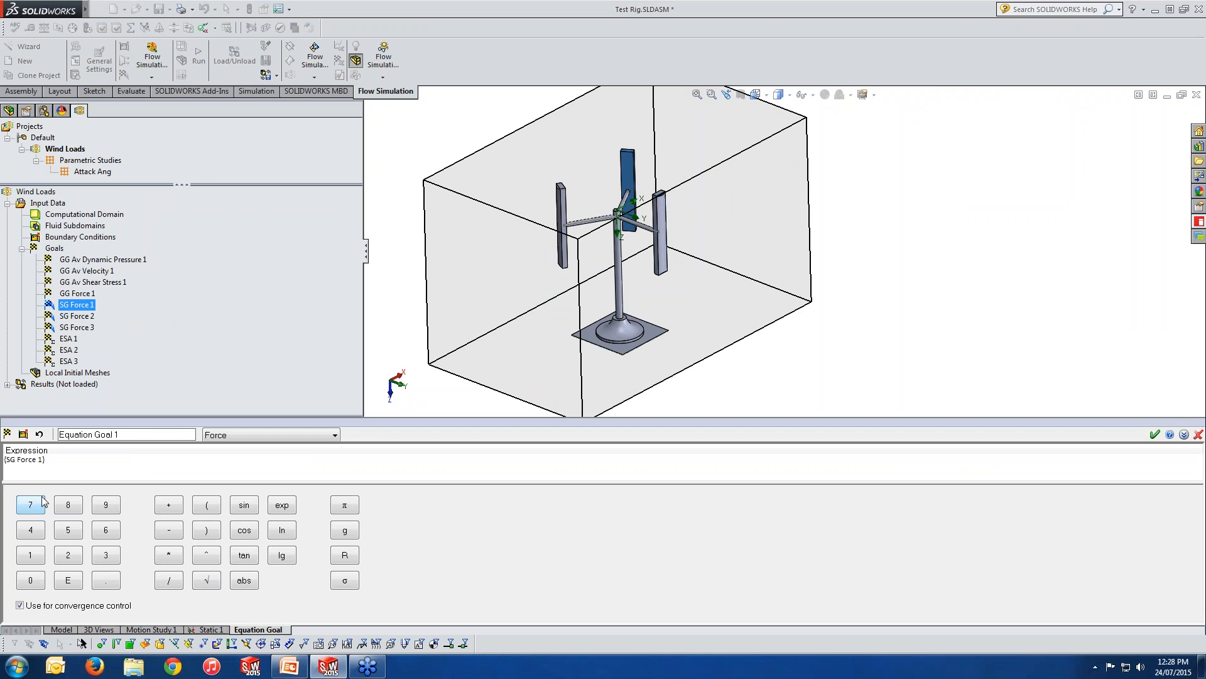
left_click(167, 581)
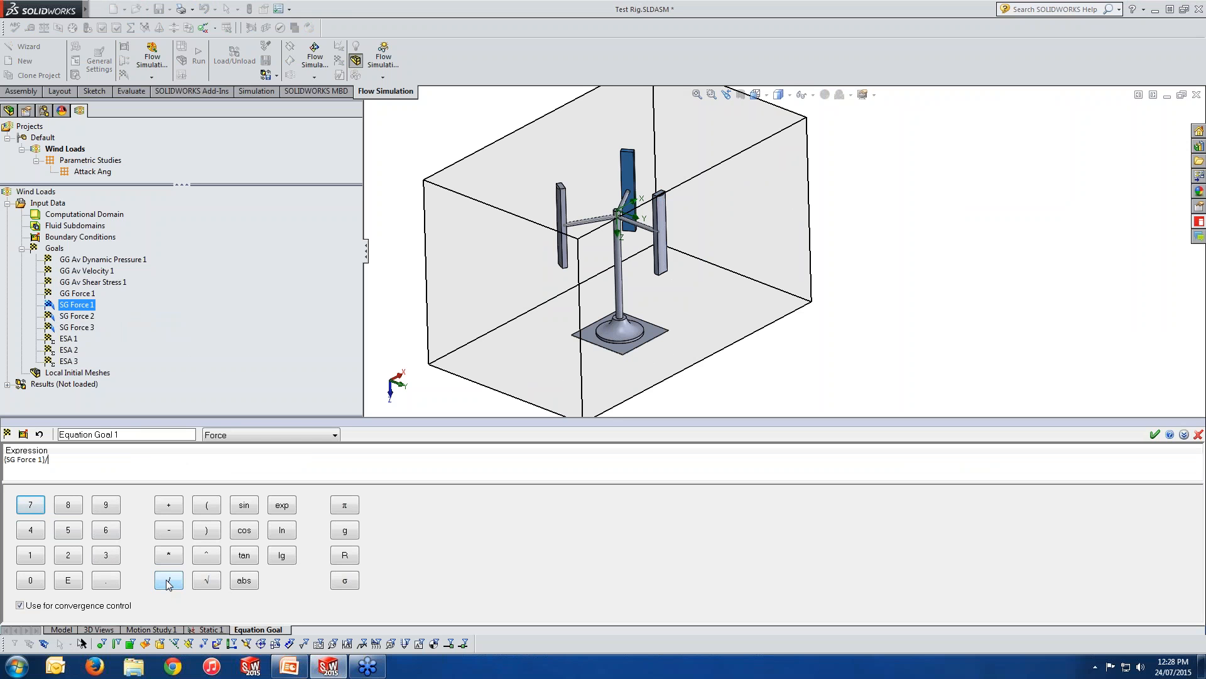
left_click(208, 508)
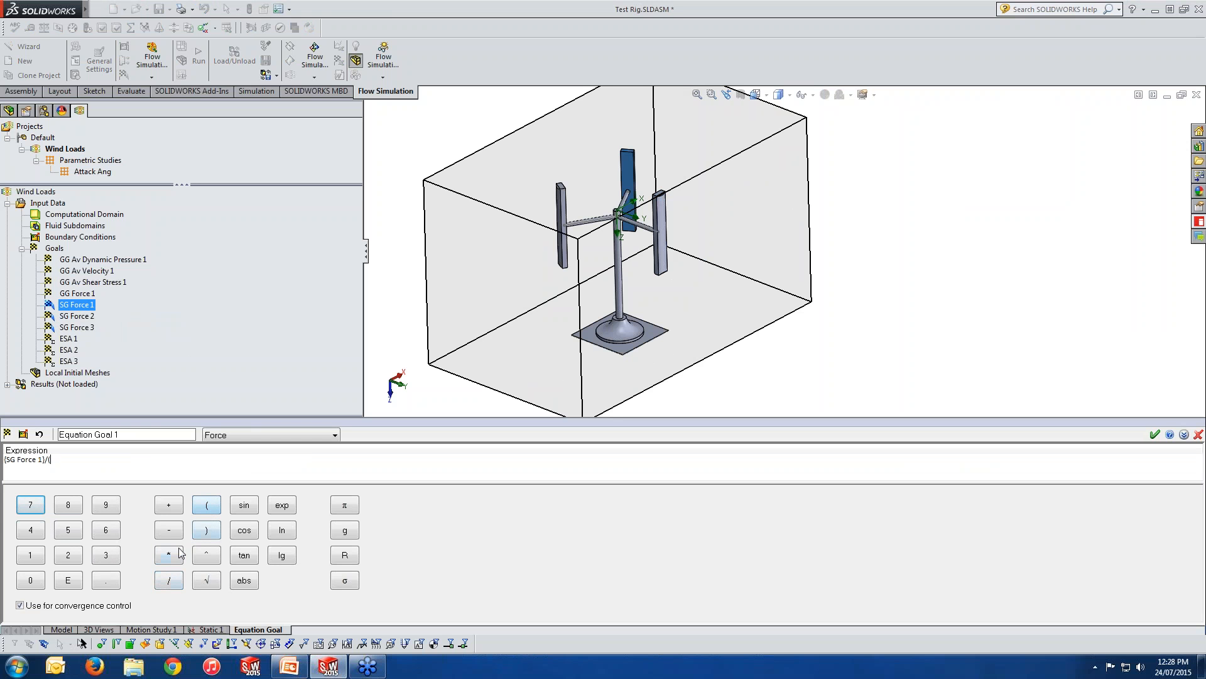
Enter 0.5*1.225 multiplied by GG Av Velocity 1 inside the bracket of the trial equation goal.
left_click(30, 579)
left_click(105, 579)
left_click(68, 530)
left_click(170, 556)
type("1.225")
left_click(173, 554)
left_click(89, 272)
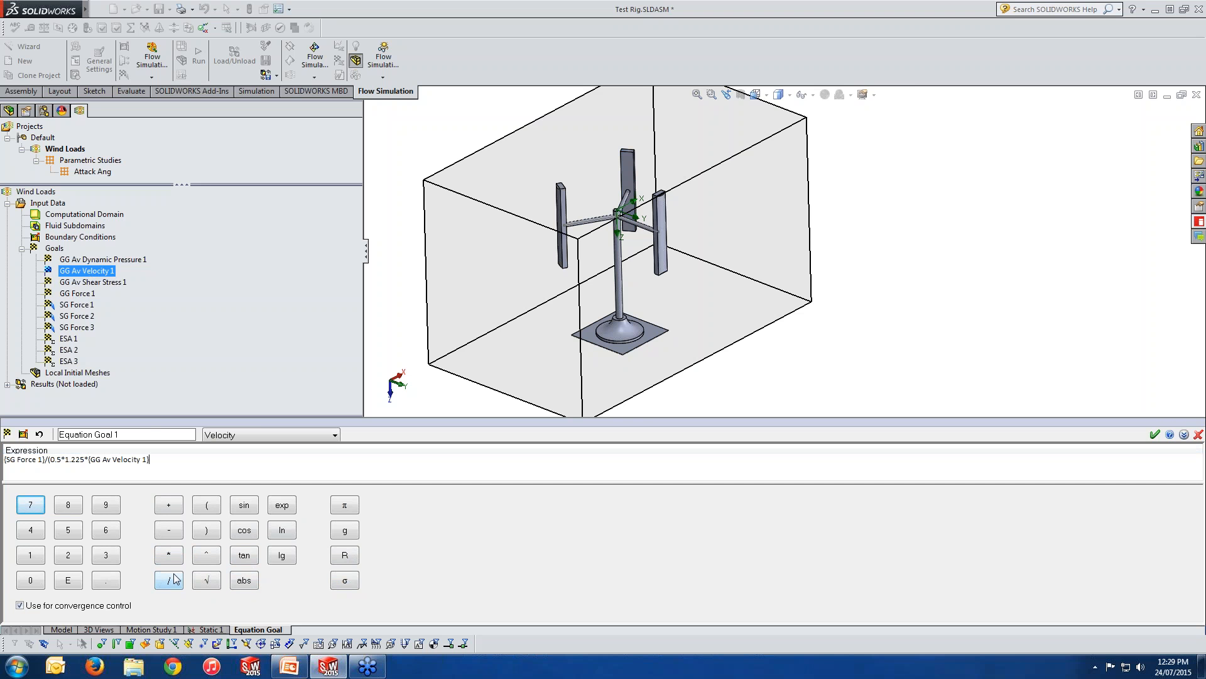
Raise the velocity term to the power 2, close the bracket and cancel the trial equation goal.
left_click(202, 558)
left_click(69, 556)
left_click(206, 531)
left_click(1198, 434)
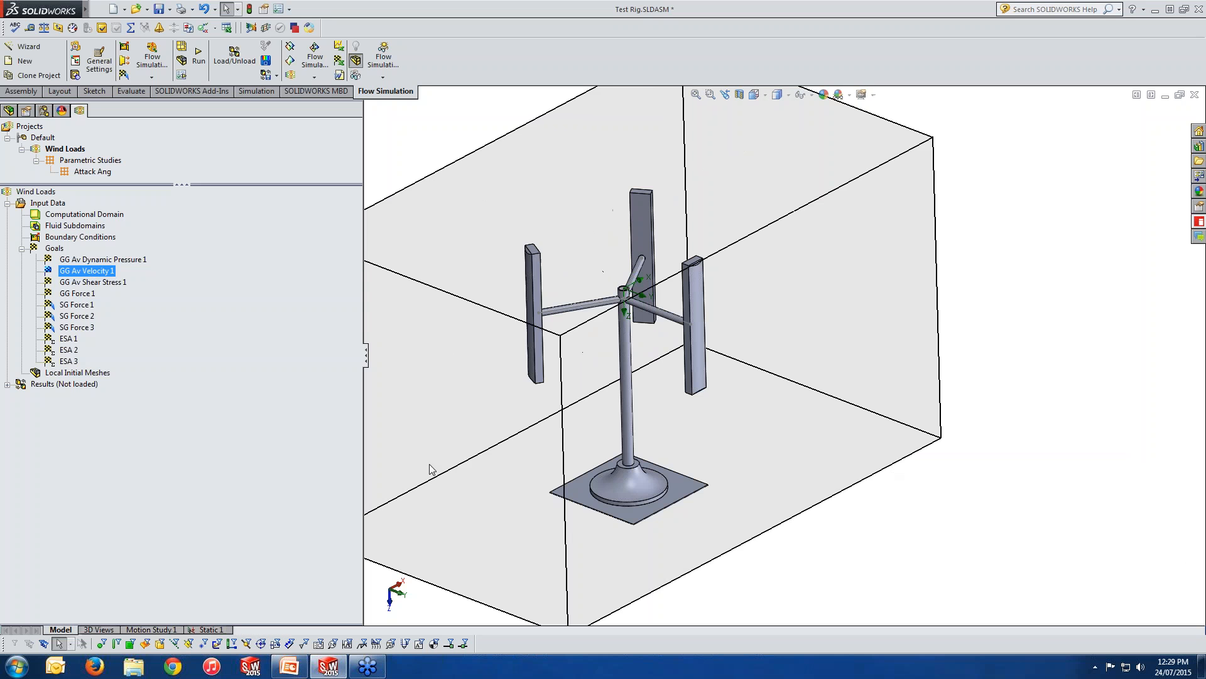
Open the definition of the ESA 1 equation goal, examine its expression and close it without changes.
right_click(63, 339)
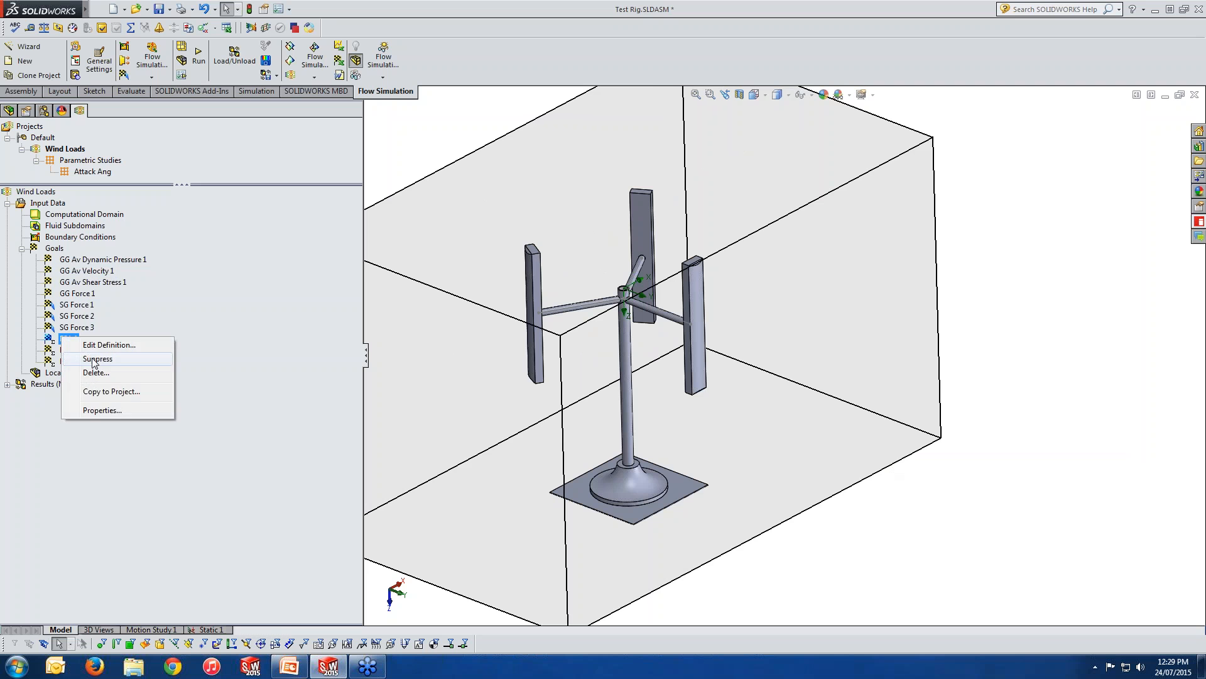
left_click(110, 346)
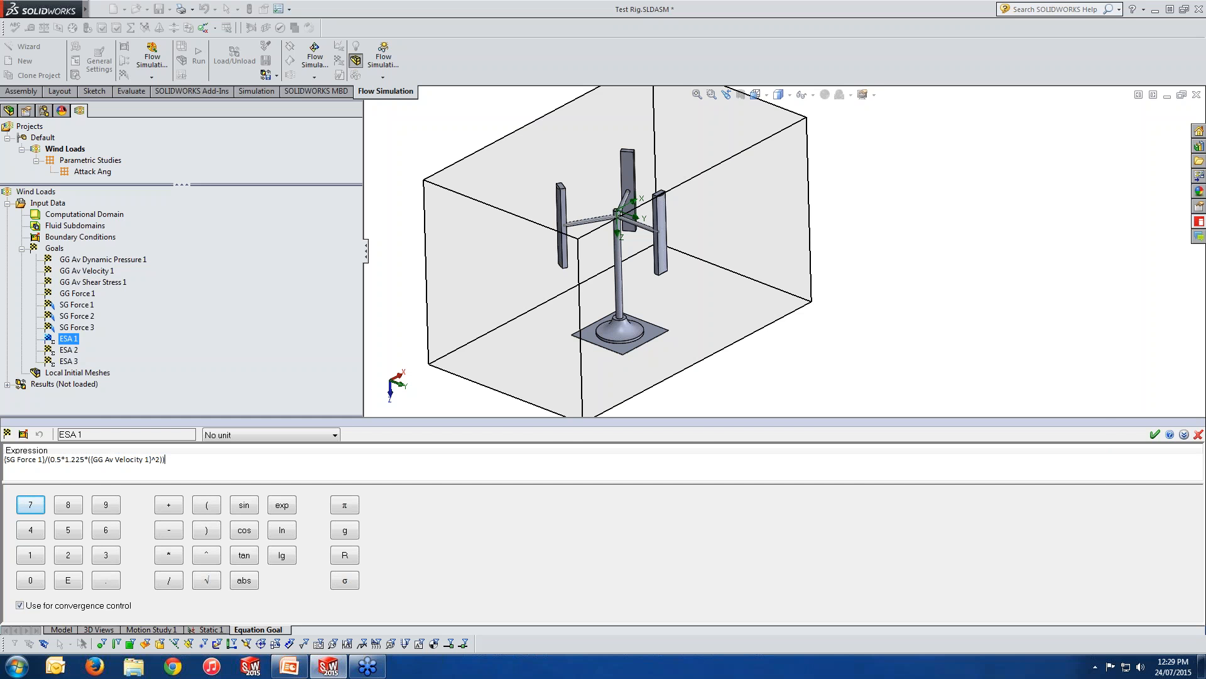
left_click(1198, 434)
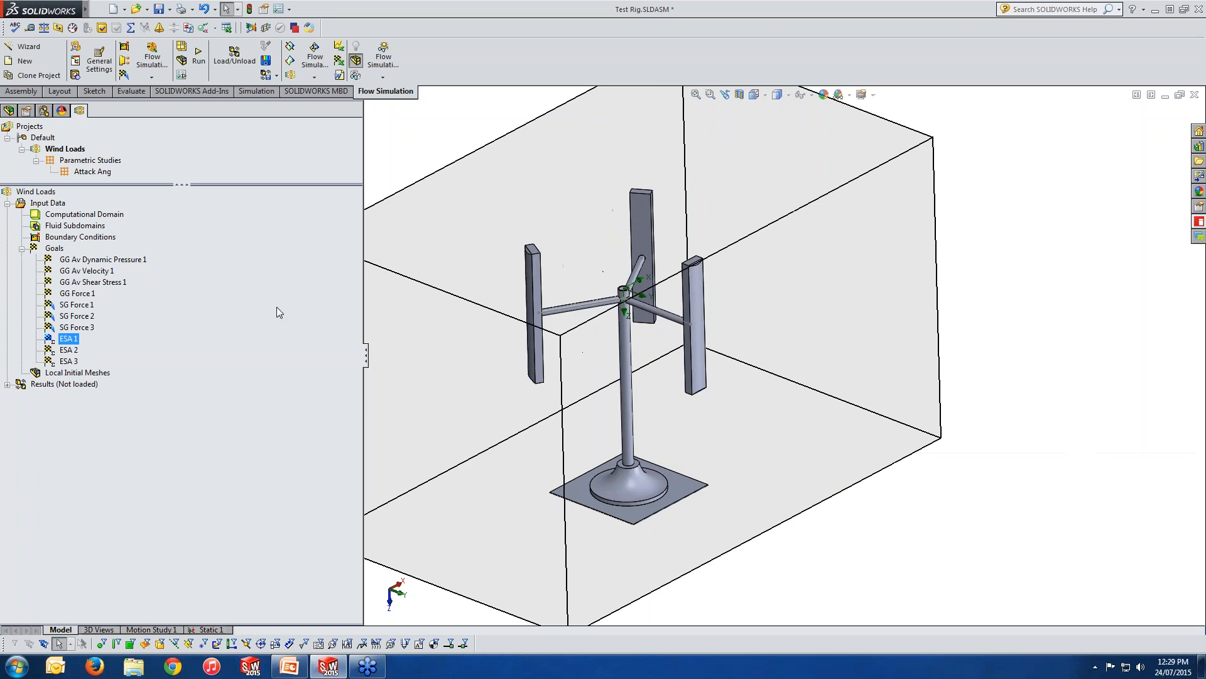
Browse the parameters available for global goals, from pressure and velocity through to forces and torque, without selecting any.
right_click(59, 248)
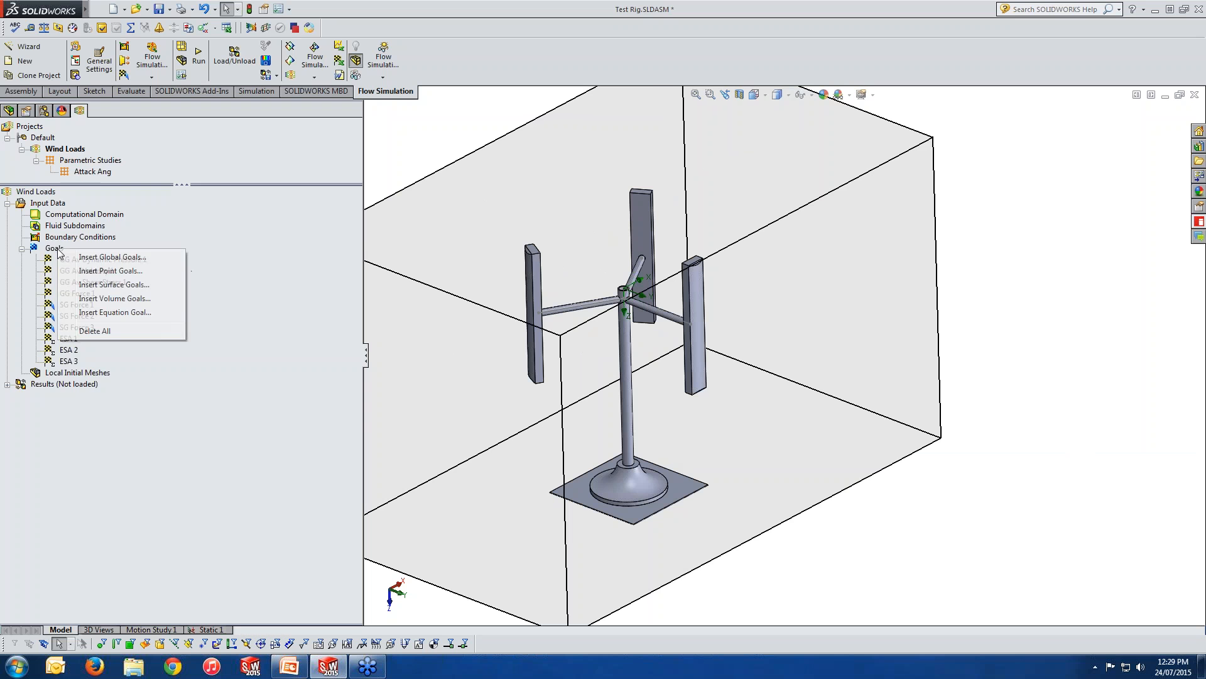
left_click(94, 256)
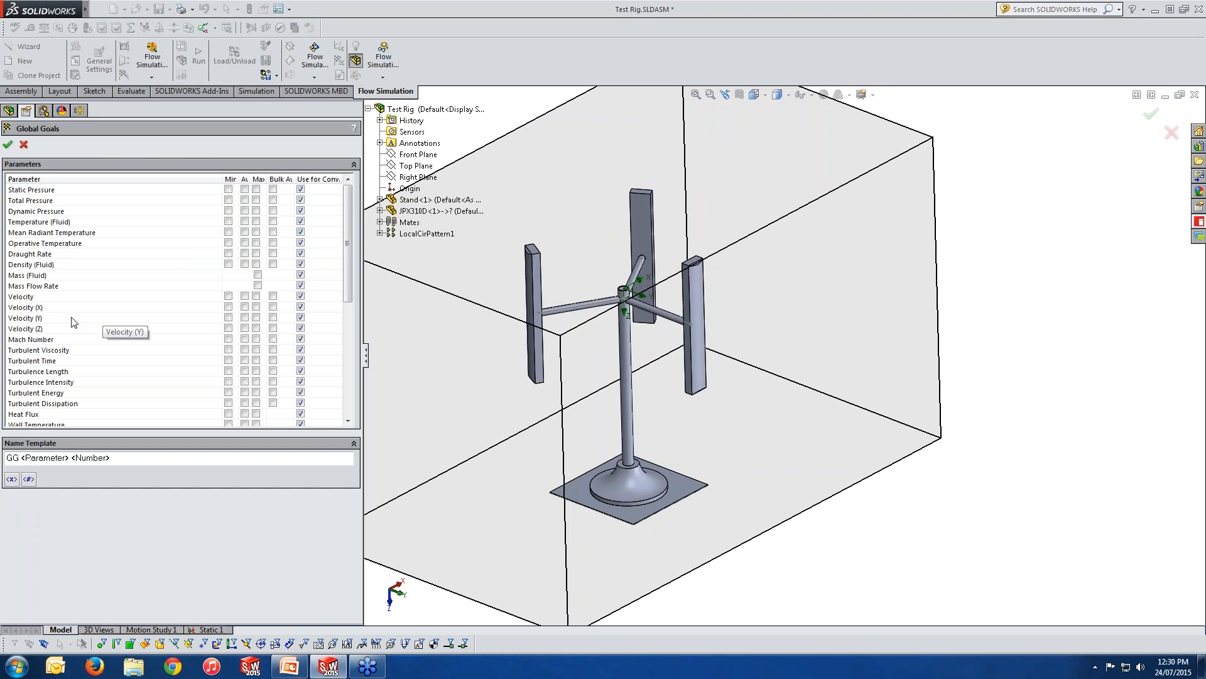
left_click(47, 331)
scroll(47, 331, "down", 1)
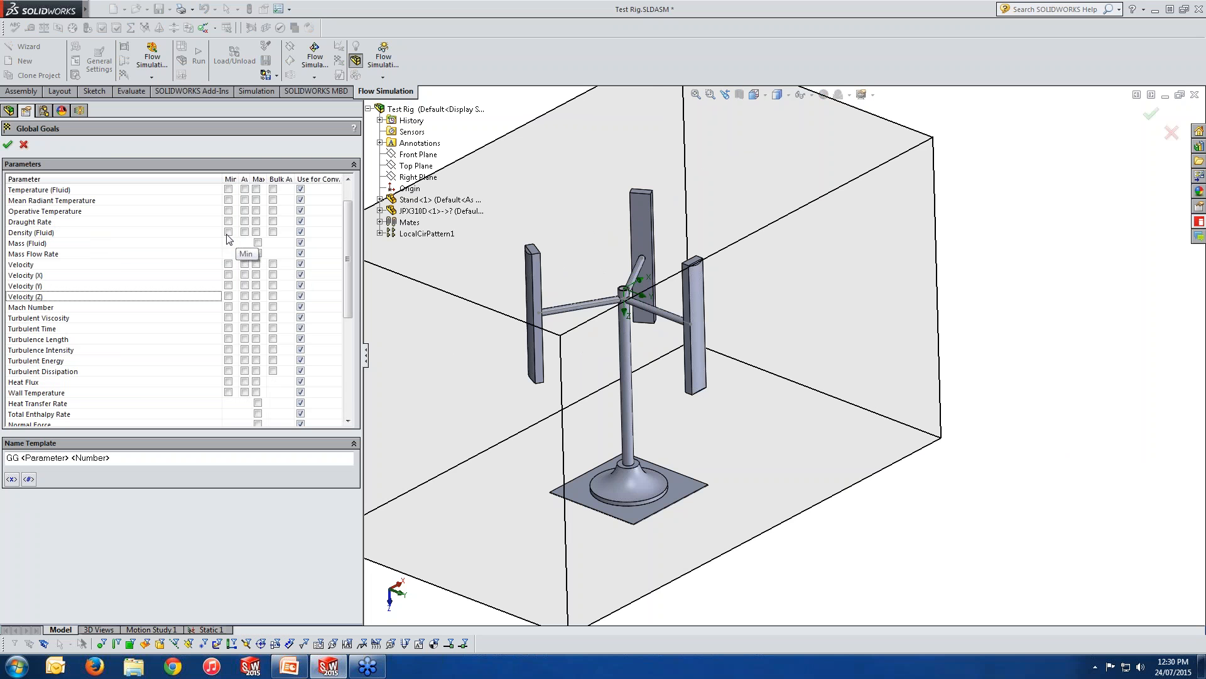
scroll(189, 317, "down", 5)
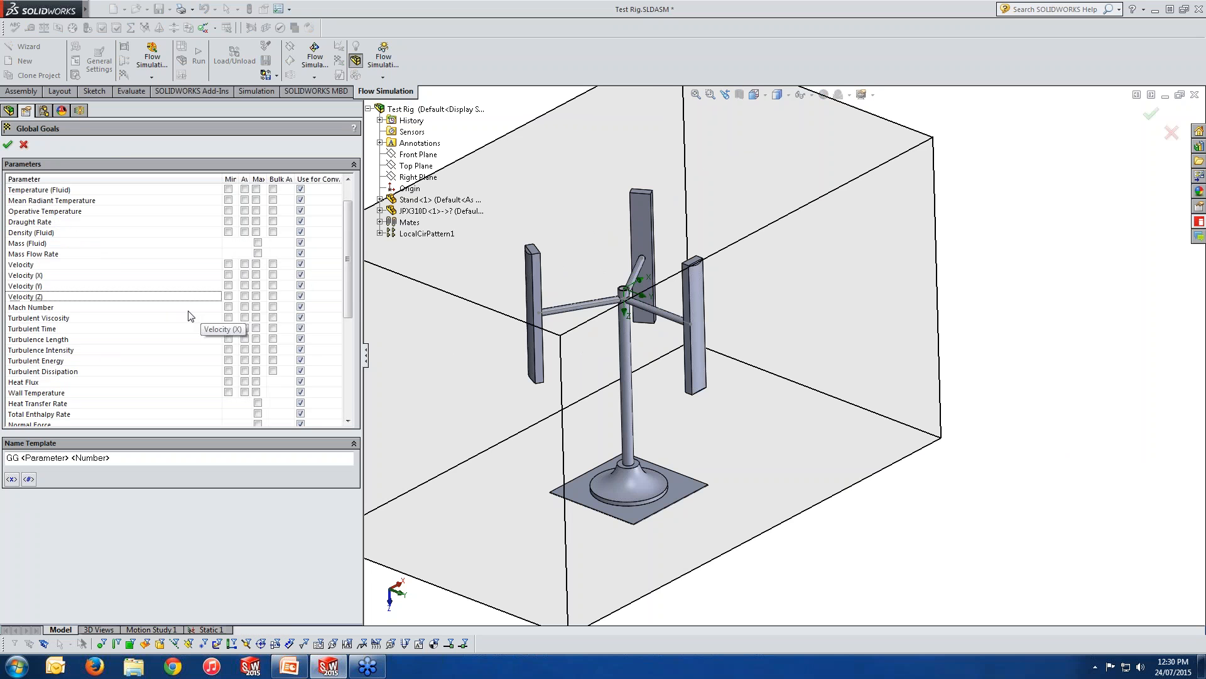
scroll(188, 314, "down", 2)
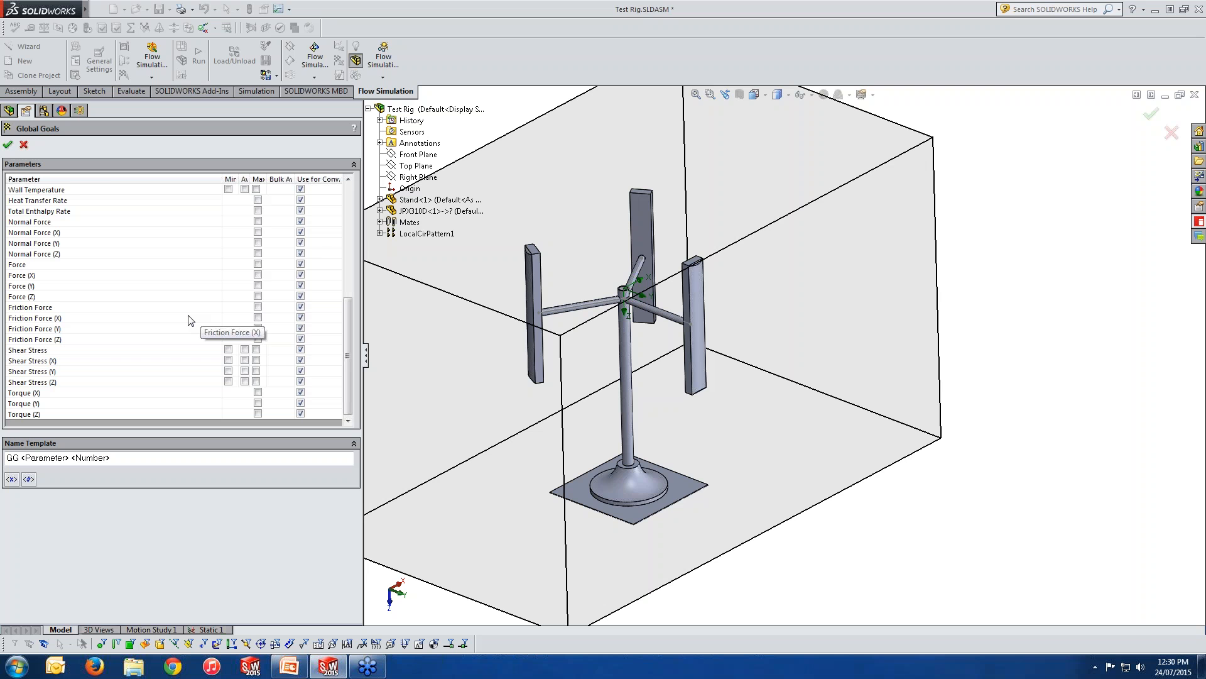
left_click(8, 144)
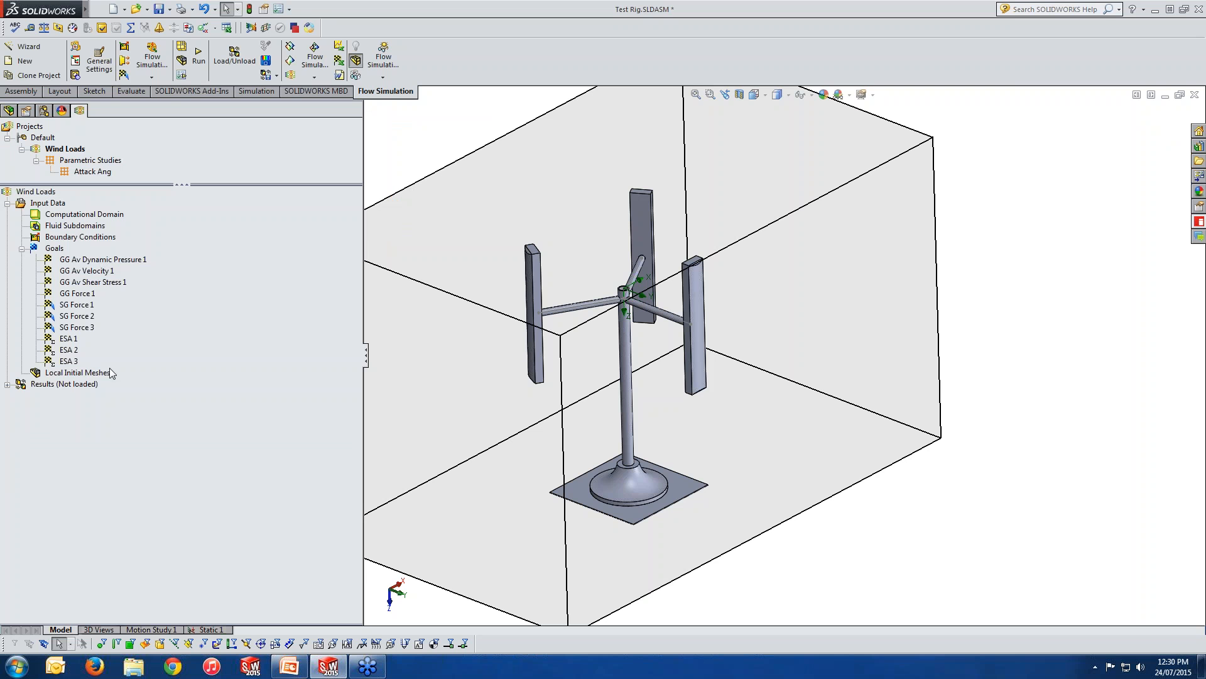
Point out the existing equation goals ESA 1, ESA 2 and ESA 3.
left_click(70, 340)
left_click(70, 350)
left_click(74, 363)
left_click(74, 351)
left_click(74, 340)
left_click(74, 351)
Examine the expressions of the ESA 2 and ESA 3 equation goals and close both definitions without changes.
right_click(74, 351)
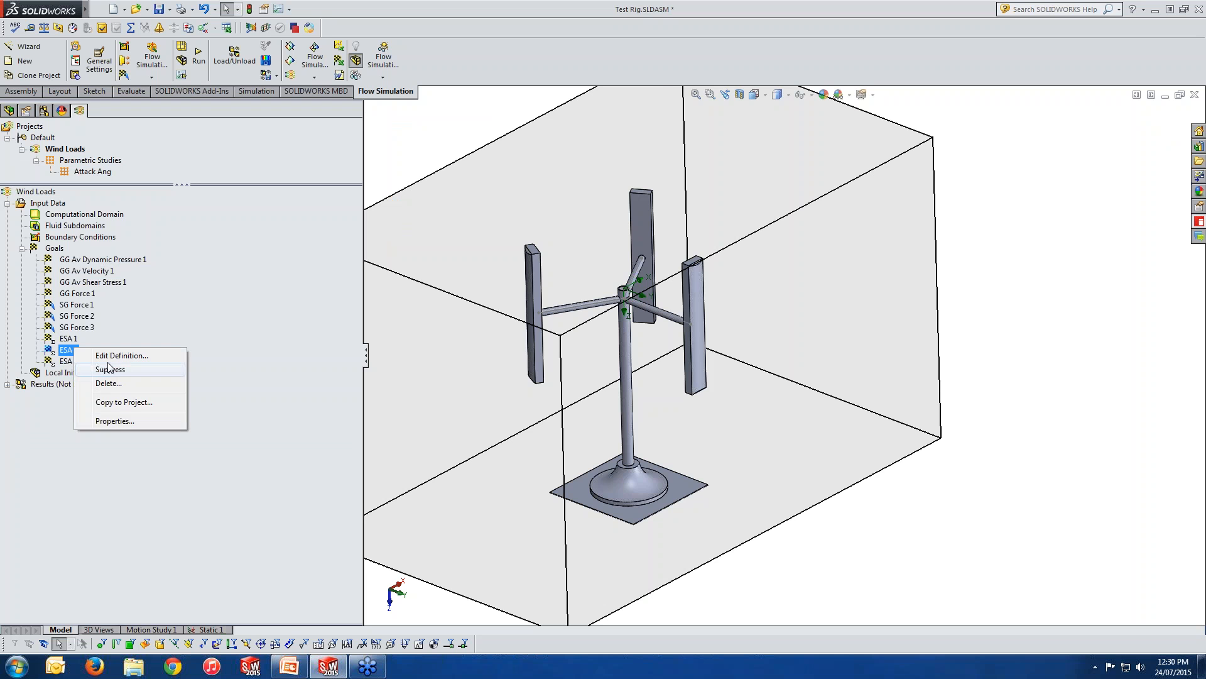
left_click(88, 358)
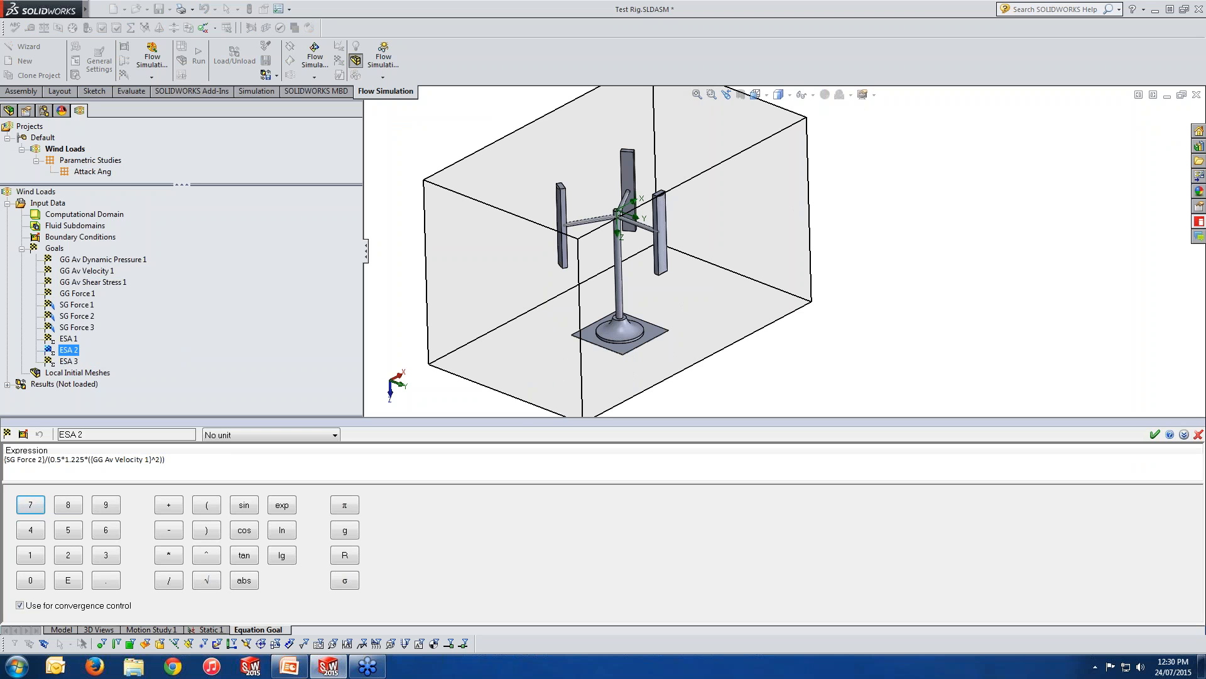
left_click(1198, 435)
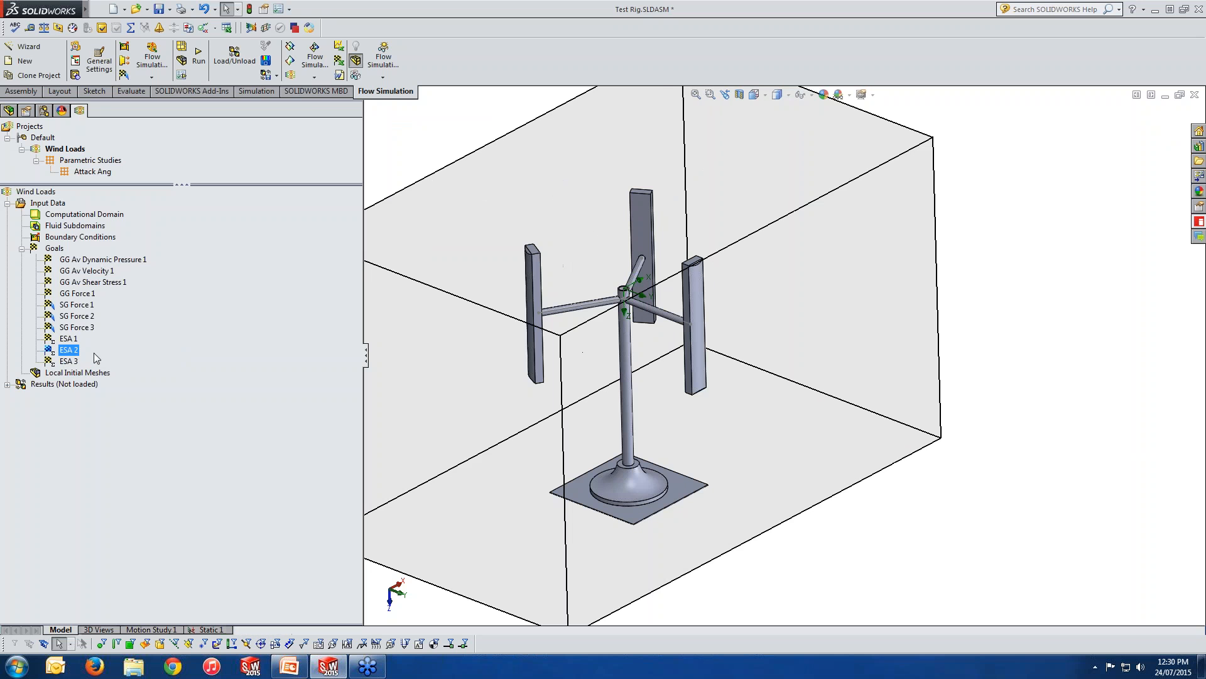
right_click(75, 362)
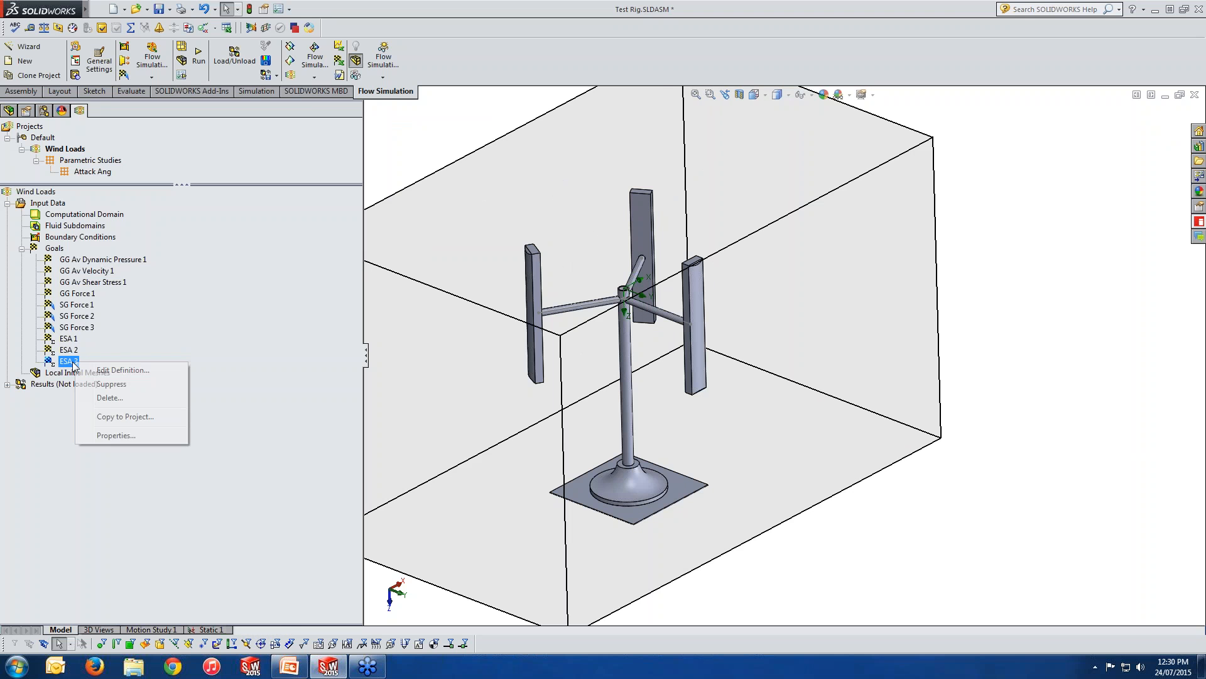
left_click(123, 370)
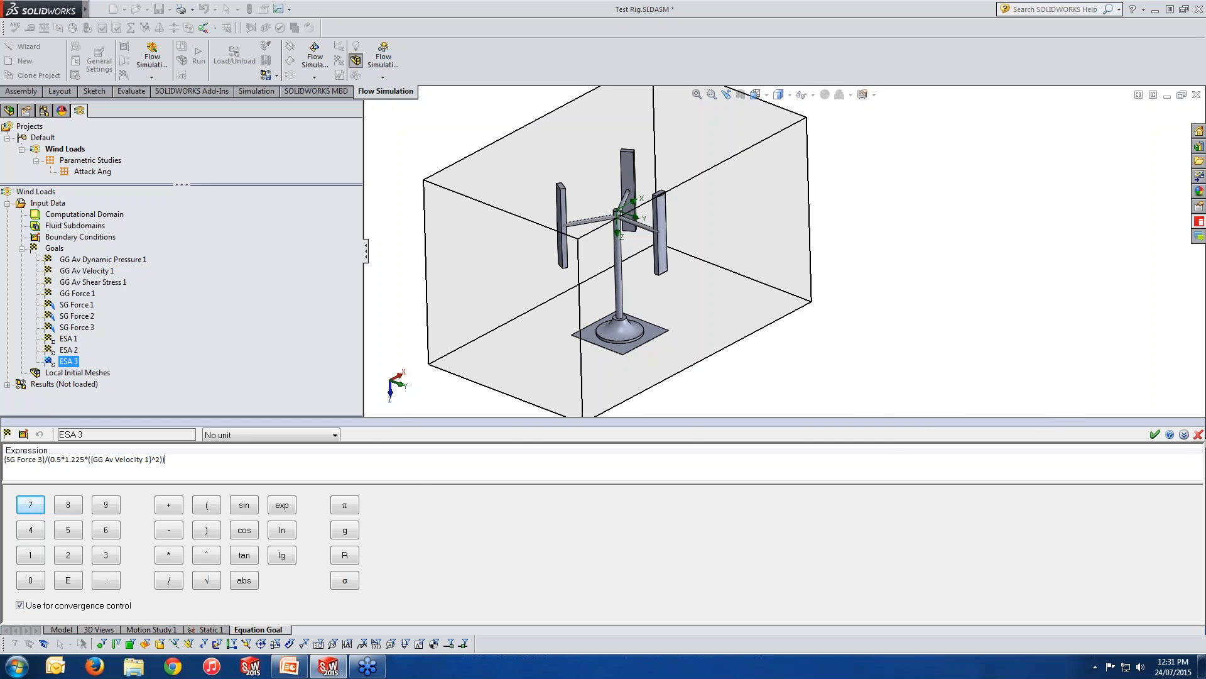
left_click(1197, 435)
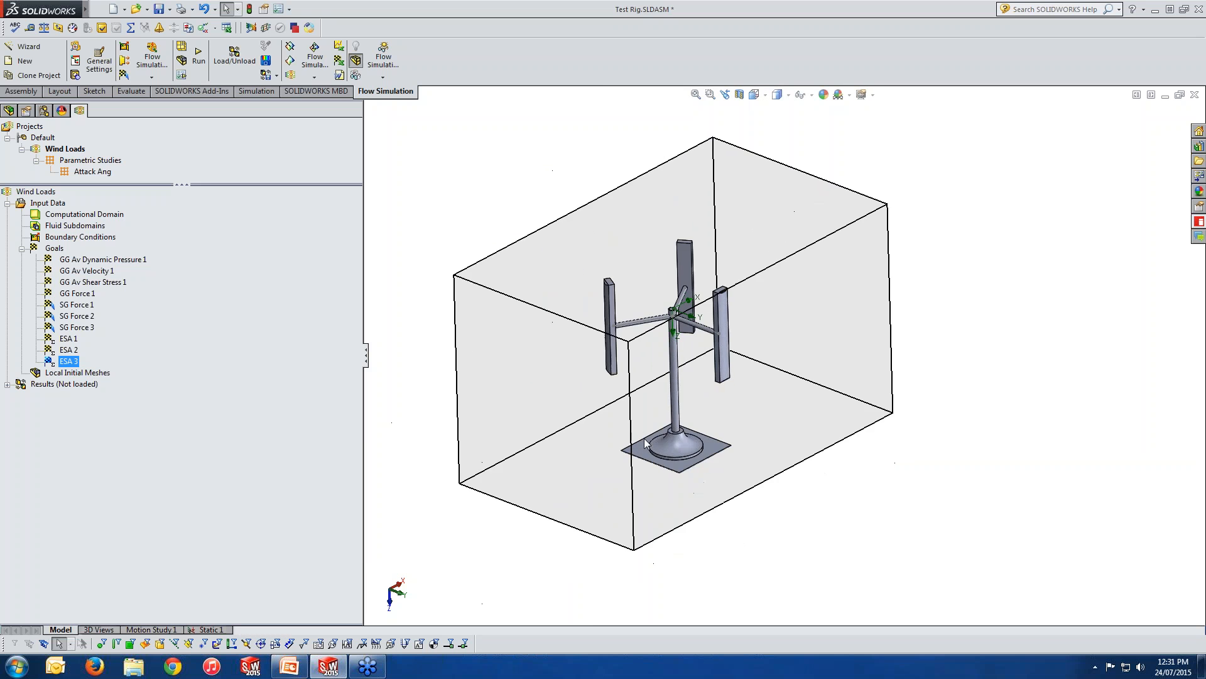
Orient the view straight down onto the test rig's base inside the computational domain.
middle_click_drag(641, 432, 641, 434)
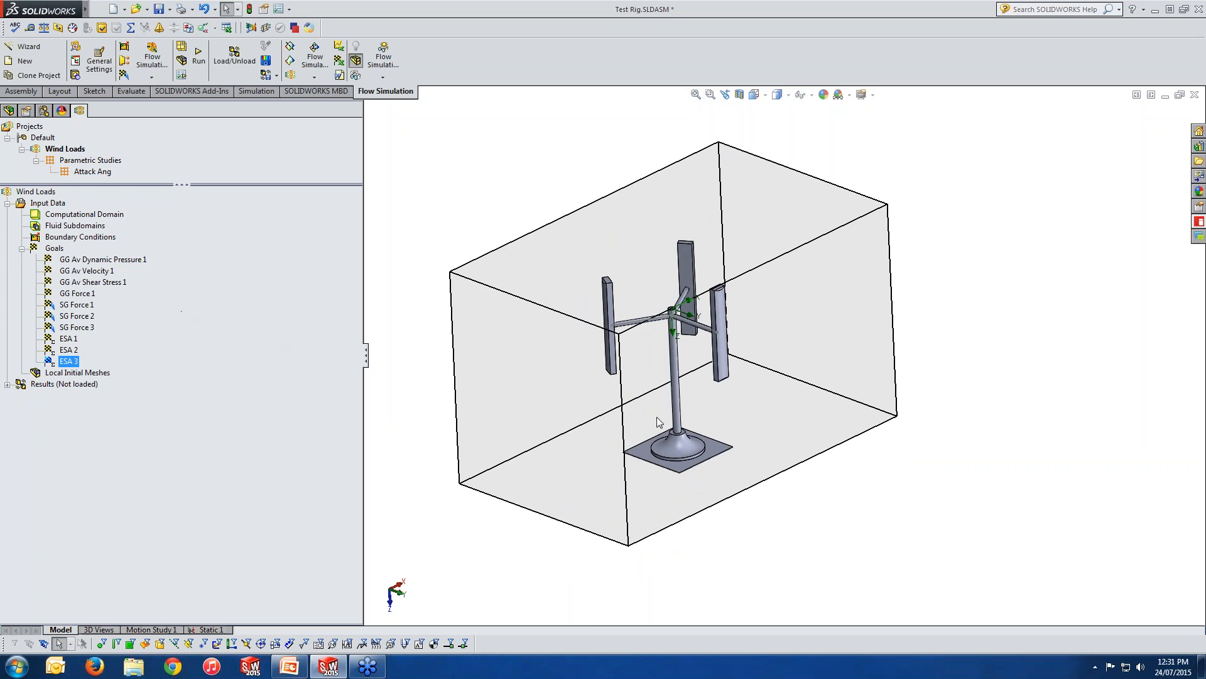
middle_click_drag(657, 418, 667, 598)
key("space")
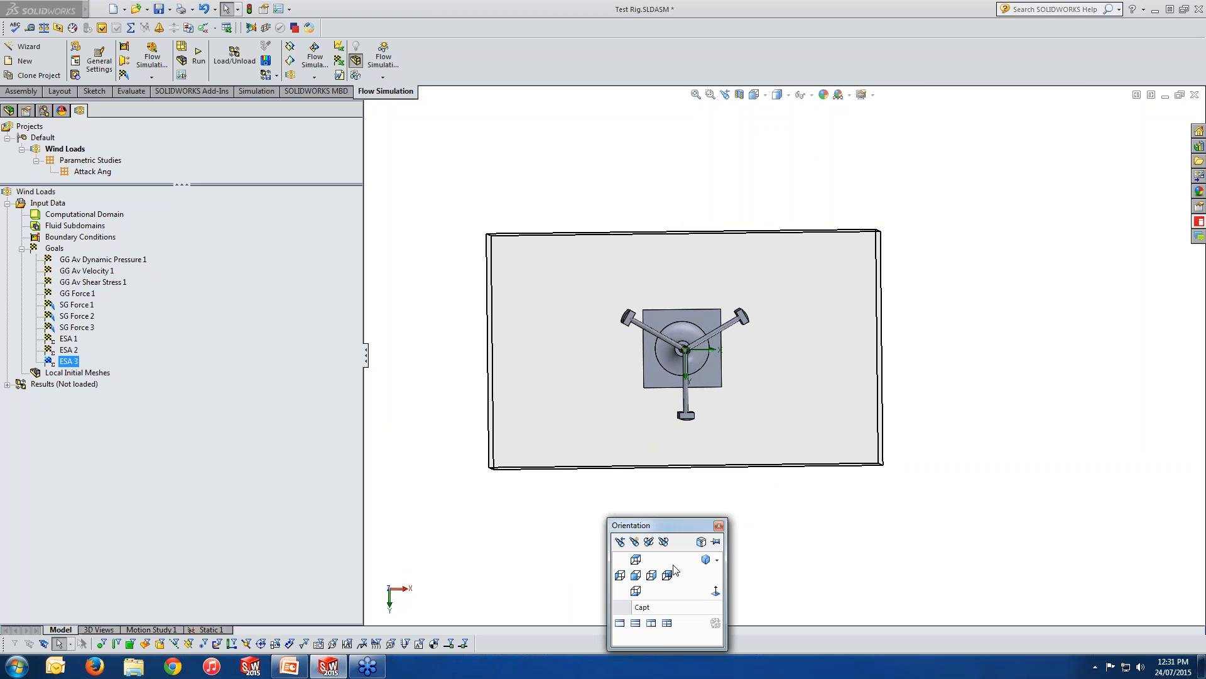
left_click(715, 591)
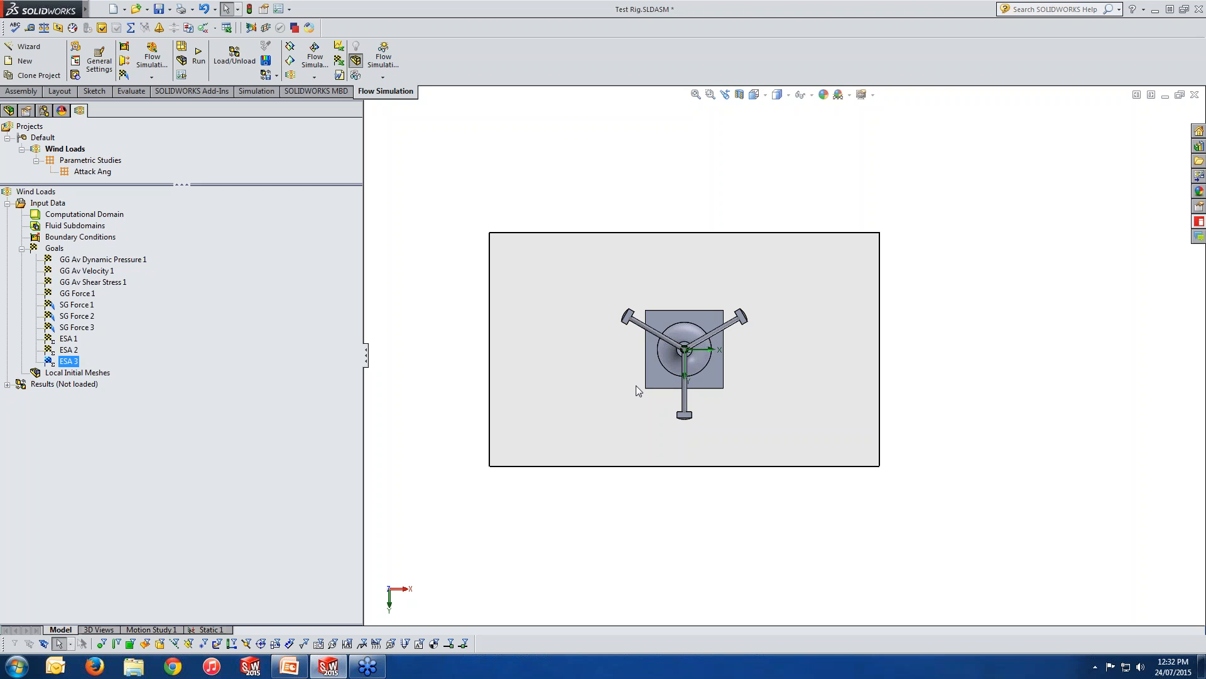
Create a new parametric study for Wind Loads and add the ambient Velocity in X direction as an input variable.
right_click(65, 151)
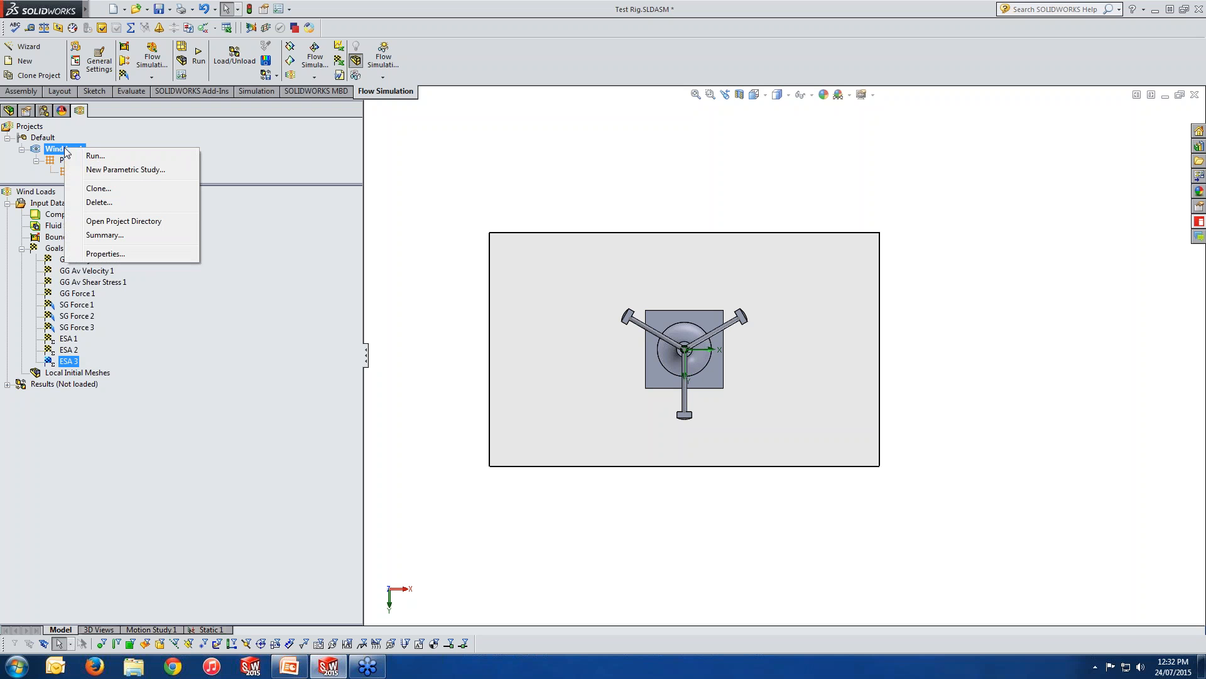
left_click(105, 170)
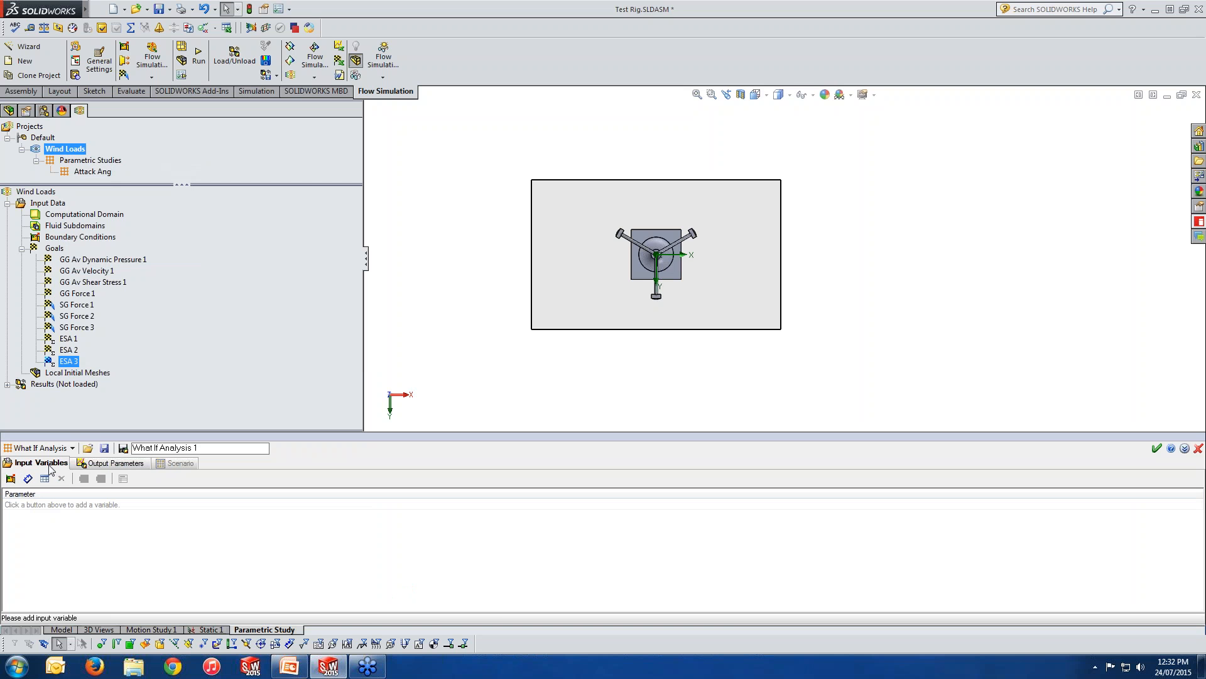
left_click(10, 479)
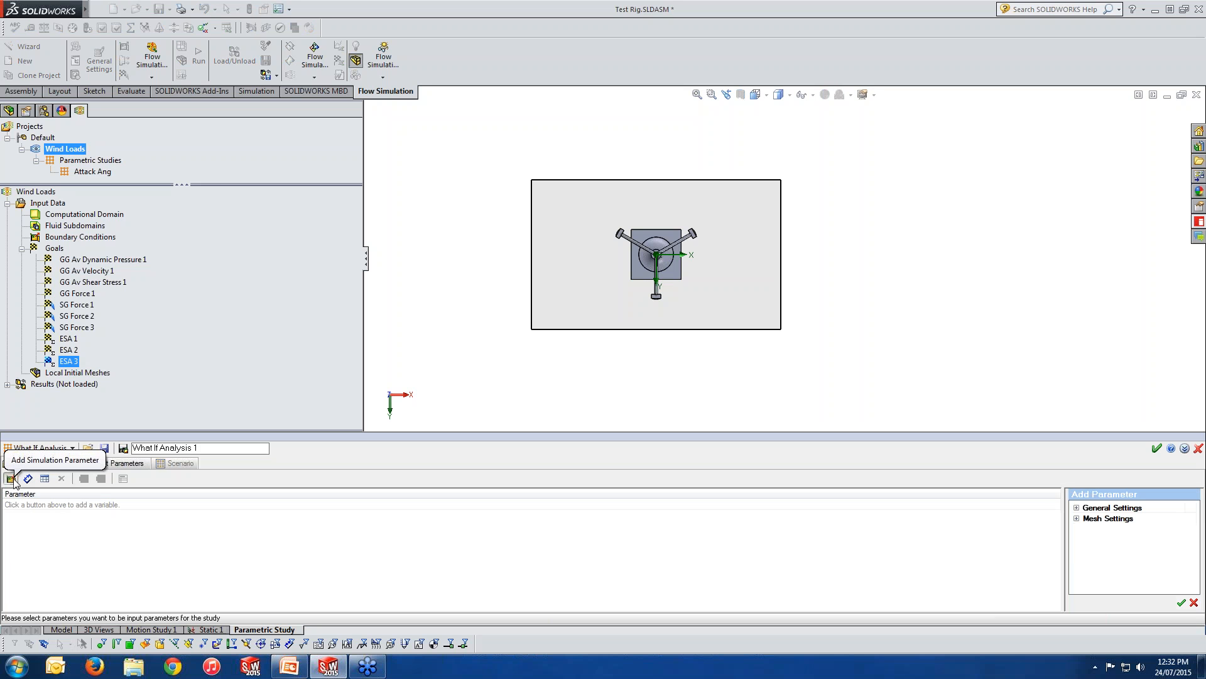
left_click(1076, 508)
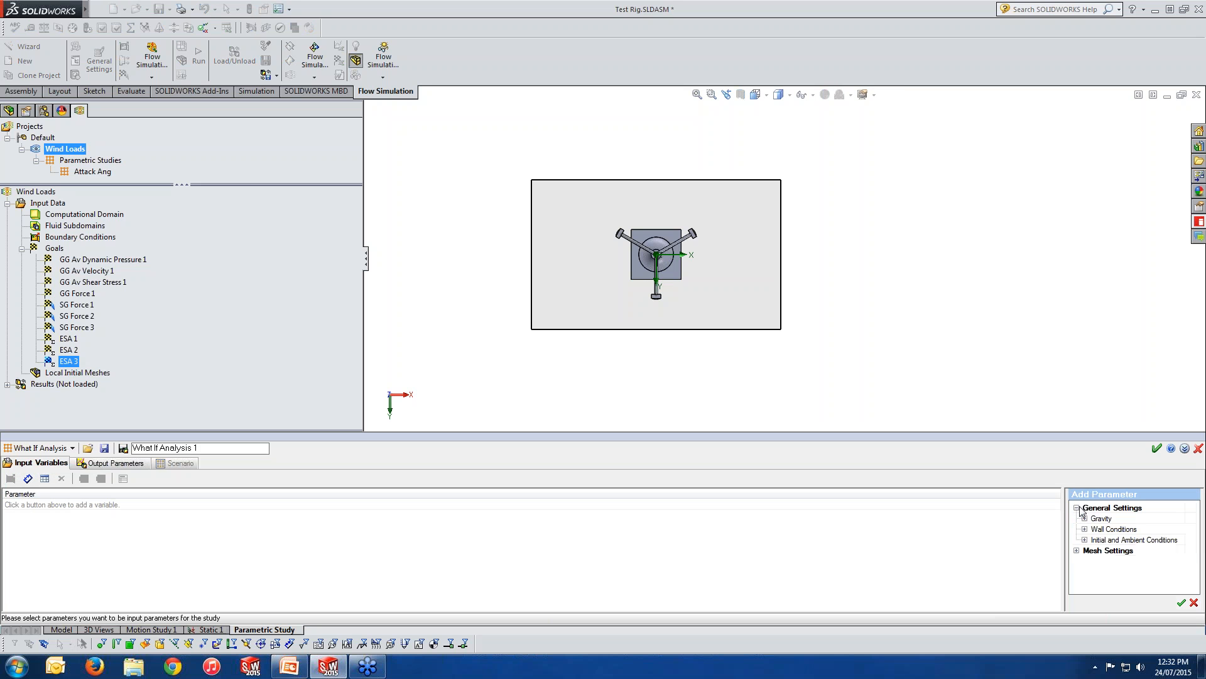
left_click(1084, 540)
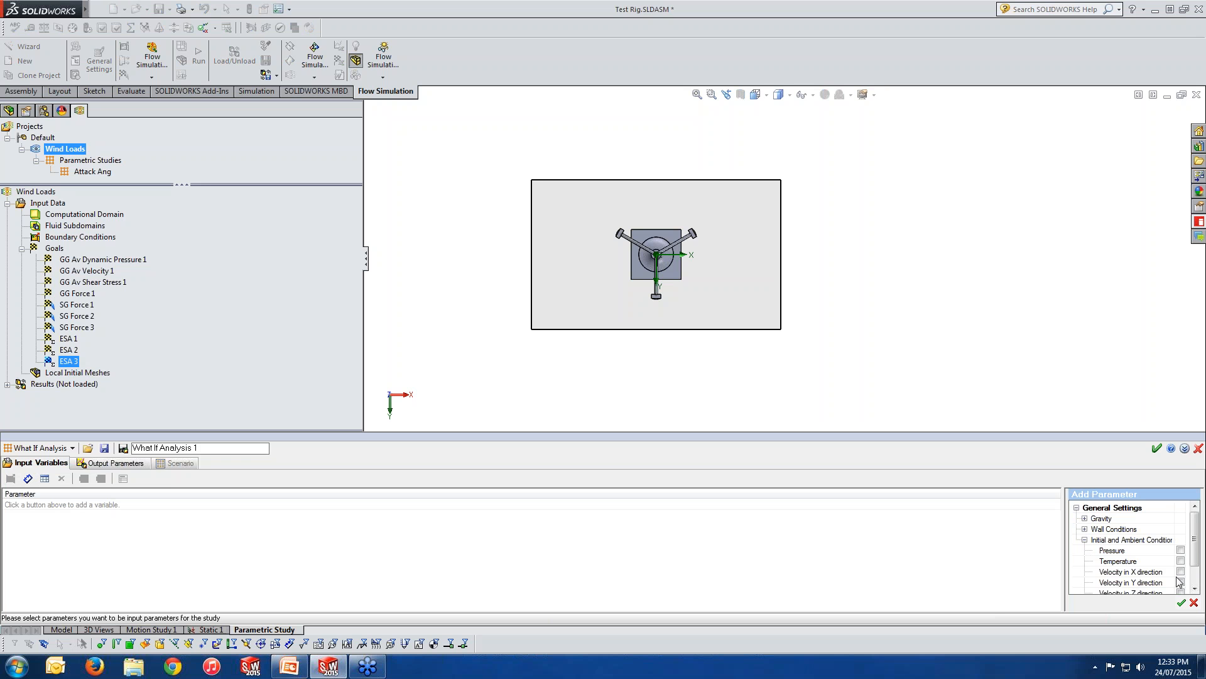
scroll(1194, 558, "down", 3)
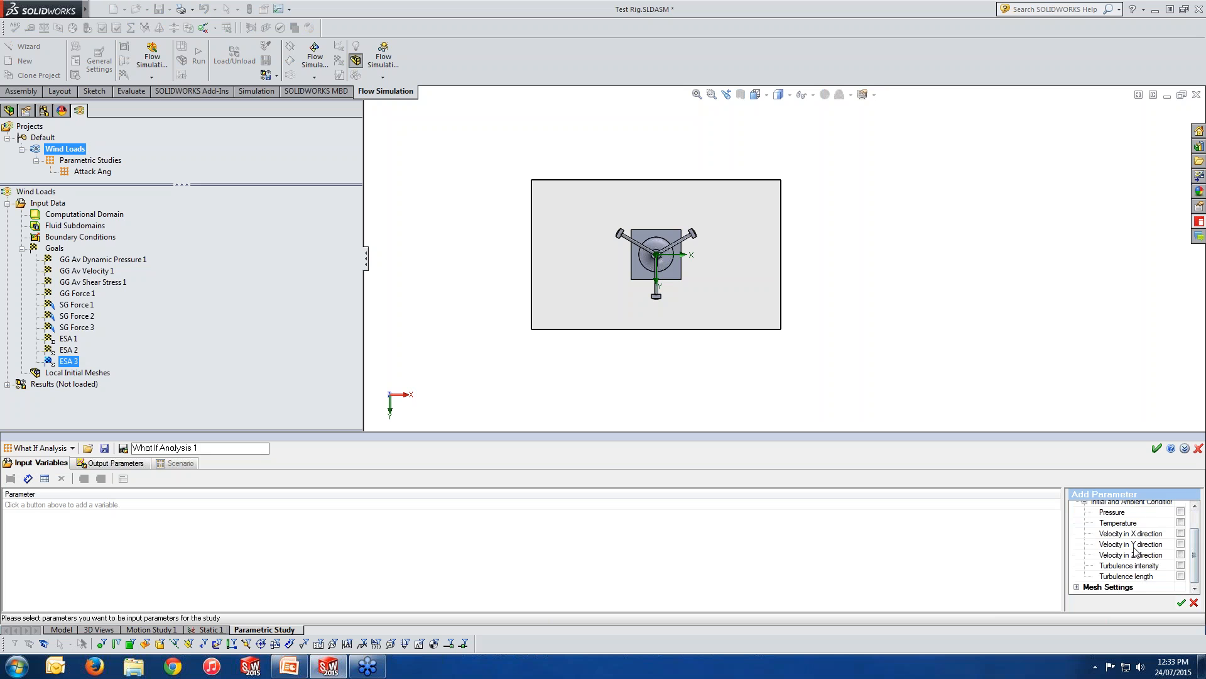
left_click(1181, 532)
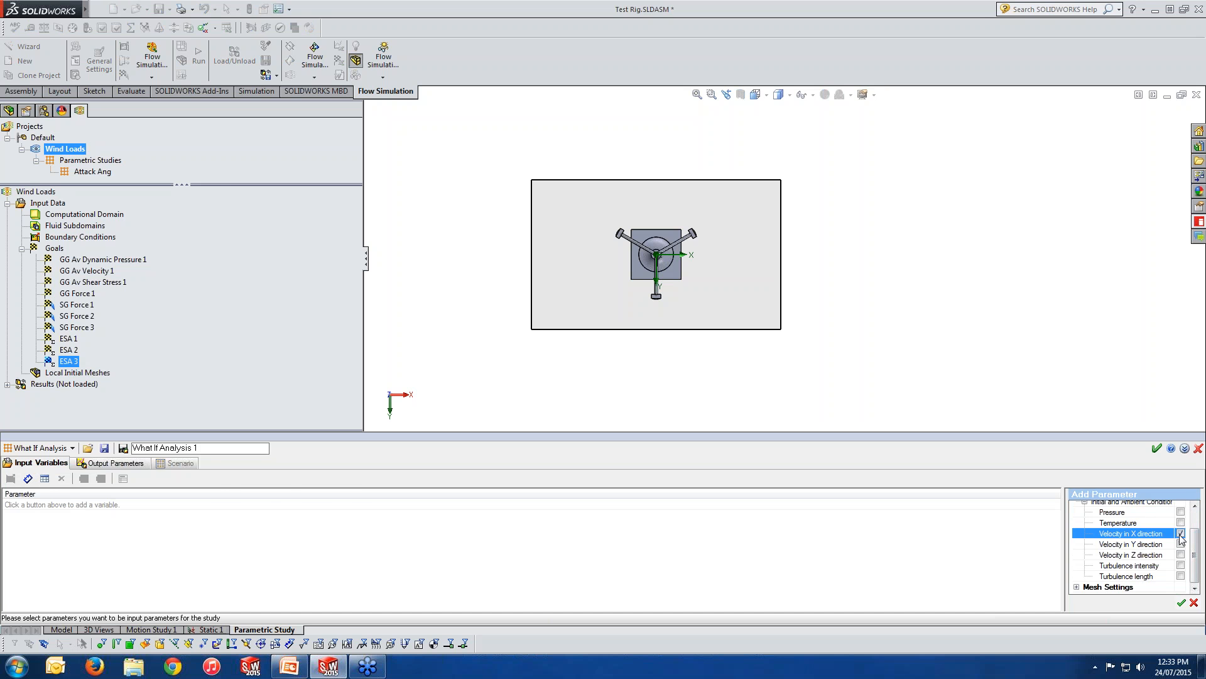
left_click(1181, 602)
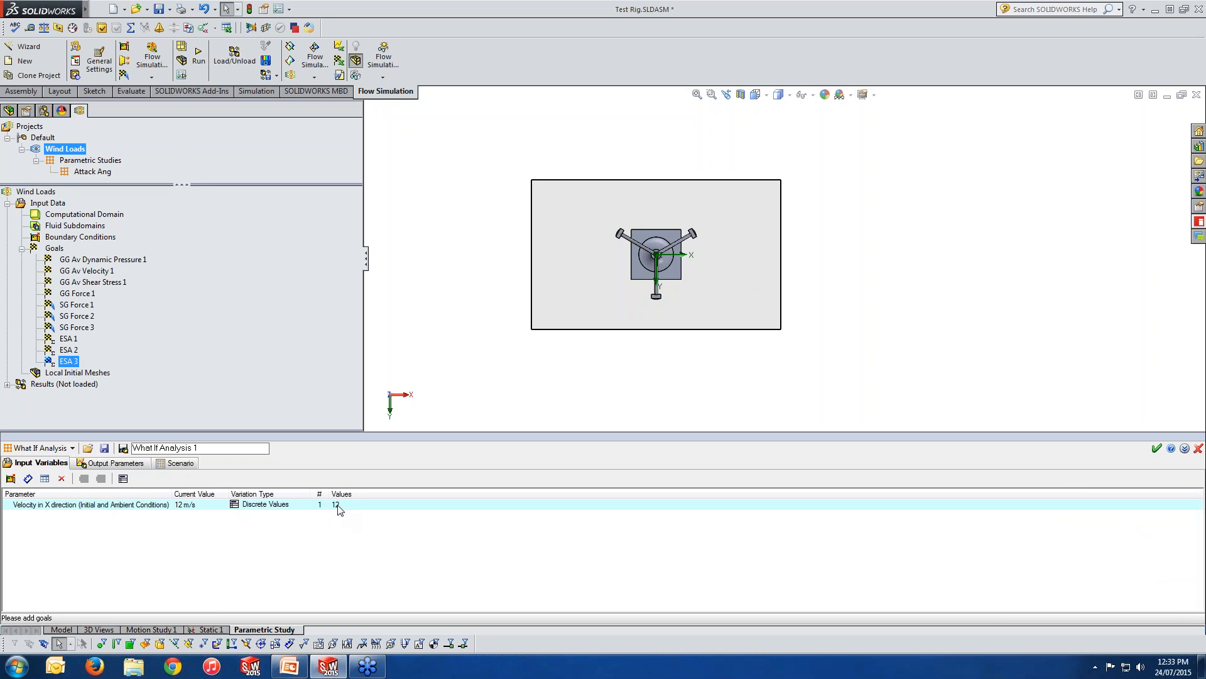
left_click(337, 506)
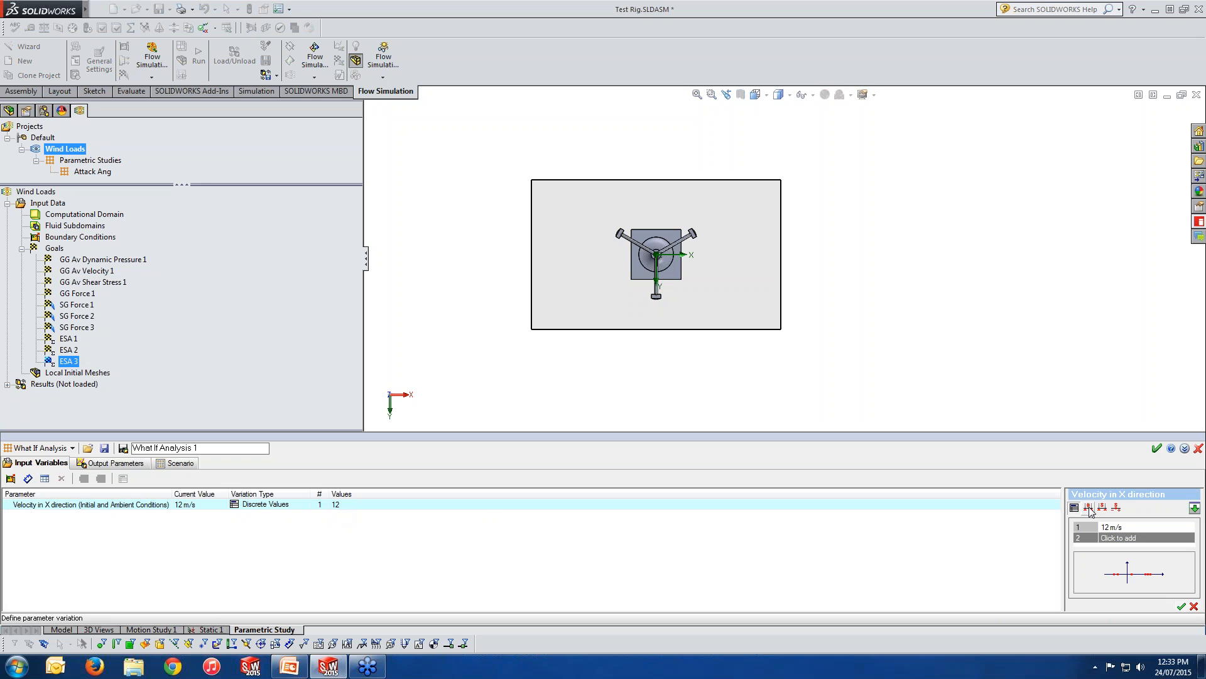
left_click(1089, 508)
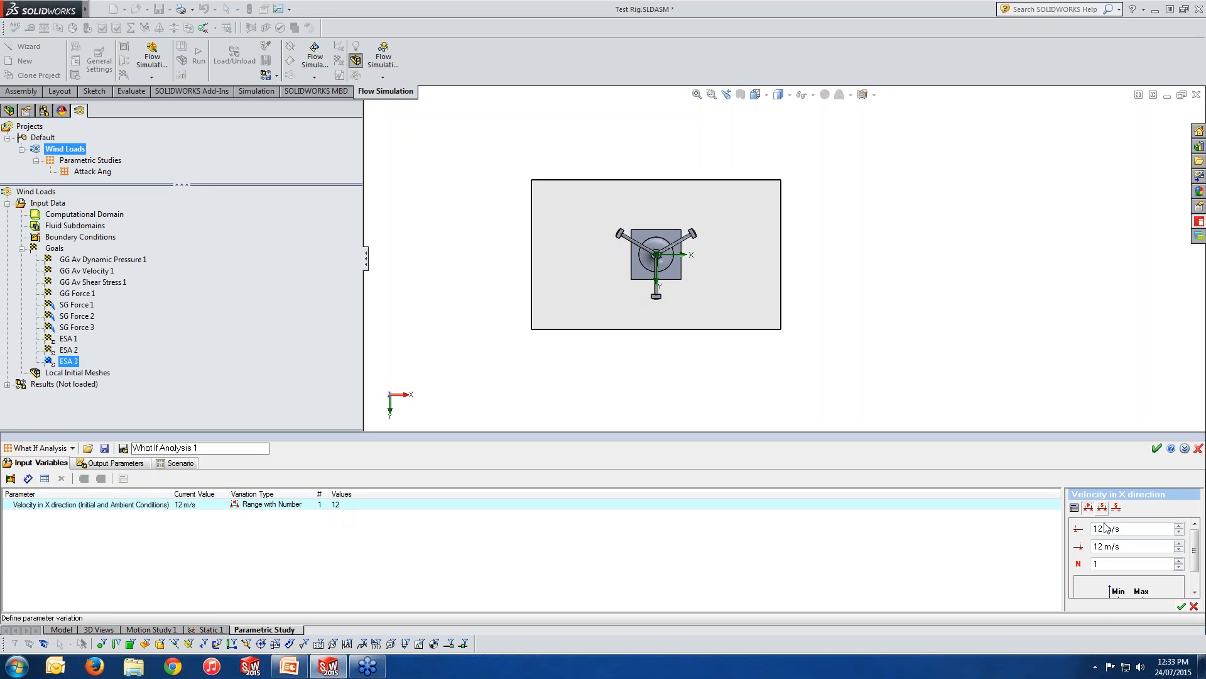
left_click(1102, 507)
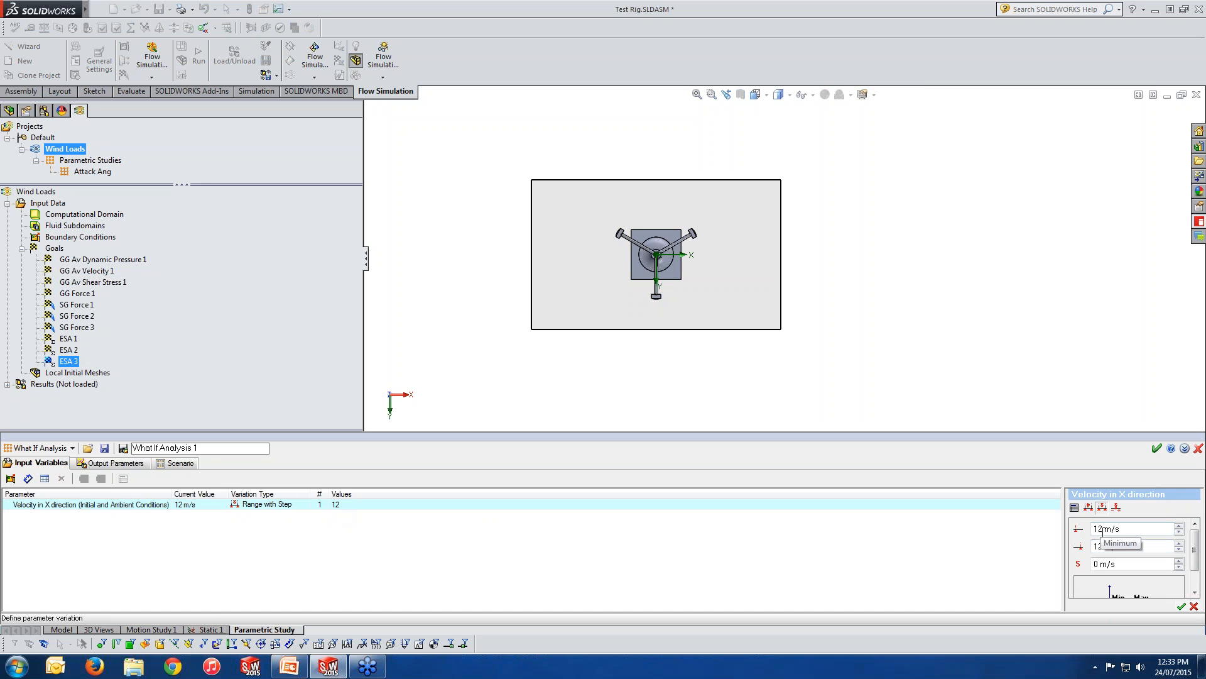
mouse_move(1104, 530)
left_mouse_down()
mouse_move(1087, 531)
mouse_move(1090, 547)
left_mouse_up()
type("1")
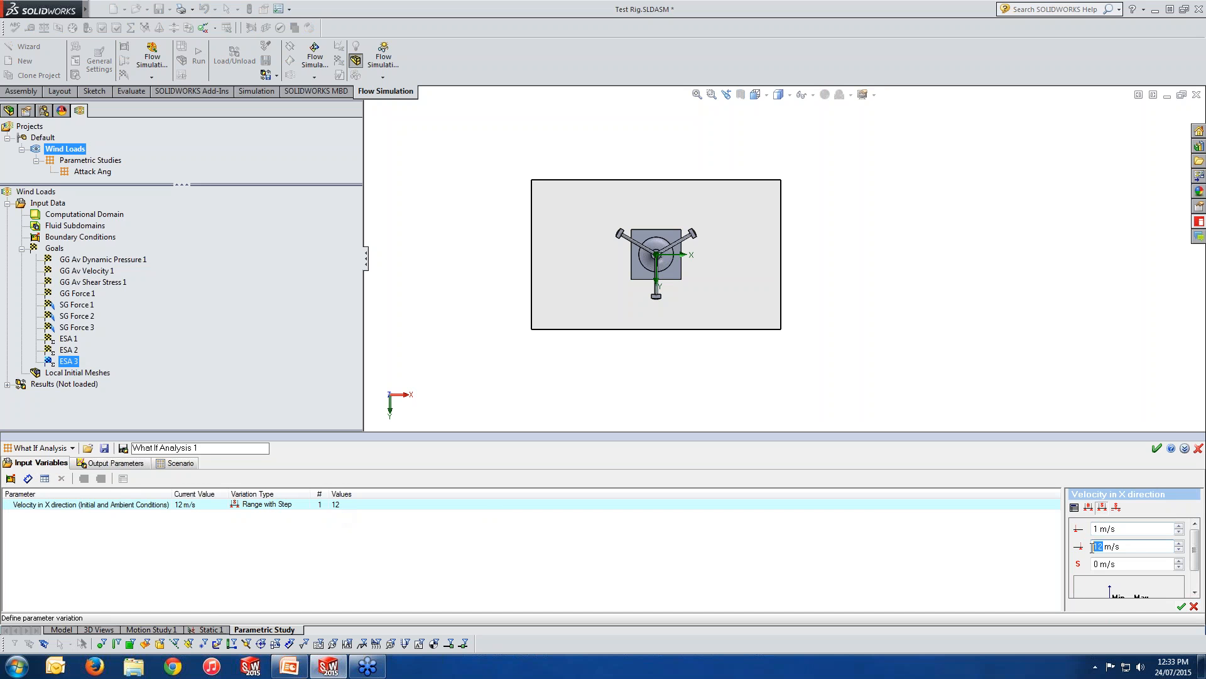
type("20")
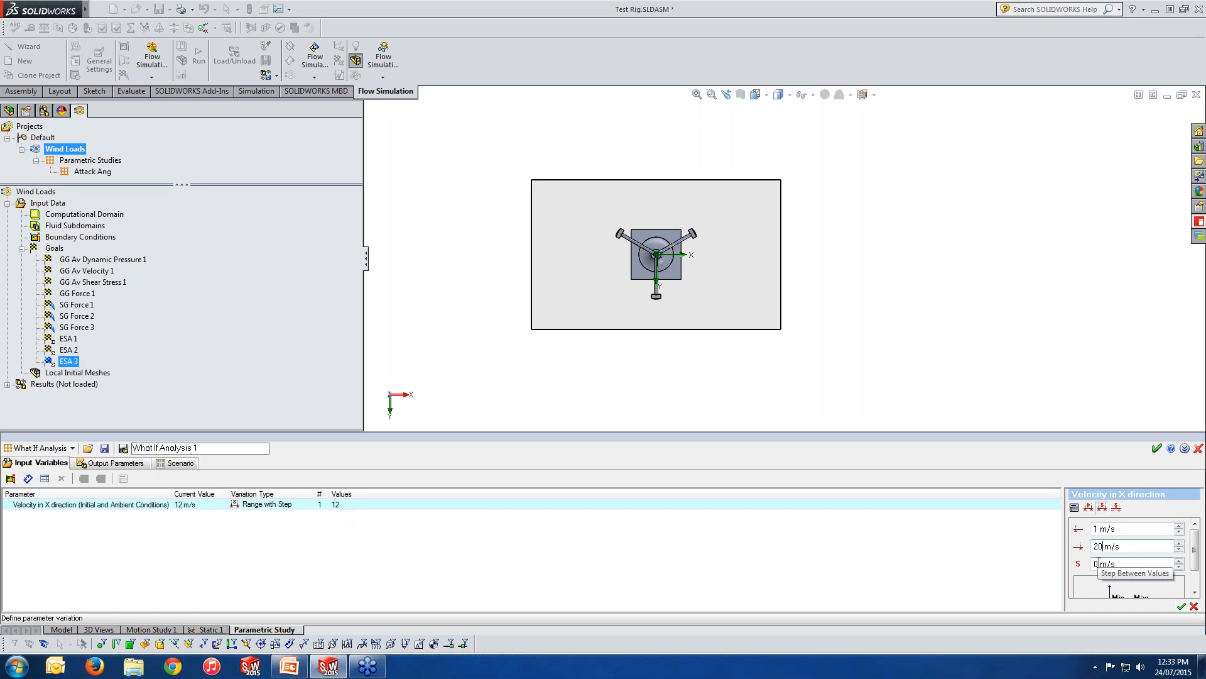
left_click_drag(1099, 564, 1092, 563)
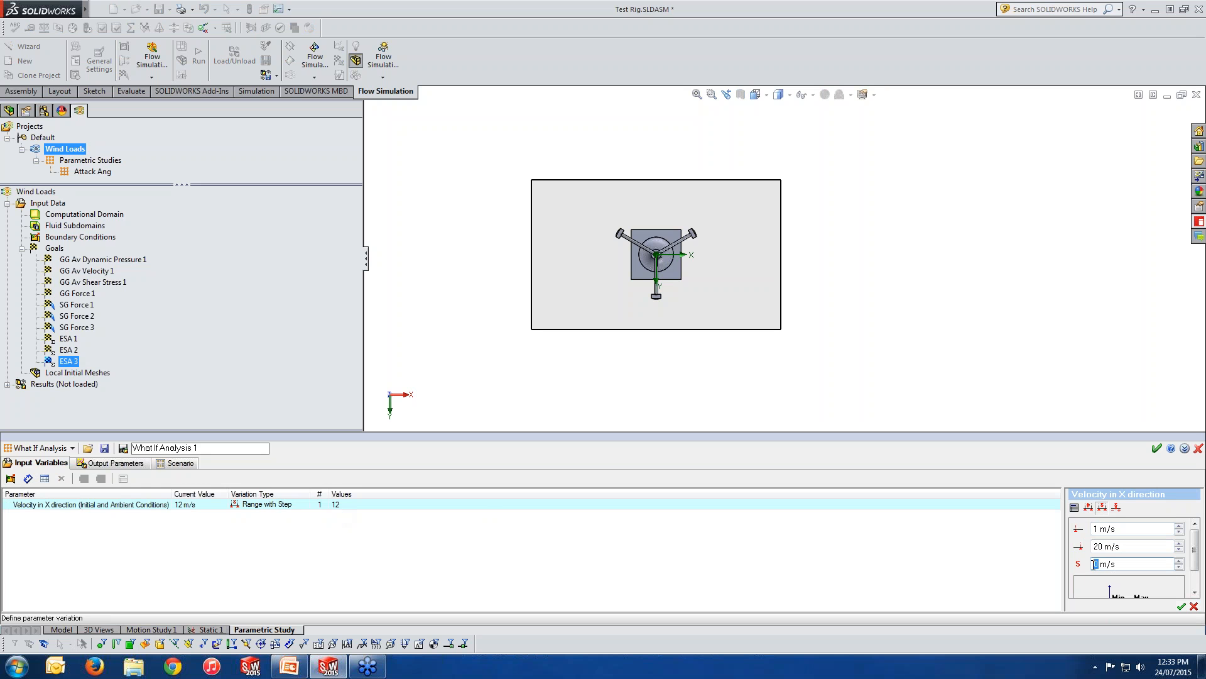
type("2")
left_click(1194, 606)
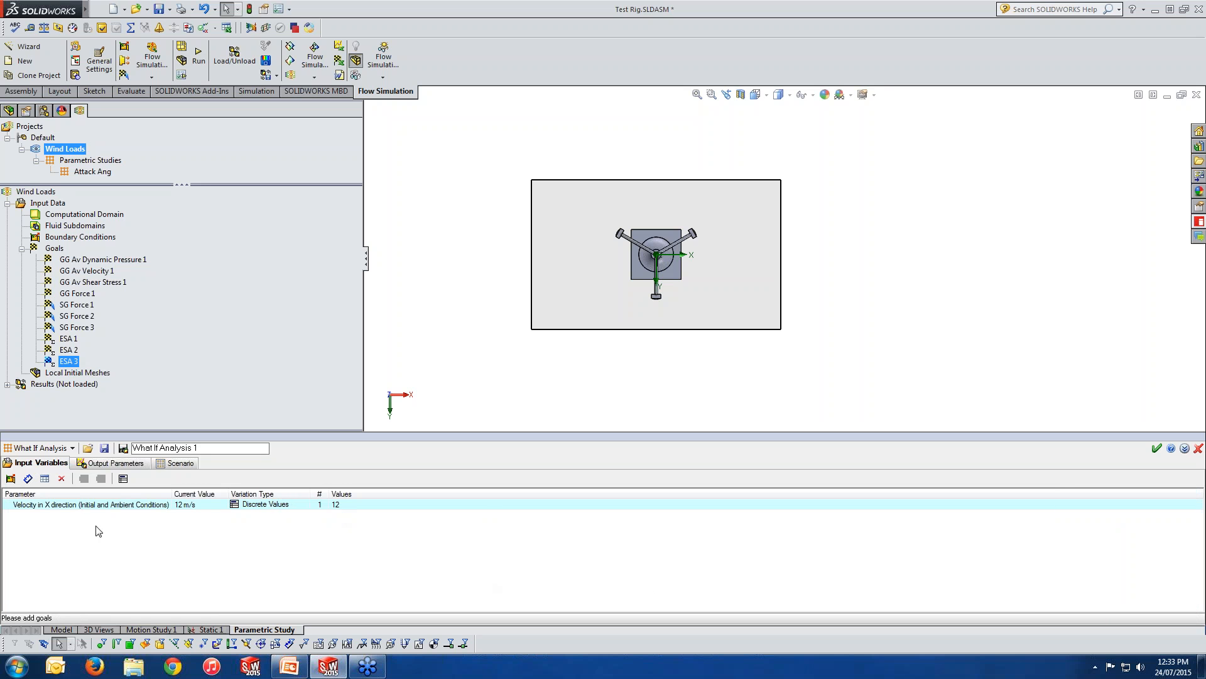
Add the Angle1 mate between the Top Plane and the stand as a dimension input variable of the parametric study.
left_click(28, 478)
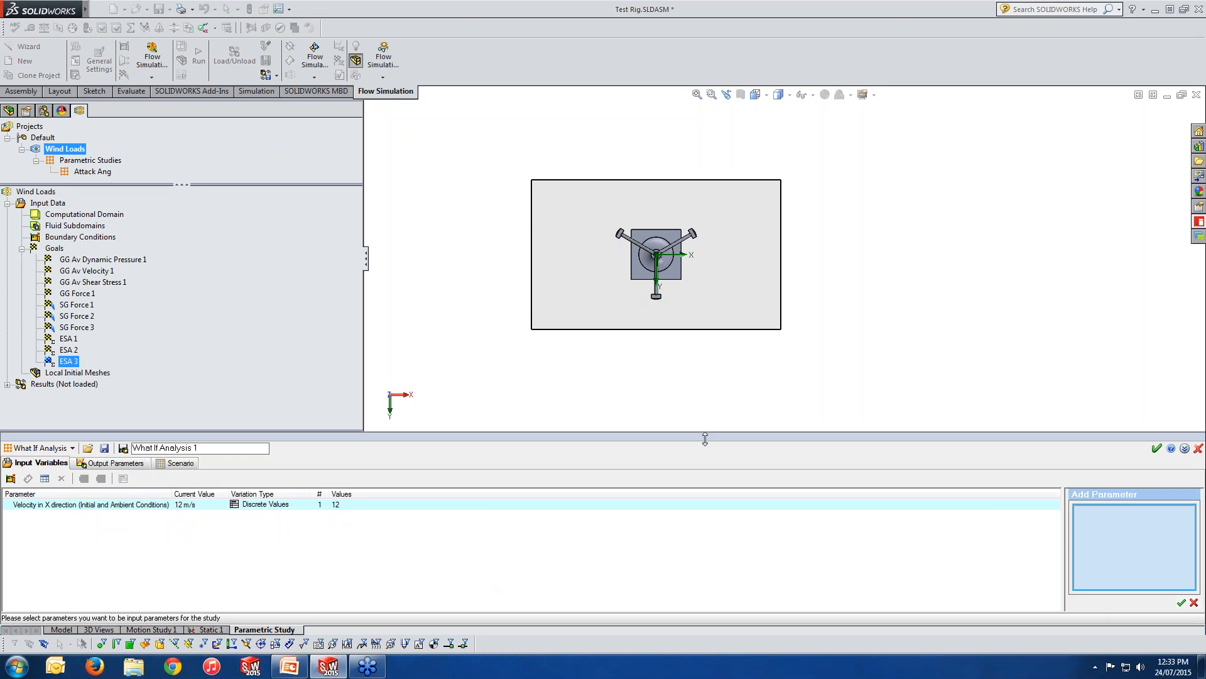
middle_click_drag(684, 358, 687, 231)
scroll(676, 277, "down", 5)
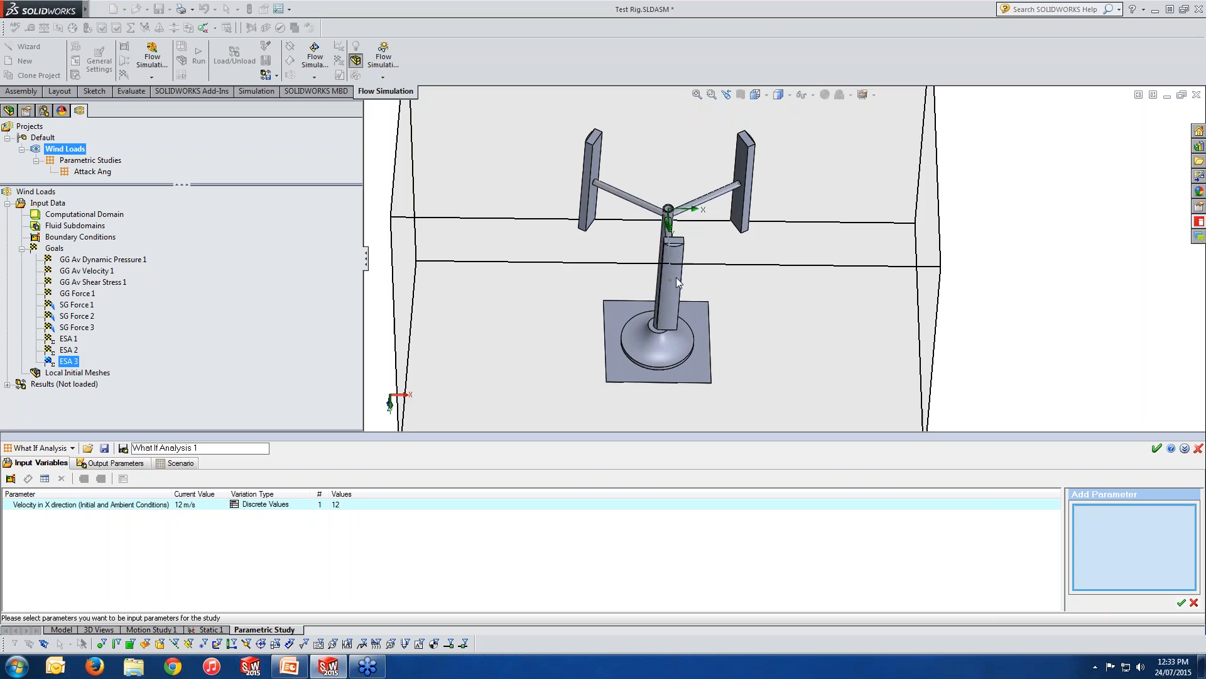
left_click(654, 258)
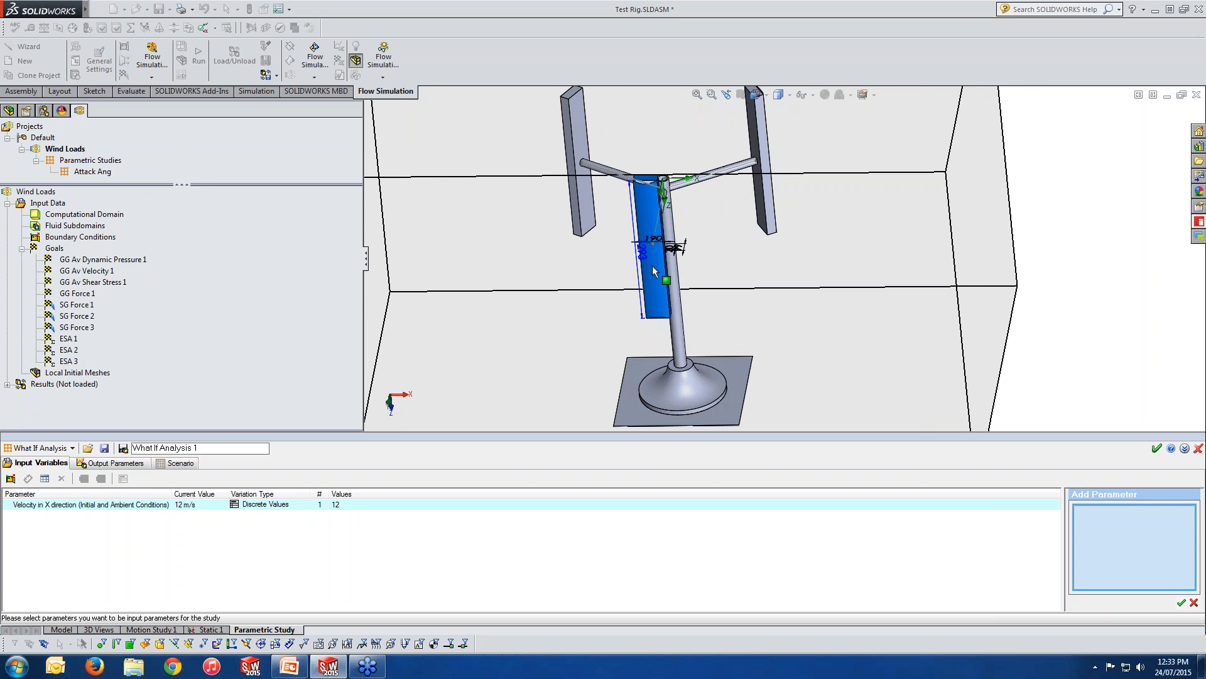
middle_click_drag(652, 265, 647, 289)
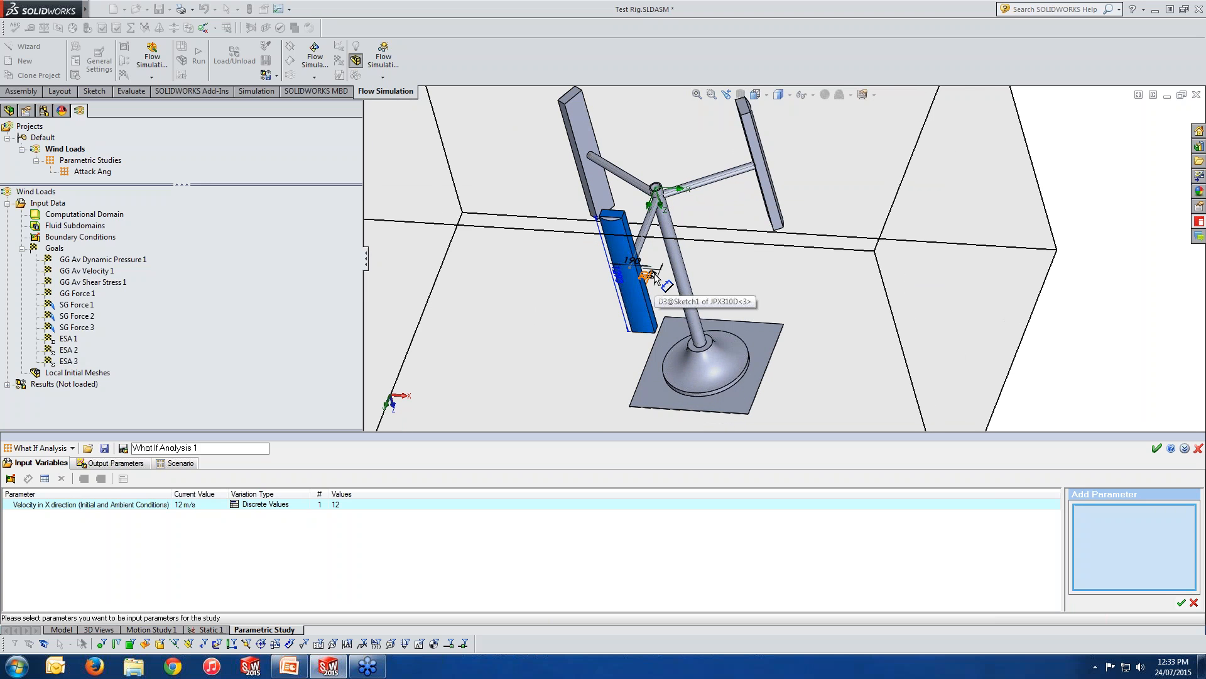
left_click(9, 111)
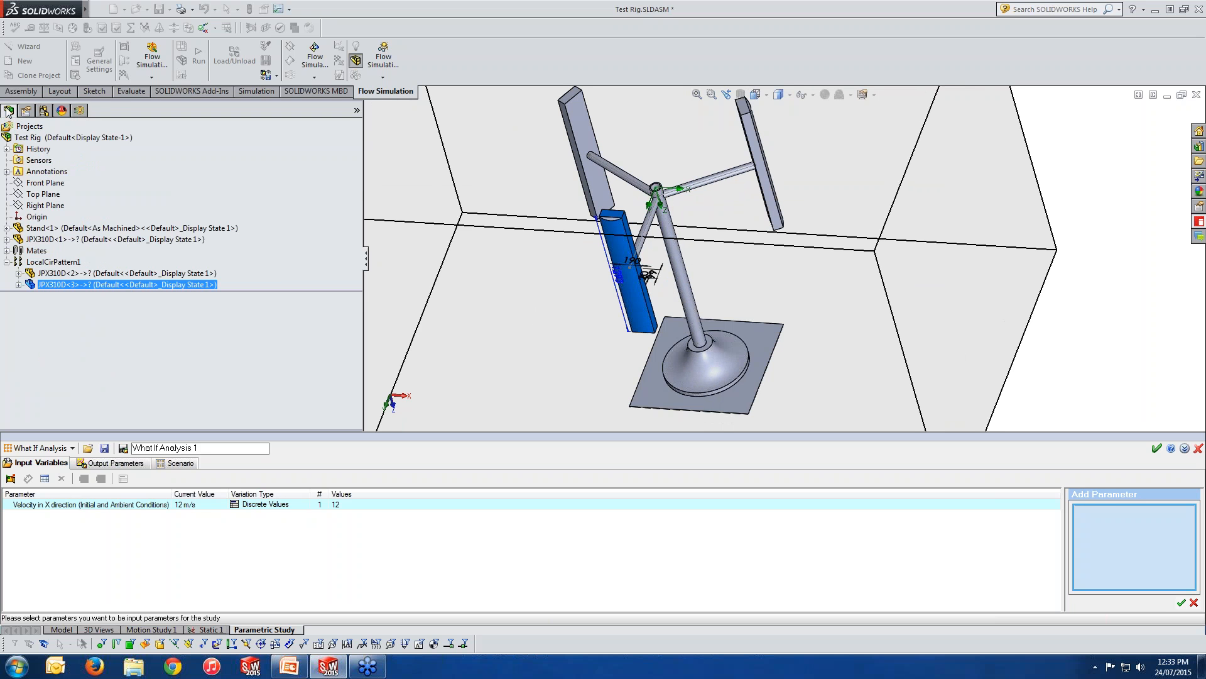
left_click(6, 250)
left_click(57, 297)
left_click(55, 284)
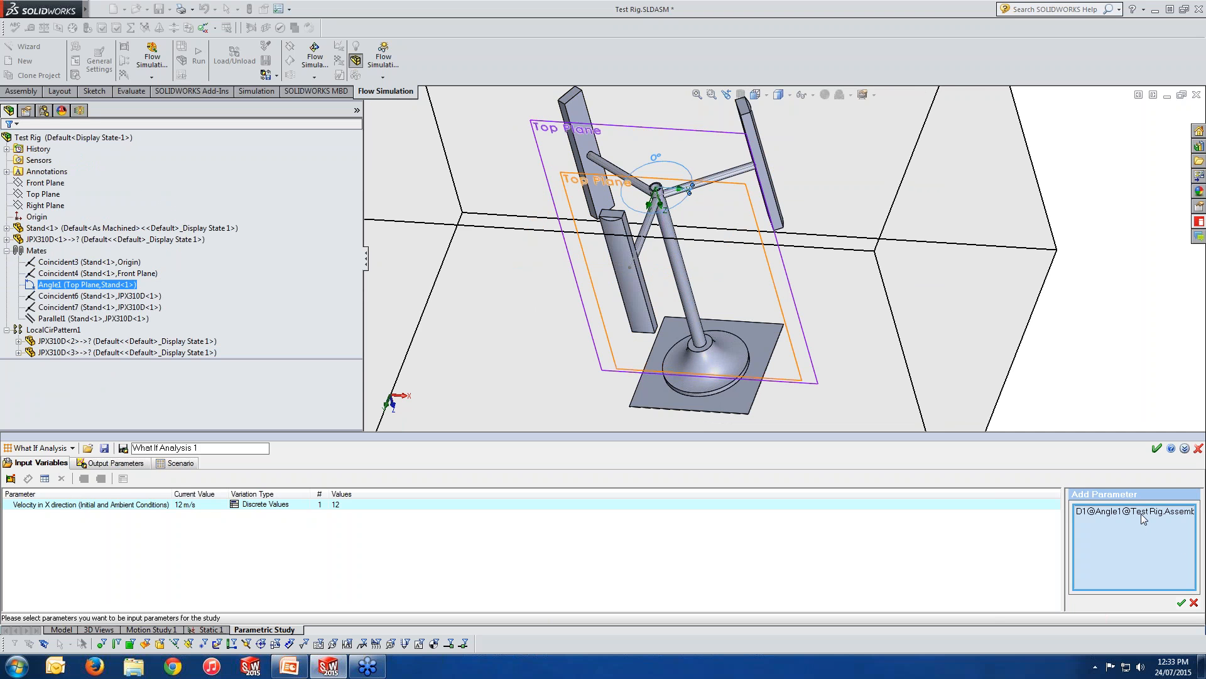
left_click(1182, 603)
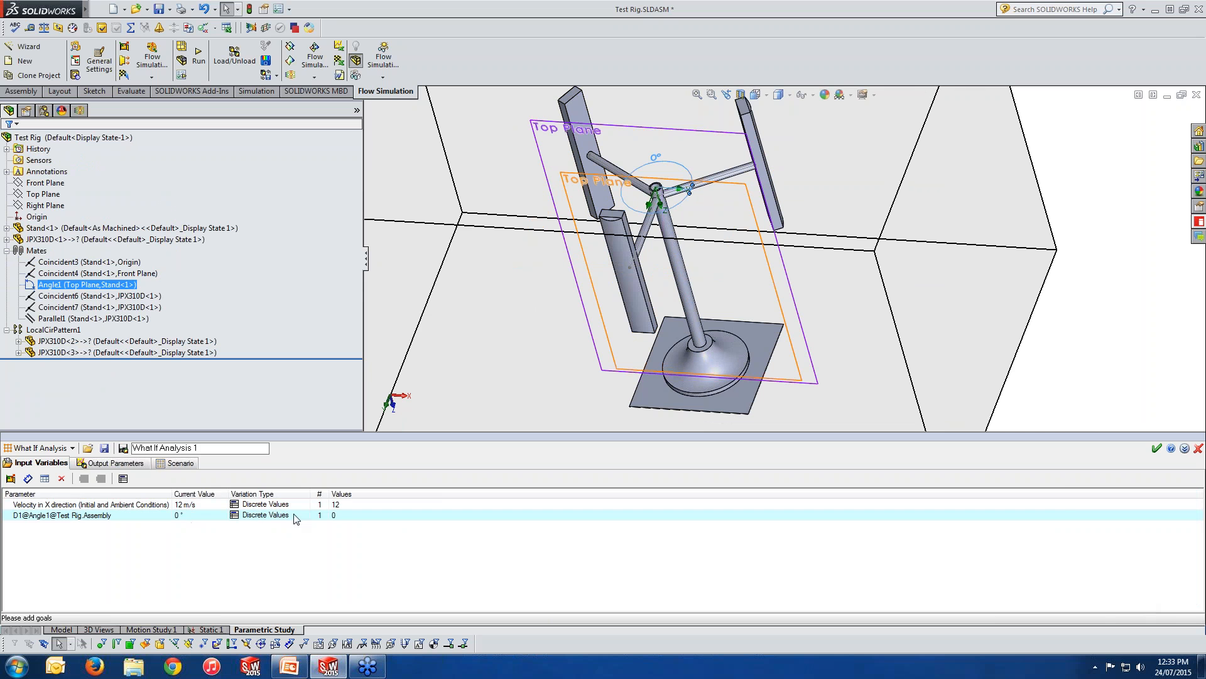
Vary the Angle1 input variable as a Range with Step from 0° to 90° in 15° steps.
left_click(345, 517)
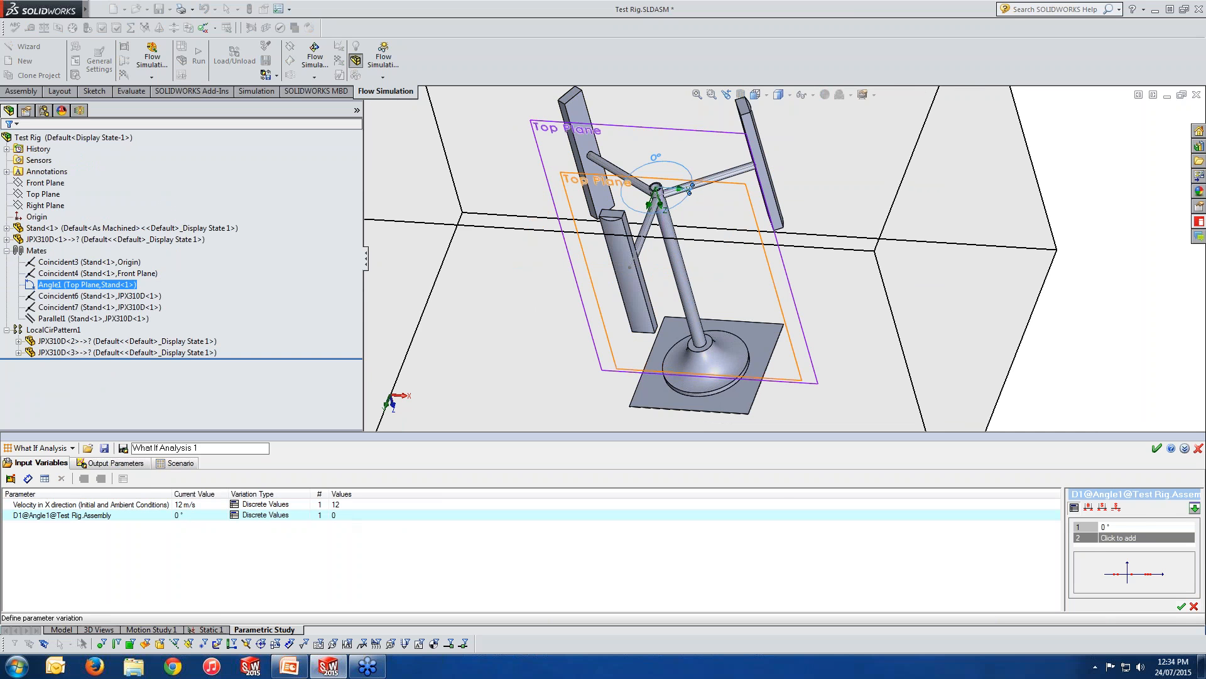
left_click(1103, 506)
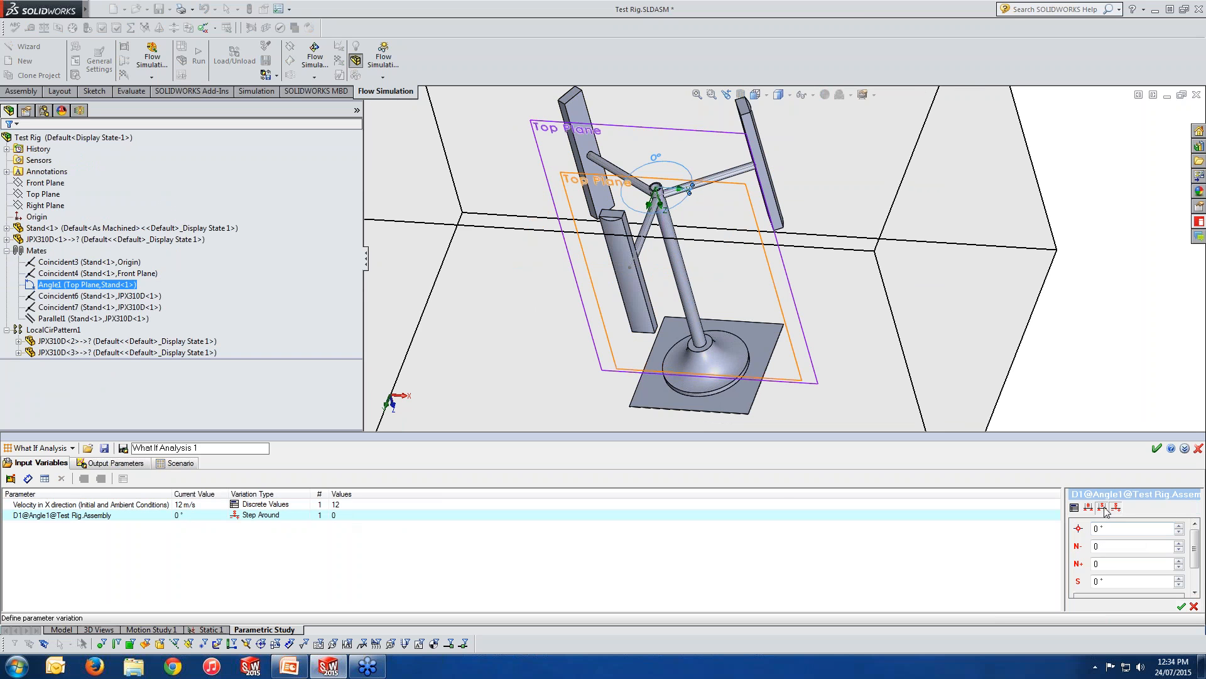
left_click(1103, 508)
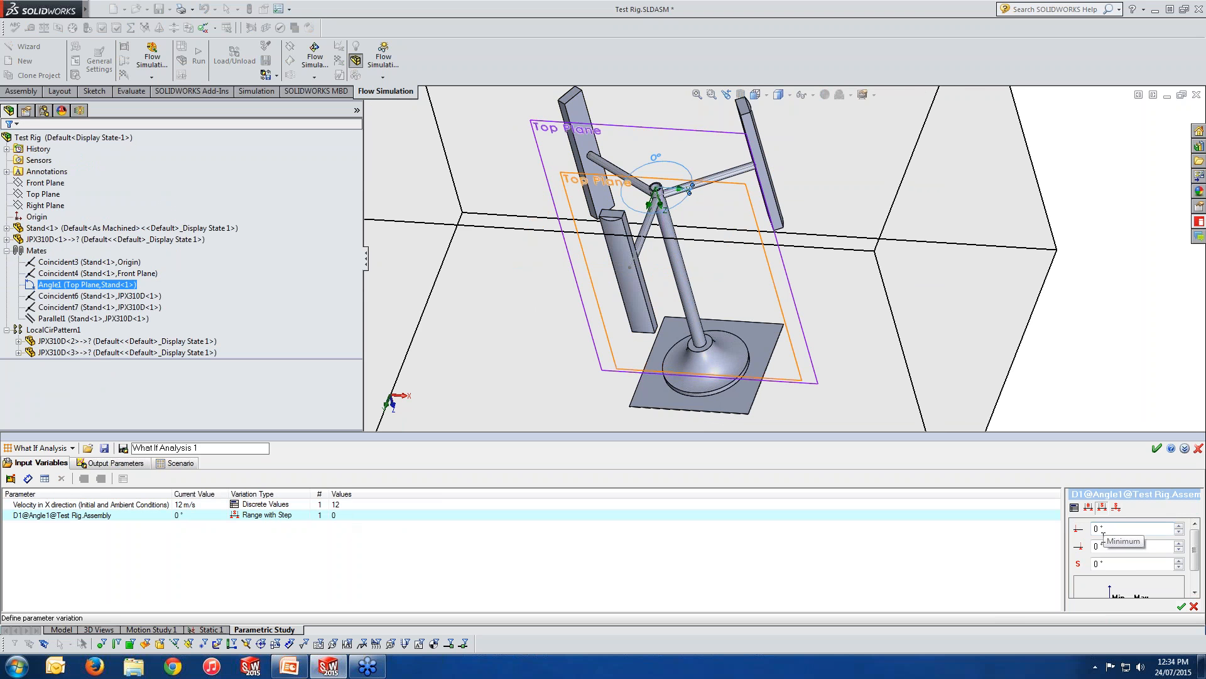
left_click(1114, 545)
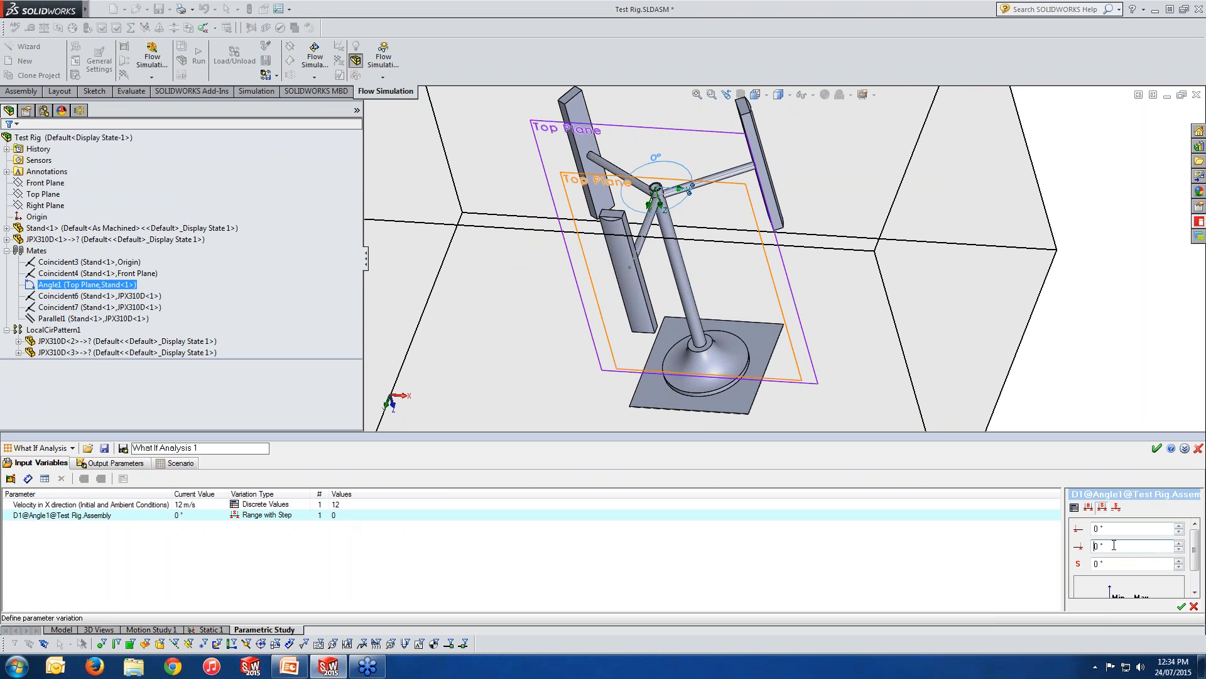
type("9")
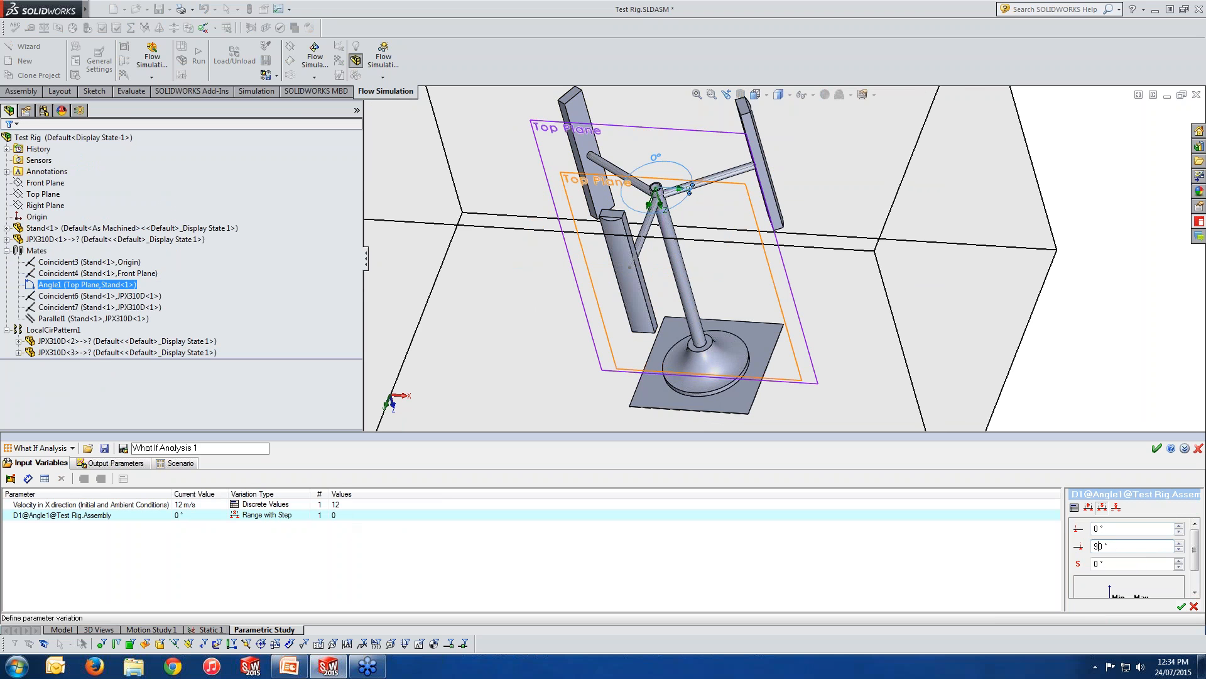
double_click(1094, 565)
type("15")
left_click(1181, 606)
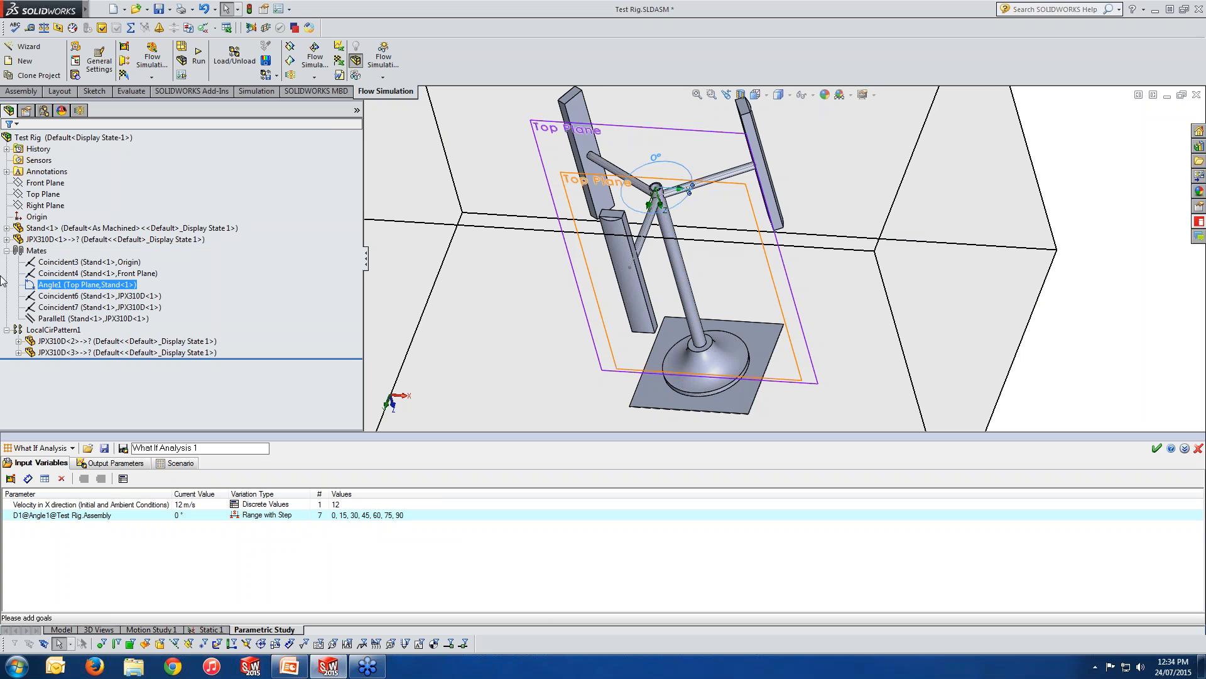
Add the goals SG Force 1, 2 and 3 and ESA 1, 2 and 3 as output parameters.
left_click(93, 469)
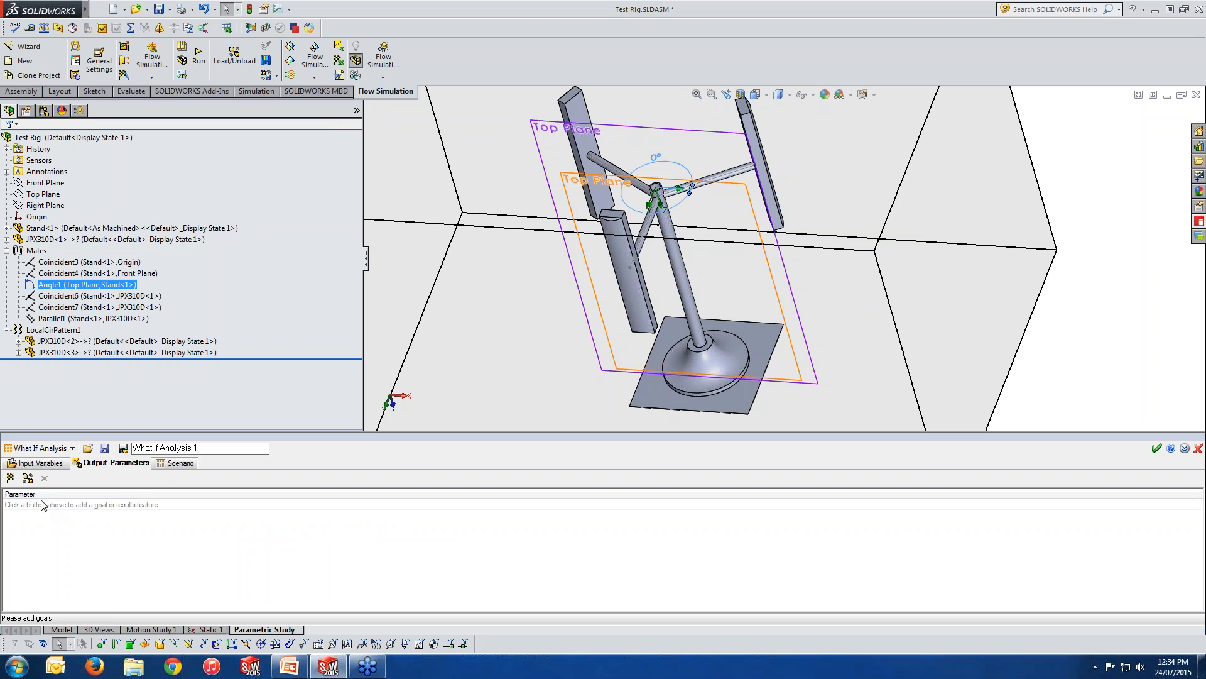
left_click(13, 479)
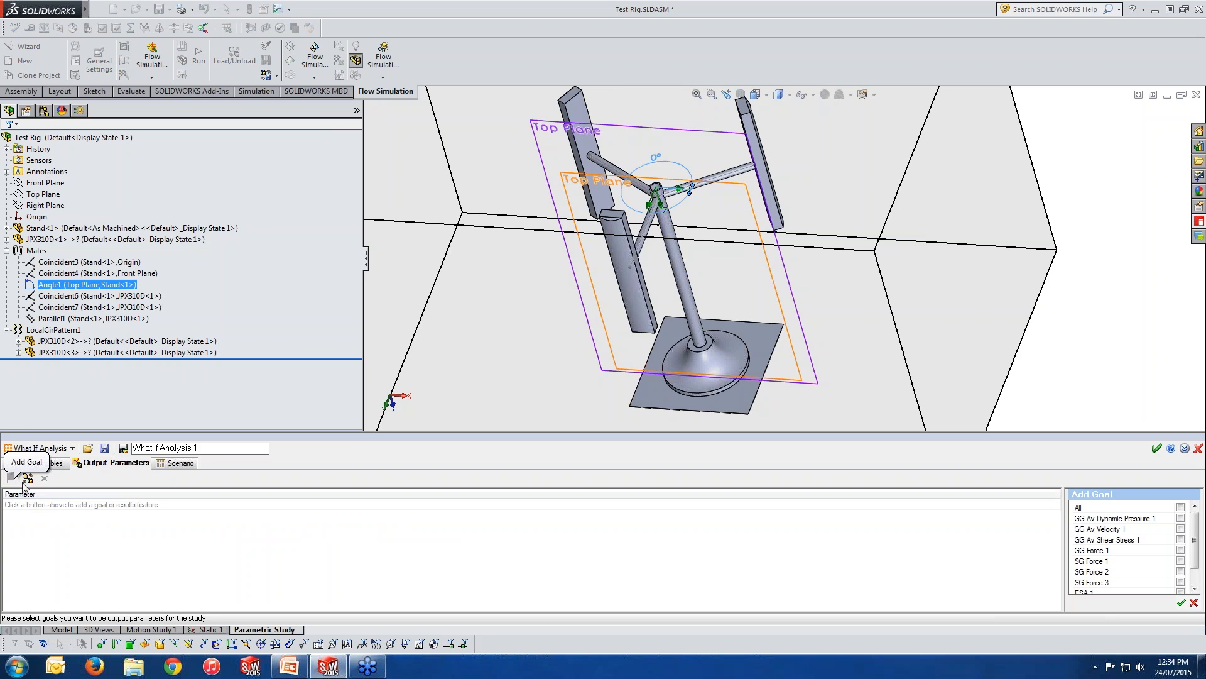
left_click_drag(1196, 539, 1195, 554)
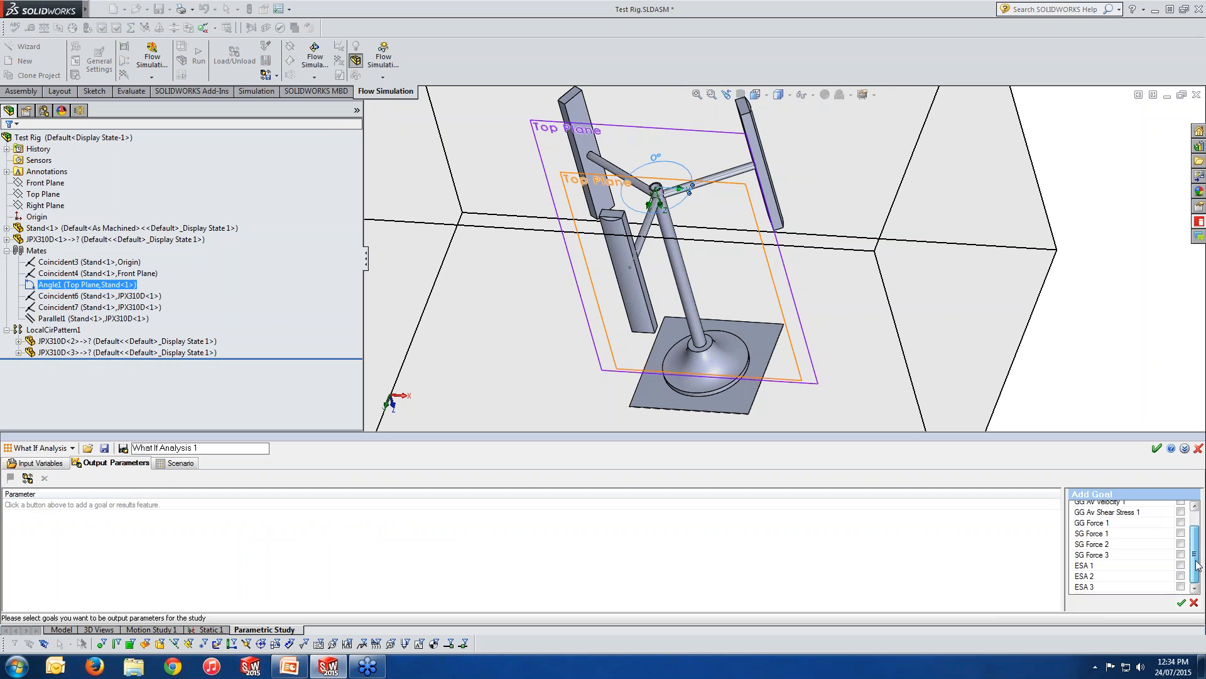
left_click(1180, 576)
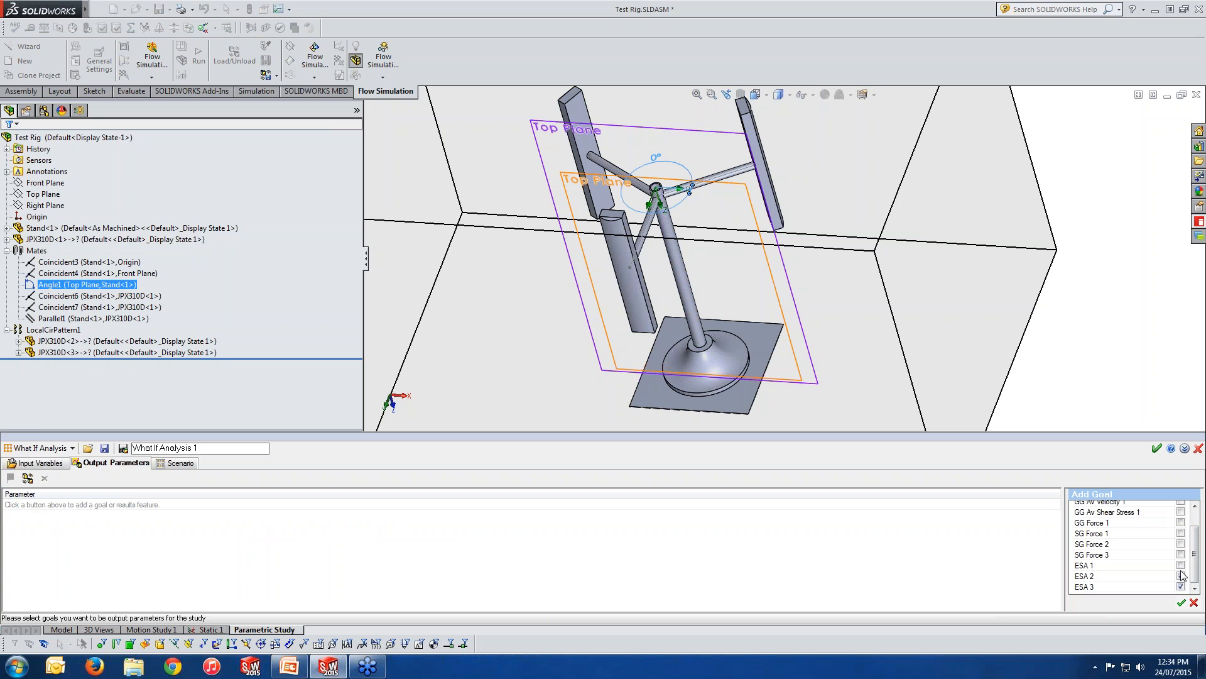
left_click(1181, 565)
left_click(1181, 554)
left_click(1181, 544)
left_click(1181, 602)
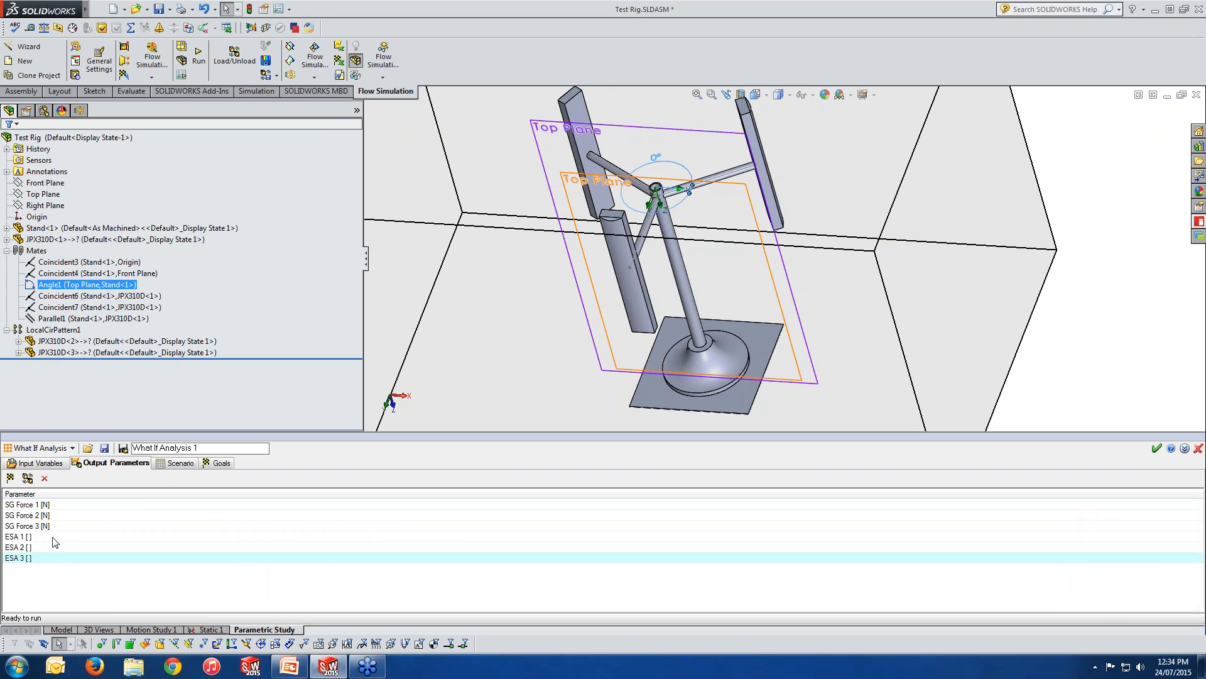
Add the cut plots to the study's output results and display the scenario table of design points.
left_click(27, 478)
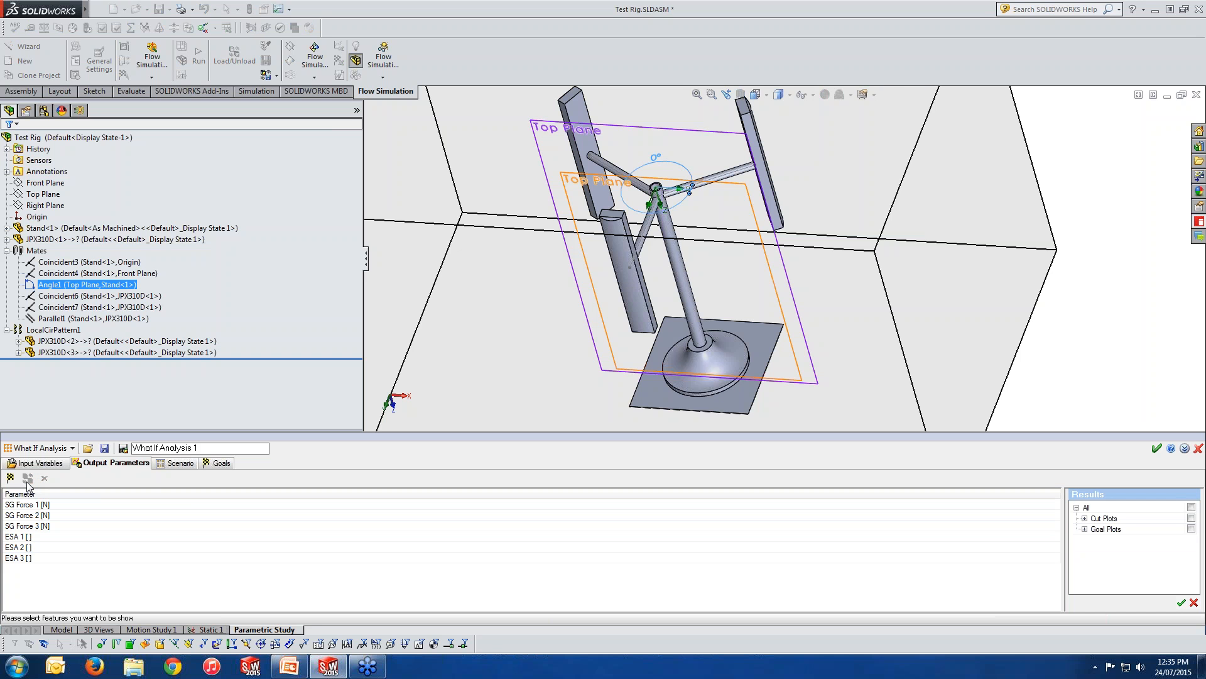
left_click(1192, 518)
left_click(1180, 603)
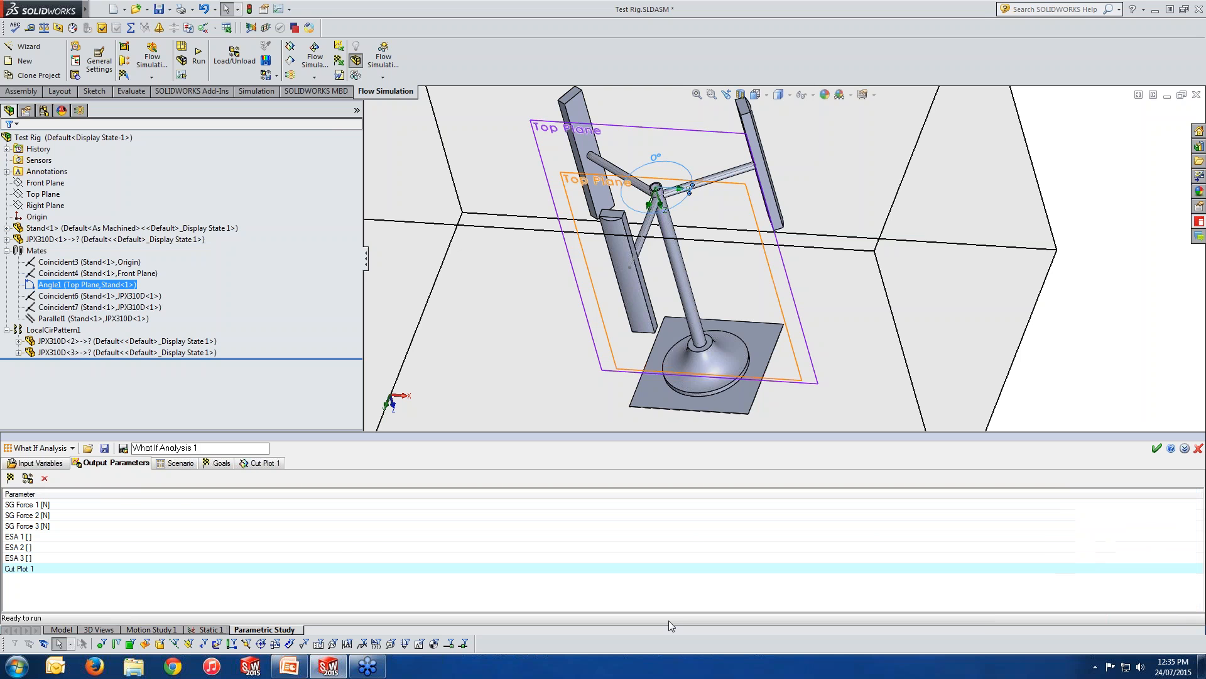
left_click(176, 463)
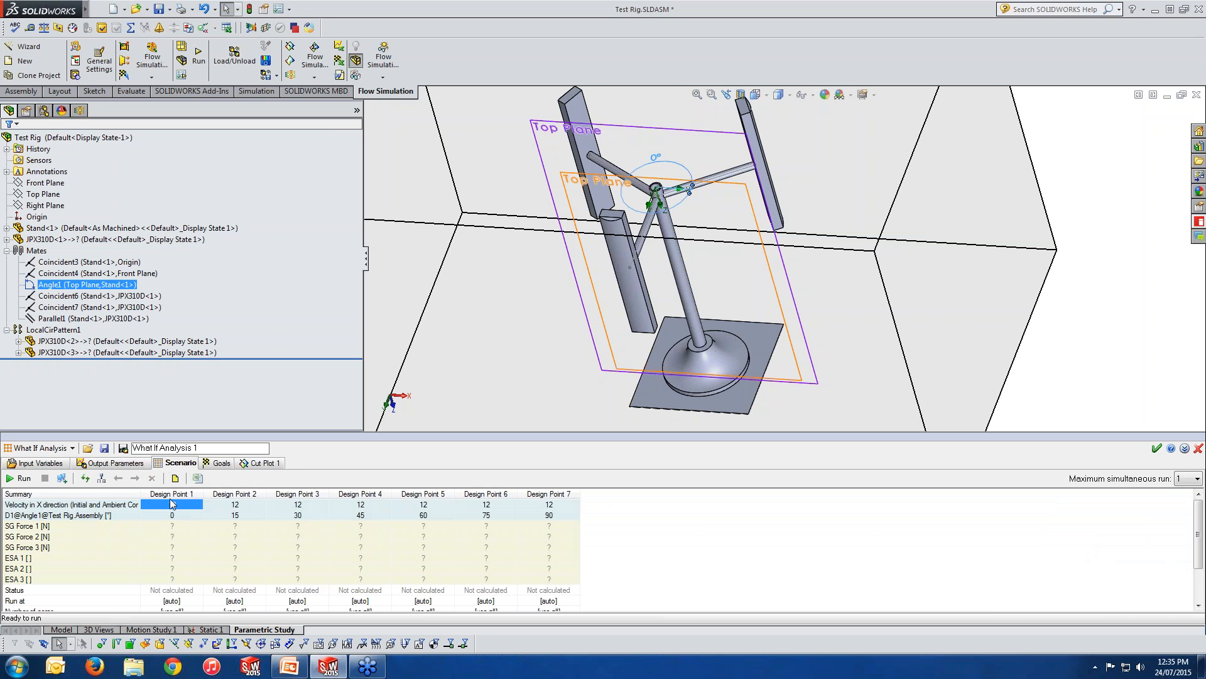
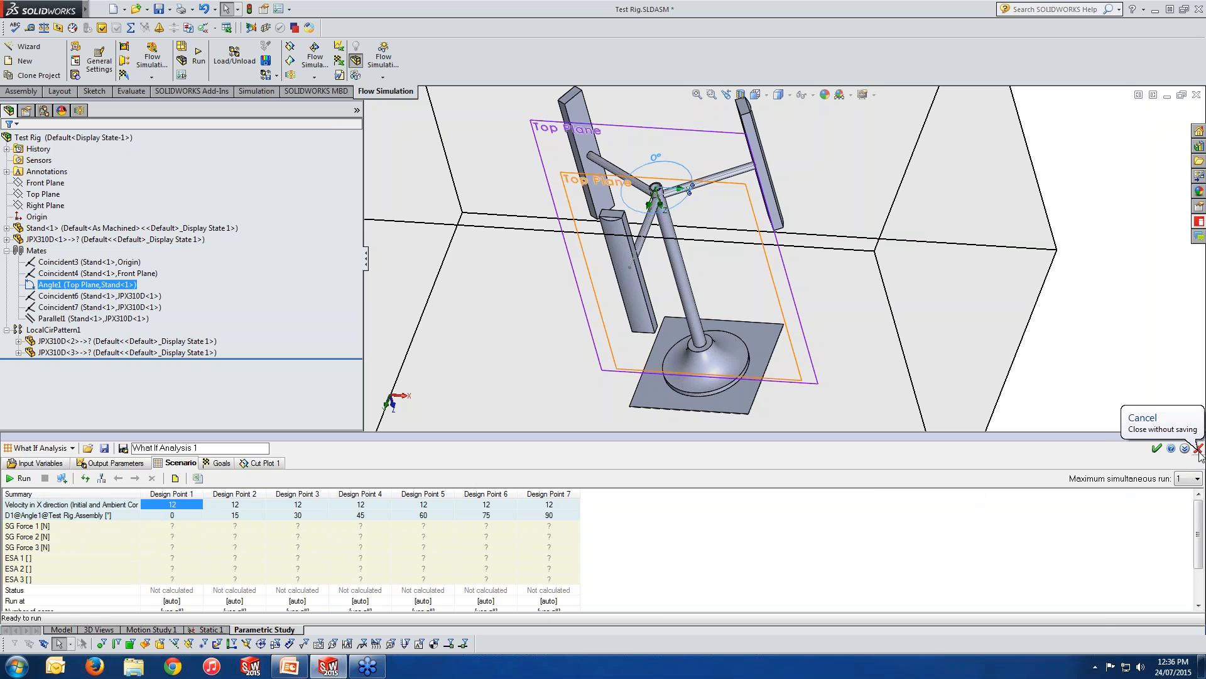
Close the What If Analysis 1 study without saving and open the existing Attack Ang parametric study.
left_click(1198, 449)
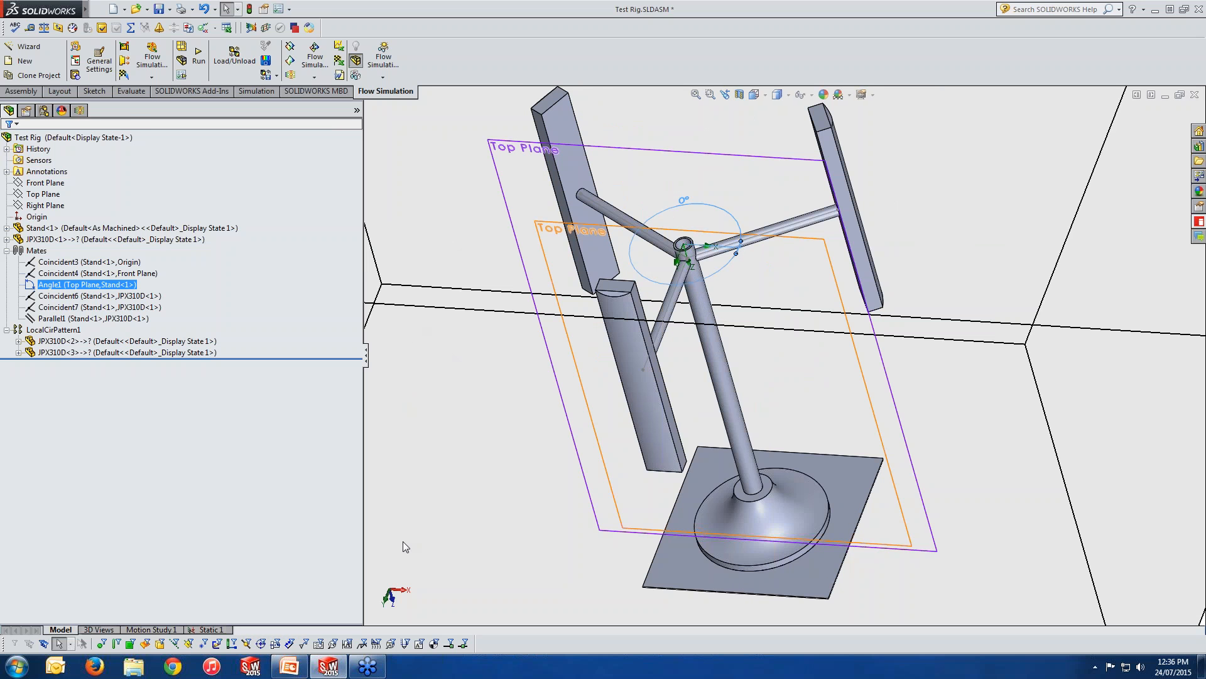
left_click(78, 110)
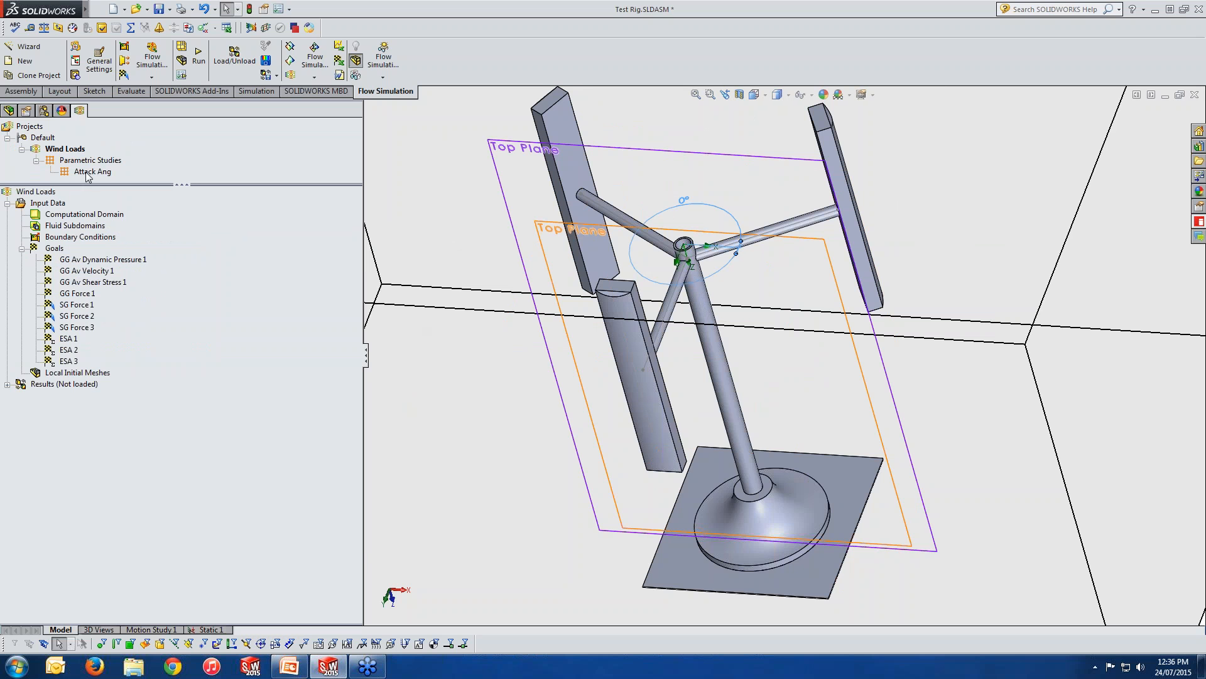
double_click(88, 172)
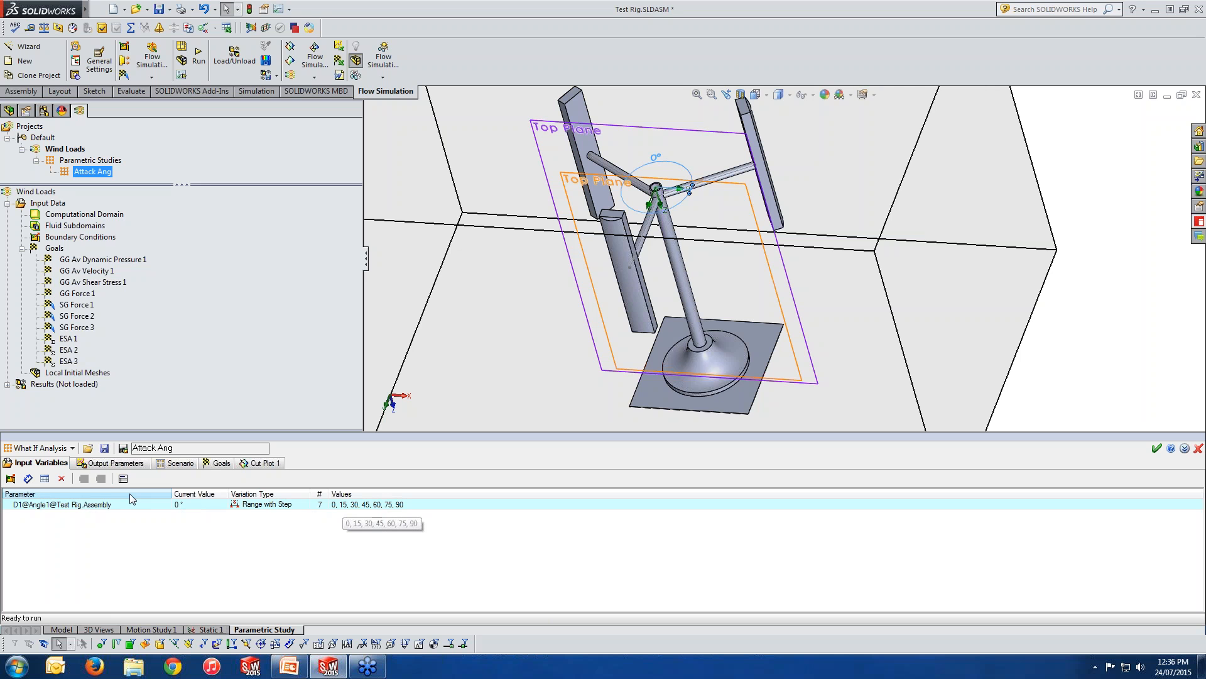
Review the Attack Ang study's output parameters, the scenario table of design points and the goal charts.
left_click(122, 464)
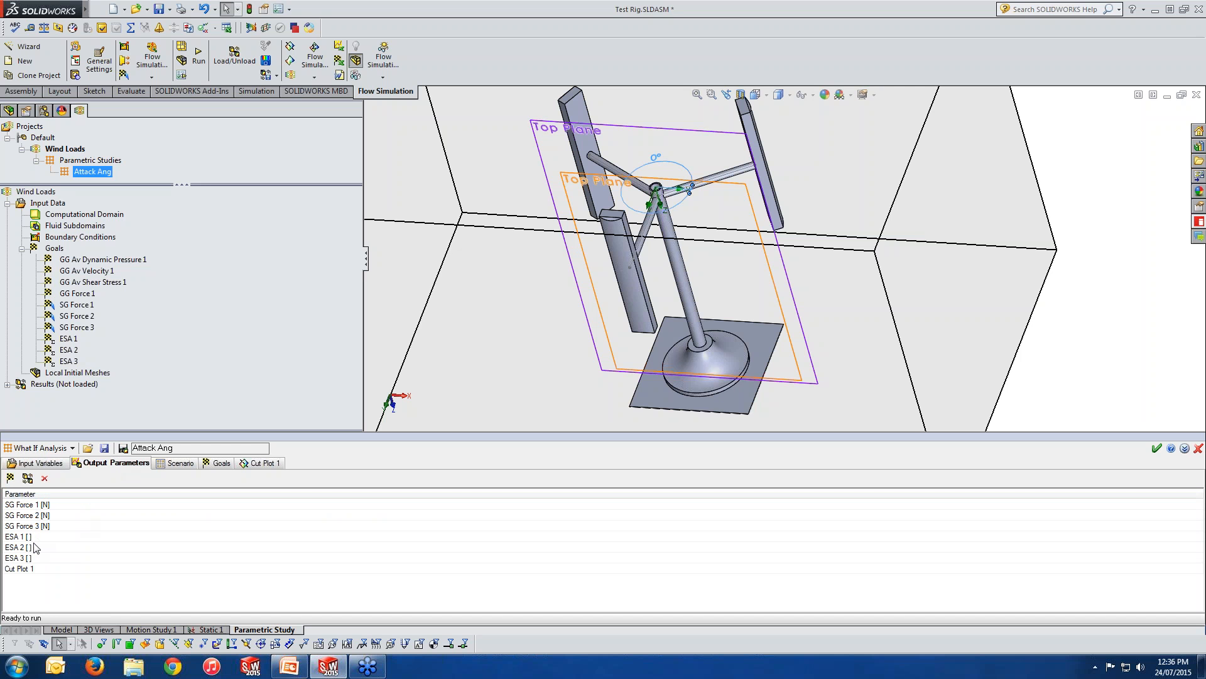
left_click(181, 463)
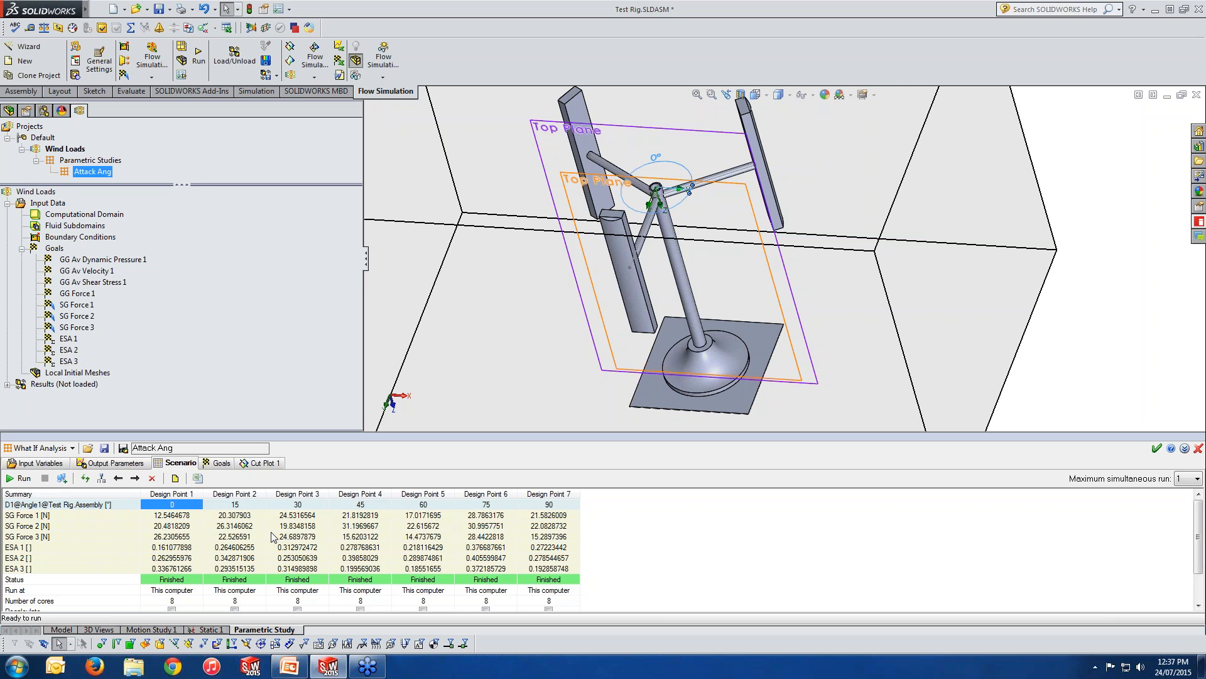
left_click(221, 464)
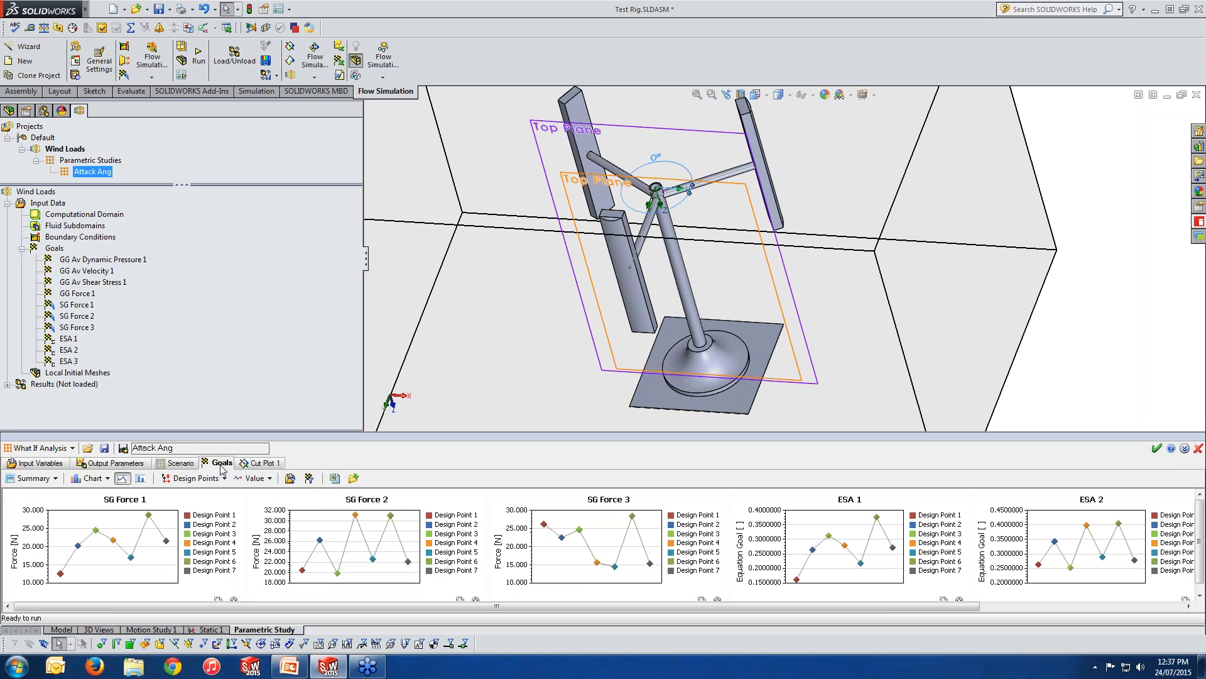
Compare the History and Summary views of the goal charts, then look through the summary charts for SG Force and ESA.
left_click(47, 480)
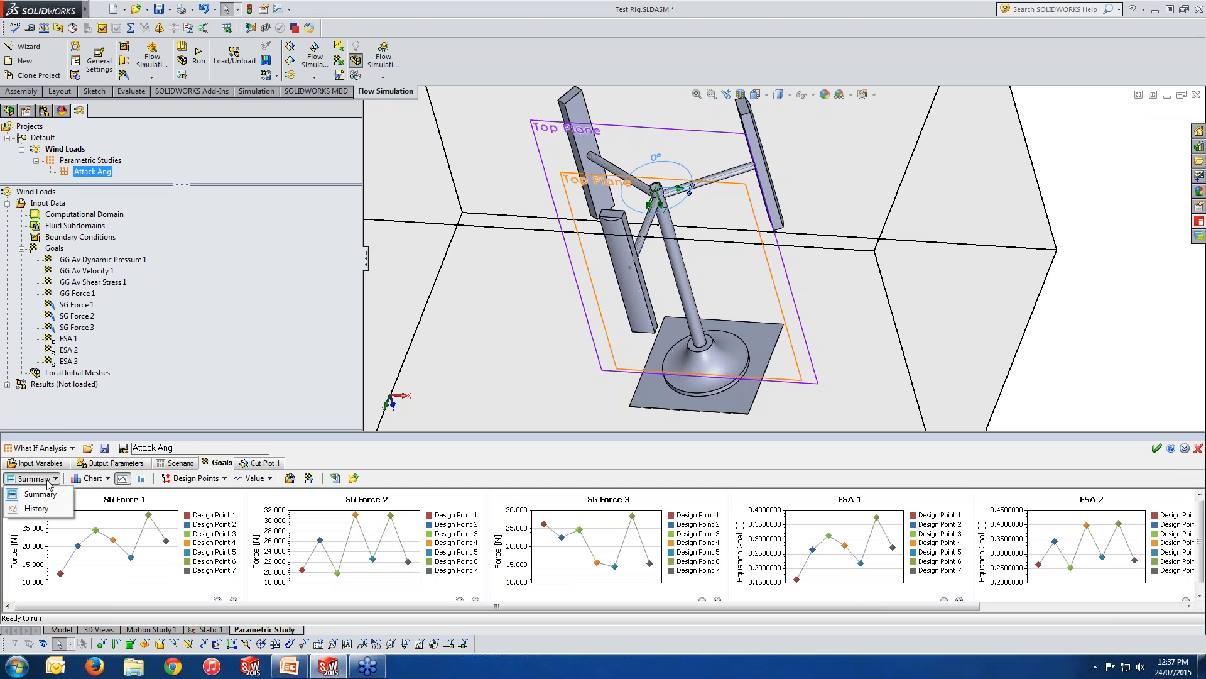
left_click(46, 508)
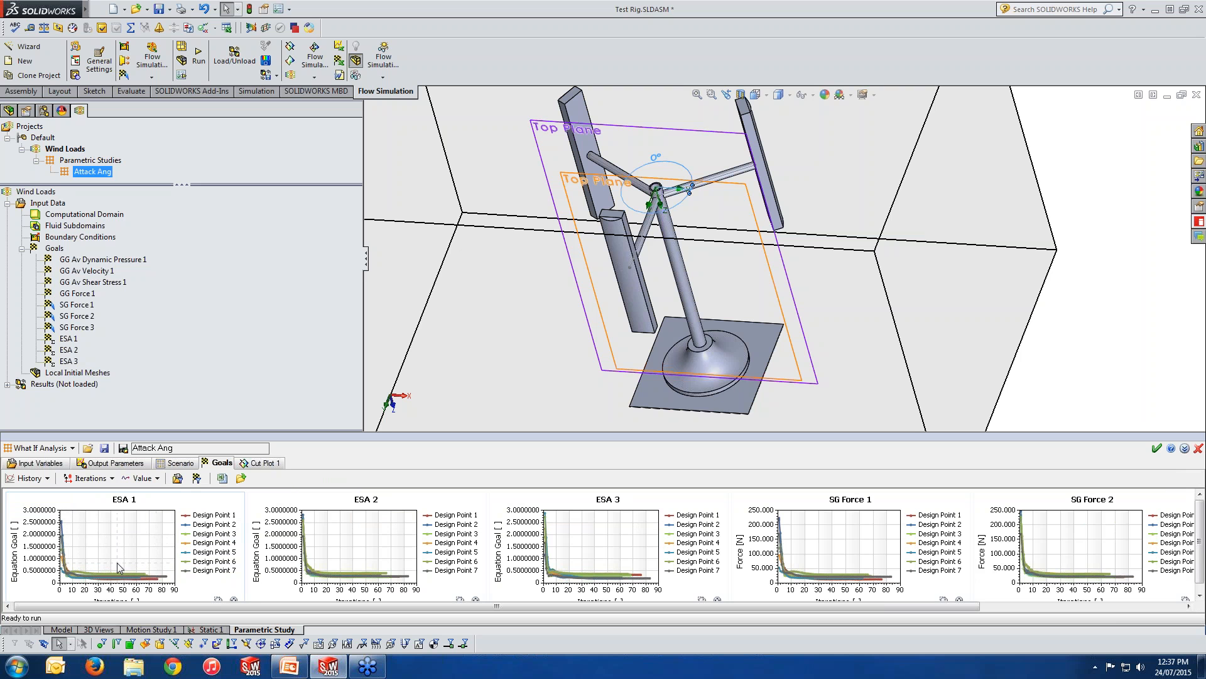
left_click(44, 478)
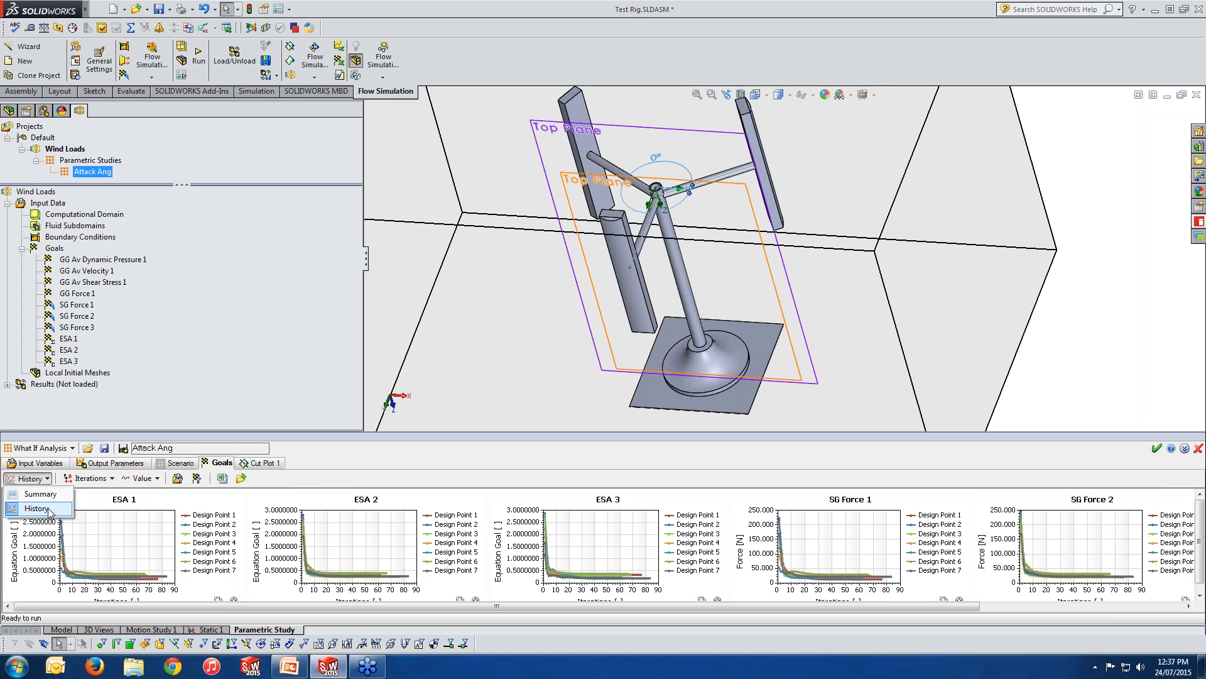
left_click(49, 512)
left_click(28, 478)
left_click(51, 494)
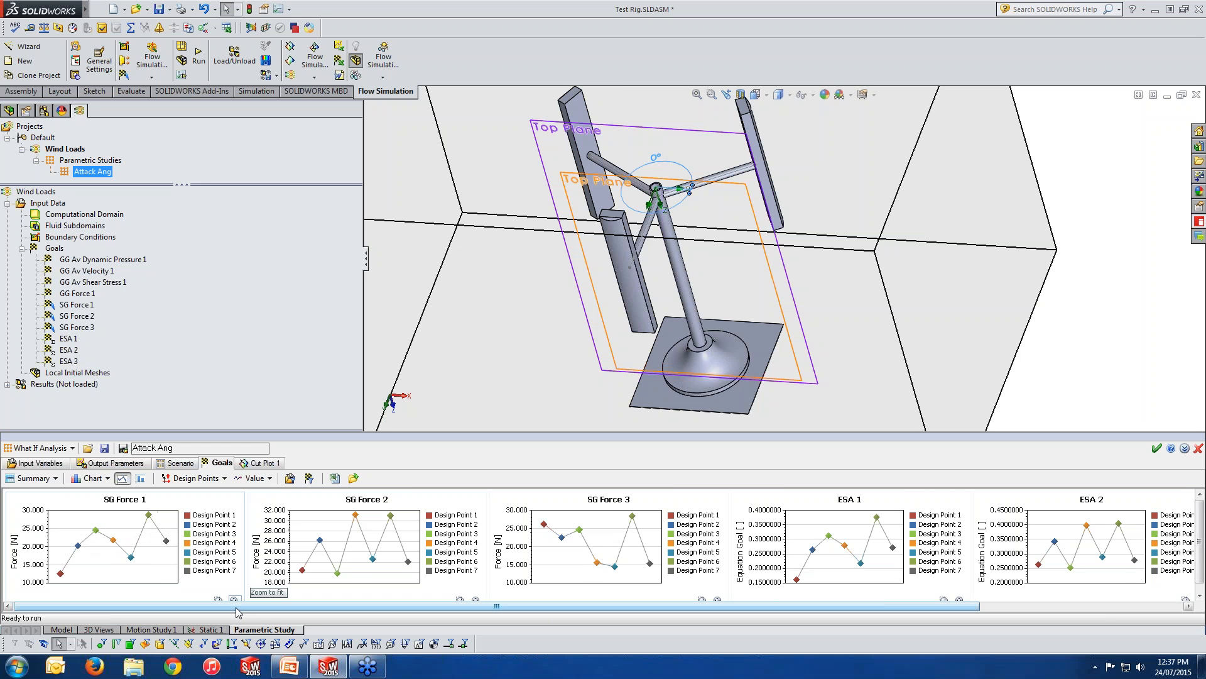
left_click_drag(249, 606, 202, 611)
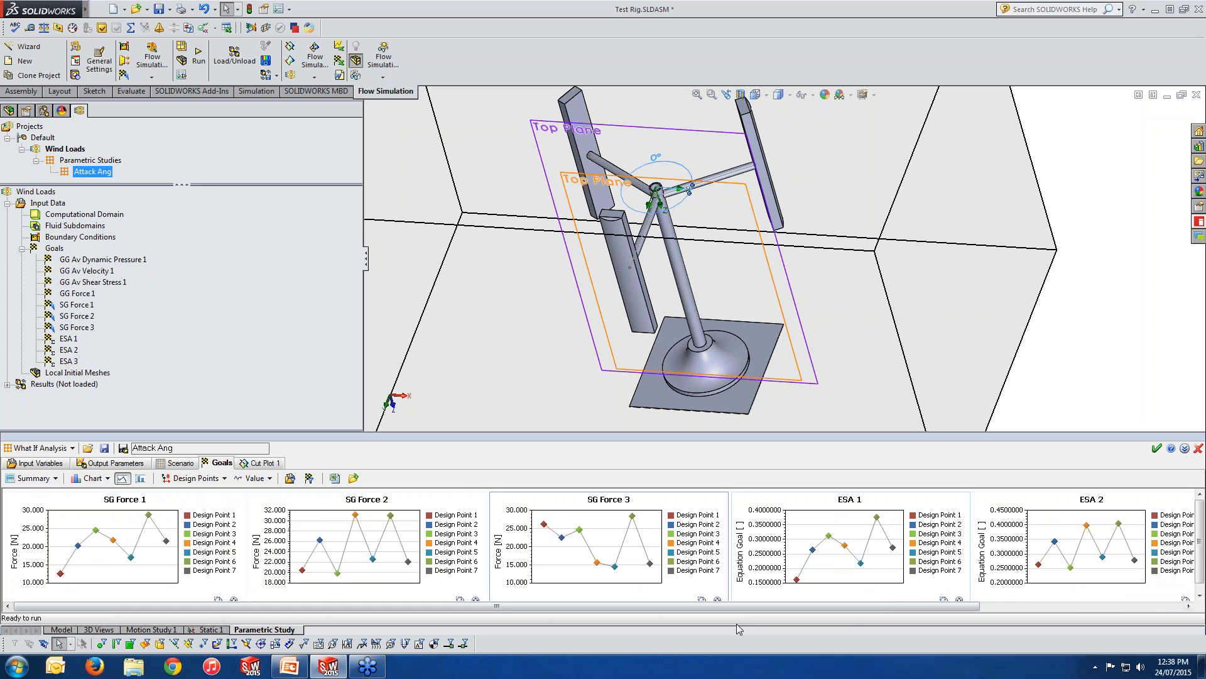
mouse_move(769, 608)
left_mouse_down()
mouse_move(1005, 609)
mouse_move(780, 610)
left_mouse_up()
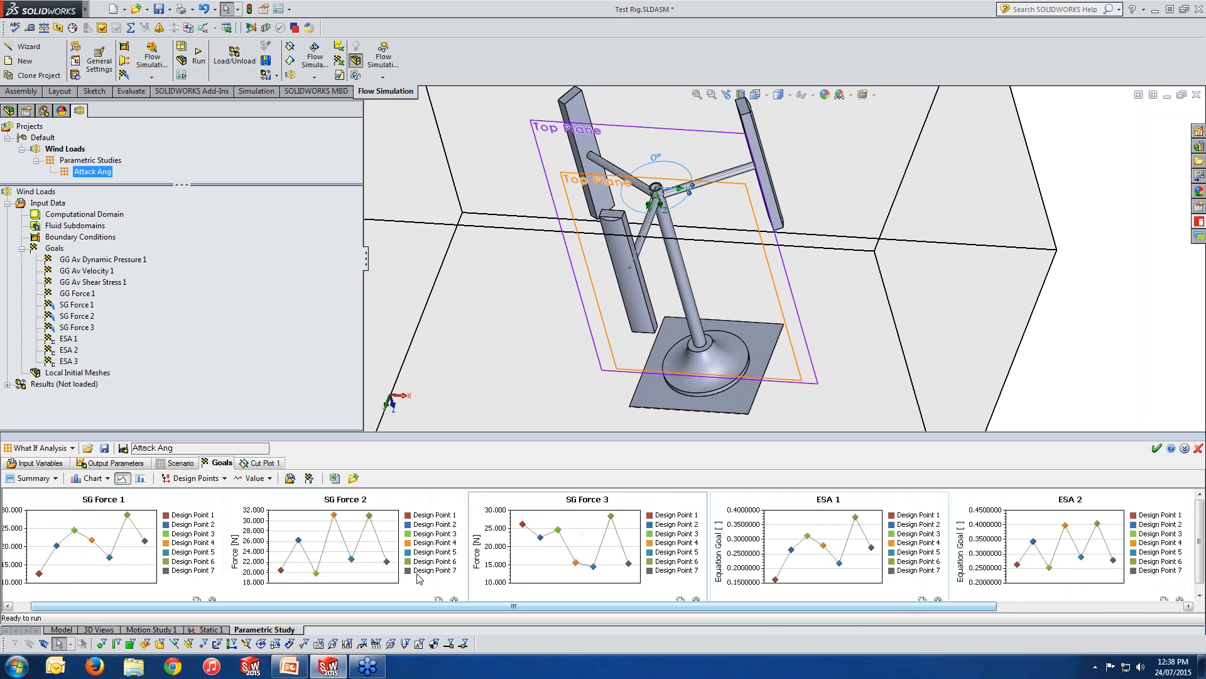
View the Cut Plot 1 images of Design Point 1 (0°) and Design Point 2 (15°) at full size.
left_click(264, 463)
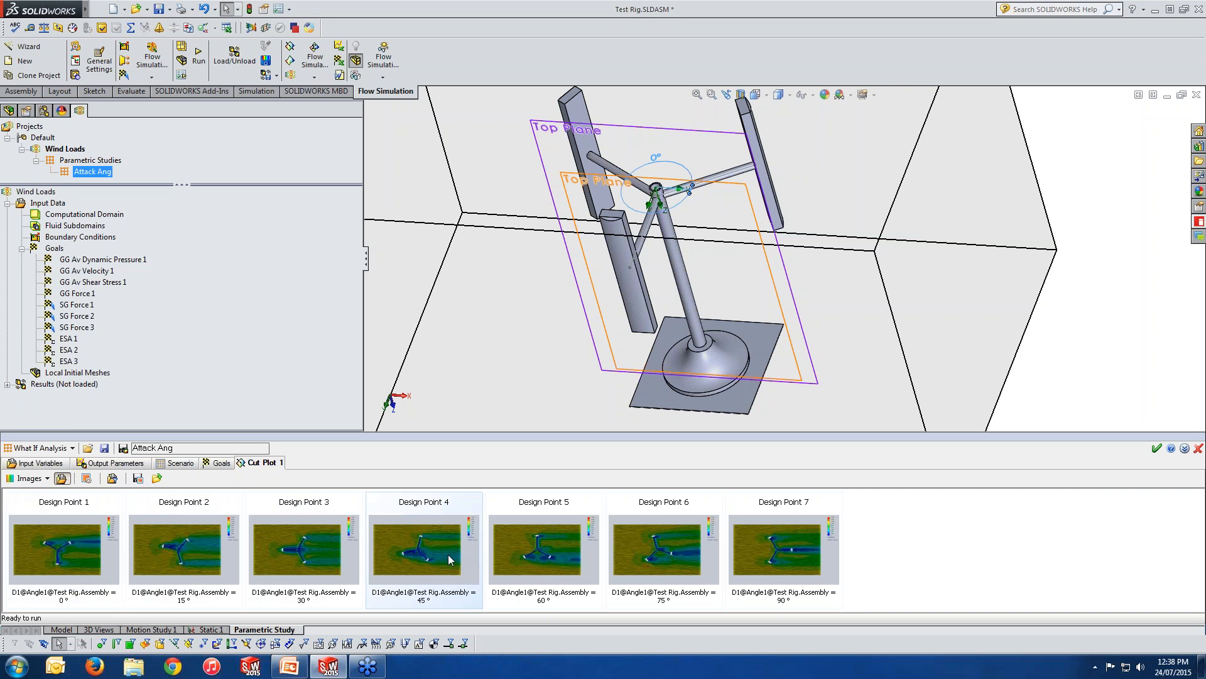
double_click(78, 563)
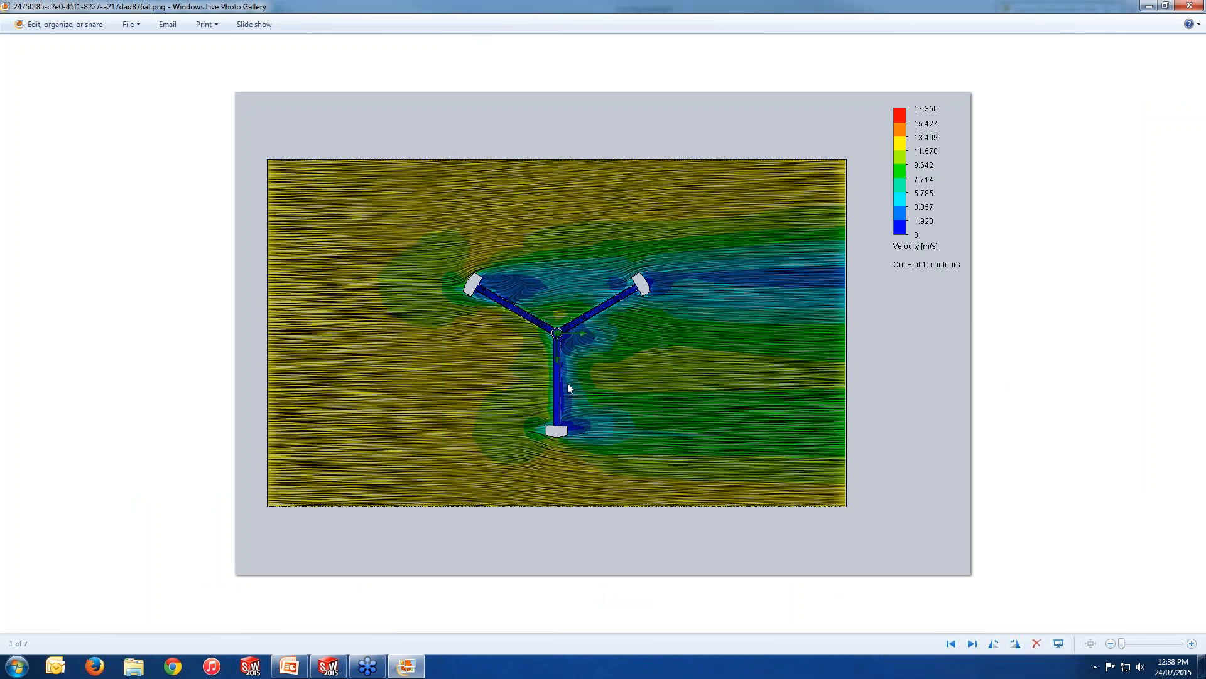
left_click(1190, 6)
double_click(181, 564)
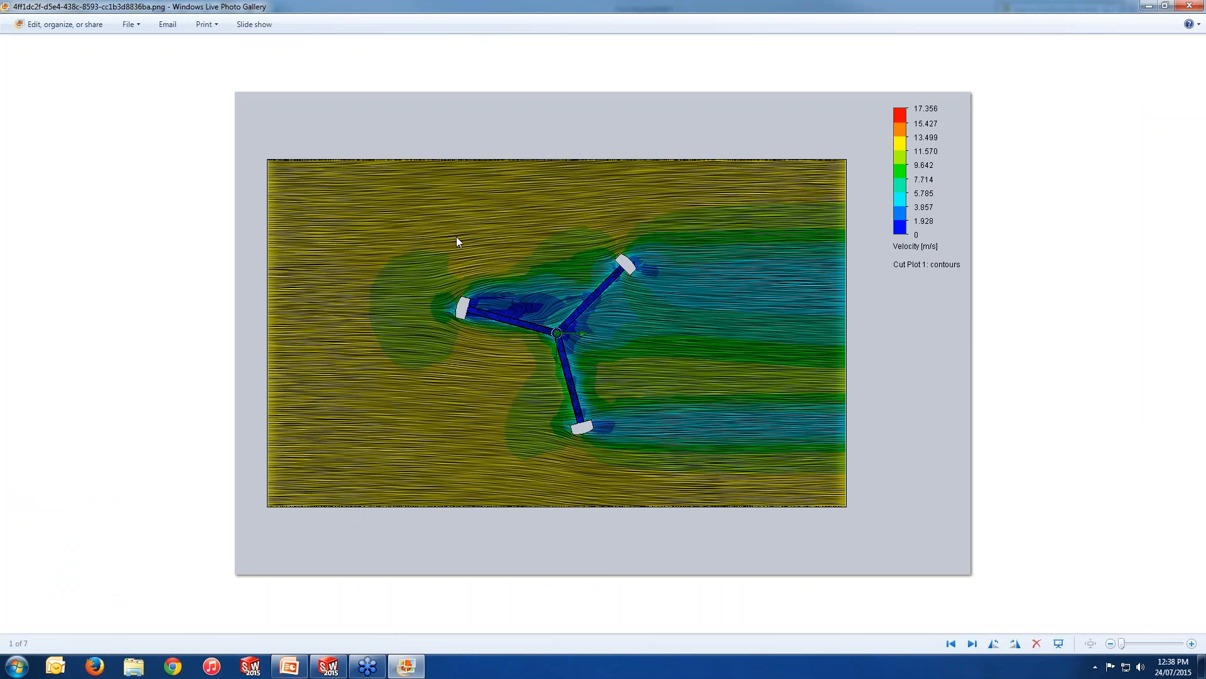
left_click(1182, 8)
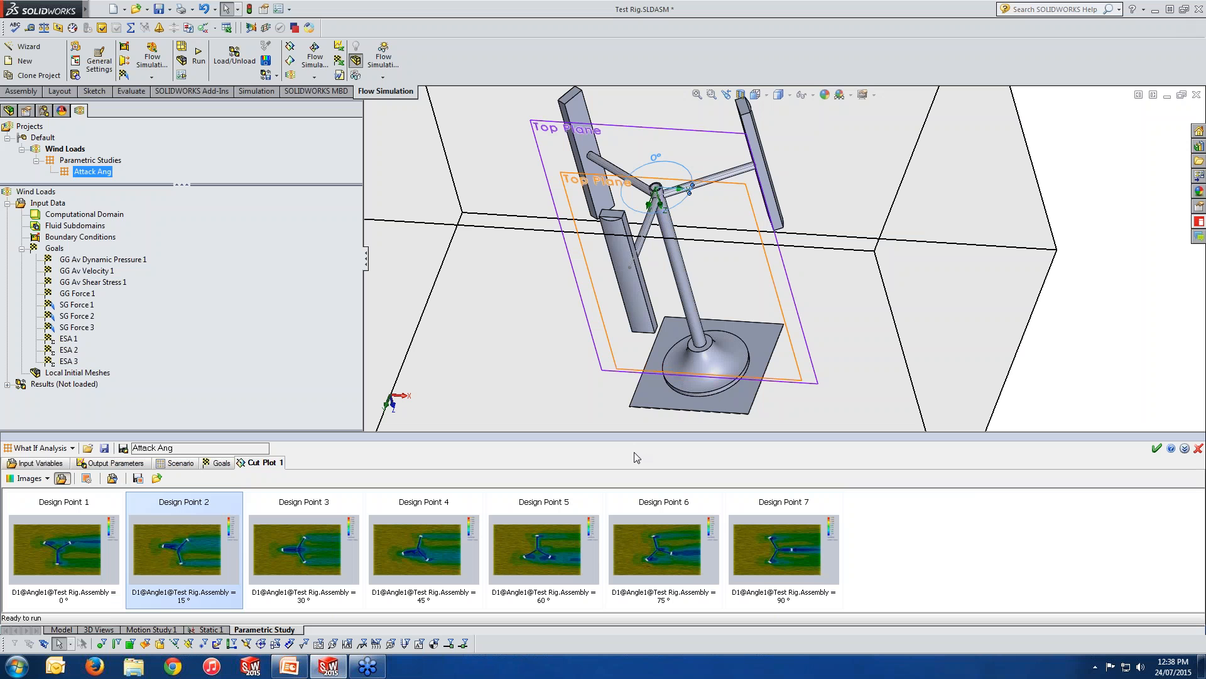
Close the Attack Ang study without saving, then load the Wind Loads results and expand them.
left_click(220, 463)
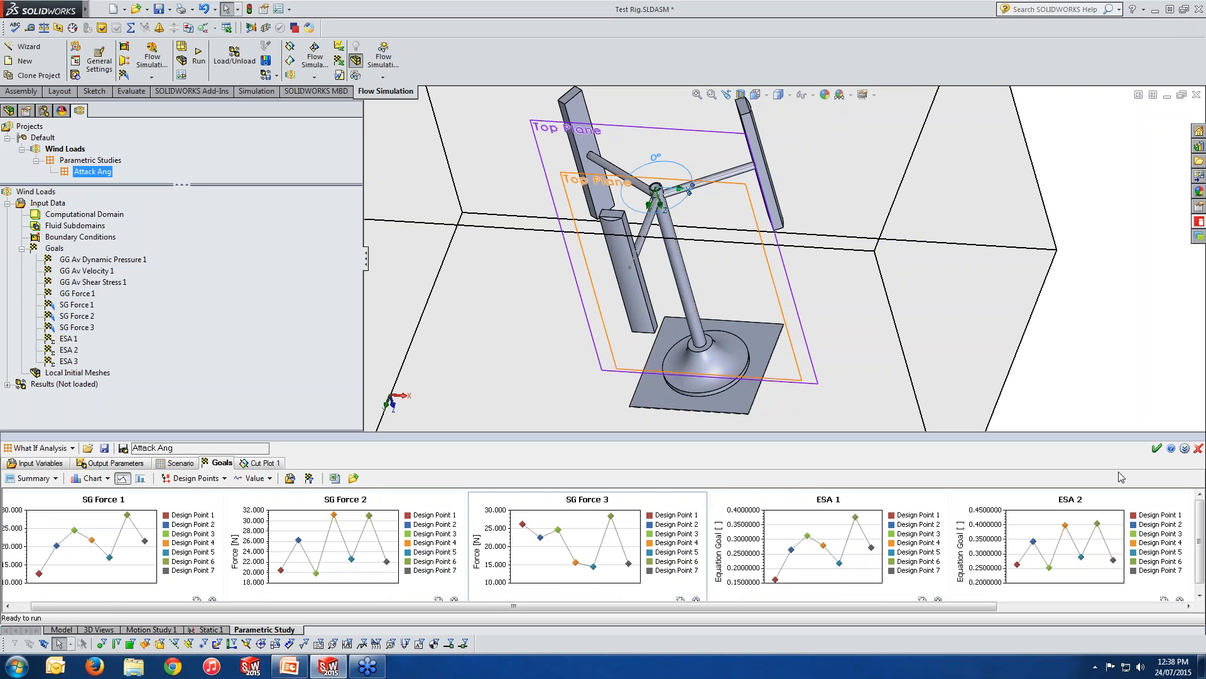
left_click(1199, 449)
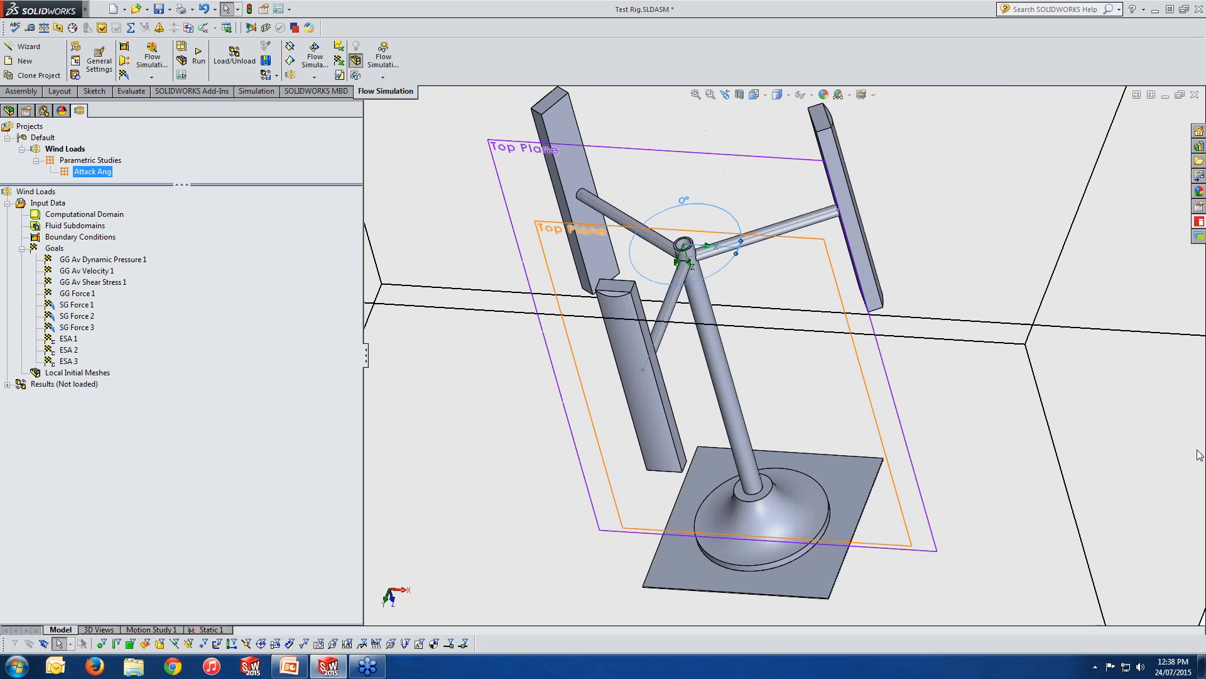
right_click(70, 383)
left_click(82, 393)
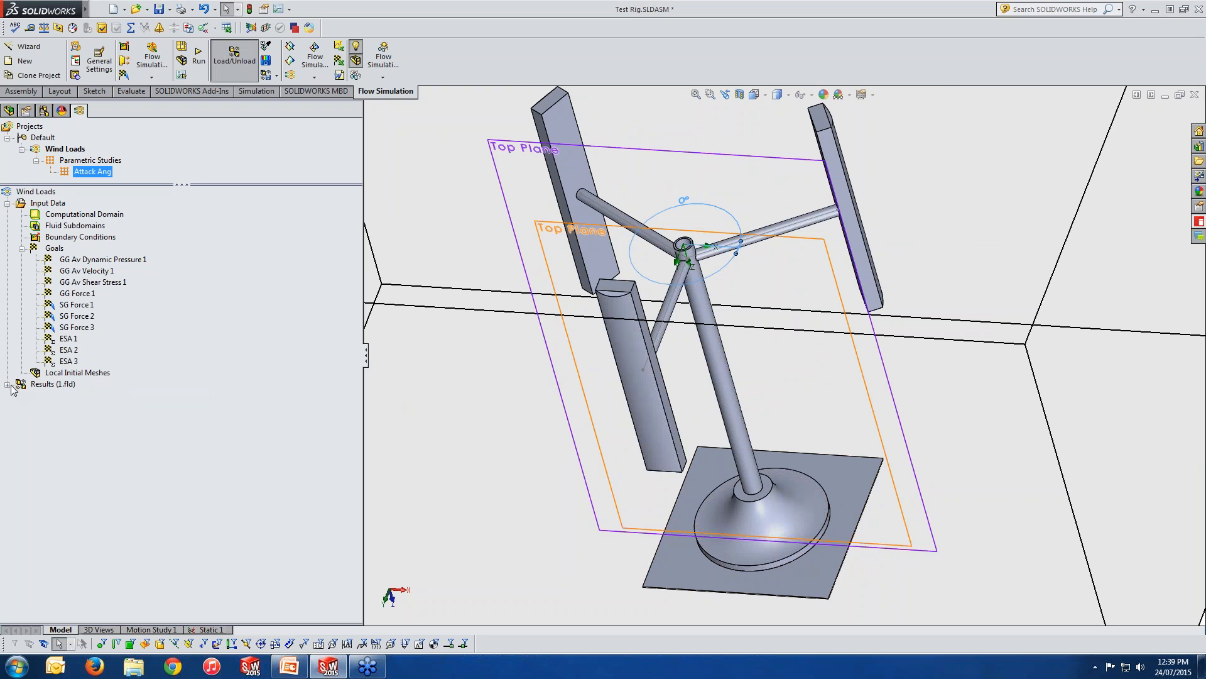
left_click(7, 203)
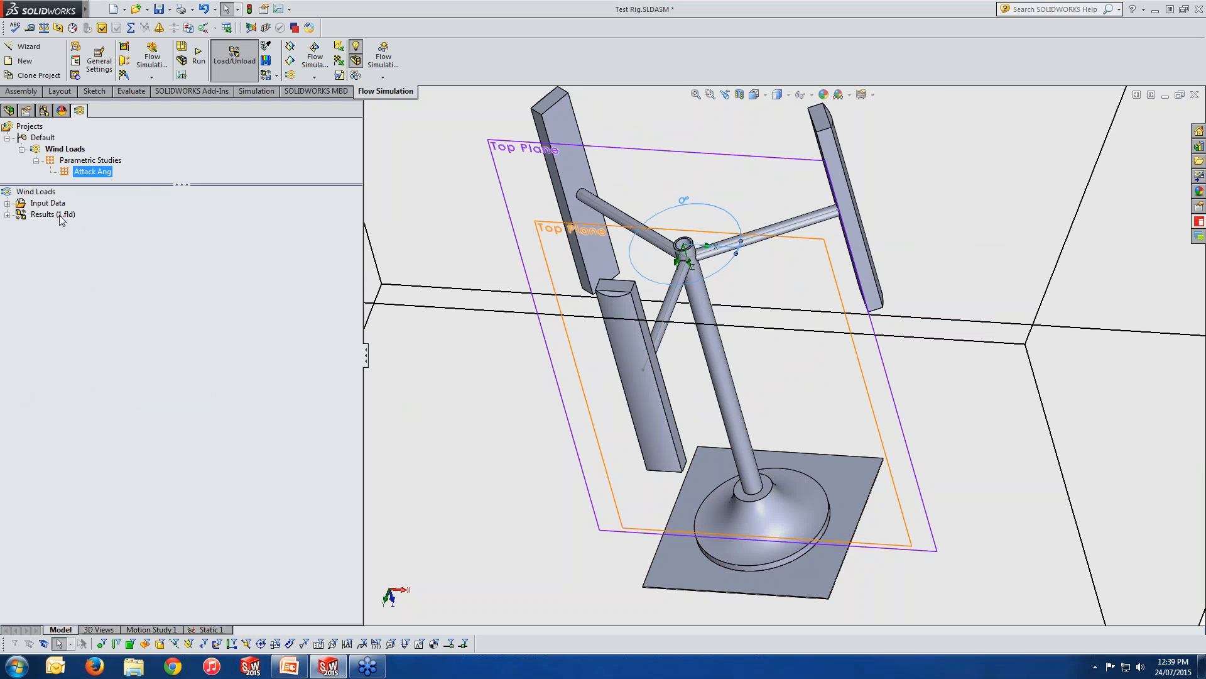
left_click(7, 215)
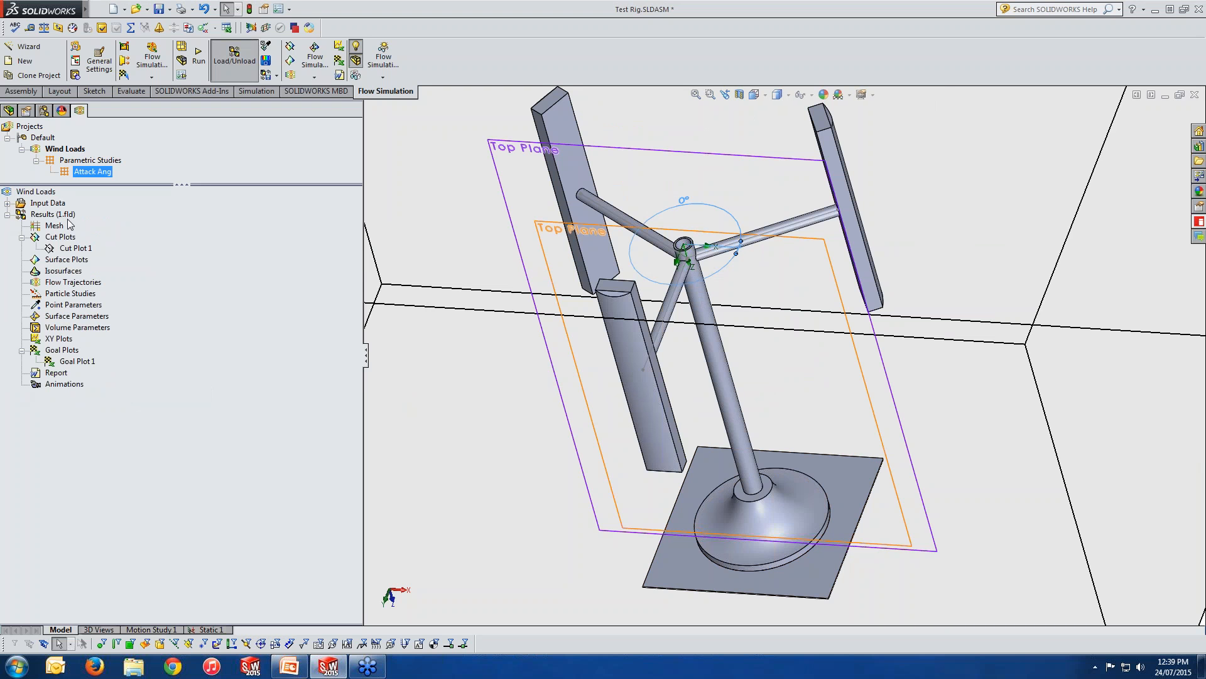
Try a cut plot on the Front Plane with Velocity contours and streamlines, and preview it from above.
left_click(55, 241)
right_click(56, 241)
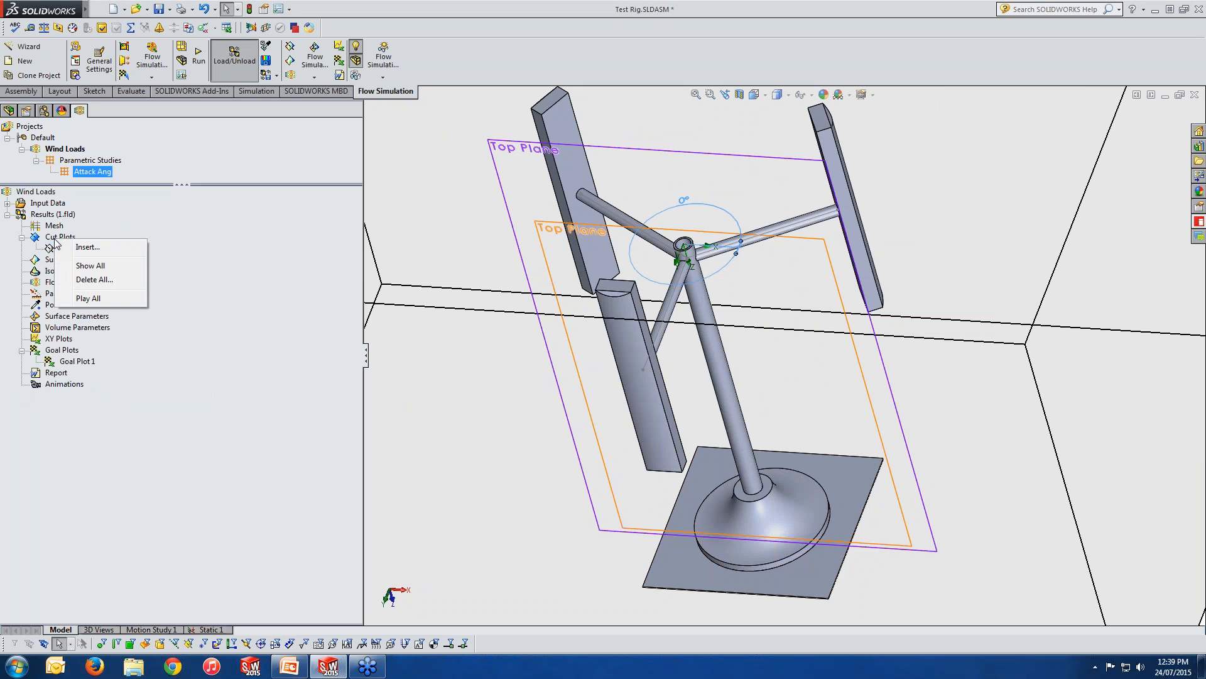
left_click(83, 247)
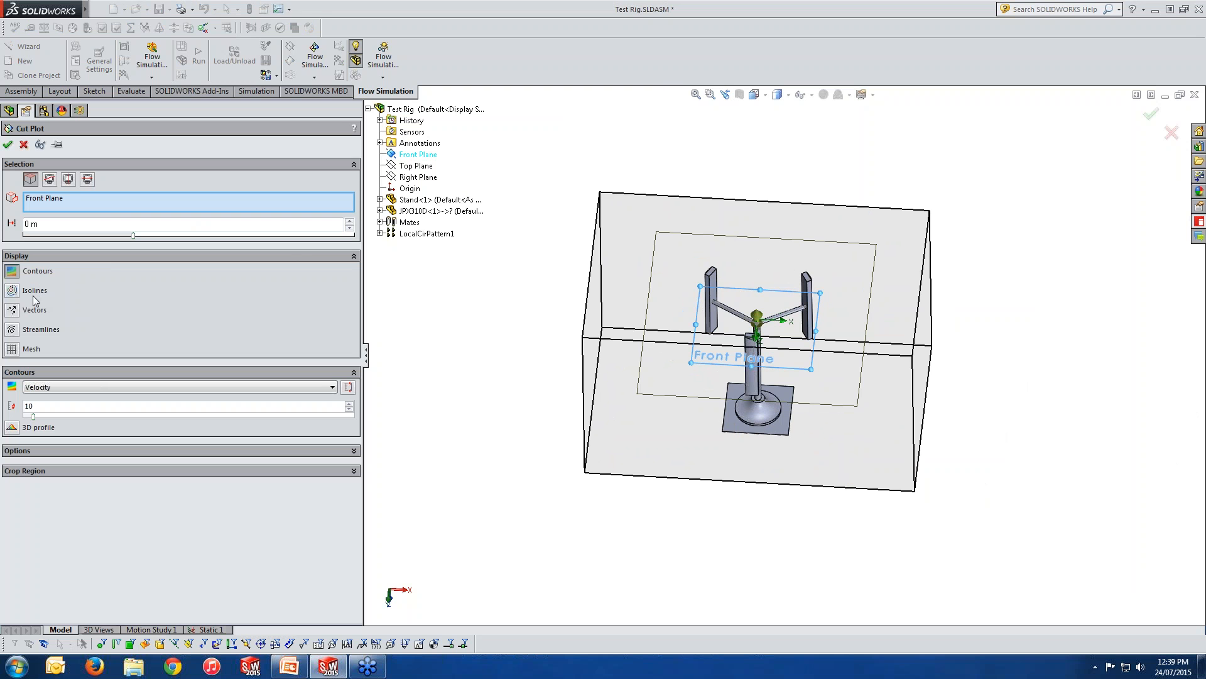
left_click(12, 331)
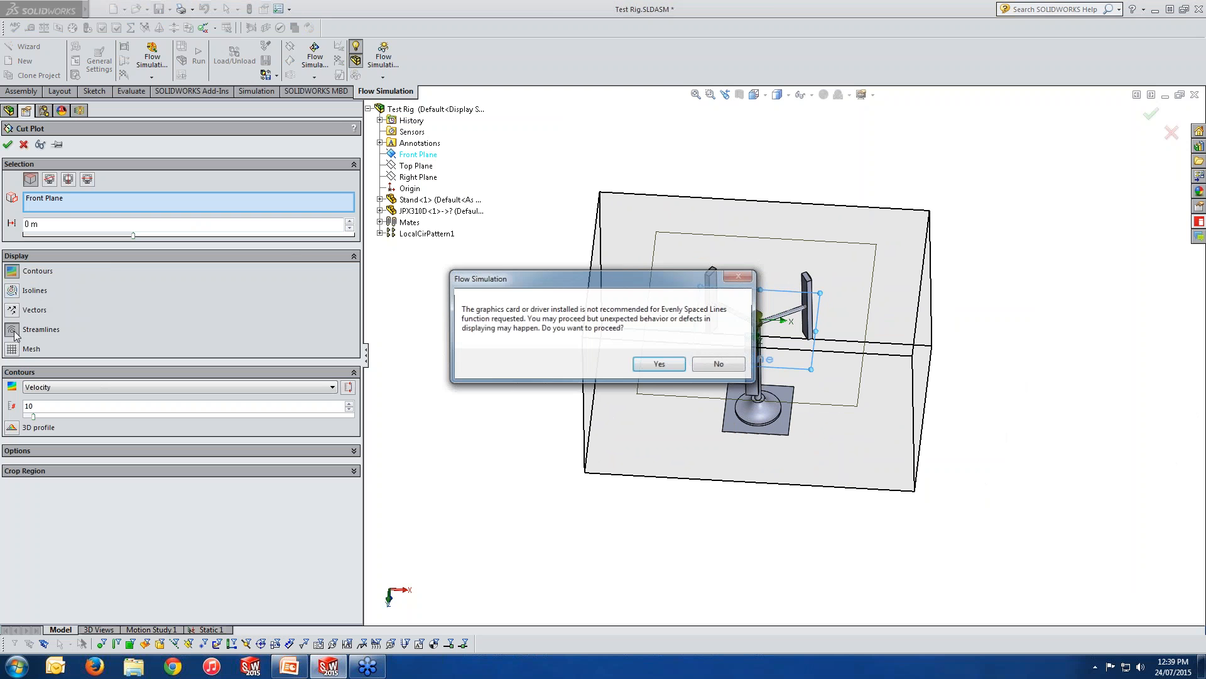
left_click(659, 366)
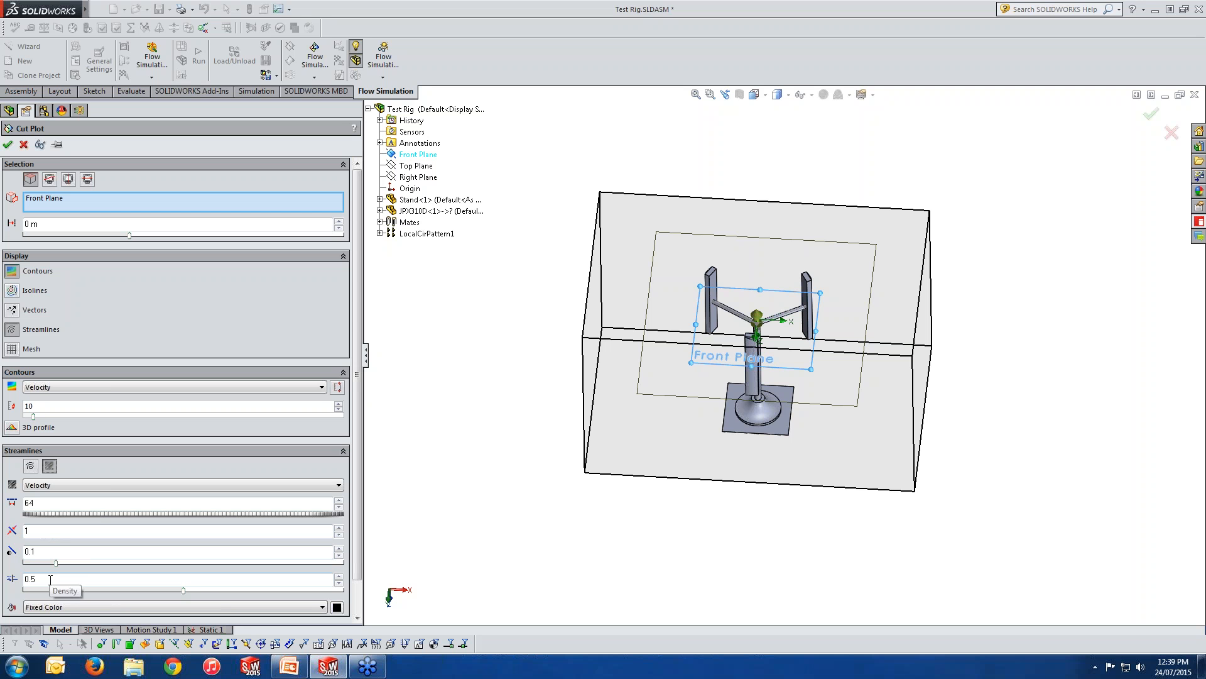
left_click(39, 145)
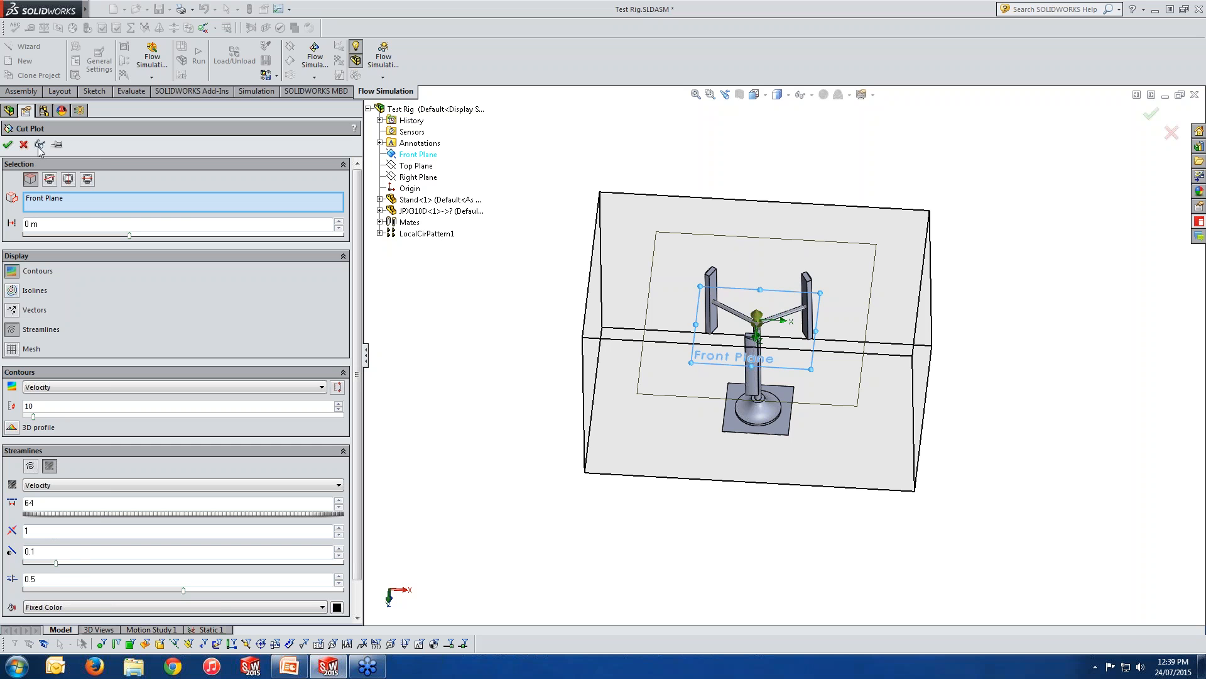
middle_click_drag(757, 381, 755, 443)
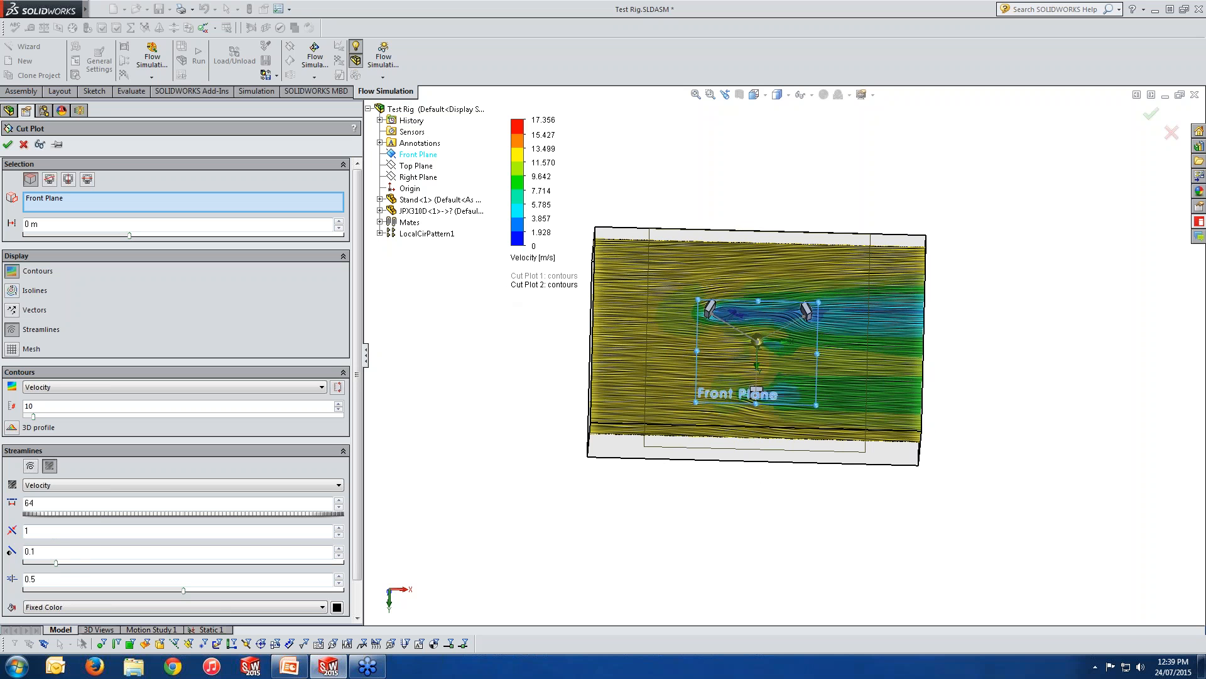
left_click(24, 145)
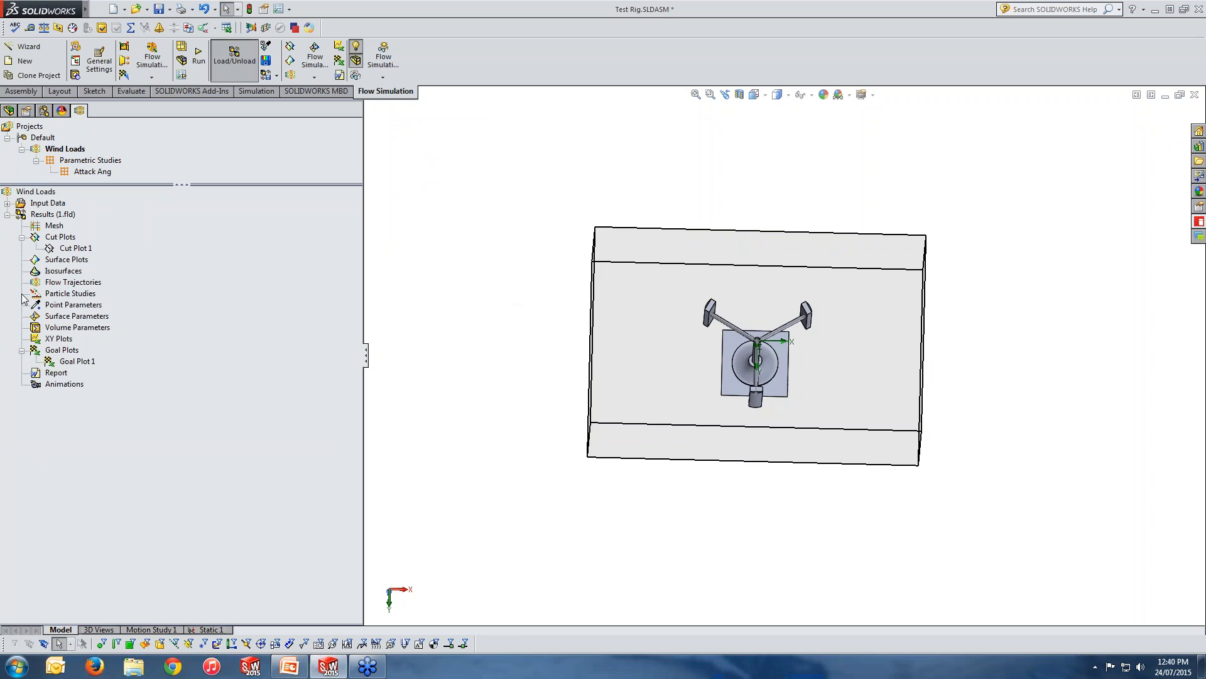
Show Cut Plot 1 and examine the flow around the rig from above and at an angle.
right_click(71, 249)
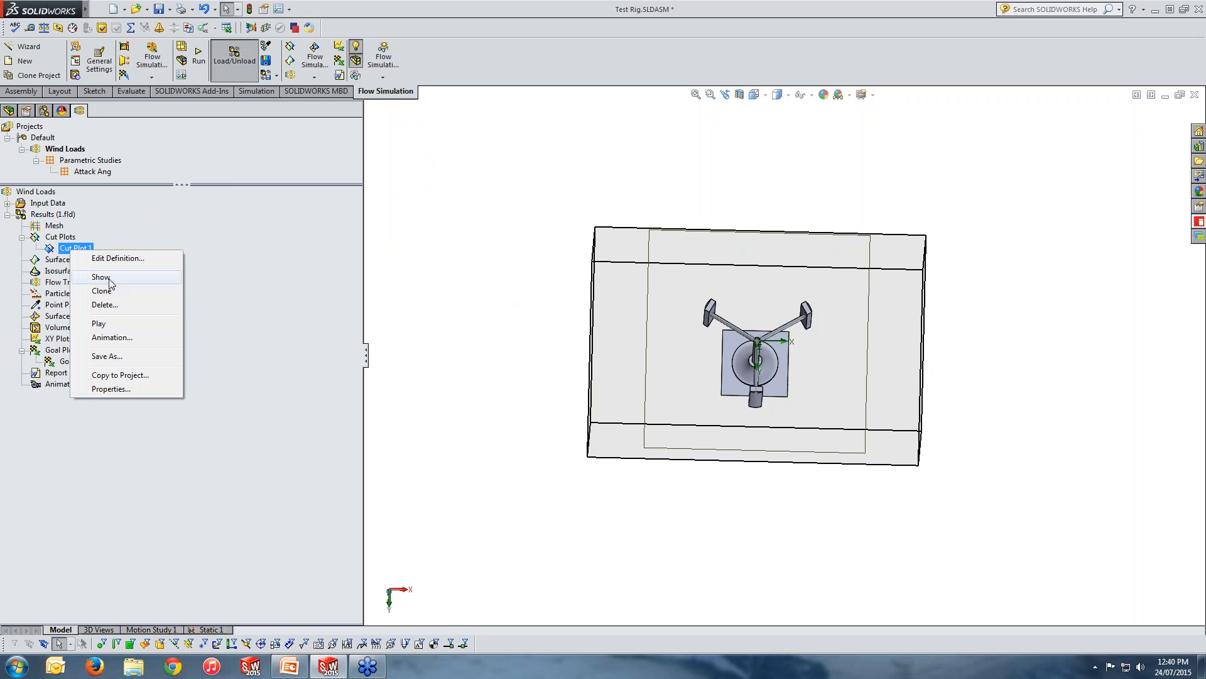
left_click(102, 277)
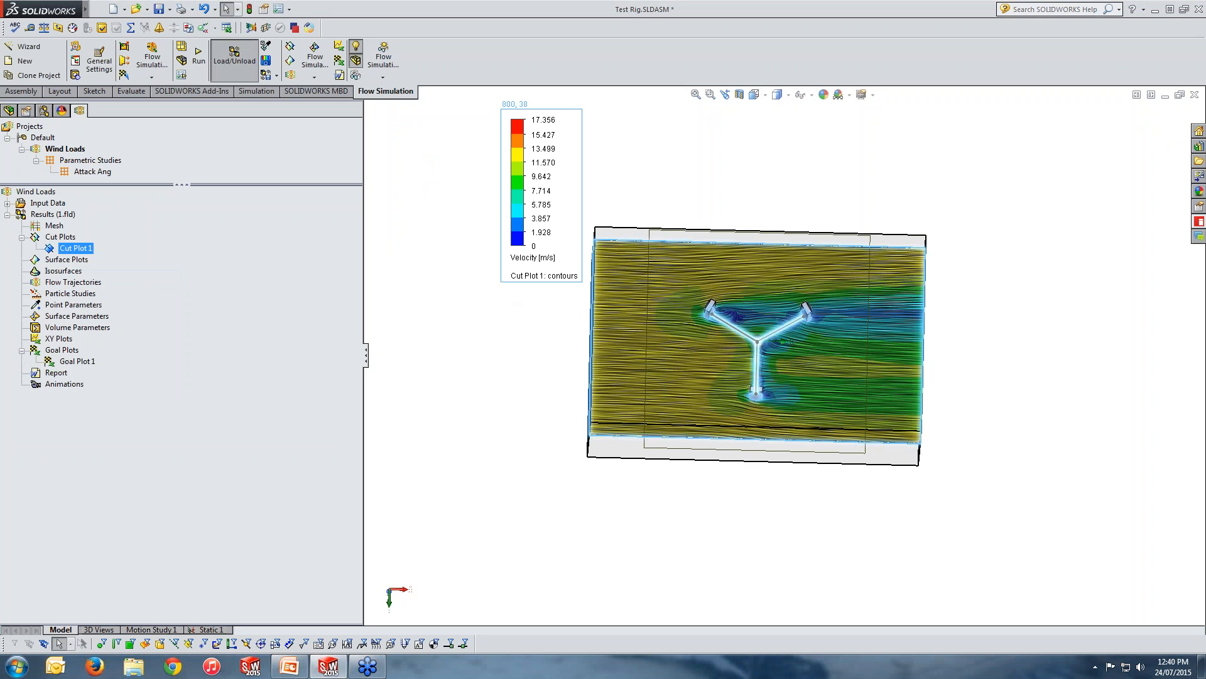
middle_click_drag(778, 387, 779, 412)
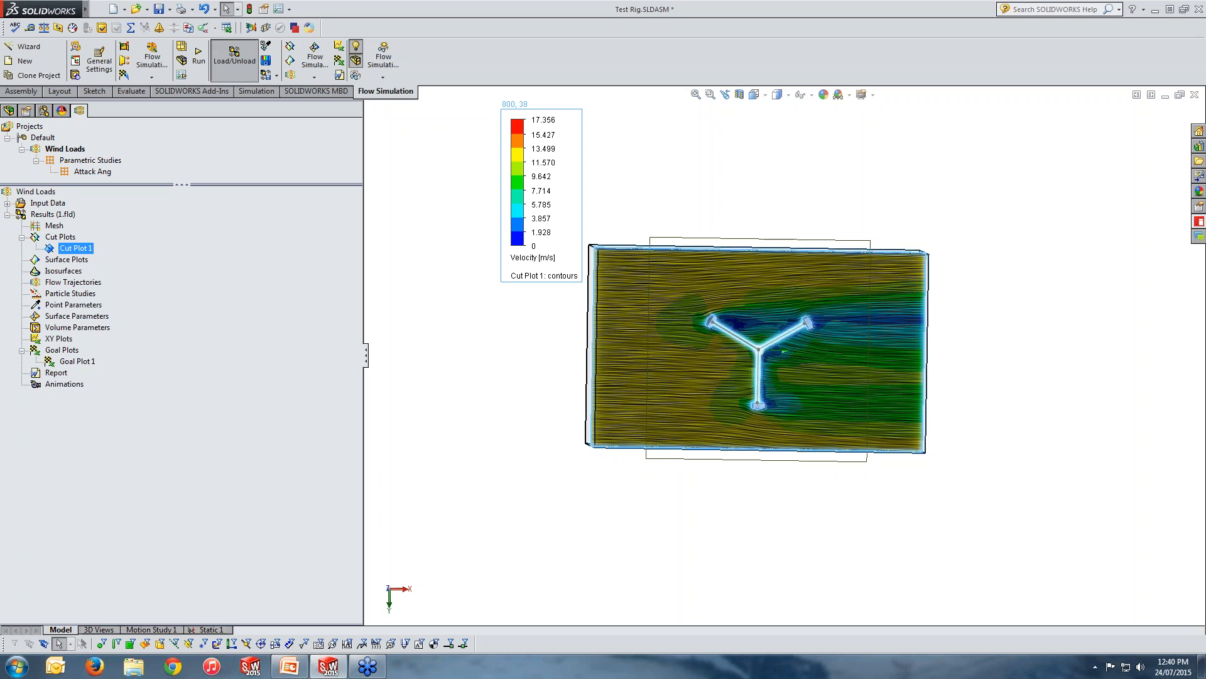
scroll(783, 354, "down", 3)
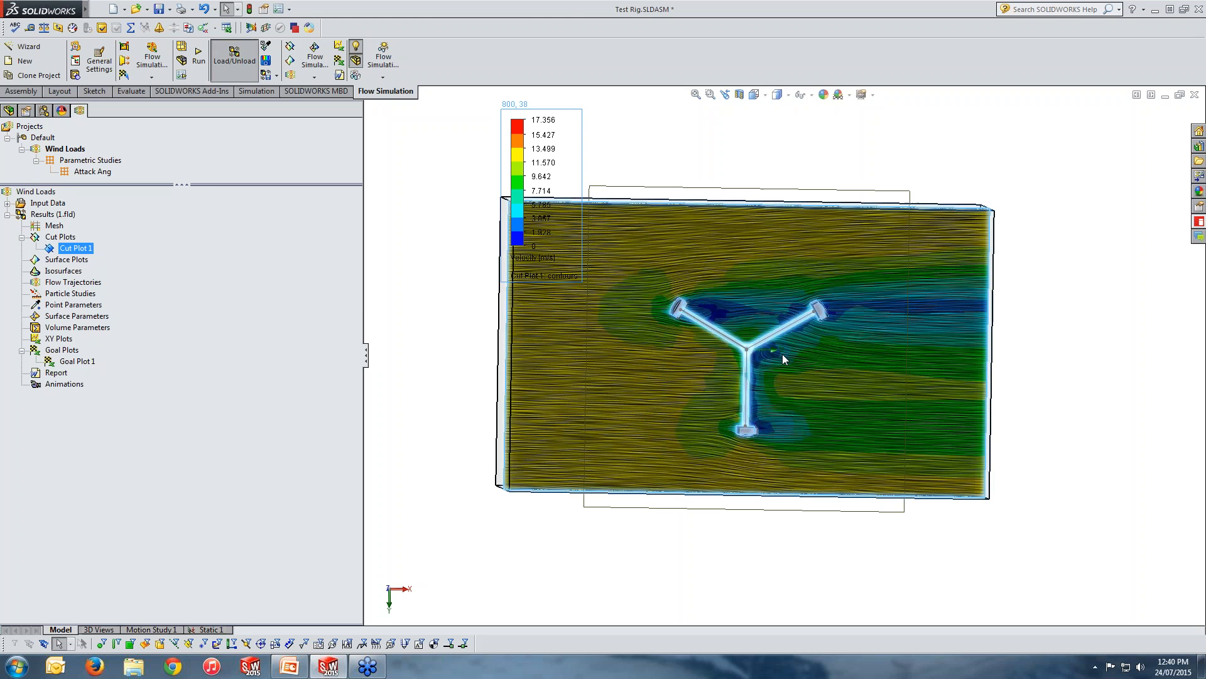
middle_click_drag(782, 353, 785, 210)
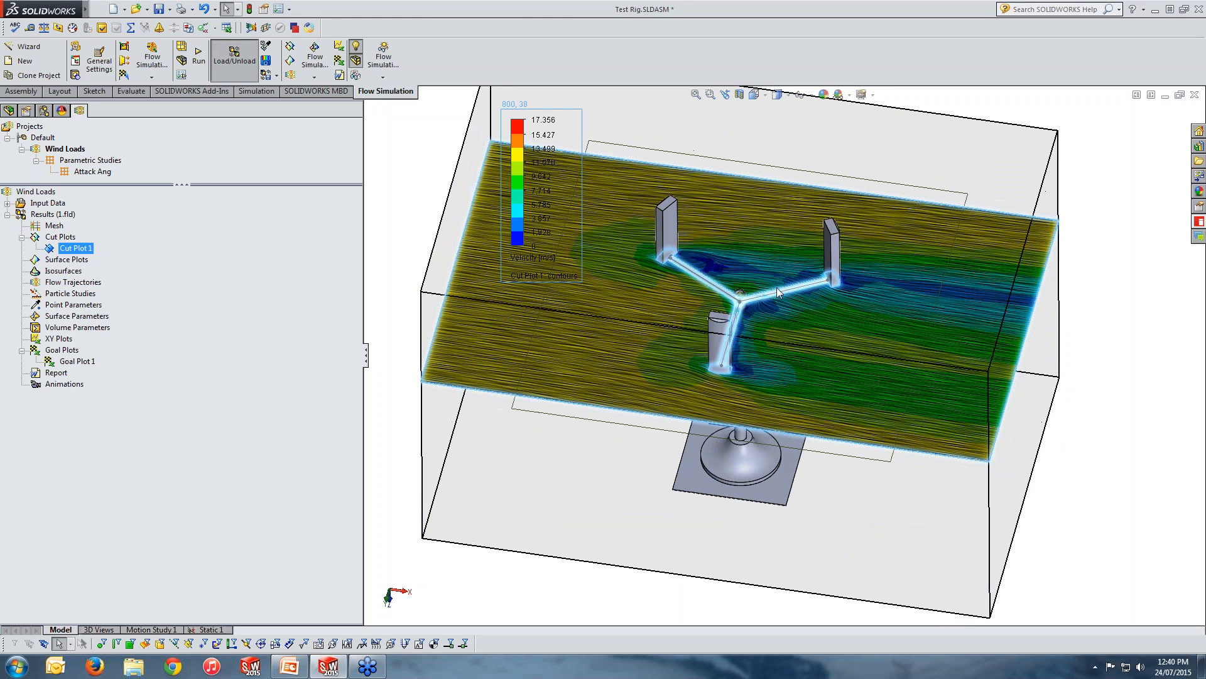
scroll(777, 288, "up", 2)
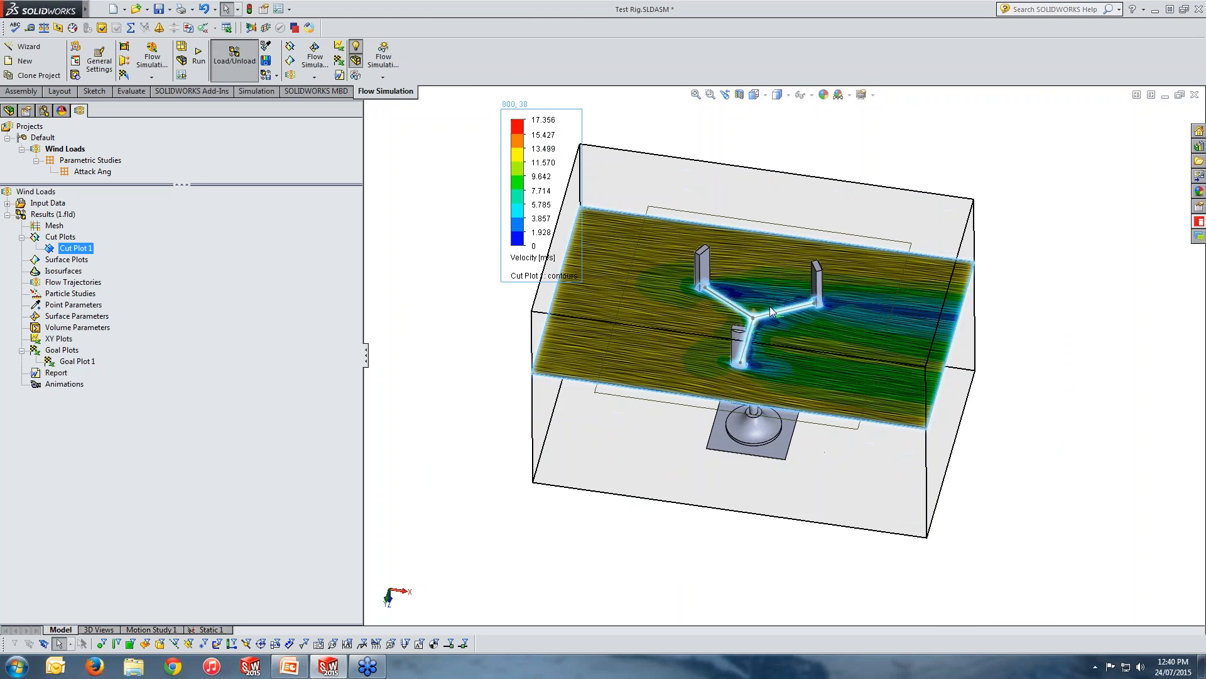
Play Cut Plot 1 to sweep the velocity section through the computational domain.
right_click(77, 240)
right_click(75, 250)
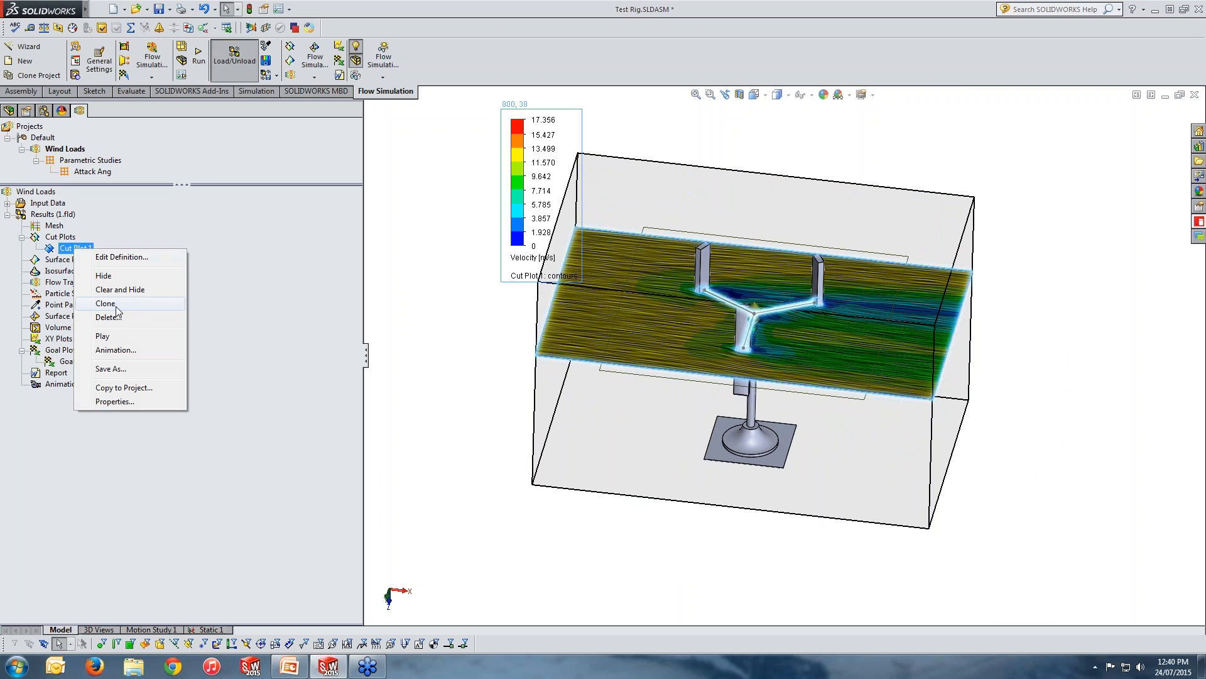
left_click(102, 336)
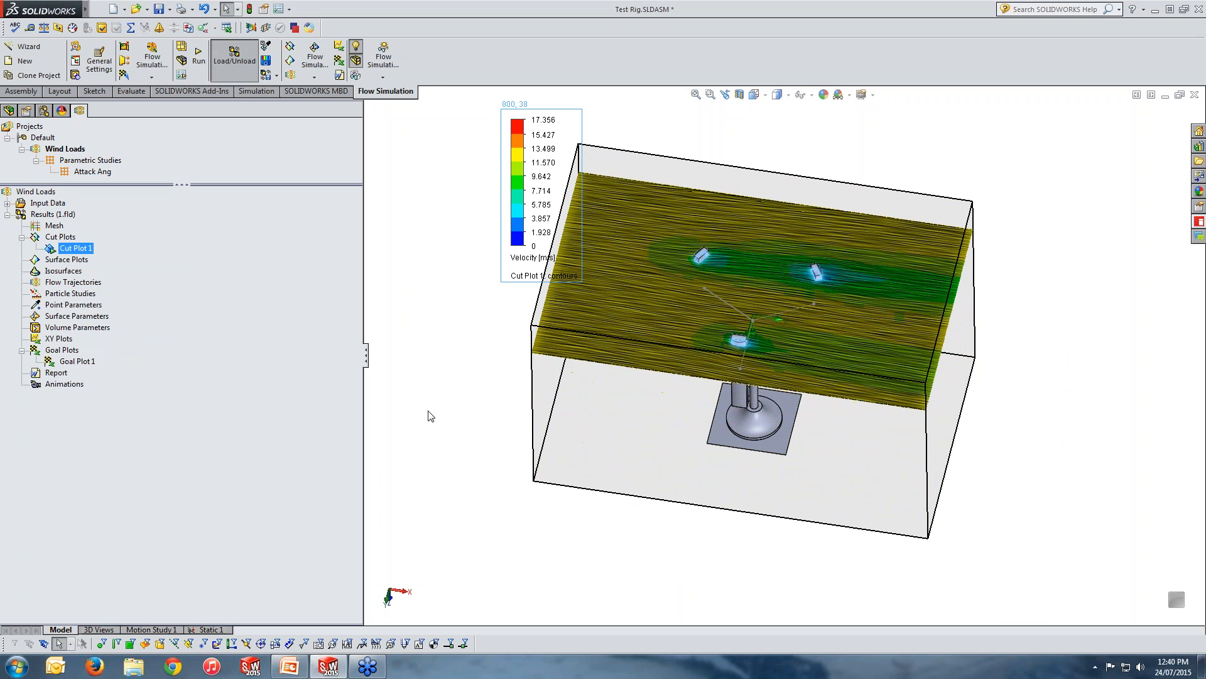
Stop the playing sweep of Cut Plot 1 so the section returns to its defined plane.
right_click(75, 241)
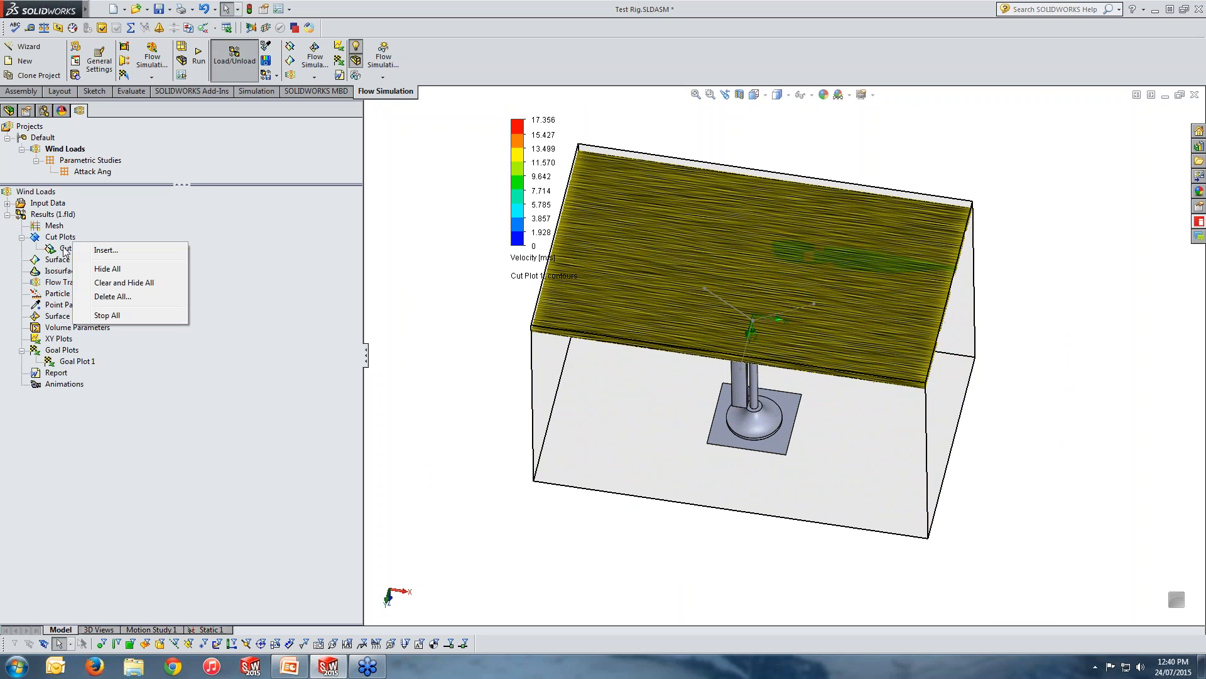
right_click(64, 247)
left_click(93, 333)
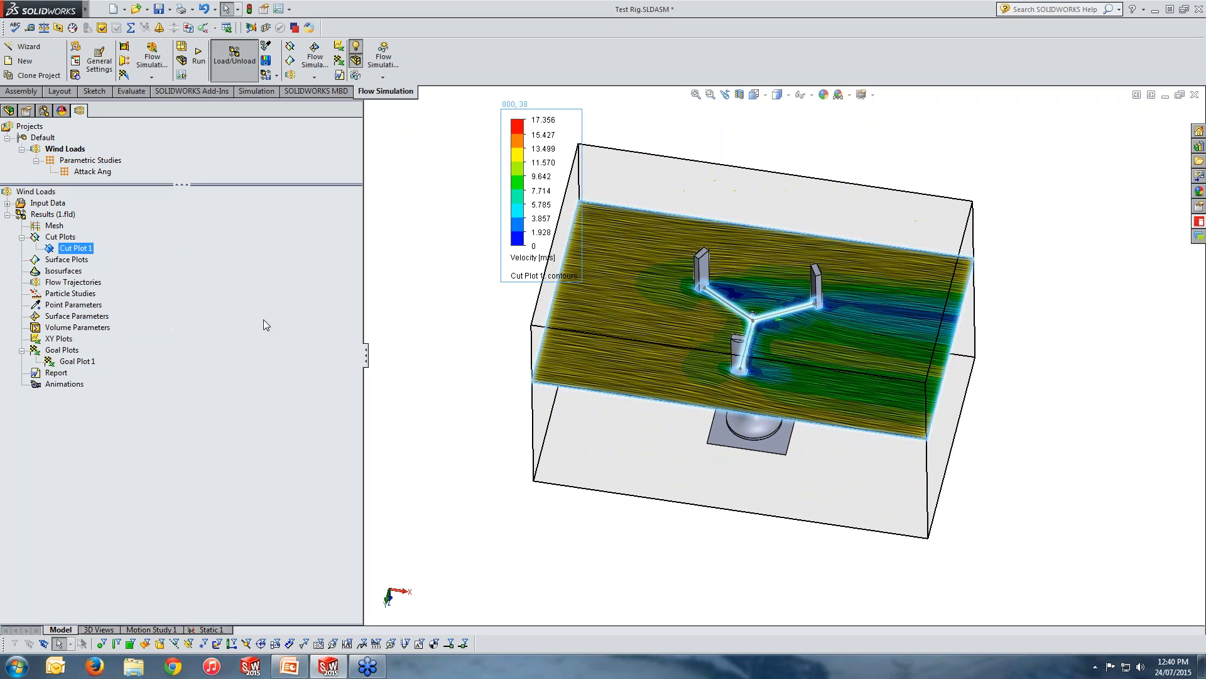
Insert a second cut plot on the Top Plane with Velocity contours and the second streamline type, and view it alongside Cut Plot 1.
left_click(58, 237)
right_click(57, 238)
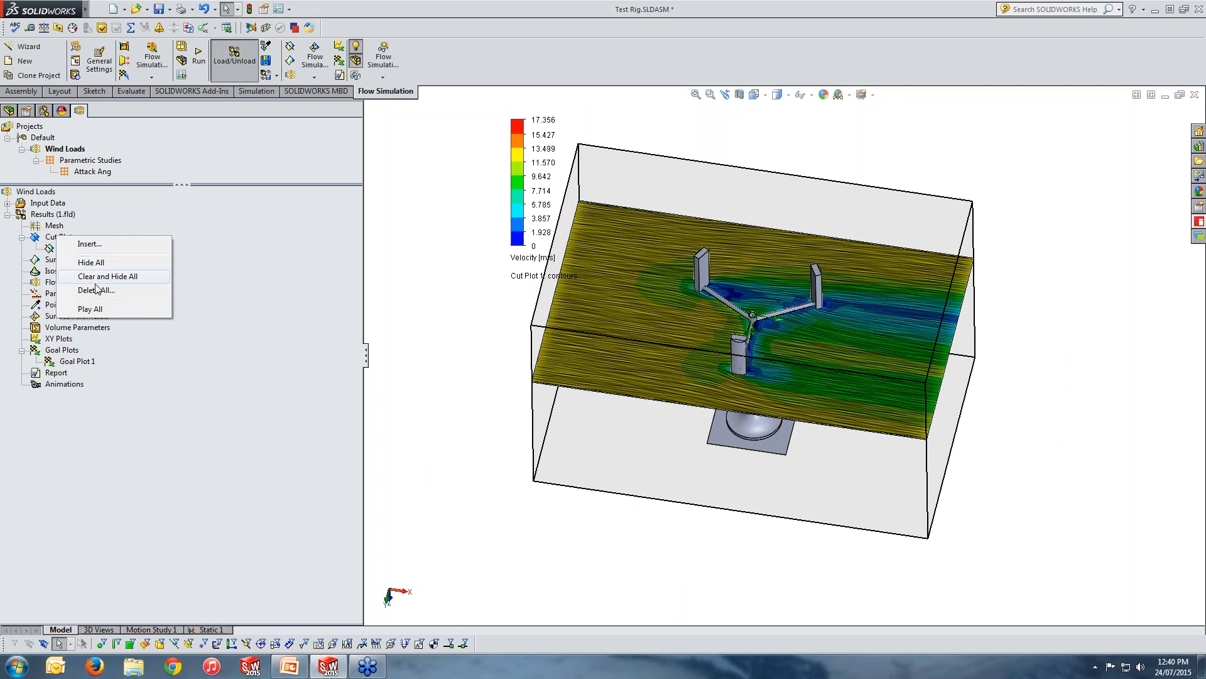
left_click(125, 244)
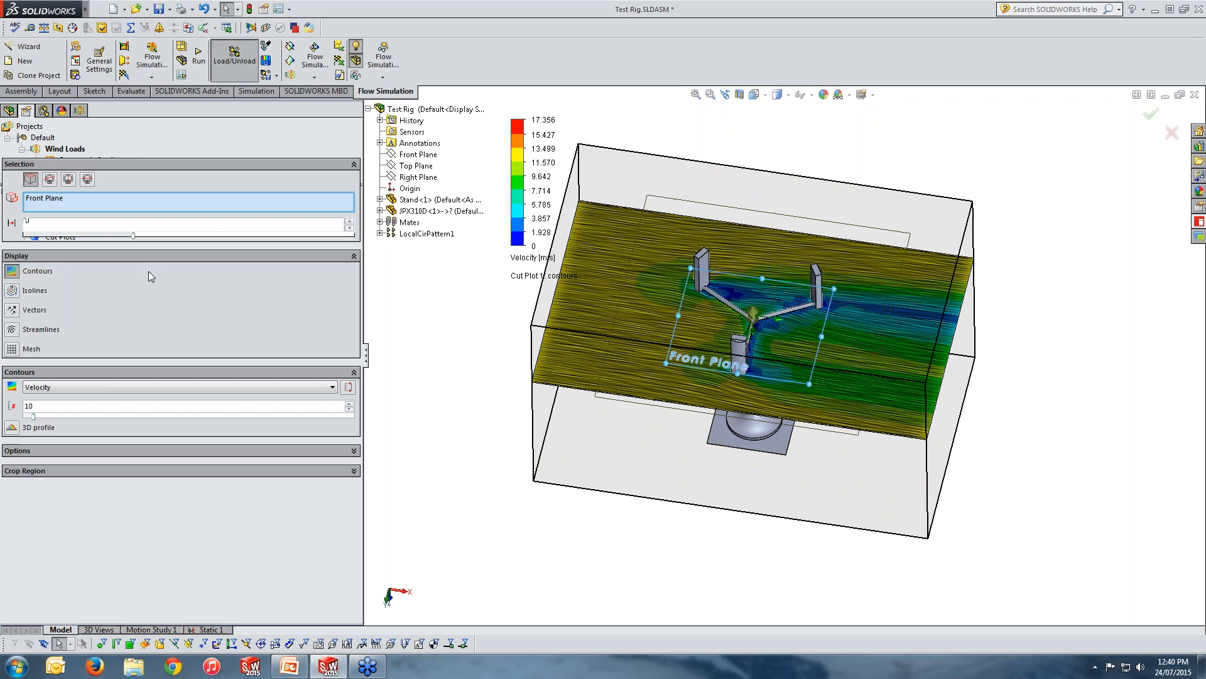
left_click(419, 165)
middle_click_drag(583, 347, 591, 240)
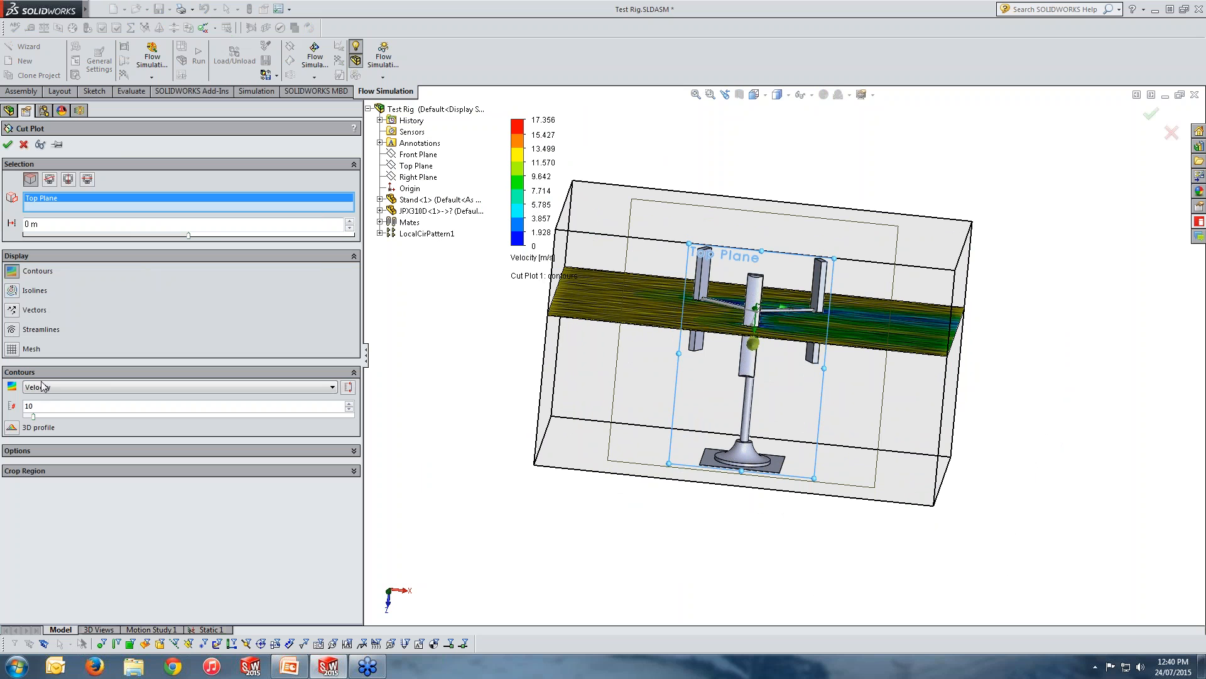
left_click(11, 329)
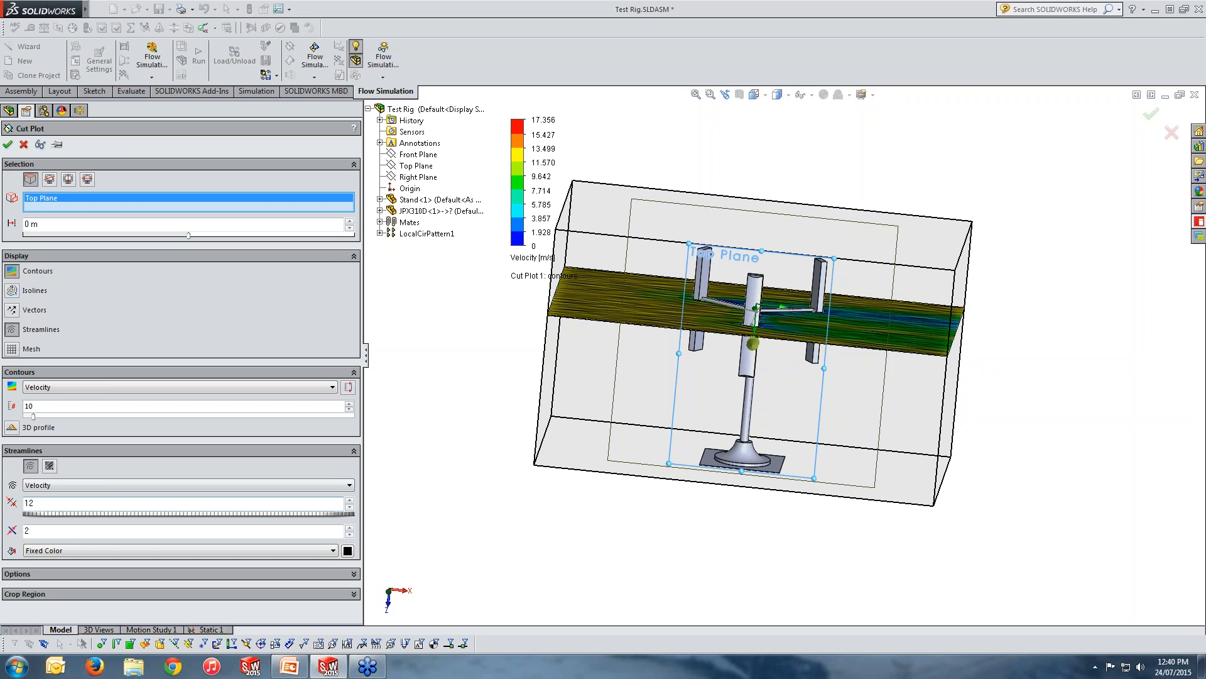
left_click(49, 466)
left_click(8, 145)
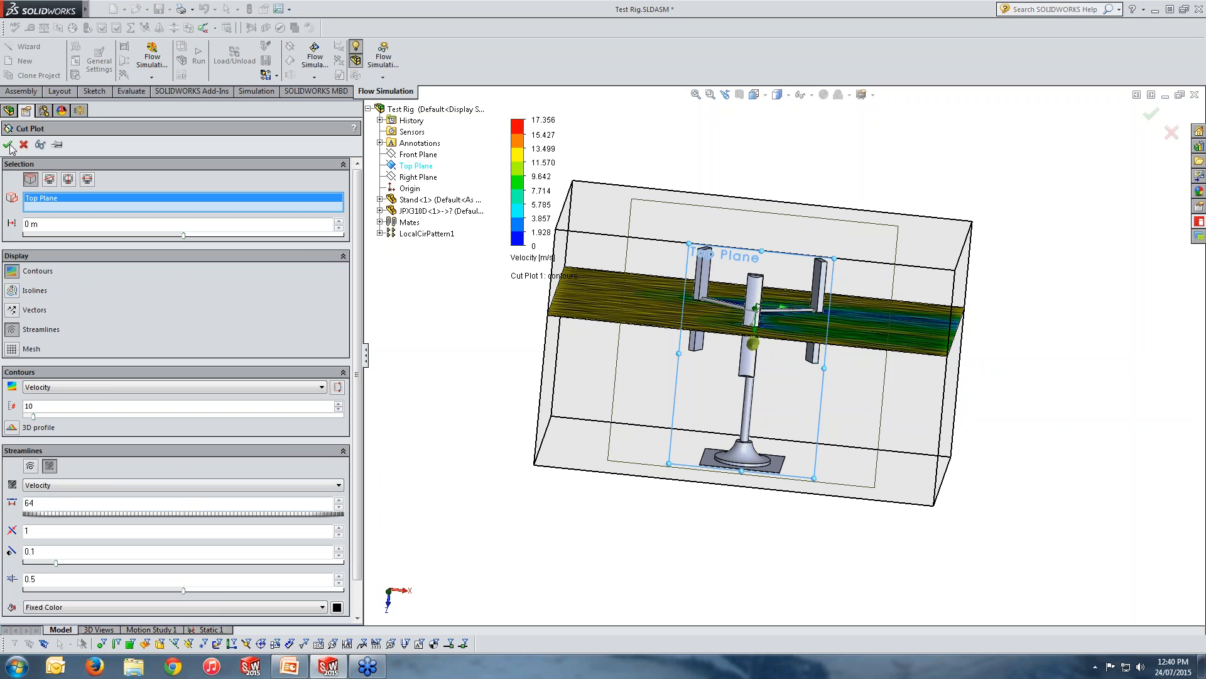
middle_click_drag(675, 368, 654, 461)
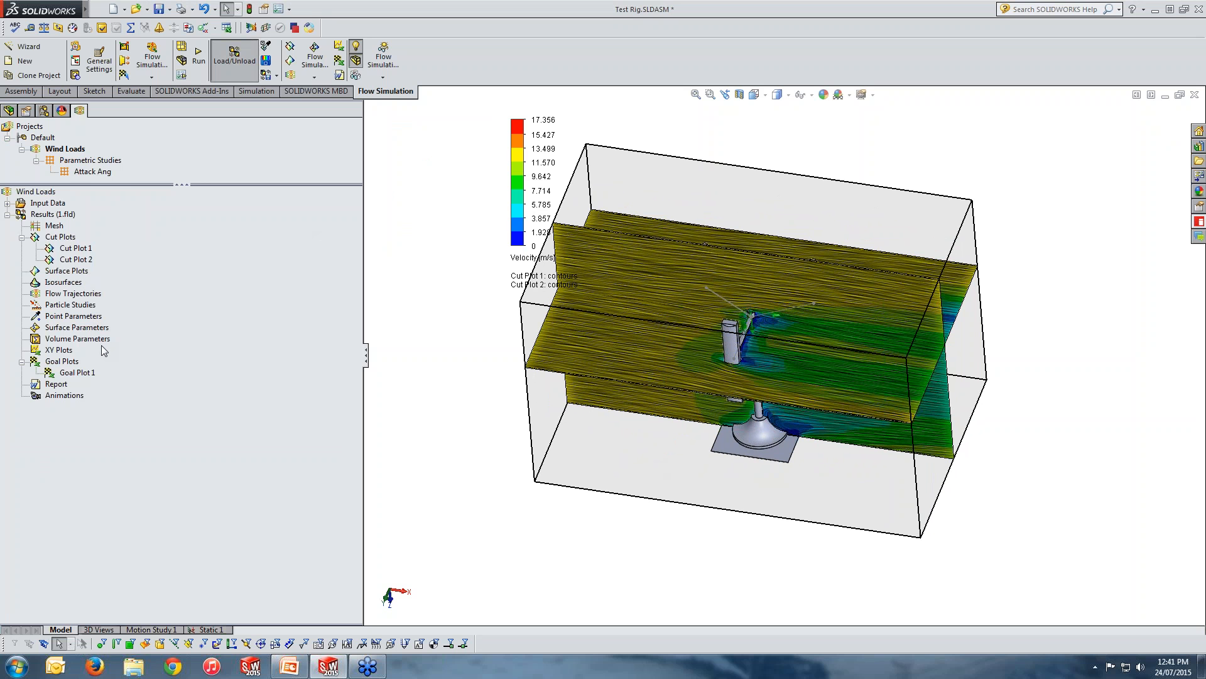
middle_click_drag(608, 372, 637, 347)
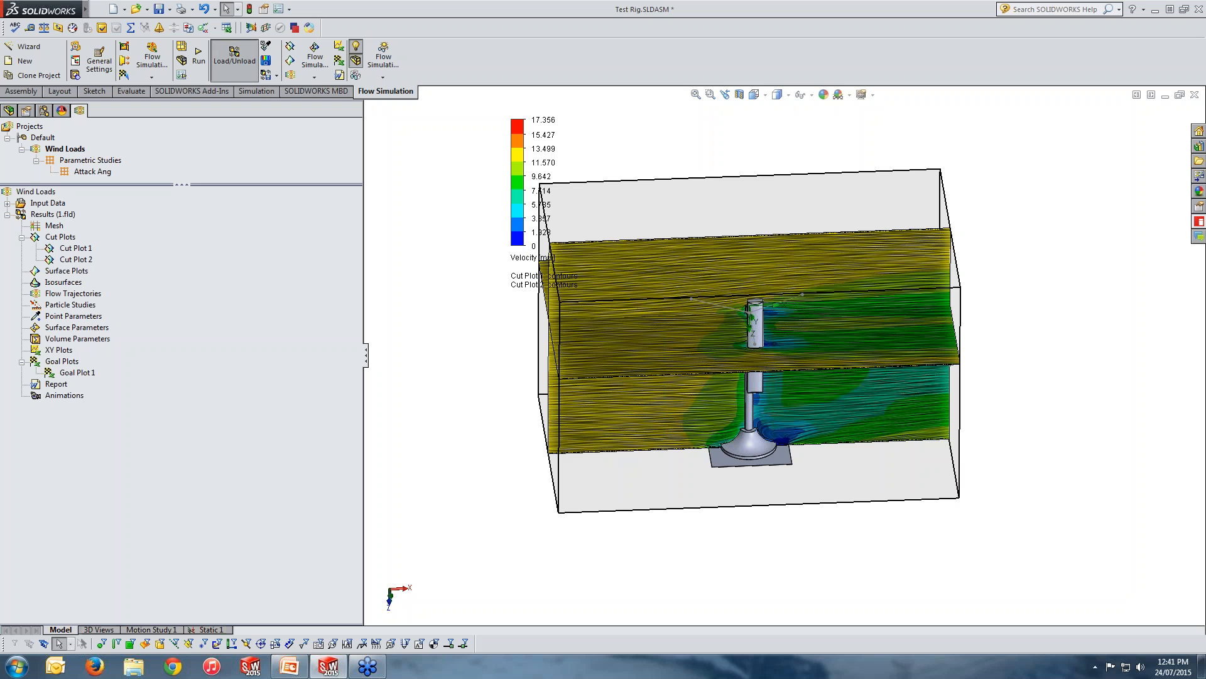
Hide both Cut Plot 1 and Cut Plot 2.
left_click(67, 248)
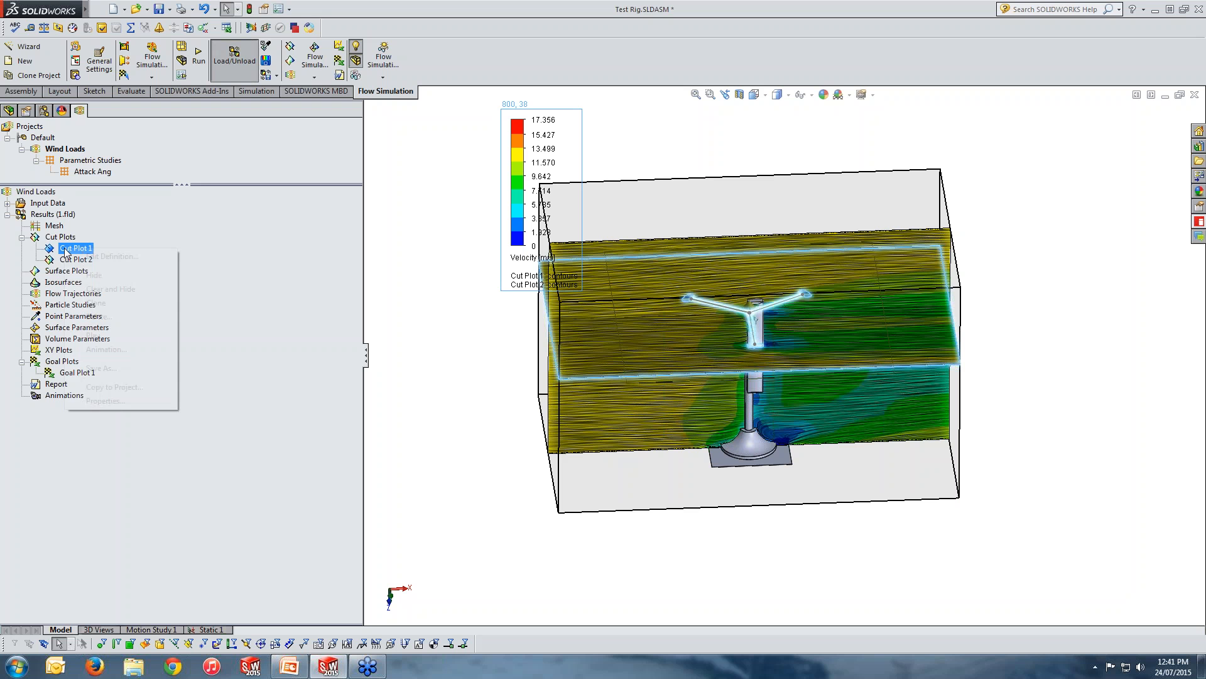
right_click(65, 249)
left_click(92, 275)
left_click(75, 259)
right_click(77, 256)
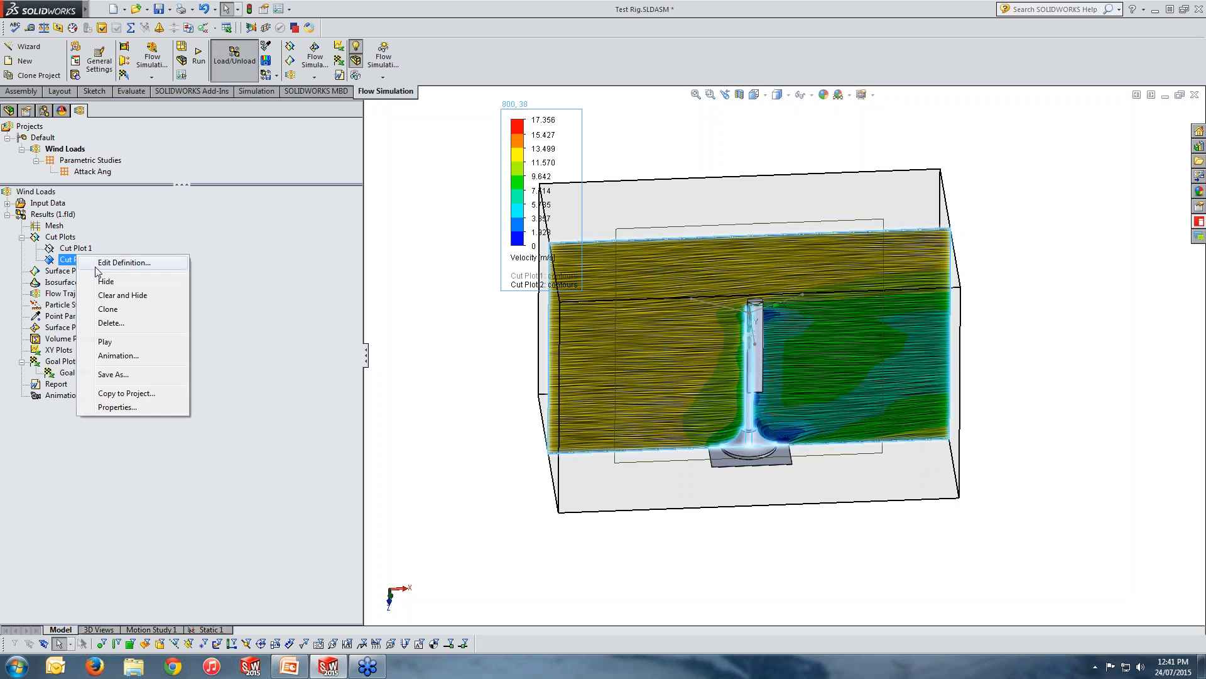
left_click(105, 282)
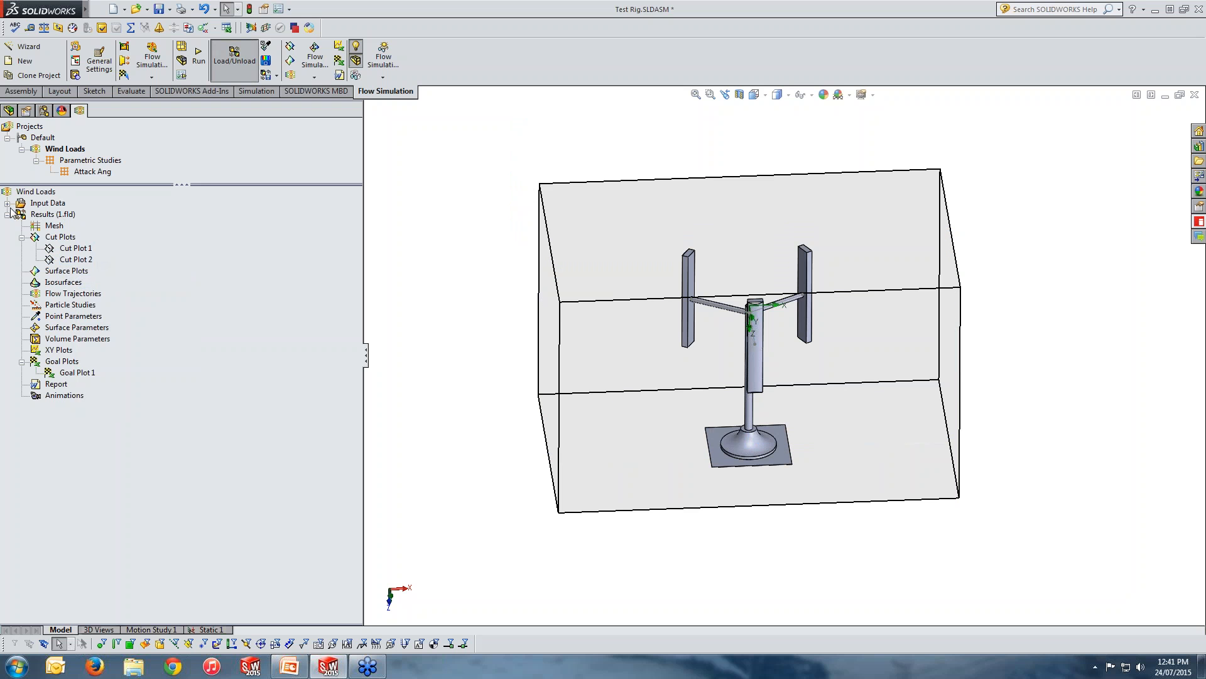
Expand the Wind Loads input data and hide the computational domain to show the bare test rig.
left_click(7, 203)
right_click(76, 215)
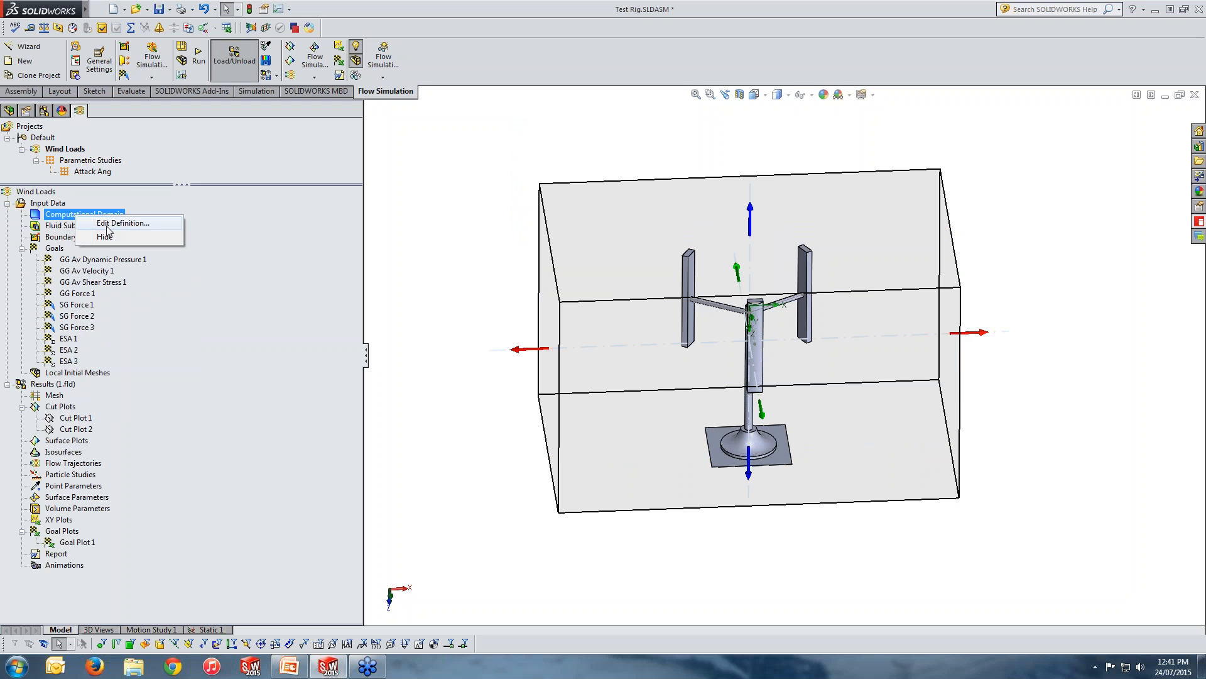
left_click(106, 237)
middle_click_drag(743, 375, 684, 372)
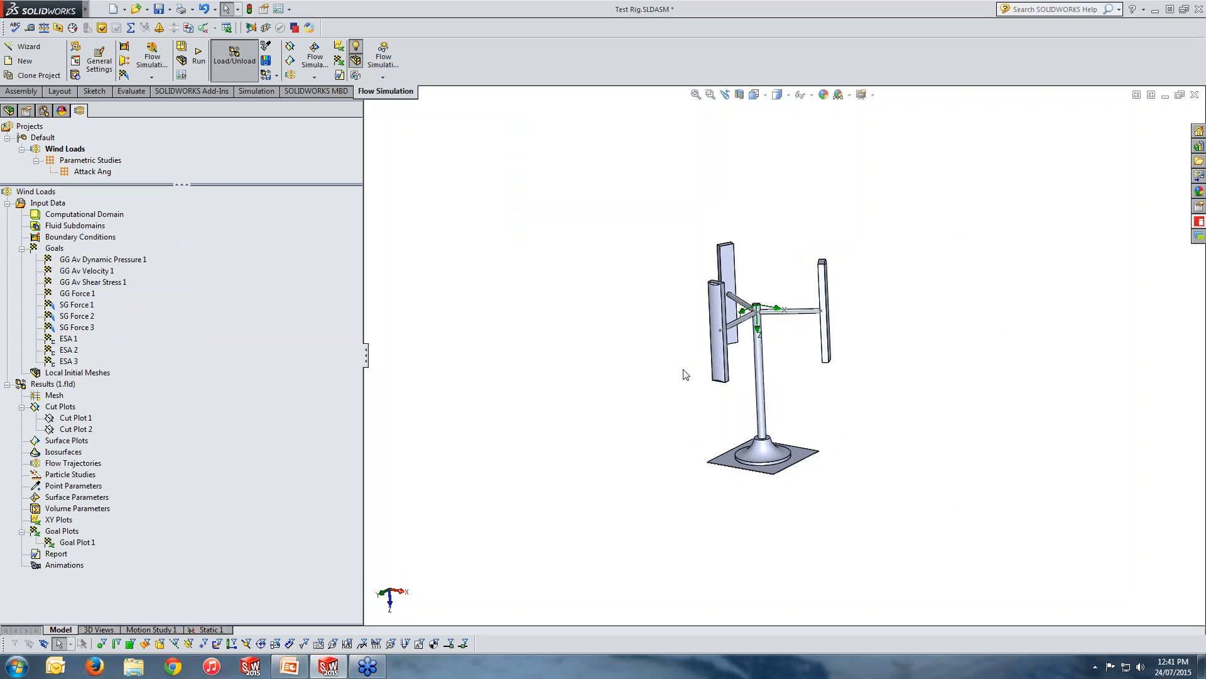
middle_click_drag(808, 371, 813, 396)
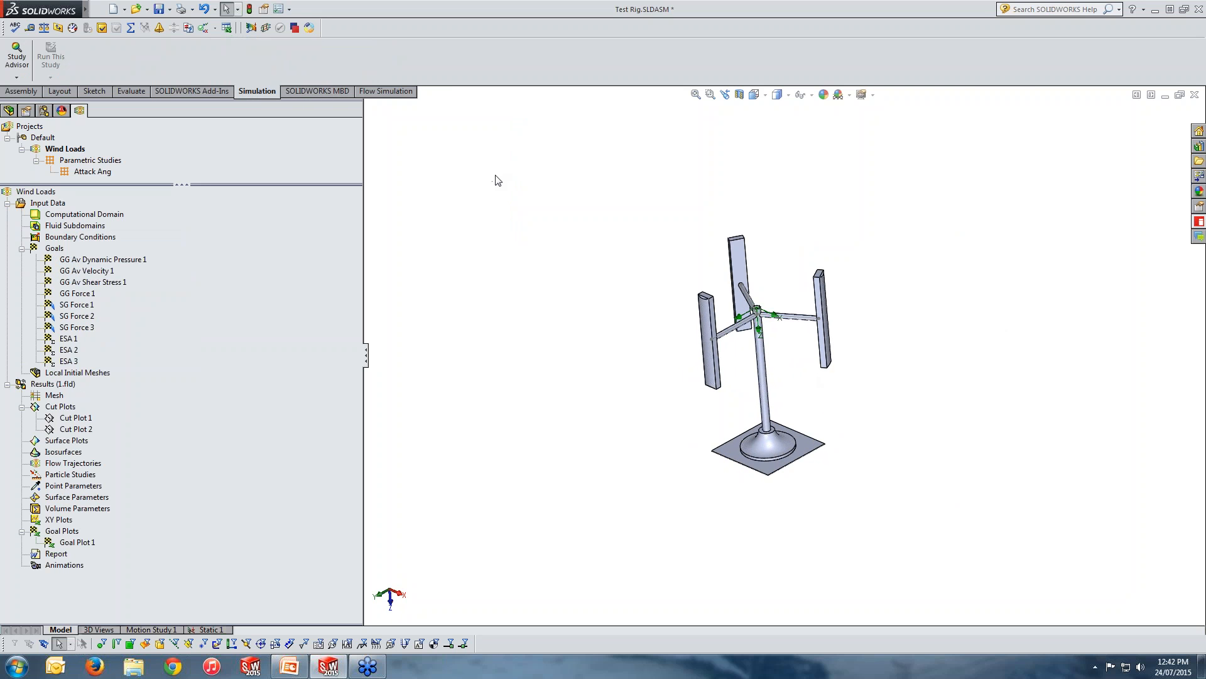
Create a new Static simulation study named Static 2 for the test rig.
left_click(17, 77)
left_click(31, 100)
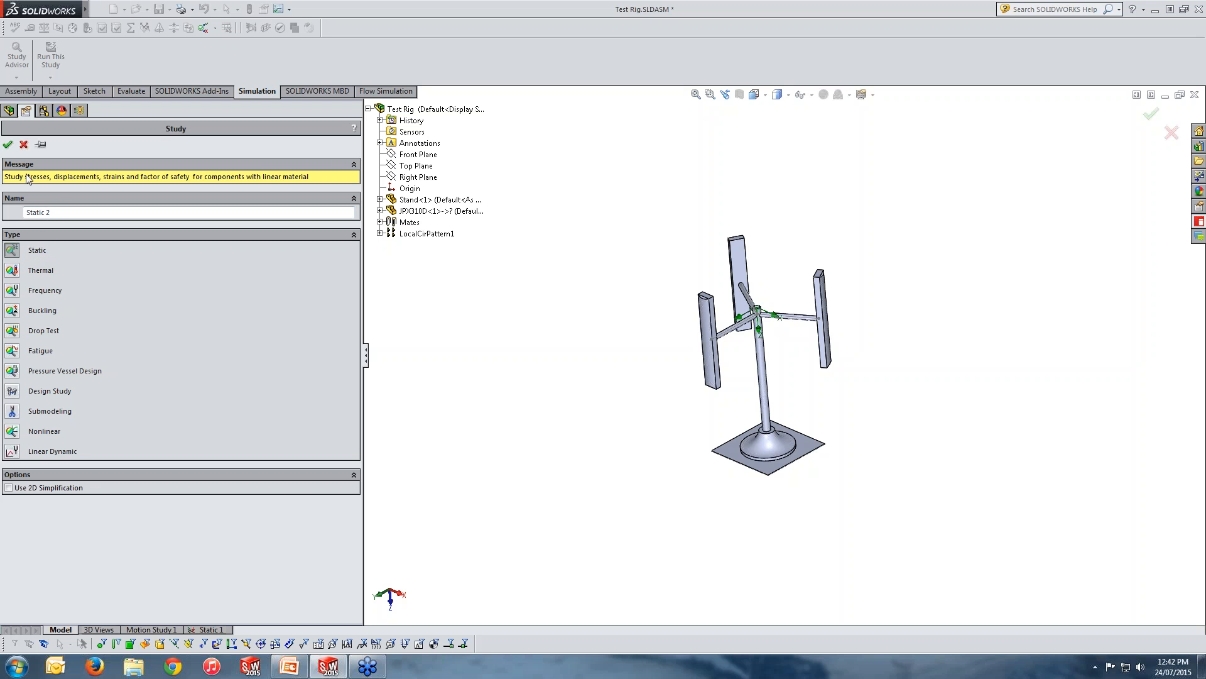
left_click_drag(55, 213, 20, 214)
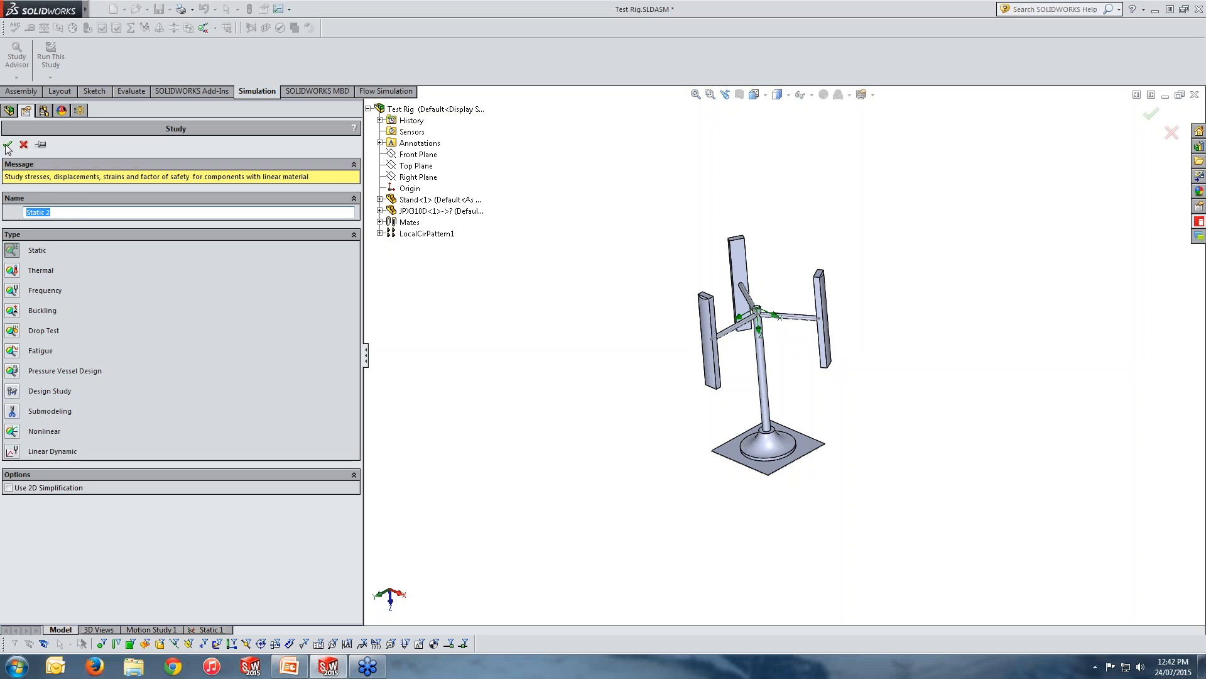
left_click(8, 145)
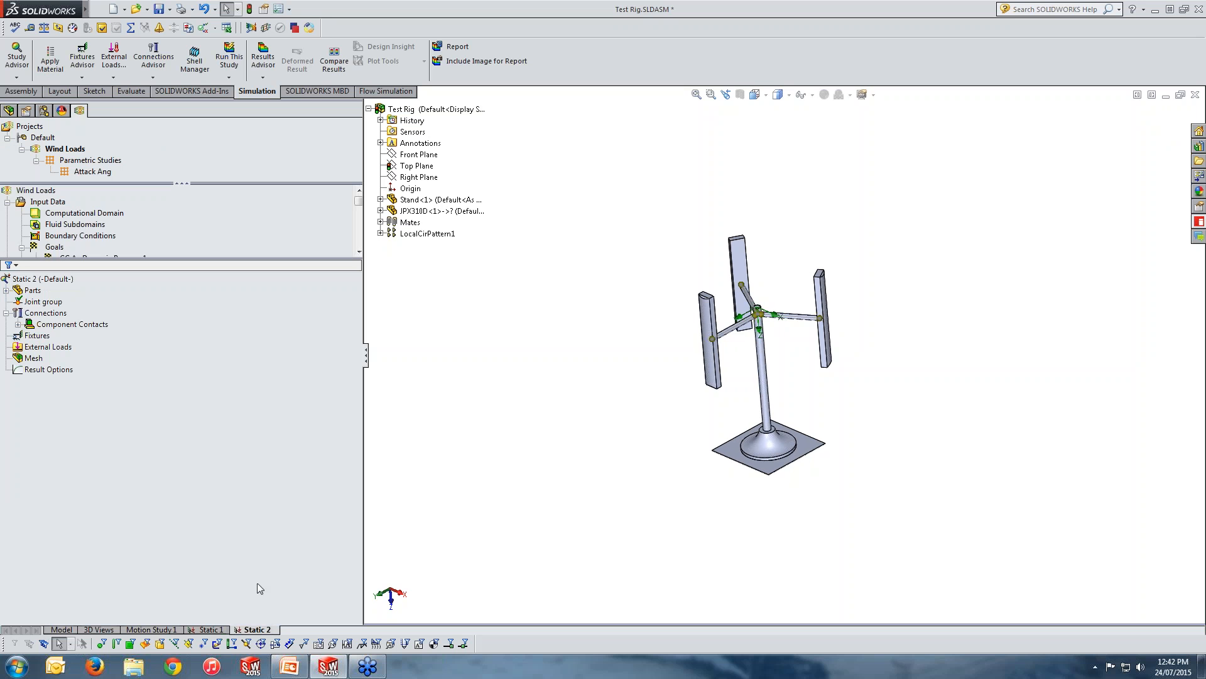
In the Static 2 study properties, include fluid pressure effects from SOLIDWORKS Flow Simulation.
middle_click_drag(649, 436, 641, 427)
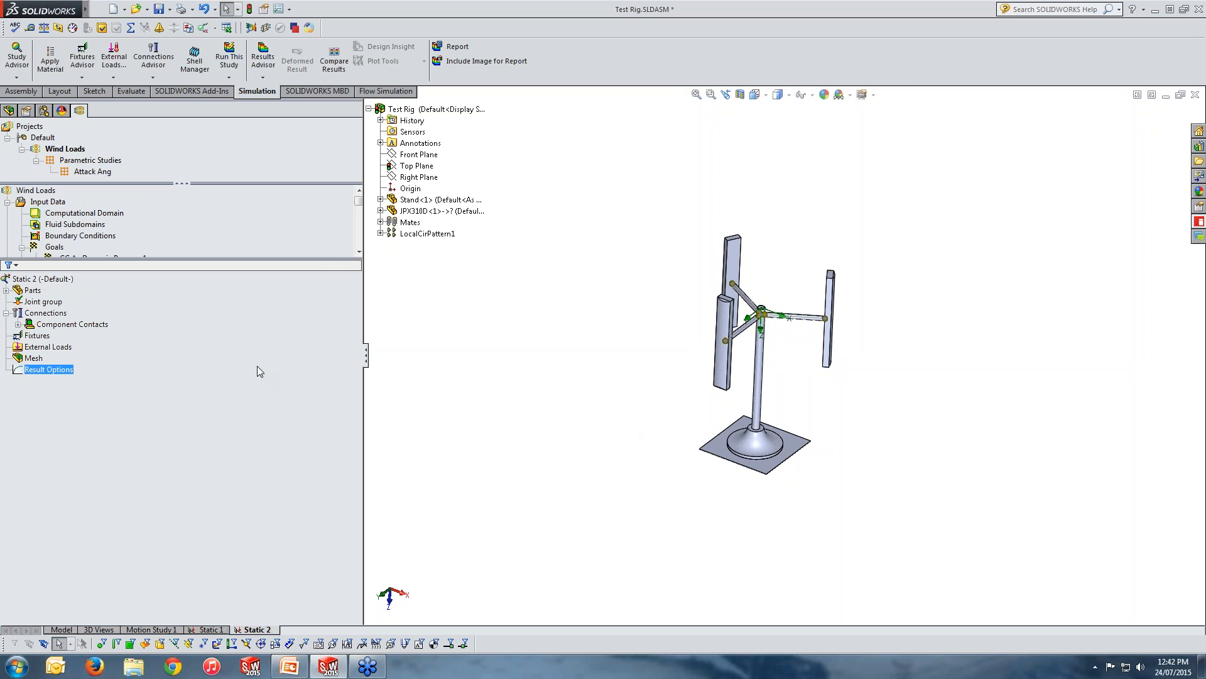
right_click(39, 280)
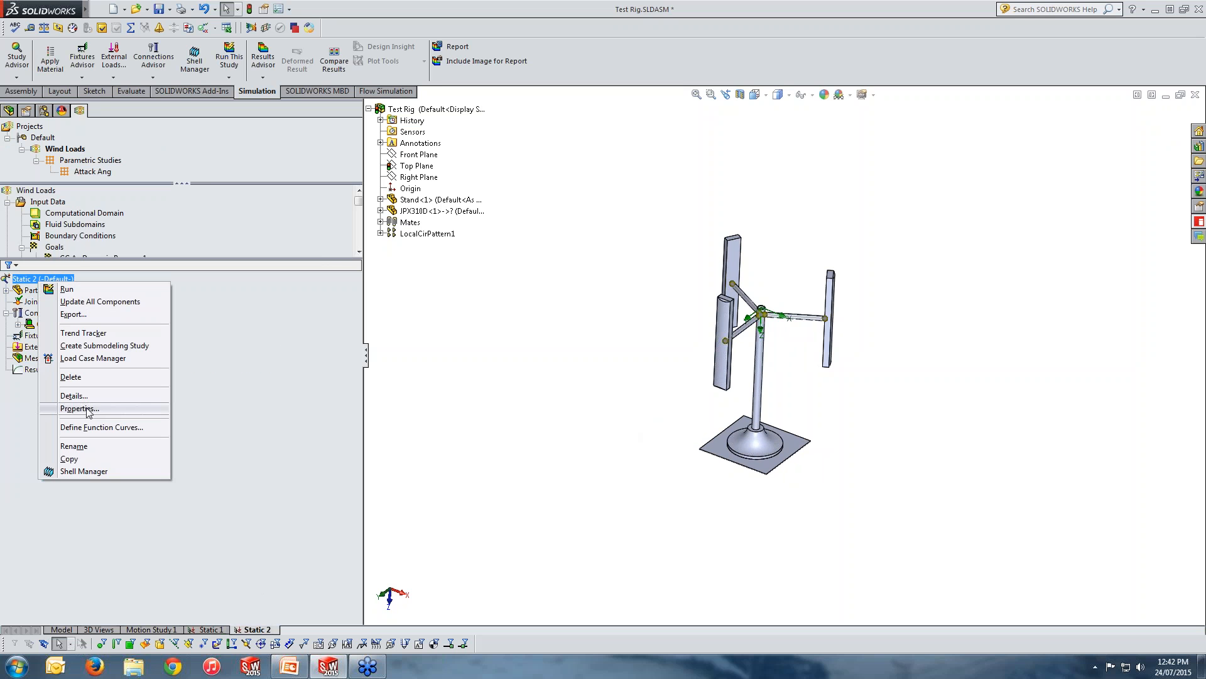
left_click(79, 409)
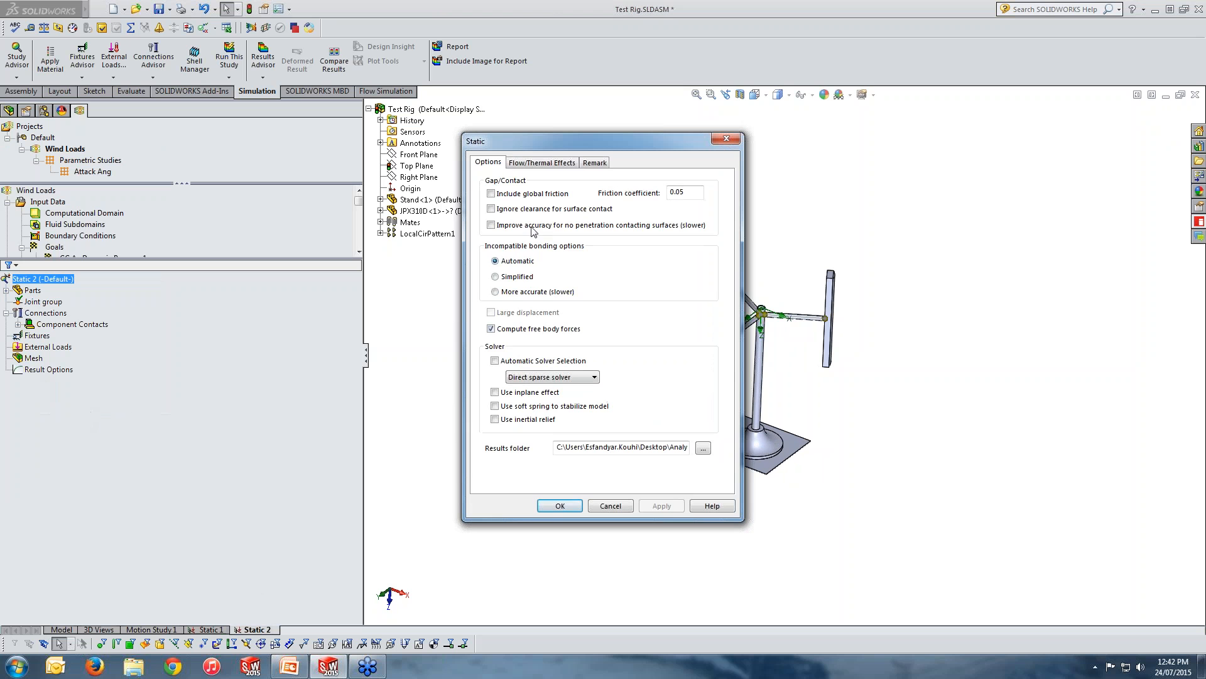
left_click(533, 164)
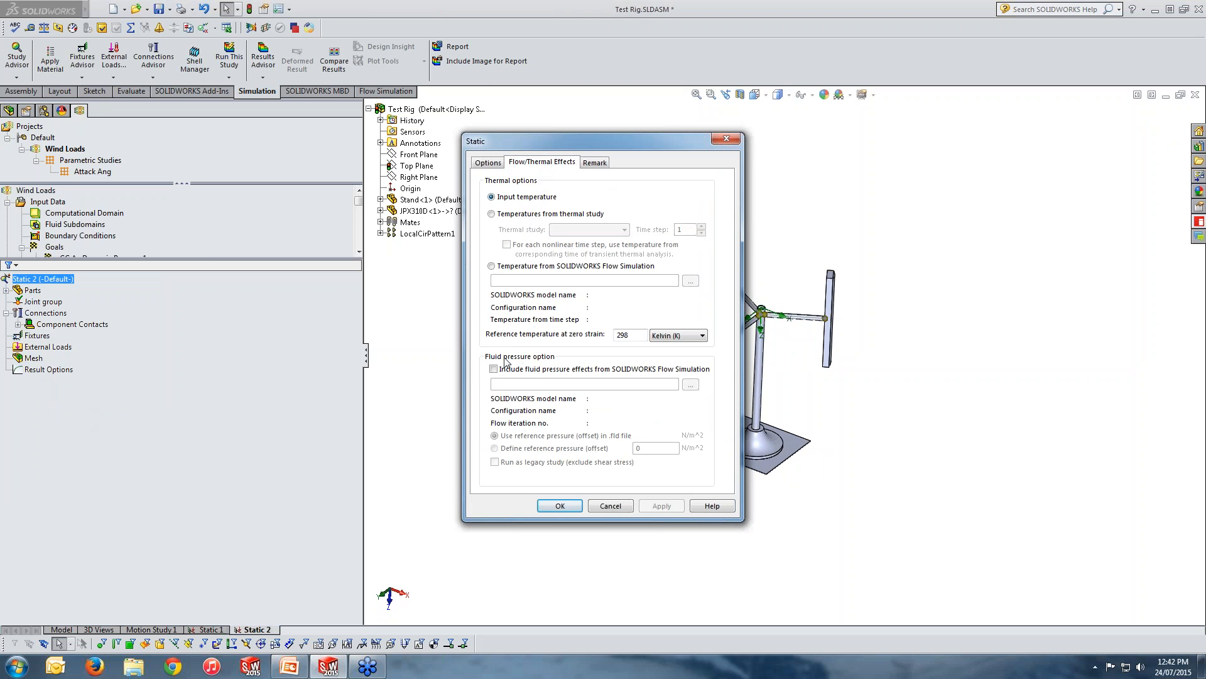
left_click(500, 371)
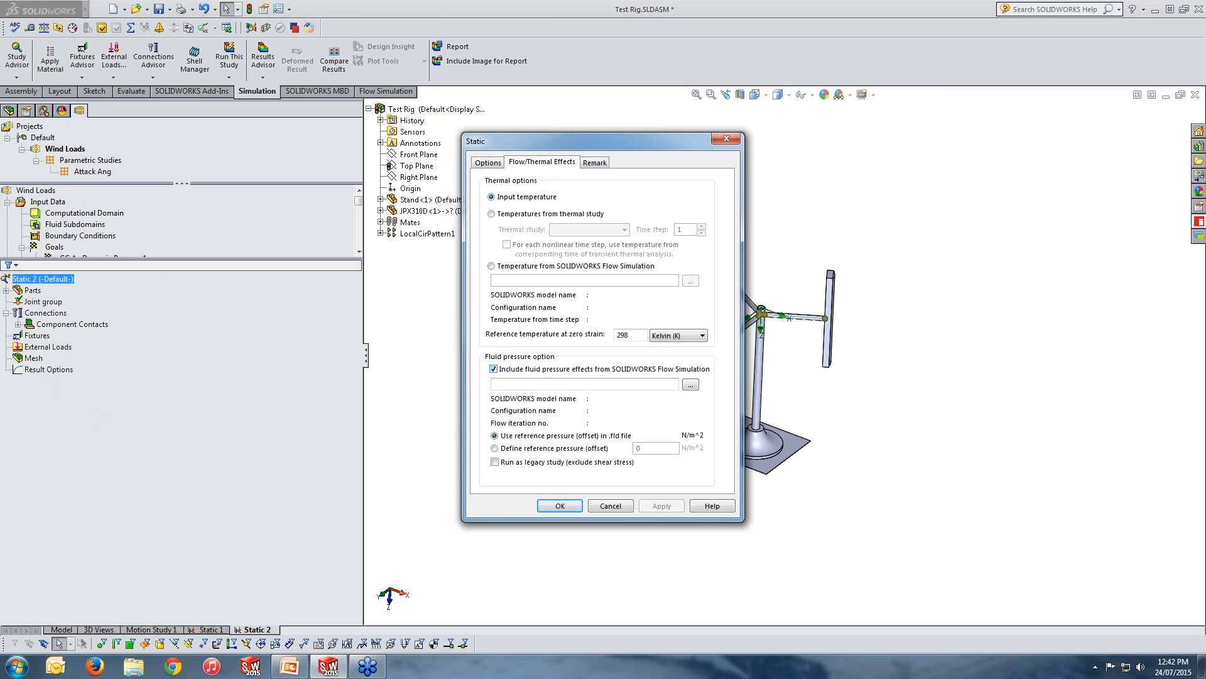
Browse for the fluid pressure results file and select 1.fld in folder 1 of Parametric Study 1.
left_click(695, 389)
left_click(169, 126)
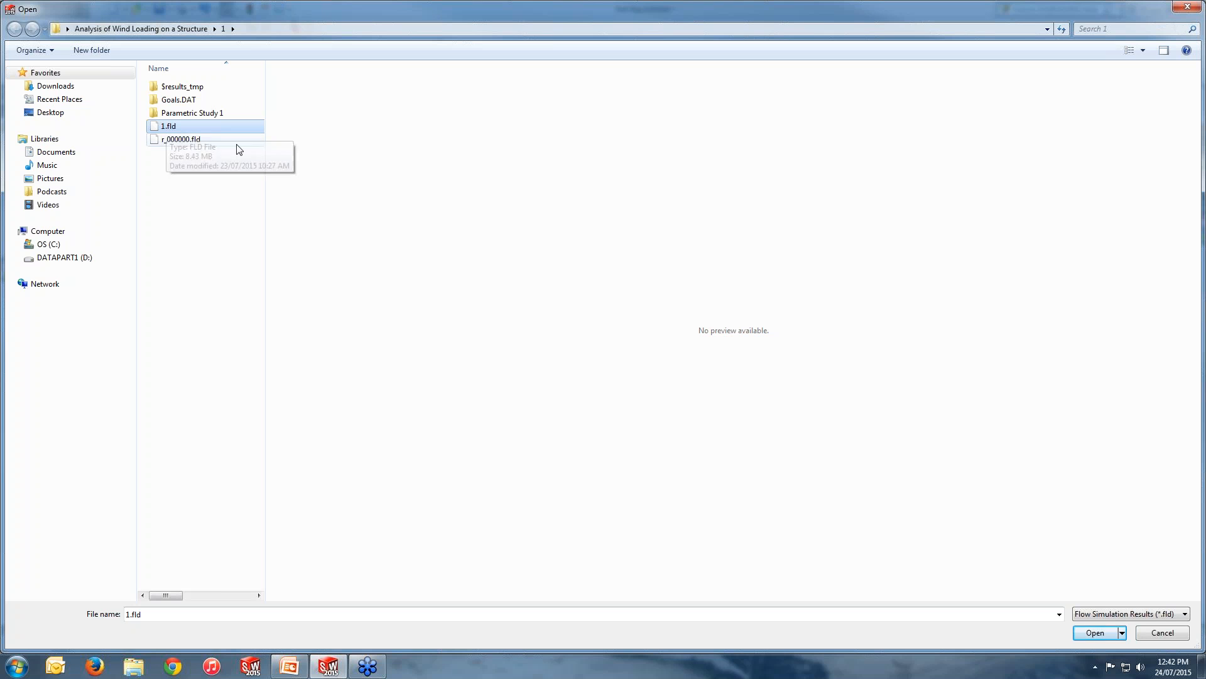
double_click(182, 115)
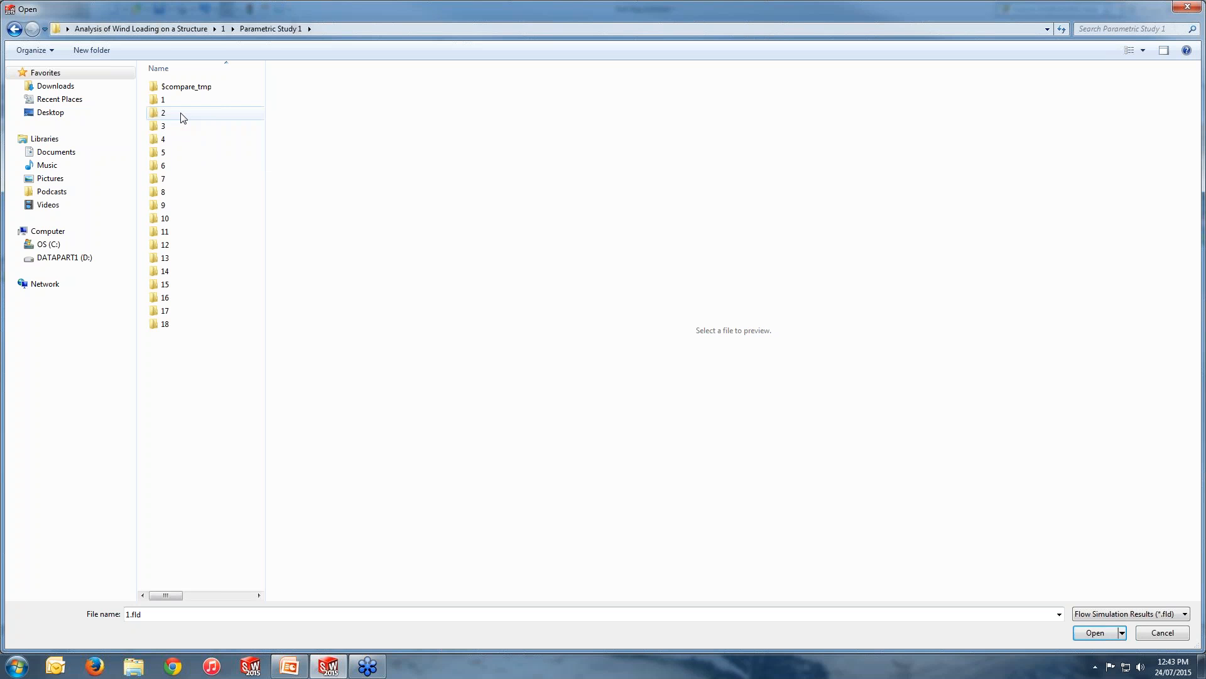
double_click(163, 101)
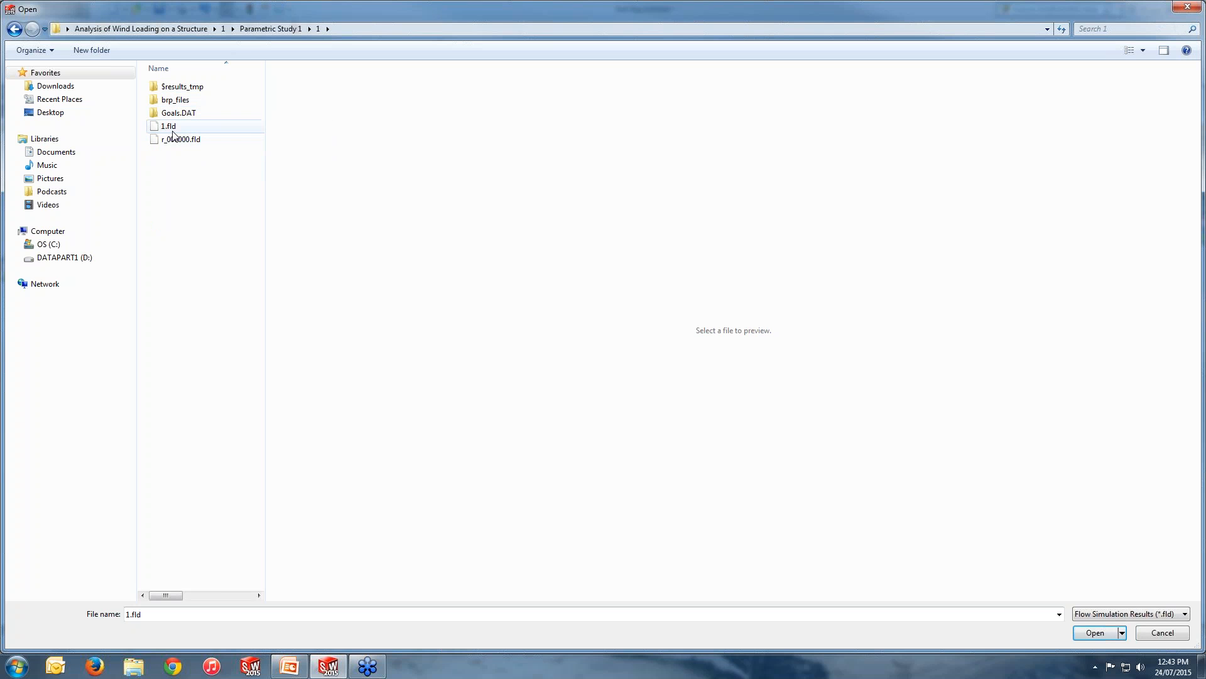
left_click(173, 131)
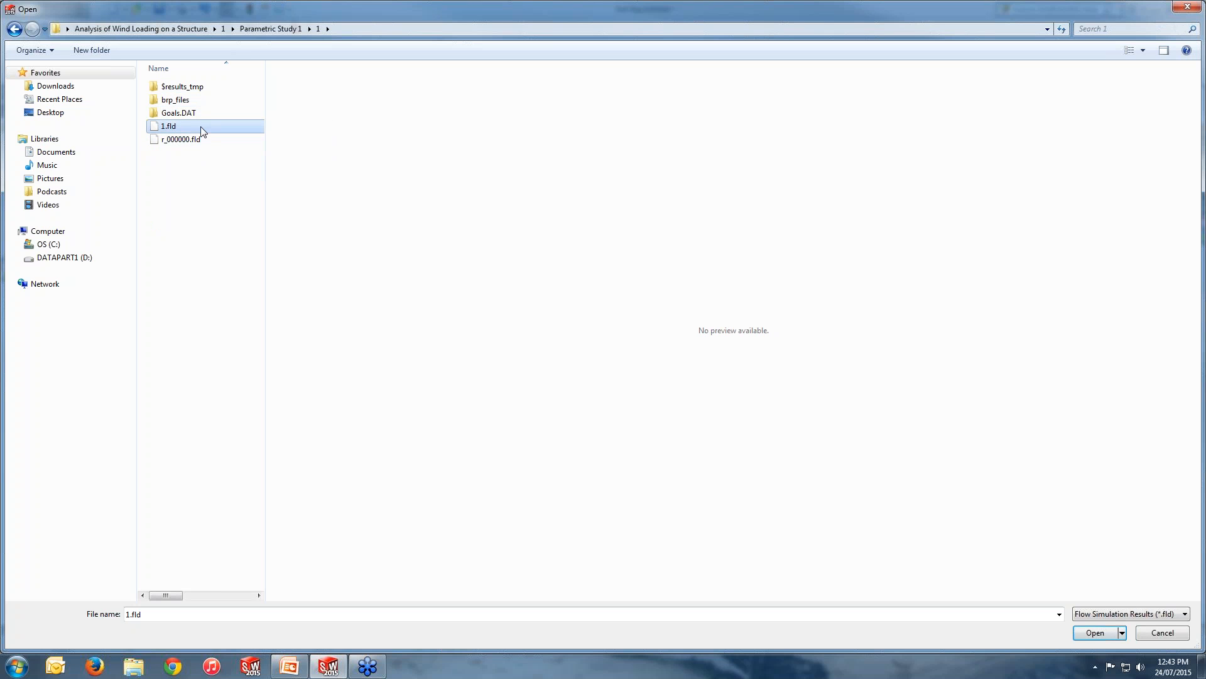
Go back up to the Analysis of Wind Loading on a Structure folder, reopen folder 1 and select its 1.fld.
left_click(222, 29)
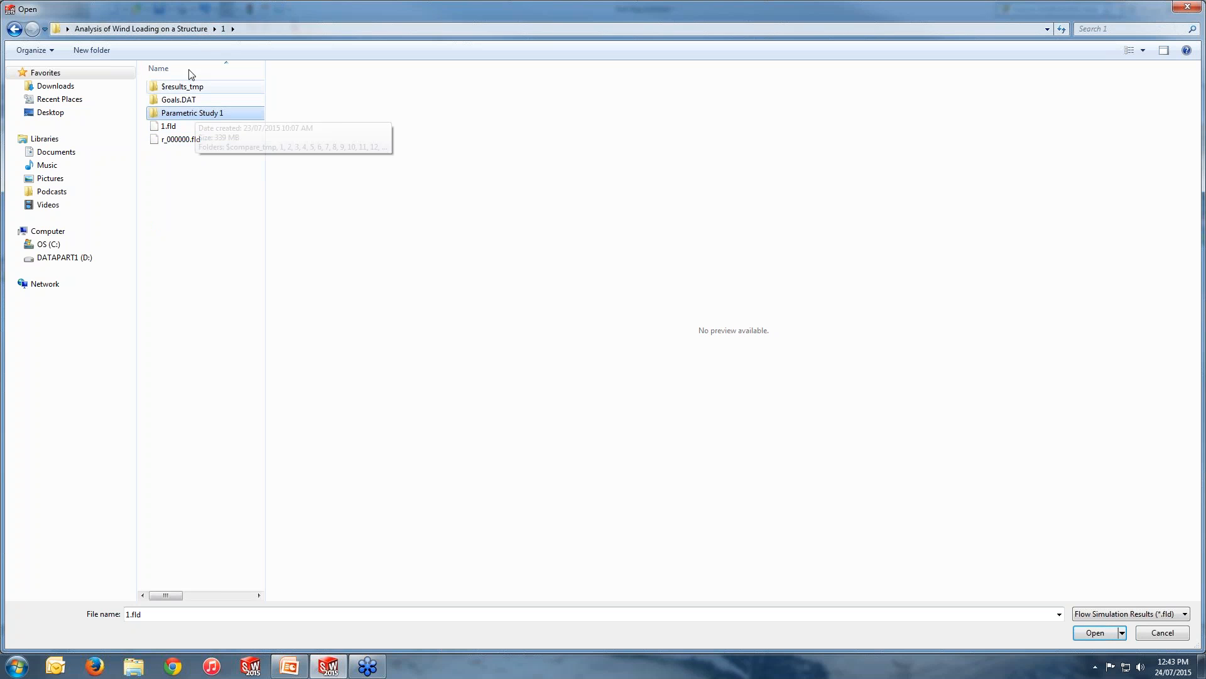
left_click(193, 35)
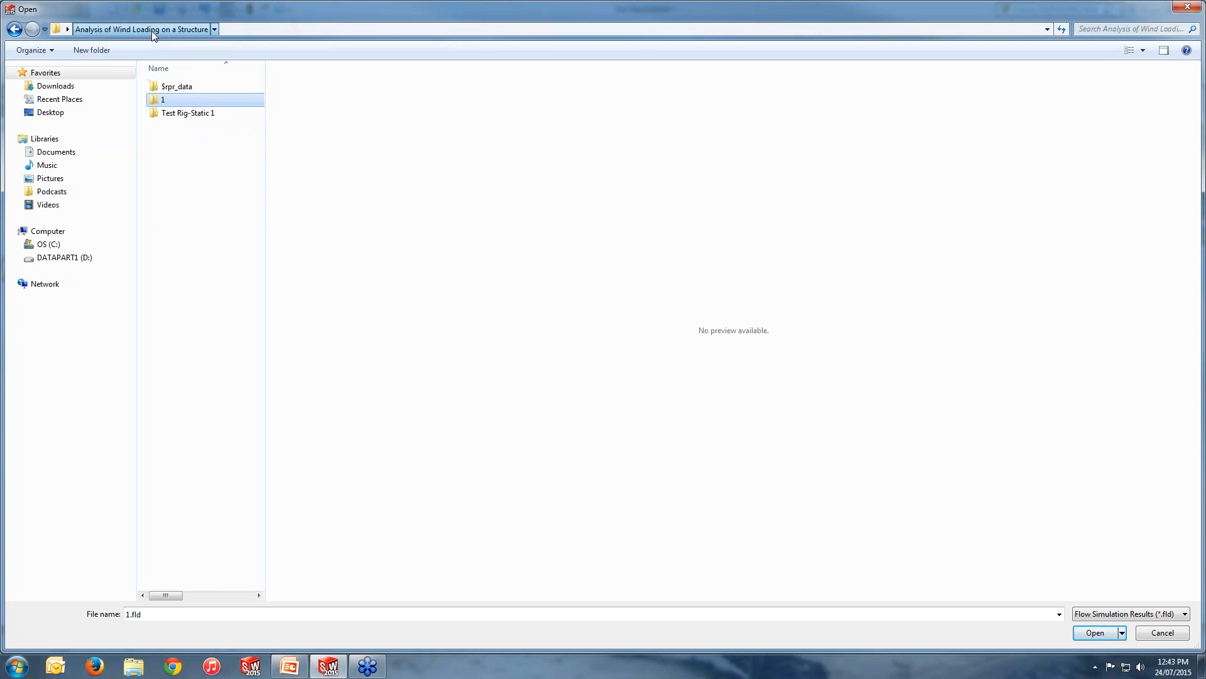
left_click(15, 29)
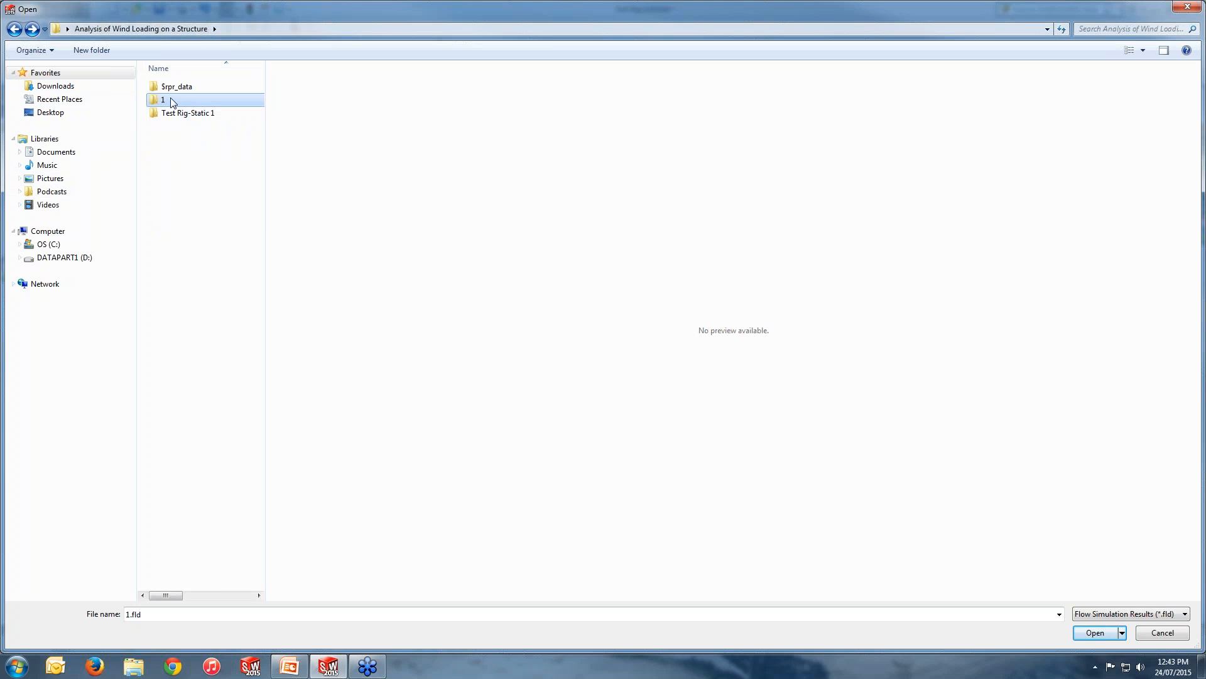
double_click(172, 100)
left_click(168, 126)
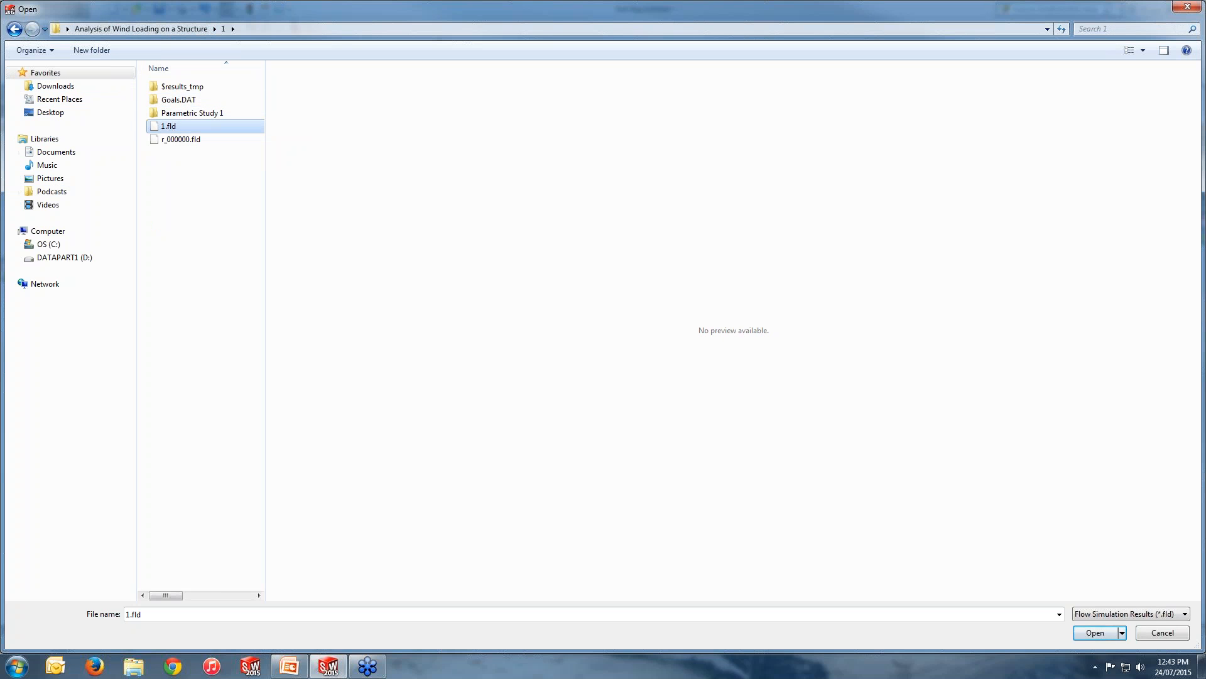
left_click(14, 29)
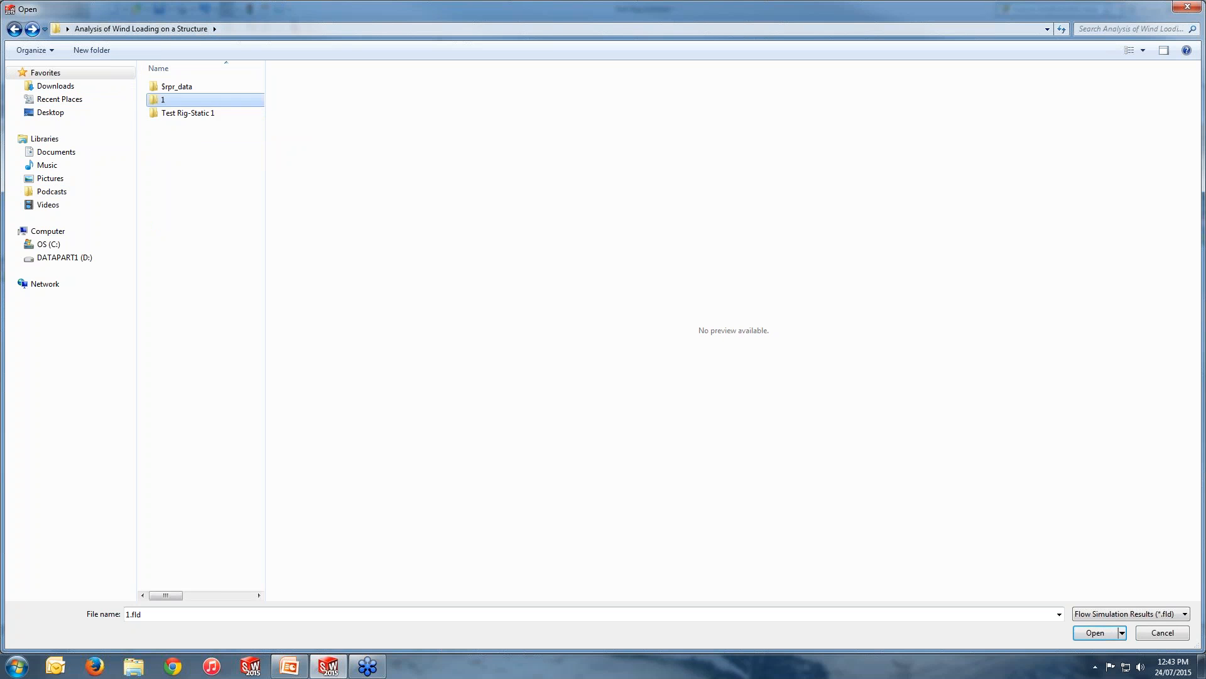
left_click(10, 28)
left_click(11, 27)
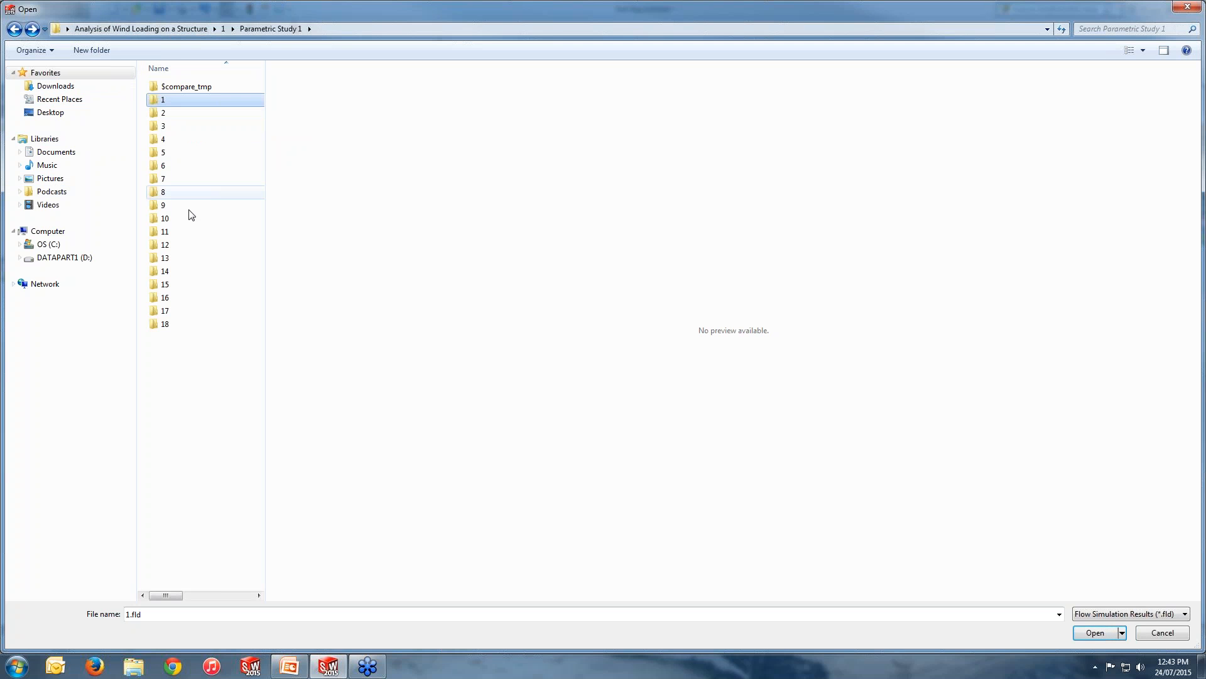
double_click(166, 206)
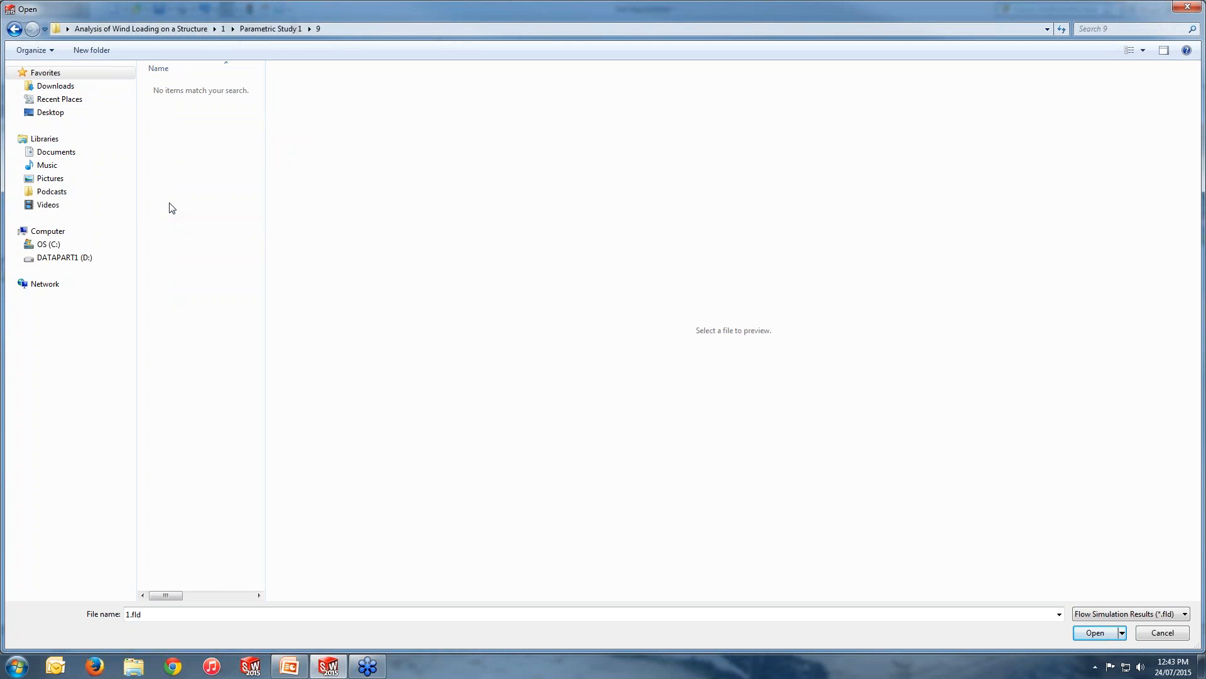
left_click(14, 28)
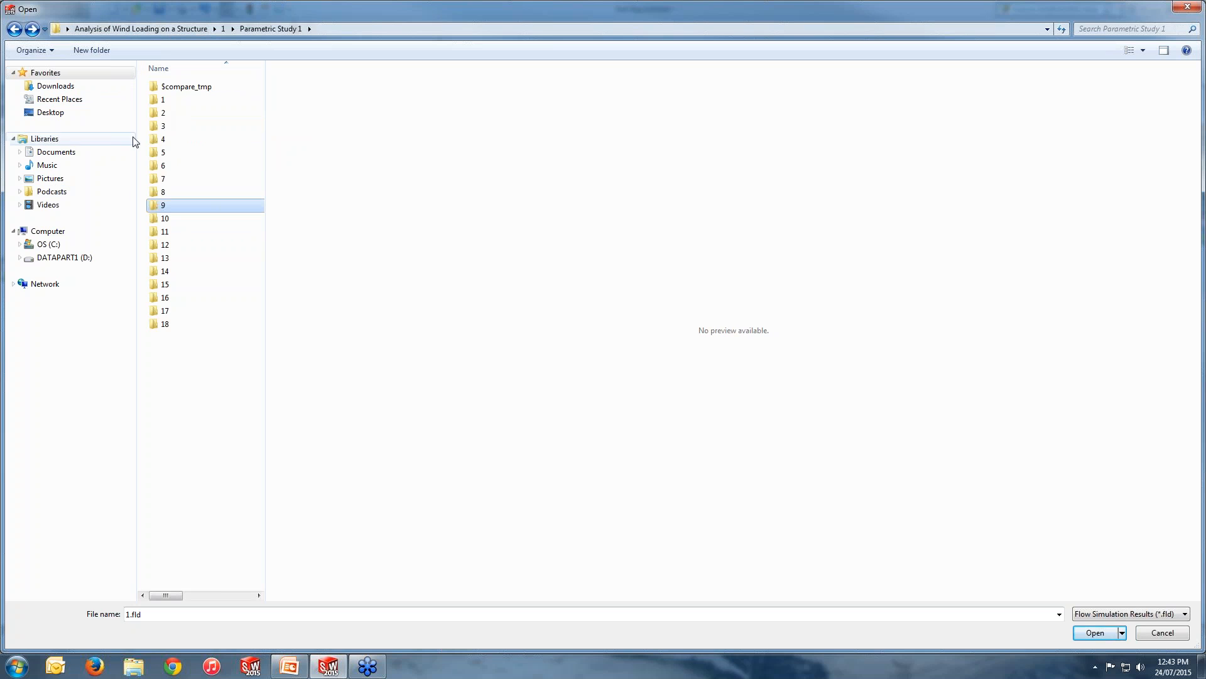
double_click(164, 126)
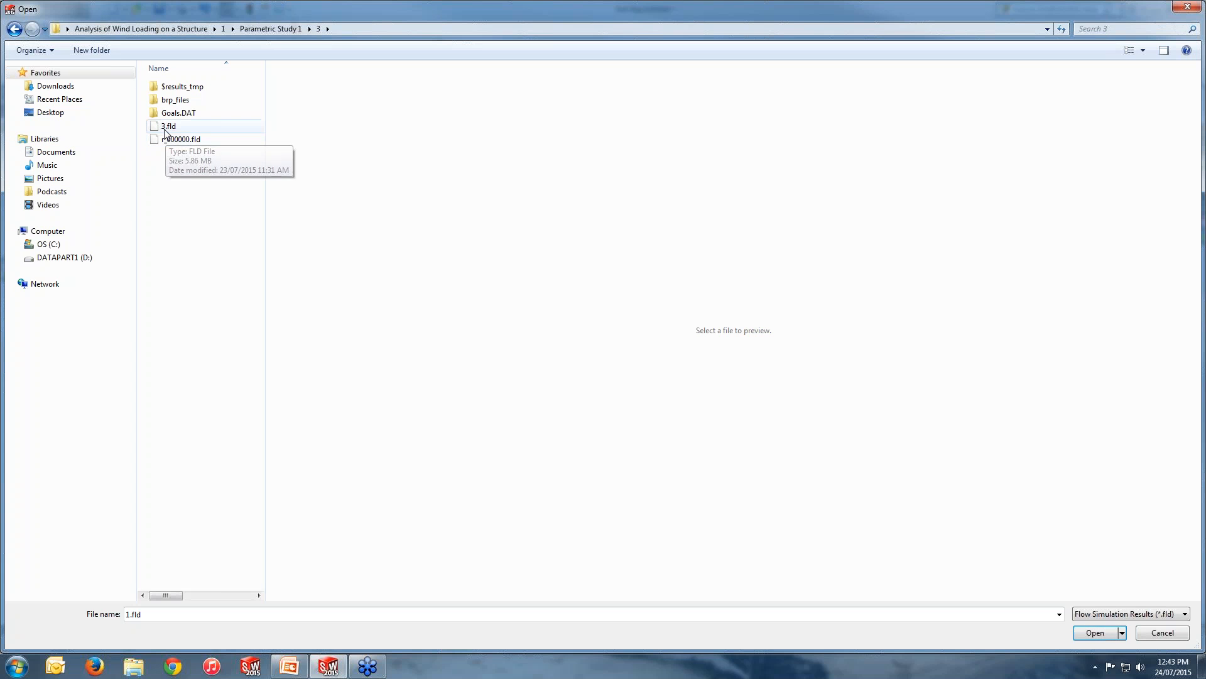
left_click(182, 128)
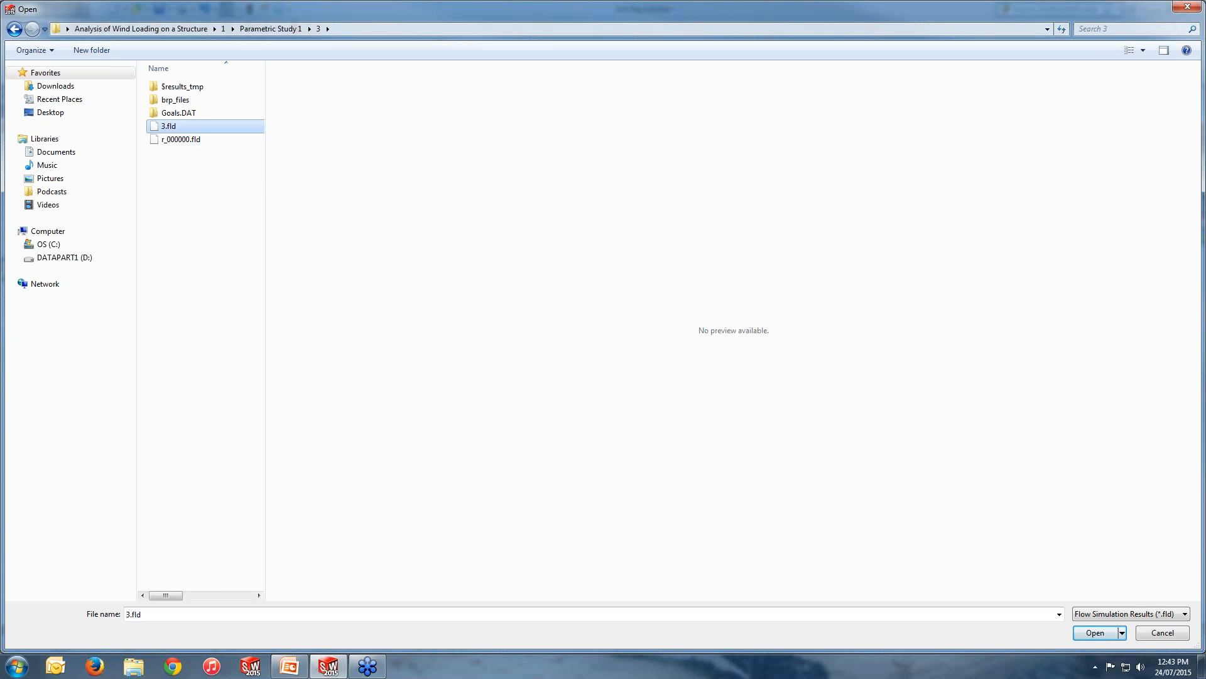
left_click(1187, 8)
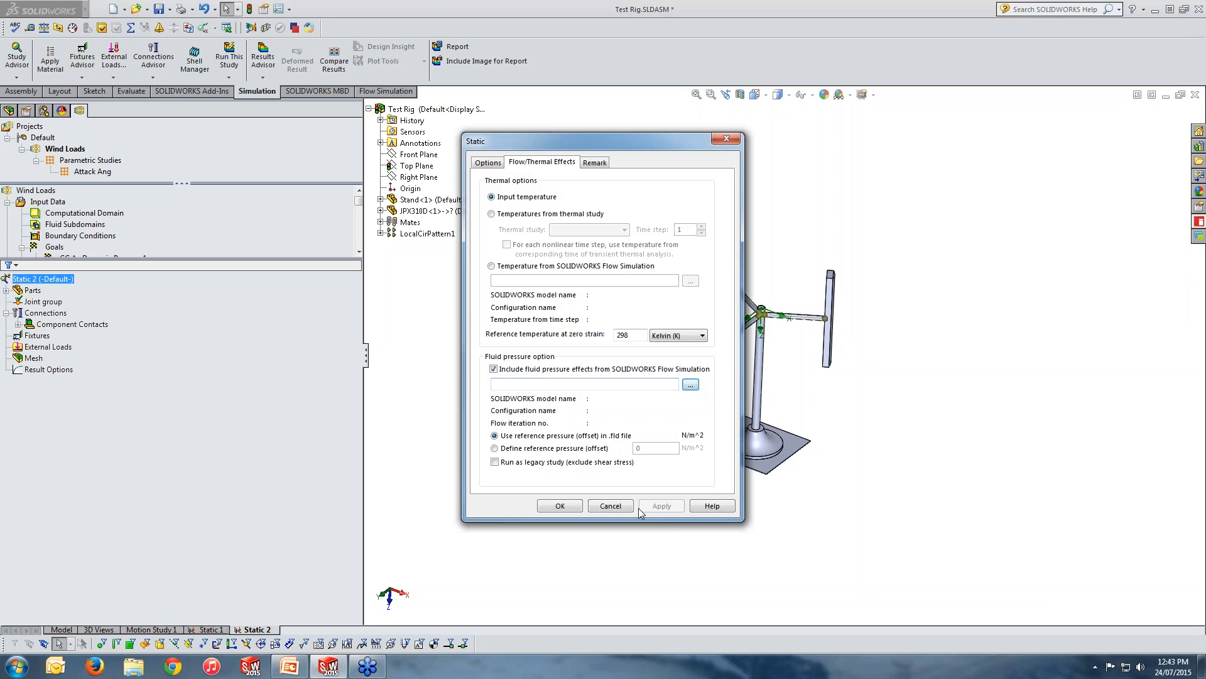
left_click(610, 506)
In the Static 2 properties, include fluid pressure effects from SOLIDWORKS Flow Simulation using the 1.fld results file in folder 1.
right_click(59, 282)
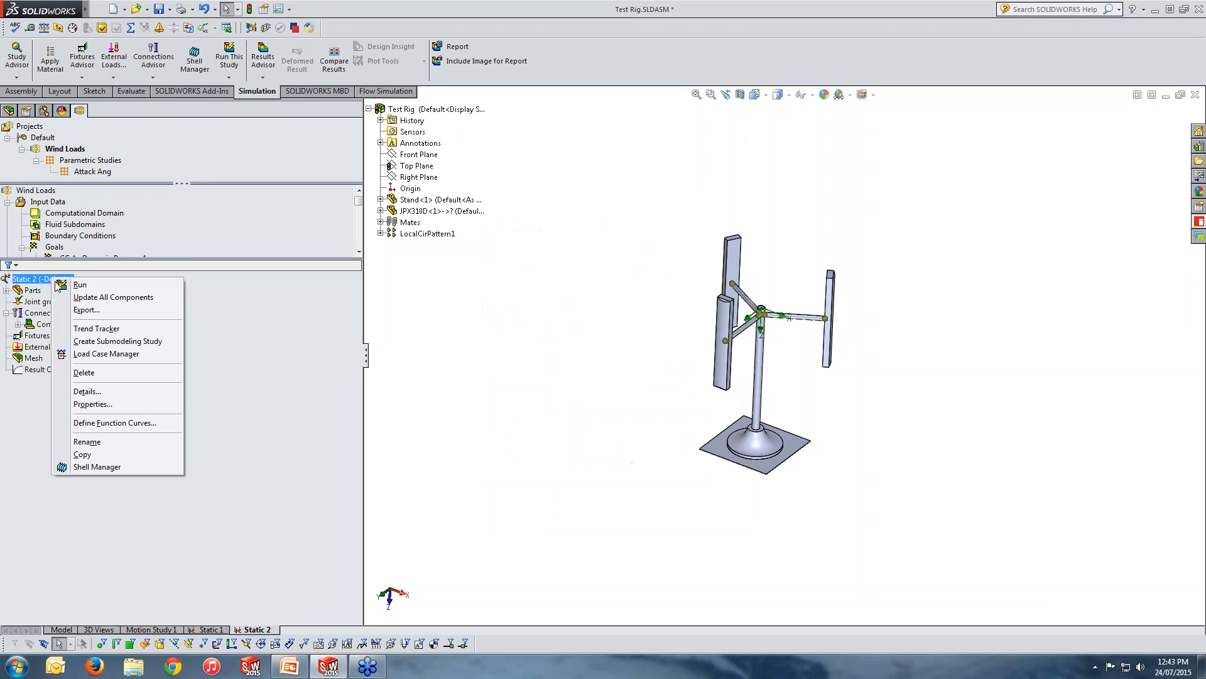
left_click(93, 404)
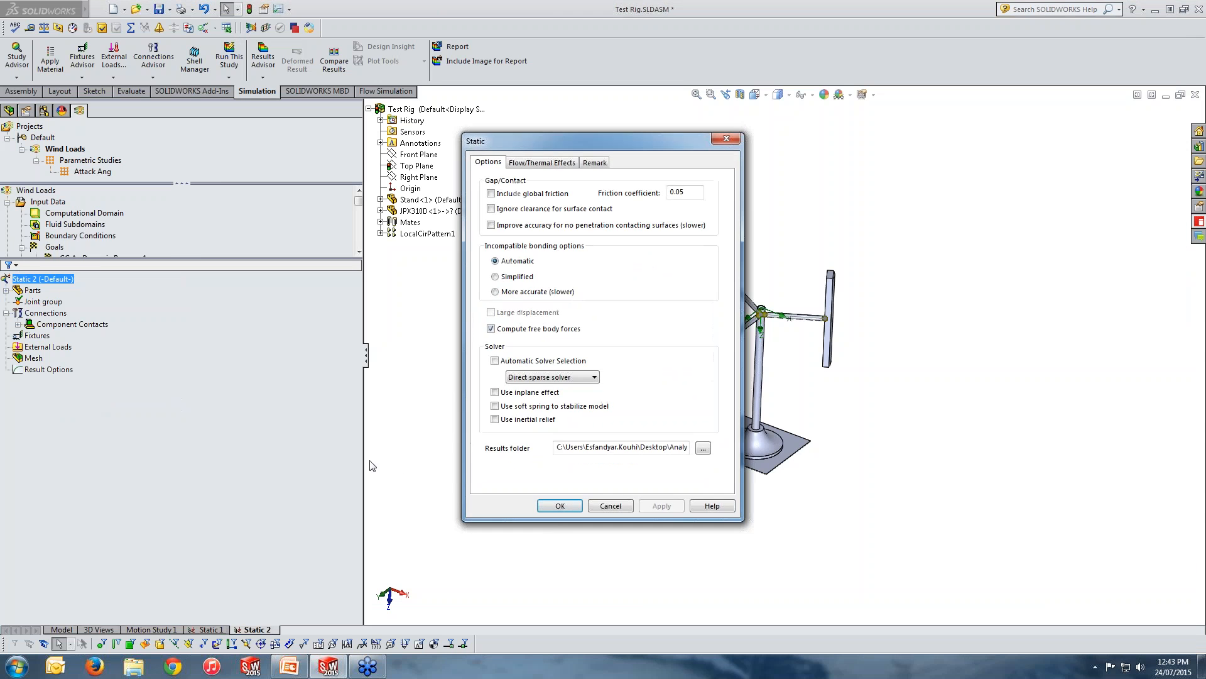
left_click(532, 165)
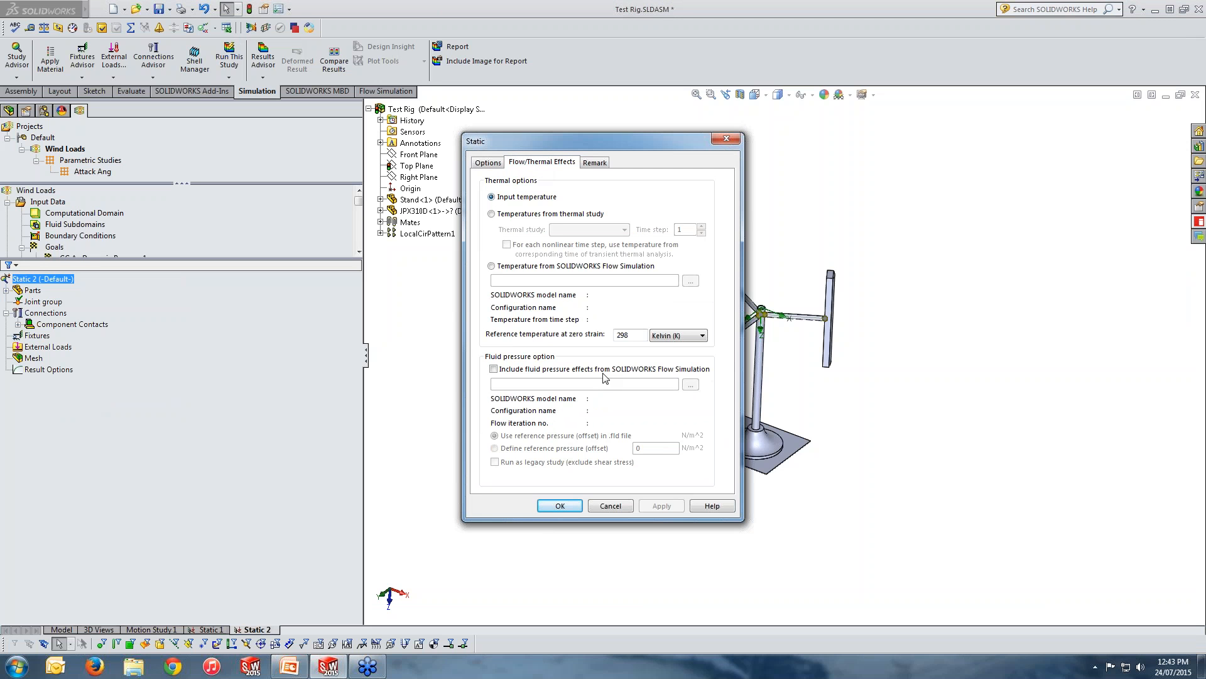
left_click(554, 376)
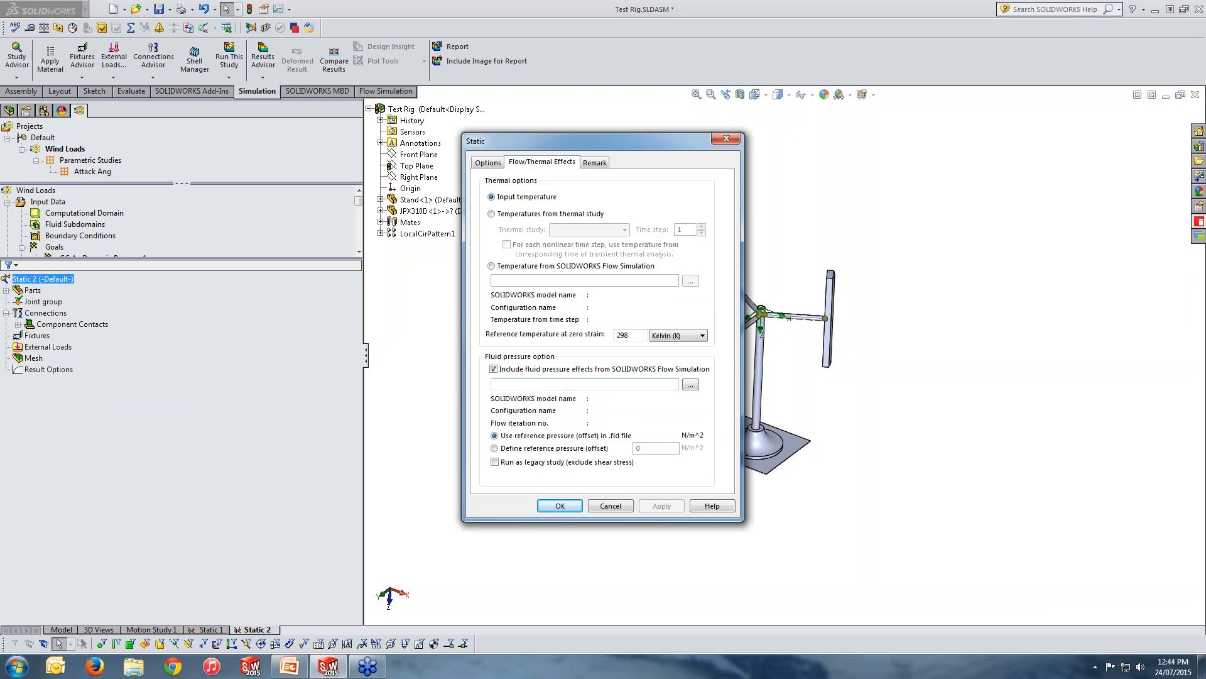
left_click(690, 384)
left_click(169, 127)
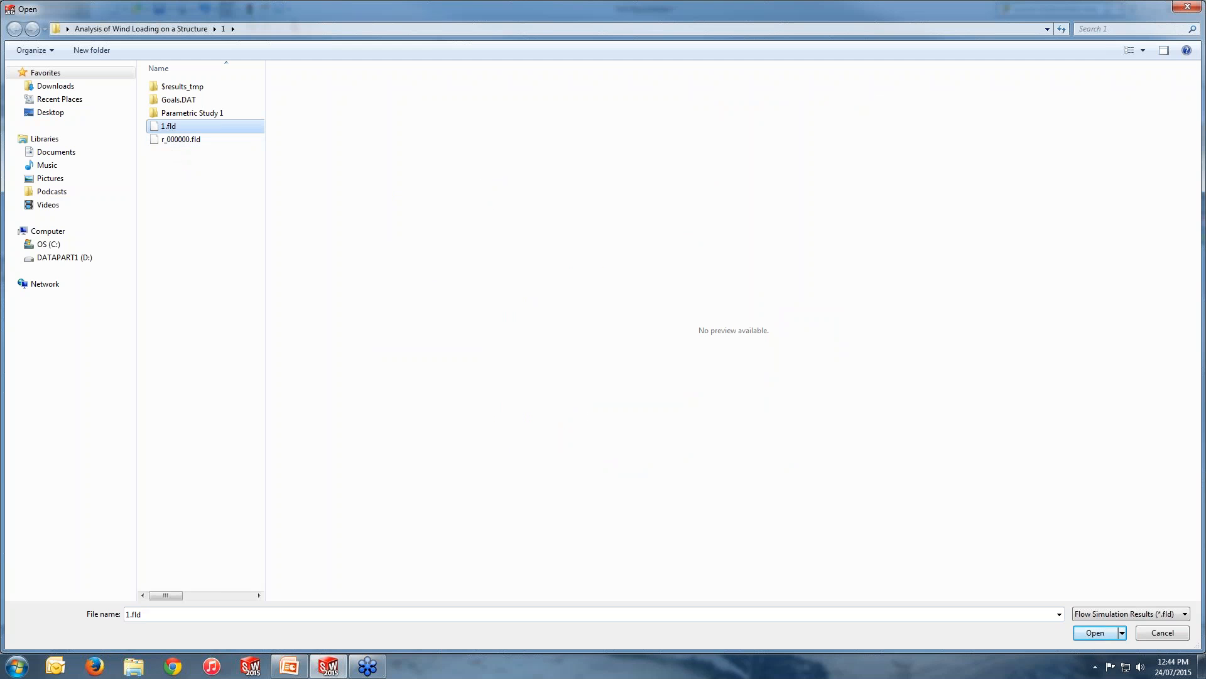
left_click(1098, 635)
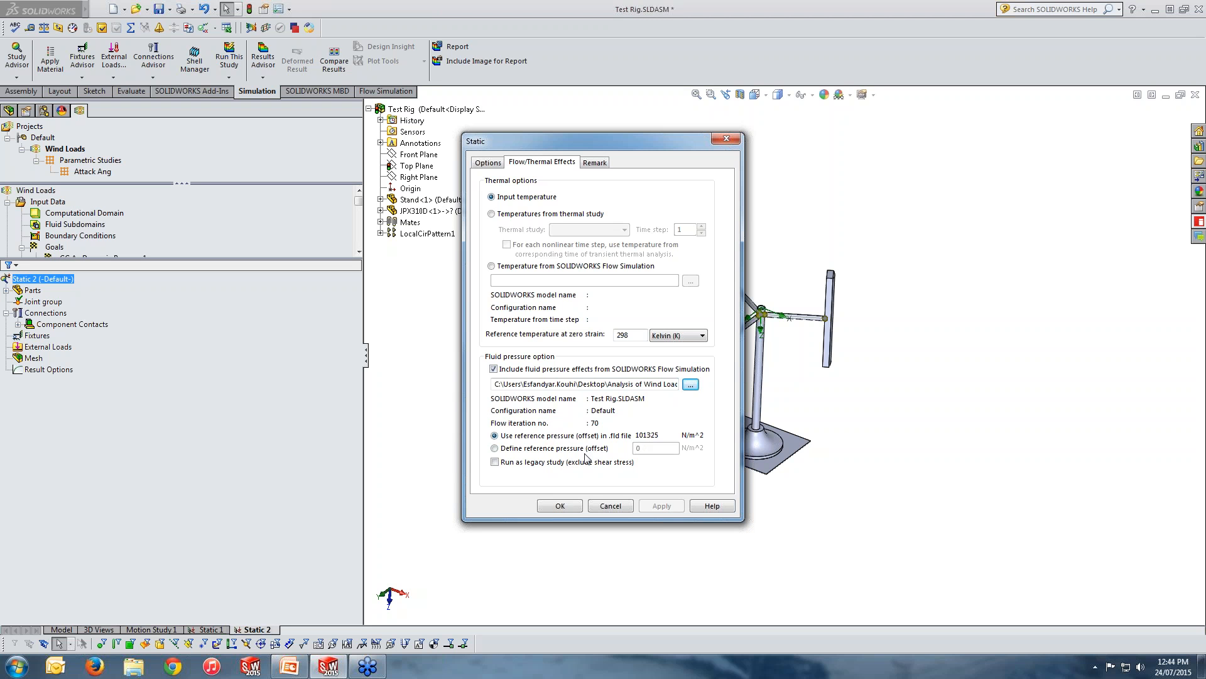
left_click(561, 506)
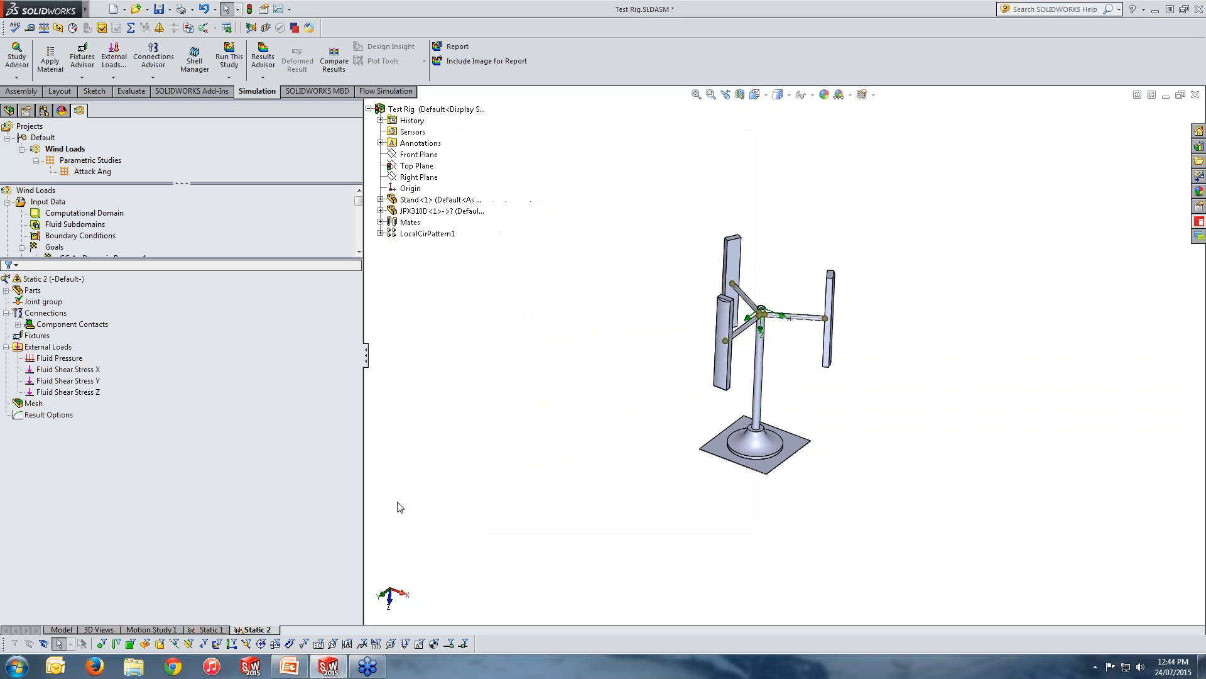
Review the fluid pressure and the X, Y and Z fluid shear stress loads under Static 2's external loads.
left_click(48, 350)
left_click(67, 359)
left_click(78, 370)
left_click(97, 381, "ctrl")
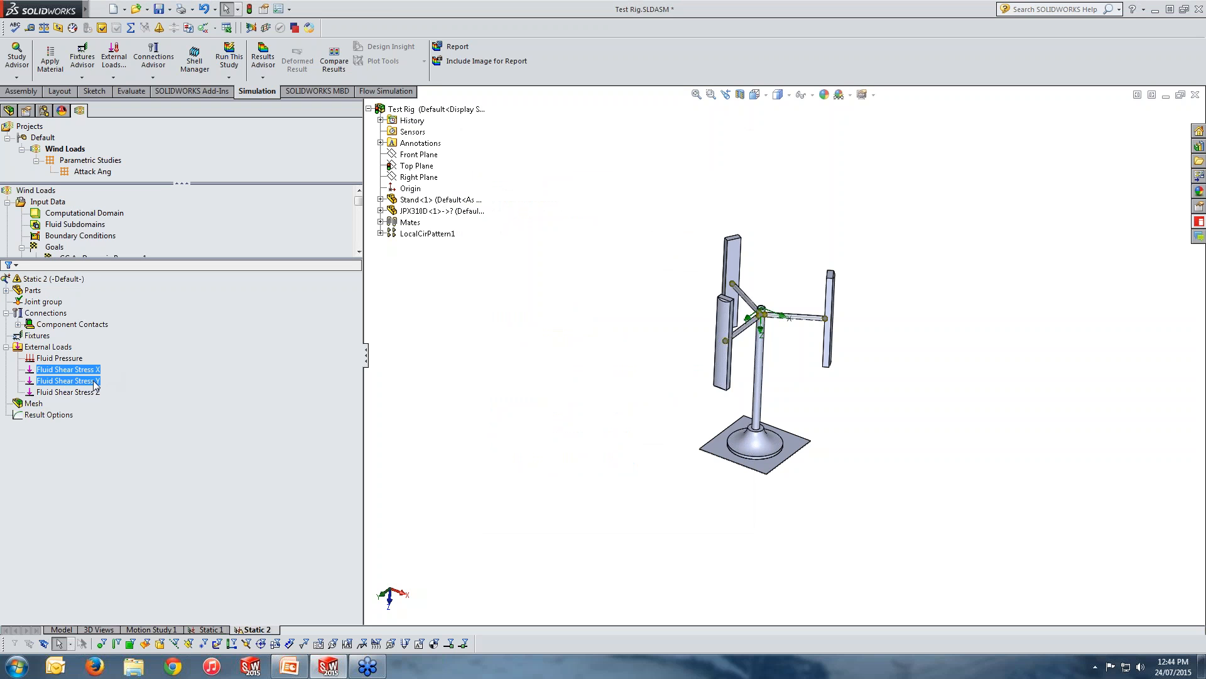
left_click(95, 393)
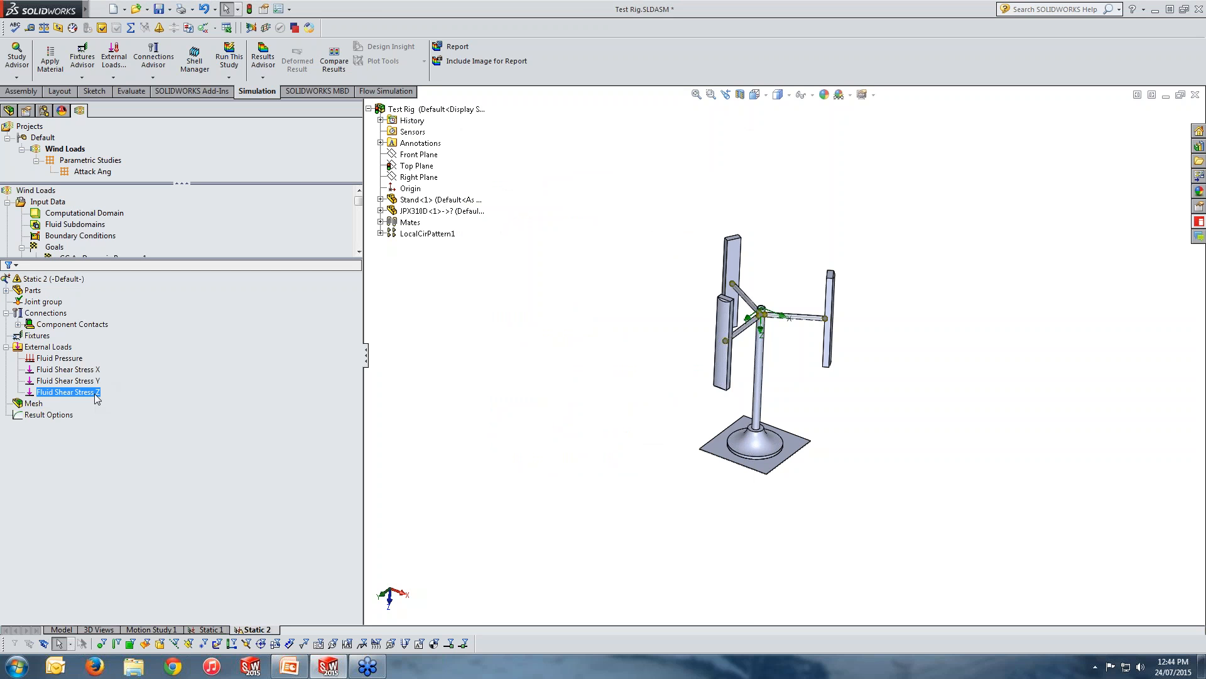
Export the Flow Simulation results of the Wind Loads project to Simulation.
left_click(90, 6)
left_click(122, 6)
left_click(180, 7)
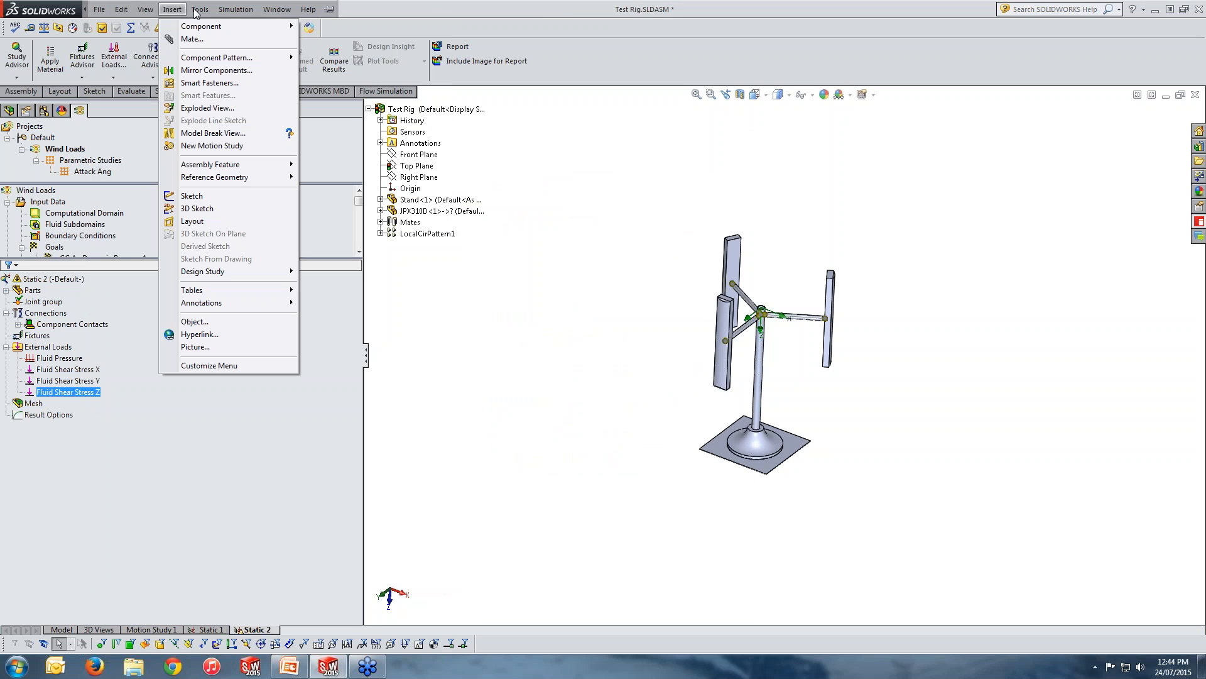
mouse_move(197, 11)
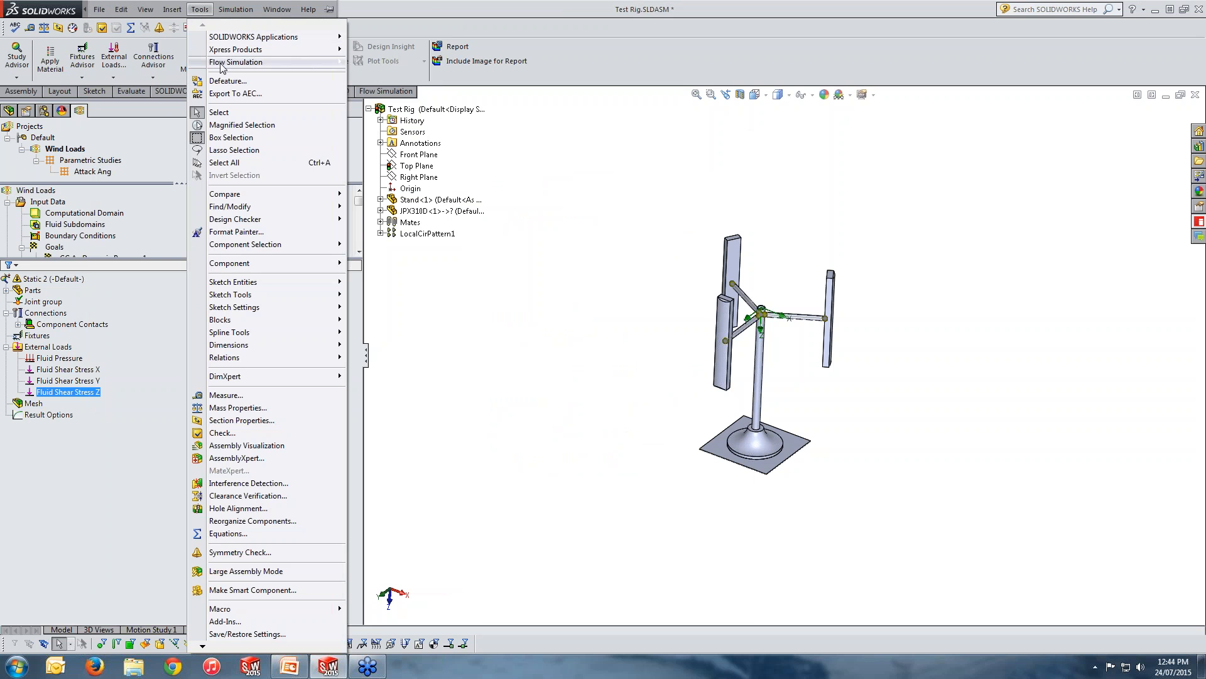
mouse_move(343, 62)
mouse_move(459, 205)
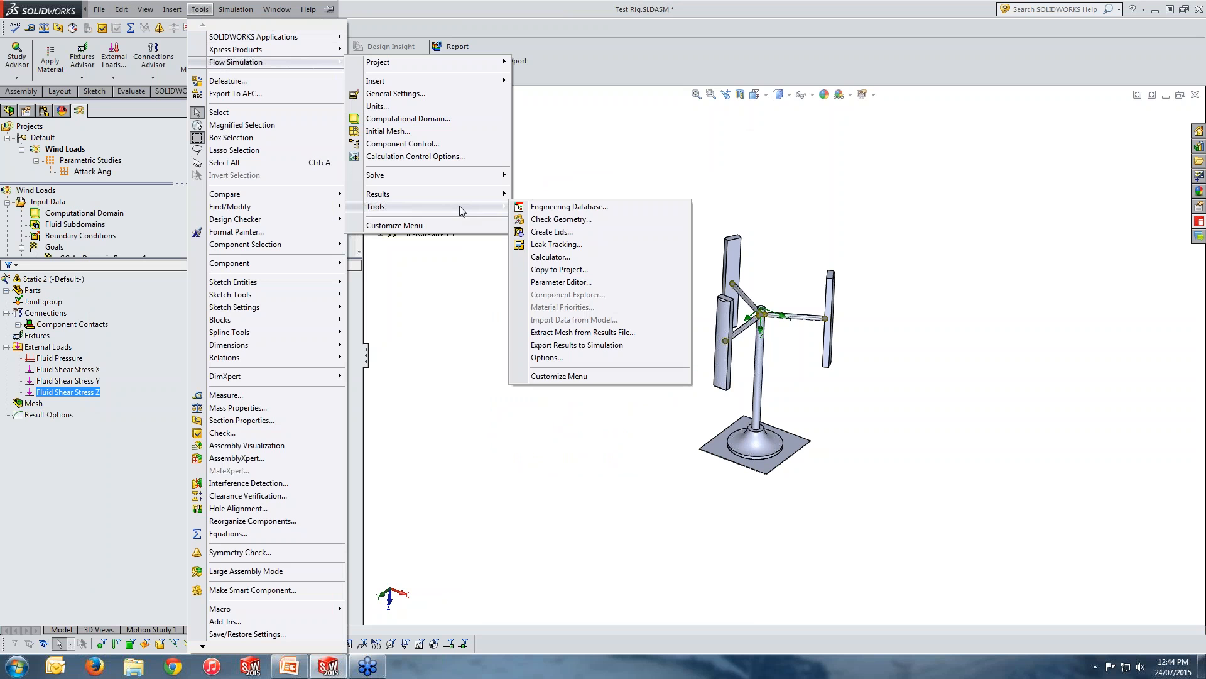
left_click(584, 345)
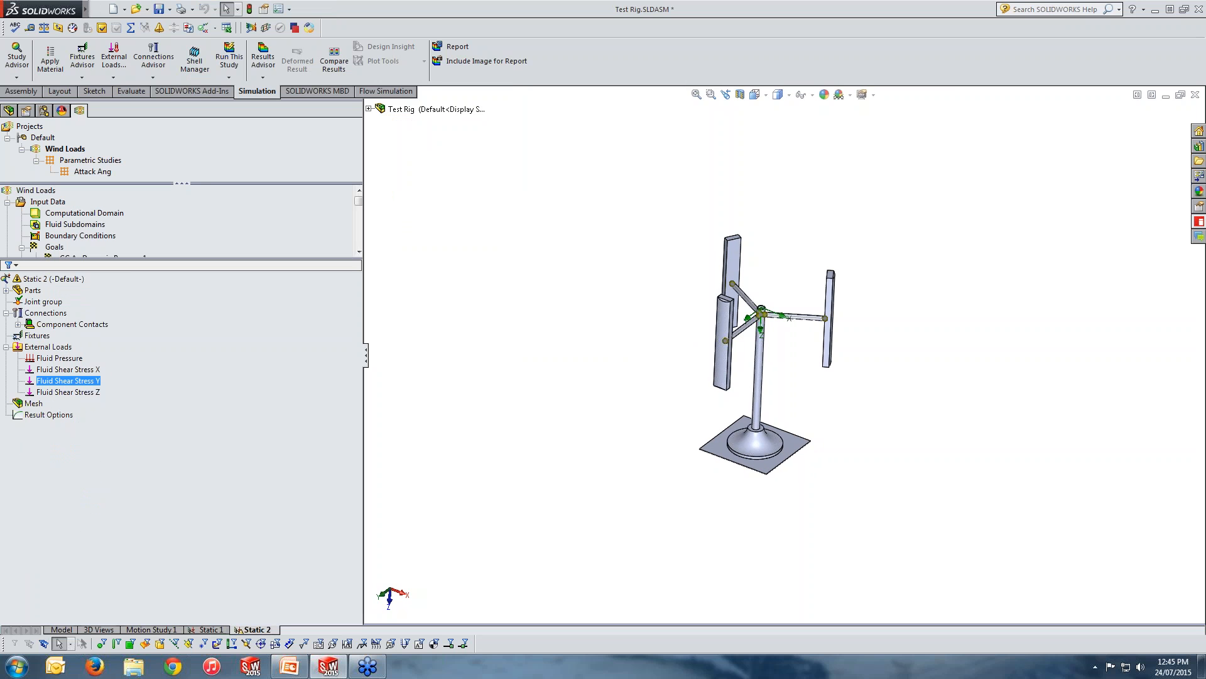
Examine the definitions of the Fluid Pressure and Fluid Shear Stress X loads, then close the study properties without changes.
left_click(59, 363)
right_click(59, 367)
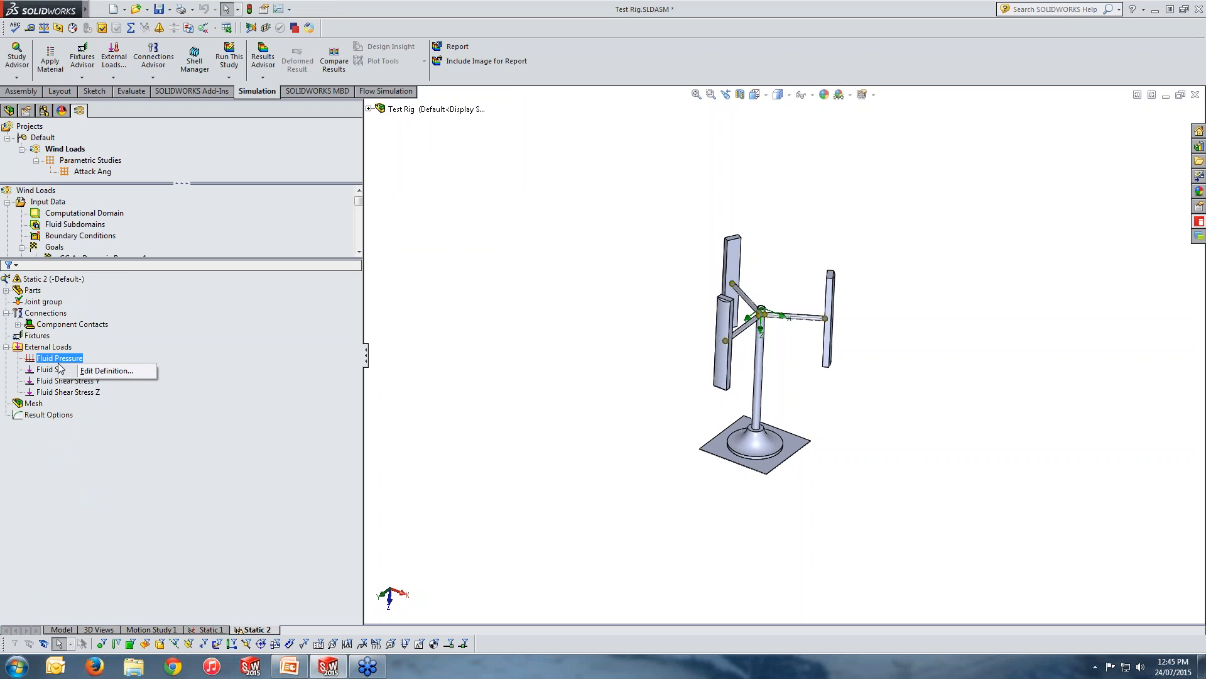
left_click(120, 357)
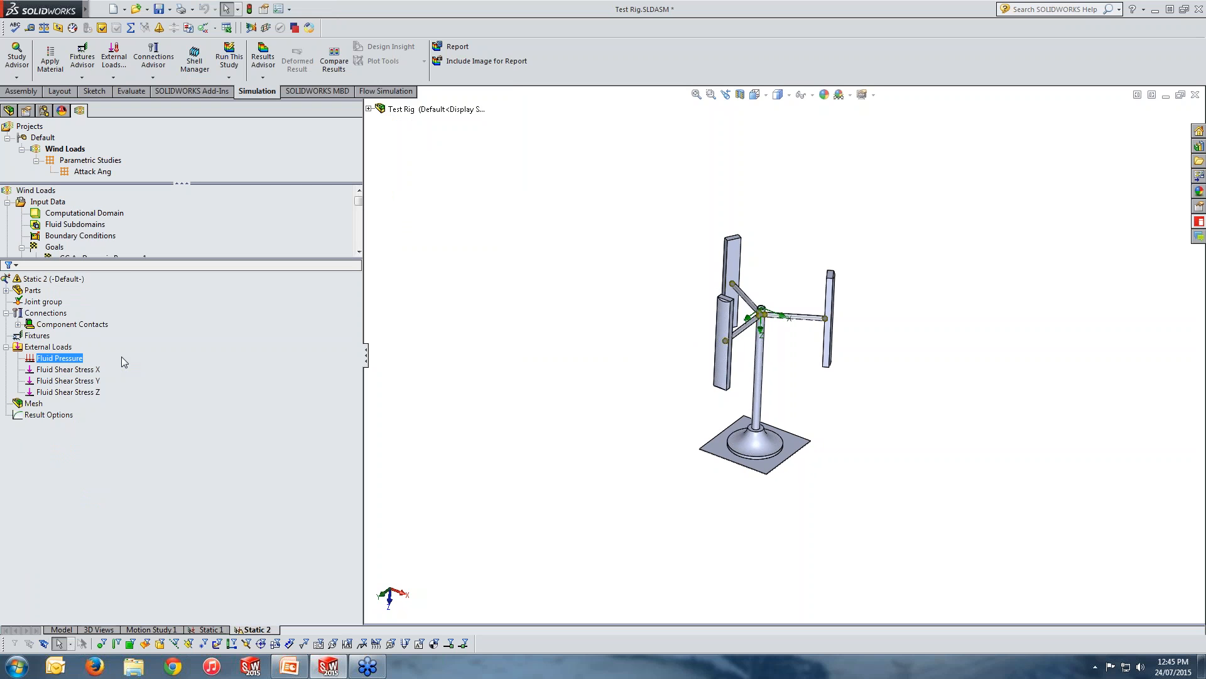
right_click(65, 362)
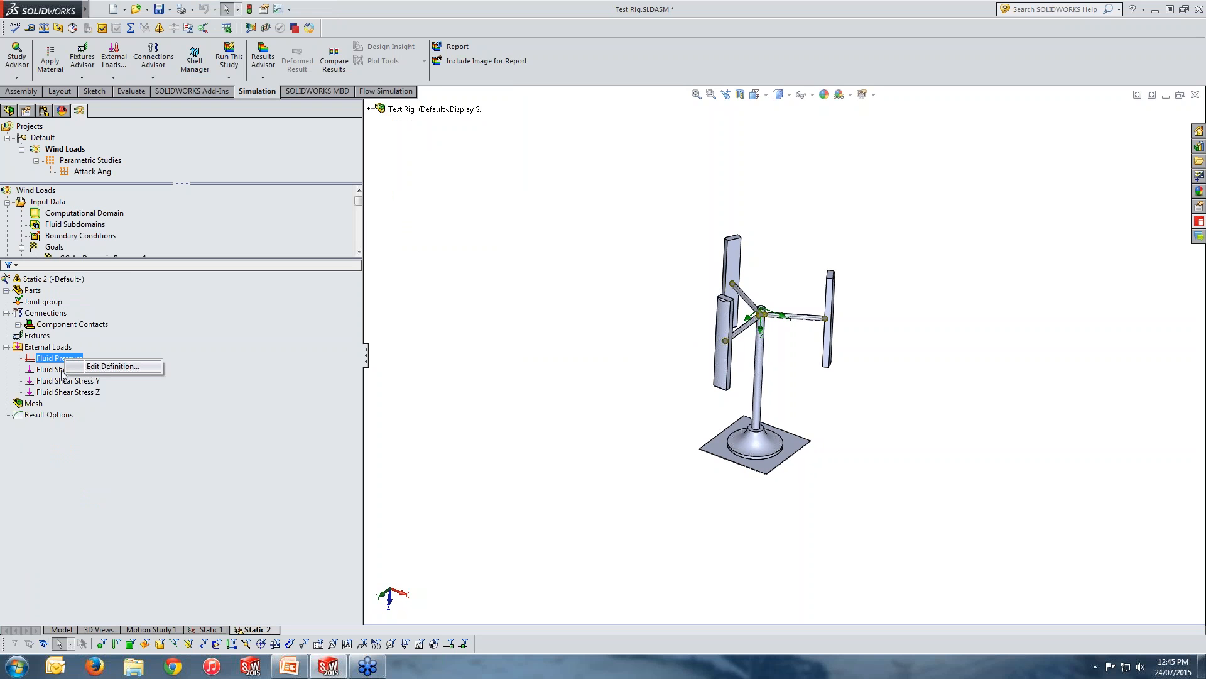
left_click(38, 370)
right_click(55, 371)
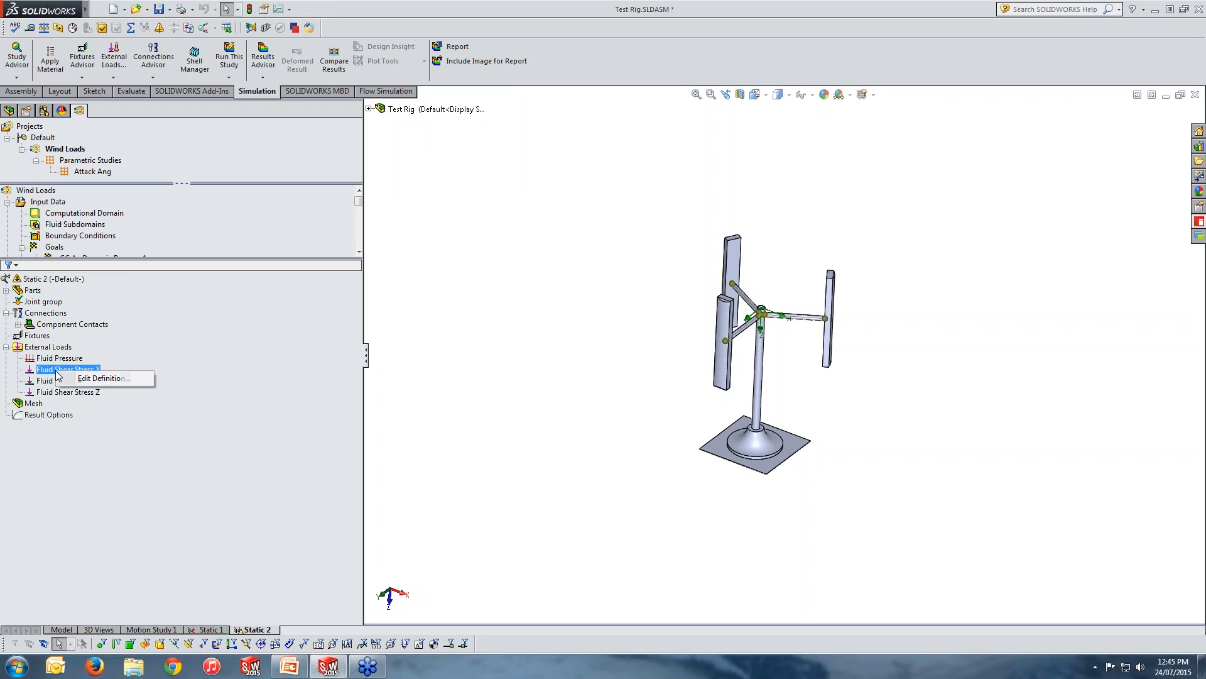
left_click(210, 366)
right_click(54, 371)
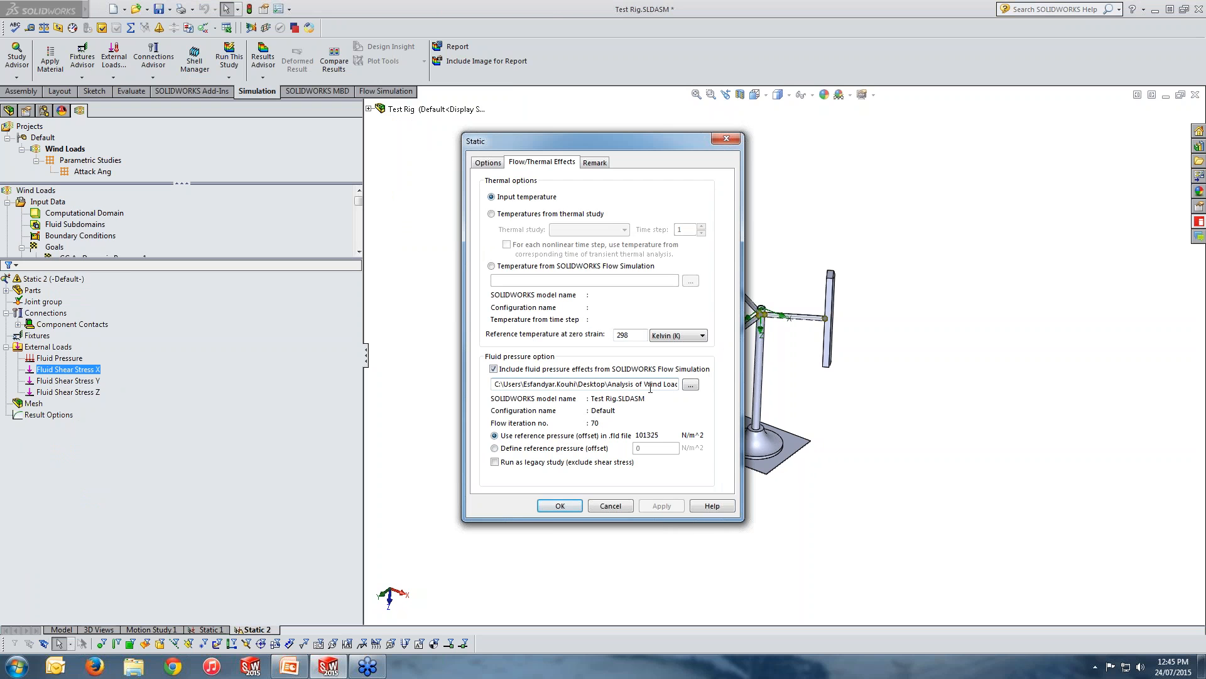
left_click(726, 139)
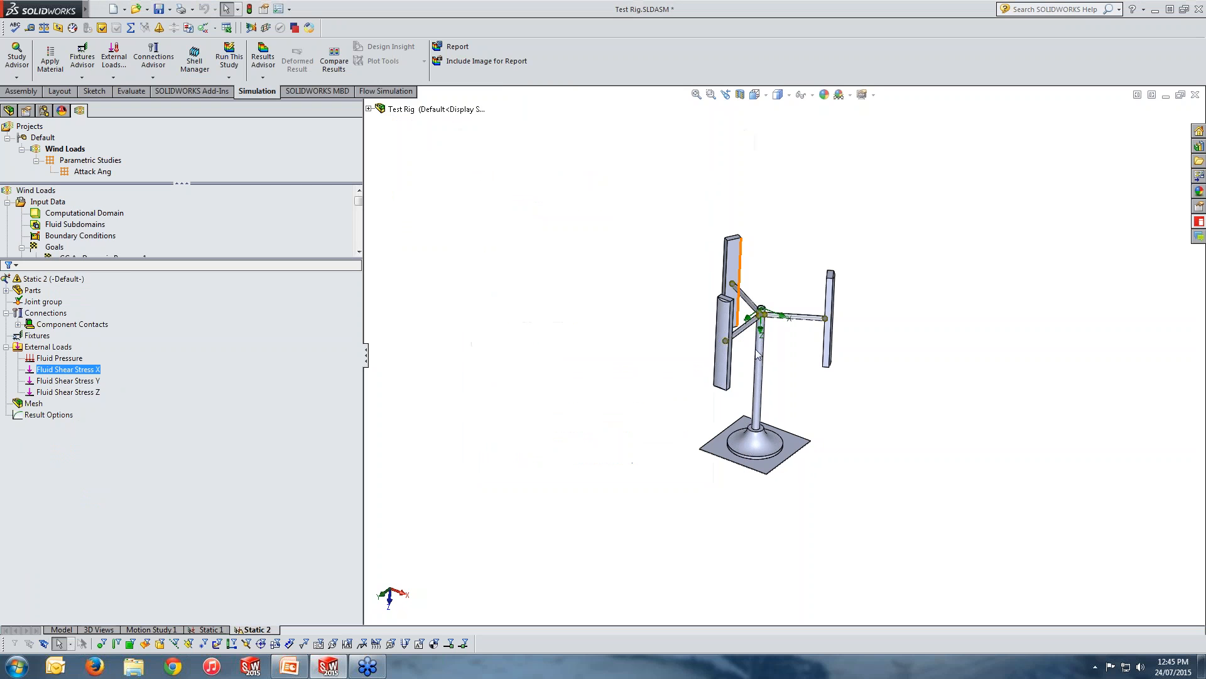
Delete the Cut list folder under the Stand-1 part in the Static 2 study.
middle_click_drag(793, 449, 778, 425)
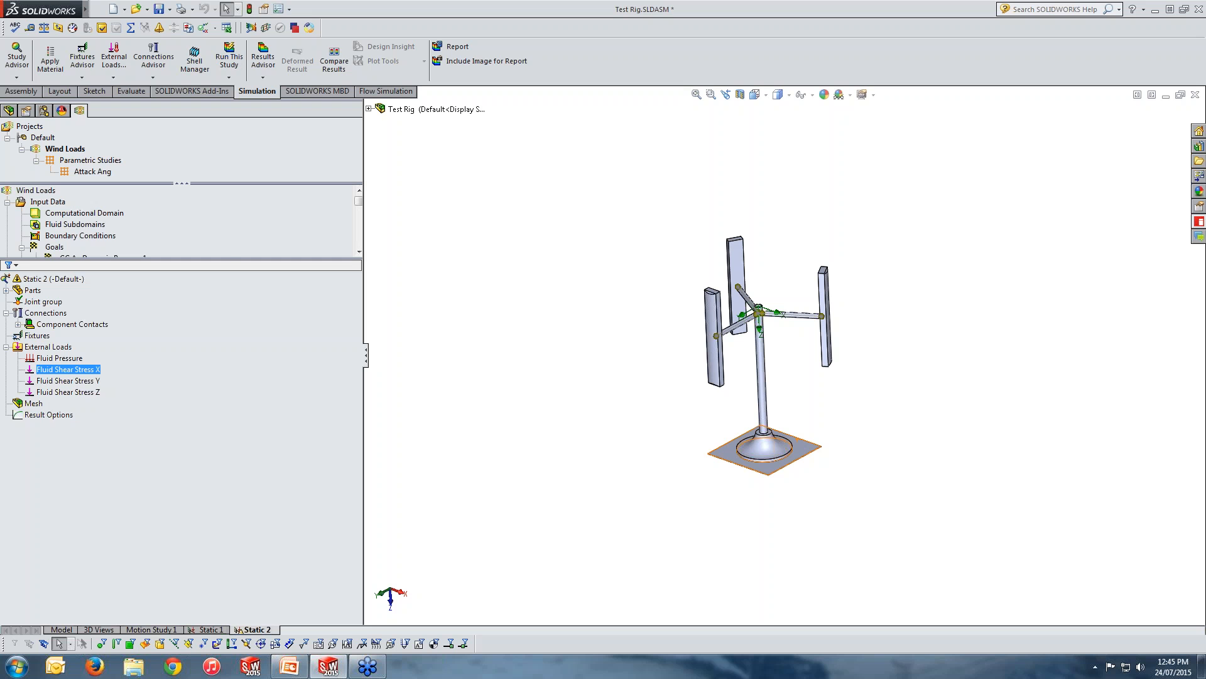
left_click(7, 290)
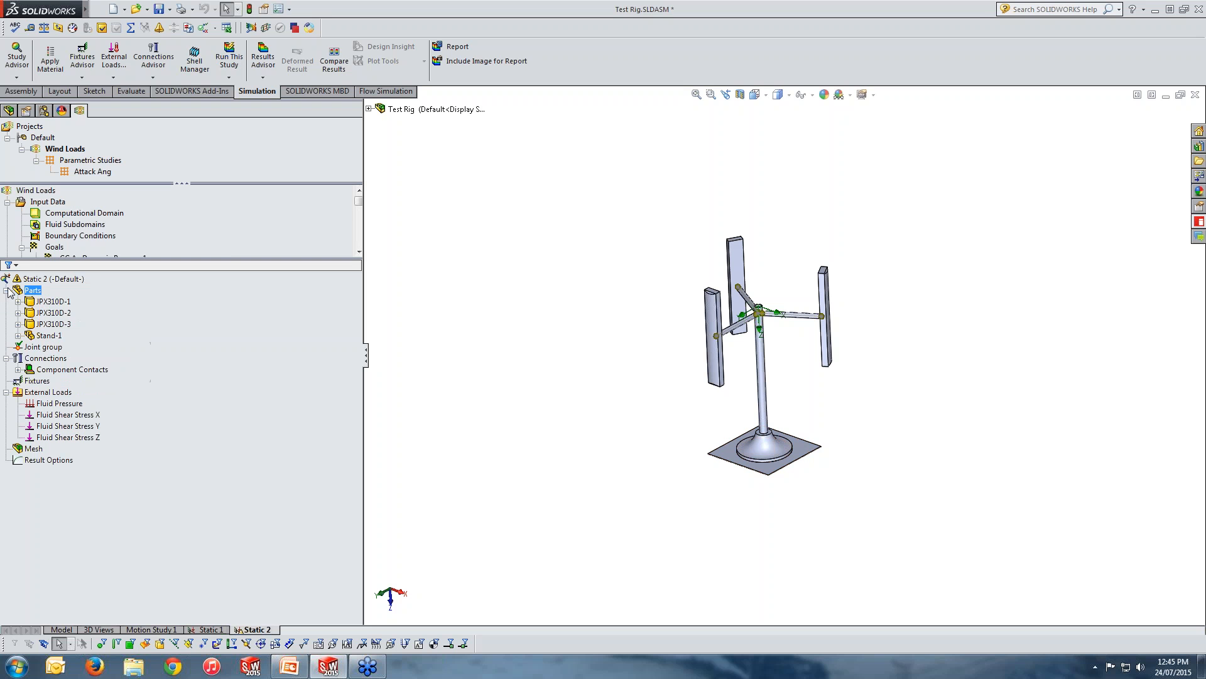
key("Down")
key("Down")
key("Down")
key("Down")
left_click(18, 335)
right_click(54, 347)
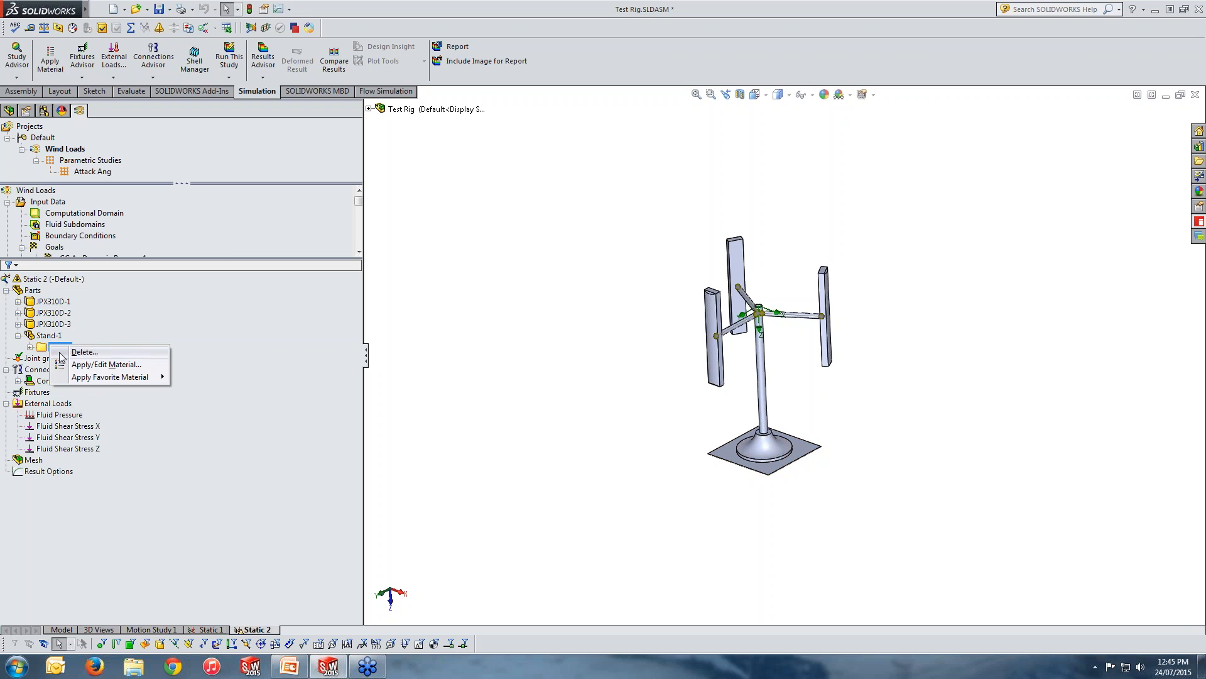
left_click(84, 353)
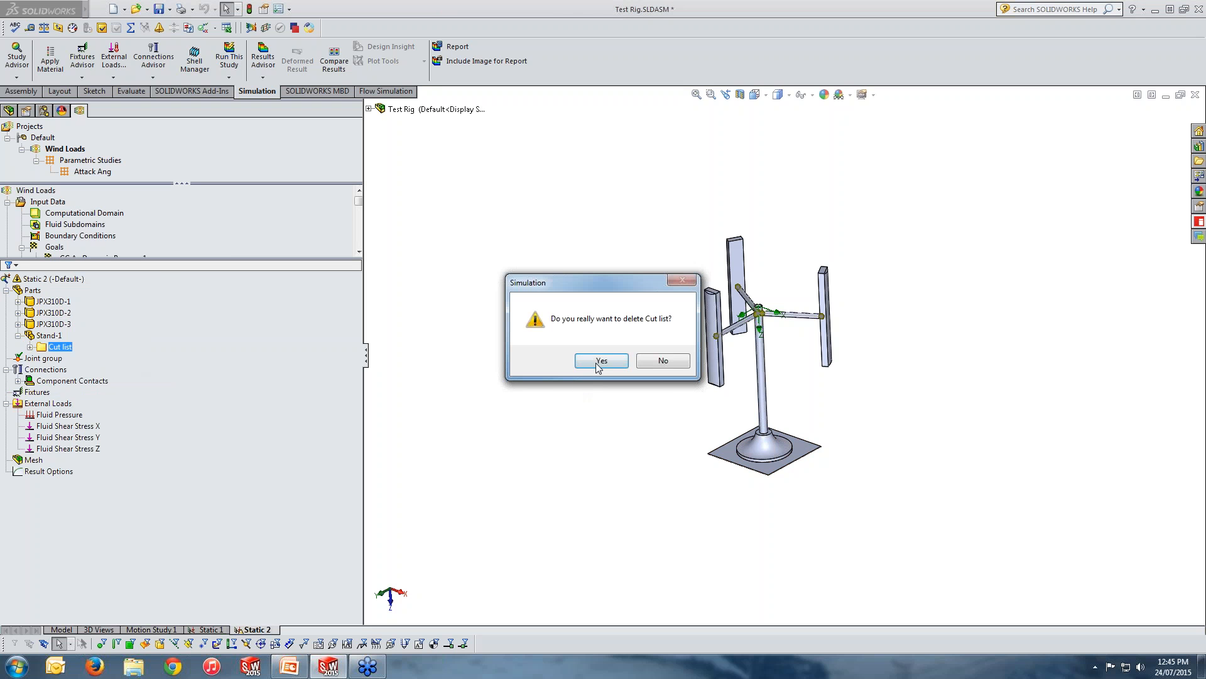
left_click(598, 364)
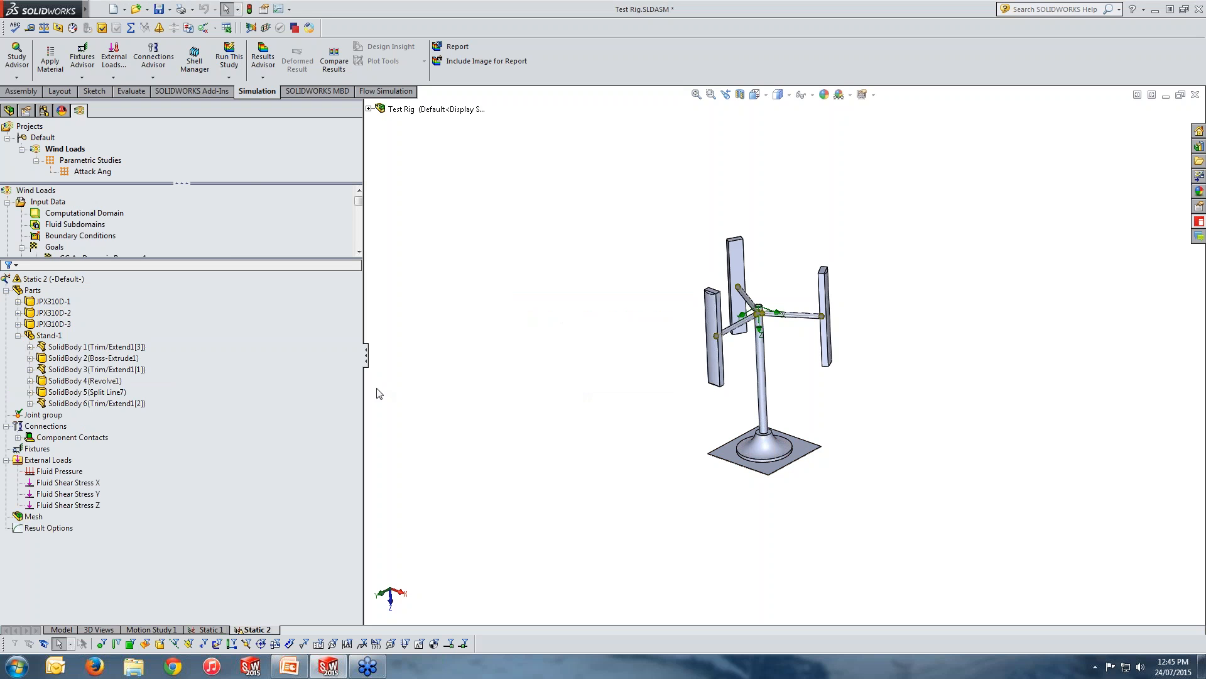
Highlight the three Trim/Extend arm bodies of Stand-1 together to examine how they are represented in the study.
middle_click_drag(652, 460, 658, 451)
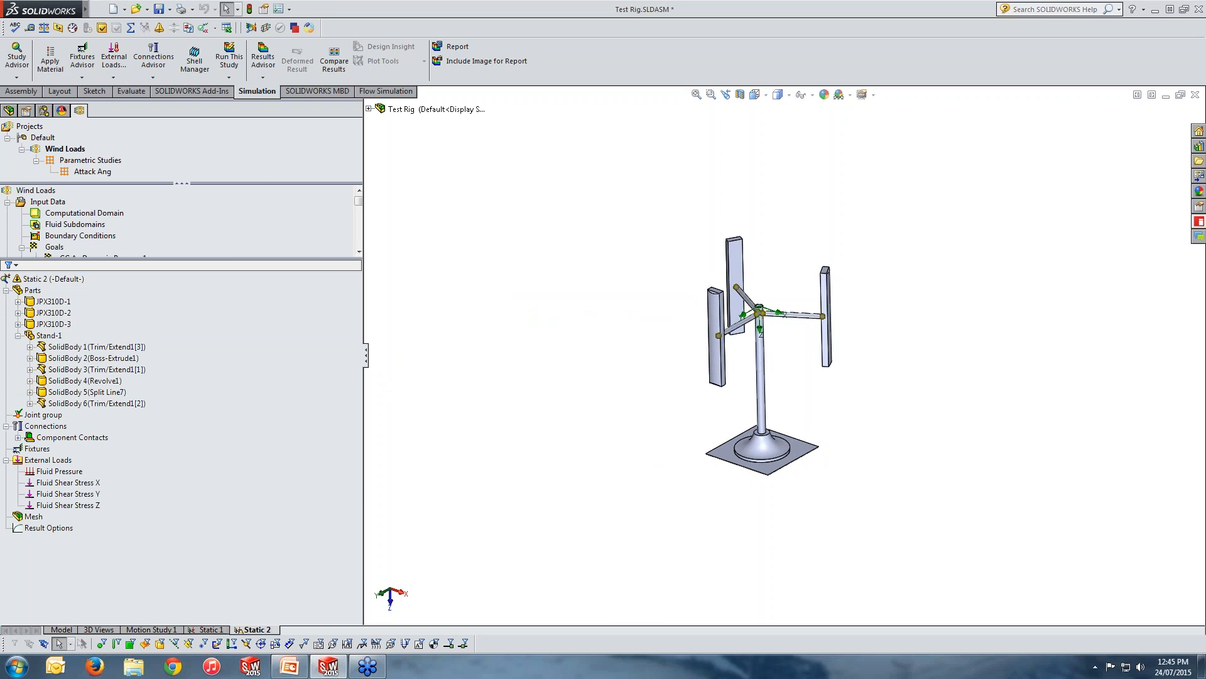
left_click(76, 347)
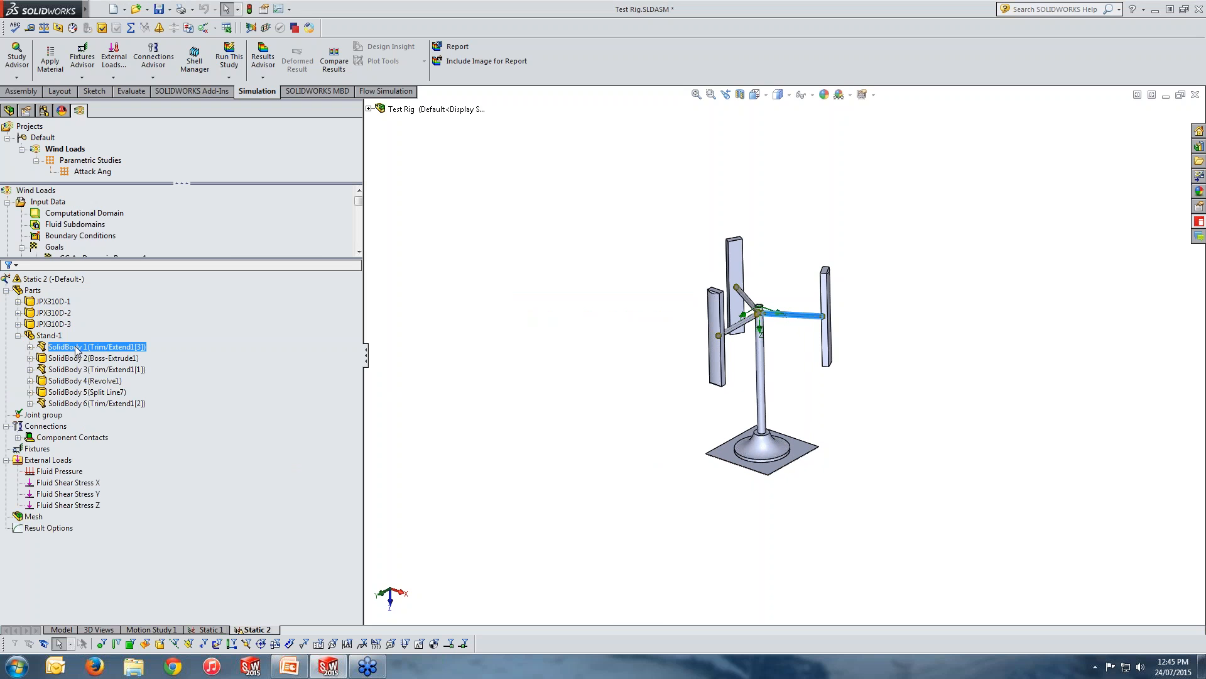
left_click(79, 369, "ctrl")
left_click(84, 403, "ctrl")
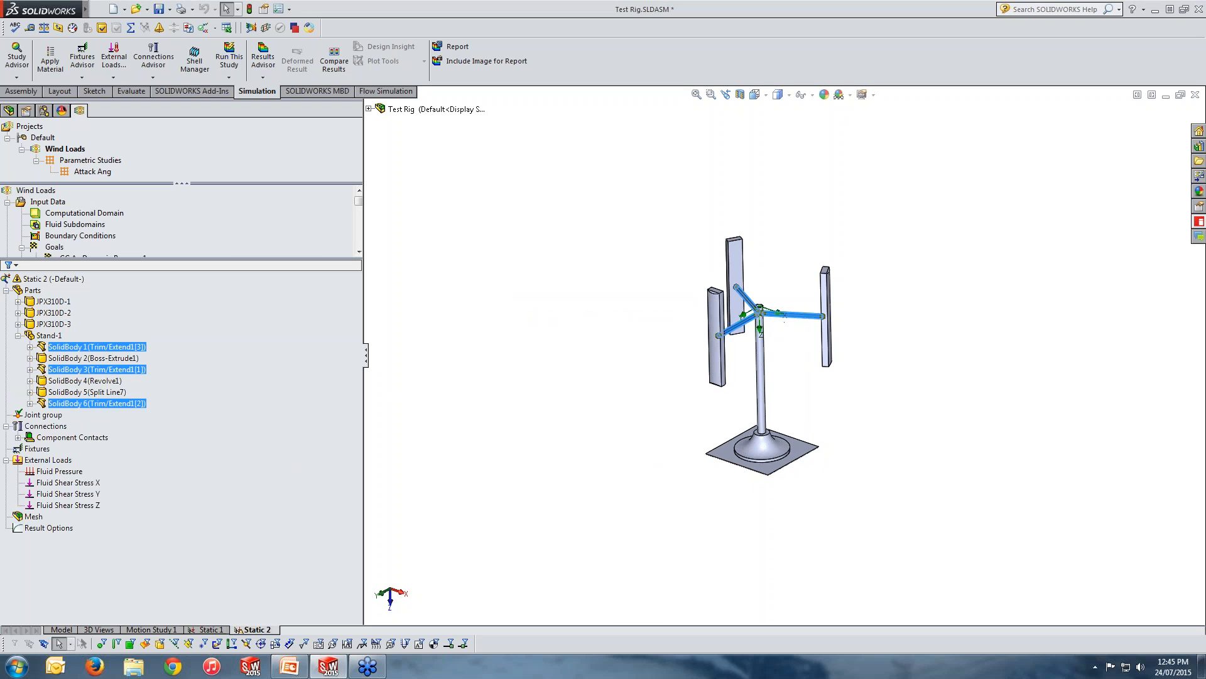
scroll(784, 321, "down", 5)
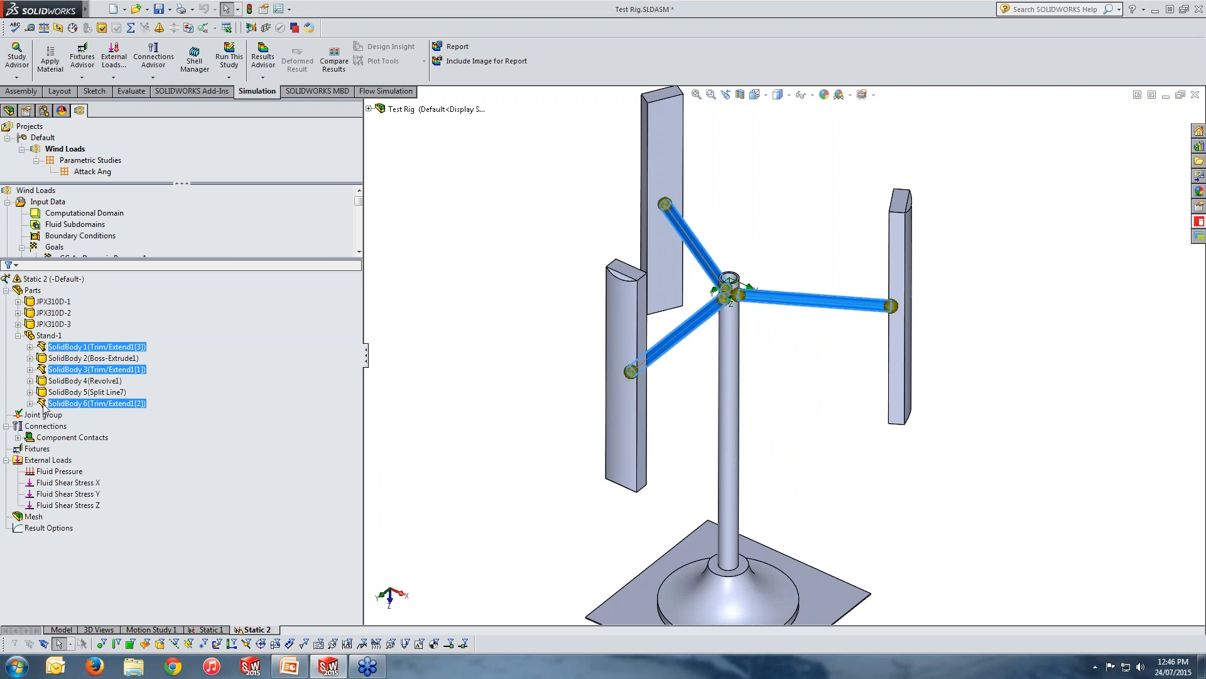
Treat the stand's vertical mast, SolidBody 2 (Boss-Extrude1), as a beam in the study.
left_click(734, 416)
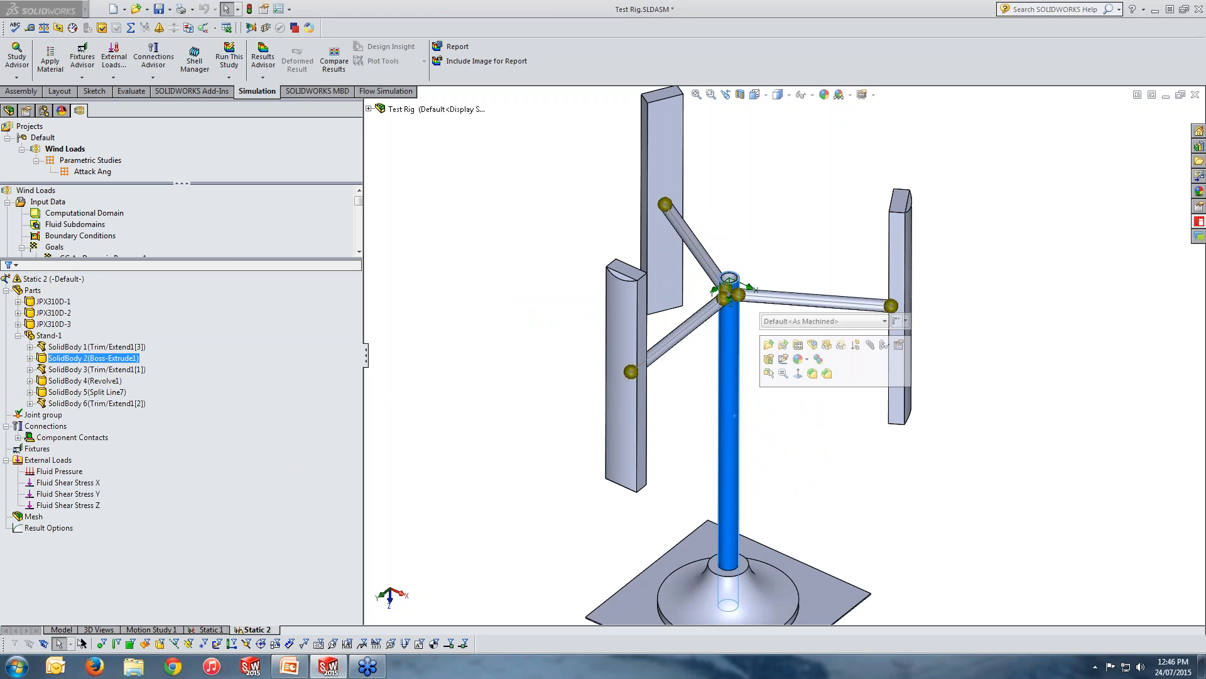
right_click(68, 361)
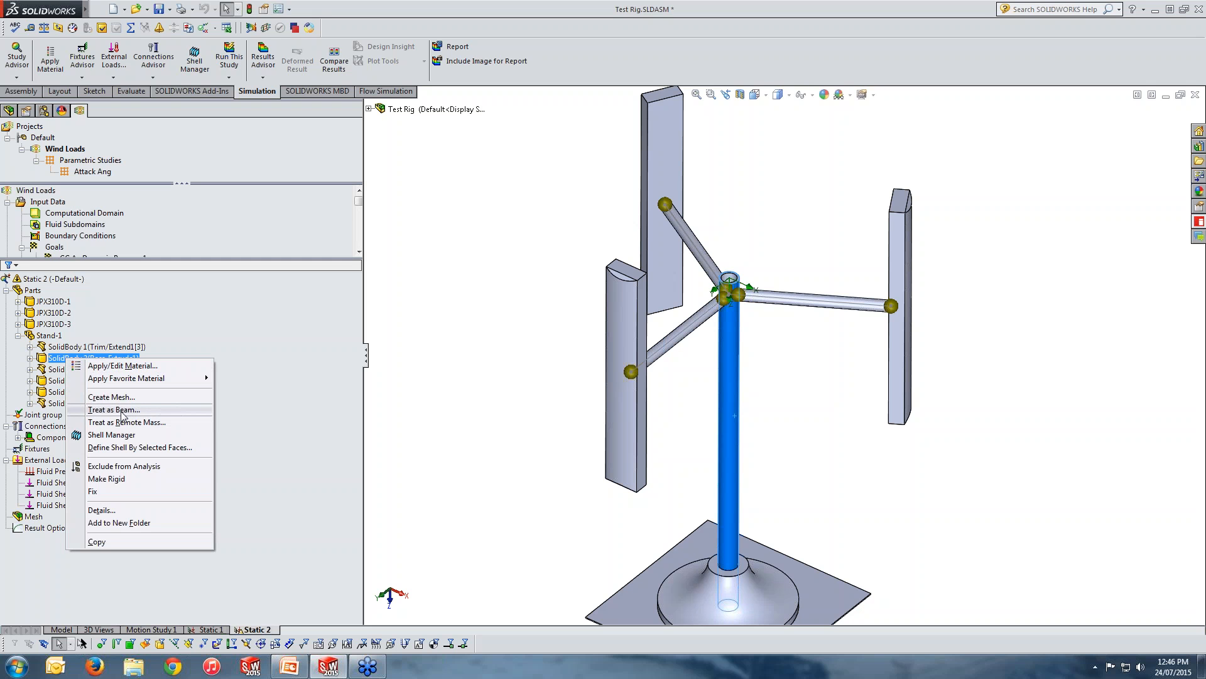
left_click(114, 409)
left_click(69, 358)
left_click(65, 370)
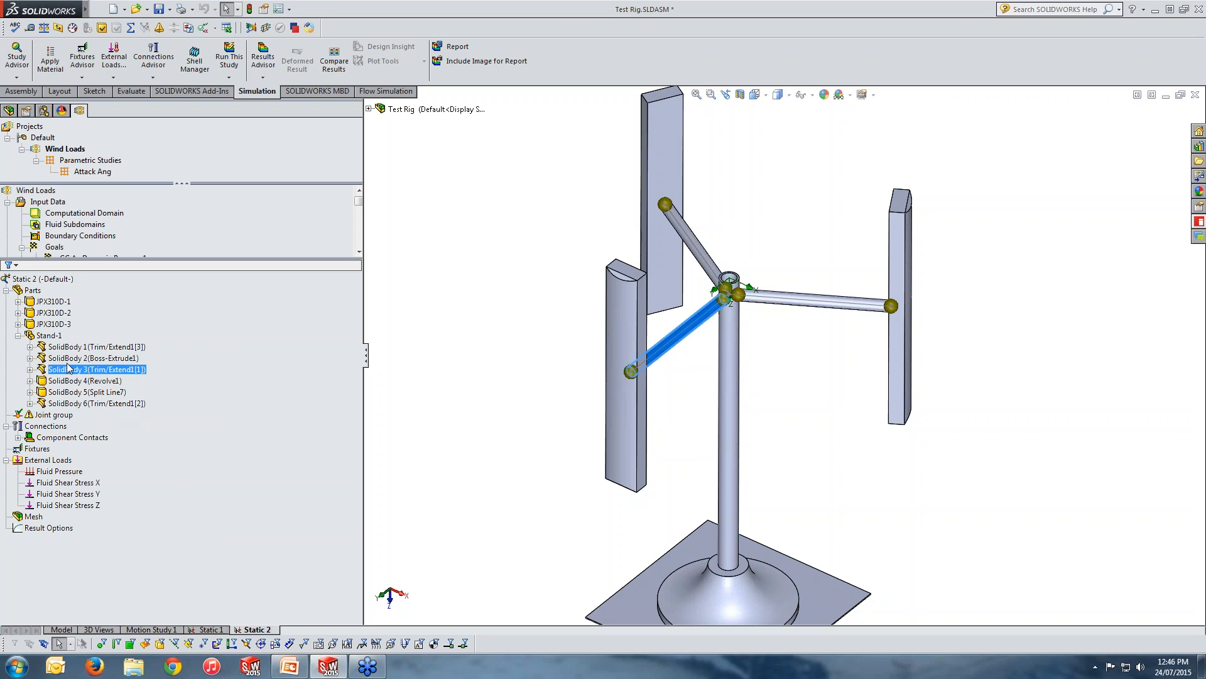
left_click(69, 358)
left_click(66, 369, "ctrl")
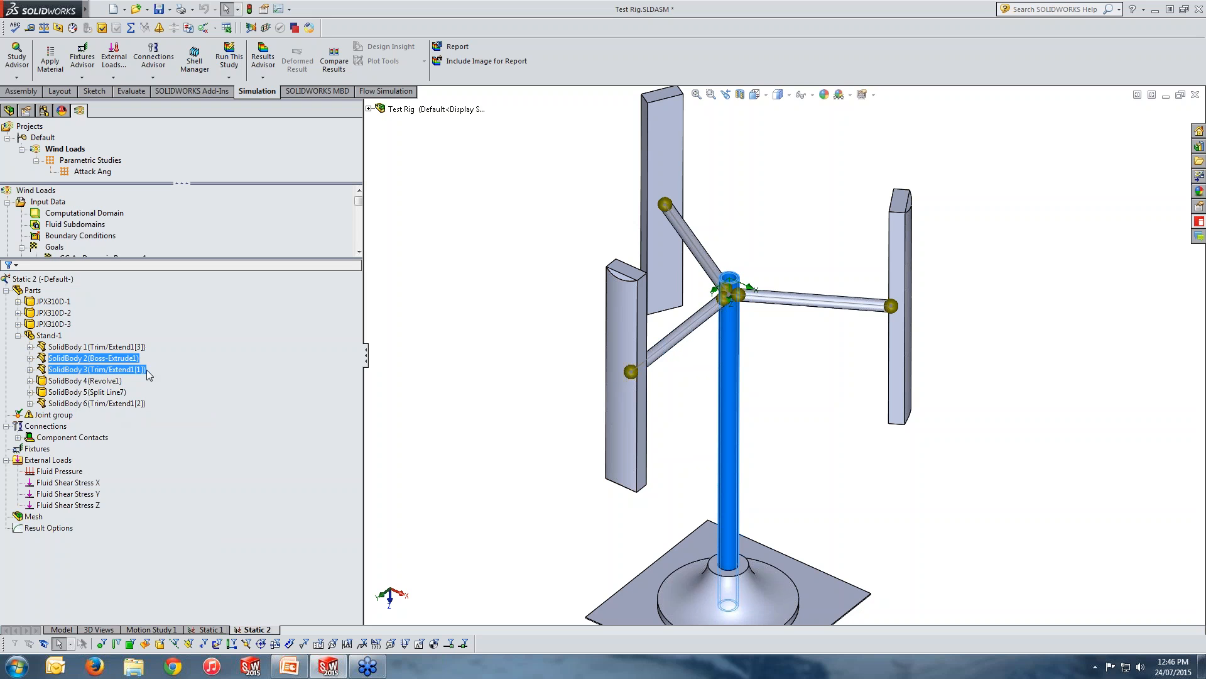
left_click(66, 368, "ctrl")
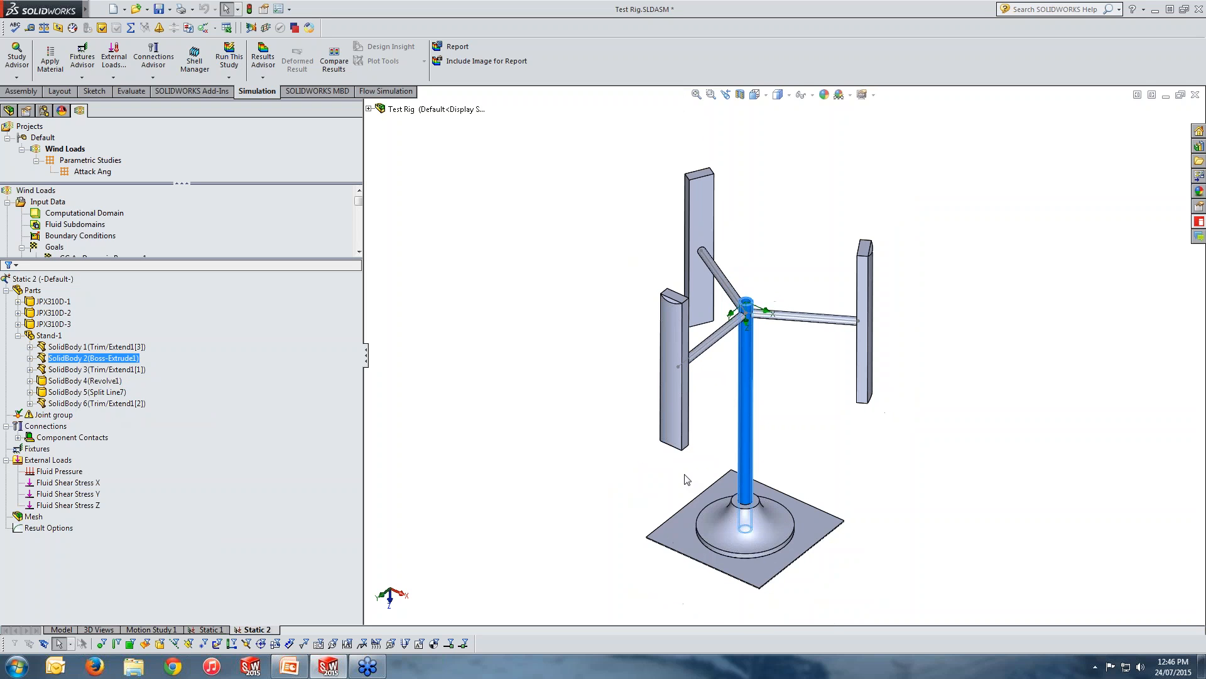
middle_click_drag(685, 475, 665, 455)
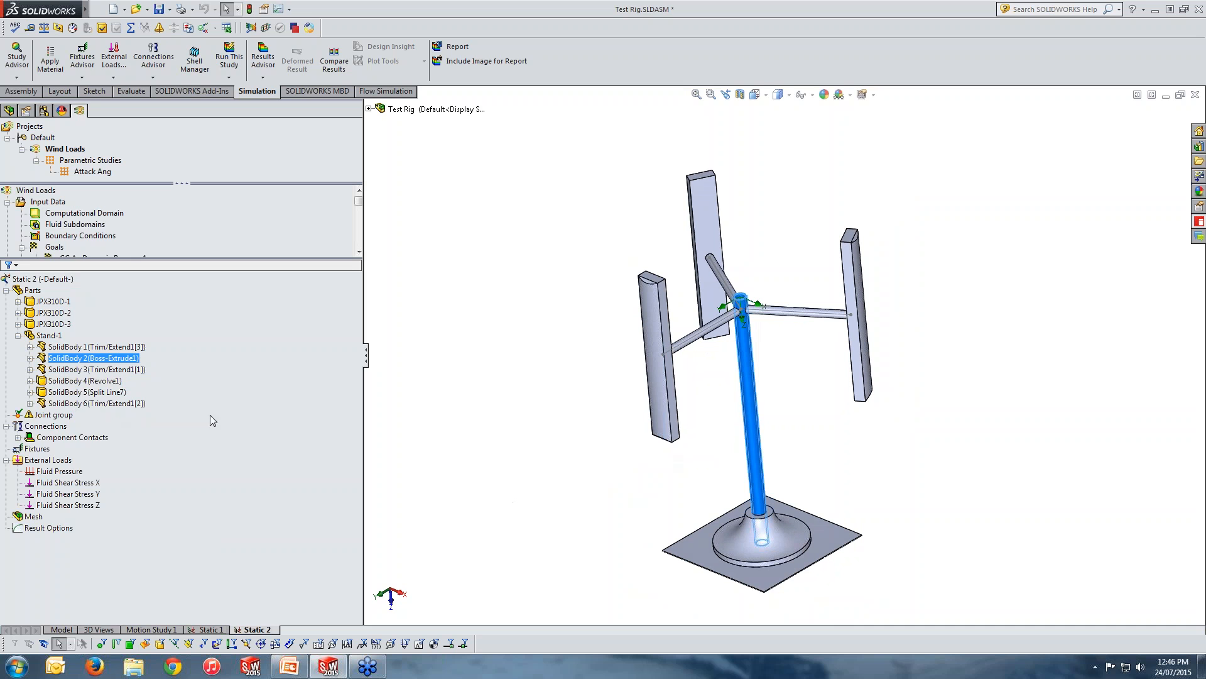
Open the joint group for editing and examine the joints where the three arms meet the mast and blades.
right_click(47, 416)
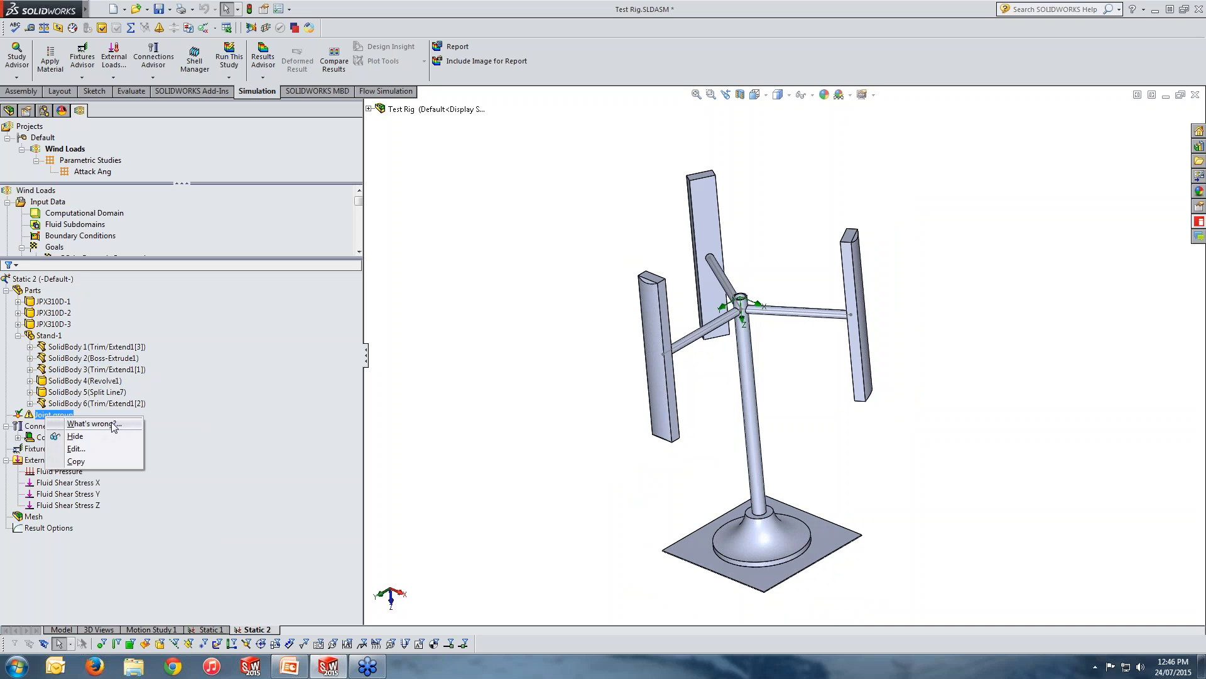
left_click(69, 448)
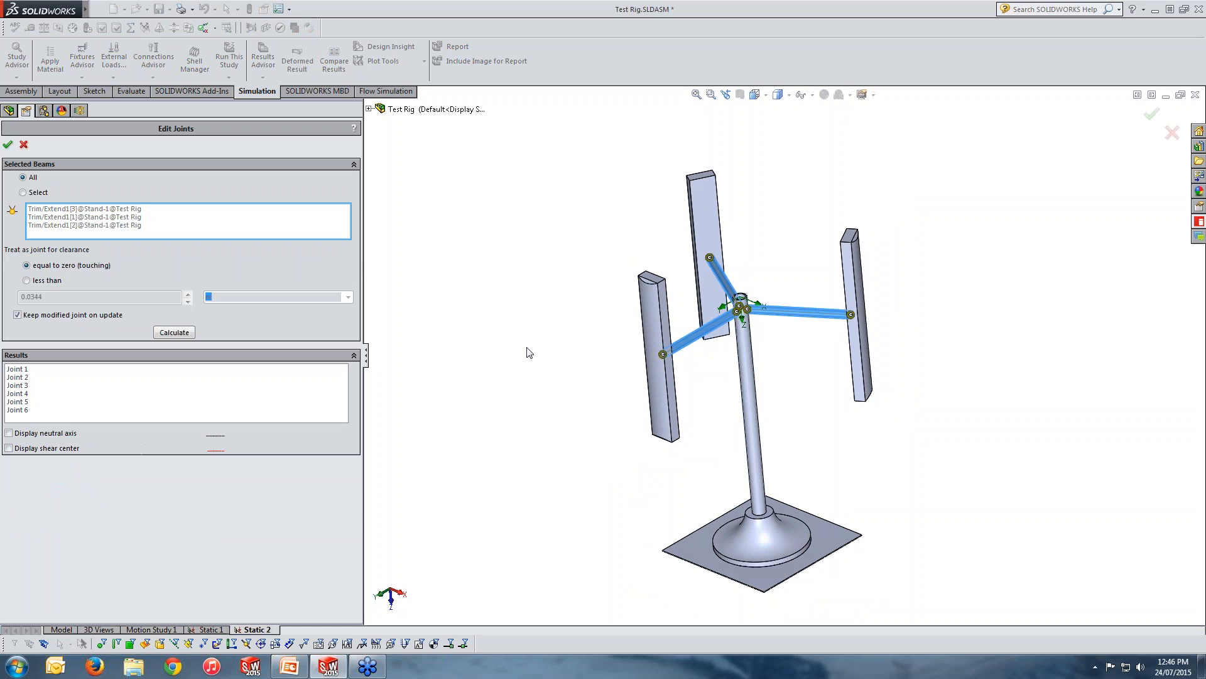
middle_click_drag(584, 396, 654, 291)
scroll(753, 327, "down", 10)
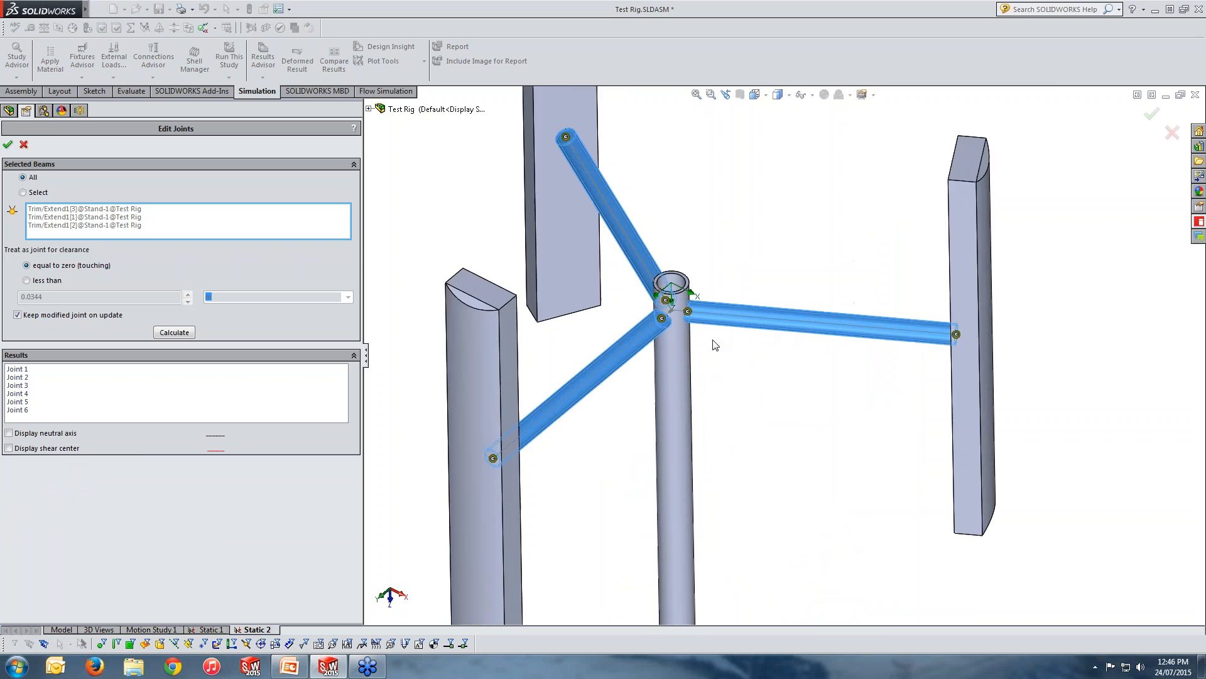
scroll(705, 360, "up", 3)
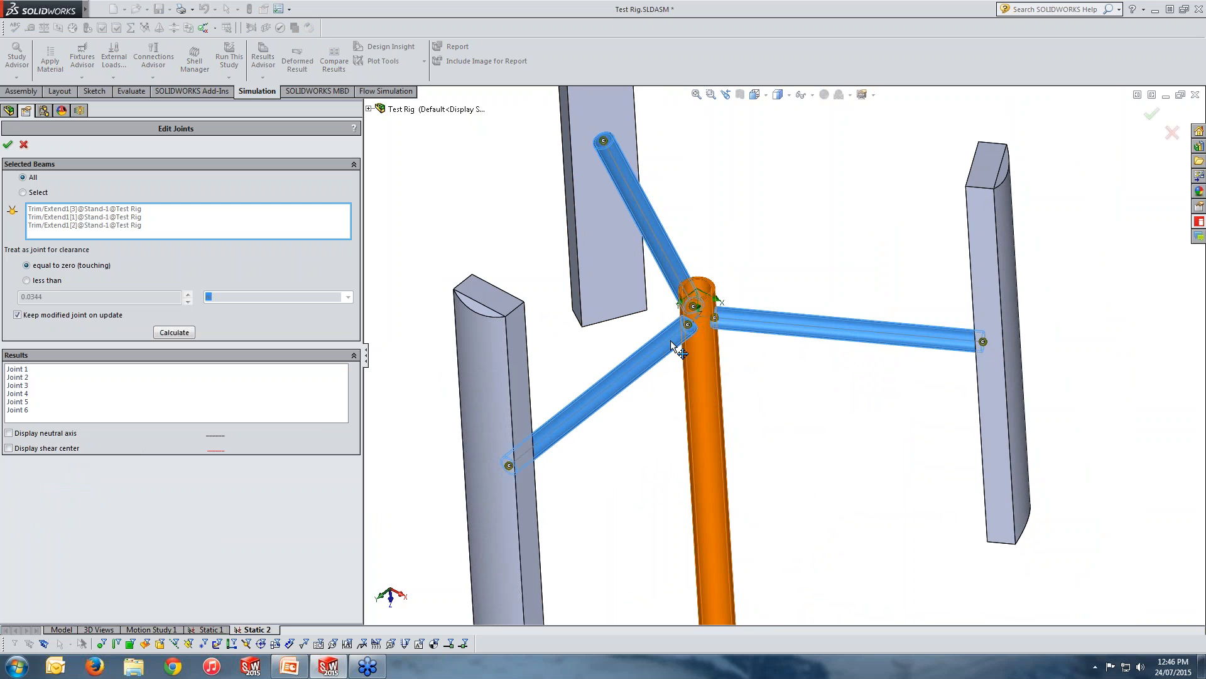
middle_click_drag(634, 383, 659, 452)
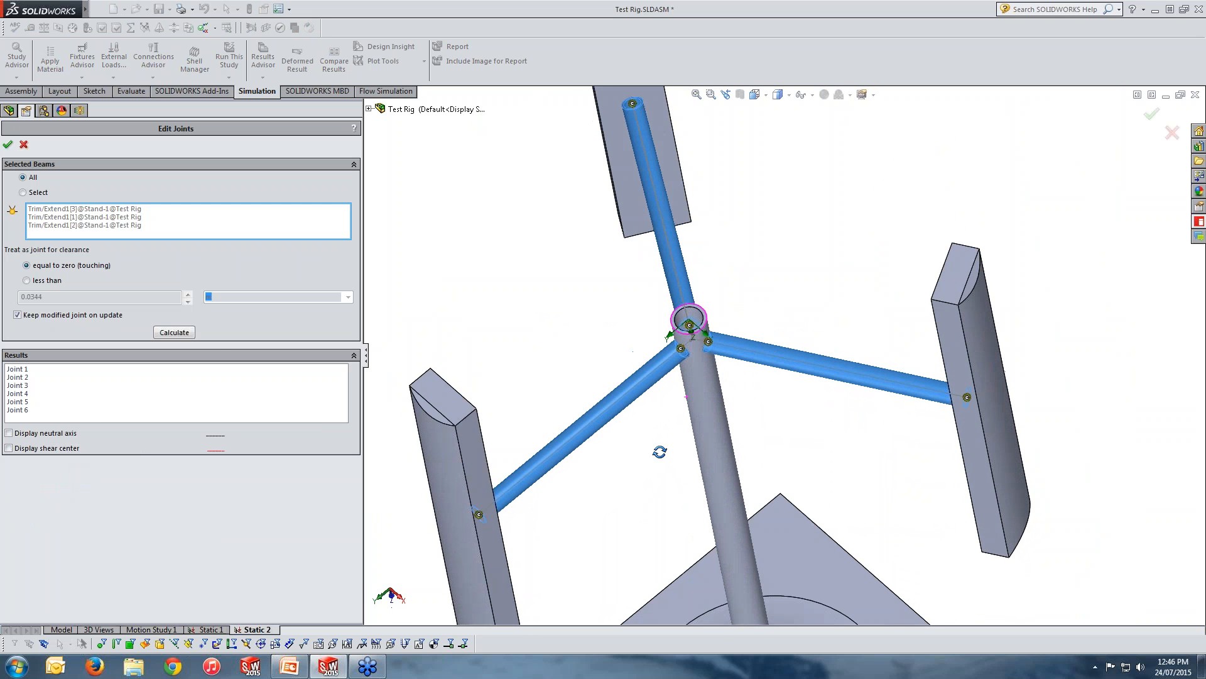
left_click(36, 181)
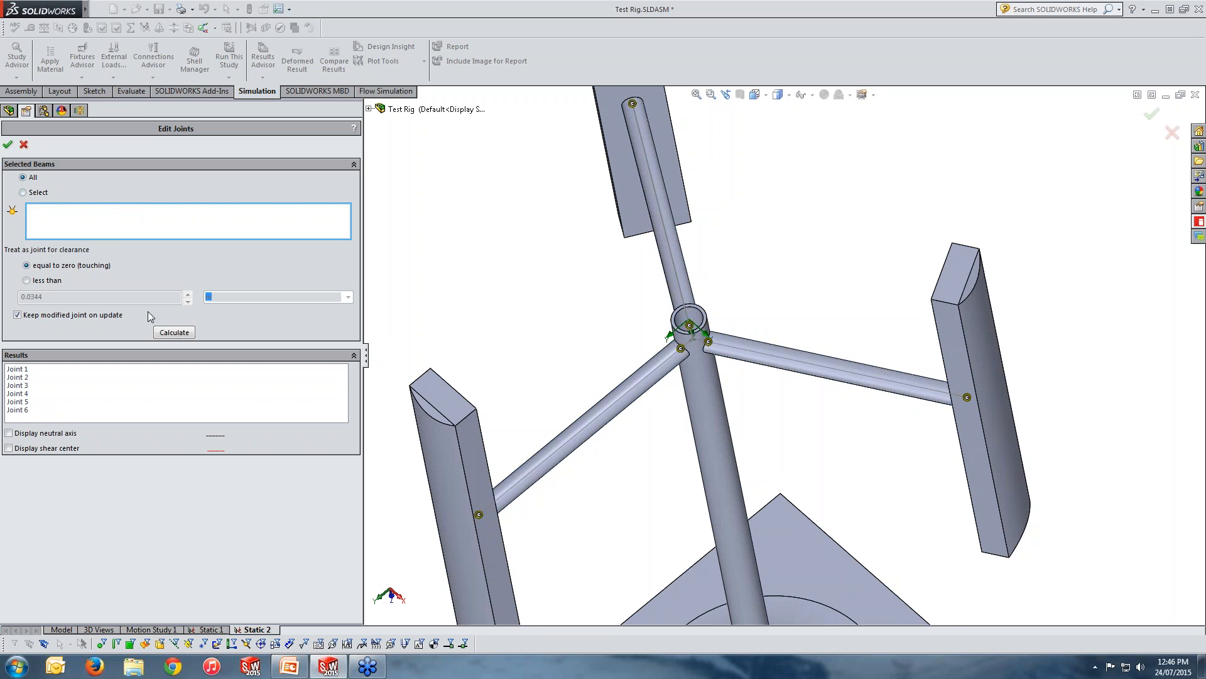
left_click(174, 332)
scroll(539, 329, "up", 1)
scroll(722, 514, "up", 4)
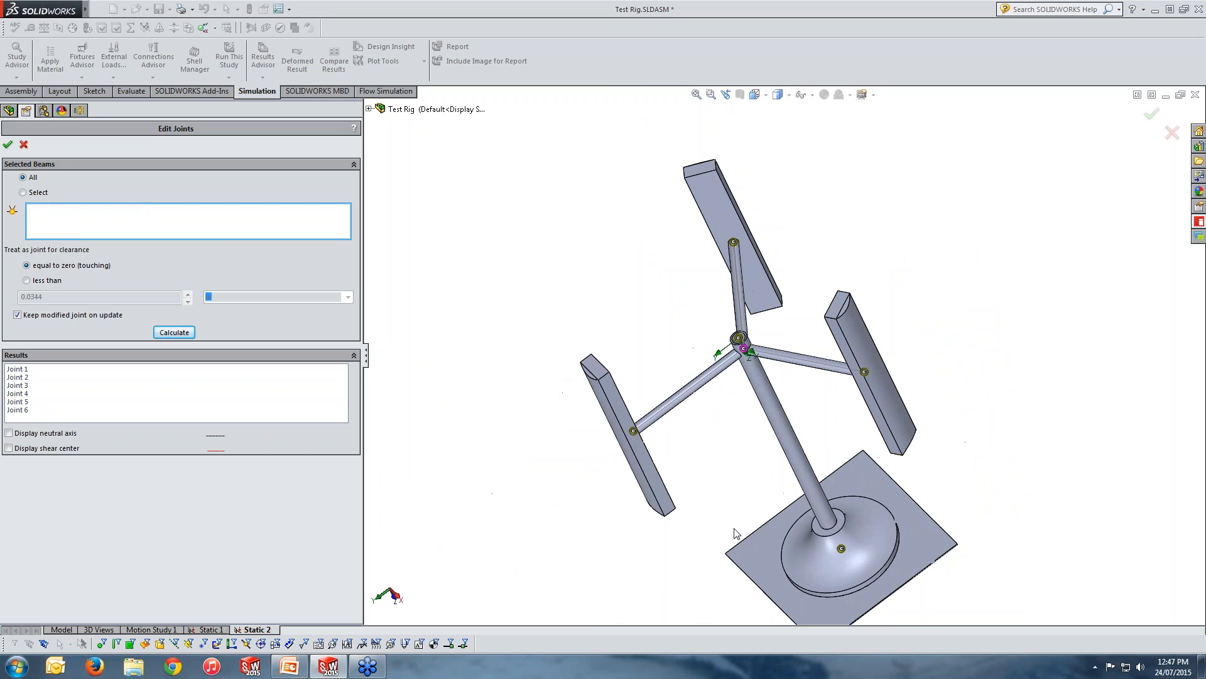
scroll(736, 533, "down", 1)
middle_click_drag(754, 532, 877, 539)
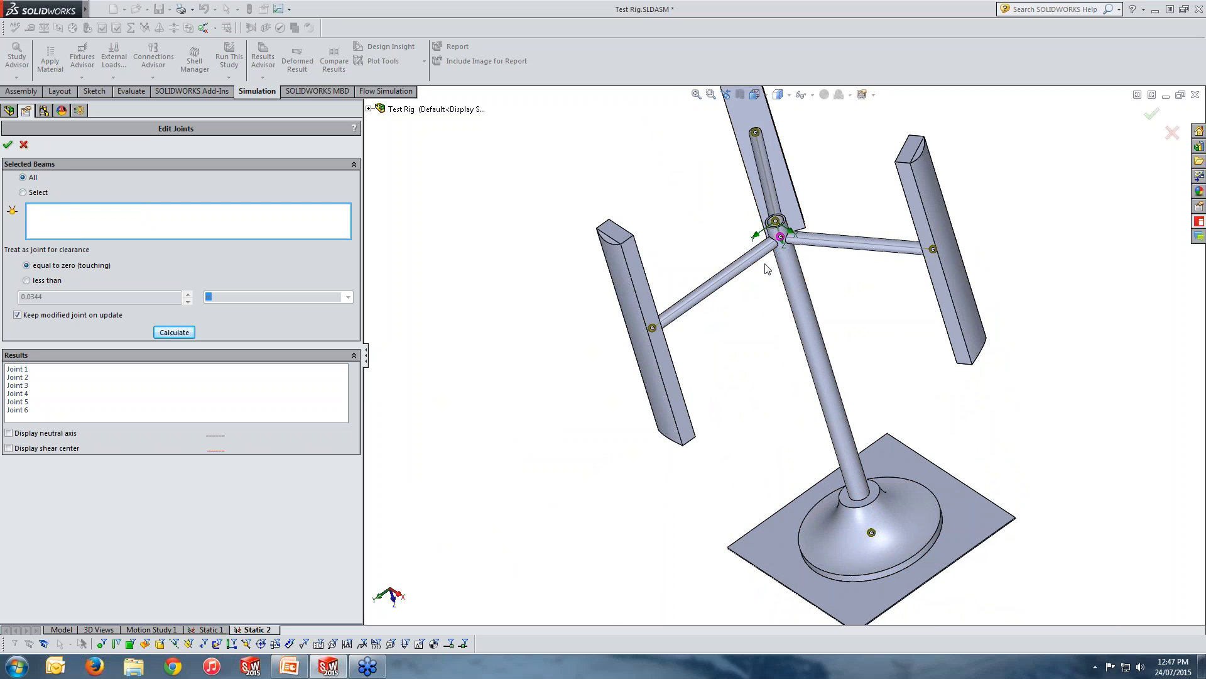
middle_click_drag(882, 363, 911, 413)
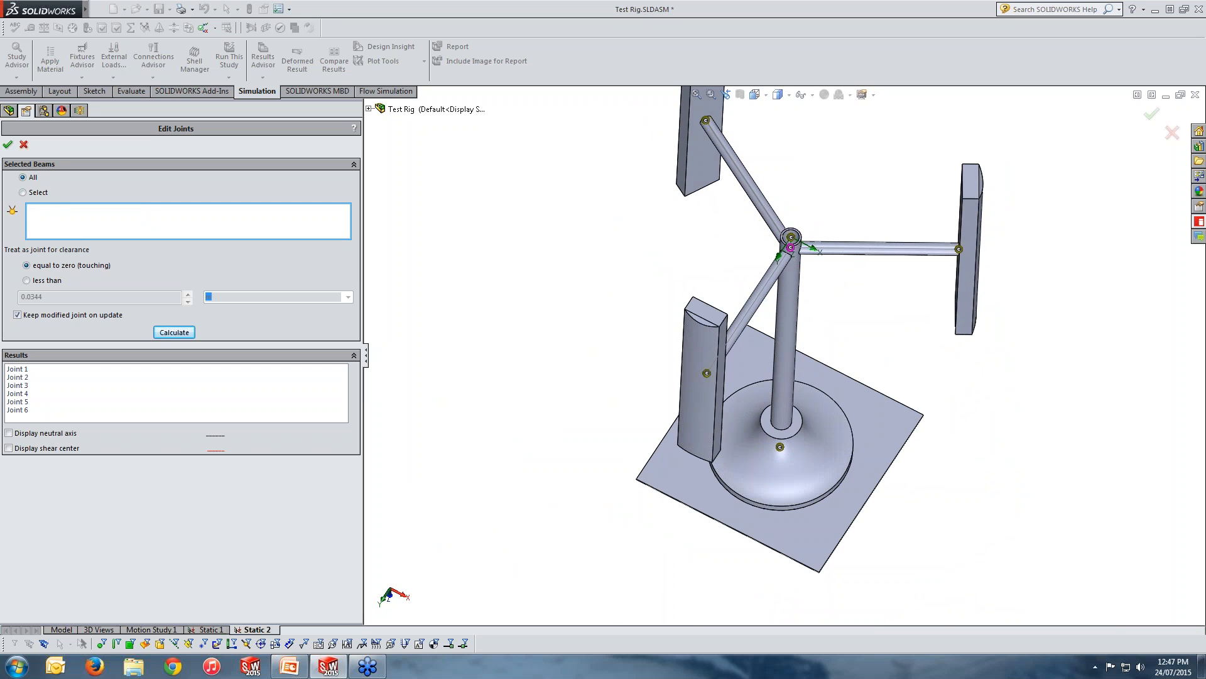
left_click(45, 283)
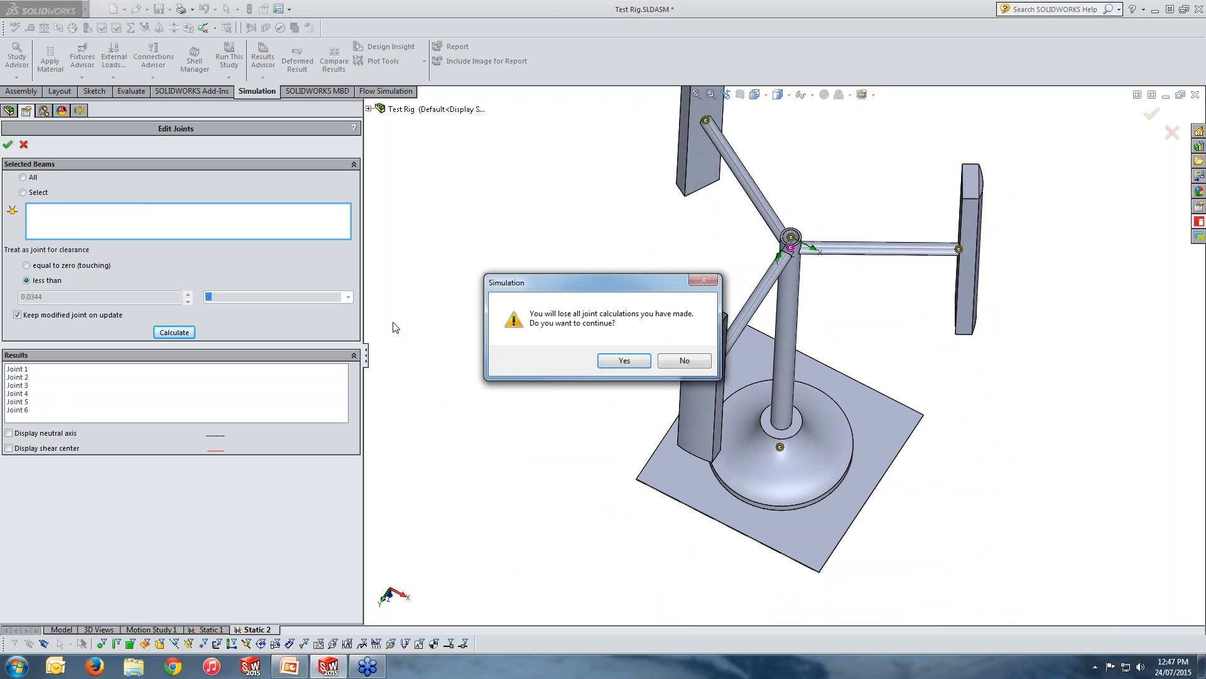
left_click(625, 360)
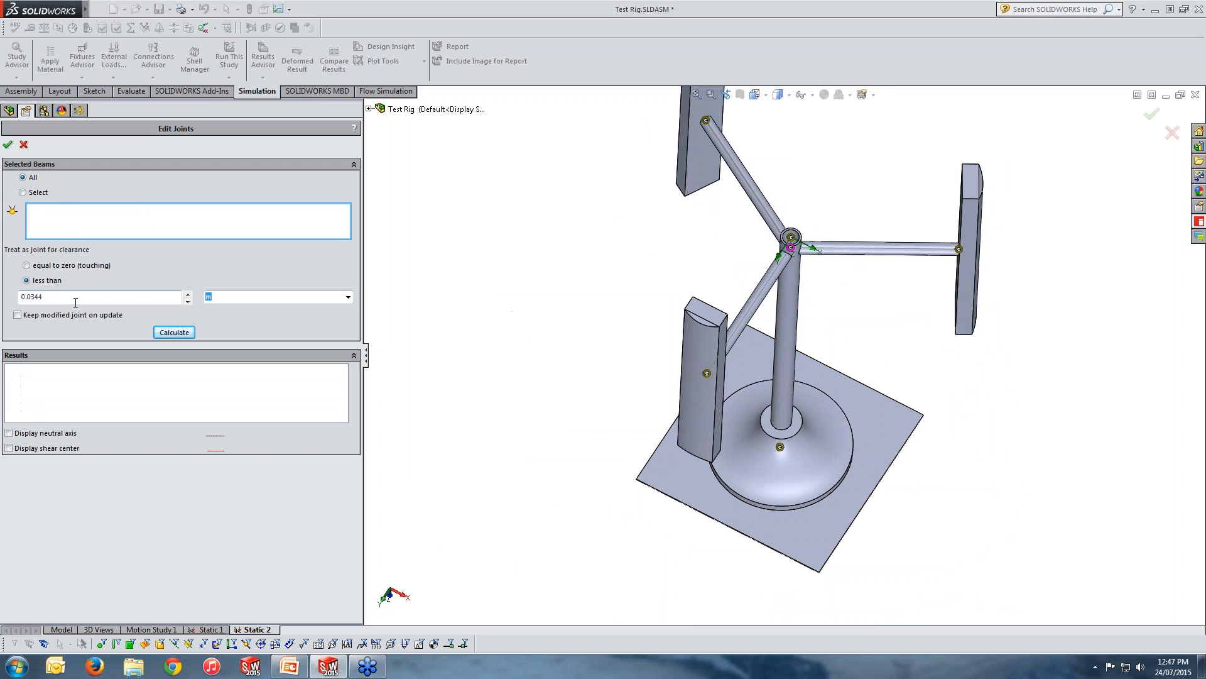
left_click(25, 144)
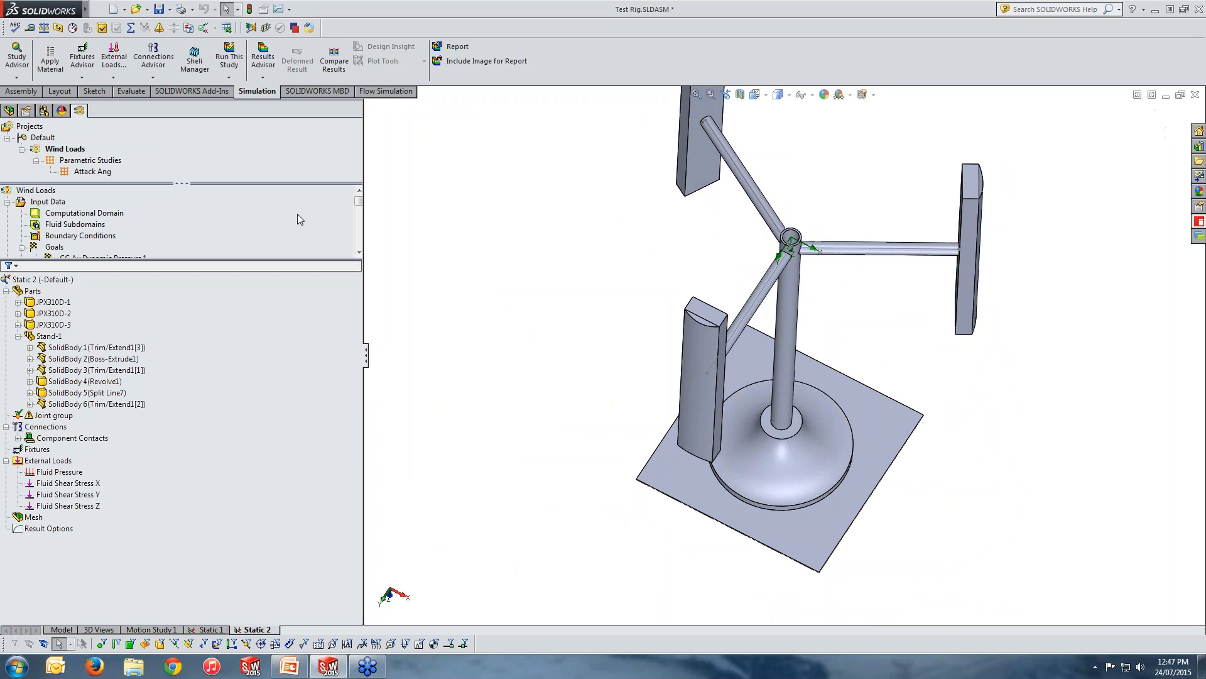
Recalculate the joint group for all beams with clearance equal to zero (touching) and accept the new joints.
right_click(49, 415)
left_click(79, 446)
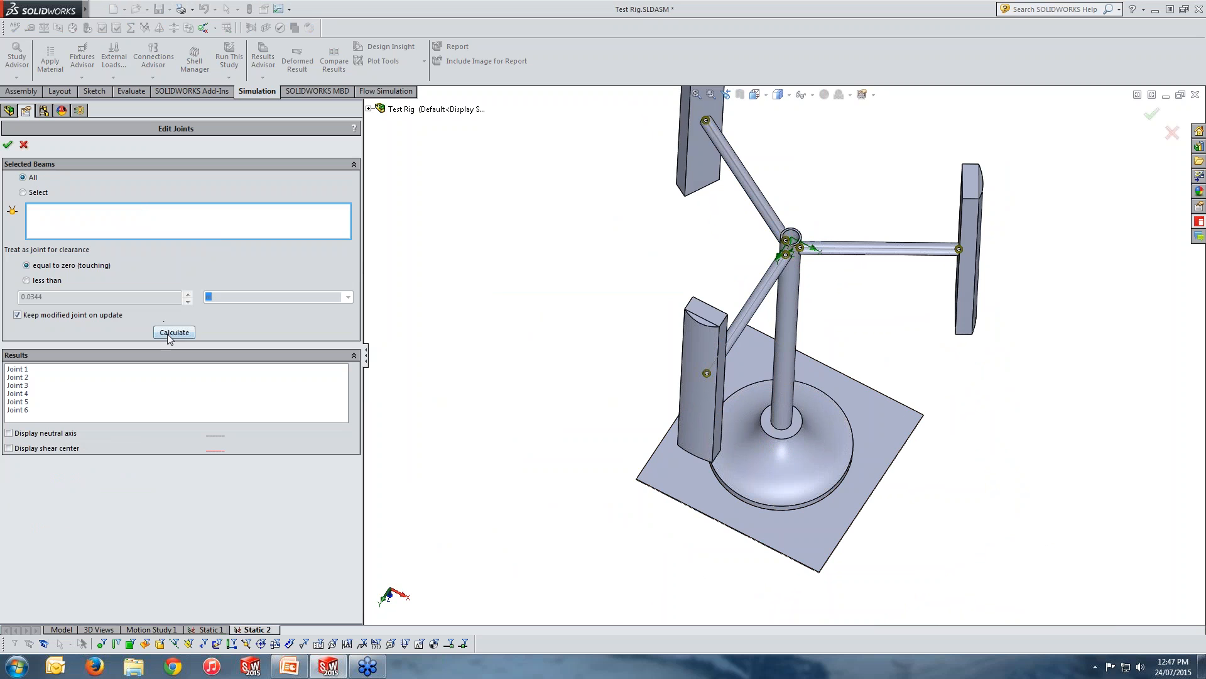
left_click(170, 334)
middle_click_drag(671, 378, 592, 395)
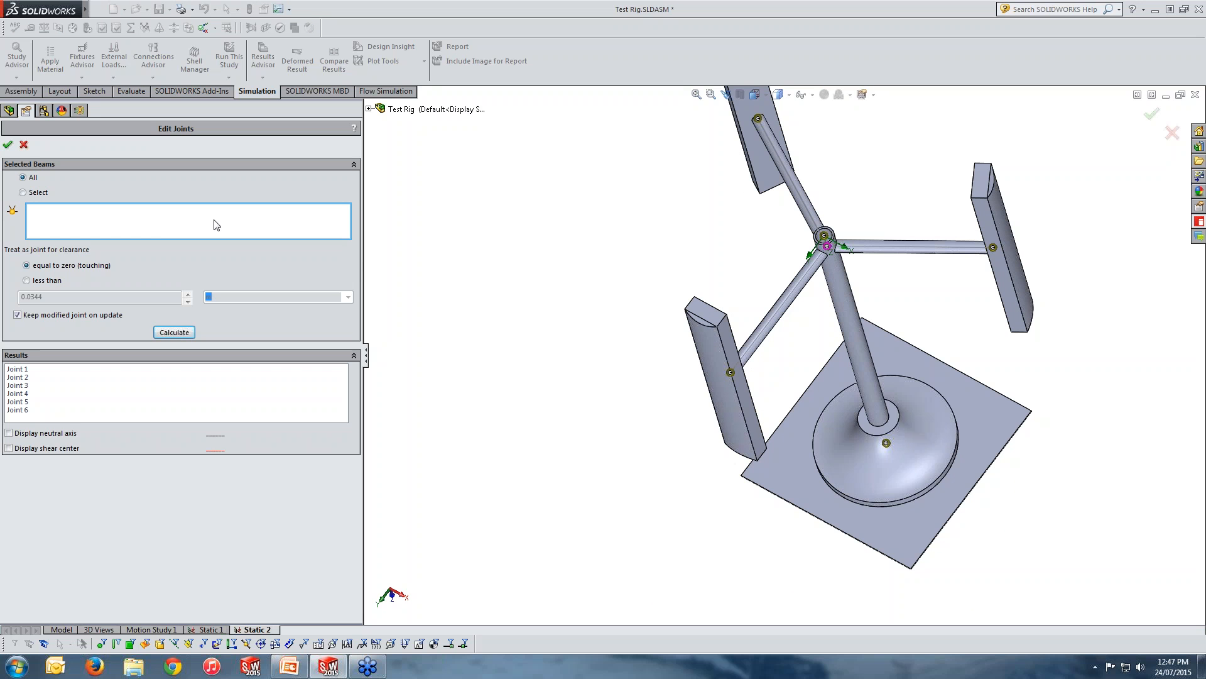
left_click(7, 144)
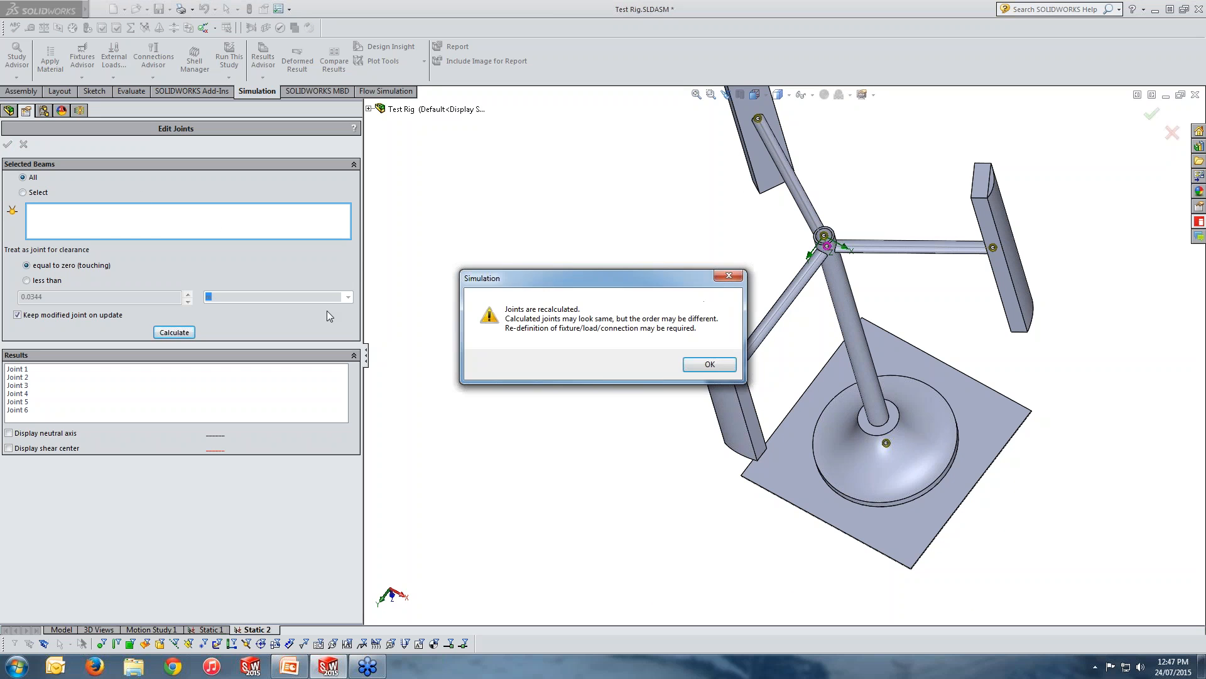
left_click(710, 364)
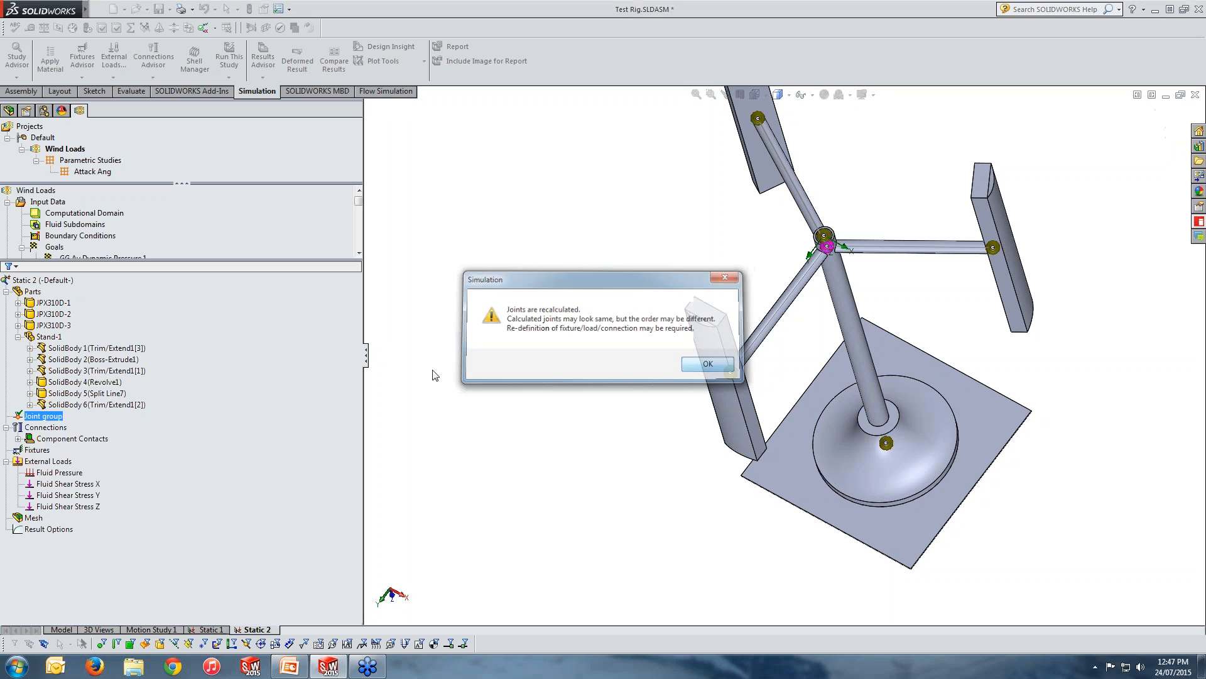
left_click(44, 417)
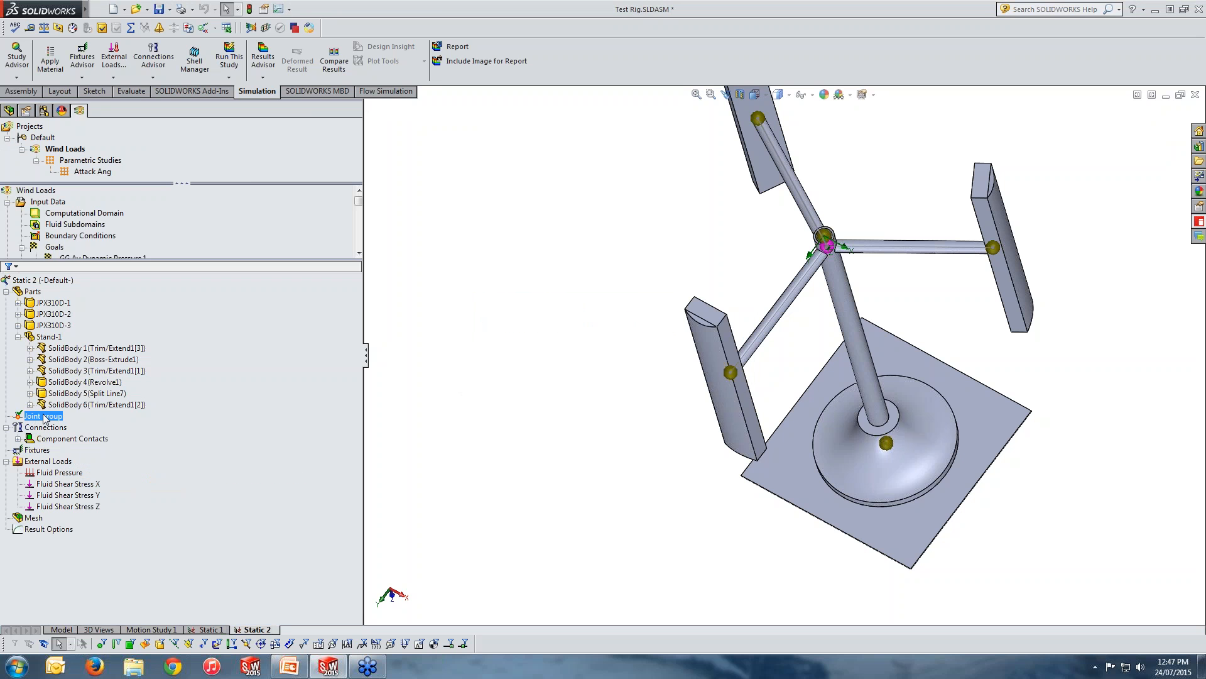
Apply 1023 Carbon Steel Sheet (SS) from the SOLIDWORKS steel materials to all parts in the Static 2 study.
right_click(33, 292)
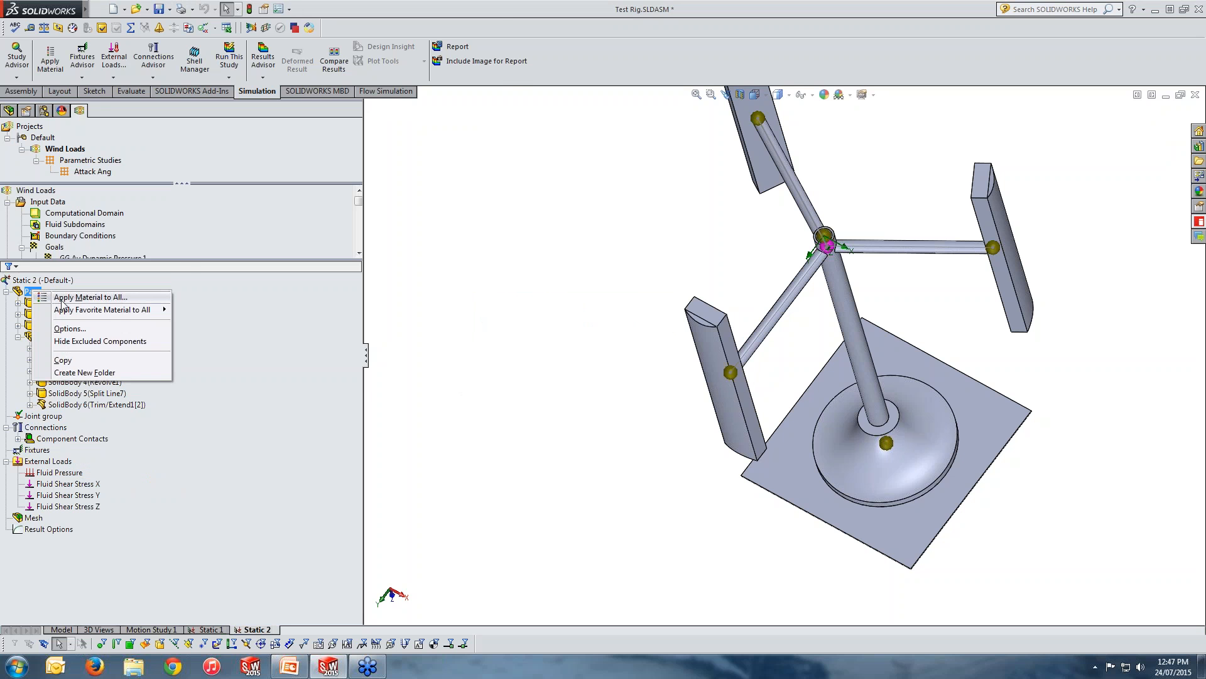
left_click(62, 298)
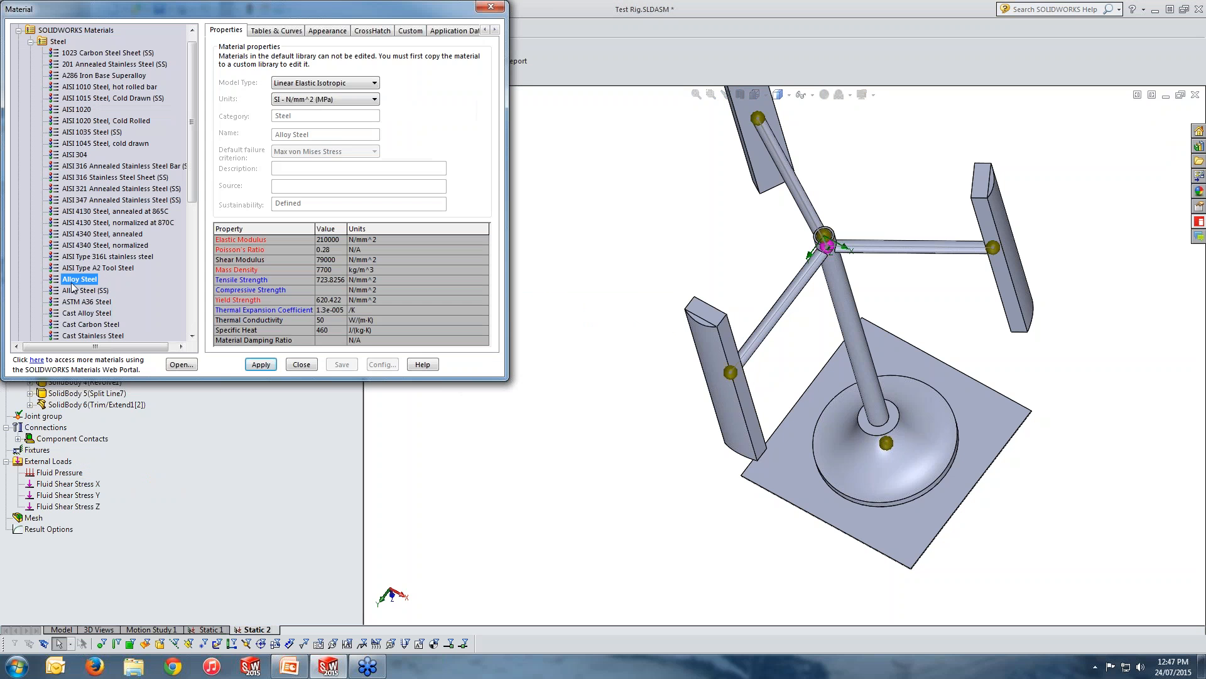
left_click(88, 54)
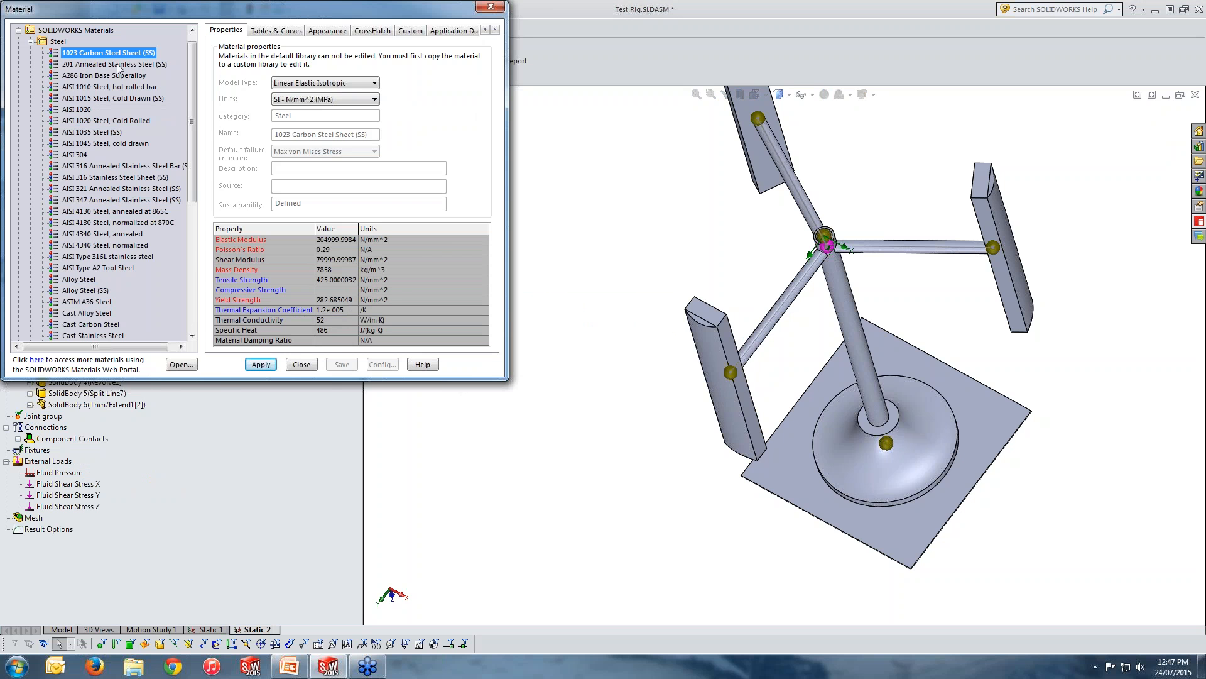
left_click(260, 365)
left_click(302, 365)
Examine the flared base body, SolidBody 4 (Revolve1), and the square plate beneath it, then clear the selection.
left_click(115, 383)
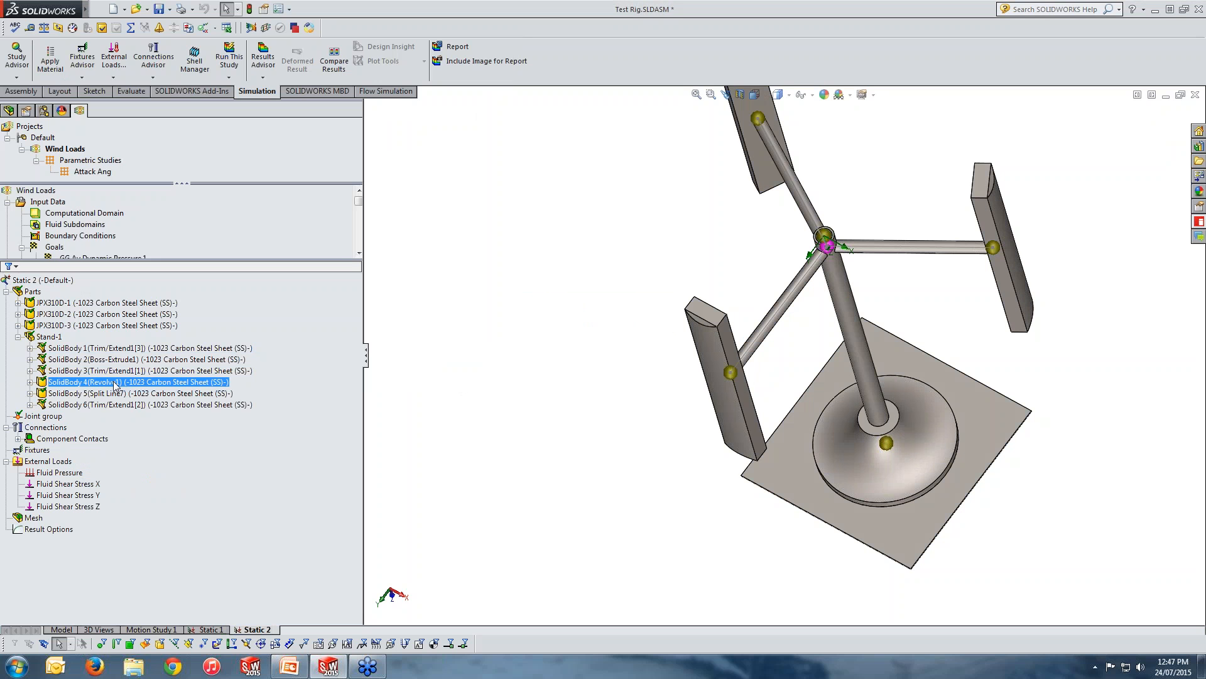
scroll(675, 489, "up", 4)
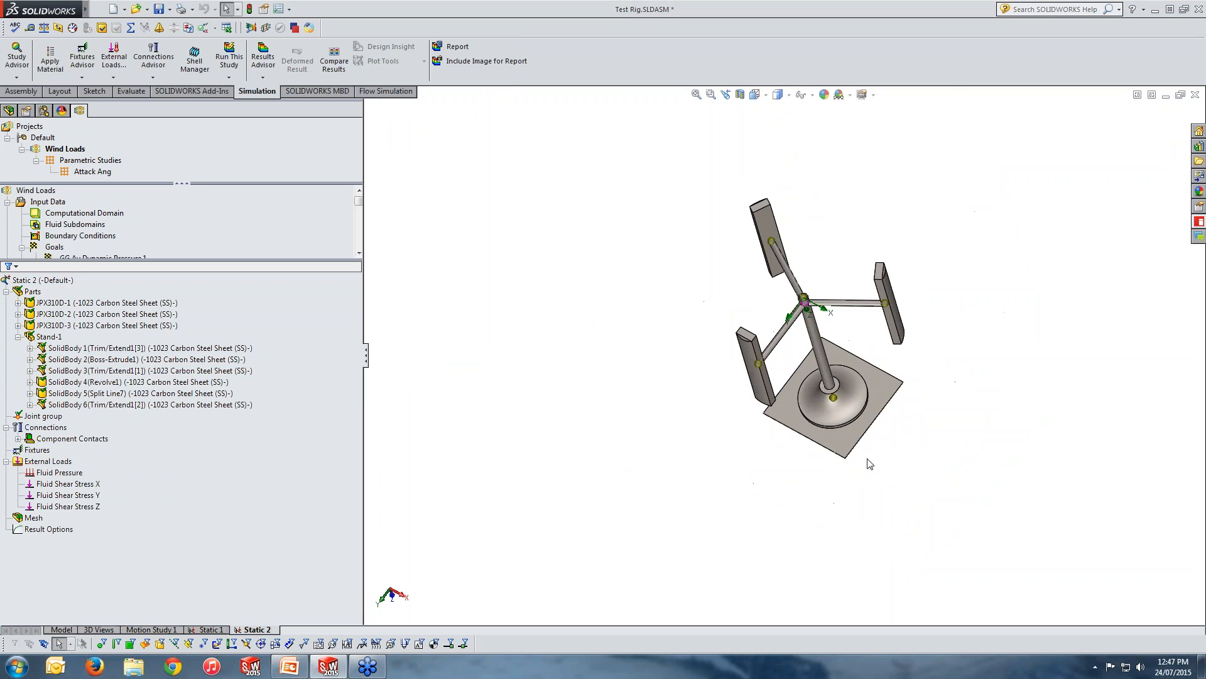
scroll(867, 460, "down", 3)
middle_click_drag(867, 460, 708, 323)
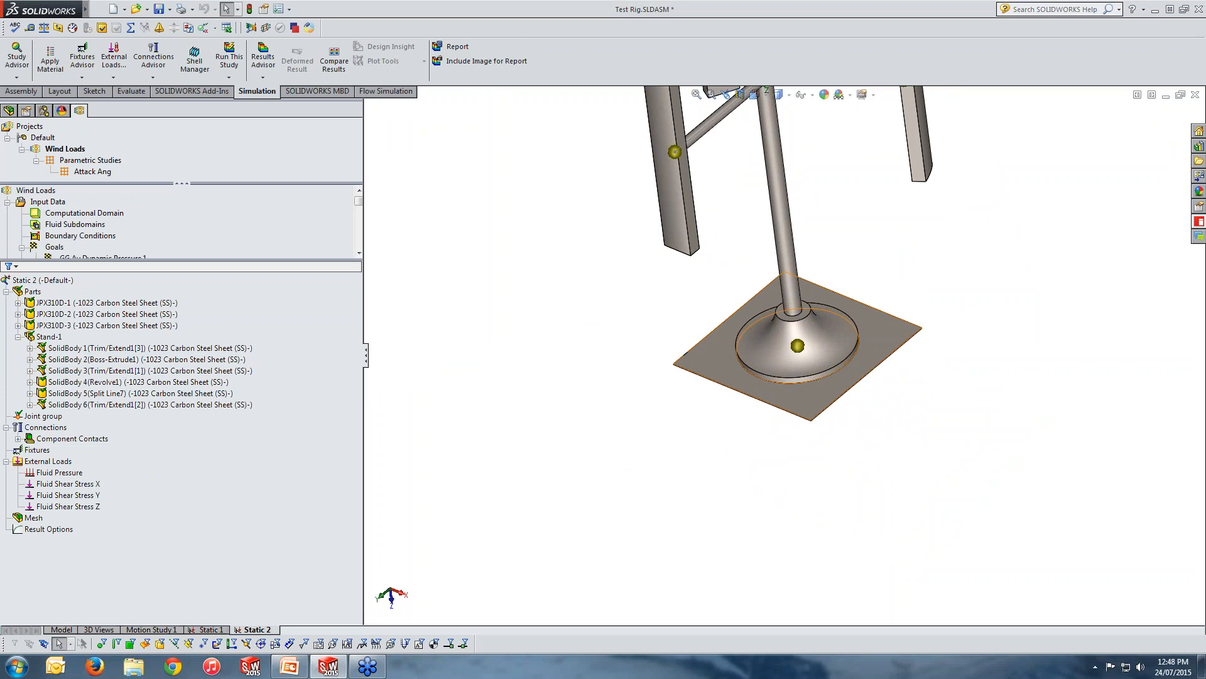
left_click(738, 379)
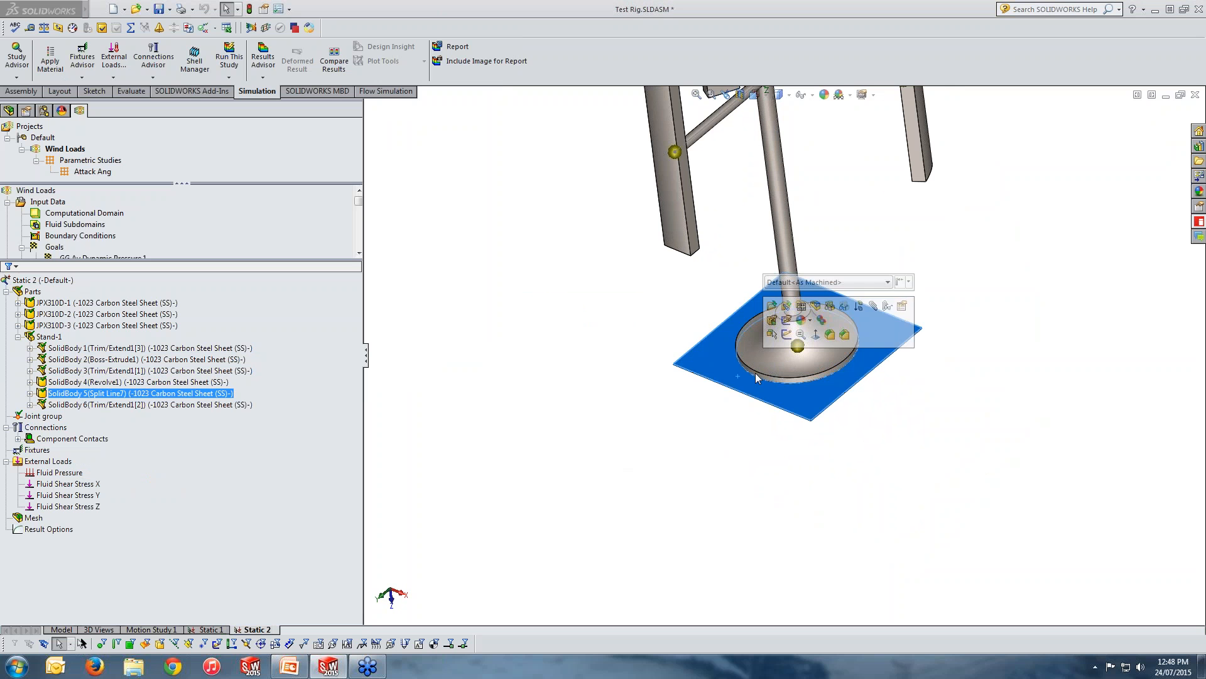
left_click(600, 402)
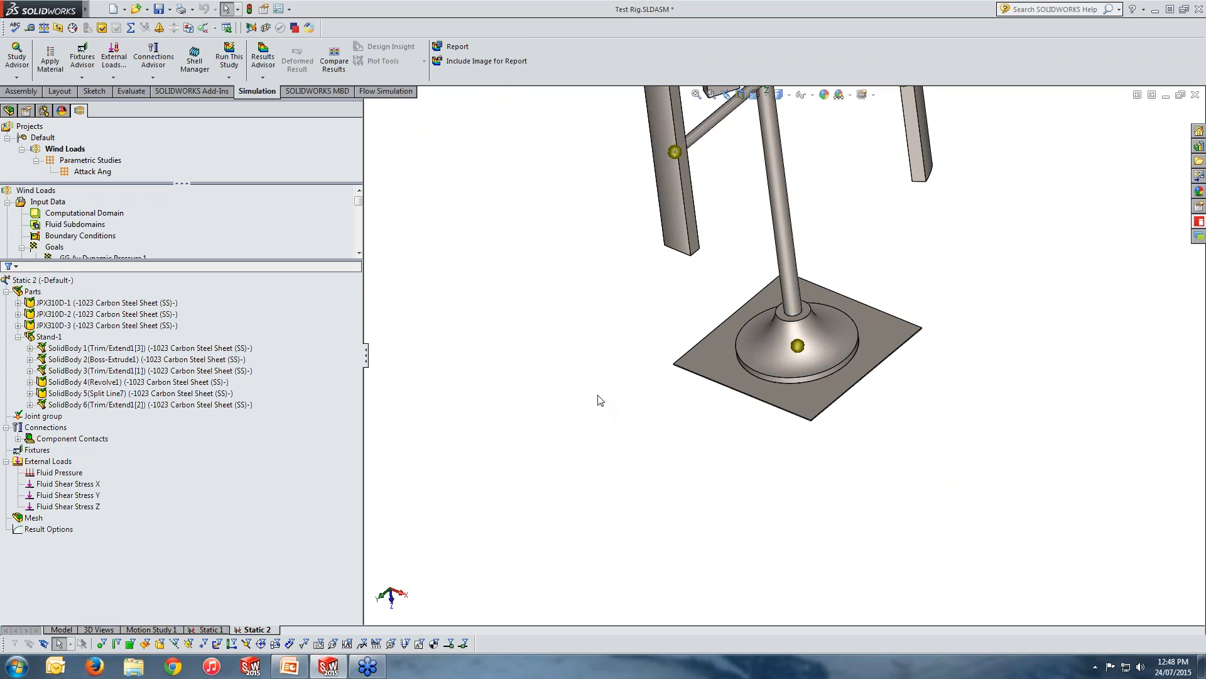
Start a thin shell definition for the square base plate, SolidBody 5 (Split Line7), using its upper face.
left_click(715, 356)
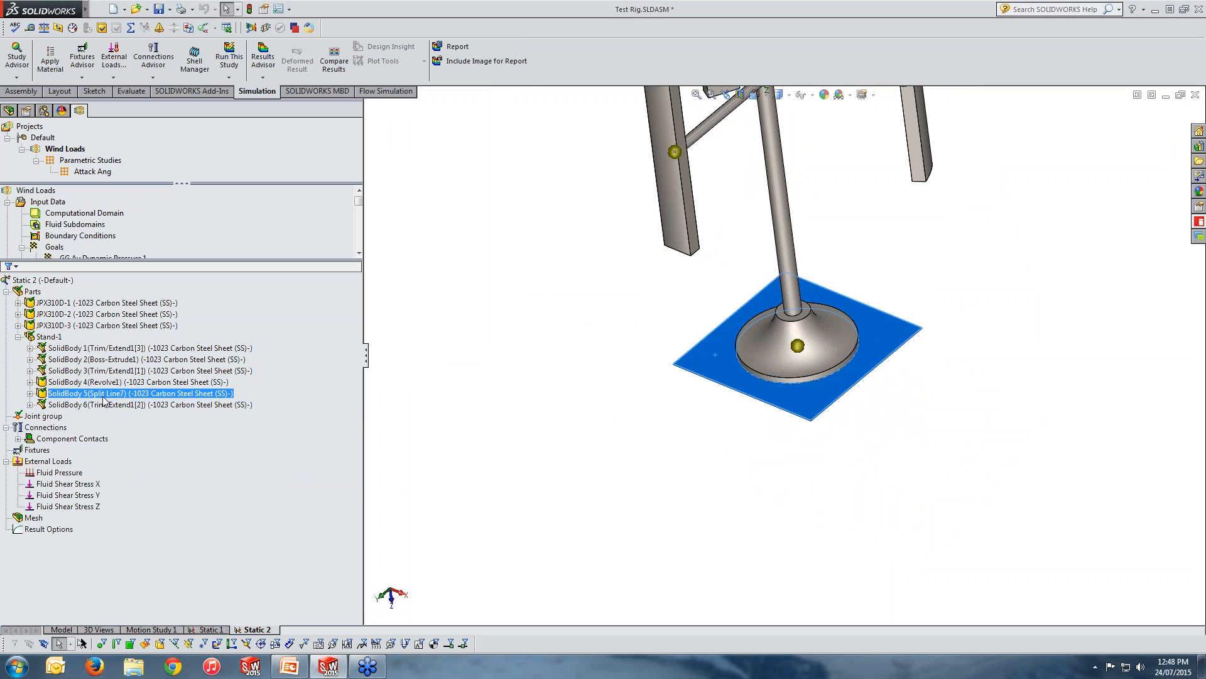
right_click(103, 398)
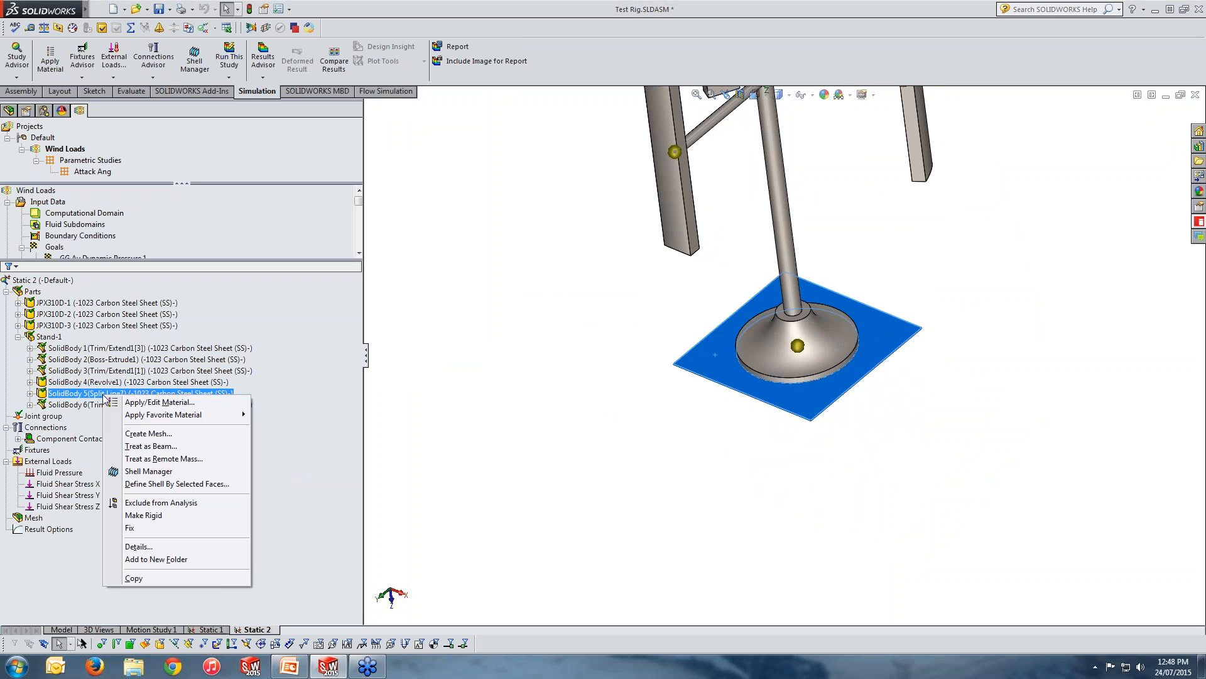
left_click(148, 484)
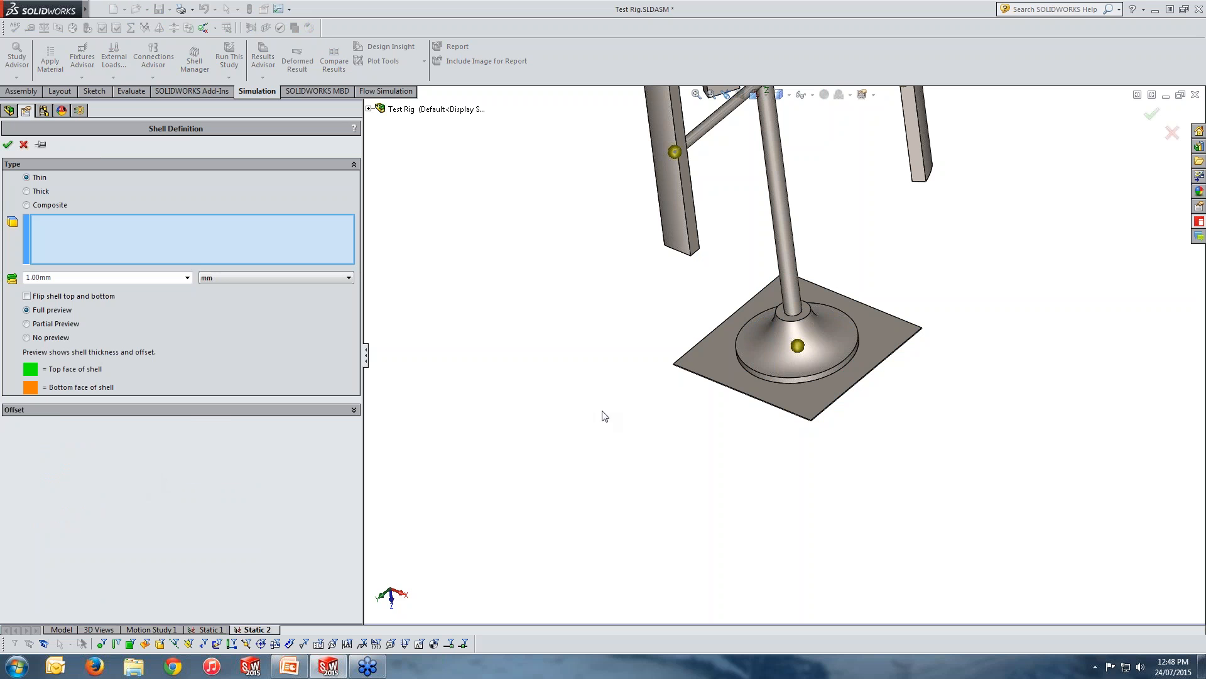
left_click(717, 375)
scroll(836, 414, "up", 10)
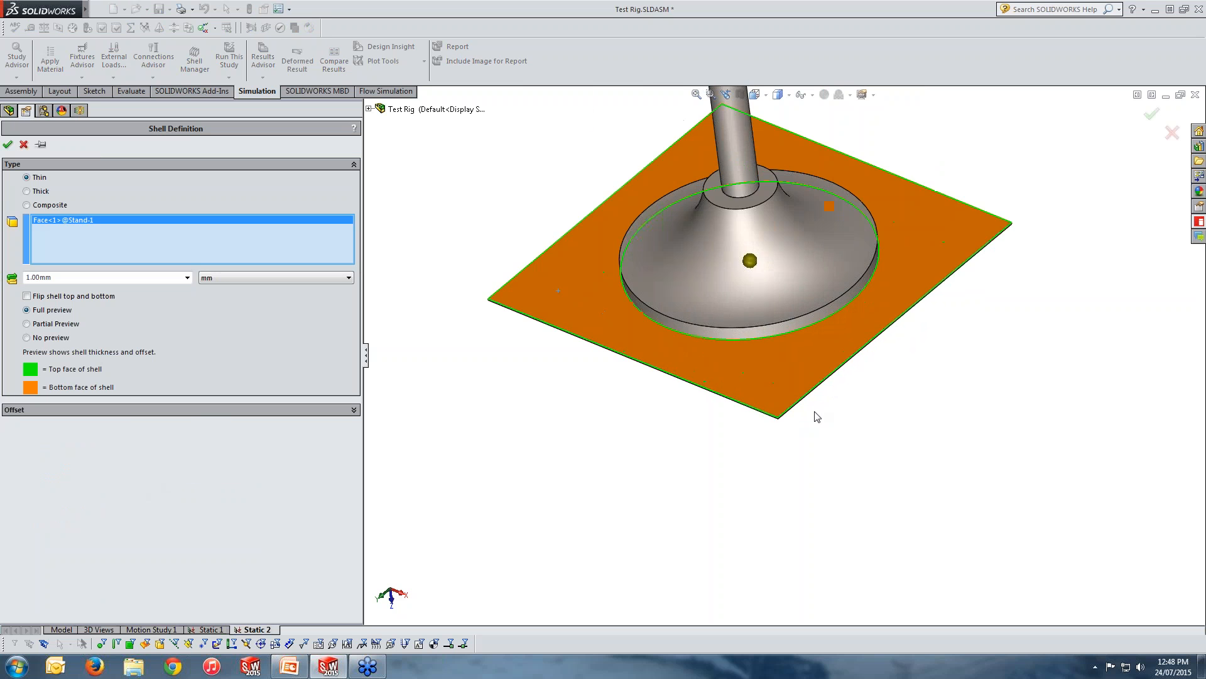
middle_click_drag(773, 409, 760, 352)
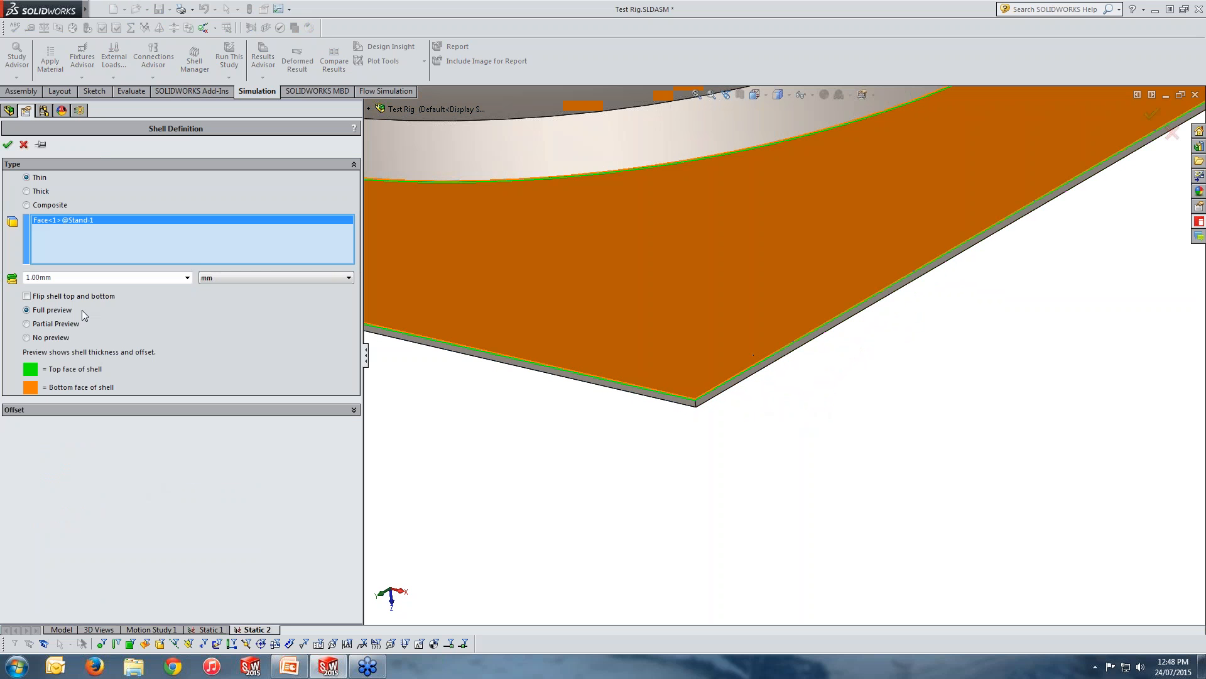
Set the plate's shell thickness to 10 mm and compare the shell preview with the plate's edge.
left_click_drag(54, 278, 9, 278)
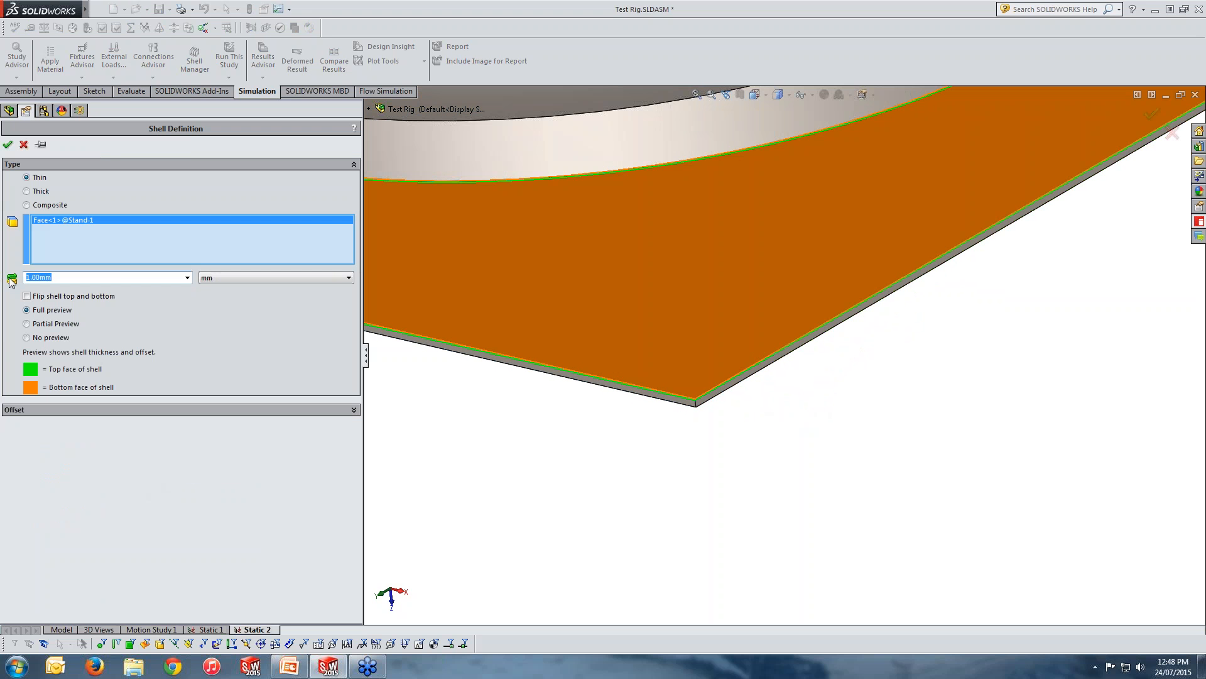
type("10")
key("Return")
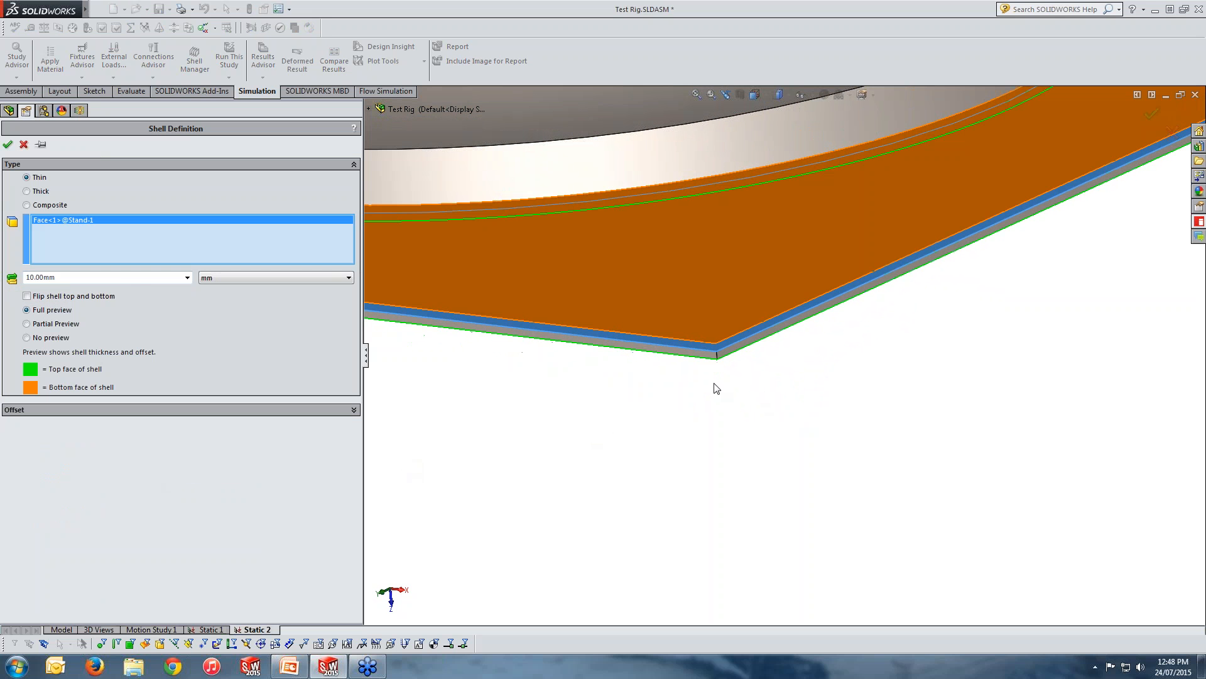
scroll(778, 351, "down", 2)
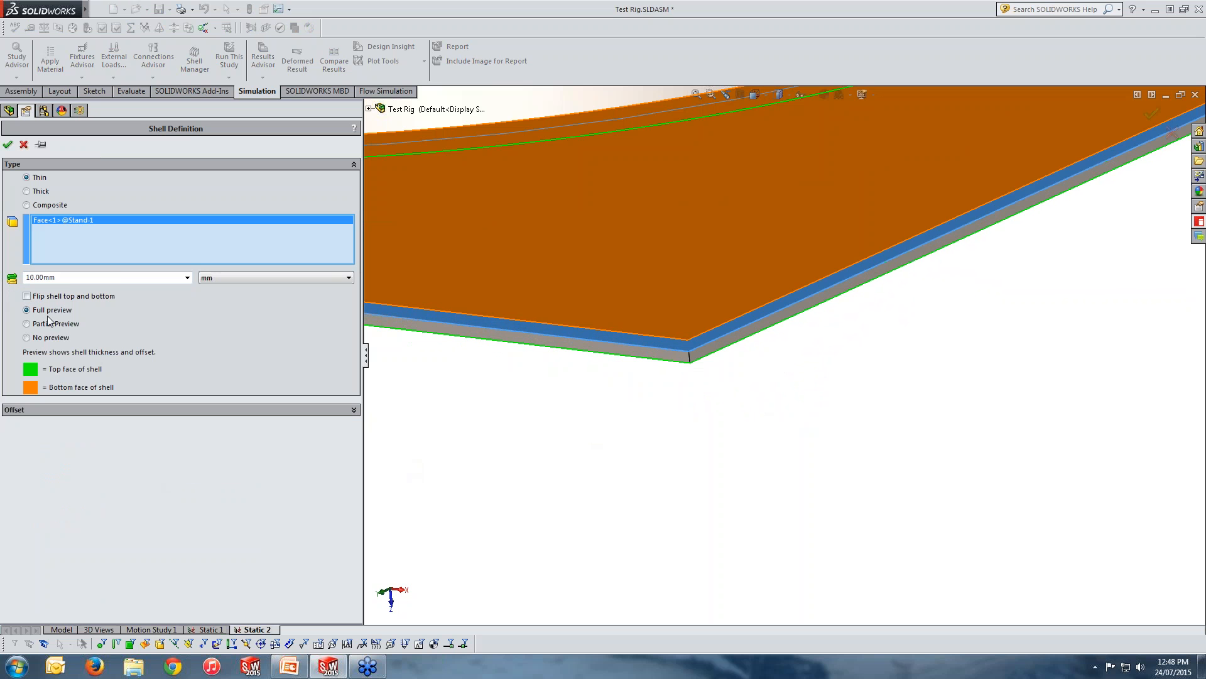
Set the shell offset to the bottom surface (-0.5), change the shell thickness to 5 mm and accept the definition.
left_click(34, 414)
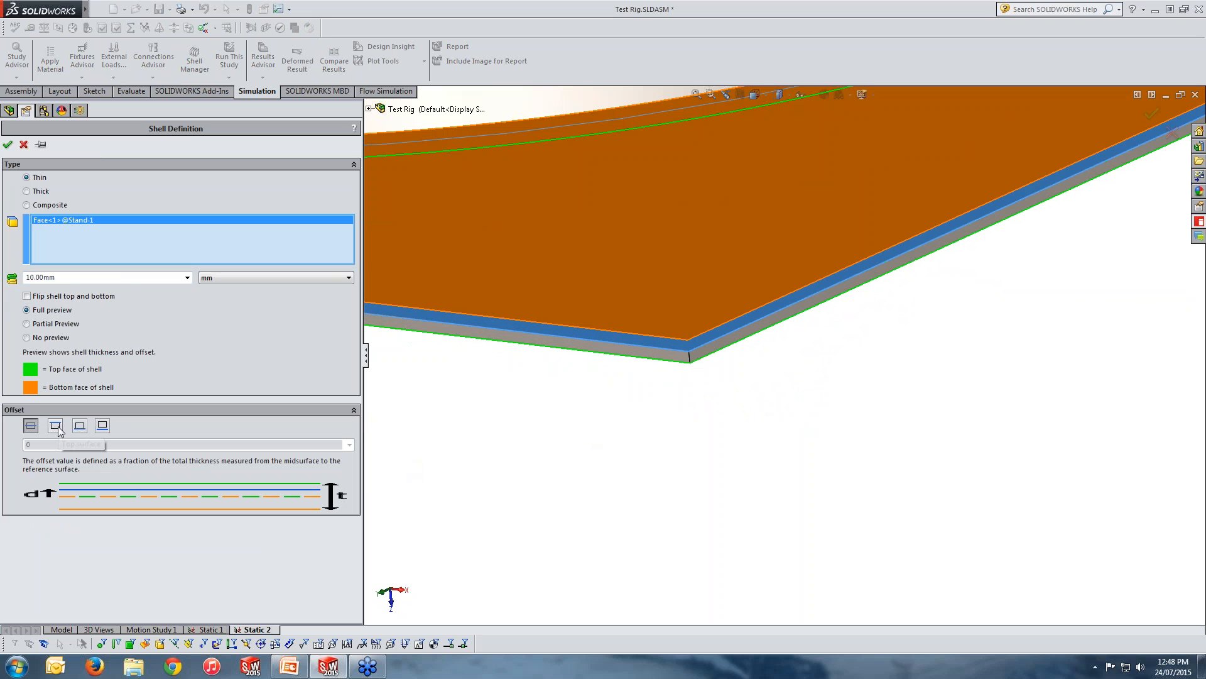
left_click(56, 426)
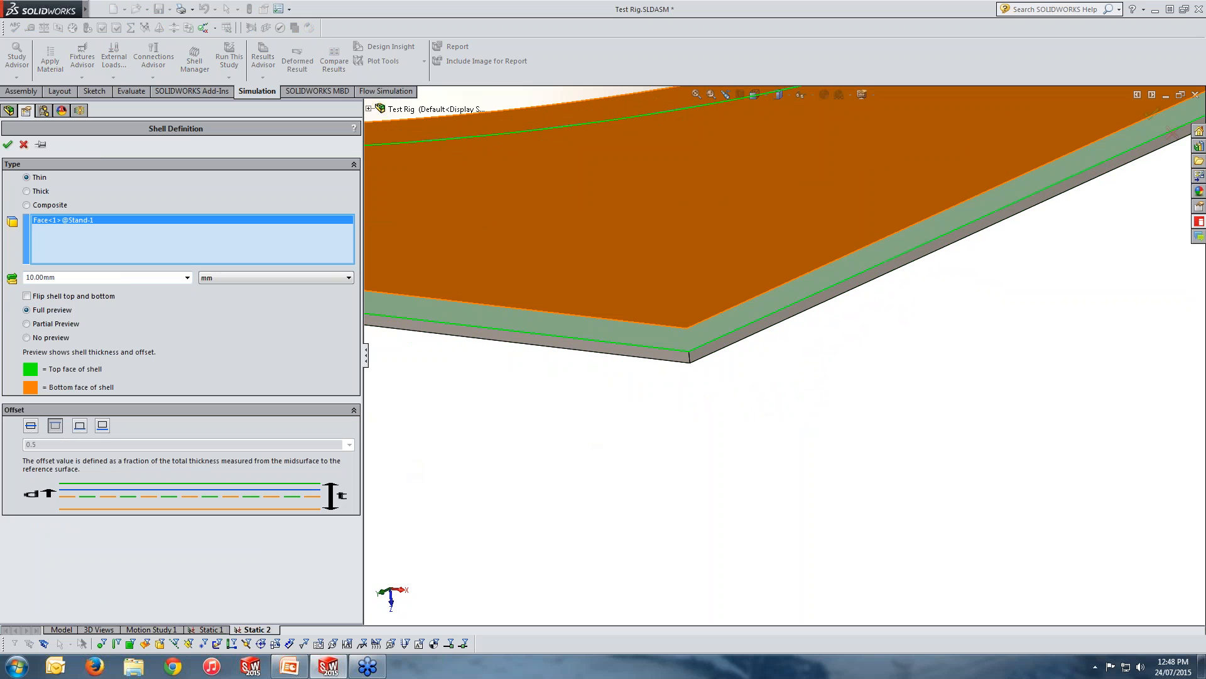
left_click(82, 428)
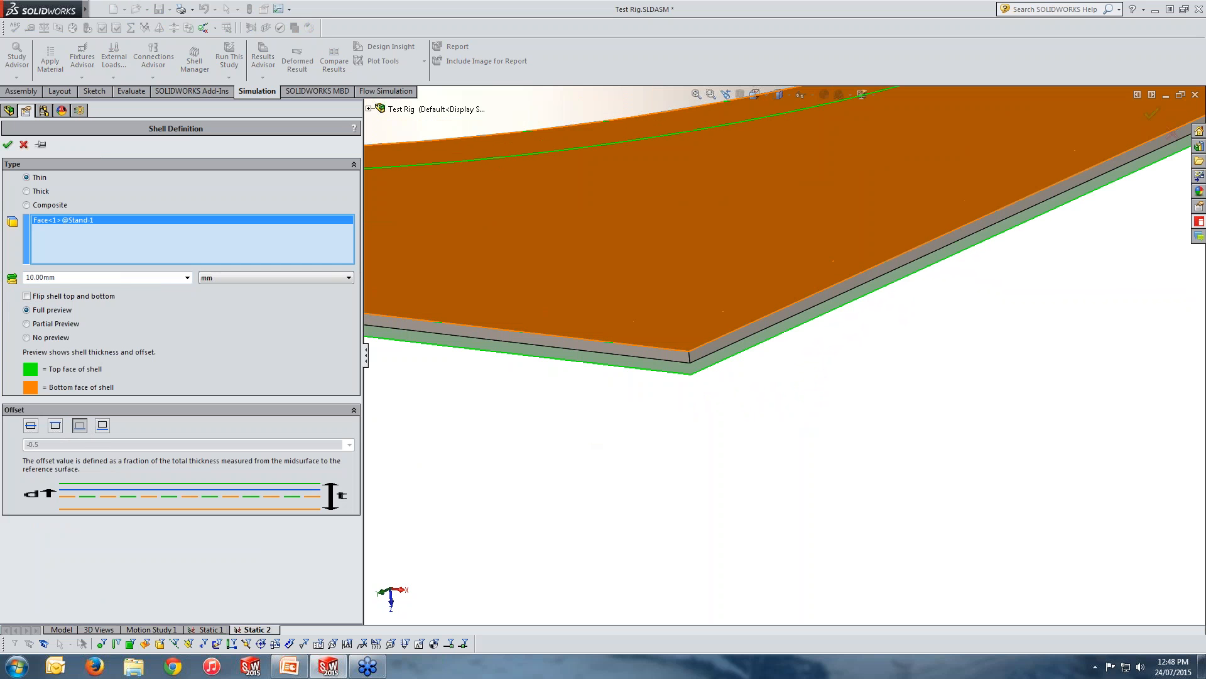
double_click(69, 278)
type("5")
key("Return")
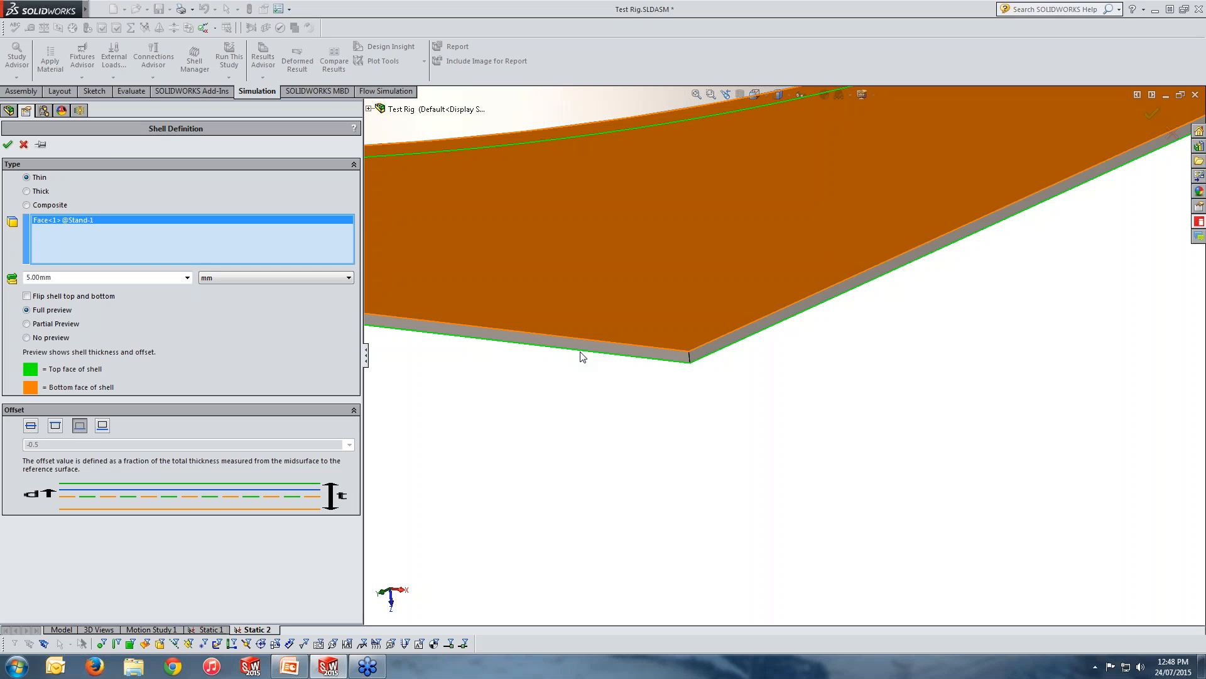
left_click(7, 145)
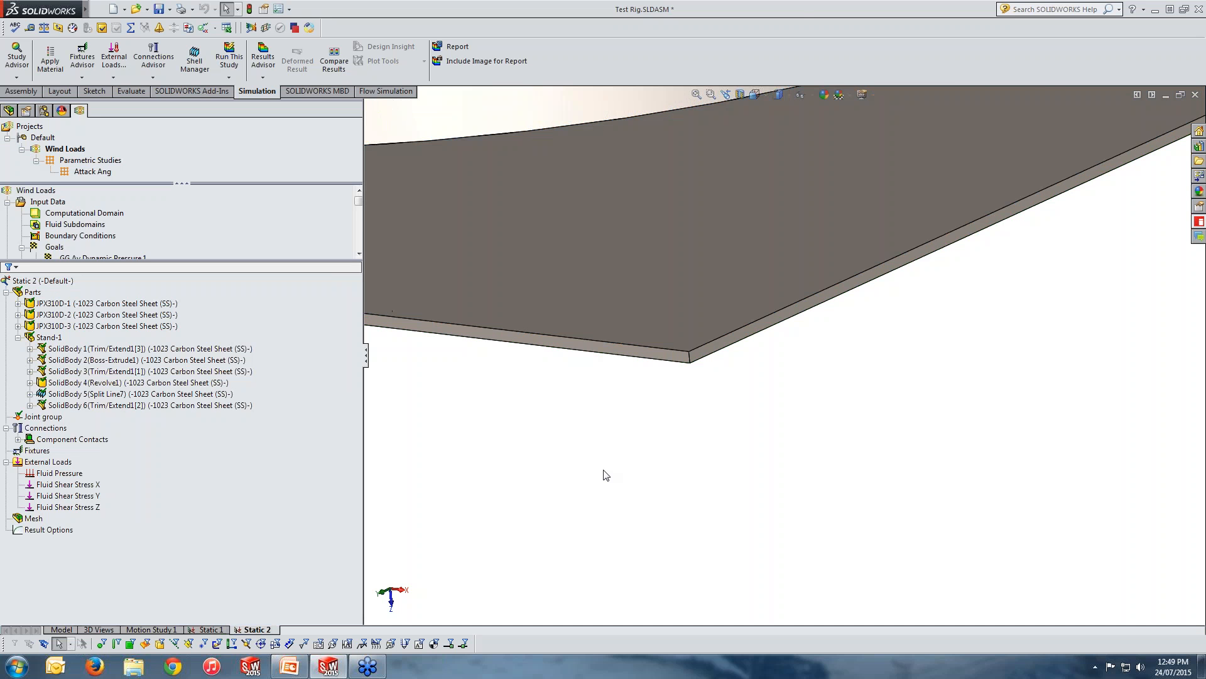
Examine the shell entry under SolidBody 5 (Split Line7), the flared base and the whole rig, then clear the selection.
scroll(687, 425, "up", 9)
left_click(29, 394)
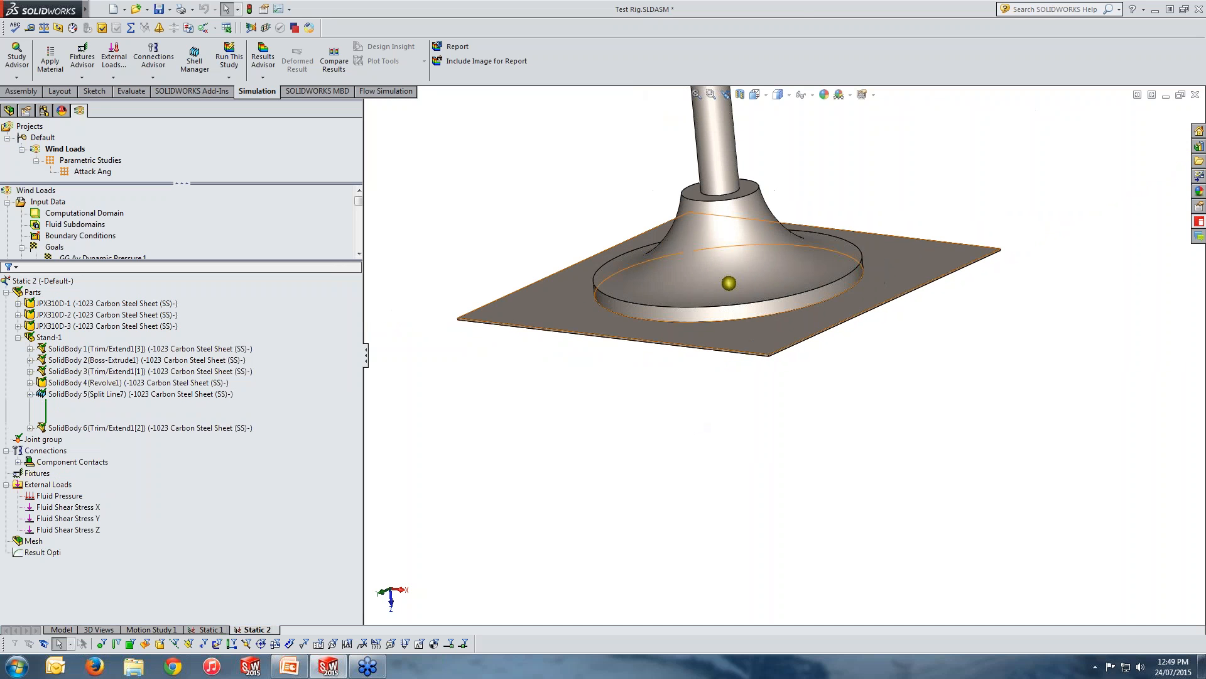
left_click(762, 333)
left_click(716, 295)
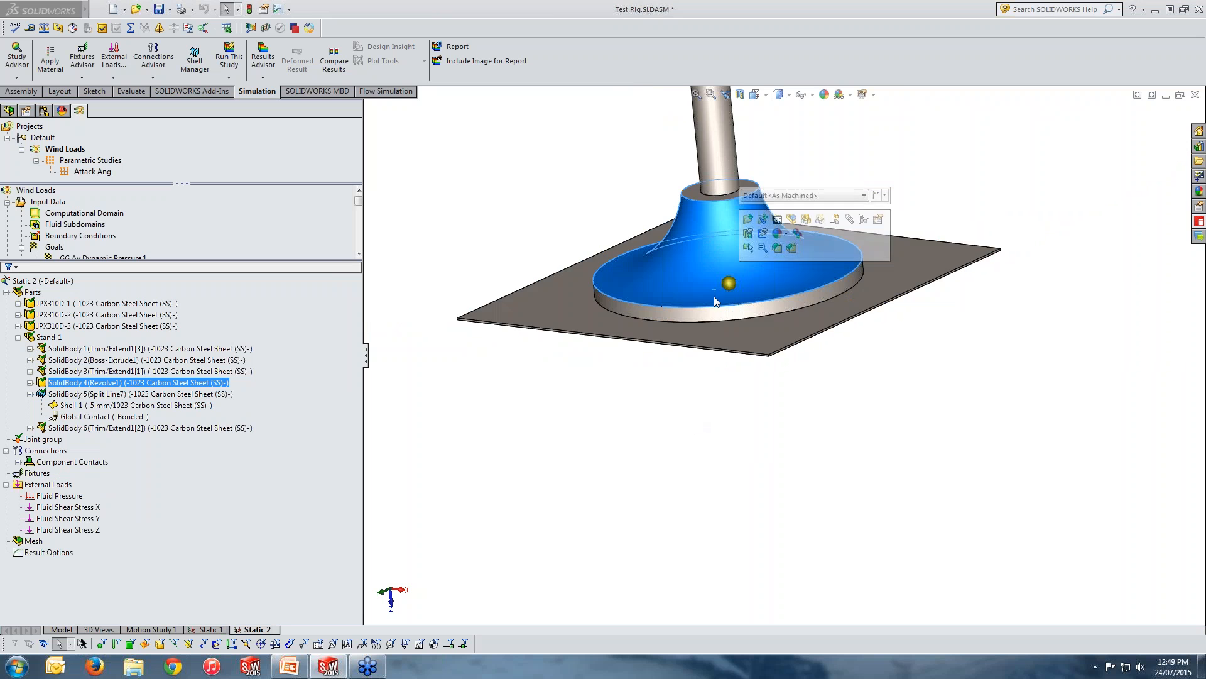
scroll(713, 295, "up", 8)
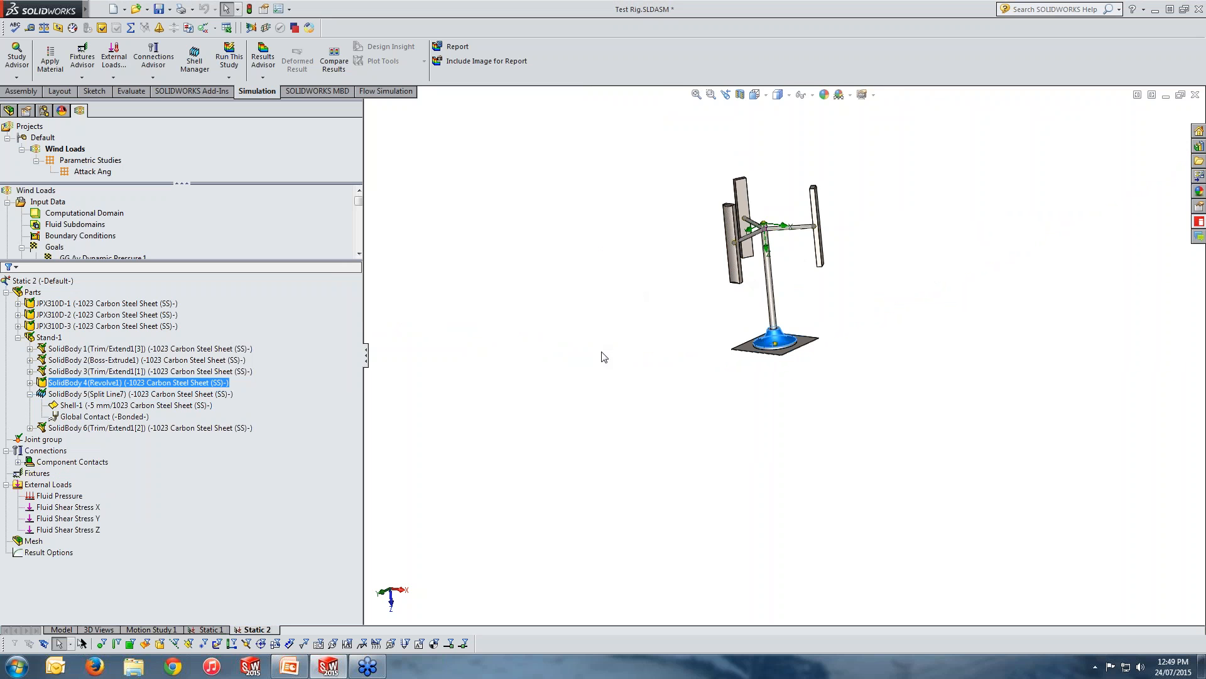
middle_click_drag(925, 365, 760, 352)
scroll(748, 321, "up", 1)
scroll(742, 313, "down", 2)
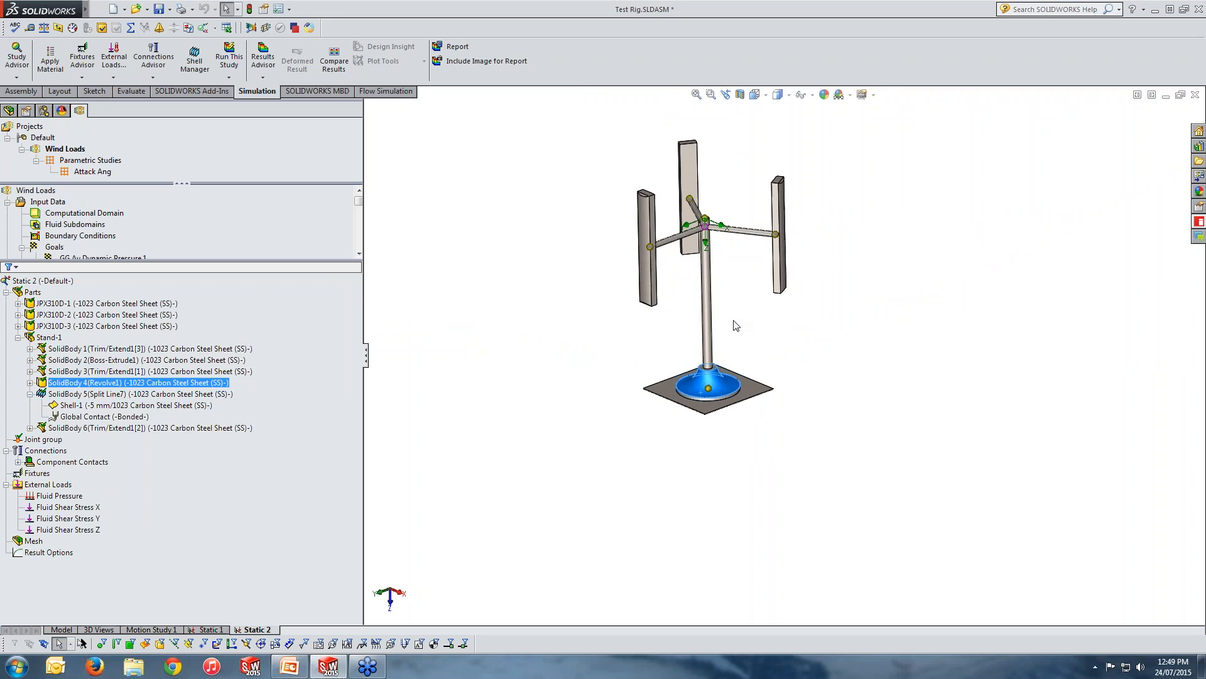
left_click(494, 420)
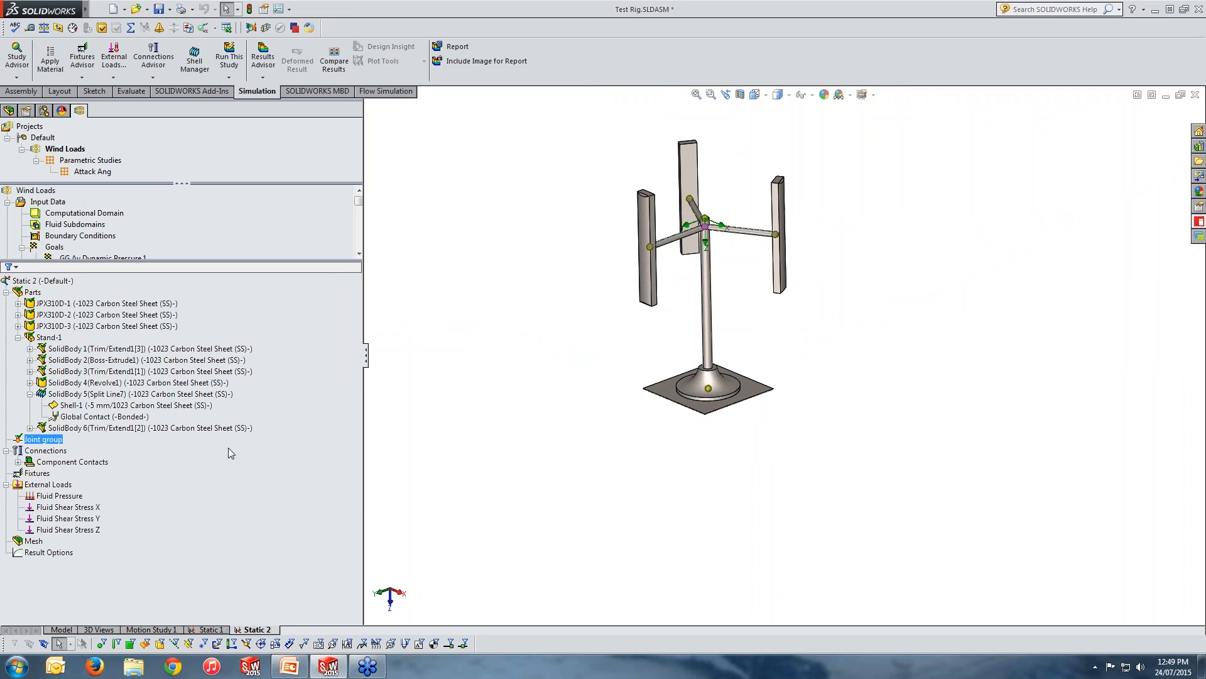
Mesh the Static 2 study with a curvature based mesh, keeping the default density and advanced settings.
left_click(32, 541)
right_click(31, 541)
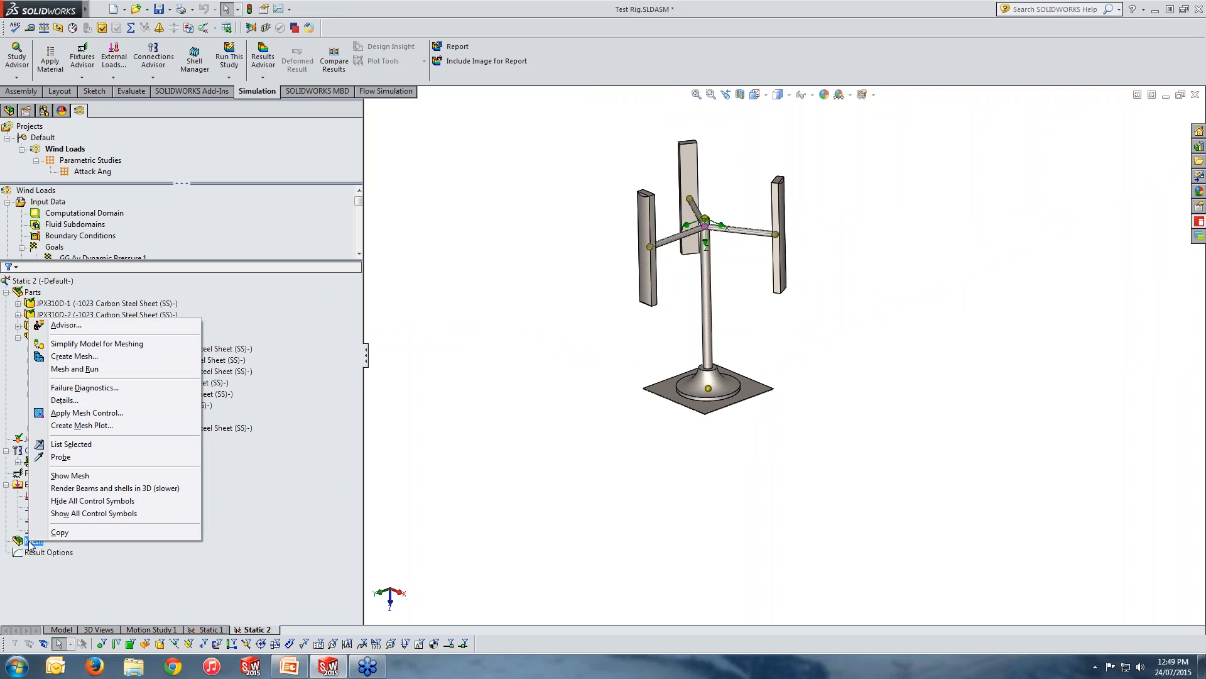
left_click(74, 356)
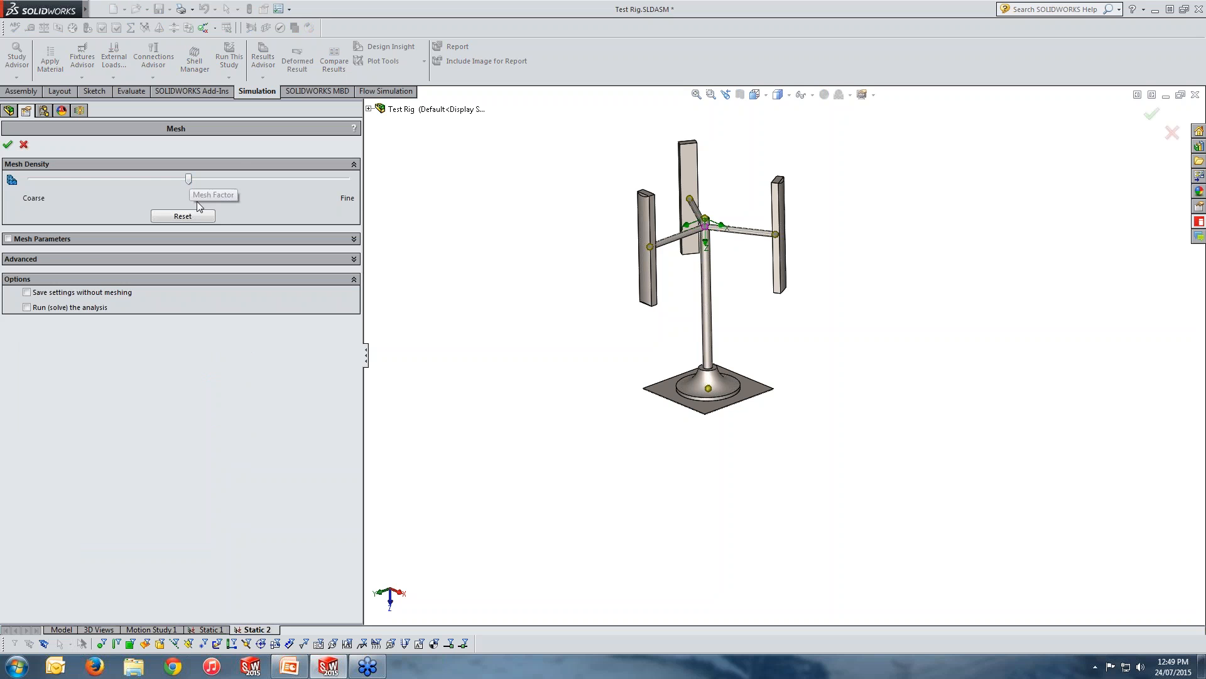
left_click(60, 239)
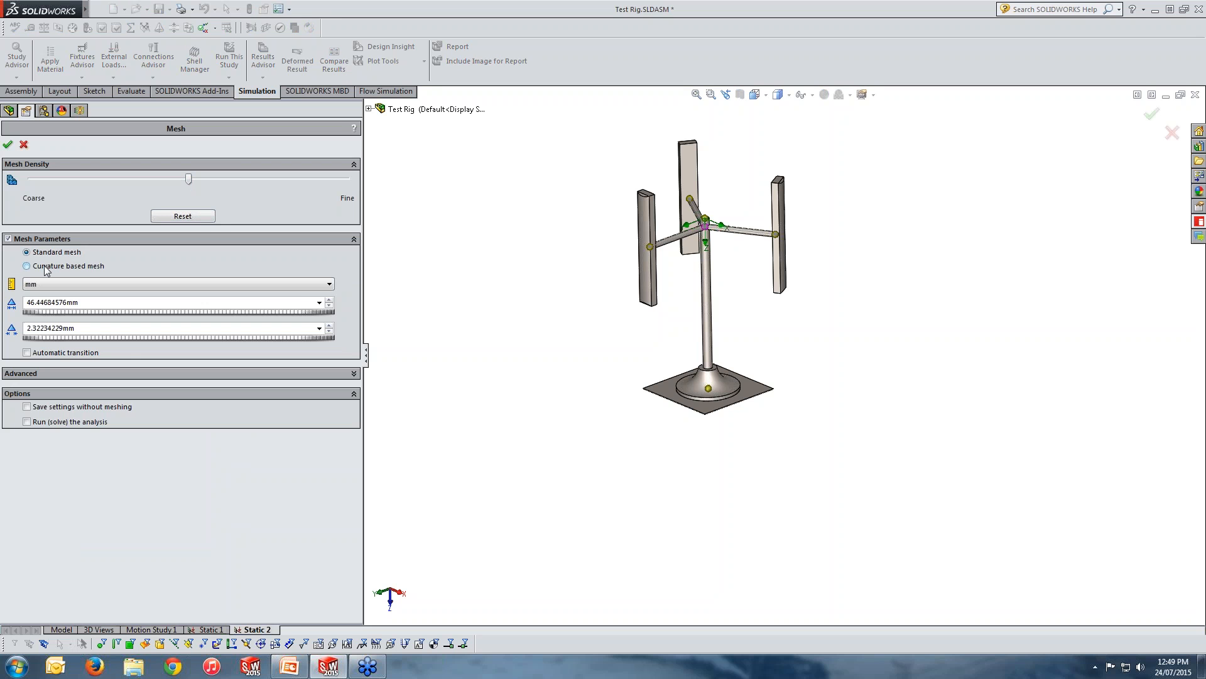
left_click(45, 269)
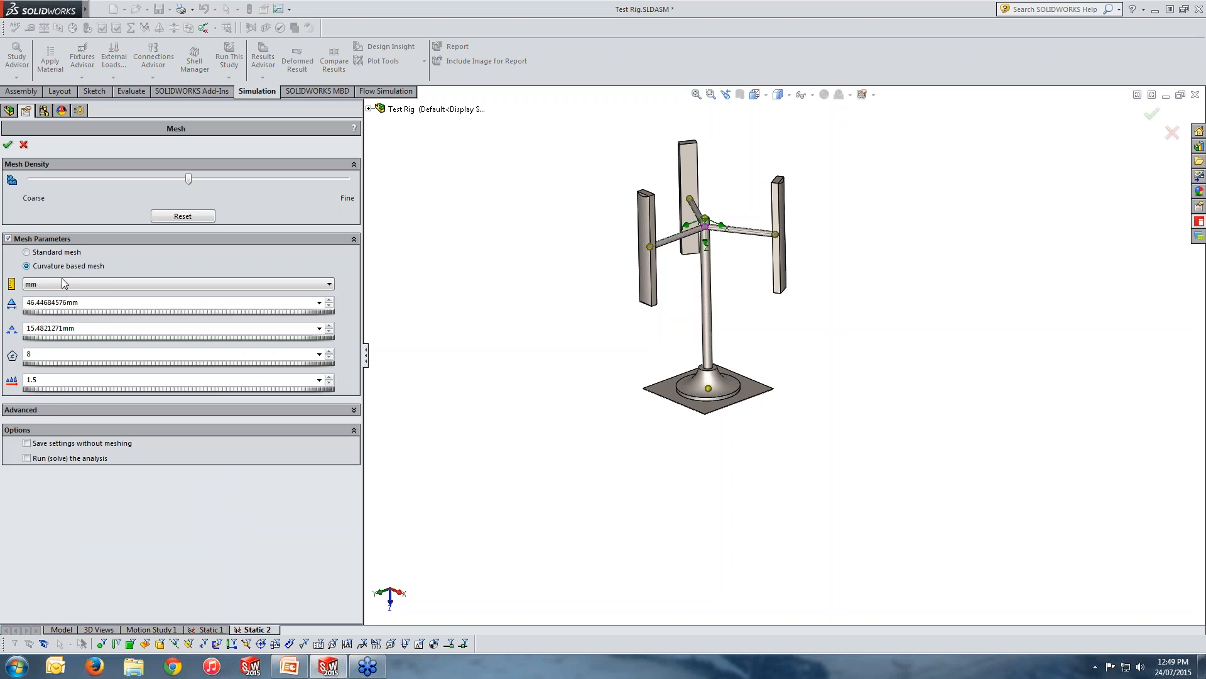
left_click(55, 409)
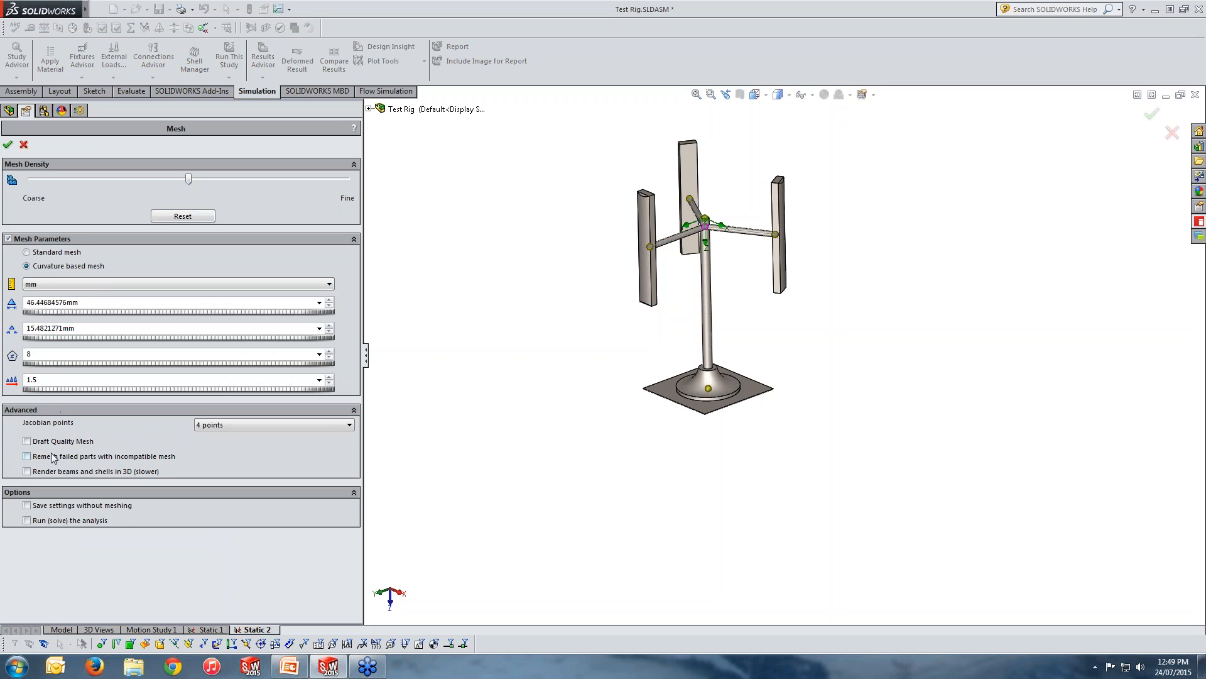
left_click(8, 145)
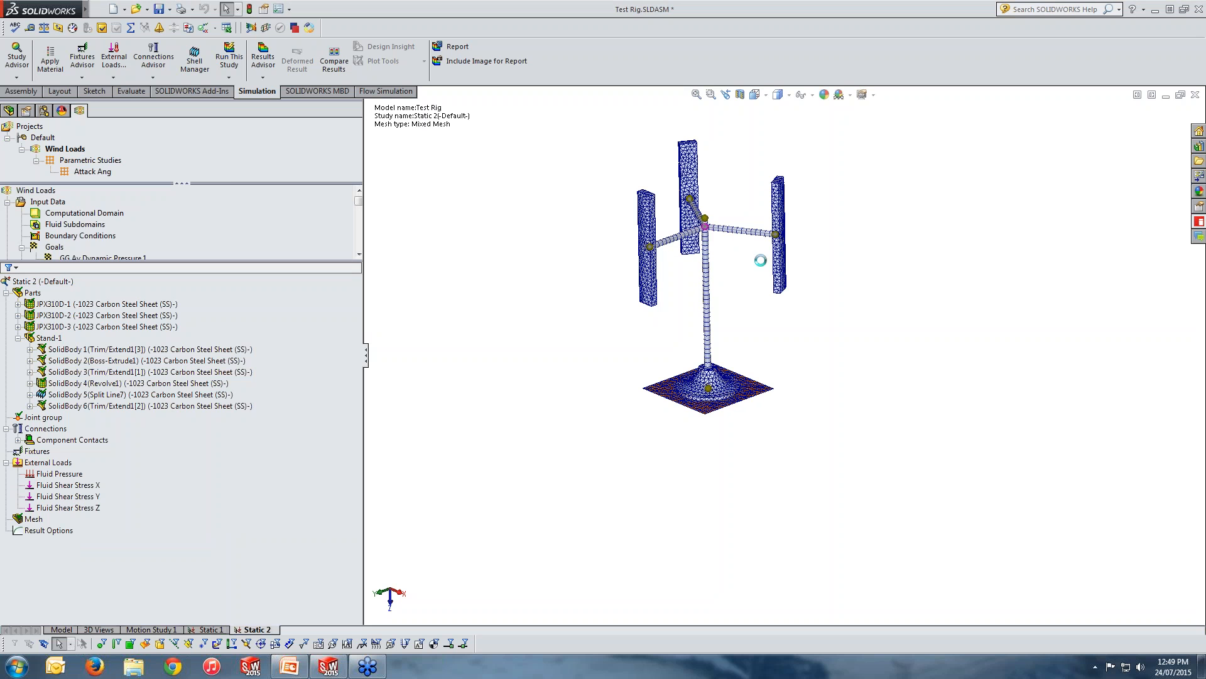
Inspect the mesh on the blades, arms, mast, flared base and square plate.
scroll(744, 280, "down", 5)
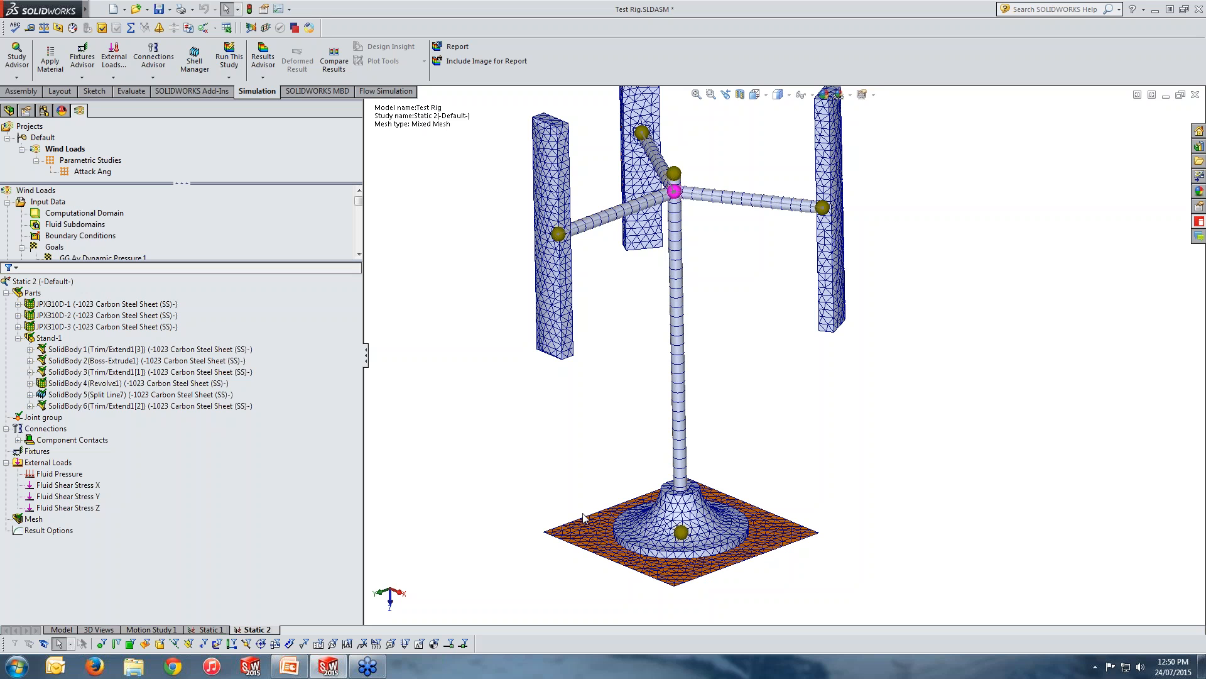
middle_click_drag(738, 426, 747, 450)
scroll(747, 449, "up", 2)
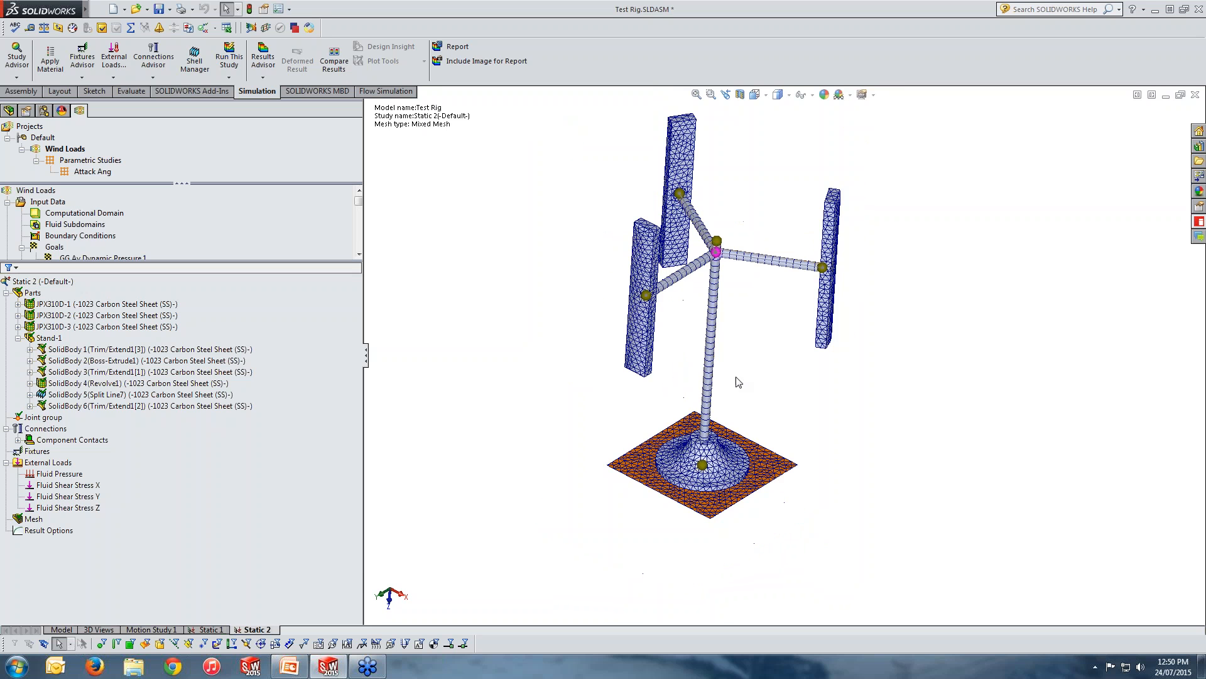
scroll(735, 366, "down", 1)
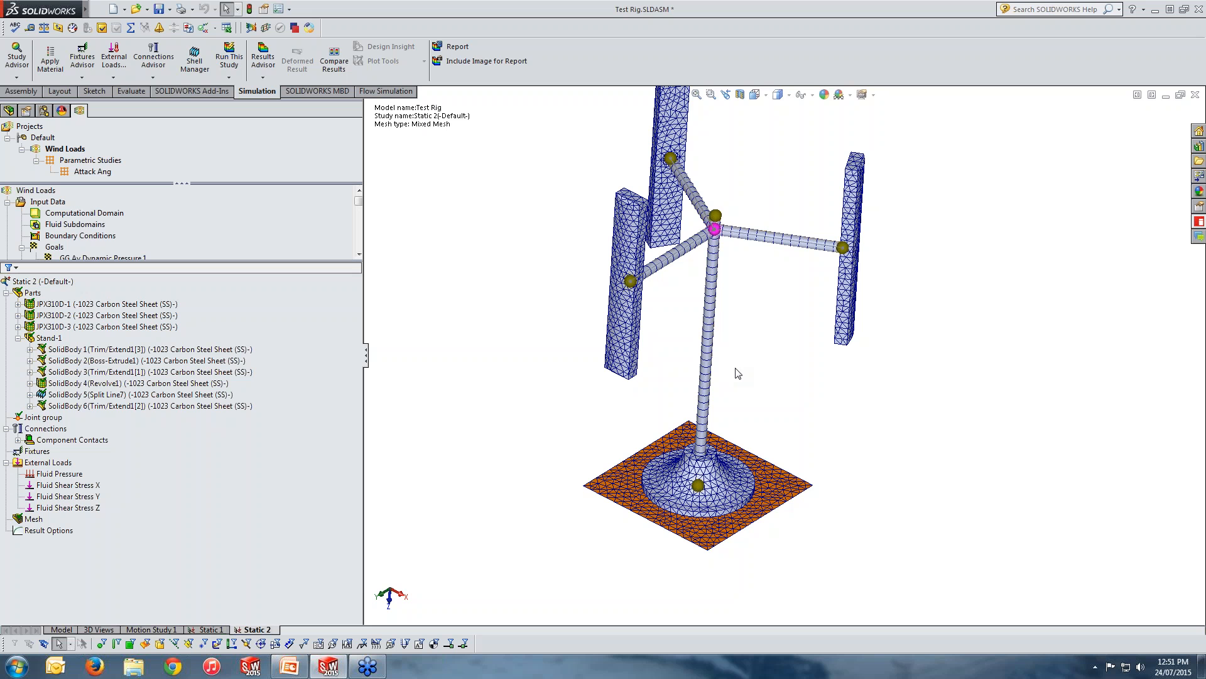
middle_click_drag(768, 358, 859, 243)
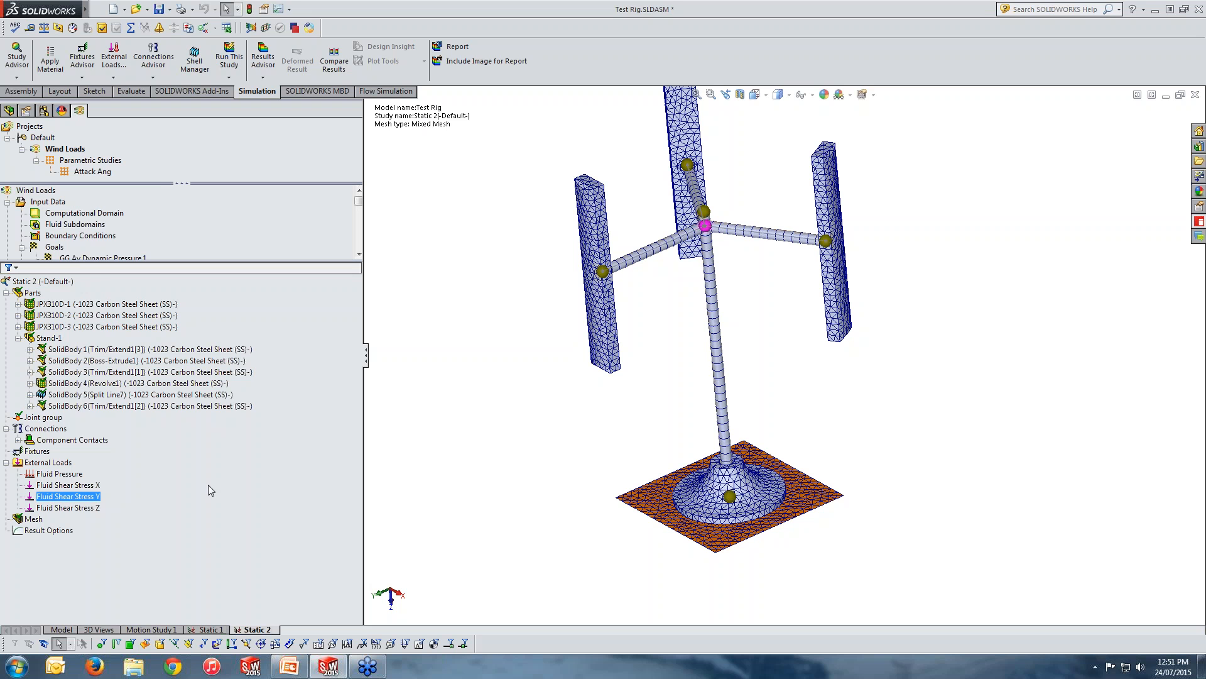
Start a manually selected contact set for the study and set its type to Bonded.
right_click(54, 429)
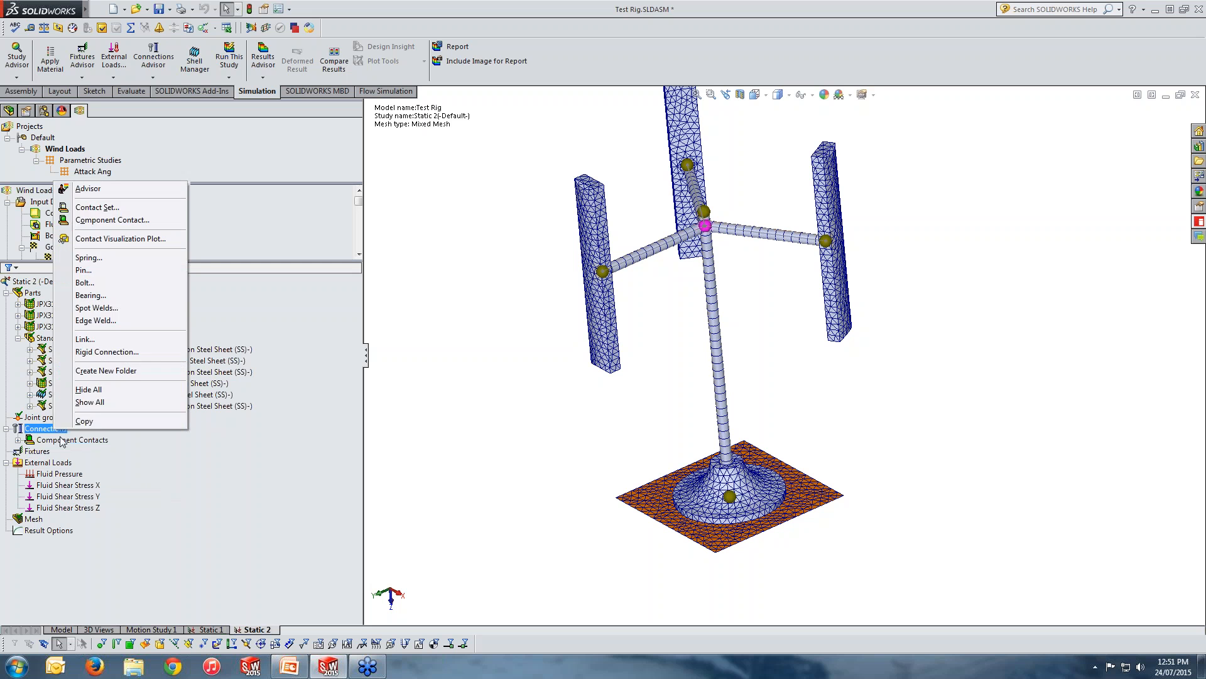
left_click(100, 209)
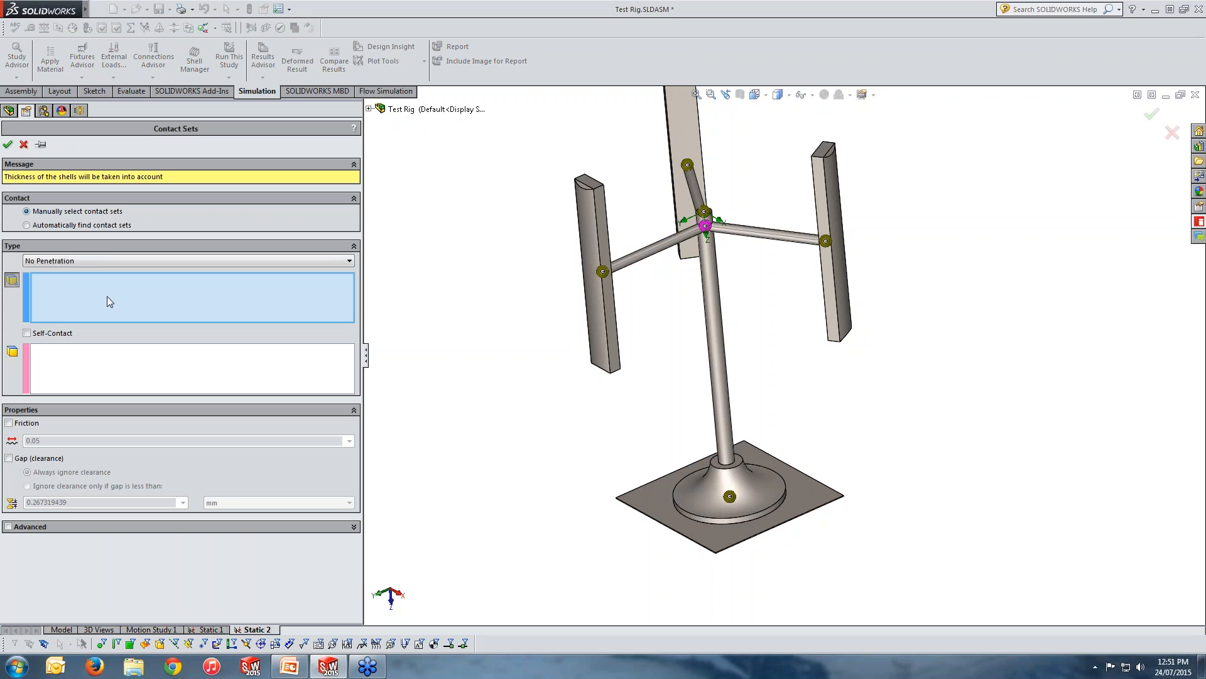
middle_click_drag(589, 385, 541, 303)
scroll(541, 304, "down", 2)
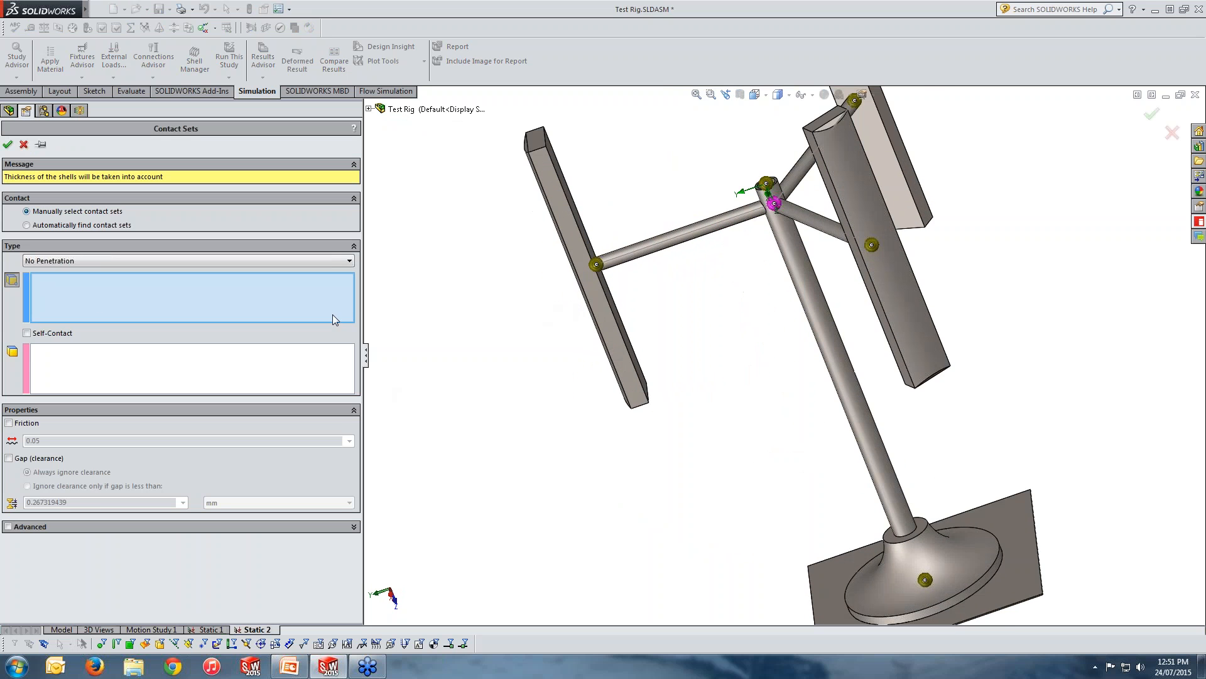
left_click(139, 264)
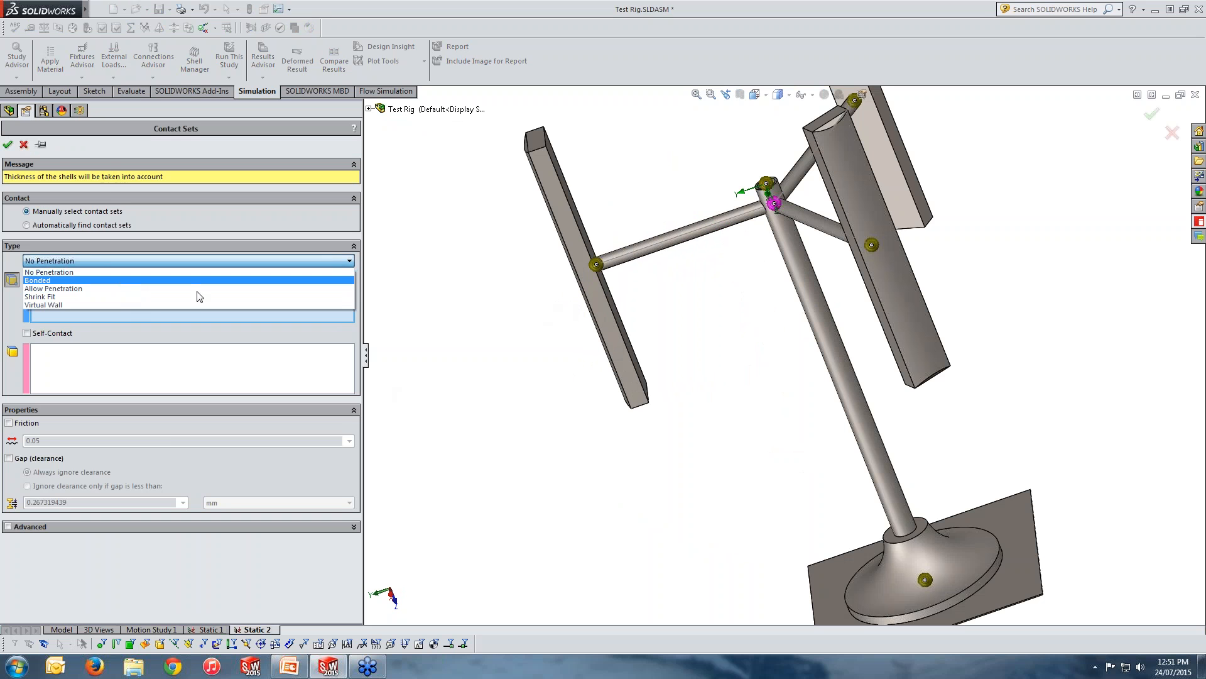
left_click(129, 279)
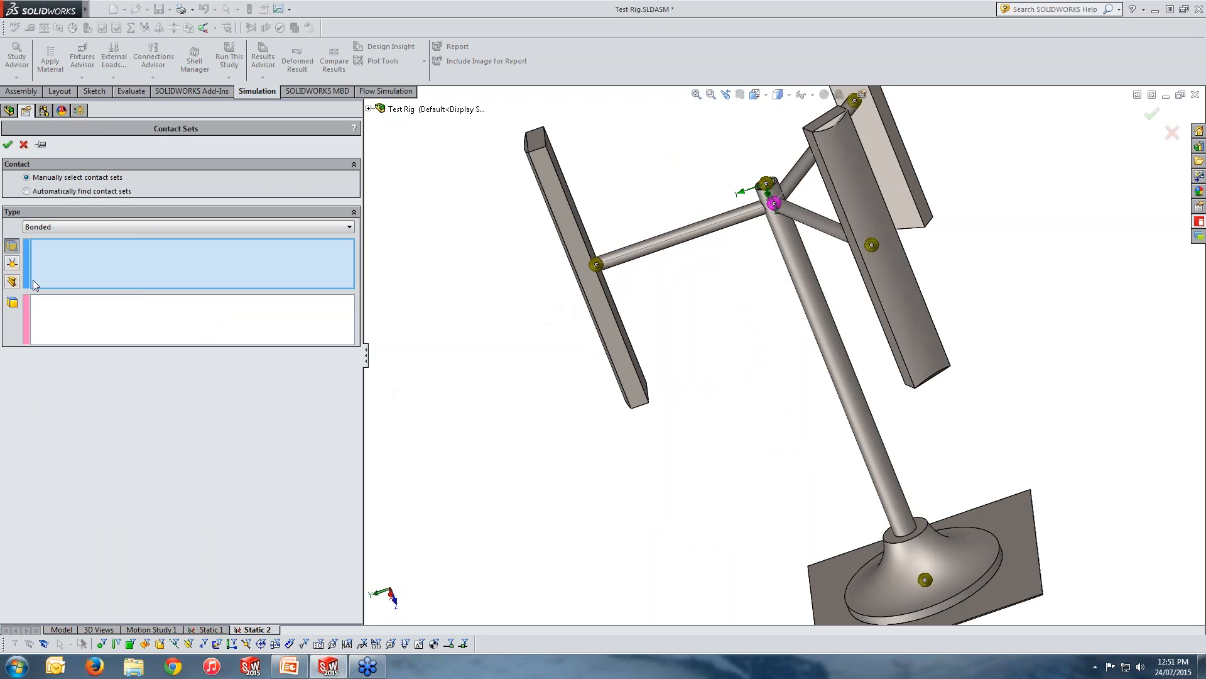
Bond the beam joint at the outer end of the arm to the adjacent blade face of JPX310D-3 and accept the contact set.
left_click(14, 266)
middle_click_drag(413, 353, 577, 301)
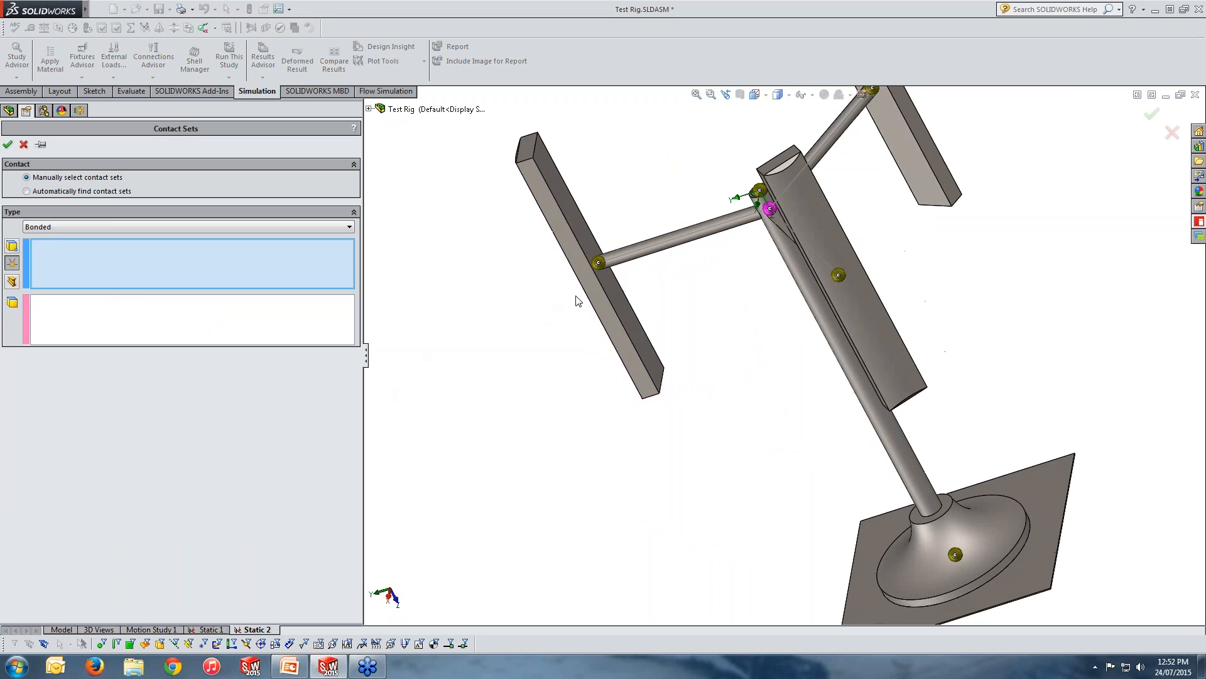
left_click(600, 262)
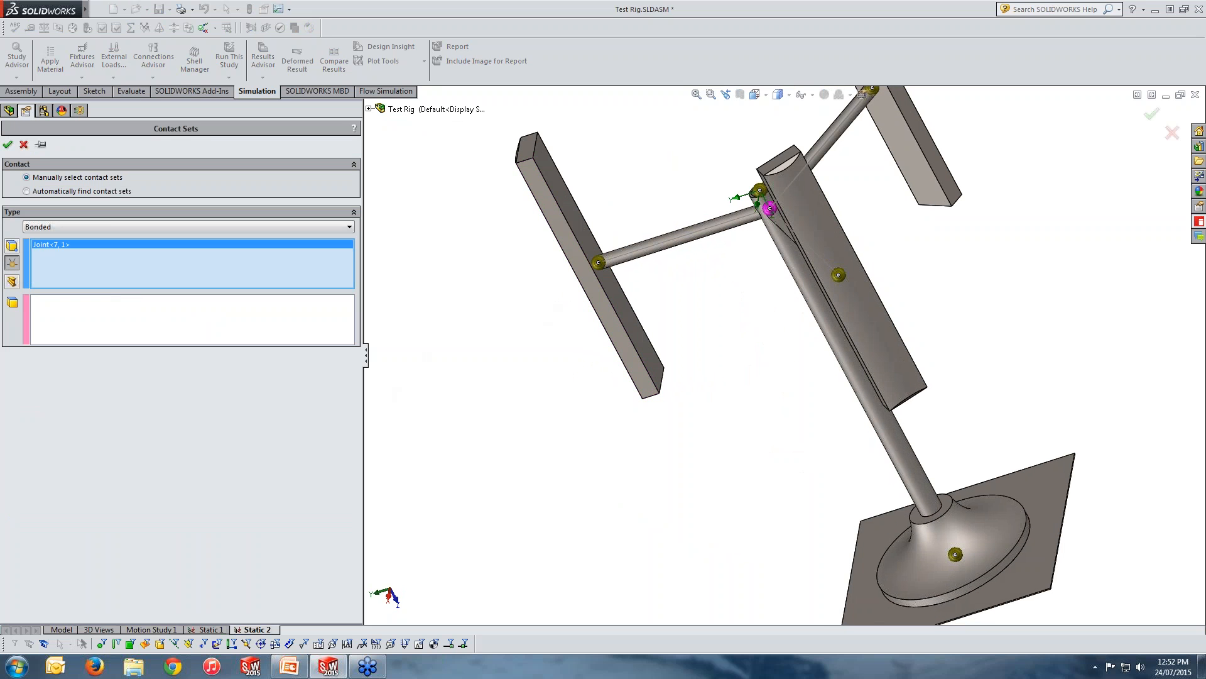
left_click(253, 326)
left_click(577, 223)
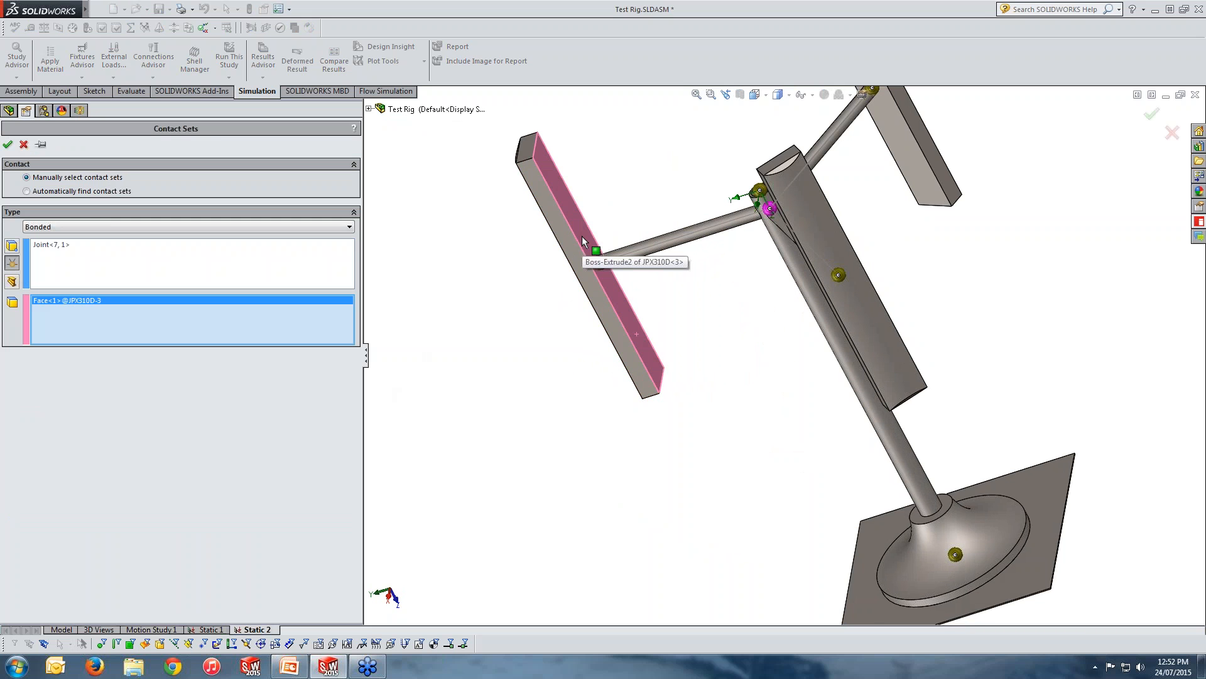
left_click(7, 144)
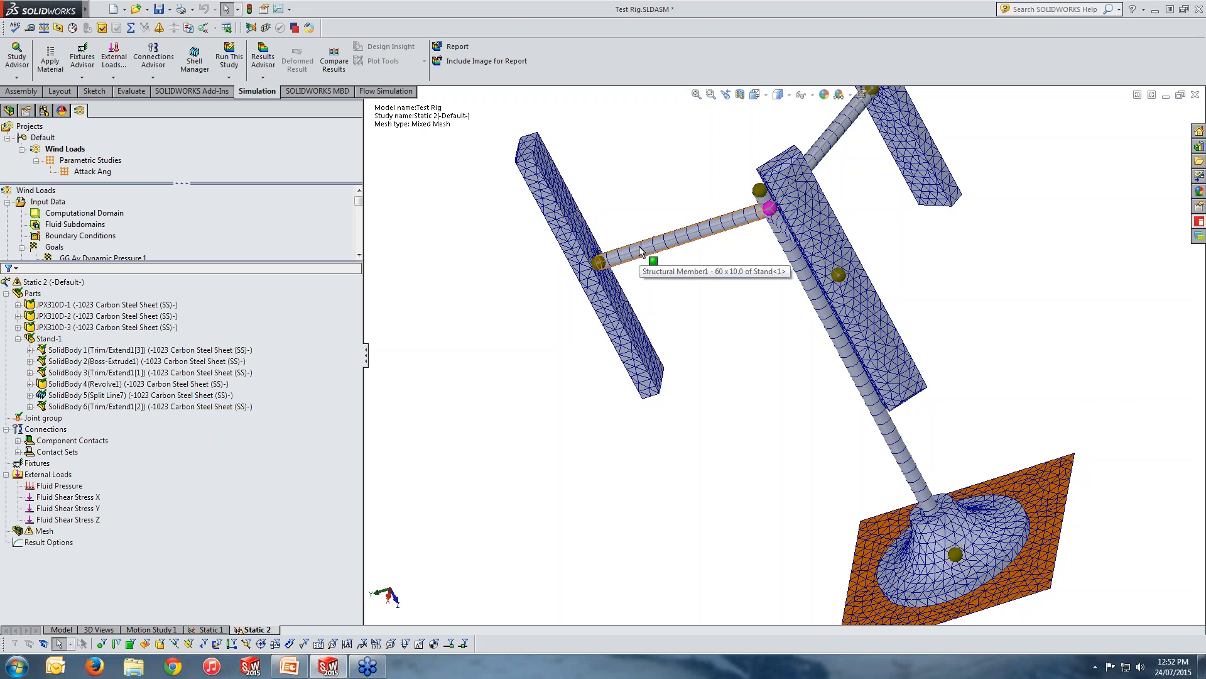
Switch to the Static 1 study and expand its contact sets.
scroll(778, 420, "up", 2)
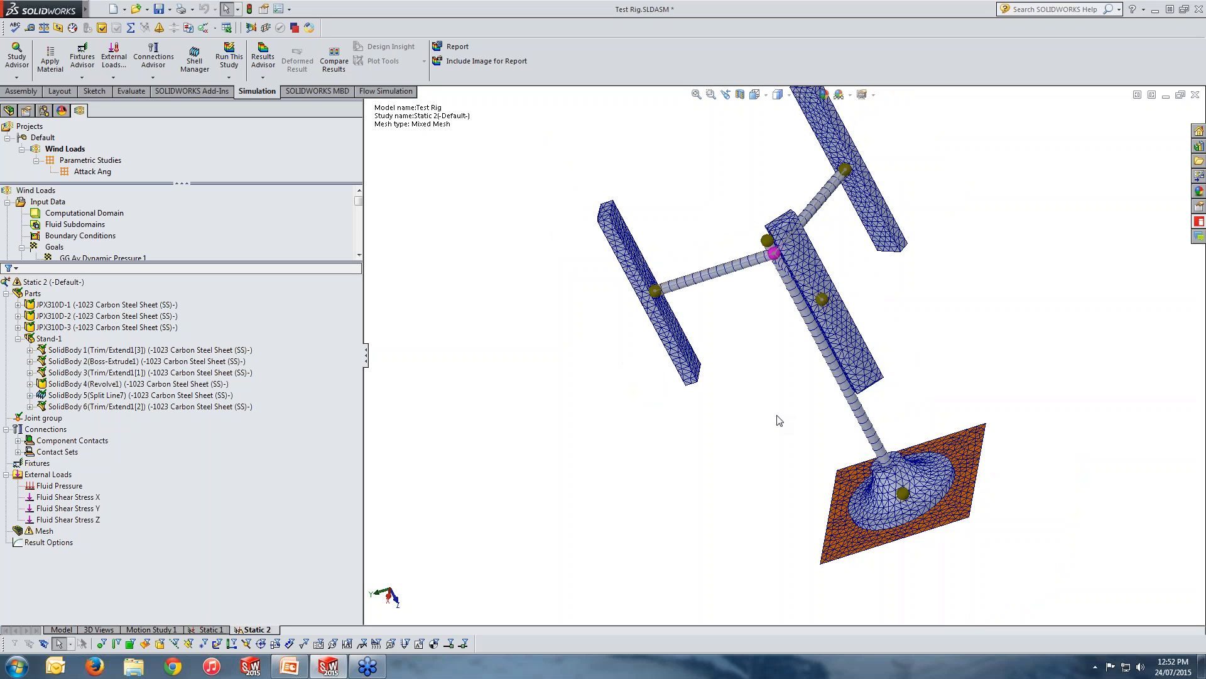
middle_click_drag(778, 420, 915, 213)
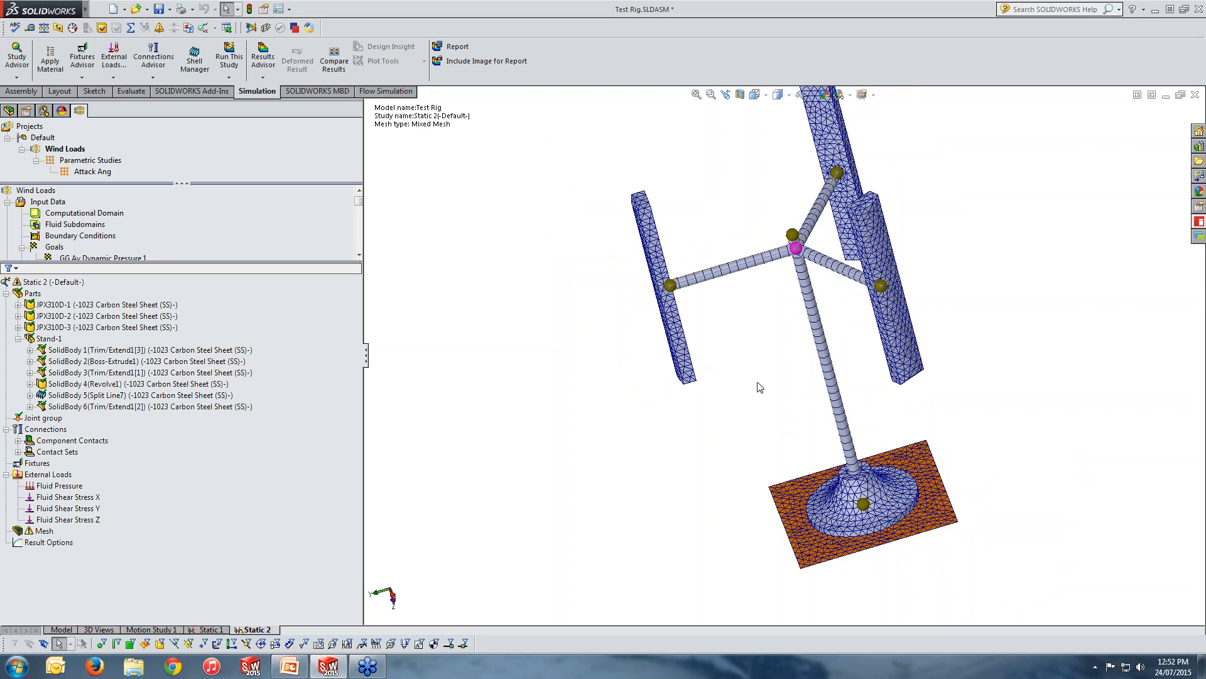
left_click(210, 628)
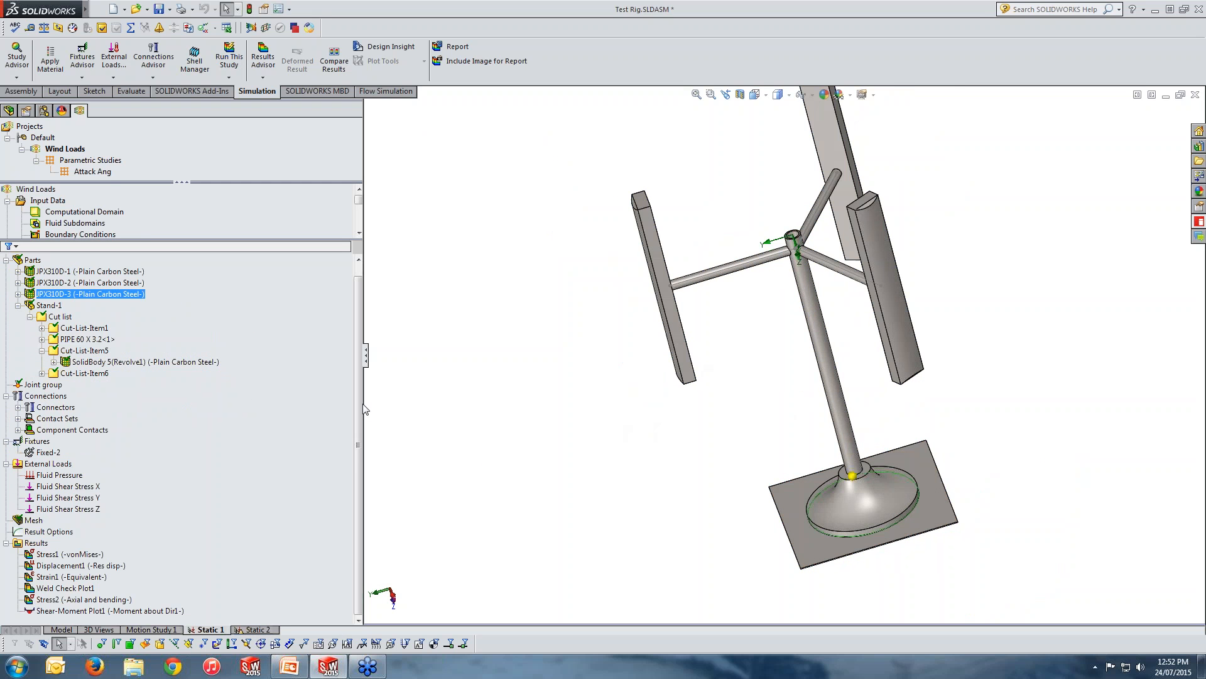
left_click(97, 430)
double_click(57, 418)
scroll(223, 421, "down", 1)
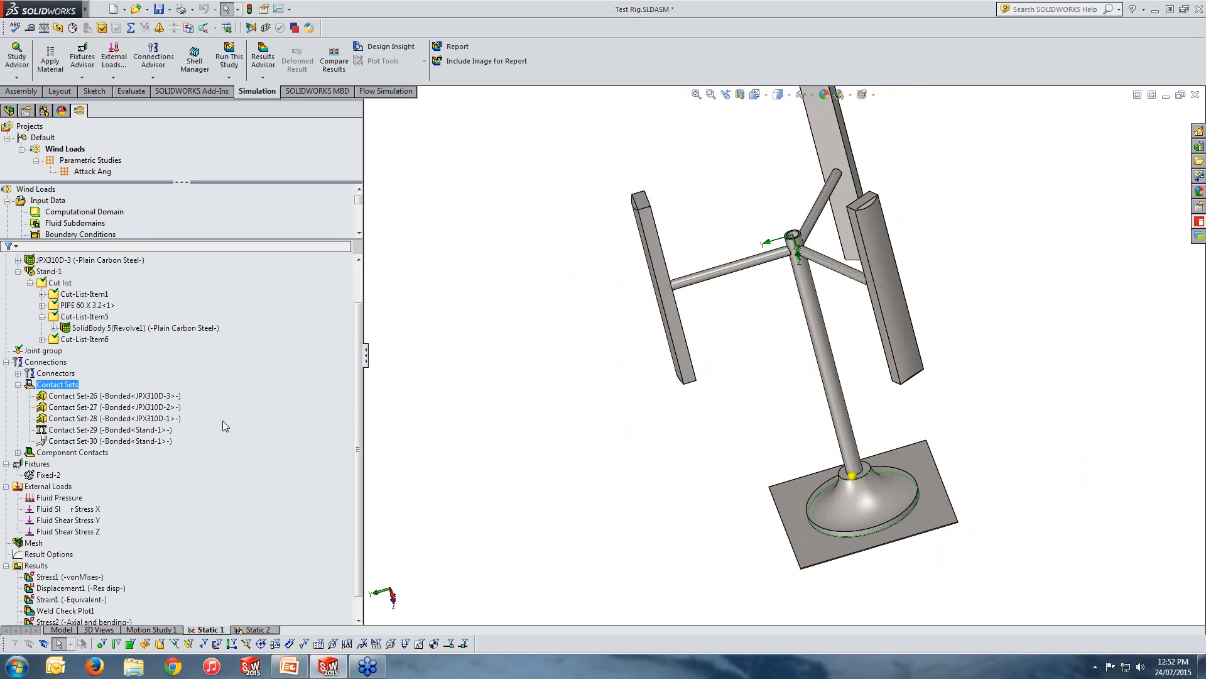
scroll(222, 420, "down", 1)
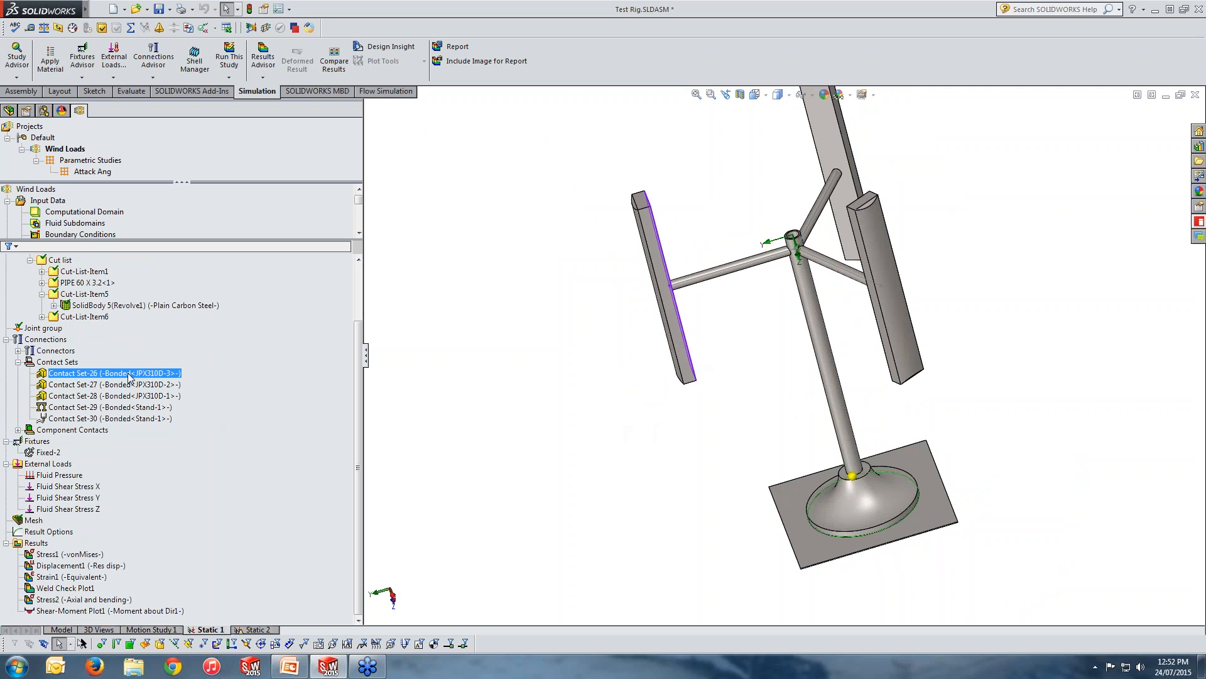
Review which blade, mast and base faces are used by the bonded contact sets of Static 1.
middle_click_drag(602, 406, 540, 405)
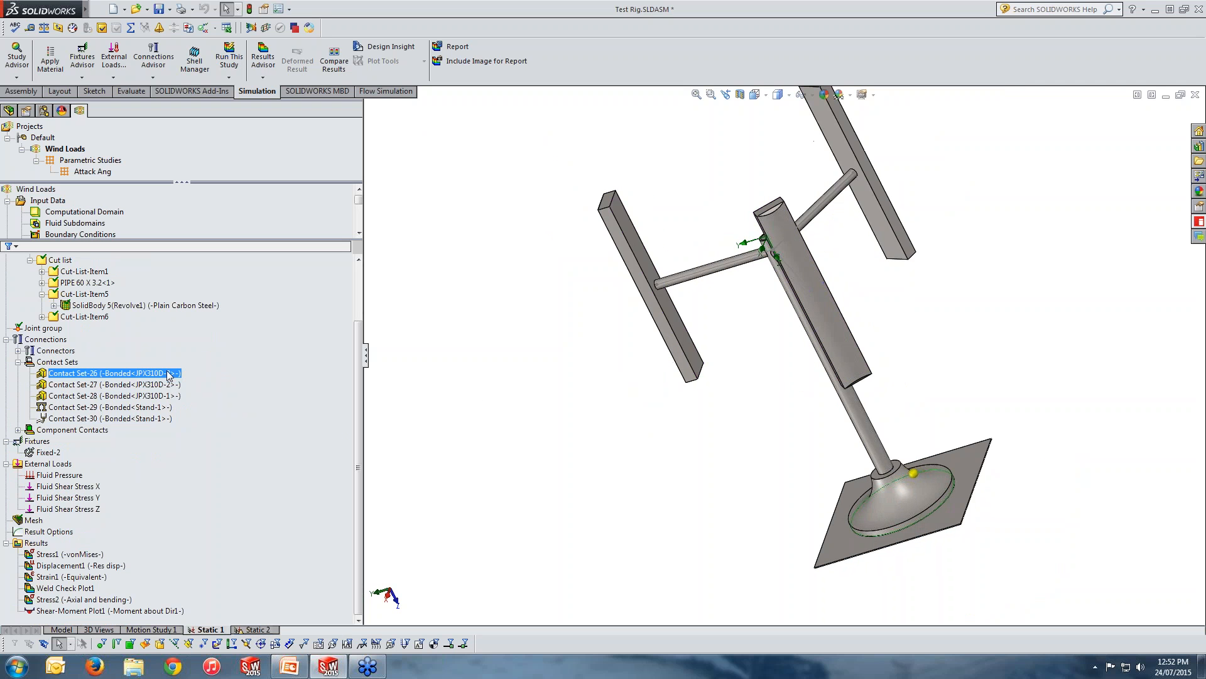
left_click(168, 396, "ctrl")
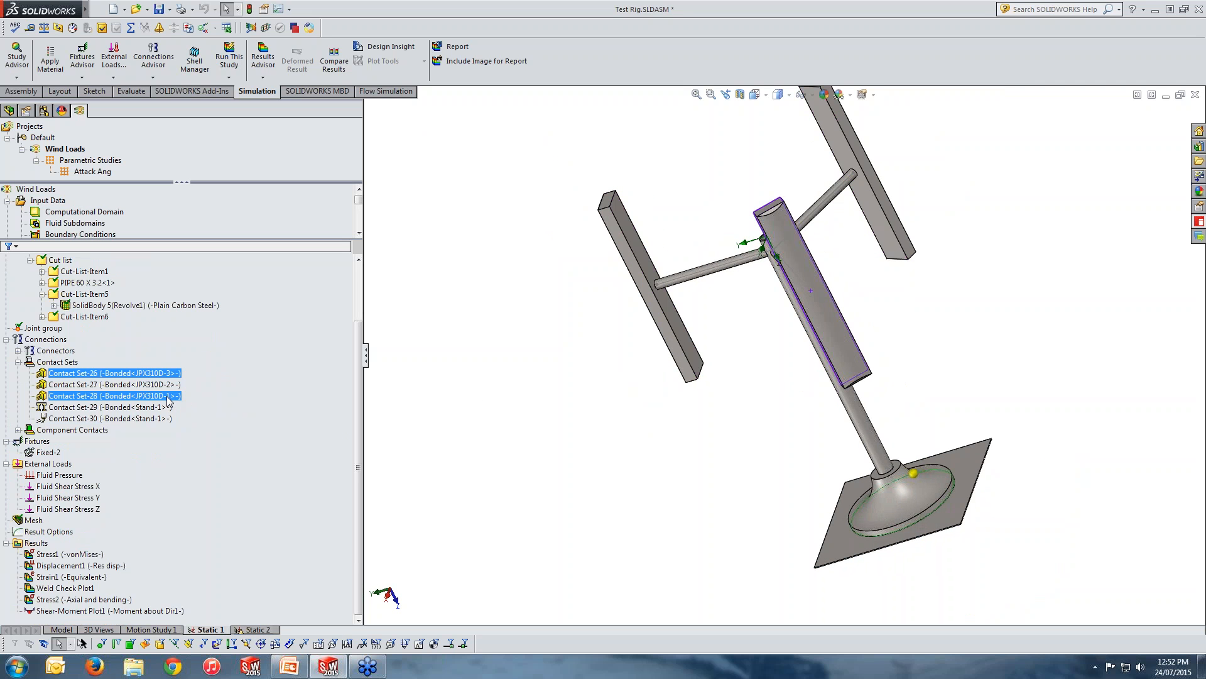
left_click(169, 395, "ctrl")
left_click(163, 408, "ctrl")
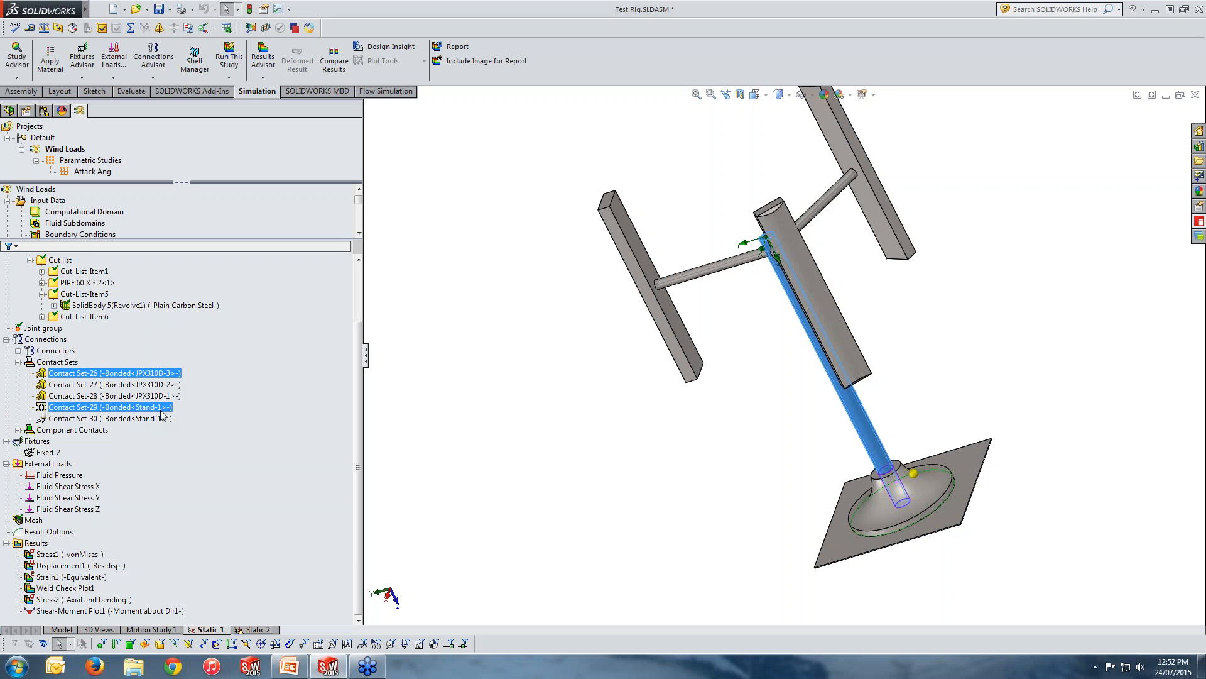
left_click(161, 409, "ctrl")
left_click(157, 420, "ctrl")
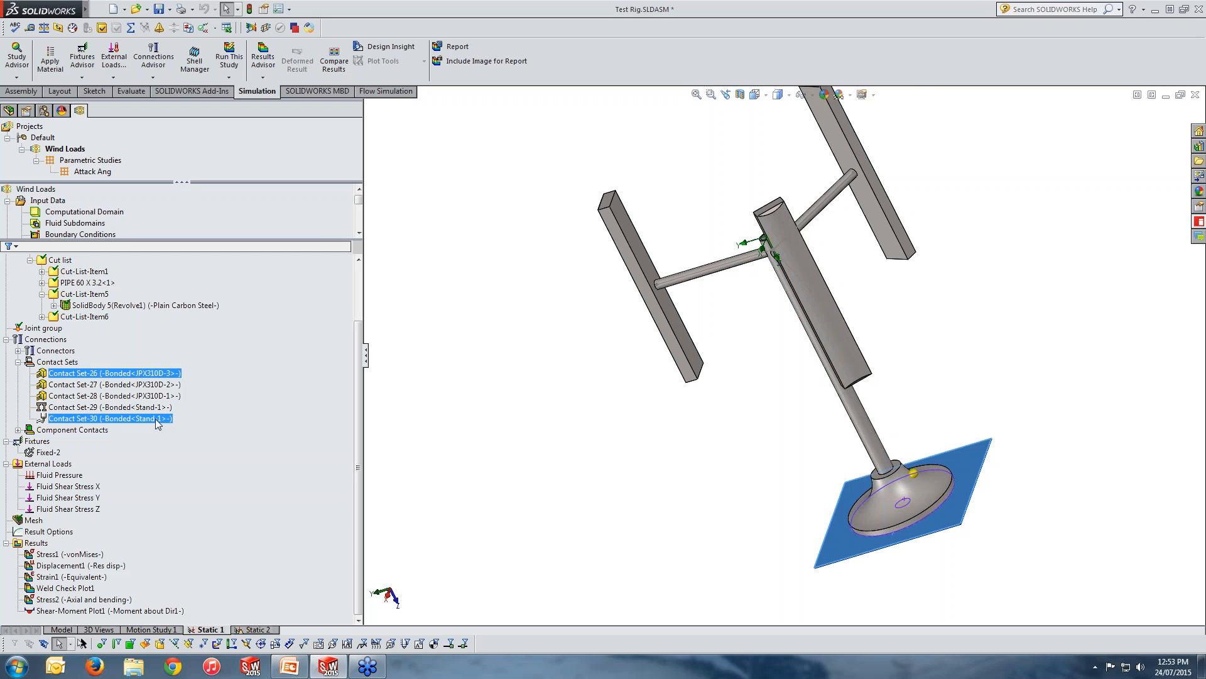
left_click(156, 418)
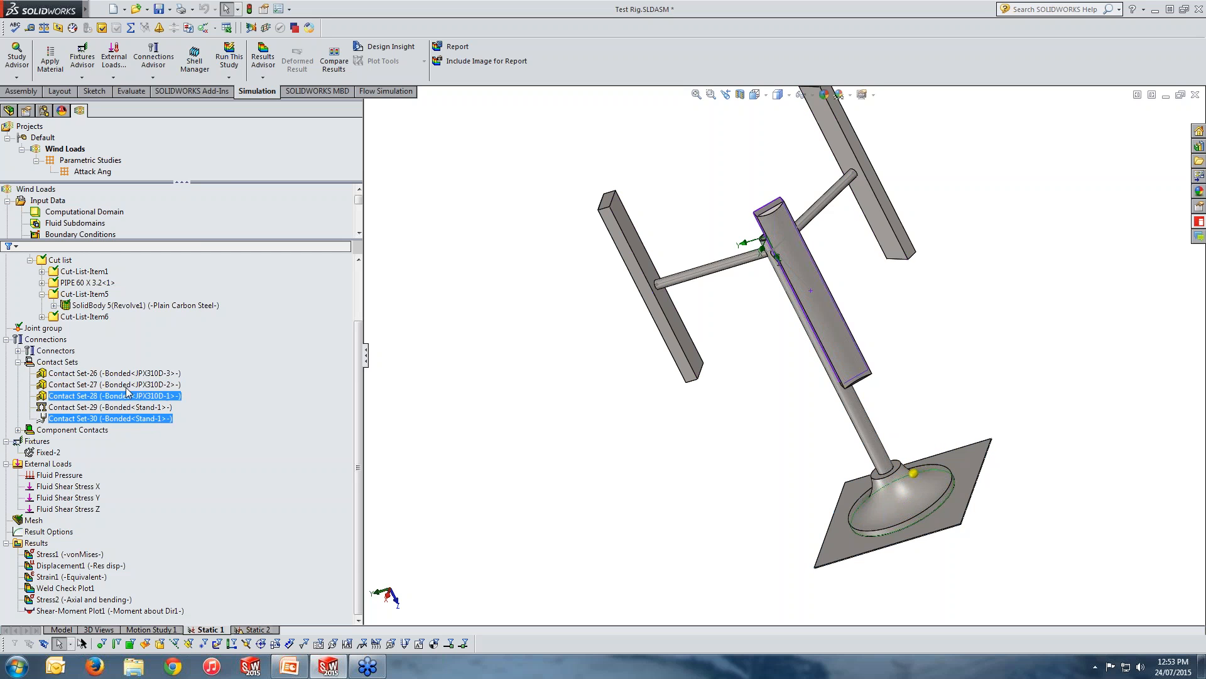
Open the definition of Contact Set-30, examine both of its face selections, and close it.
right_click(125, 418)
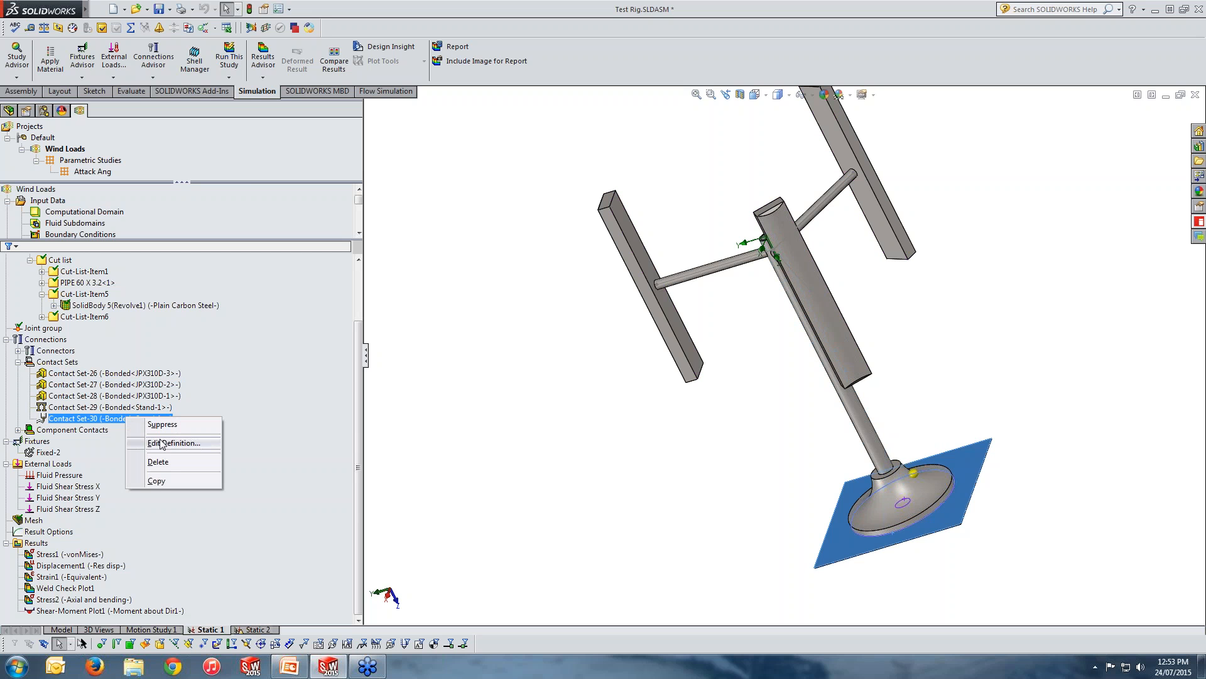
left_click(173, 443)
left_click(71, 198)
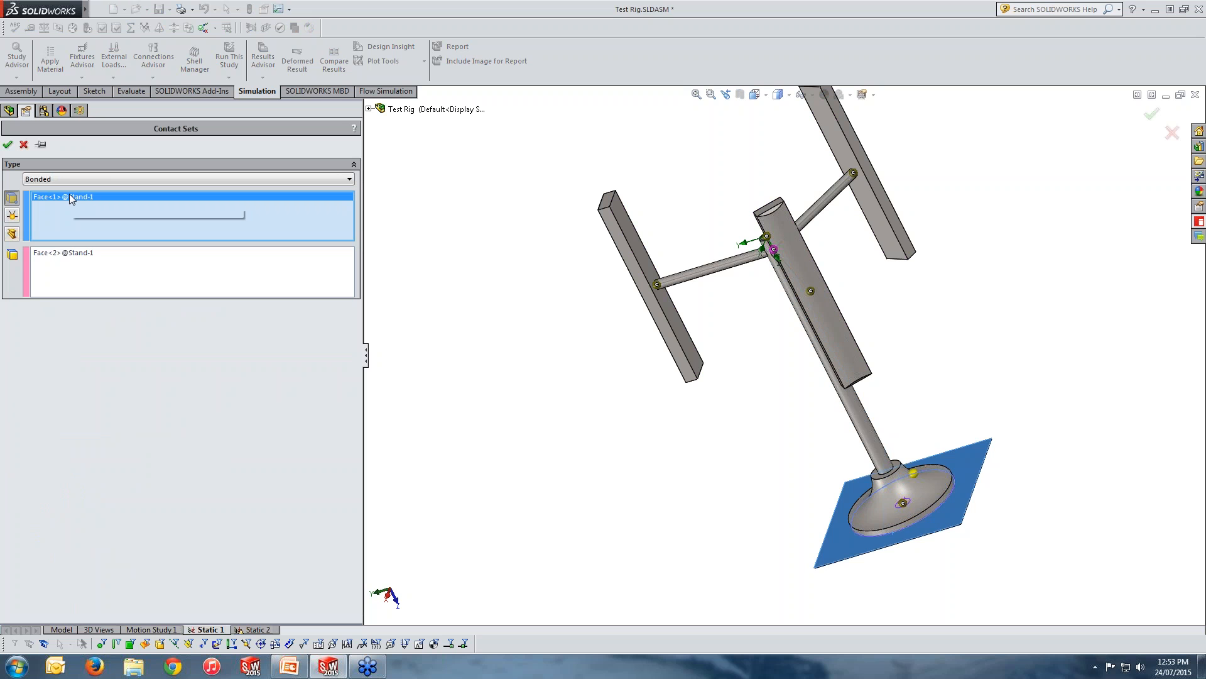
left_click(69, 258)
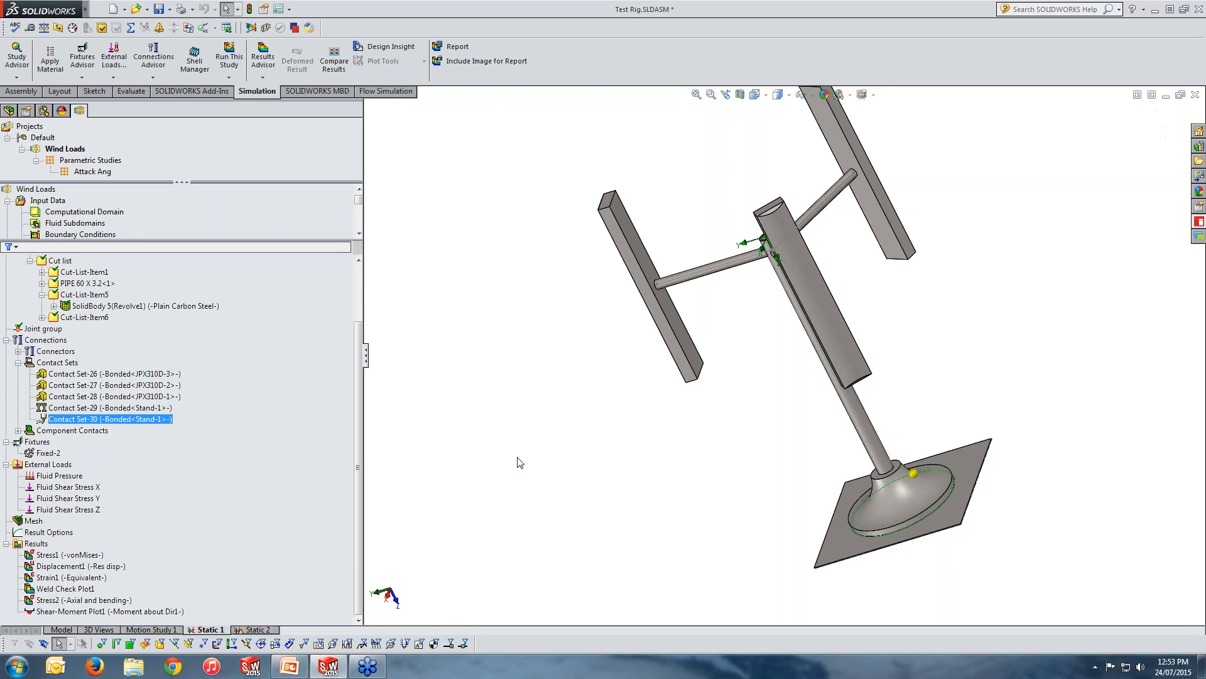
left_click(7, 144)
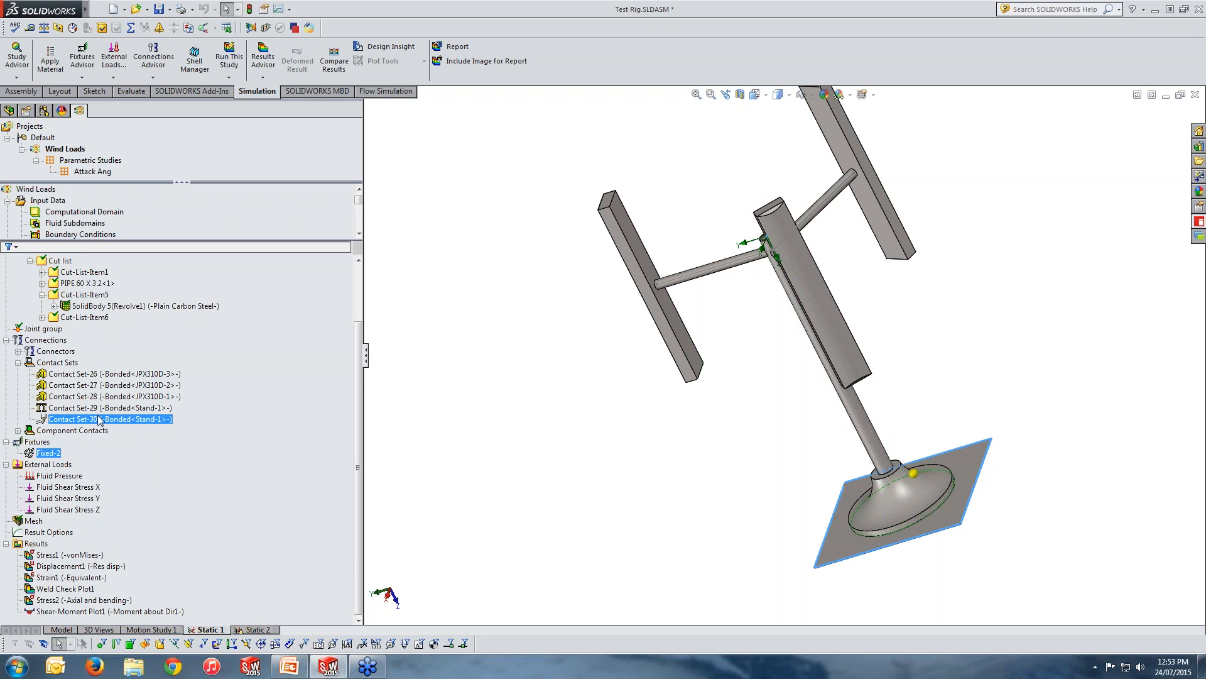
Examine the square plate face and the flared base face where the two bodies meet.
left_click(7, 340)
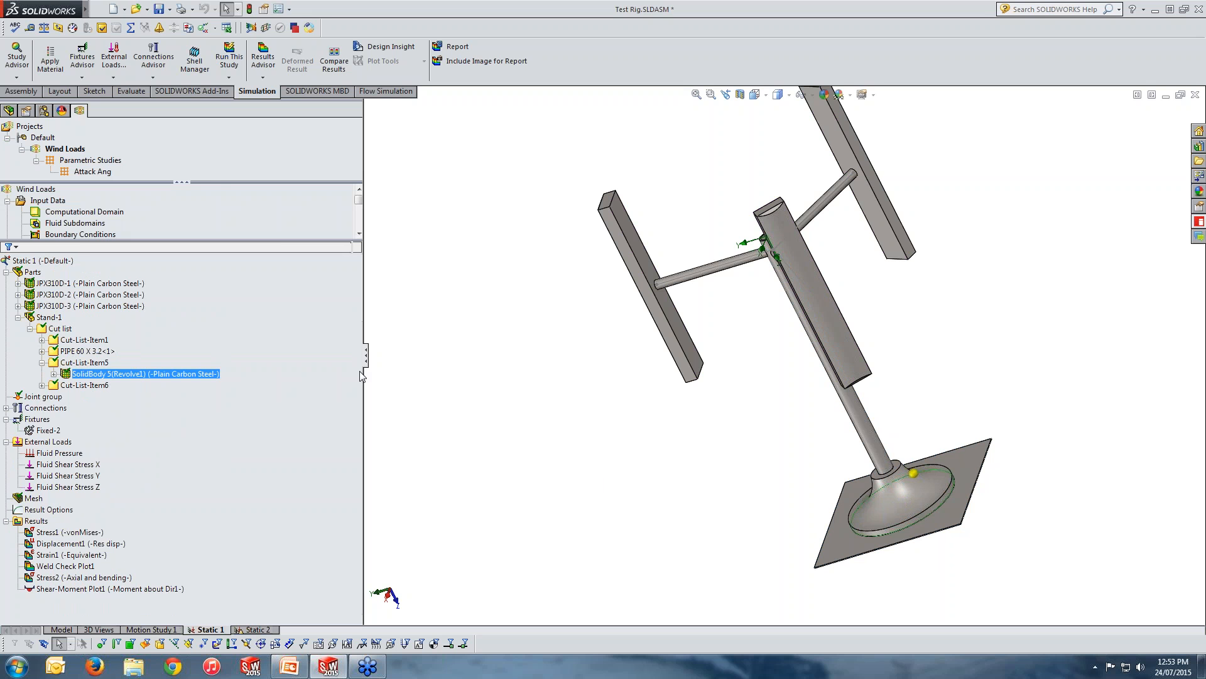
middle_click_drag(695, 471, 727, 459)
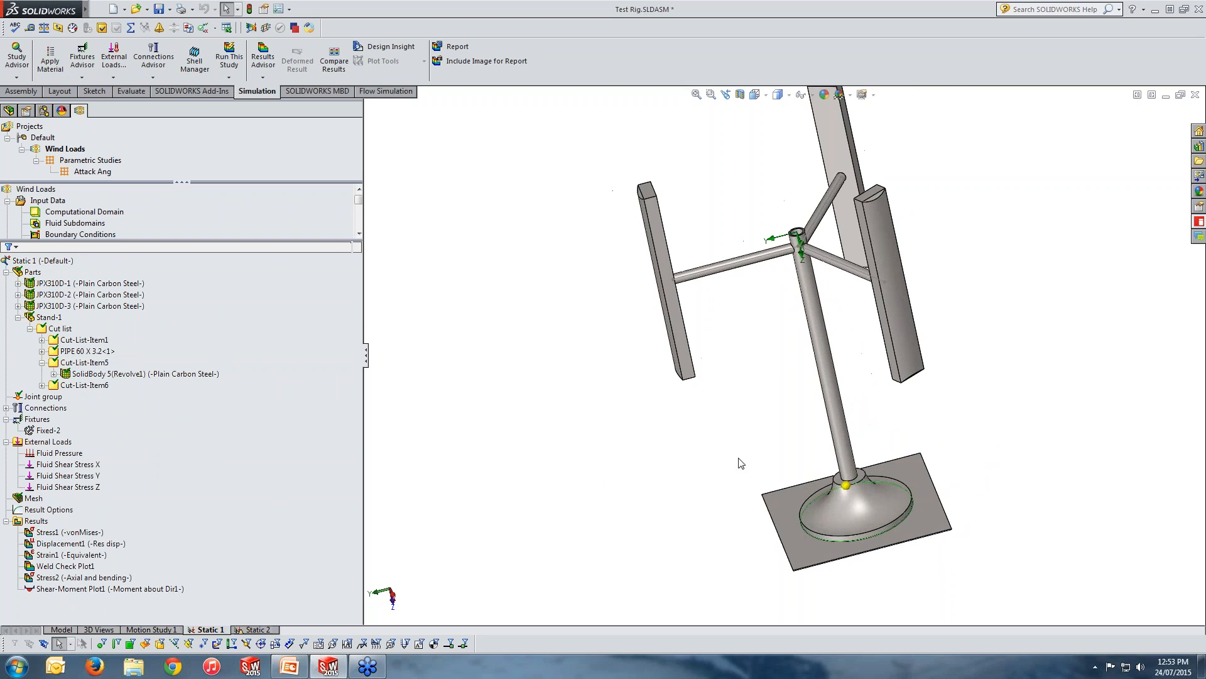
scroll(949, 558, "down", 4)
middle_click_drag(851, 534, 855, 526)
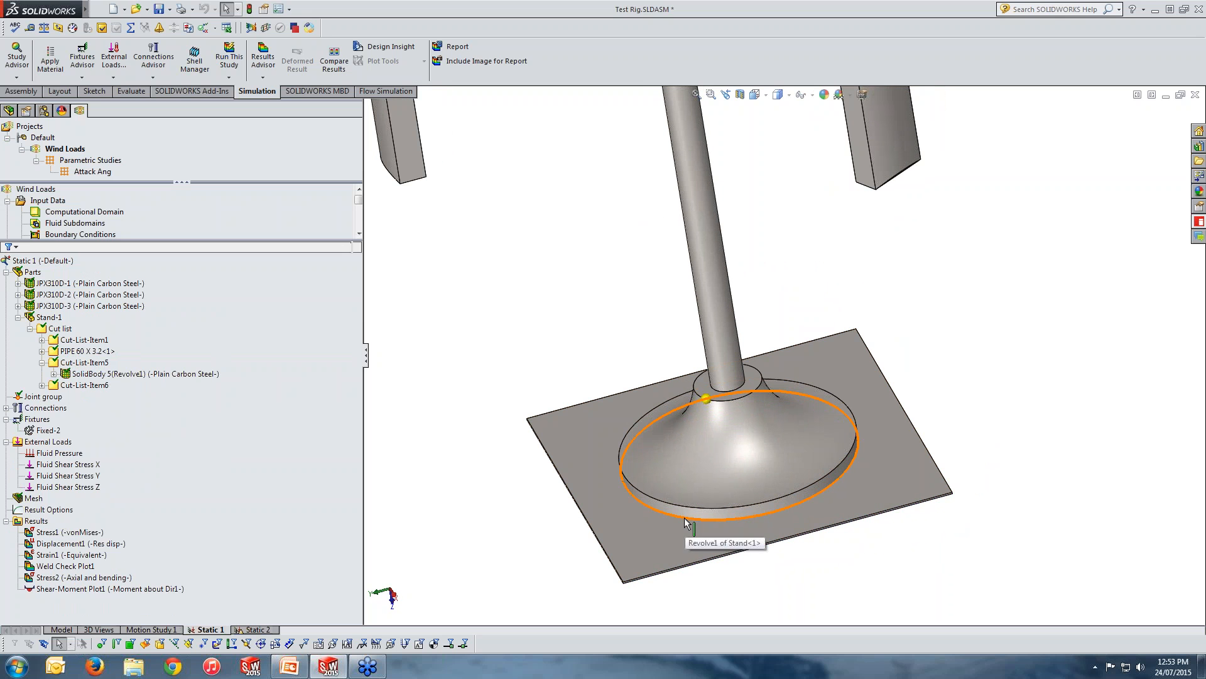
left_click(637, 547)
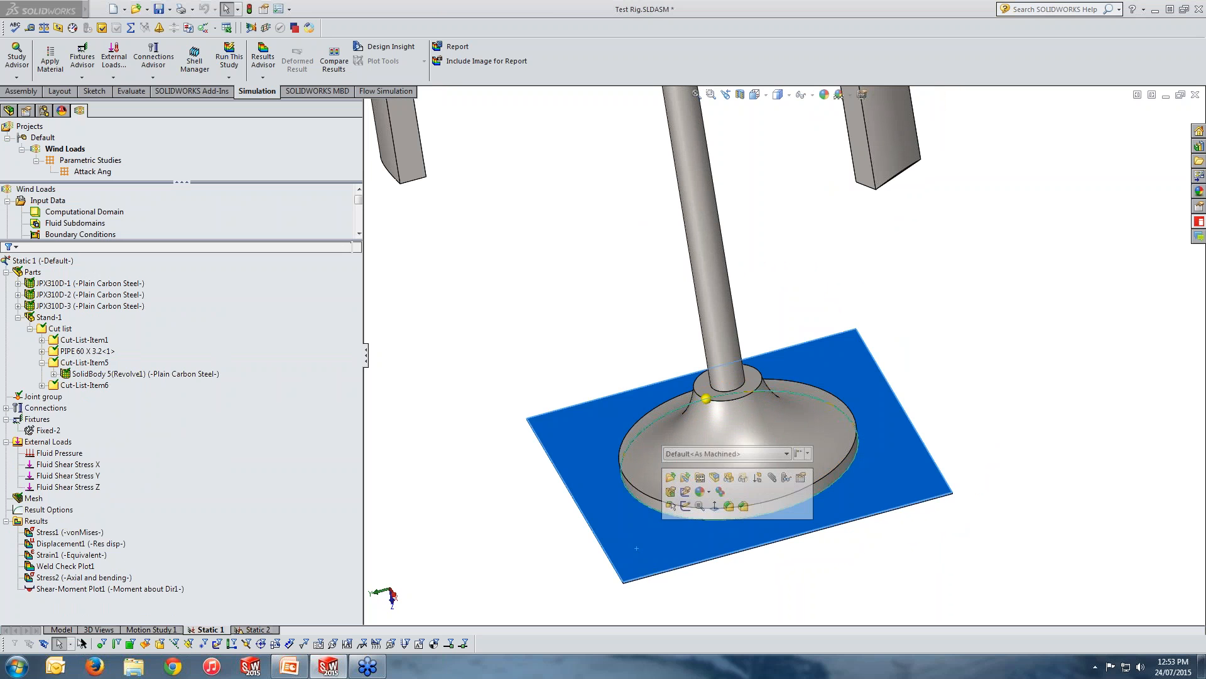
left_click(648, 441)
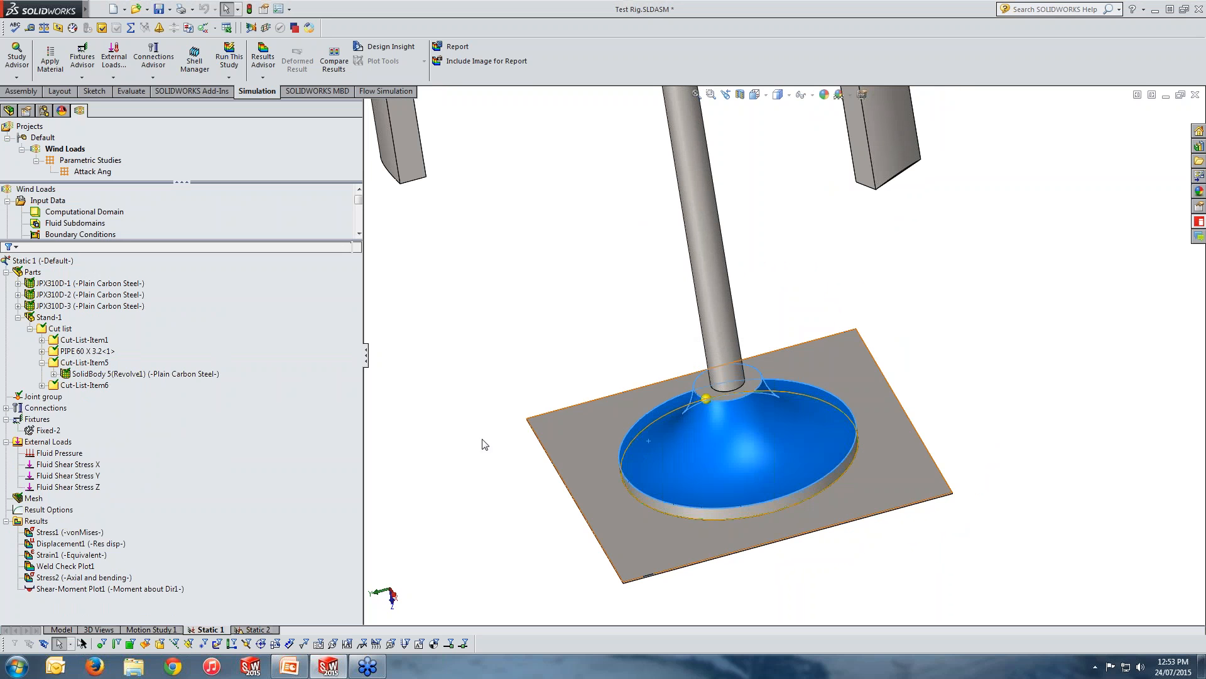
Define a double-sided fillet edge weld between the square plate face and the flared base's rim face, along their shared circular edge.
left_click(45, 408)
right_click(47, 409)
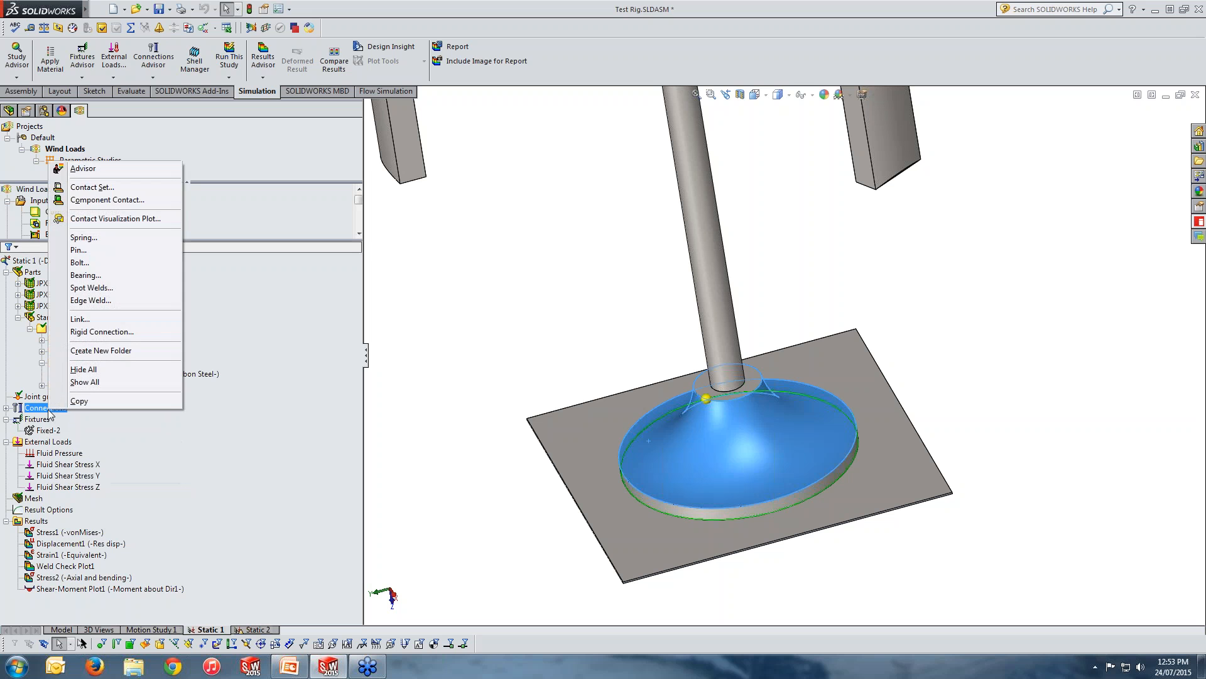
left_click(92, 301)
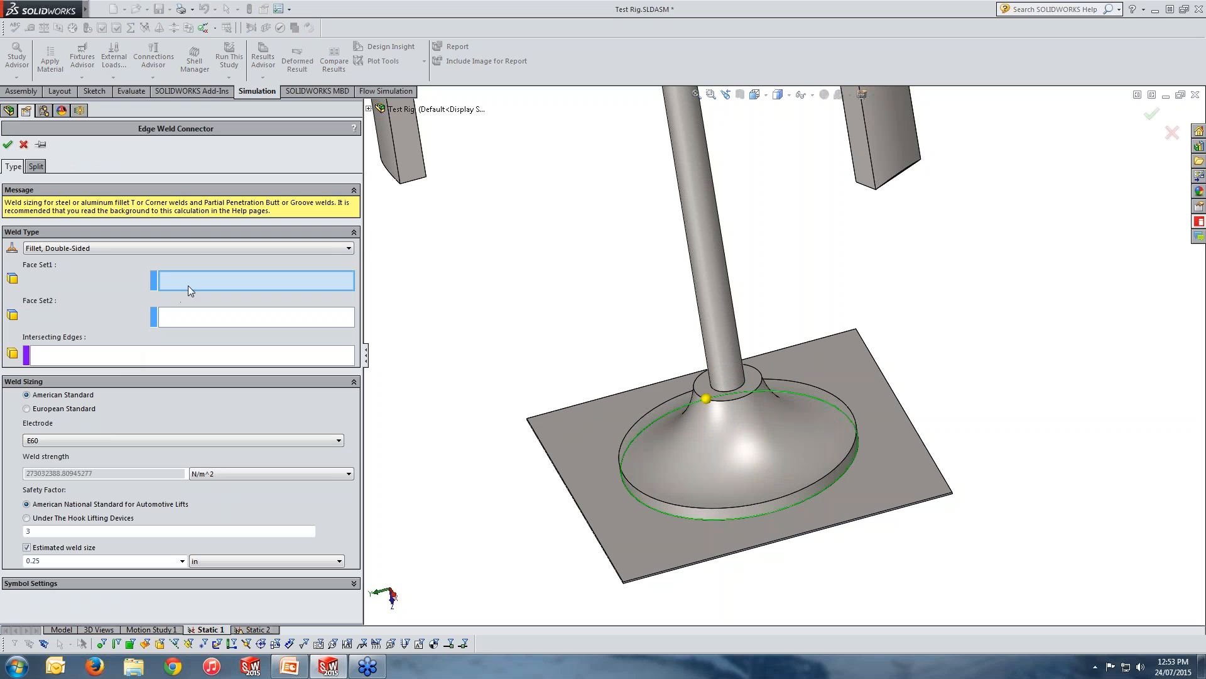
left_click(619, 528)
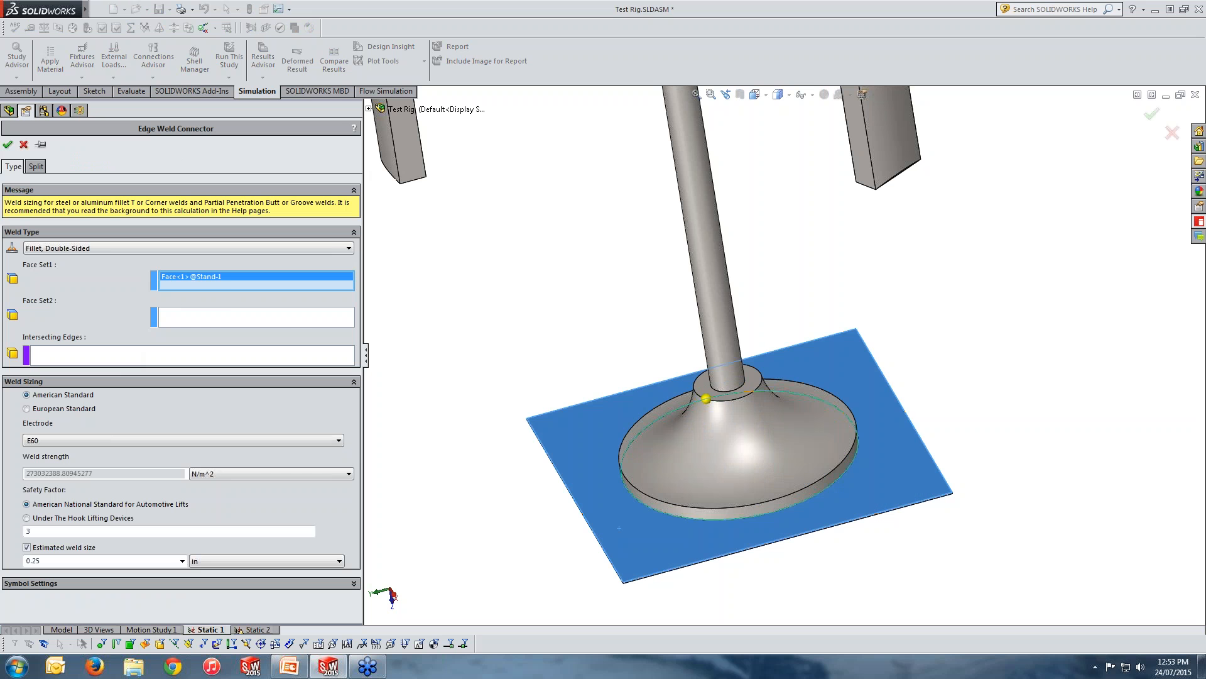
left_click(225, 319)
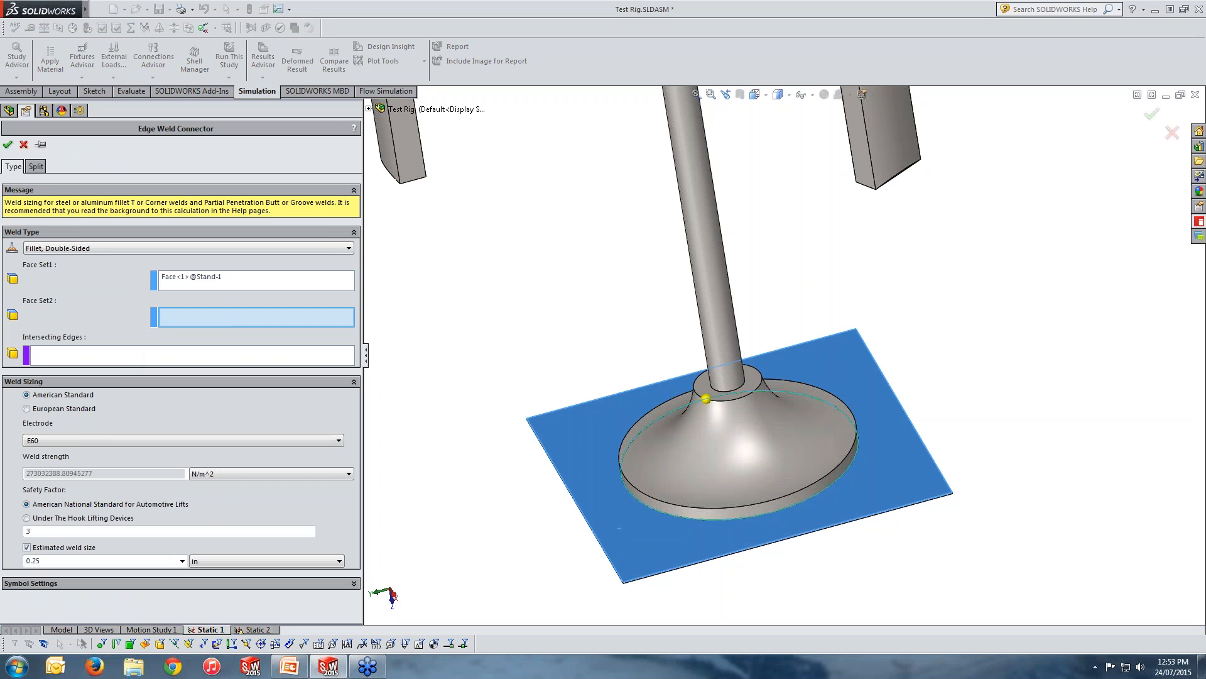
left_click(722, 512)
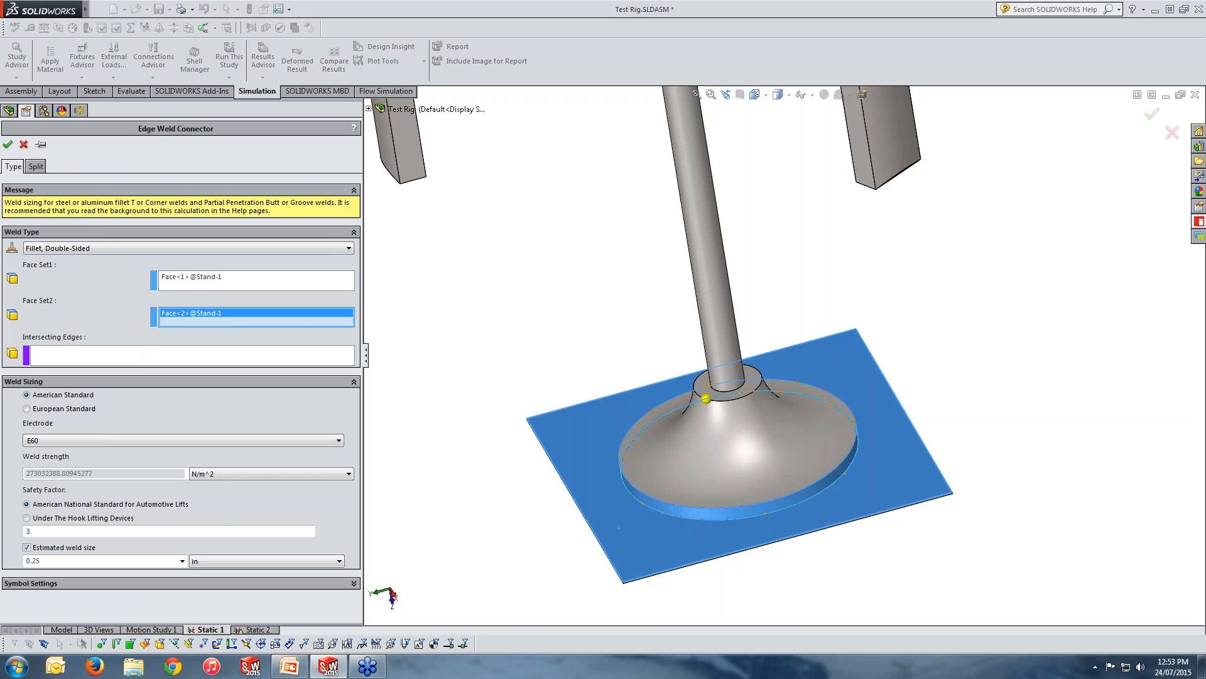
left_click(240, 355)
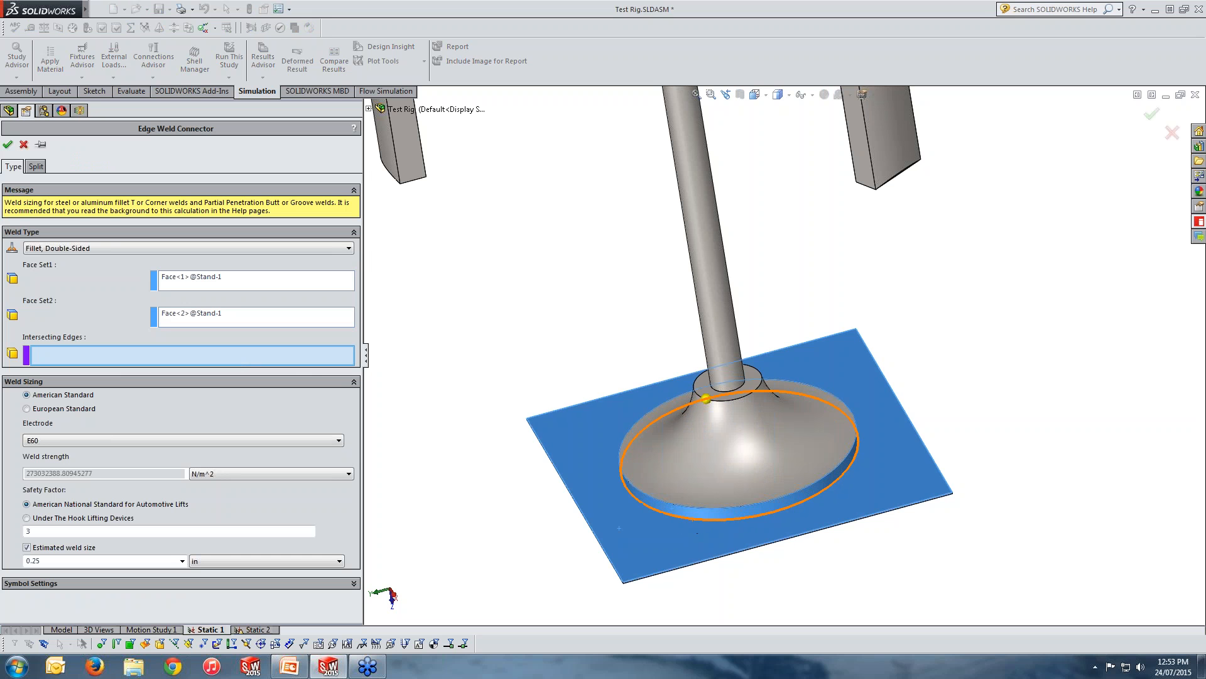
left_click(692, 523)
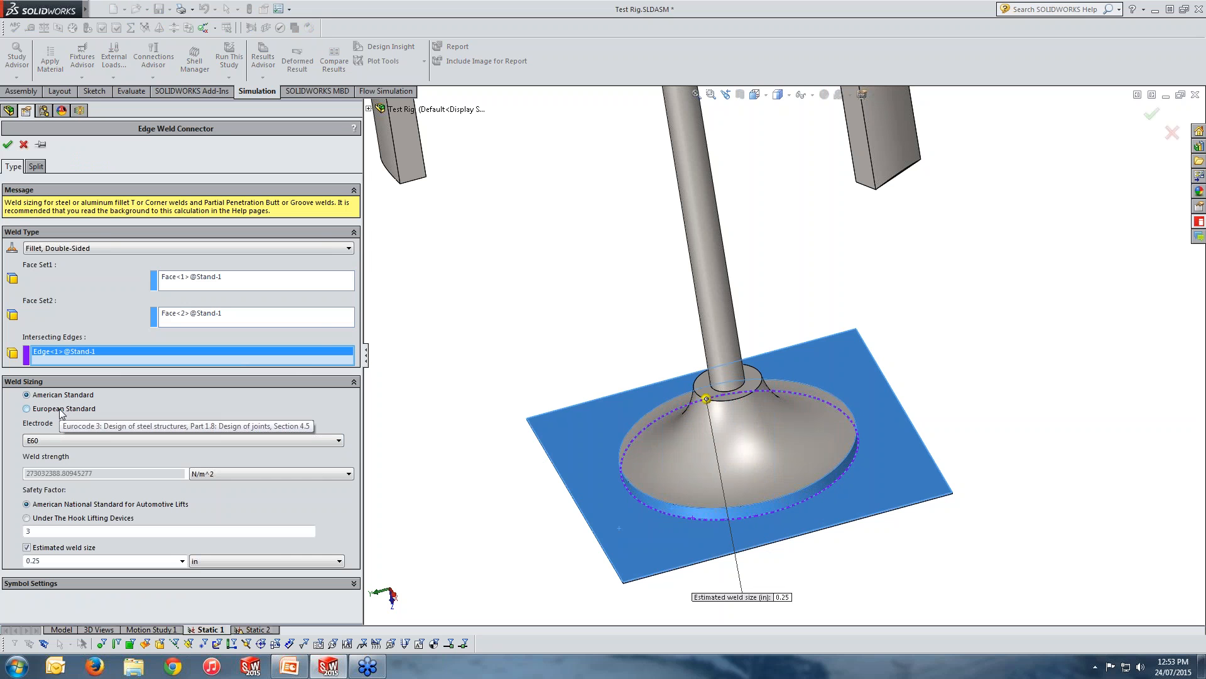
Check the electrode choices, keep E60 with the 0.25 in estimated weld size, and finish the edge weld definition.
left_click(55, 440)
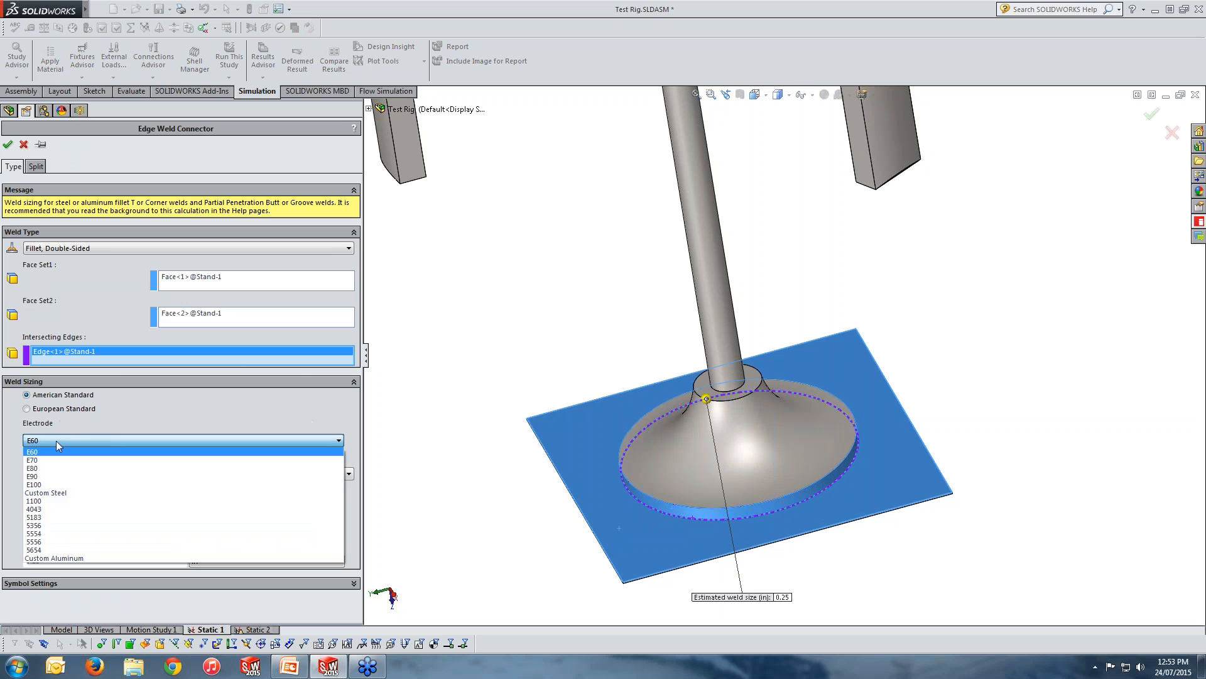
left_click(55, 440)
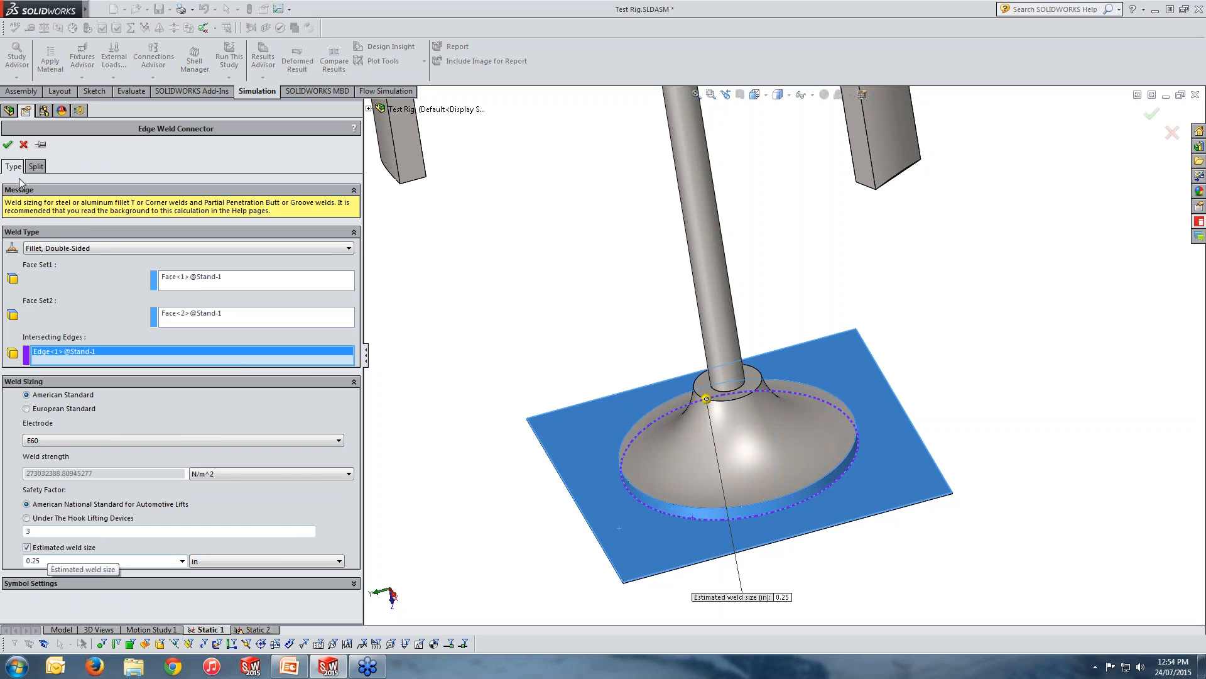
left_click(7, 144)
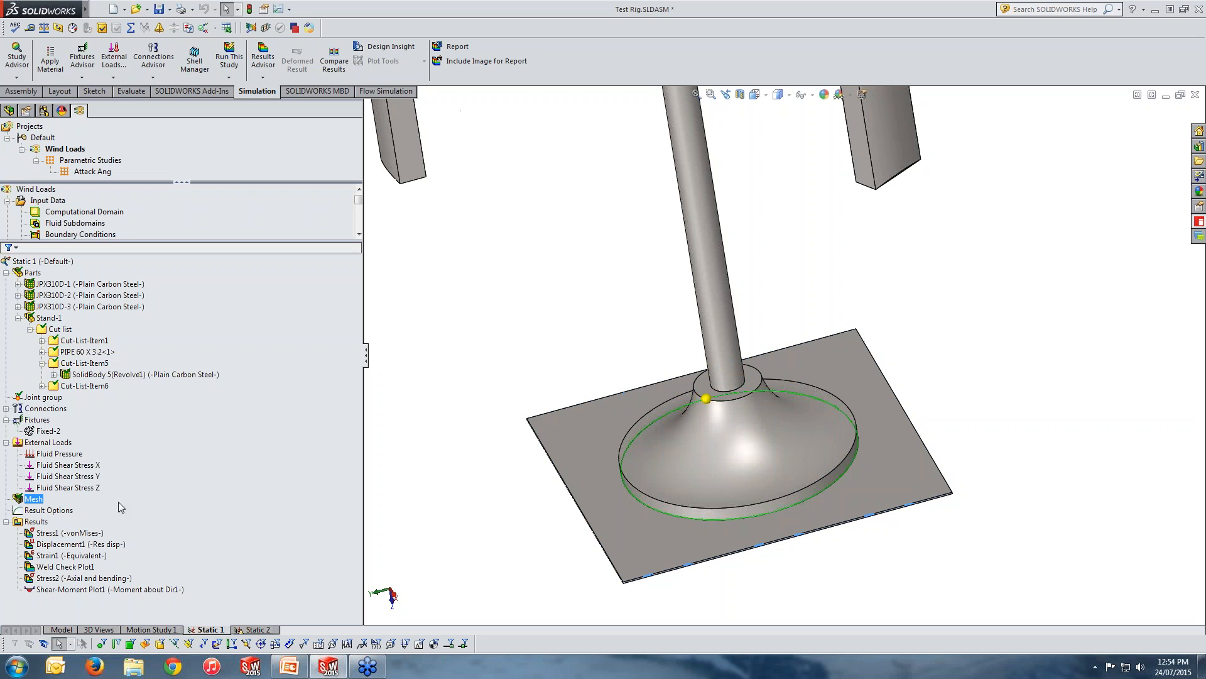
Expand the Static 1 connections to show the defined edge weld connector and highlight its weld edge on the model.
left_click(67, 475)
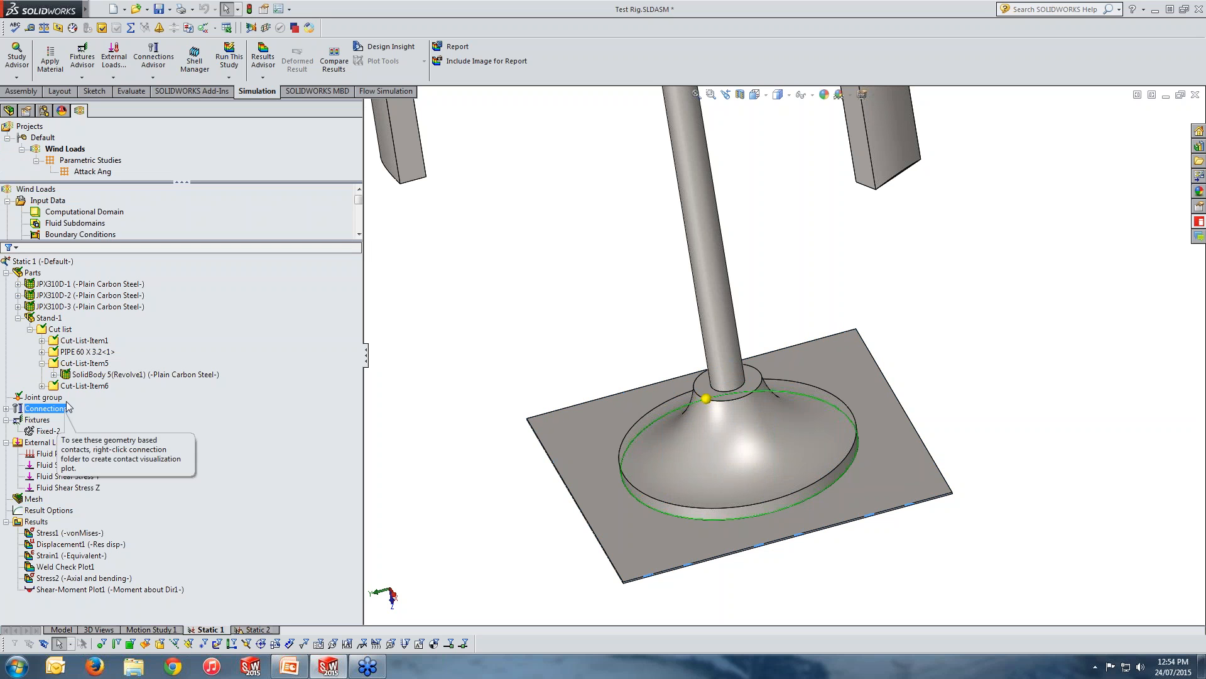
left_click(7, 409)
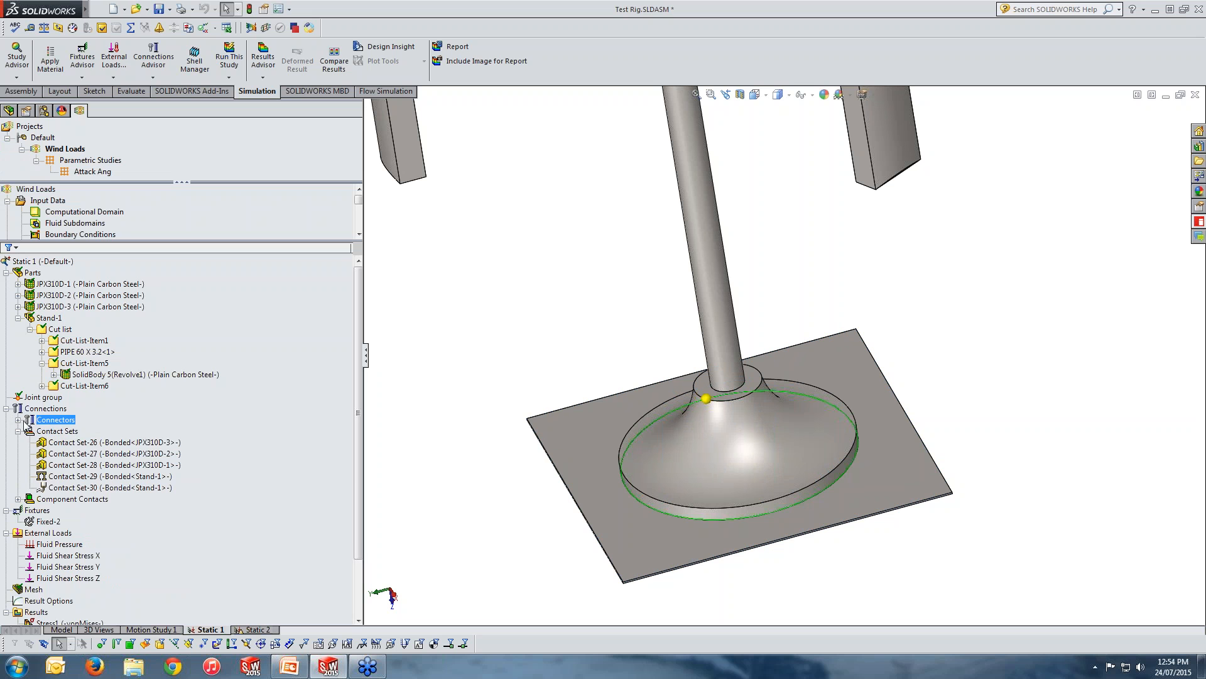
left_click(18, 420)
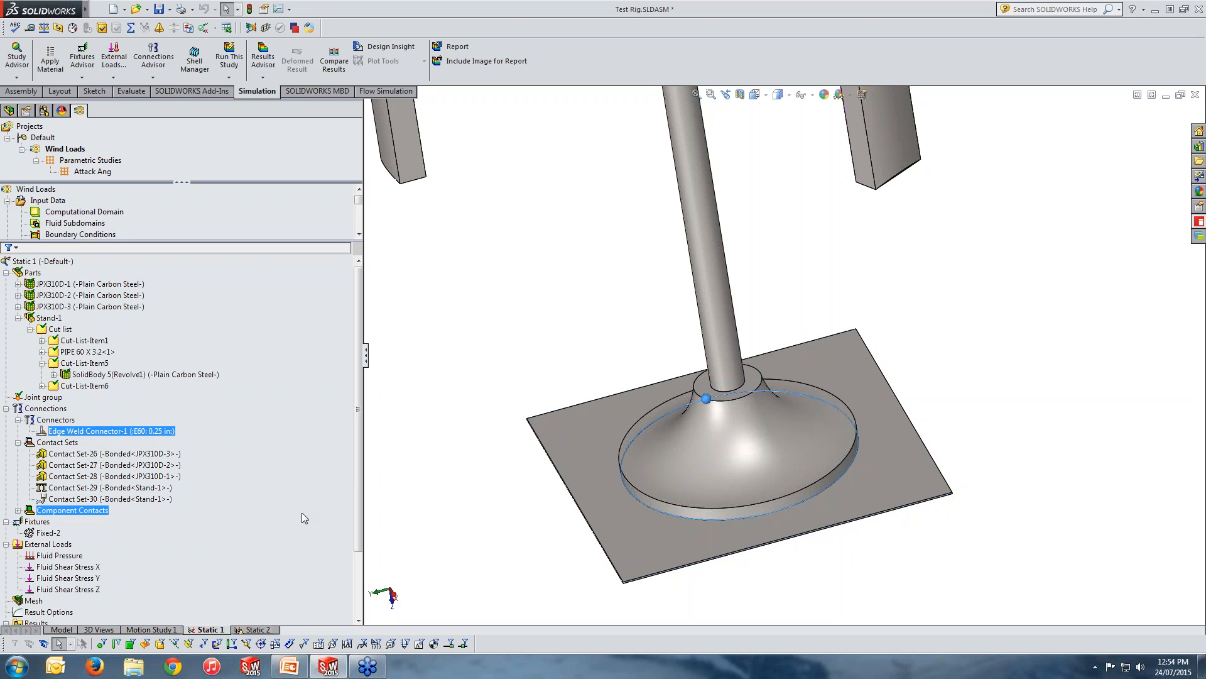
Open the definition of the Fixed-2 fixture, examine each of its four plate edge selections, and close it without changes.
left_click_drag(358, 409, 359, 472)
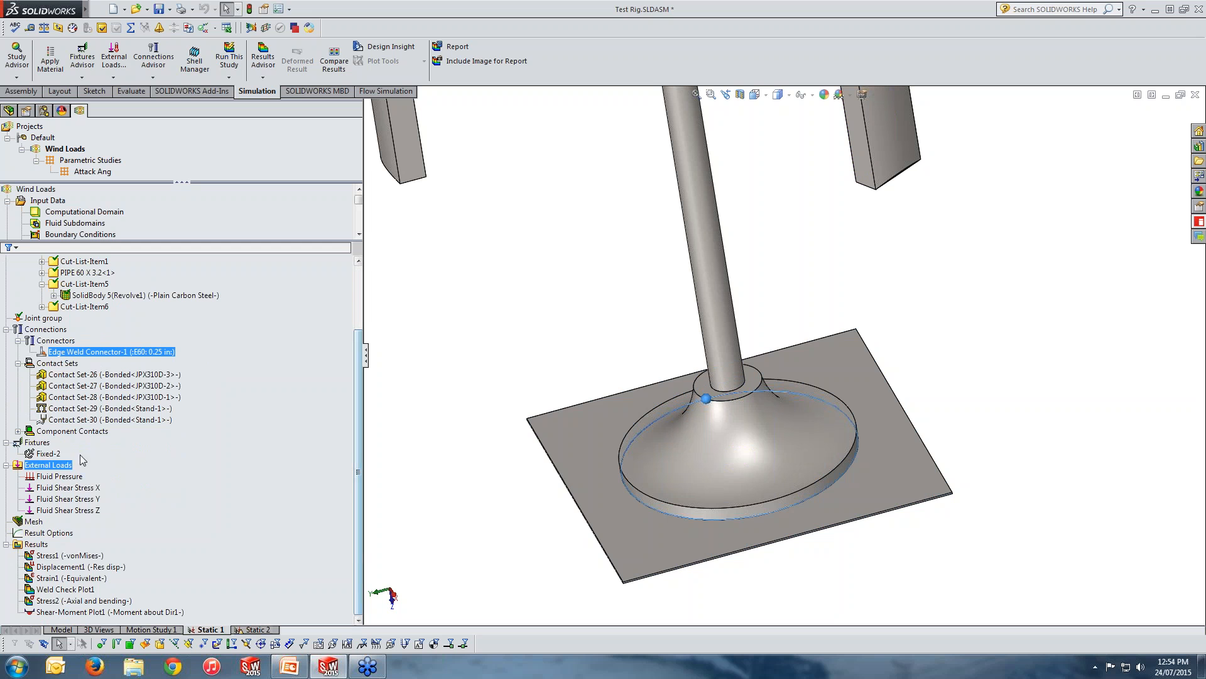
right_click(55, 454)
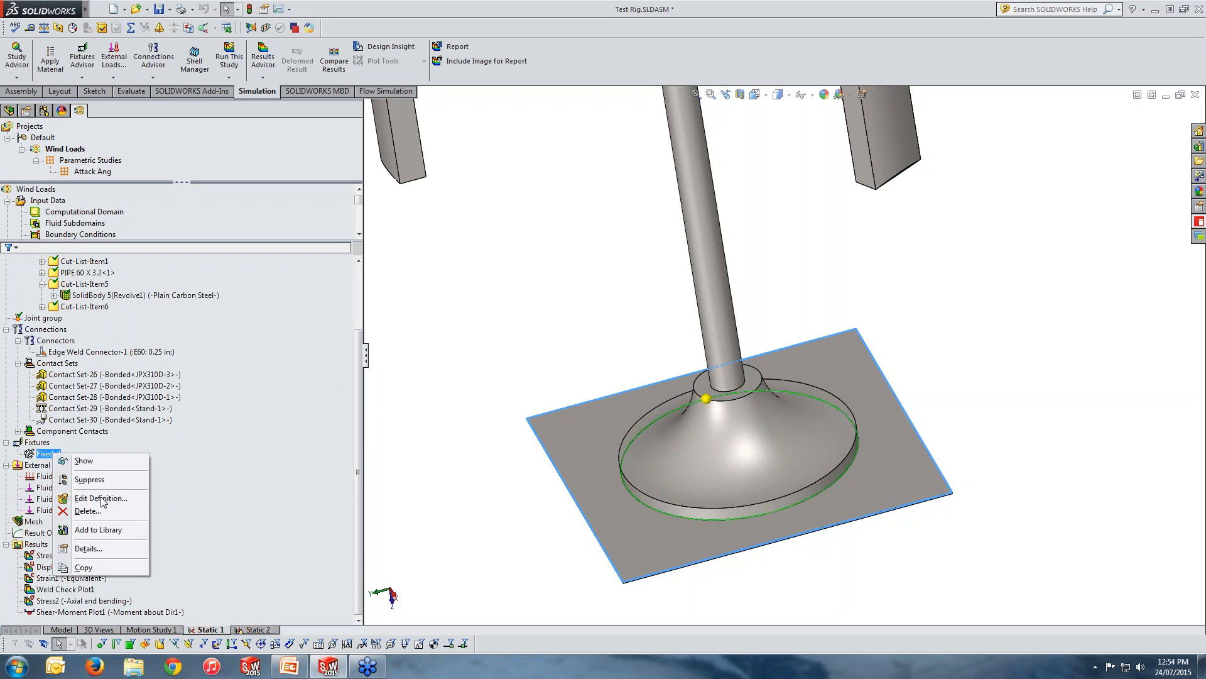
left_click(101, 498)
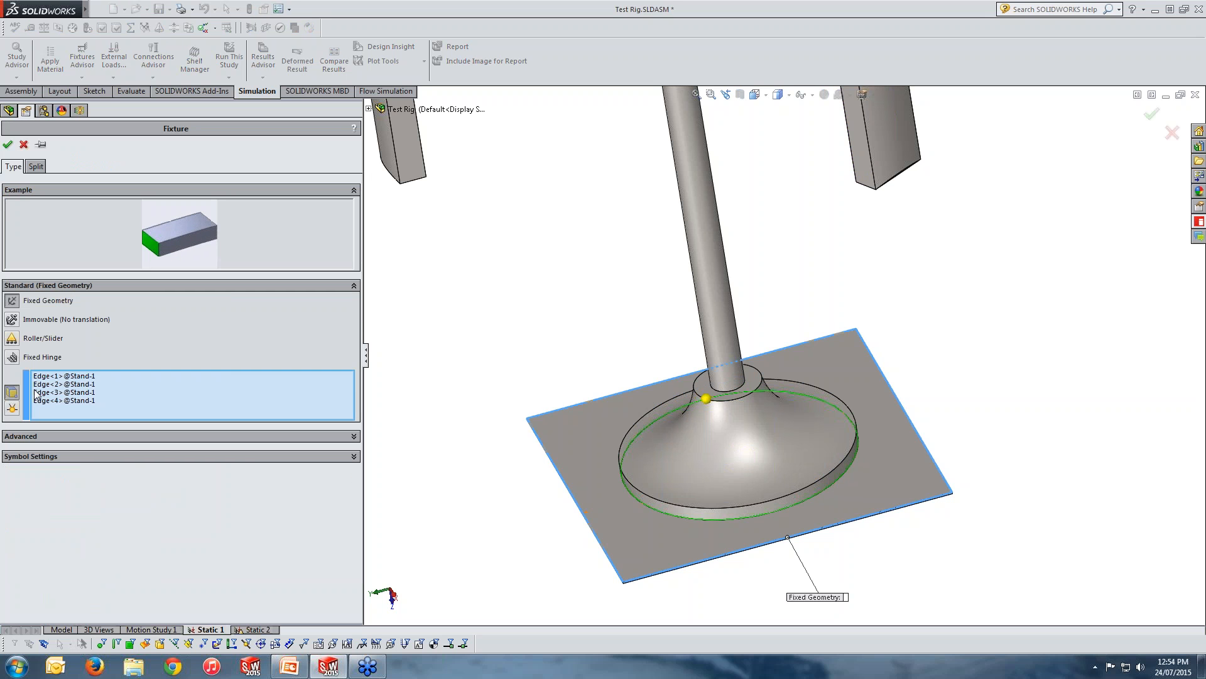
left_click(56, 376)
left_click(56, 384)
left_click(56, 392)
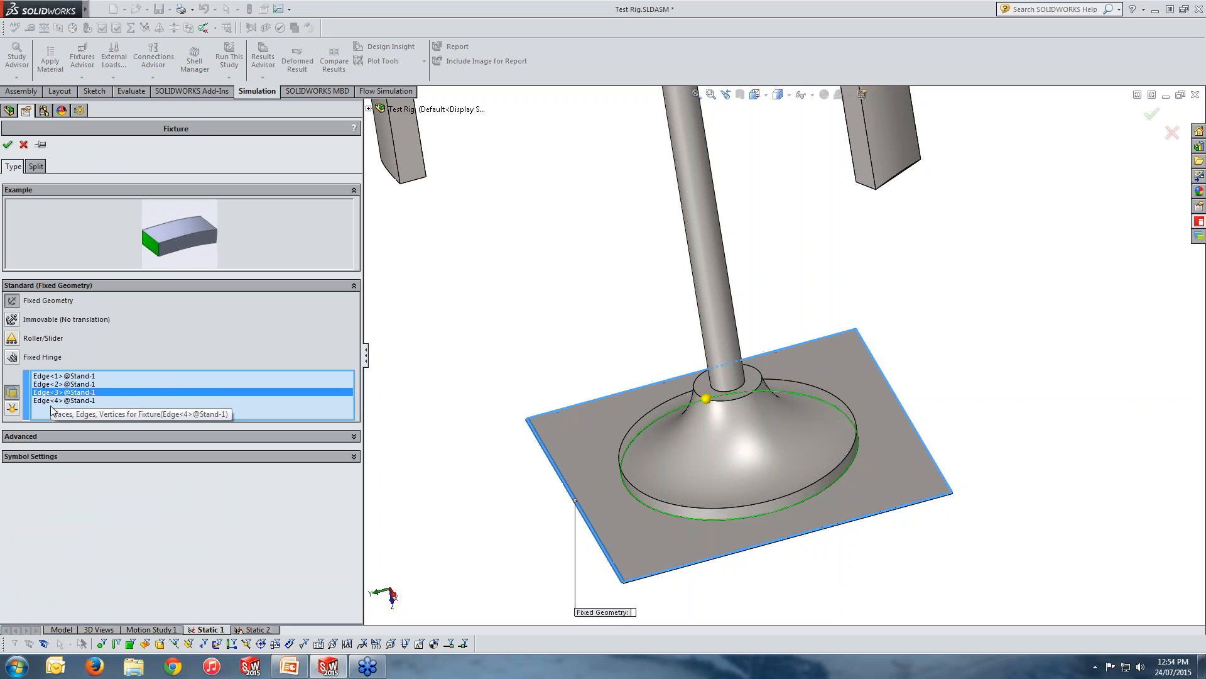
left_click(58, 399)
left_click(58, 392)
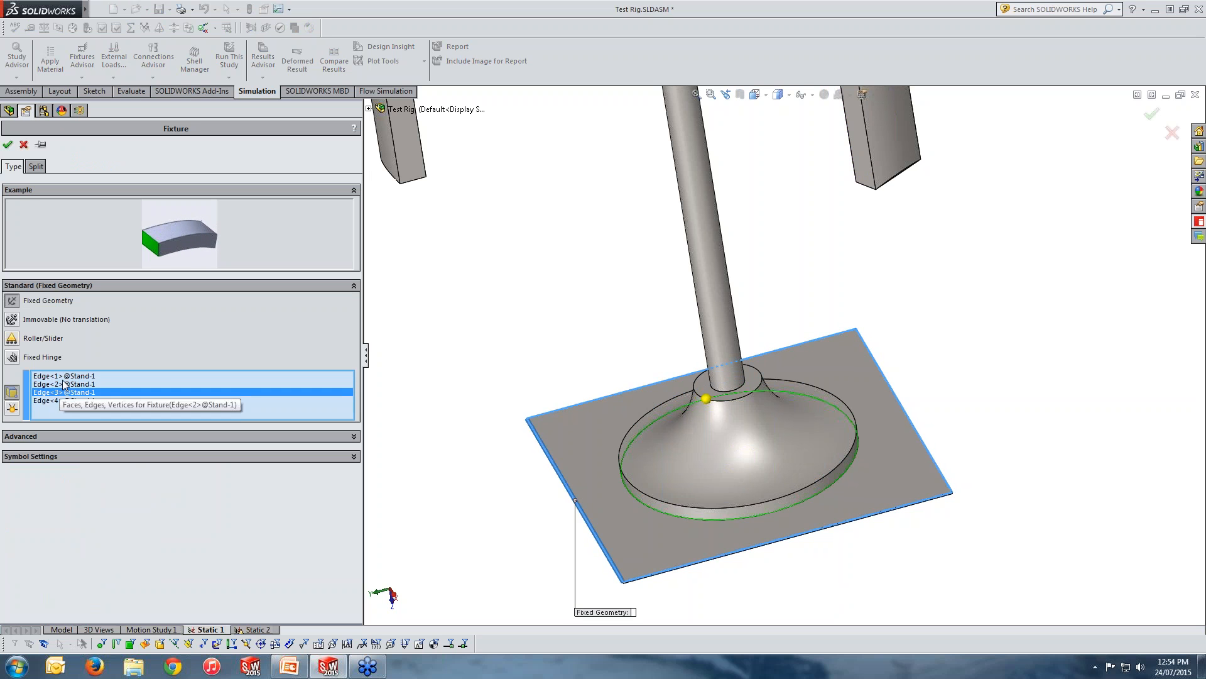
left_click(59, 384)
left_click(60, 376)
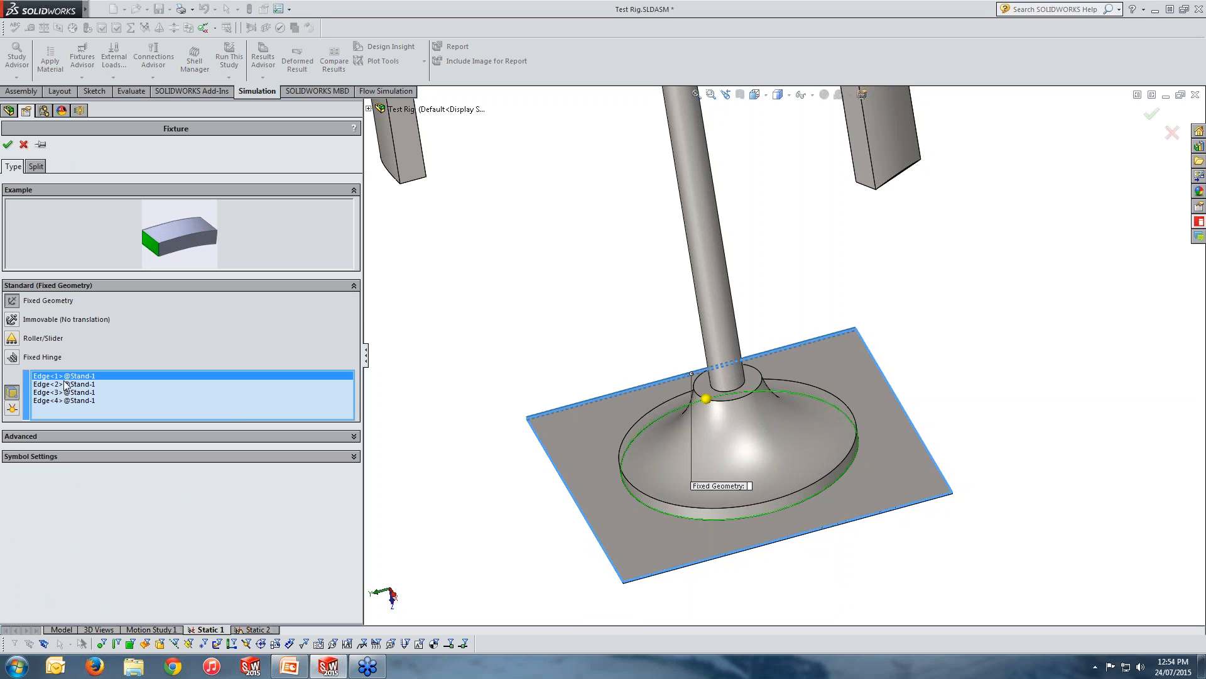
left_click(23, 145)
Review the study's parts, including the revolved solid body of the stand's flared base.
scroll(358, 335, "up", 3)
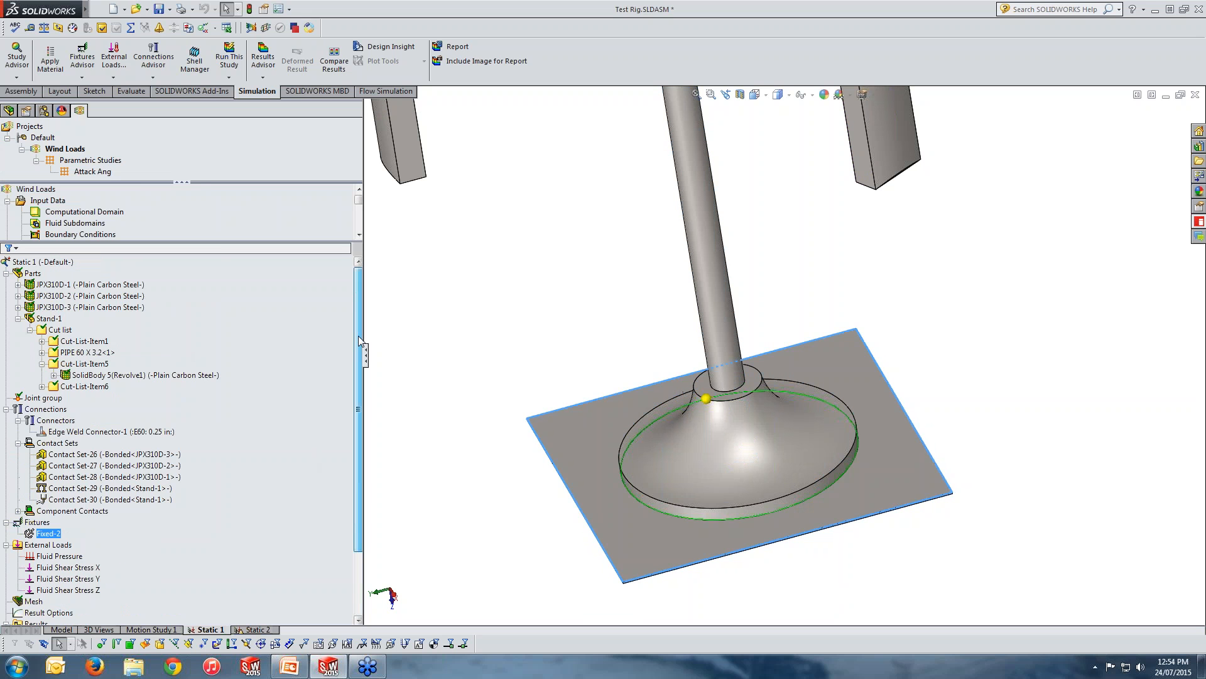
left_click(6, 272)
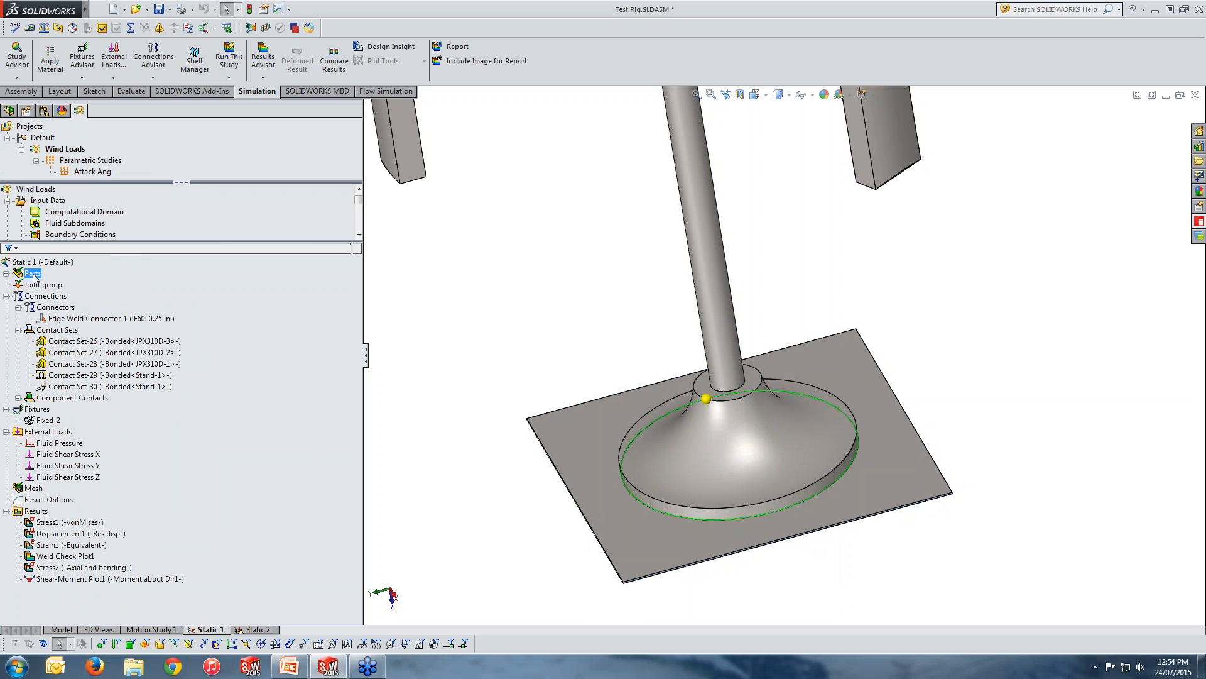
left_click(7, 272)
left_click(86, 376)
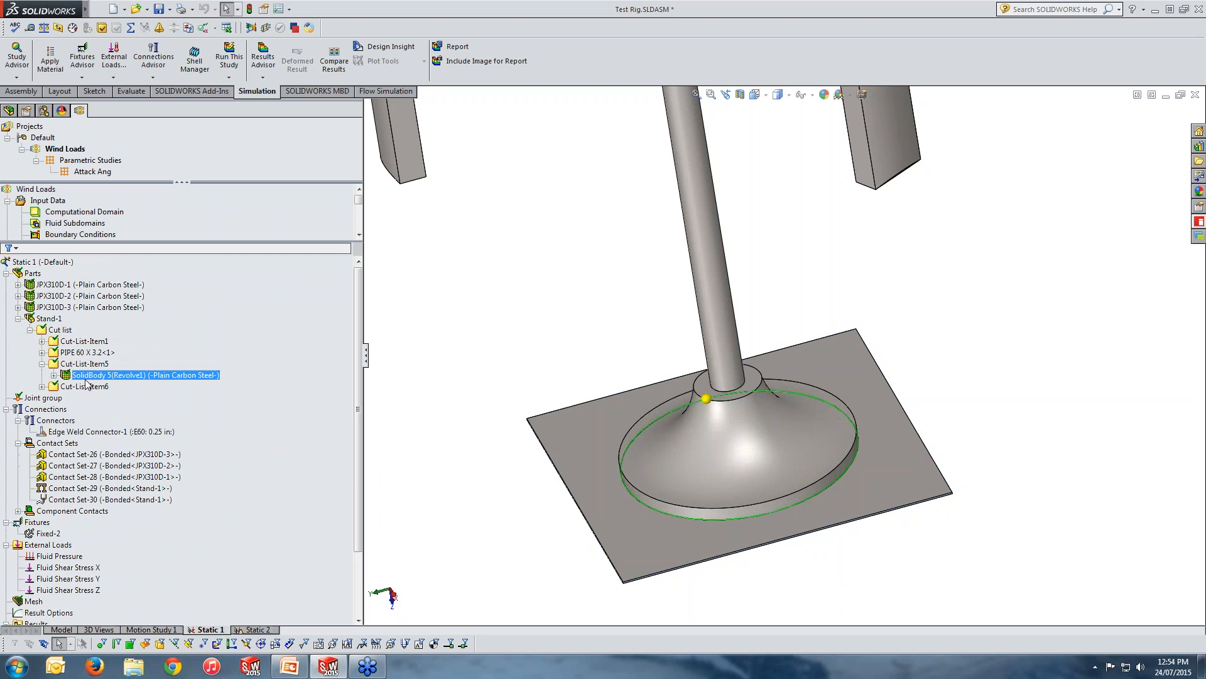
left_click(70, 396)
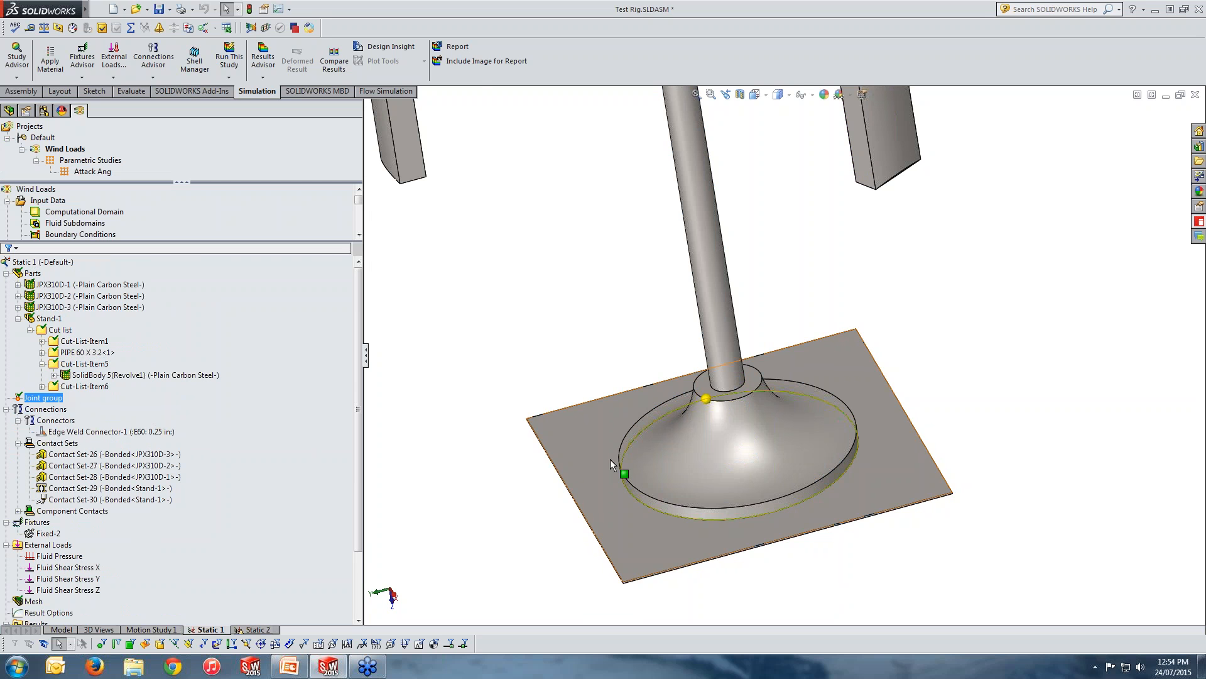
Review the edge weld connector, the Fixed-2 fixture and the fluid loads applied in the study.
scroll(610, 460, "up", 2)
left_click(113, 432)
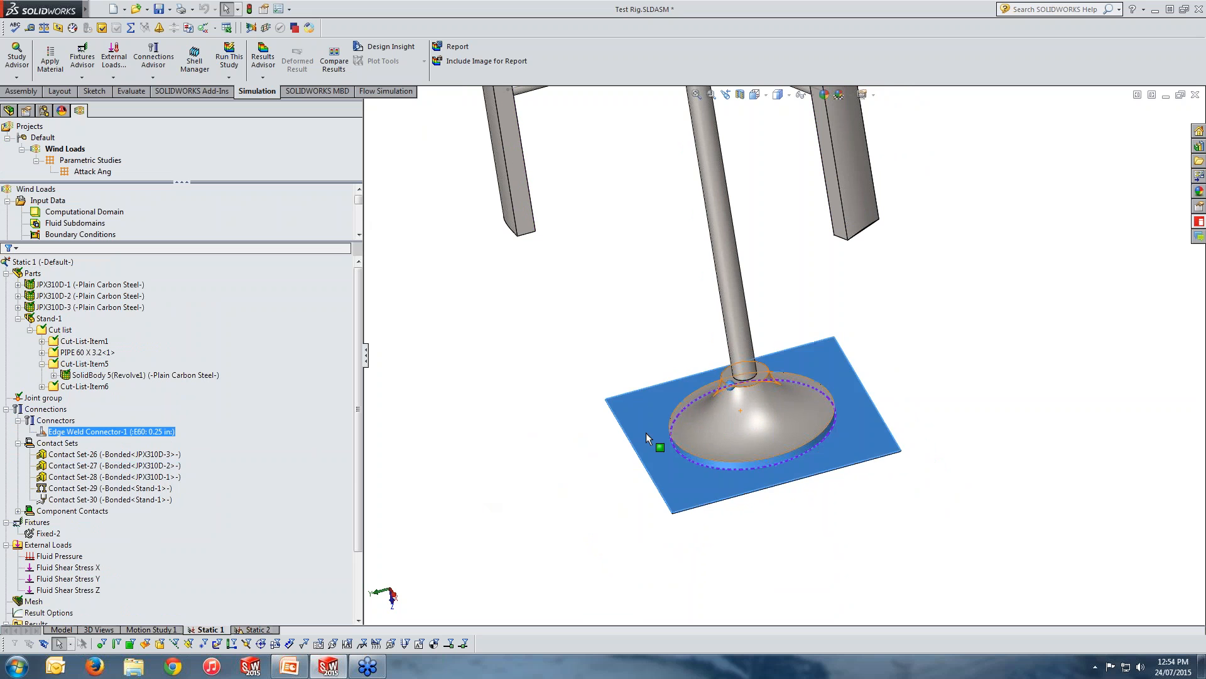
left_click(92, 499)
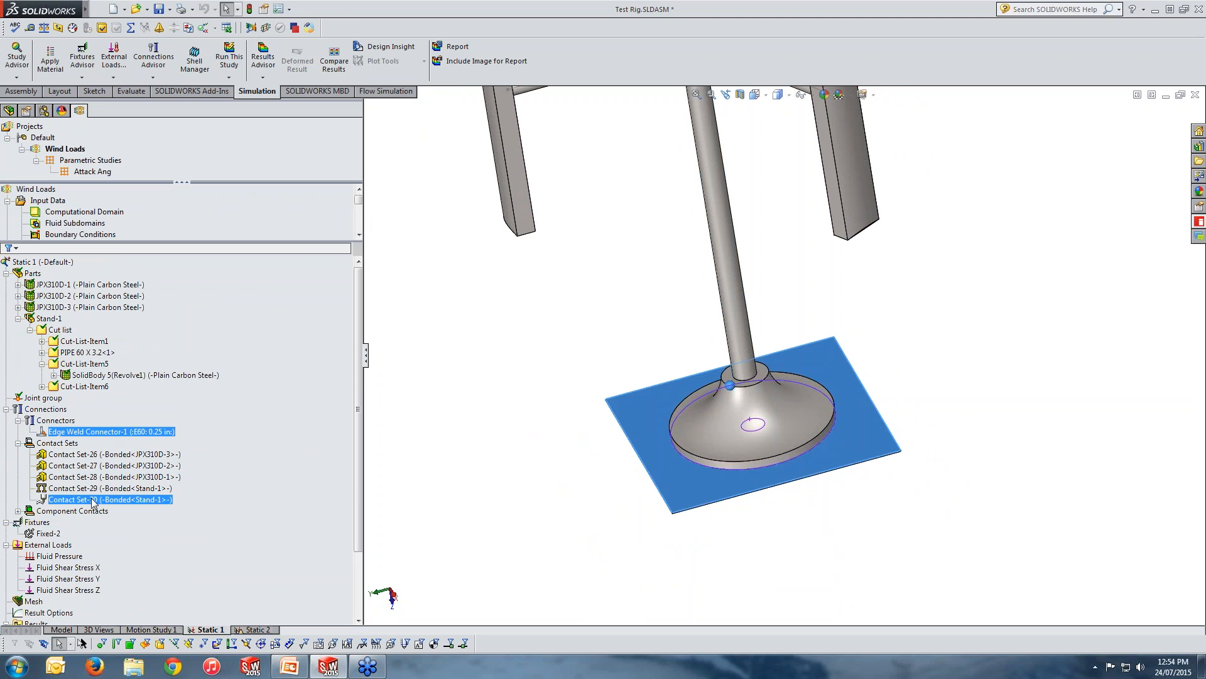
left_click(50, 533)
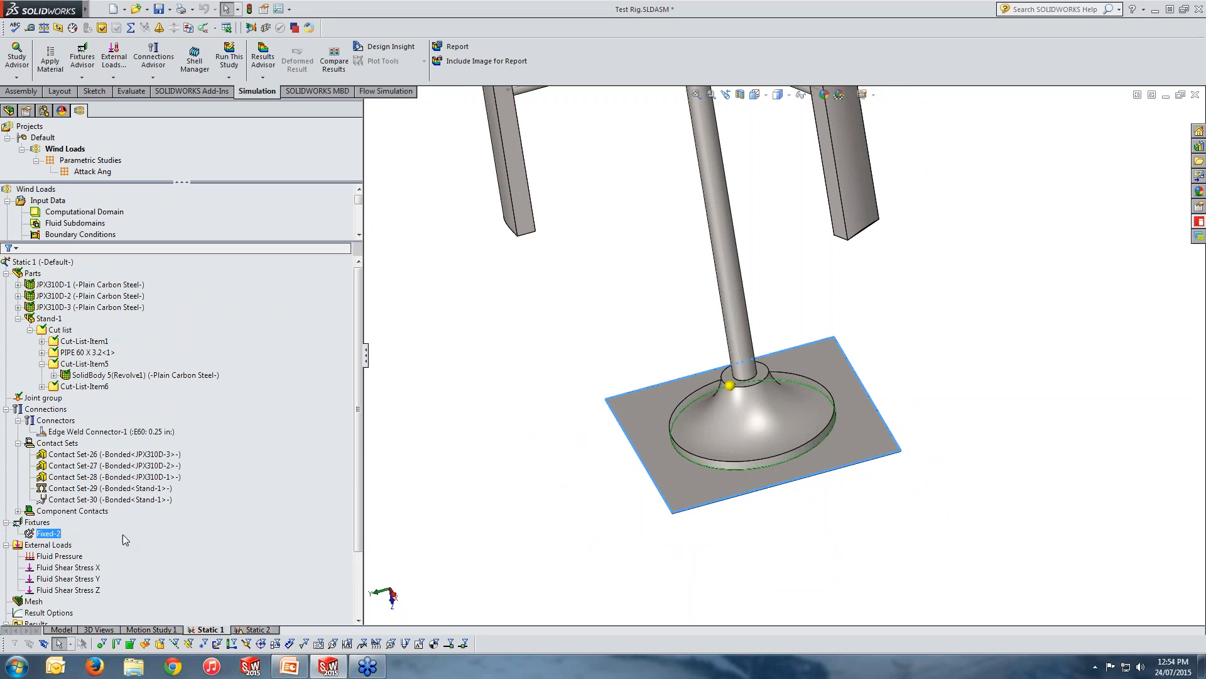
left_click_drag(354, 432, 359, 496)
left_click(72, 466, "ctrl")
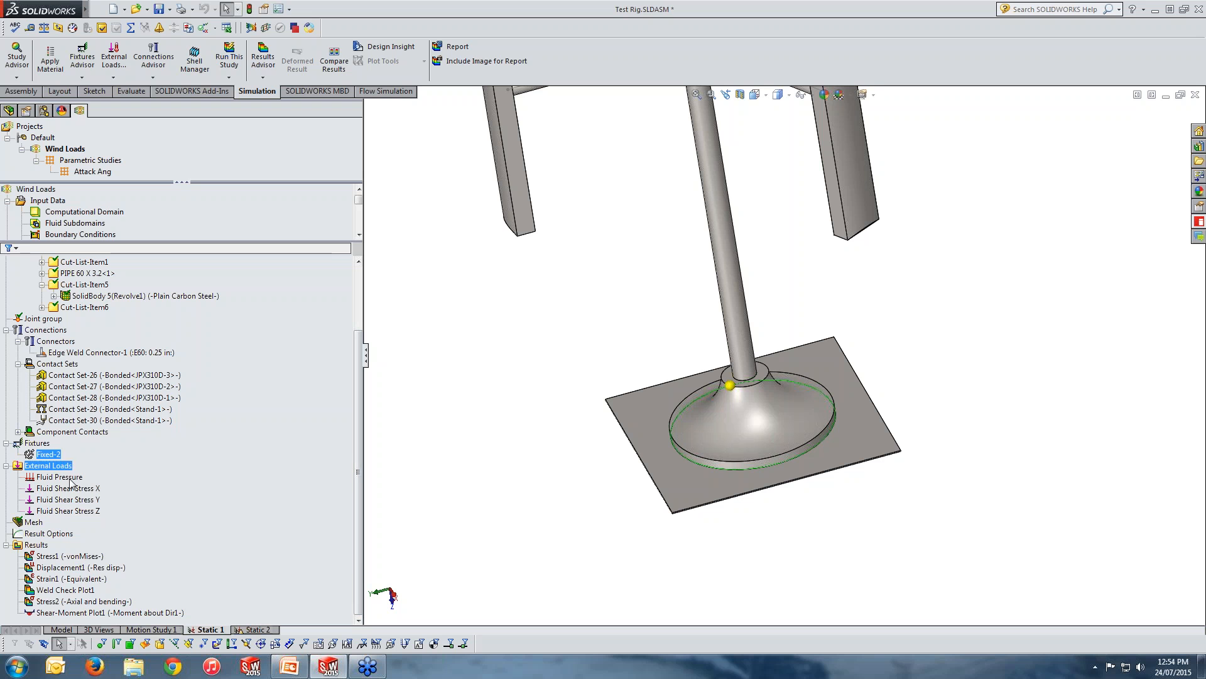
left_click(68, 500, "ctrl")
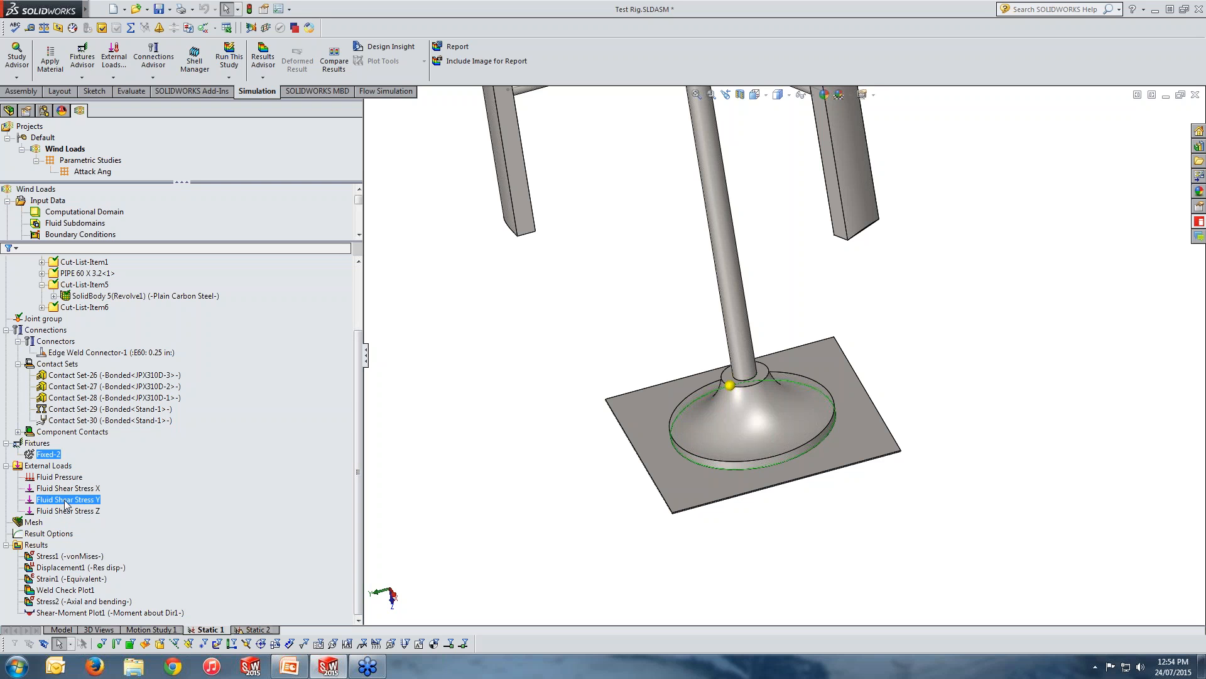
left_click(63, 467, "ctrl")
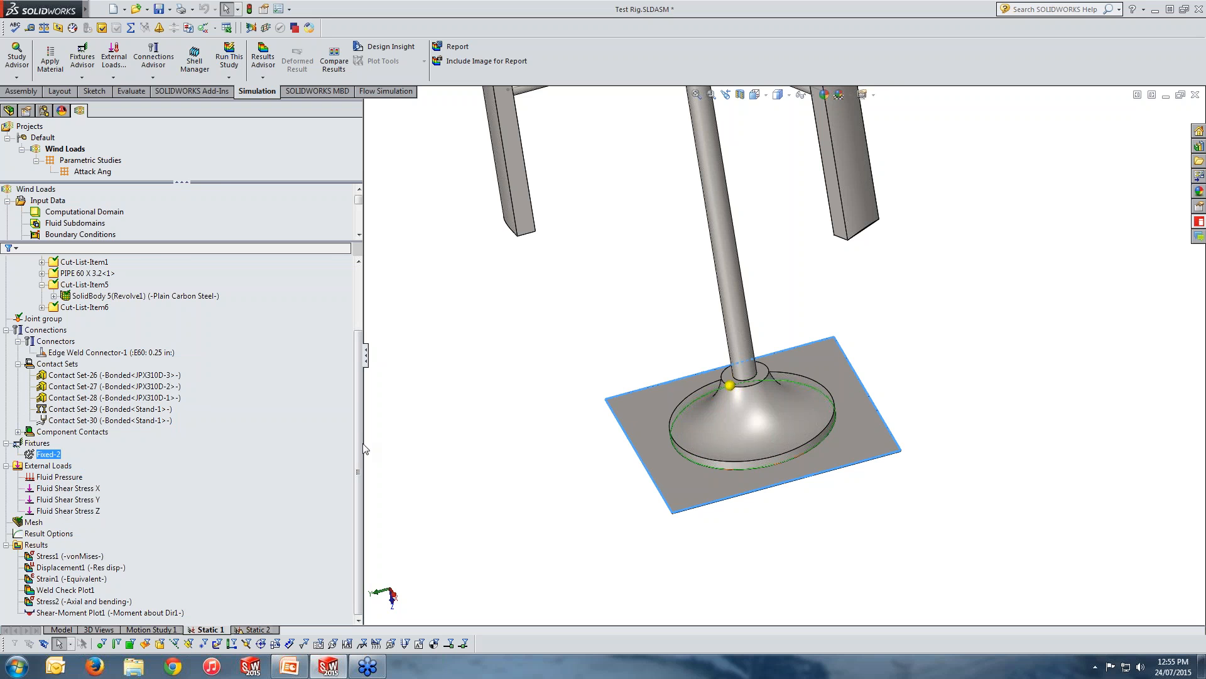
Check the fluid pressure settings in the Static 1 study's Flow/Thermal Effects properties and close them without changes.
scroll(265, 311, "up", 2)
right_click(65, 262)
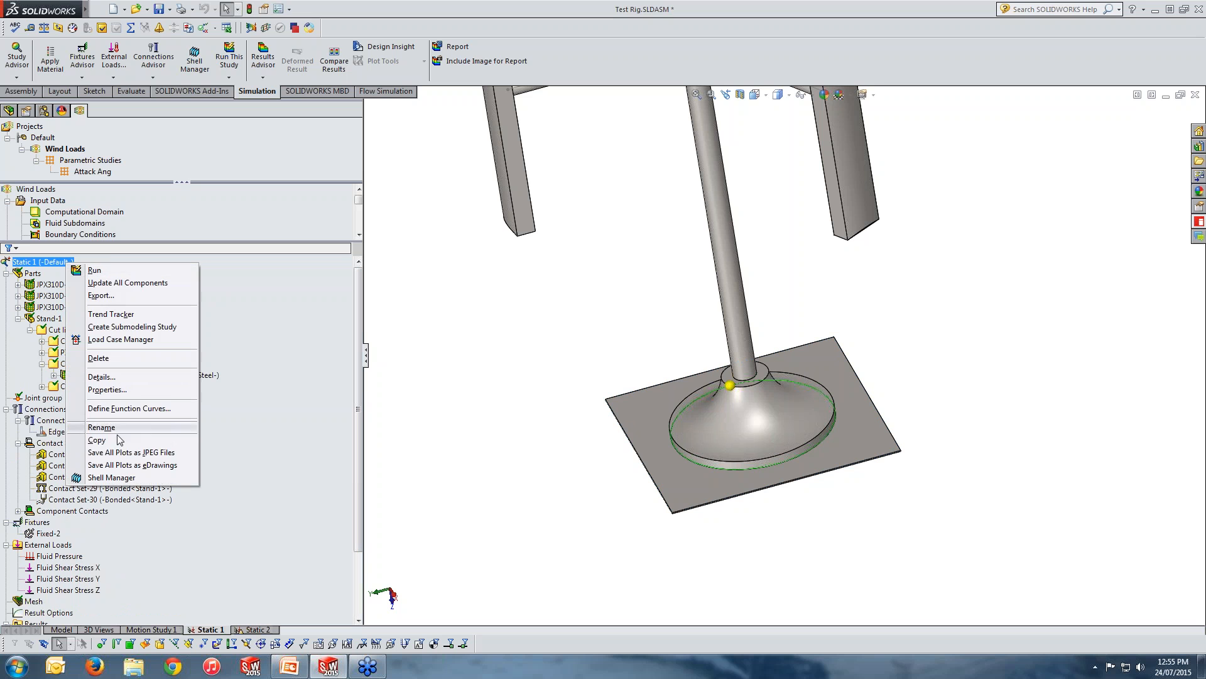
left_click(107, 389)
left_click(540, 163)
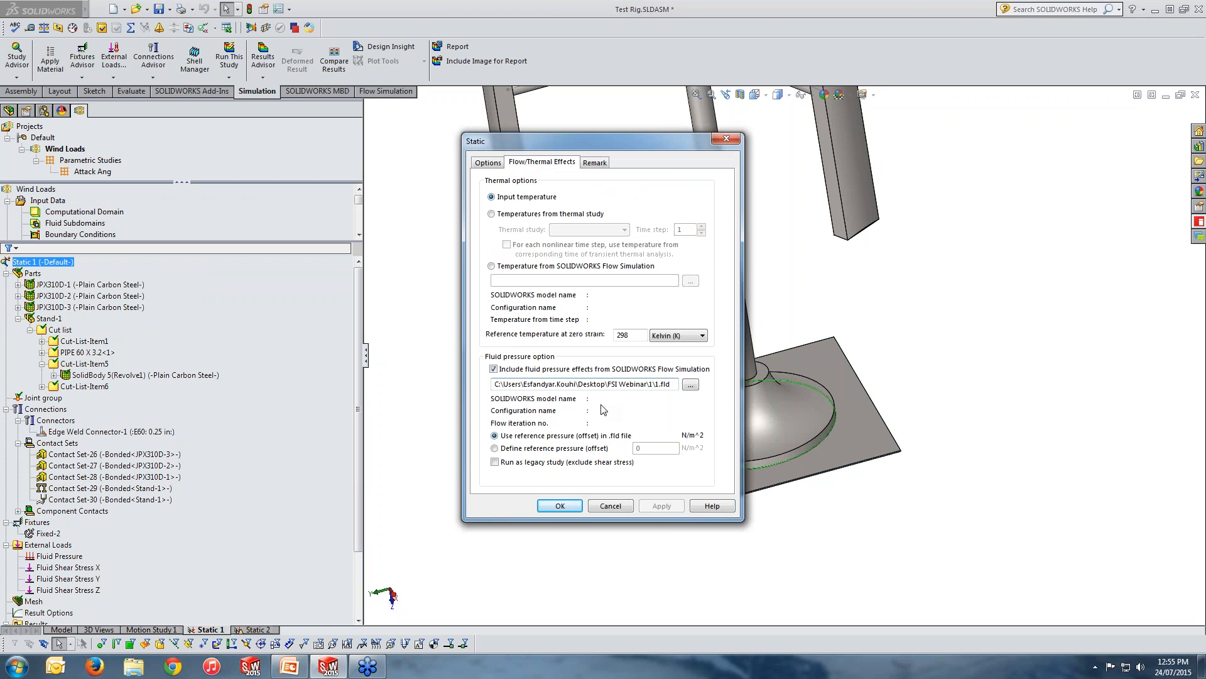
left_click(726, 138)
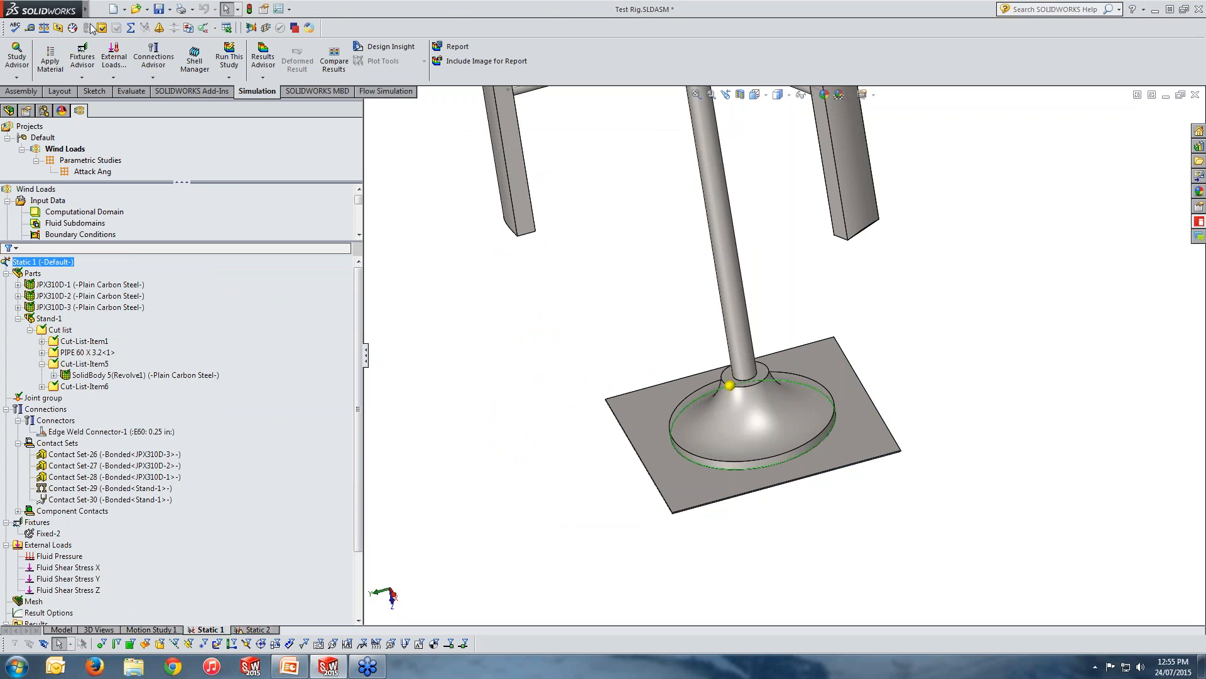
Locate the Flow Simulation command for exporting results to Simulation without running it.
mouse_move(104, 11)
left_click(200, 9)
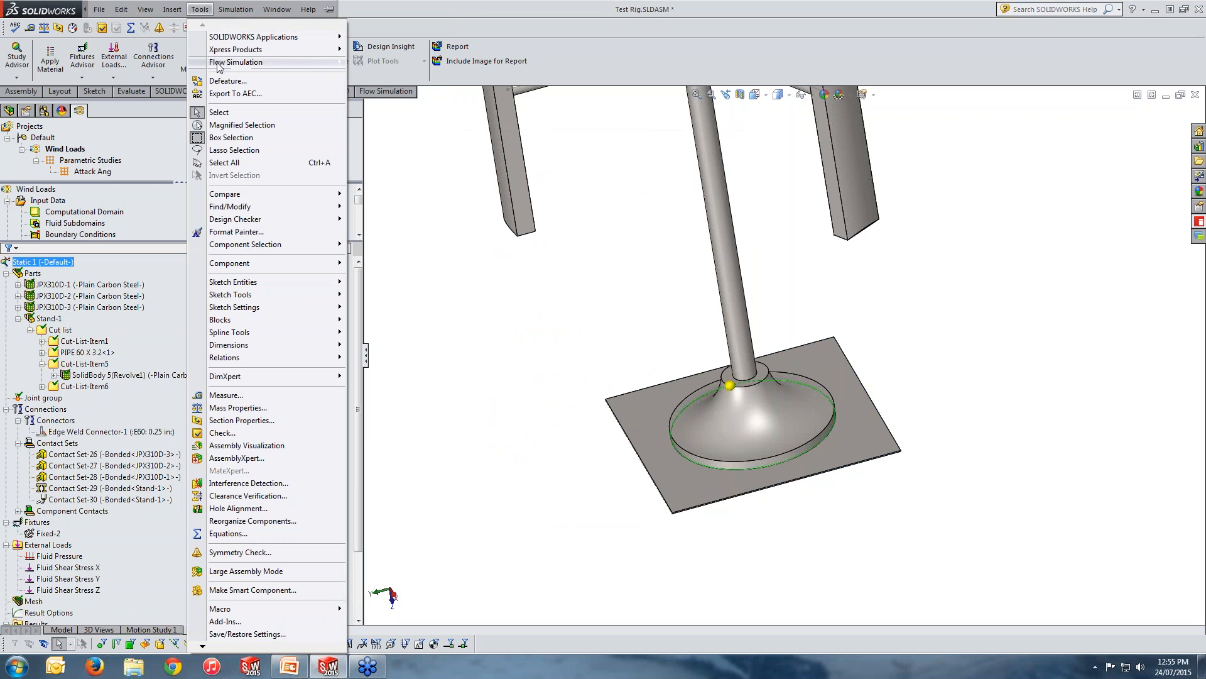
mouse_move(262, 65)
mouse_move(469, 206)
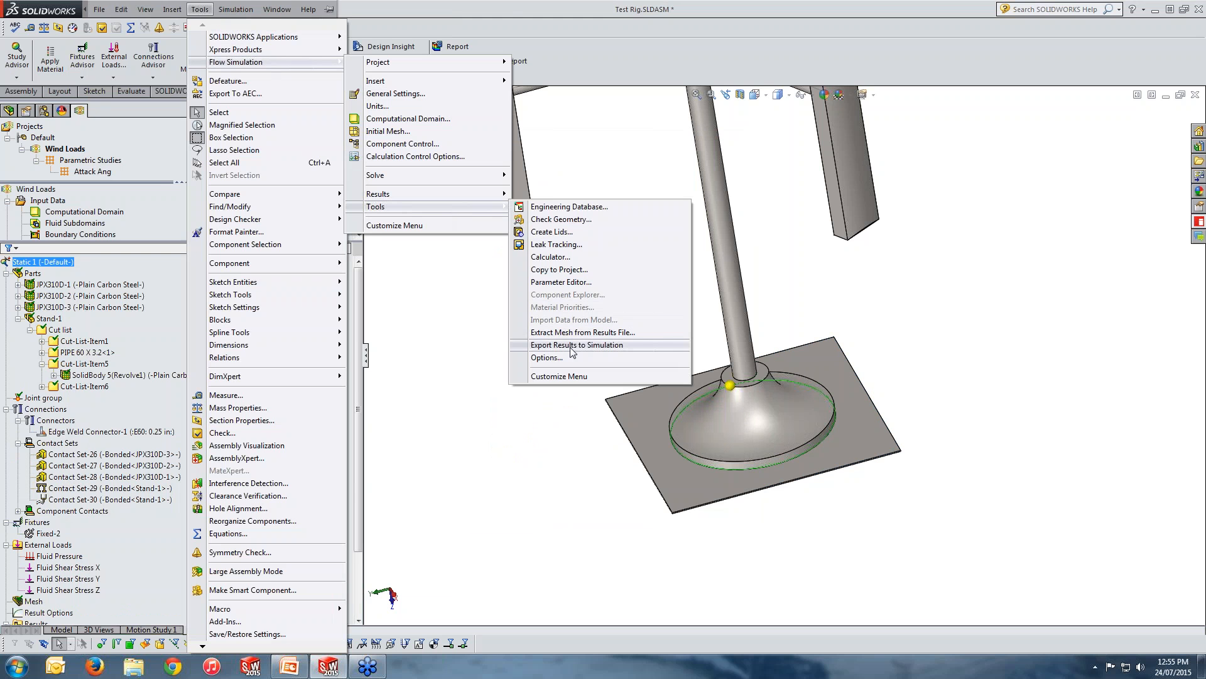
left_click(434, 368)
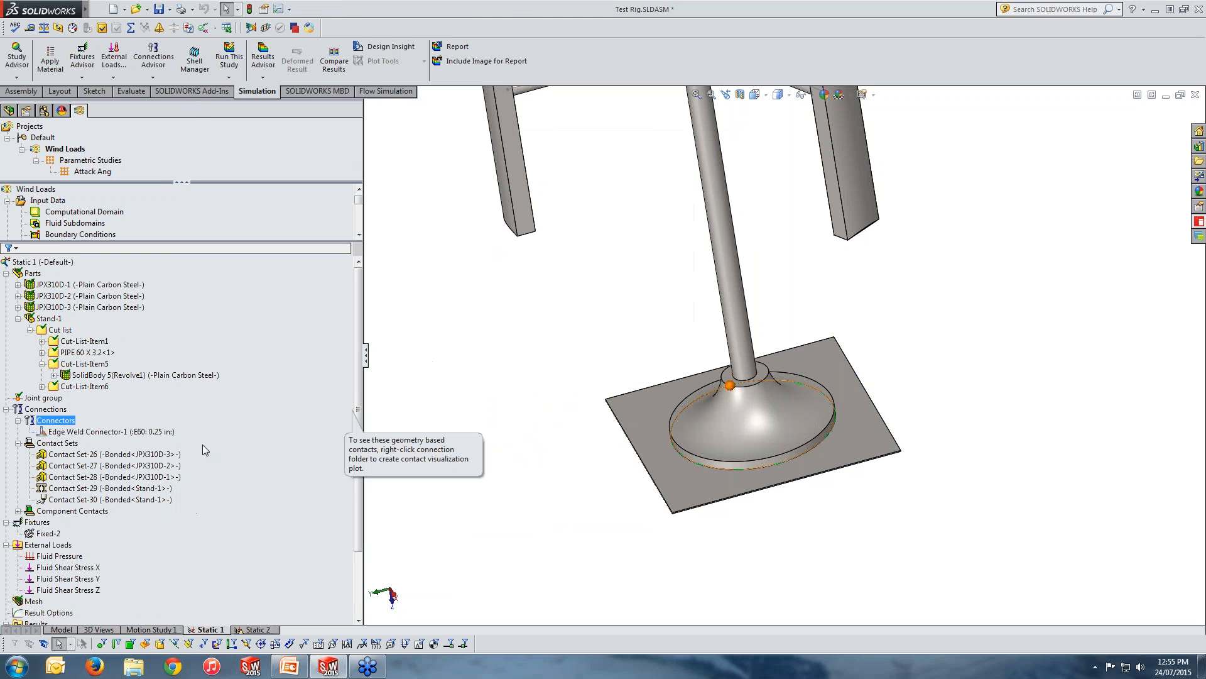
Collapse the study's parts list and show the nodal Fluid Pressure plot on the whole test rig.
left_click(76, 294)
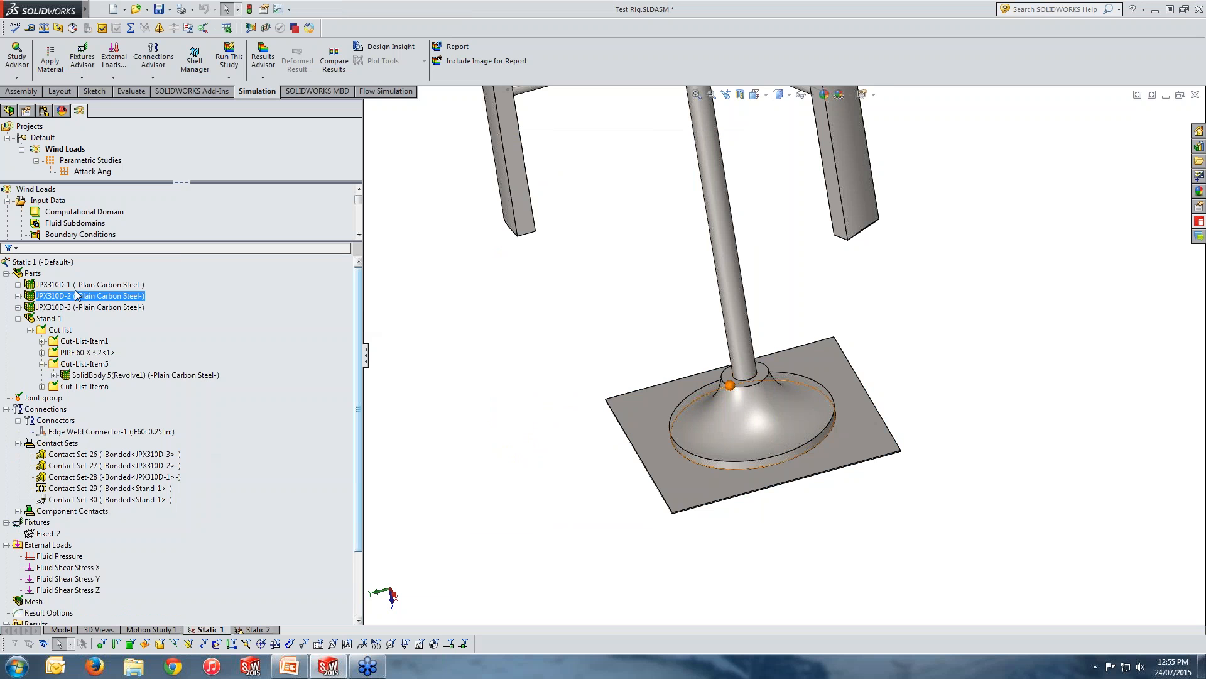
left_click(5, 272)
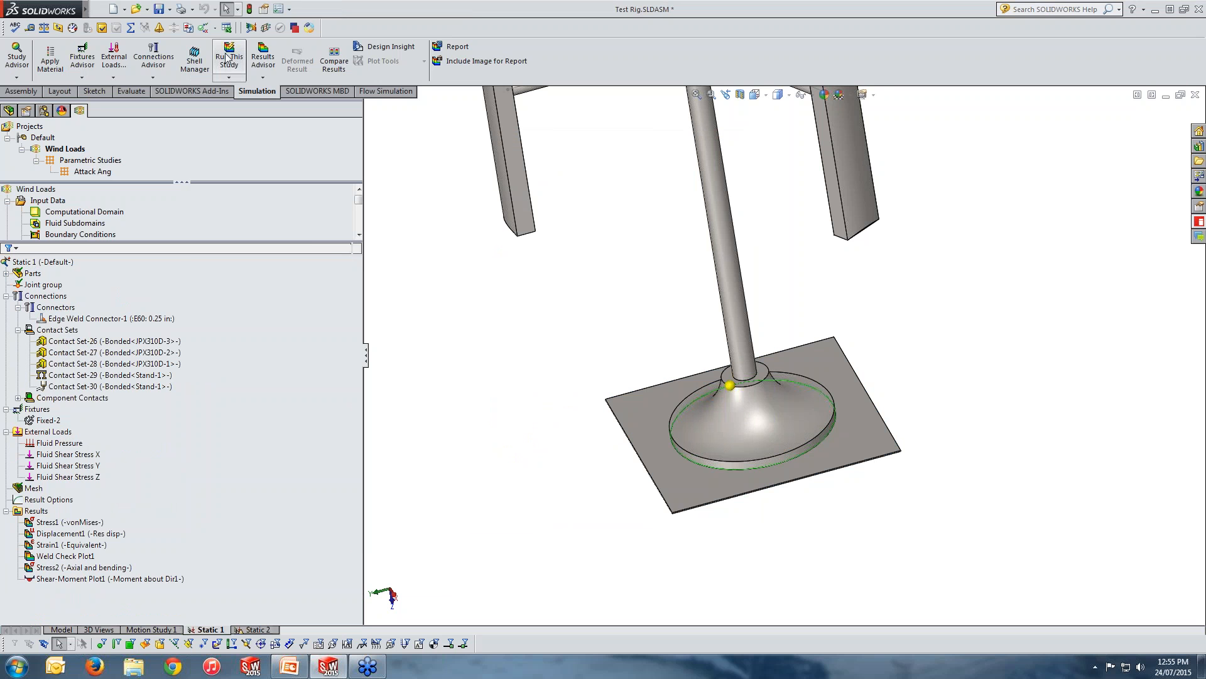
scroll(579, 532, "up", 1)
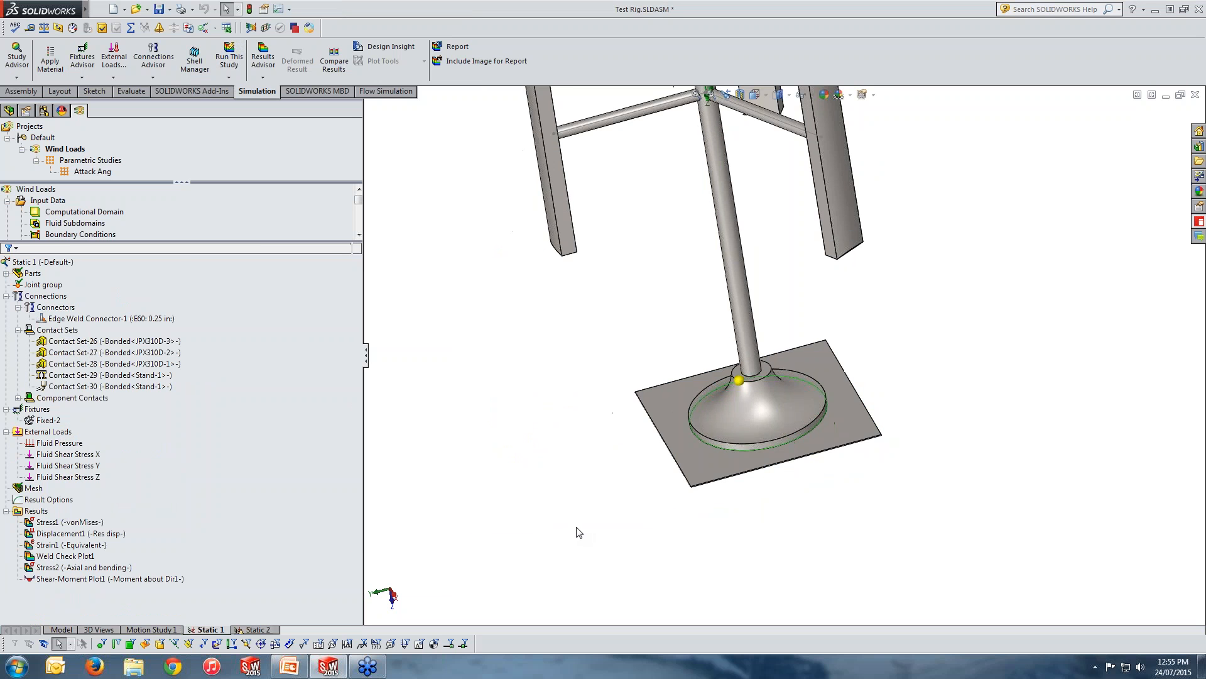
scroll(580, 532, "up", 1)
middle_click_drag(878, 334, 865, 262)
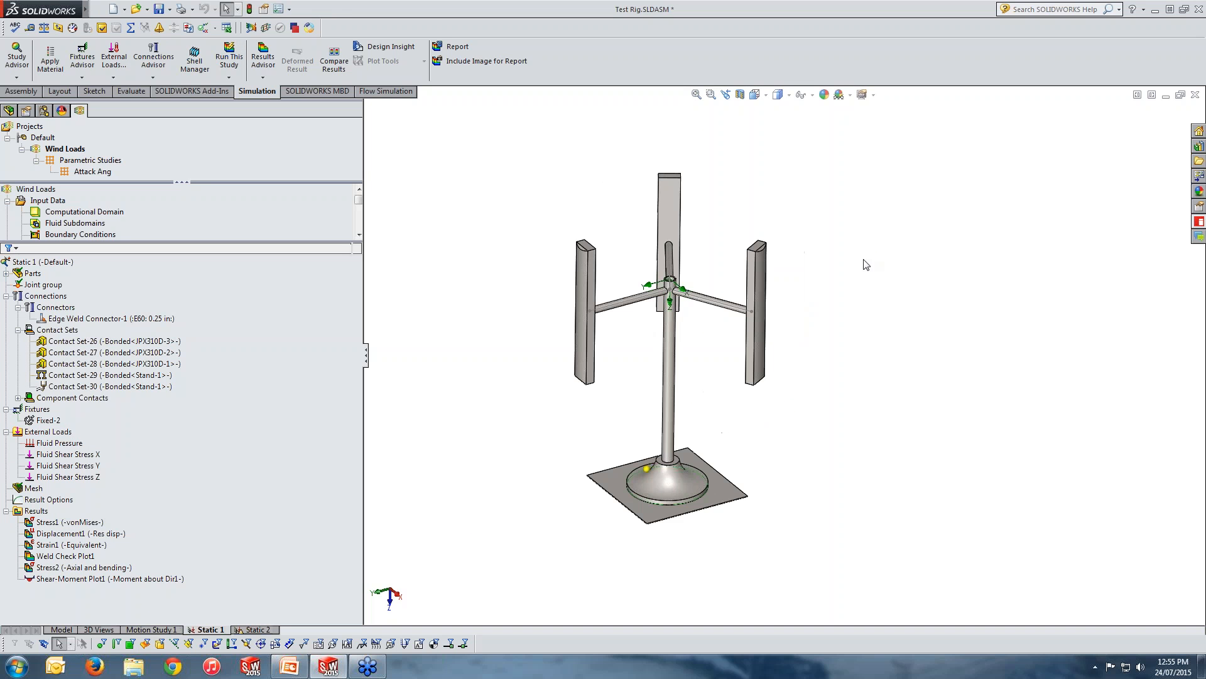
left_click(94, 441)
right_click(65, 446)
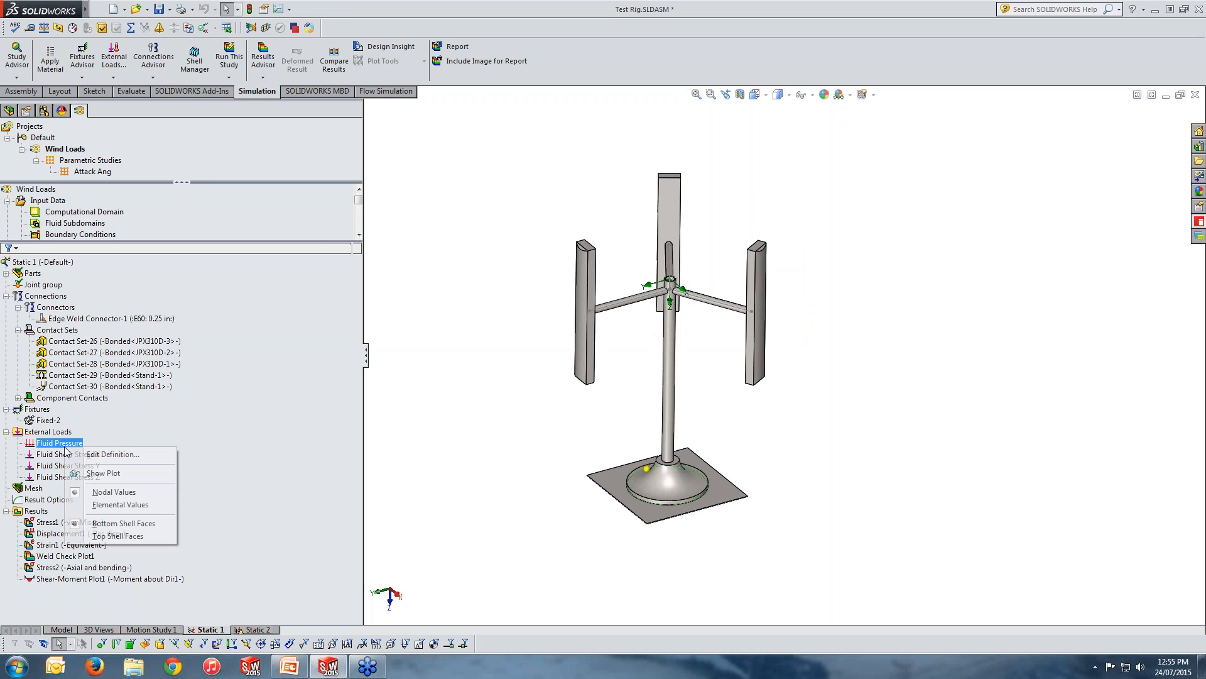
left_click(103, 472)
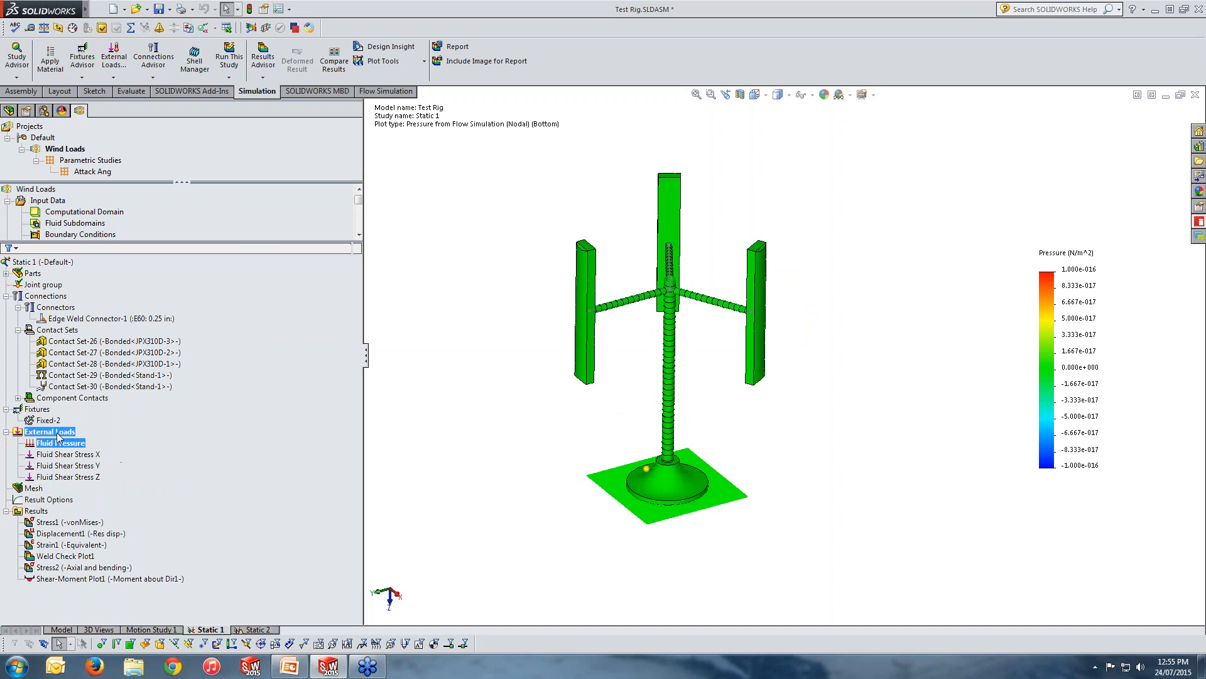
mouse_move(86, 9)
left_click(198, 9)
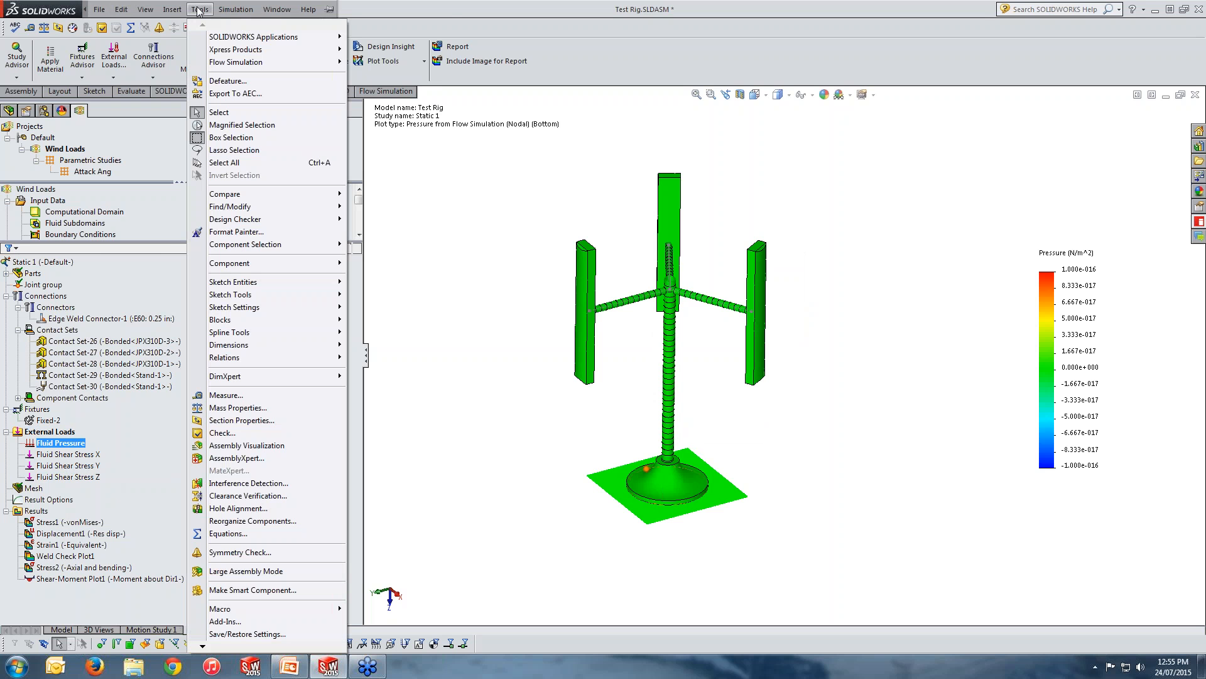
mouse_move(228, 63)
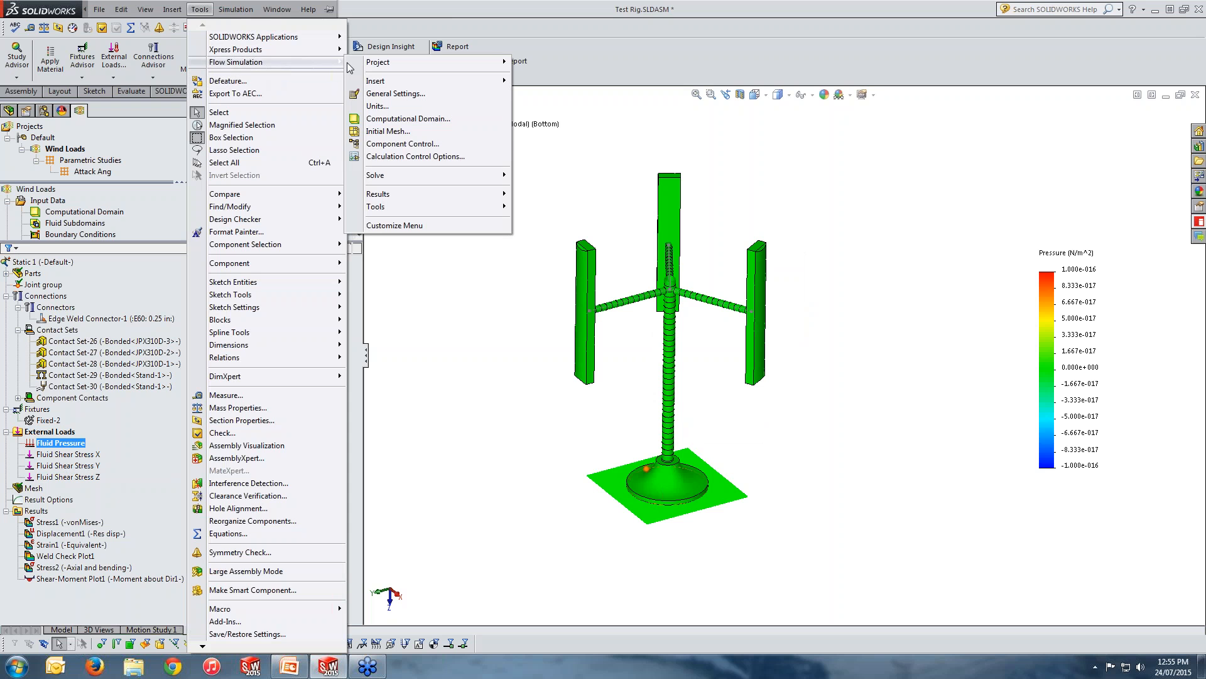
left_click(486, 430)
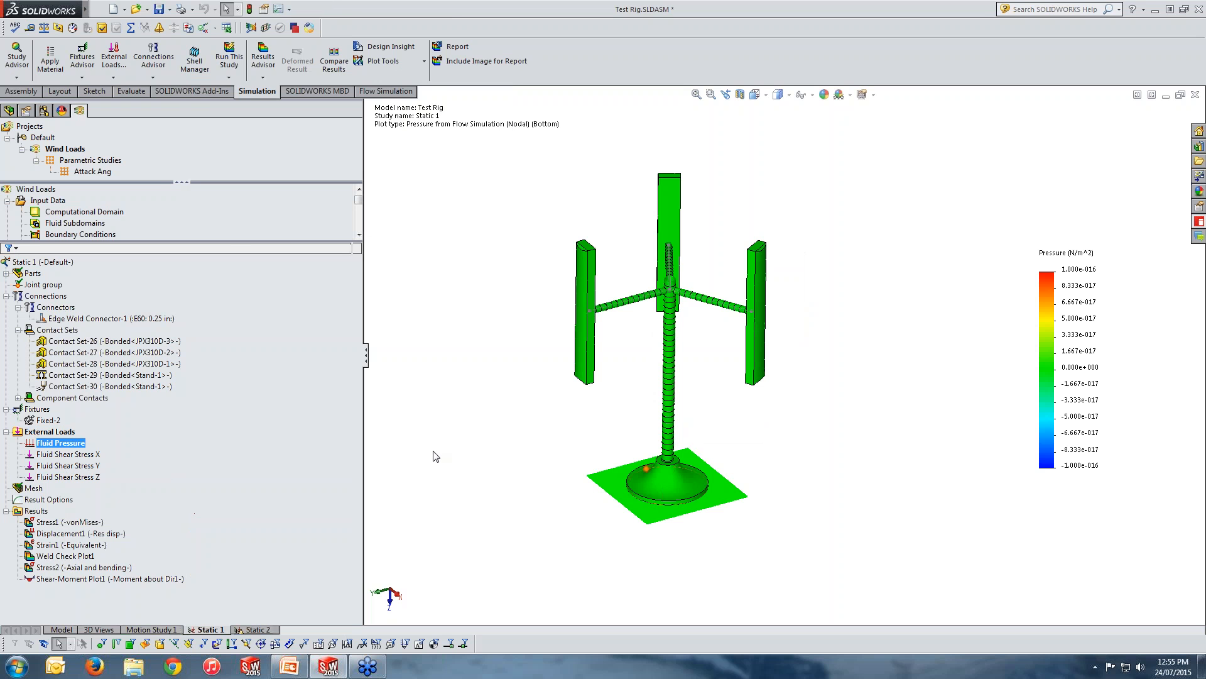
mouse_move(73, 9)
left_click(145, 10)
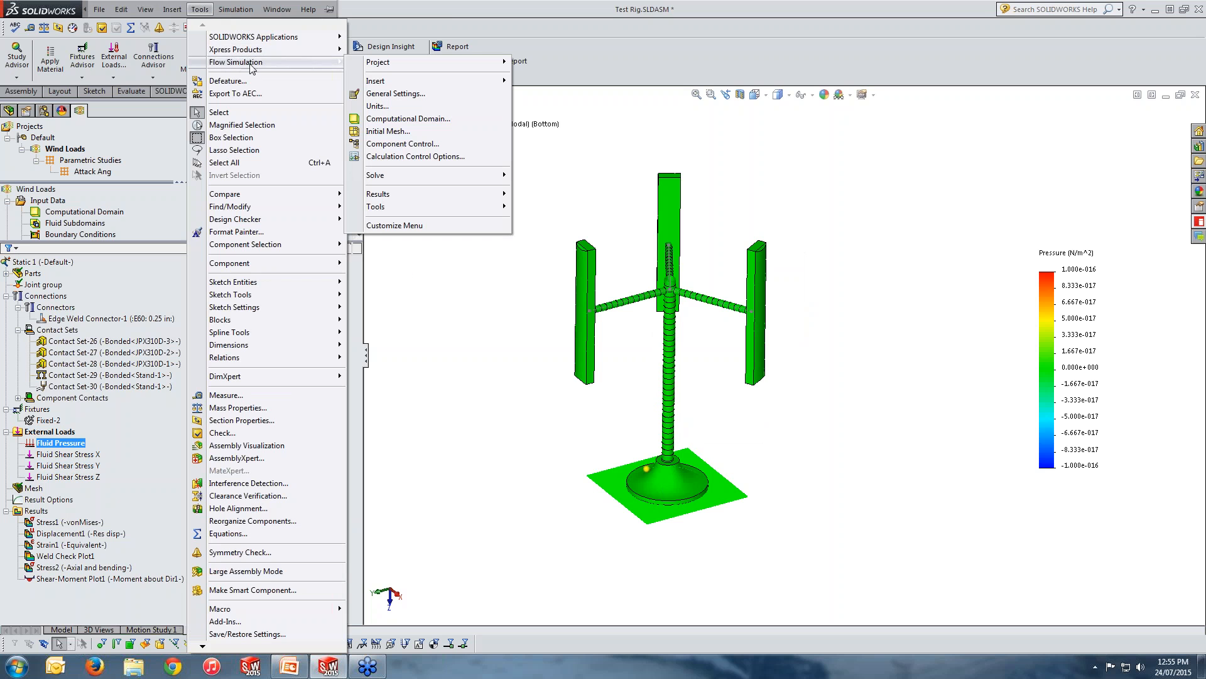
left_click(467, 339)
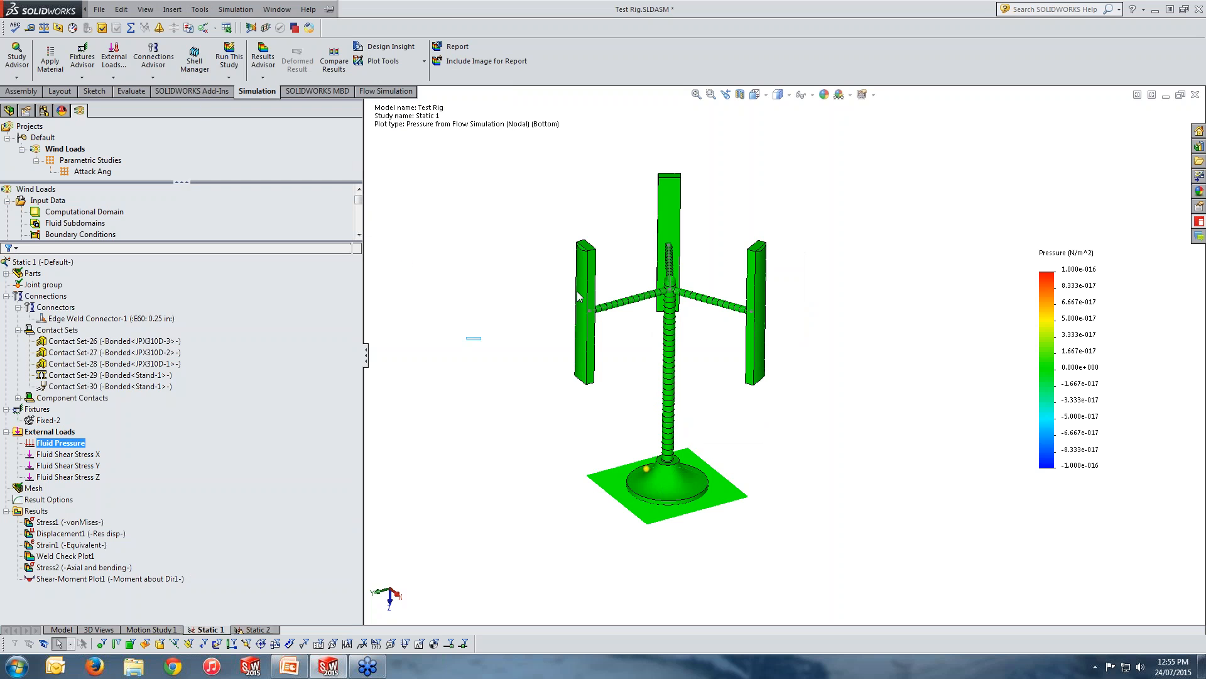
Close the Test Rig assembly and reopen it from the recent documents.
left_click(1195, 94)
left_click(609, 351)
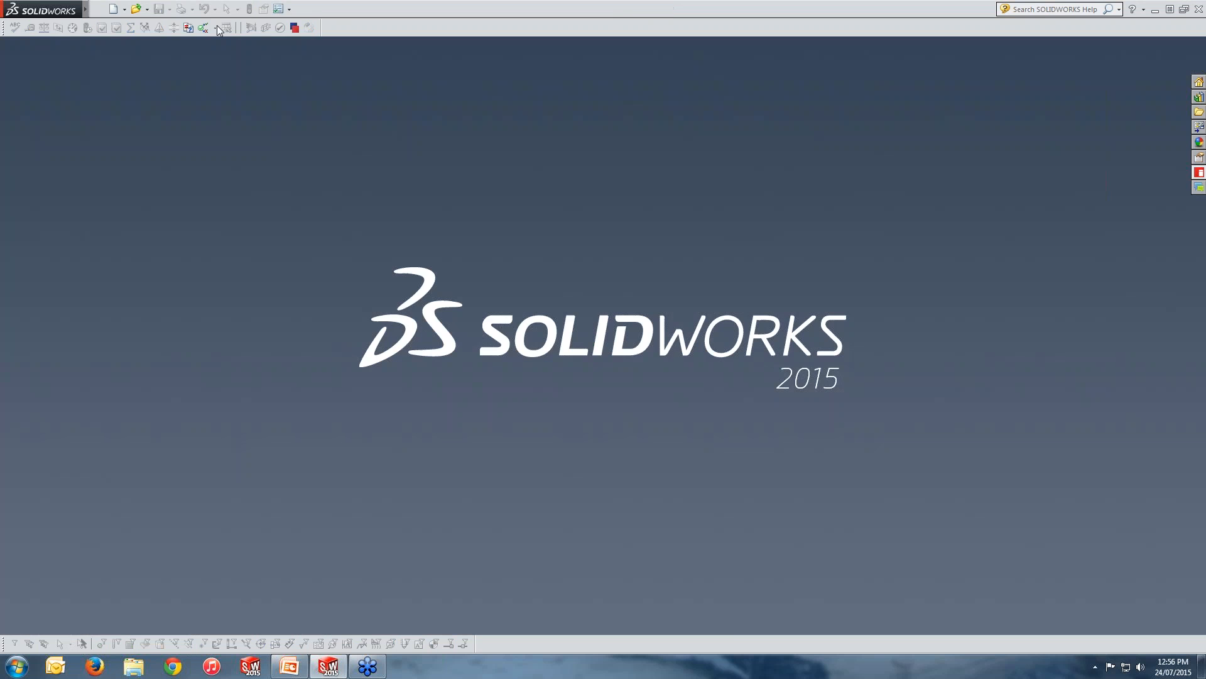
left_click(148, 9)
left_click(182, 34)
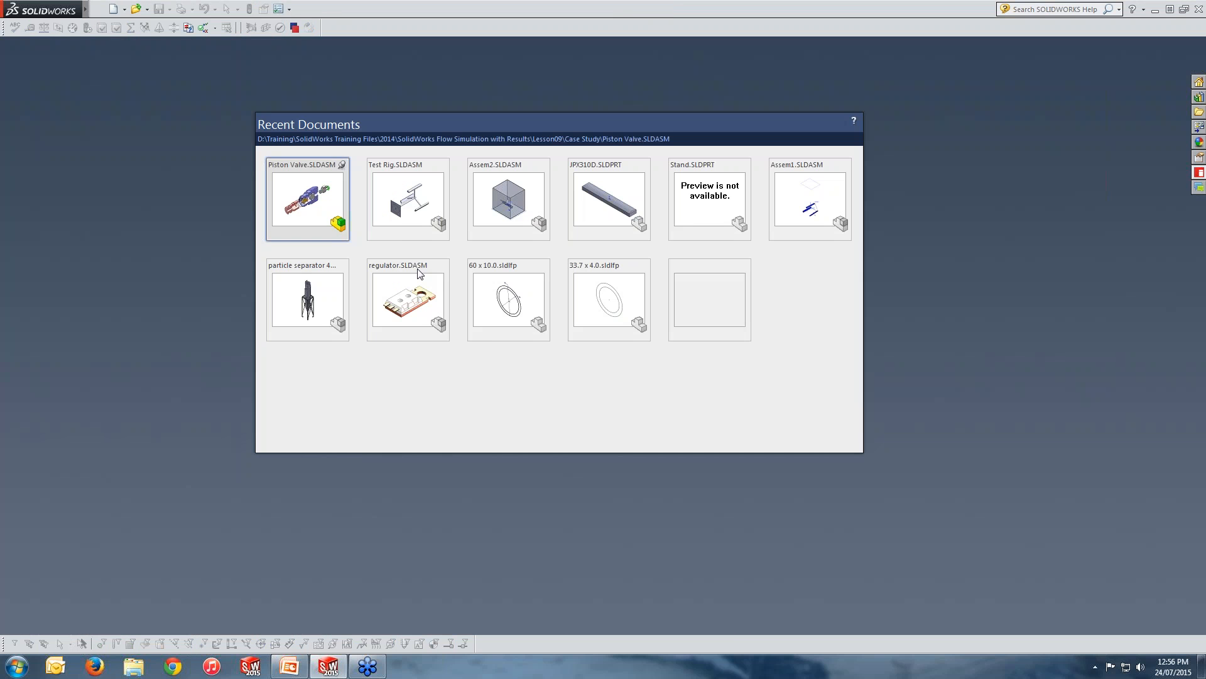
left_click(390, 211)
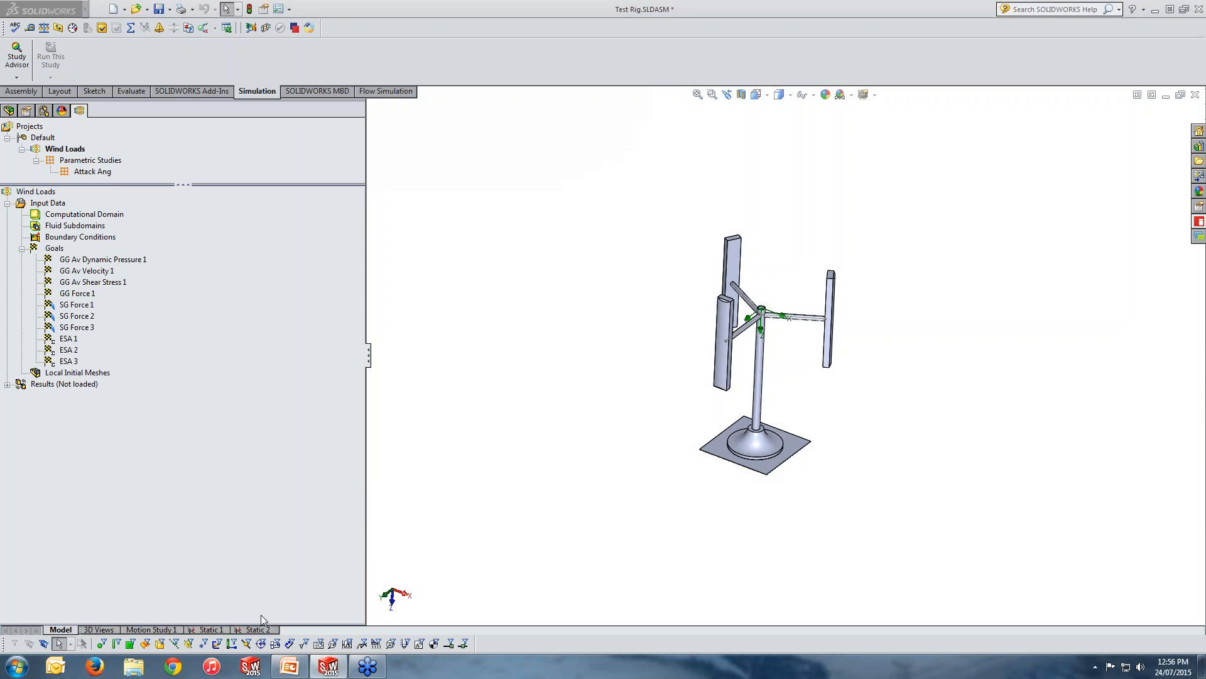
Show the Fluid Pressure plot in the Static 1 study.
left_click(212, 630)
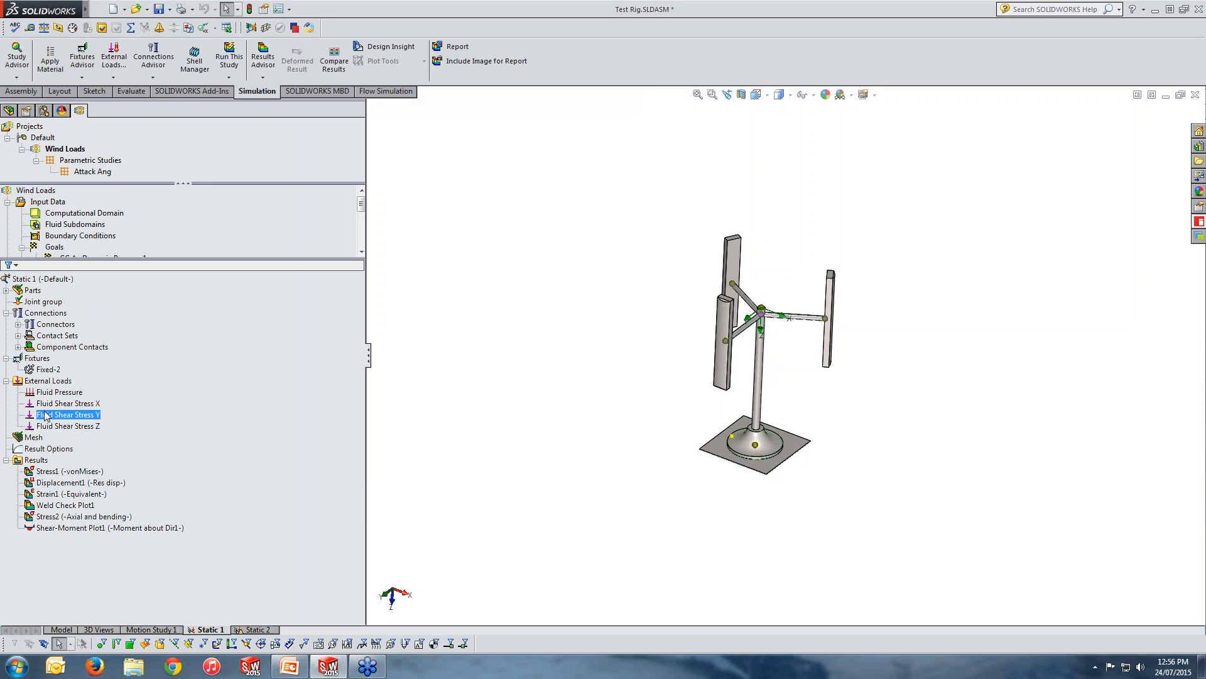
right_click(56, 395)
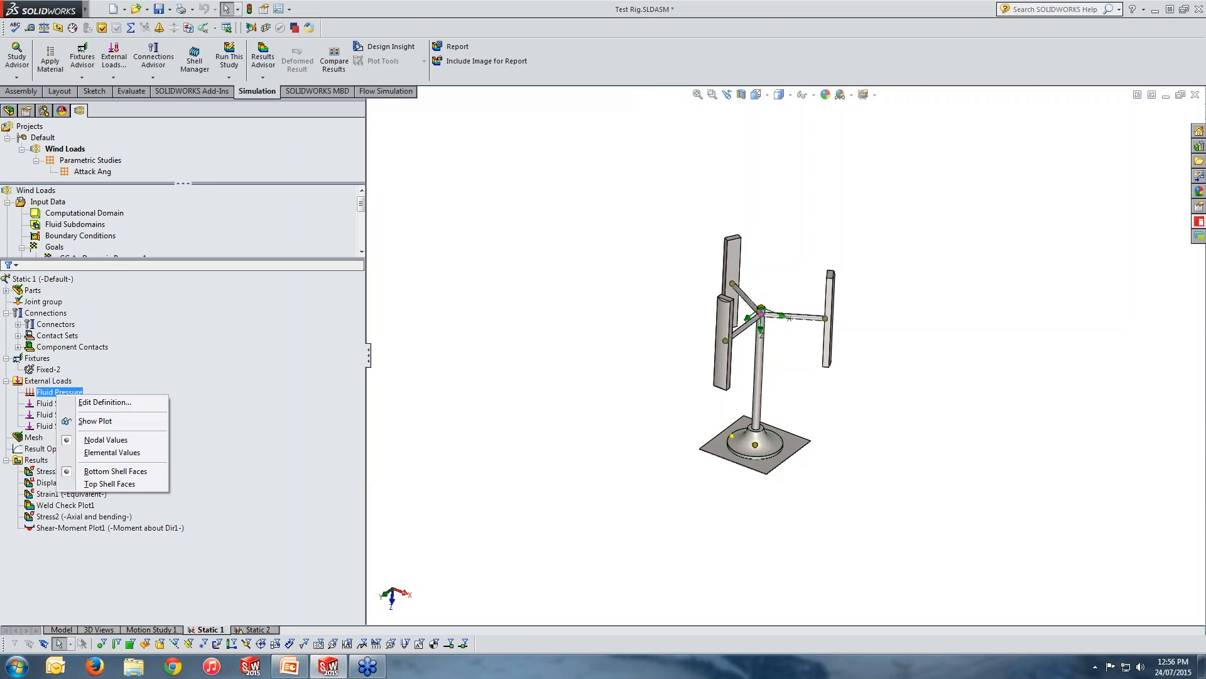
left_click(93, 419)
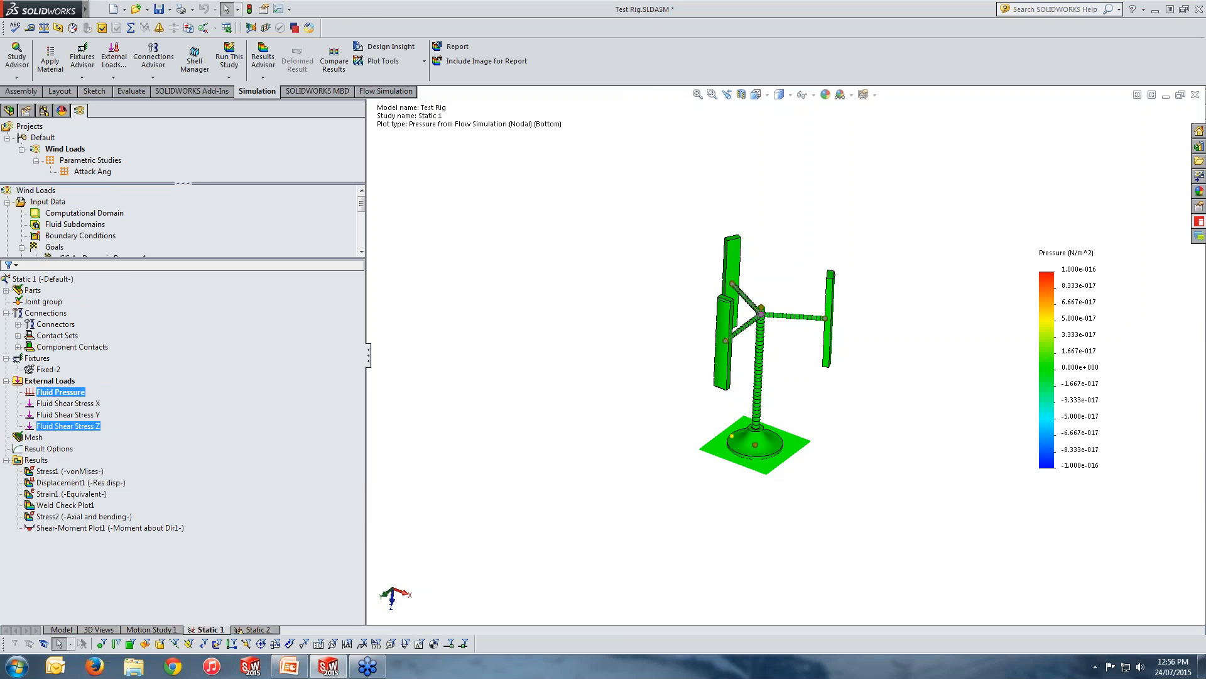
Export the Wind Loads flow results to Simulation with the Flow Simulation export tool.
mouse_move(85, 9)
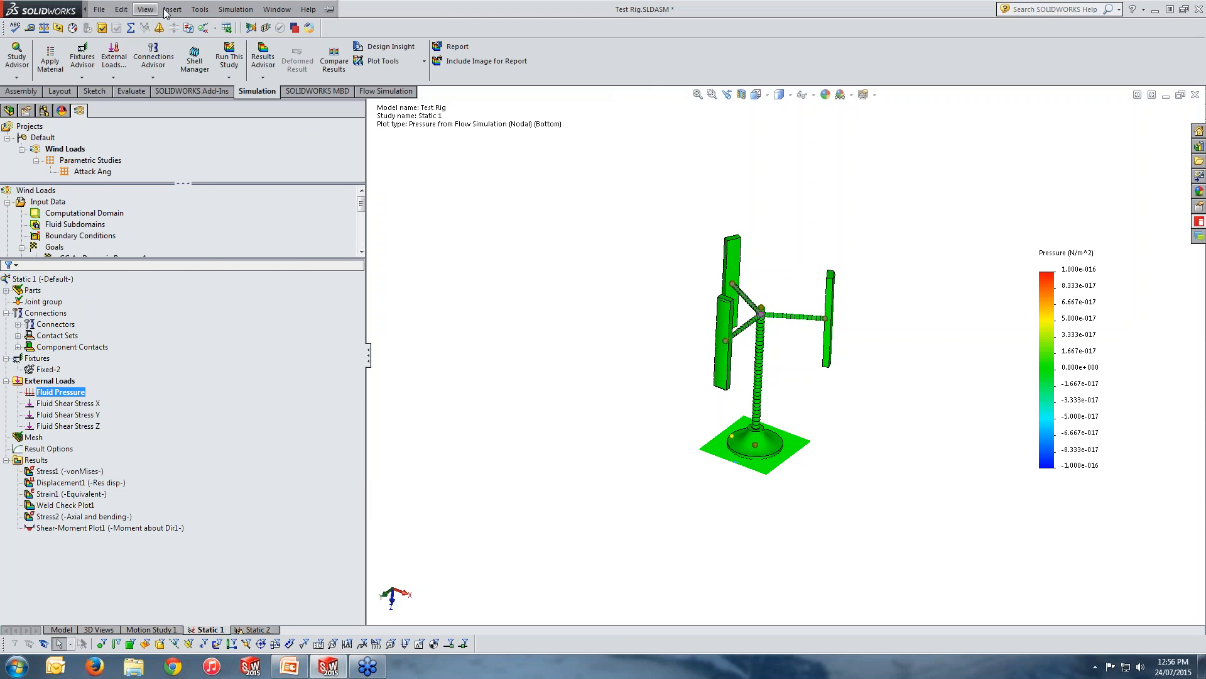
left_click(206, 9)
left_click(207, 10)
left_click(201, 9)
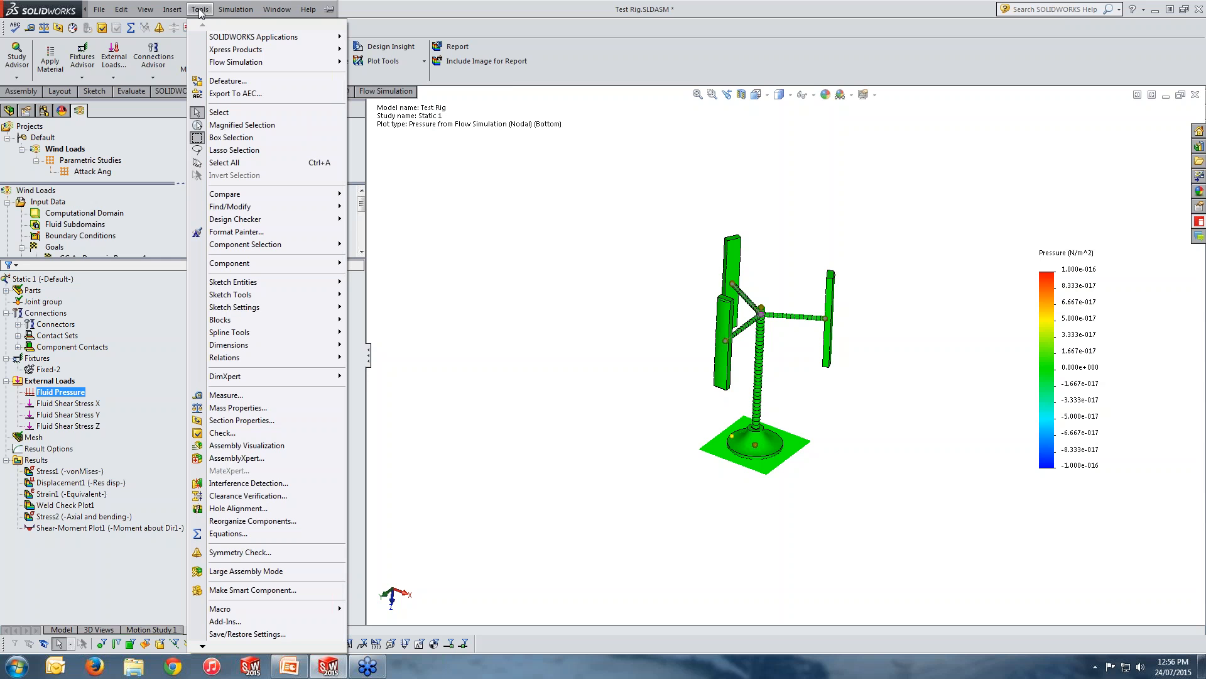
mouse_move(223, 63)
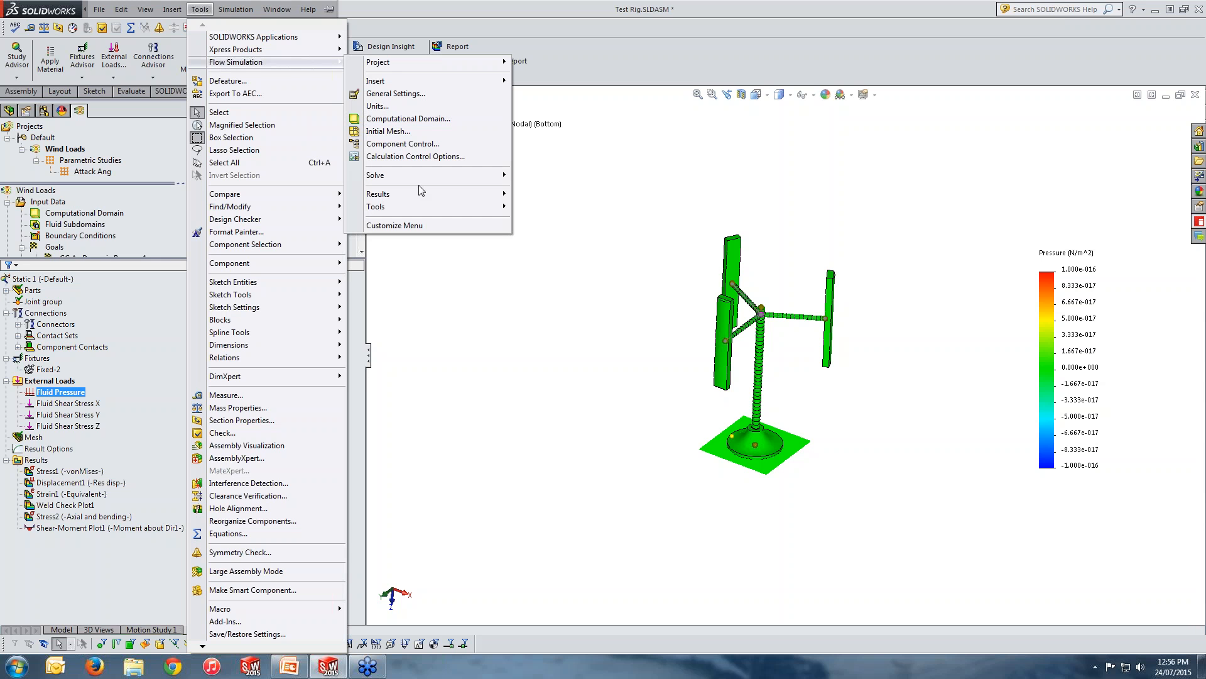
mouse_move(425, 214)
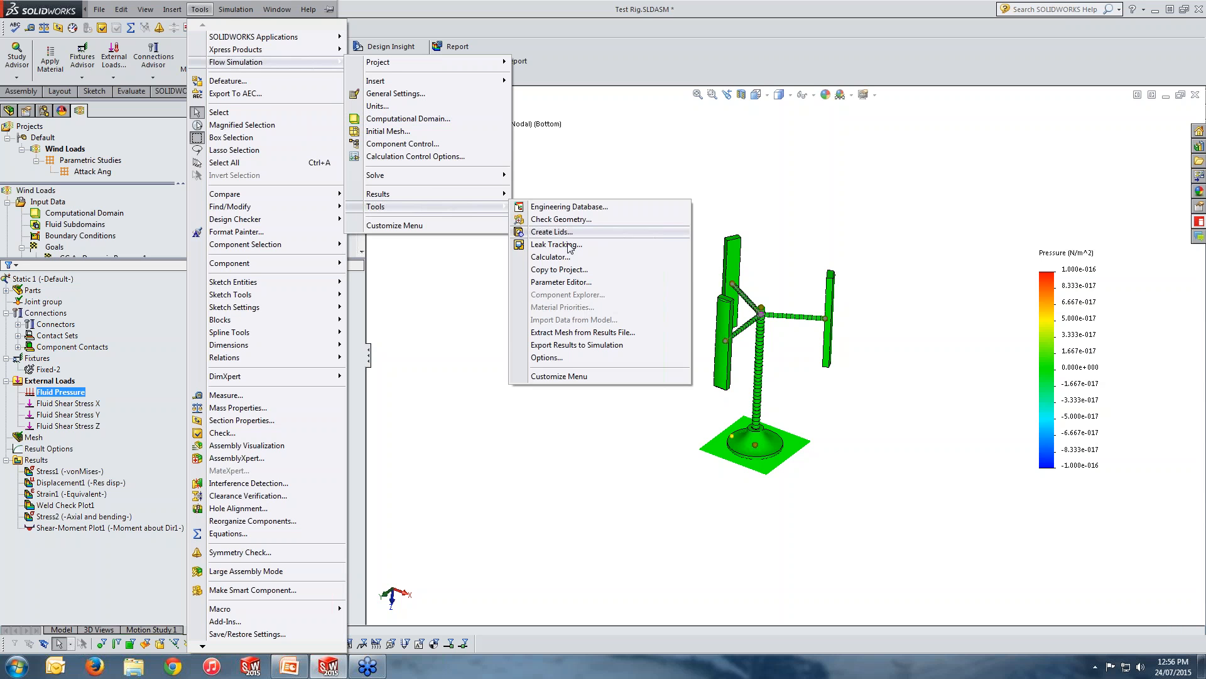
left_click(569, 350)
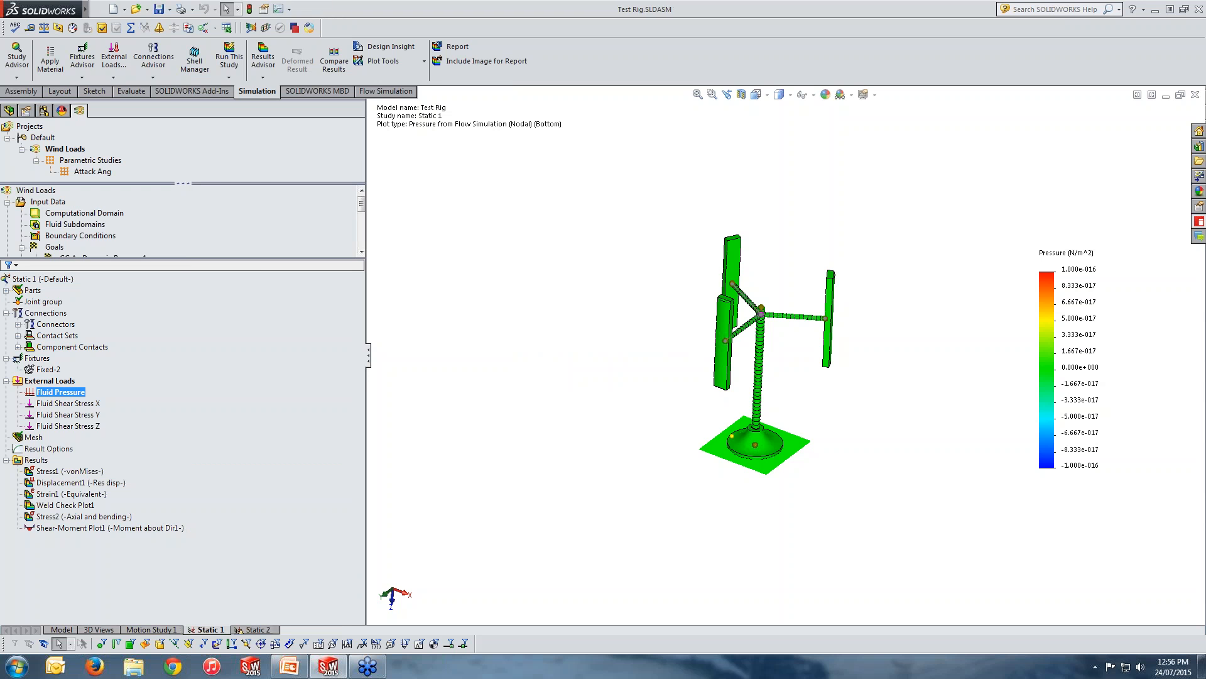
Try to run the Static 1 study and dismiss the solver messages.
left_click(230, 58)
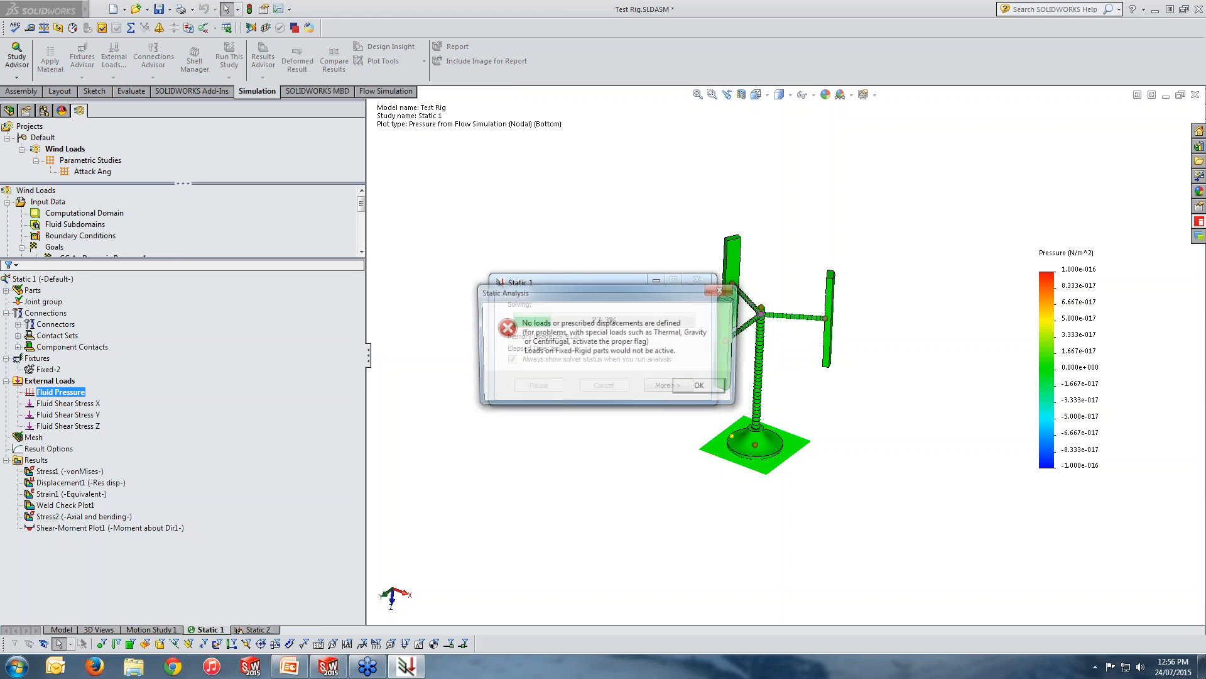
left_click(704, 392)
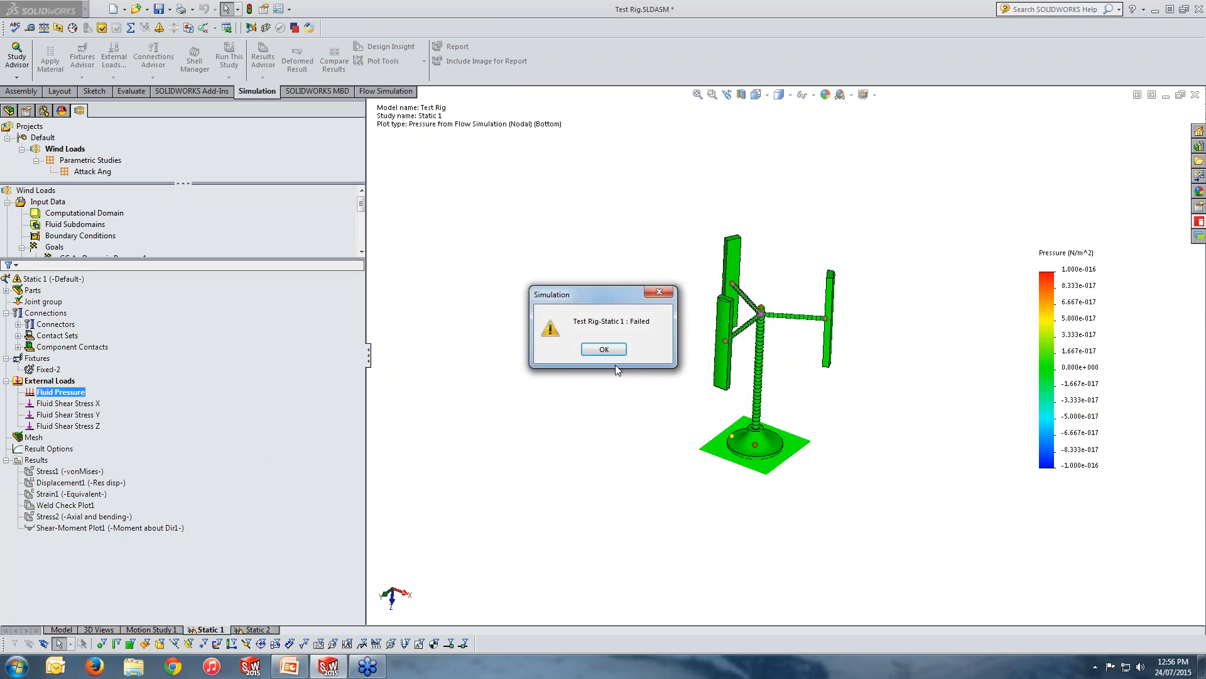
left_click(611, 350)
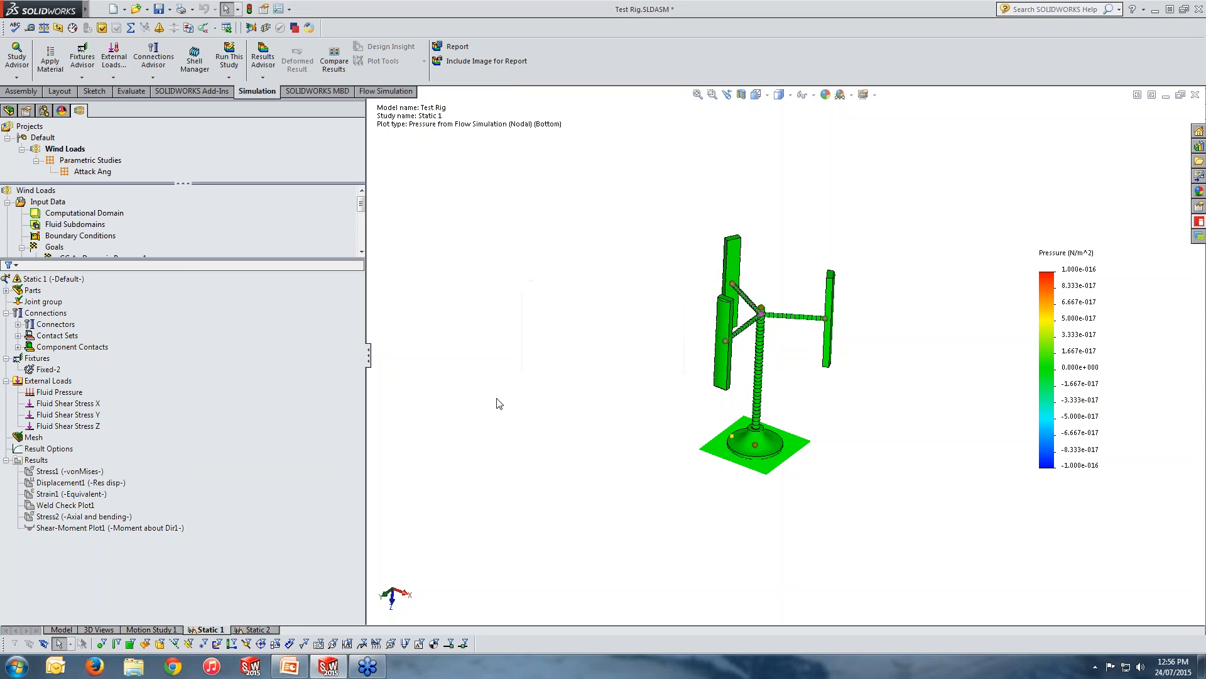
Delete the Static 2 study together with its results.
left_click(253, 630)
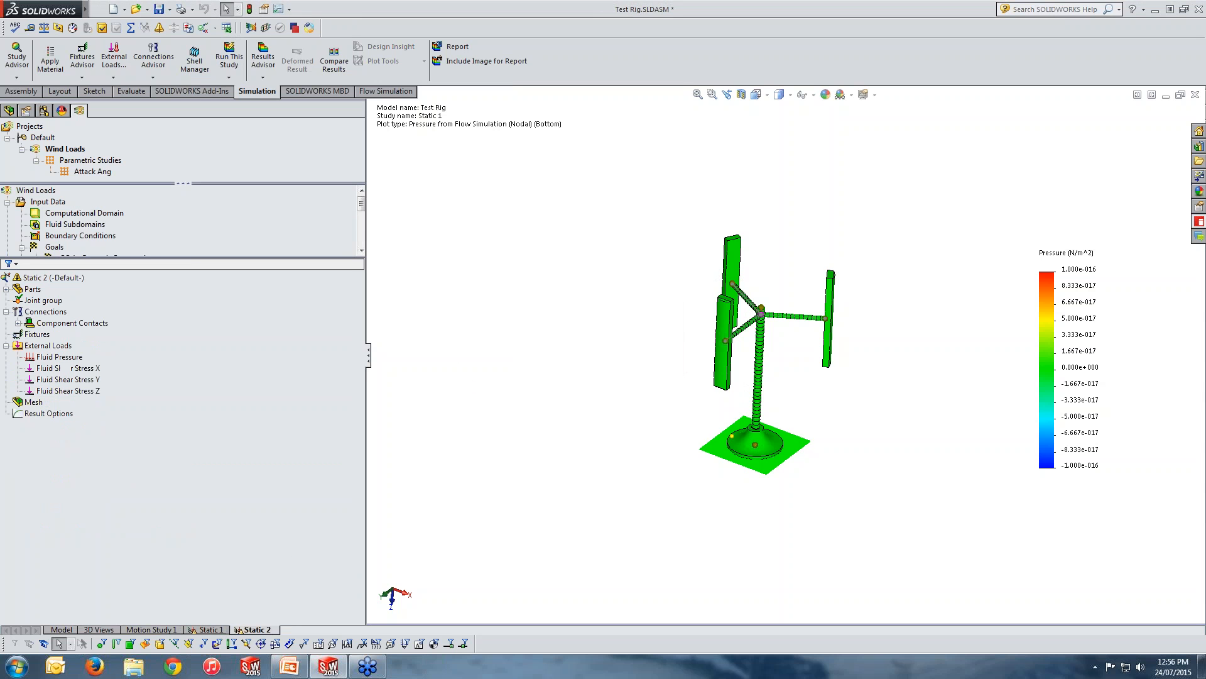
right_click(253, 630)
left_click(242, 555)
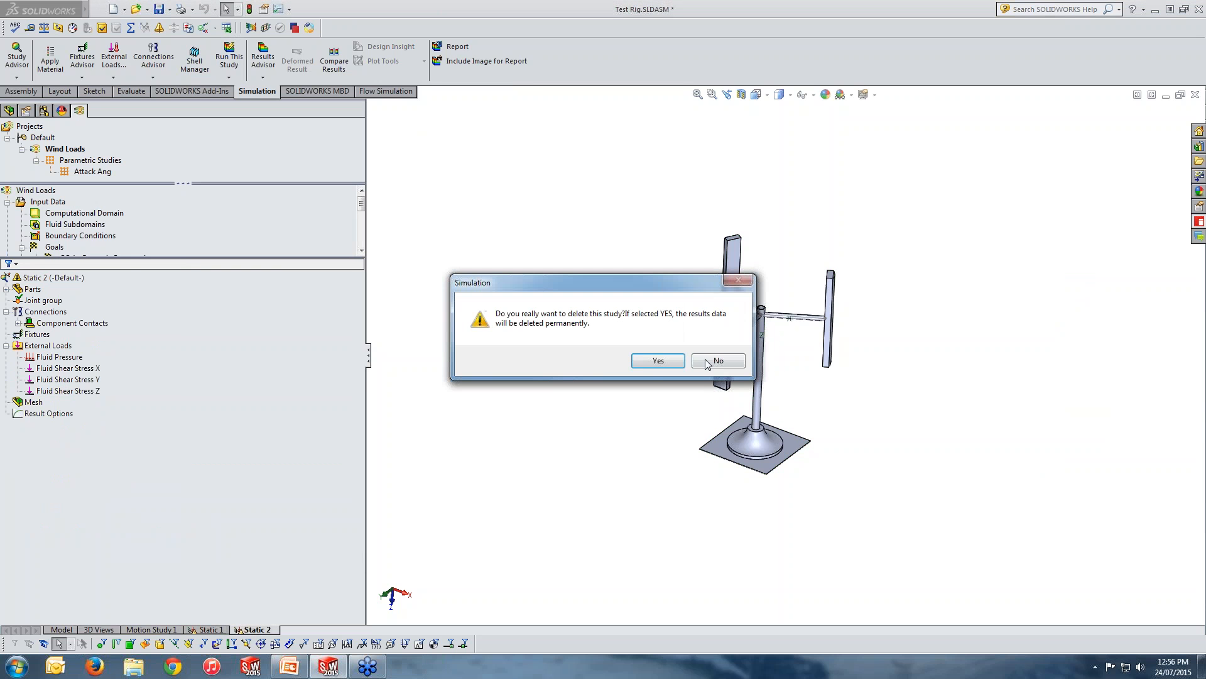
left_click(658, 361)
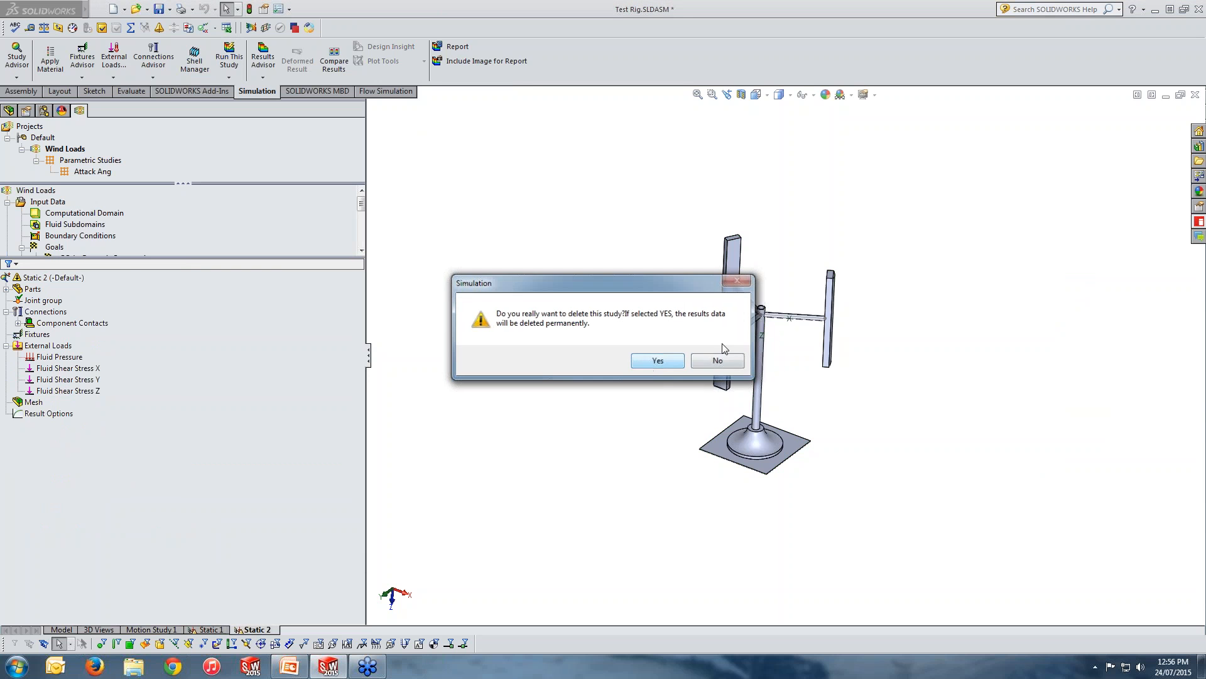
Reopen the Test Rig assembly, discarding the unsaved changes, and load the Wind Loads flow results.
left_click(1194, 96)
left_click(633, 346)
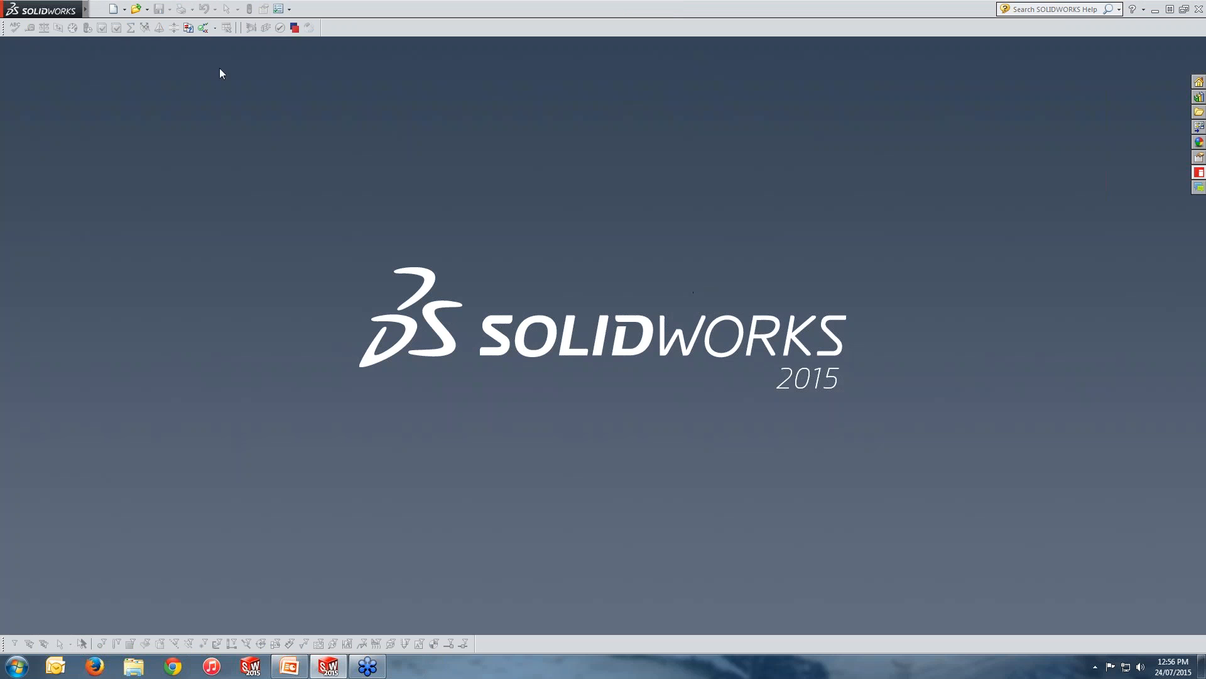
left_click(146, 9)
left_click(158, 34)
left_click(393, 210)
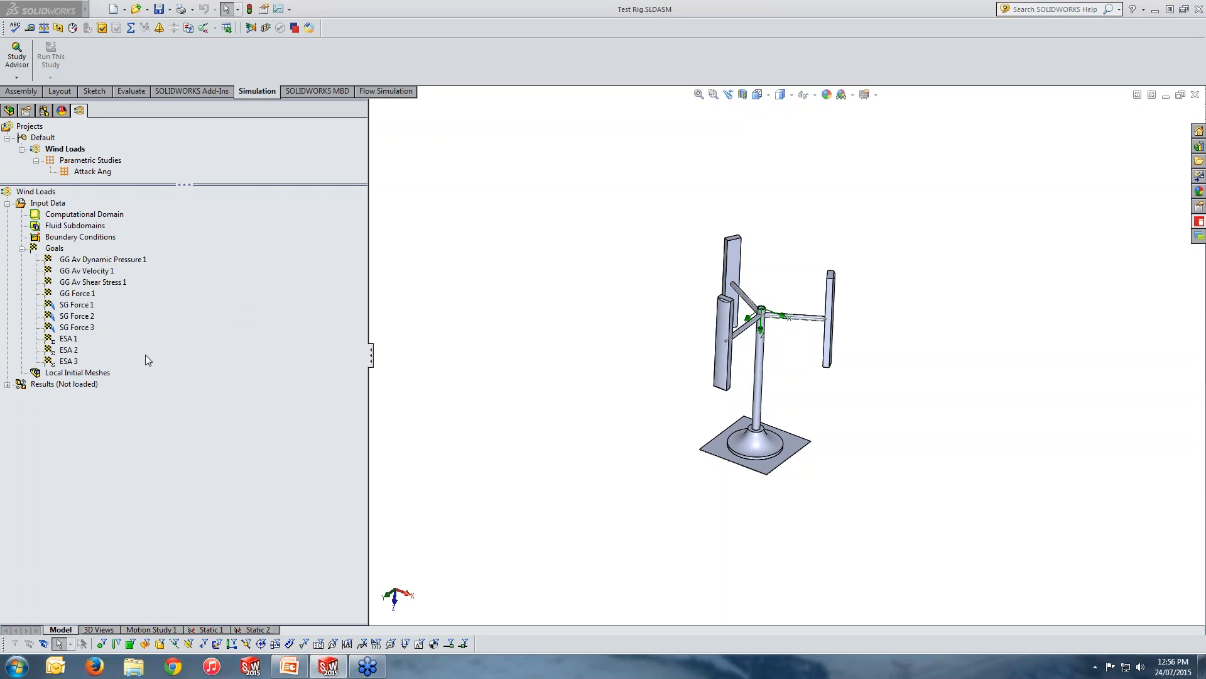
right_click(69, 389)
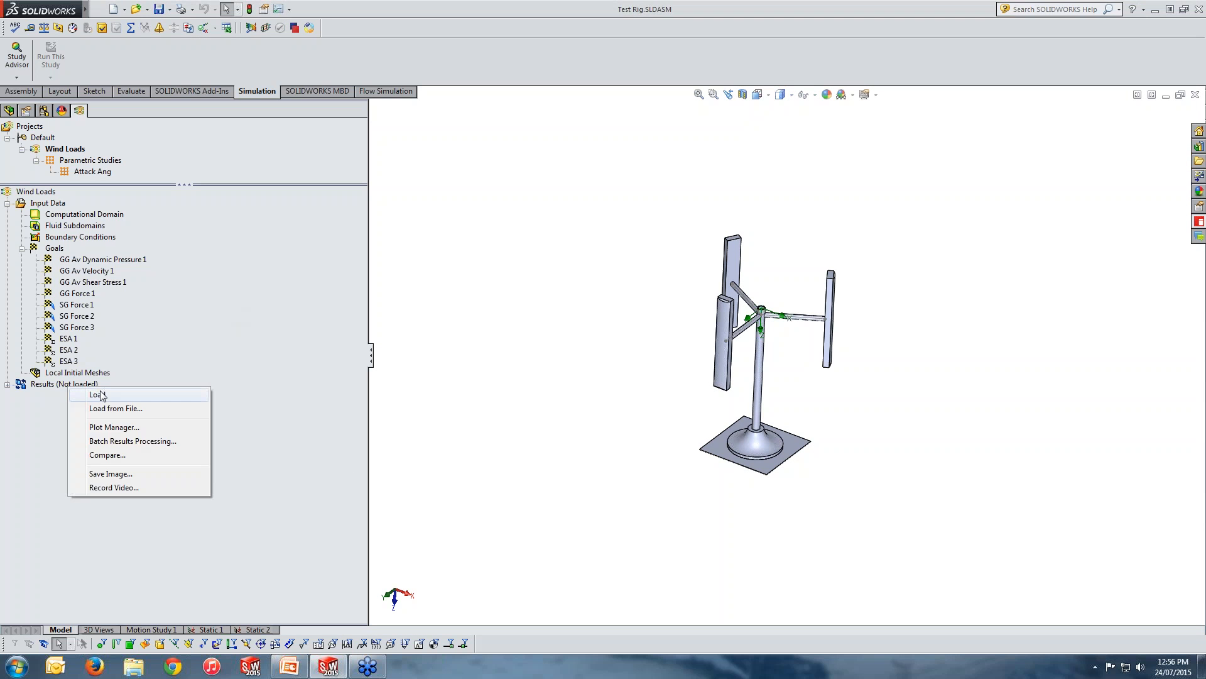
left_click(96, 393)
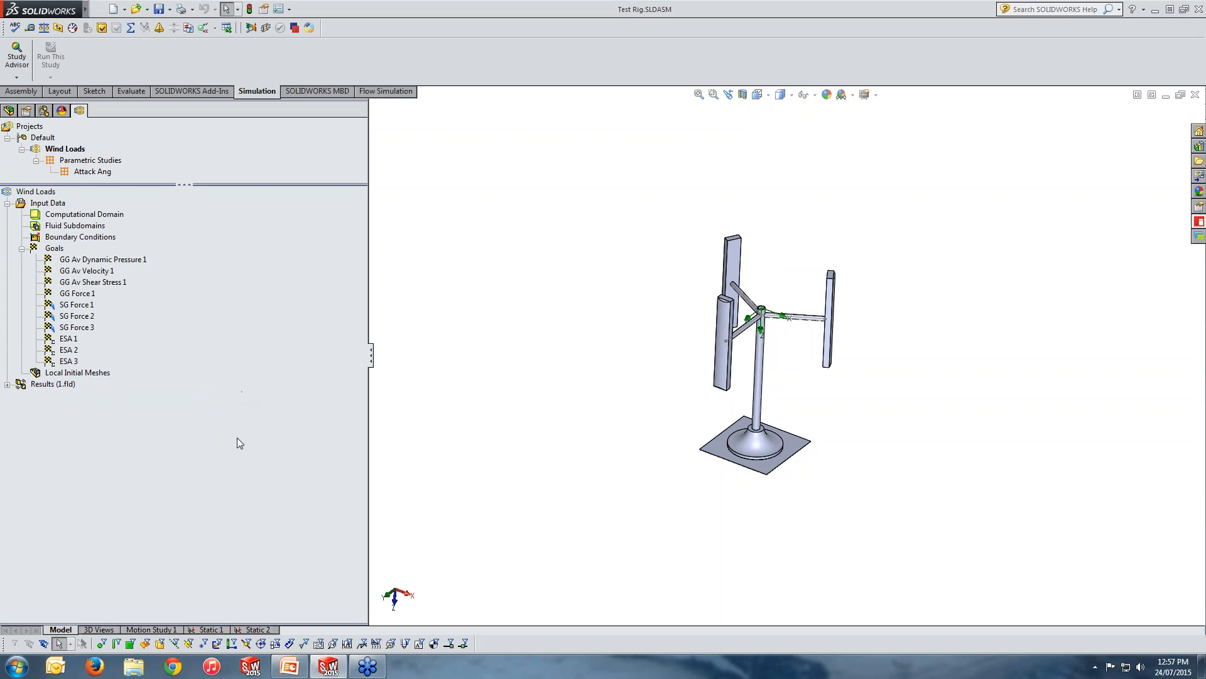
Try to show the von Mises stress plot of the Static 1 study.
left_click(211, 629)
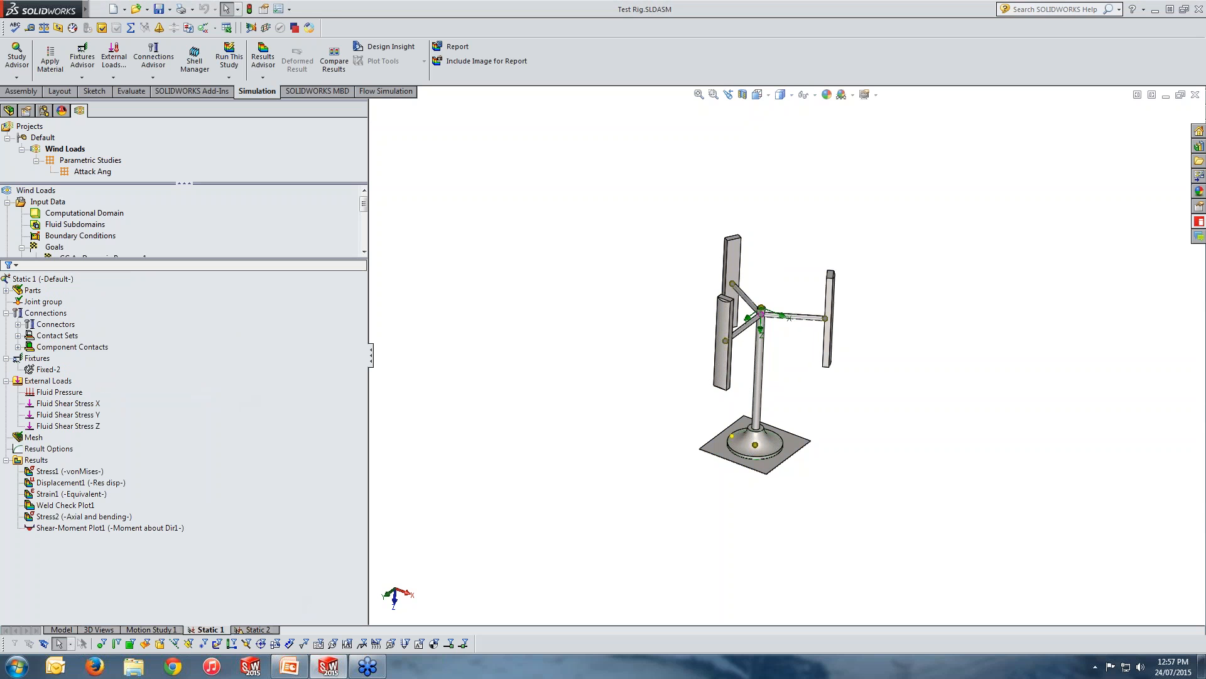
left_click(277, 404)
left_click(36, 459)
double_click(56, 472)
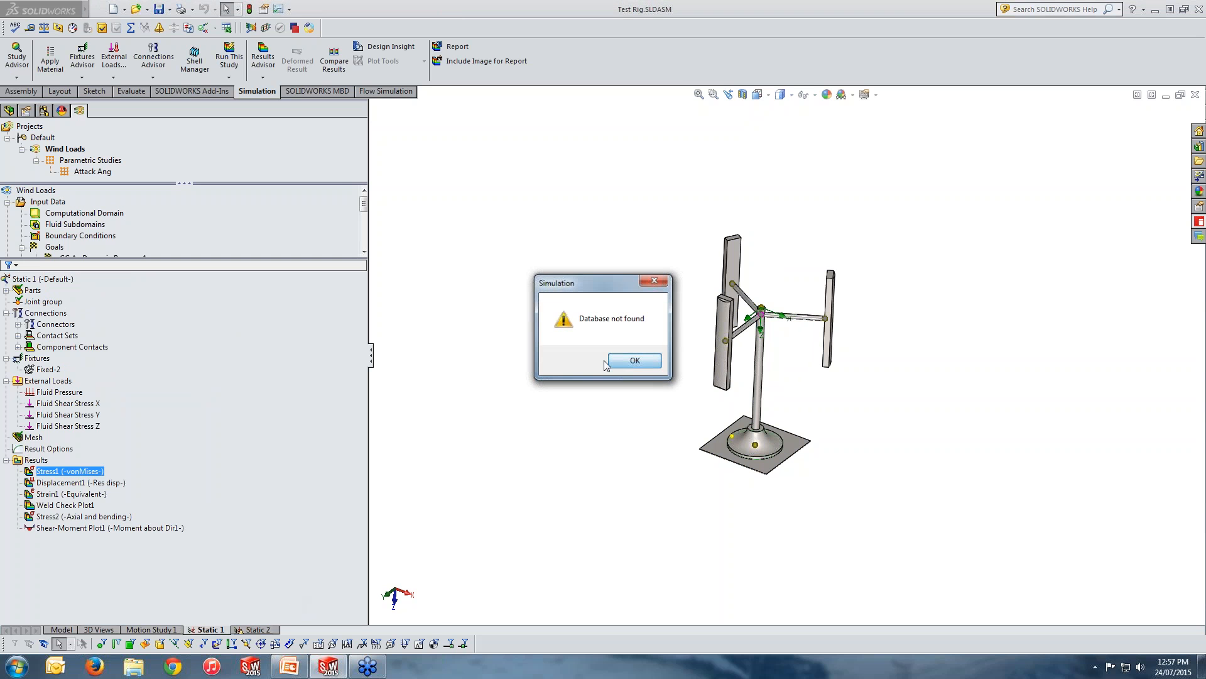
left_click(634, 361)
left_click(101, 10)
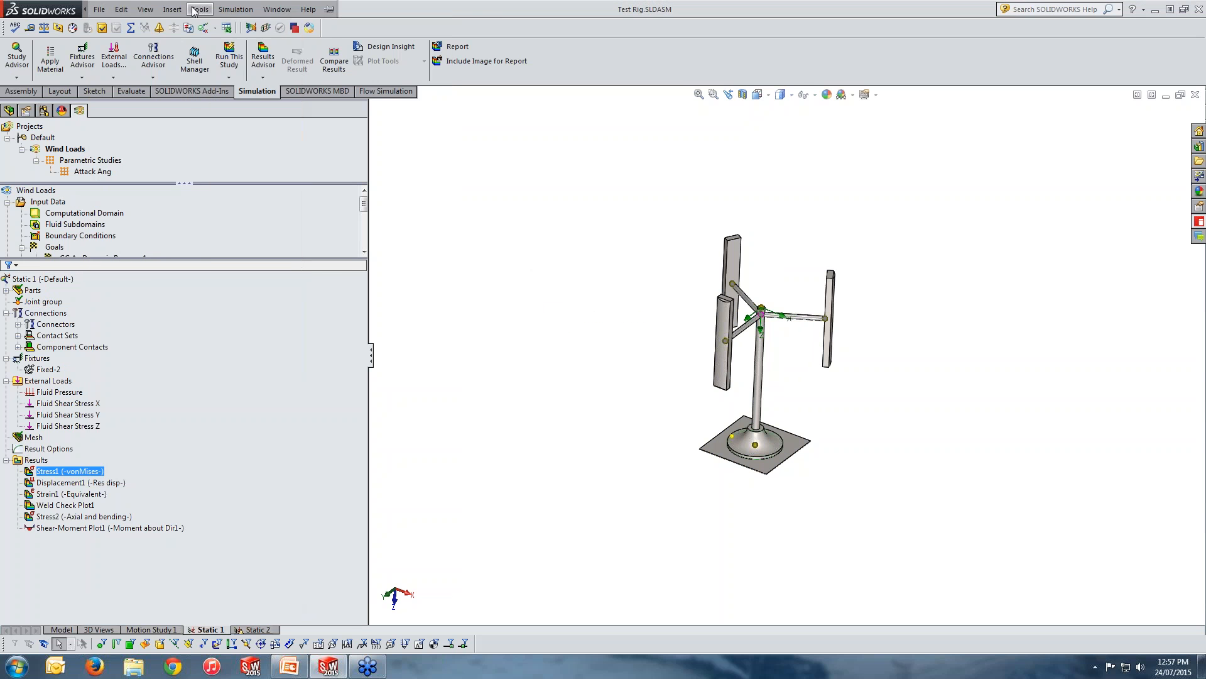
left_click(200, 9)
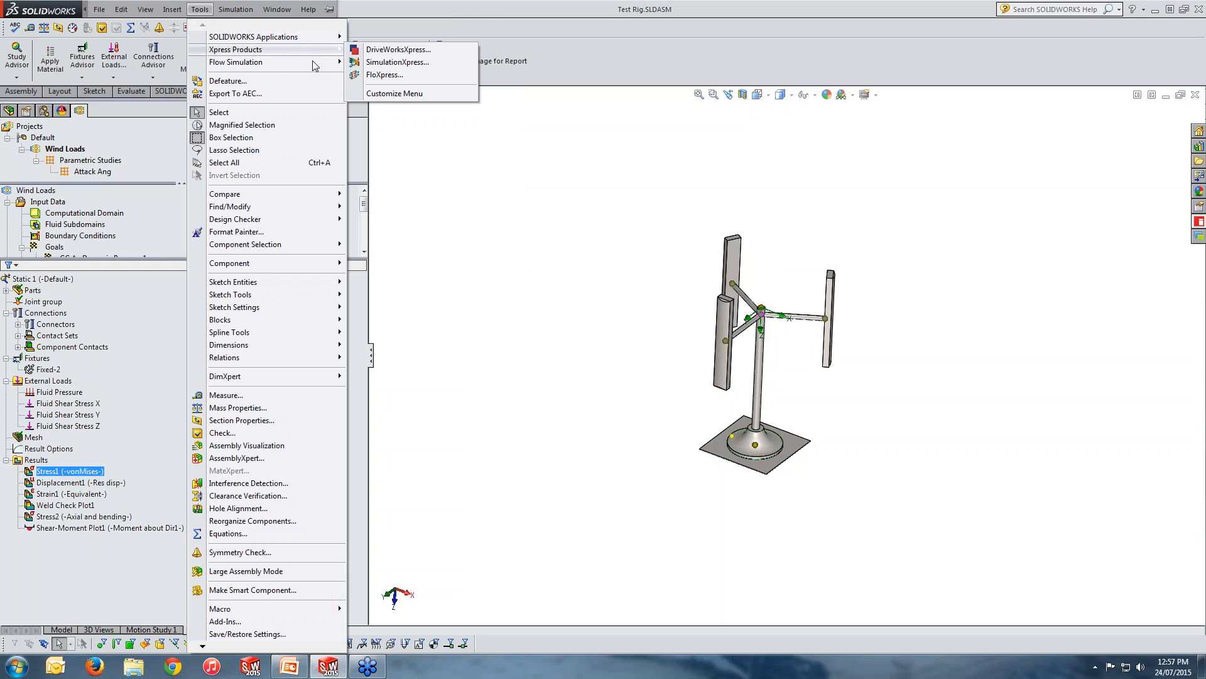
mouse_move(318, 70)
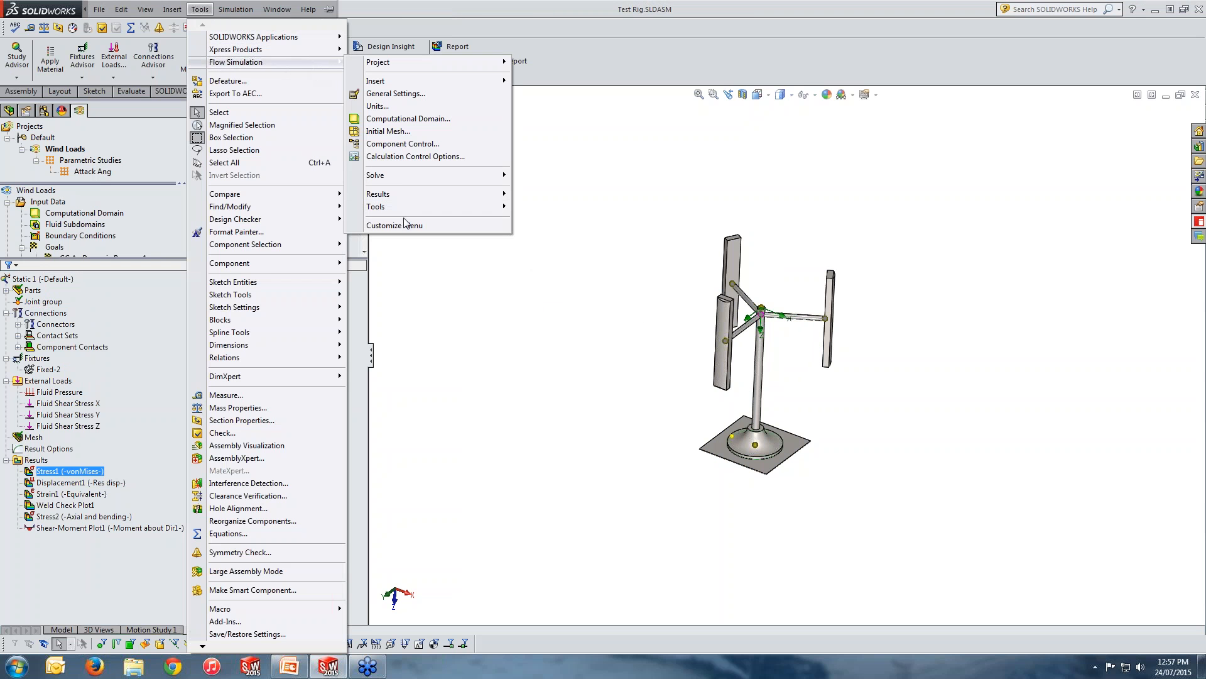
mouse_move(452, 207)
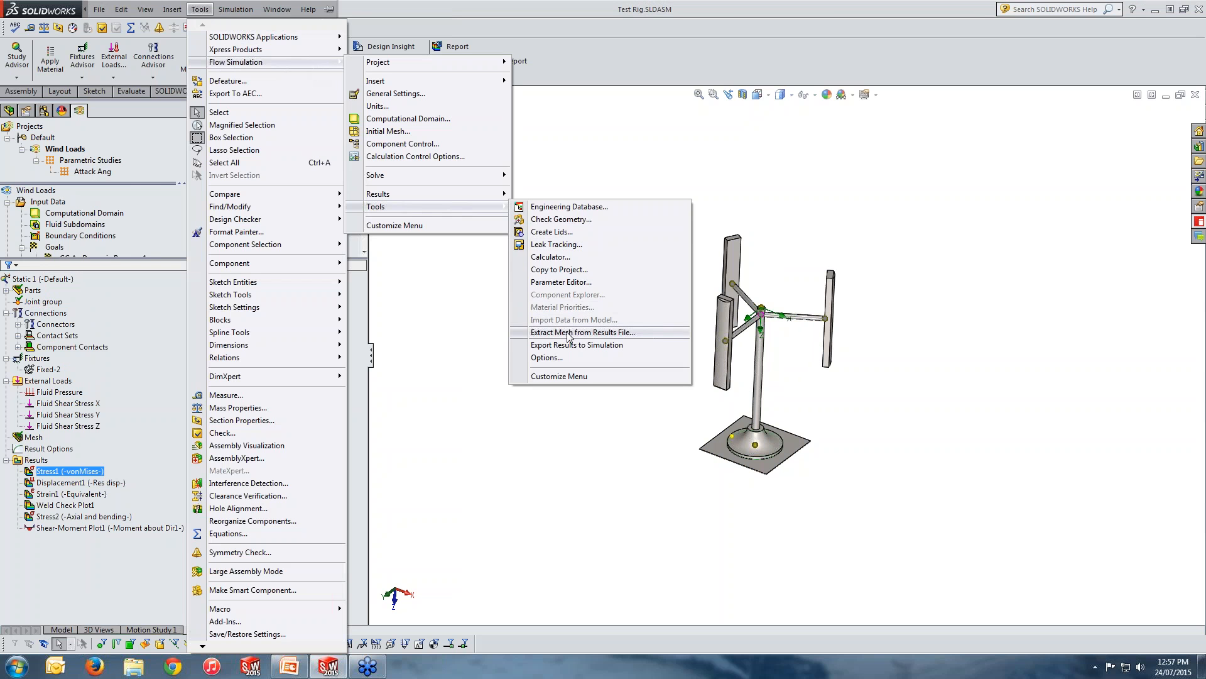
left_click(497, 331)
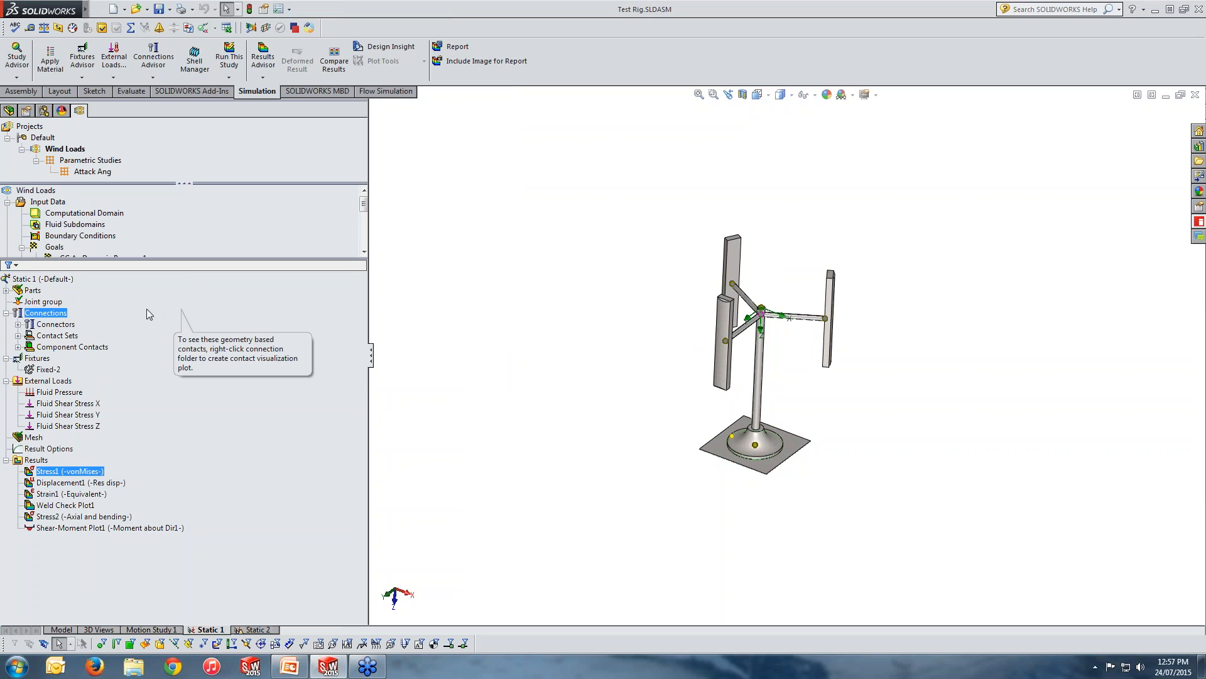
Set the Static 1 study's fluid pressure source to 1.fld under Analysis of Wind Loading on a Structure, and run the study.
right_click(53, 279)
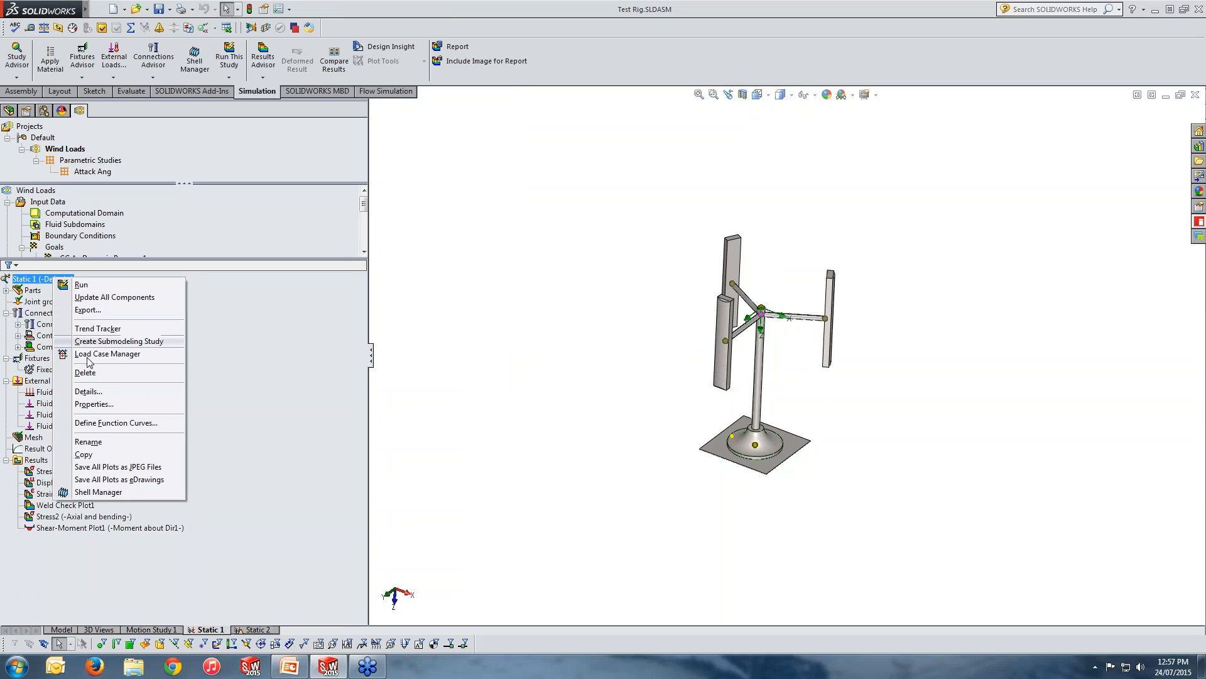
left_click(95, 404)
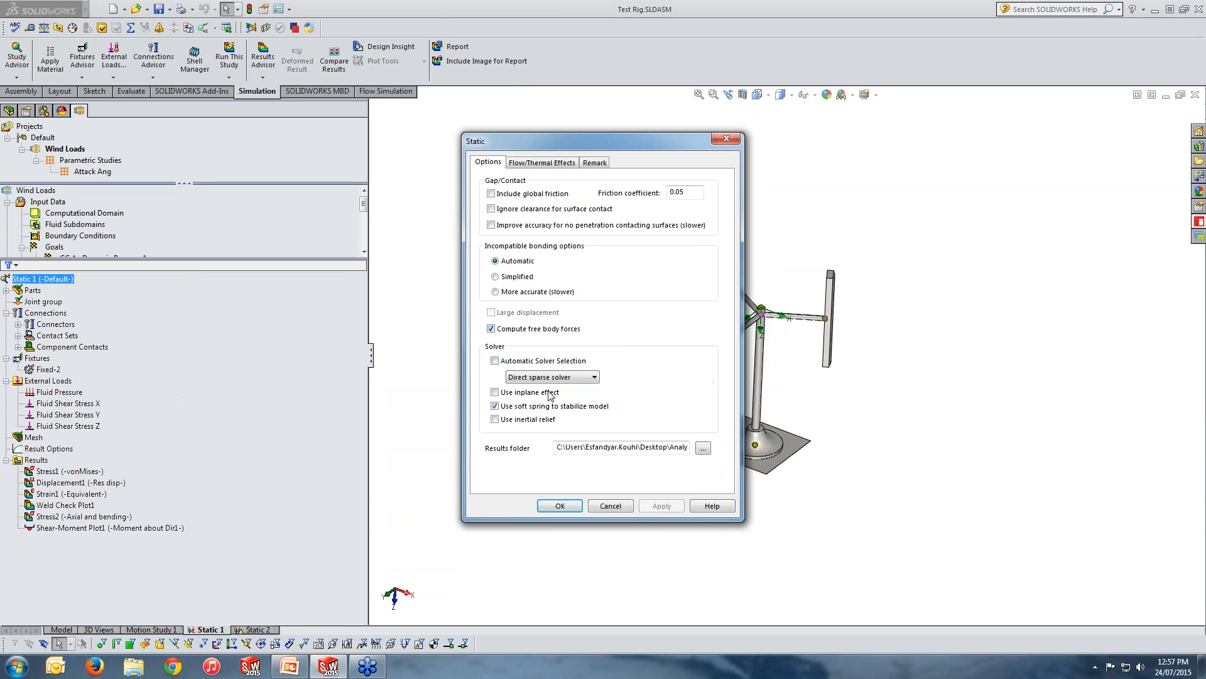
left_click(553, 163)
left_click(556, 506)
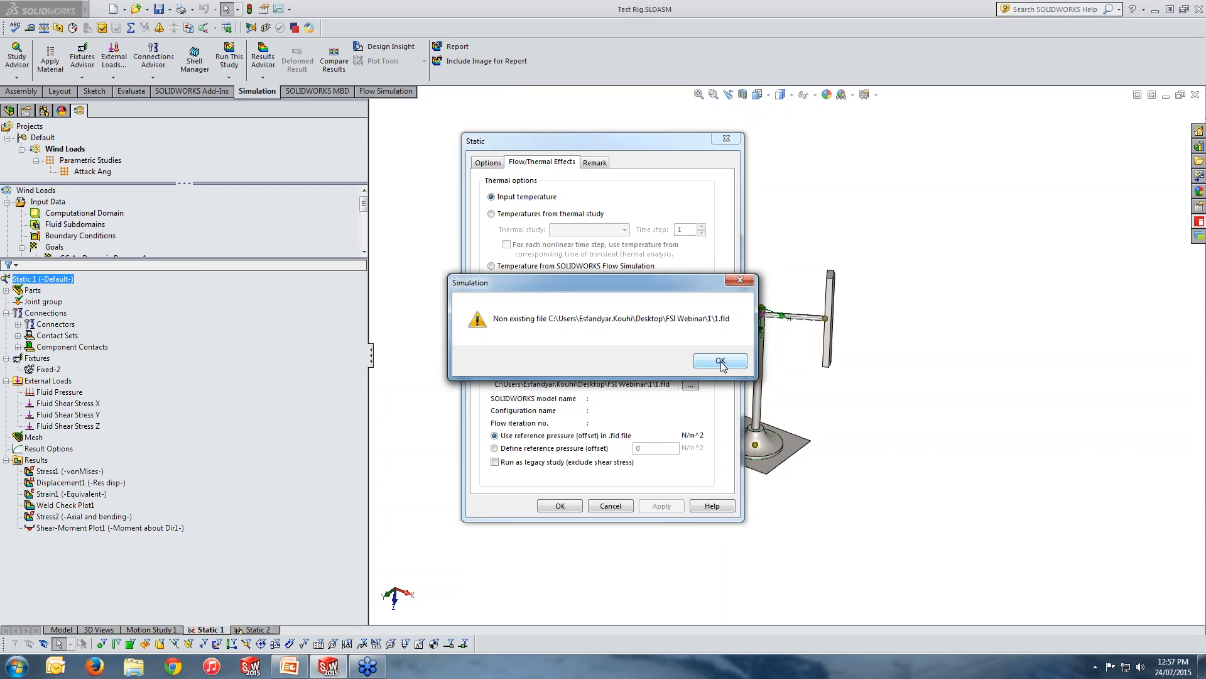
left_click(720, 361)
left_click(691, 384)
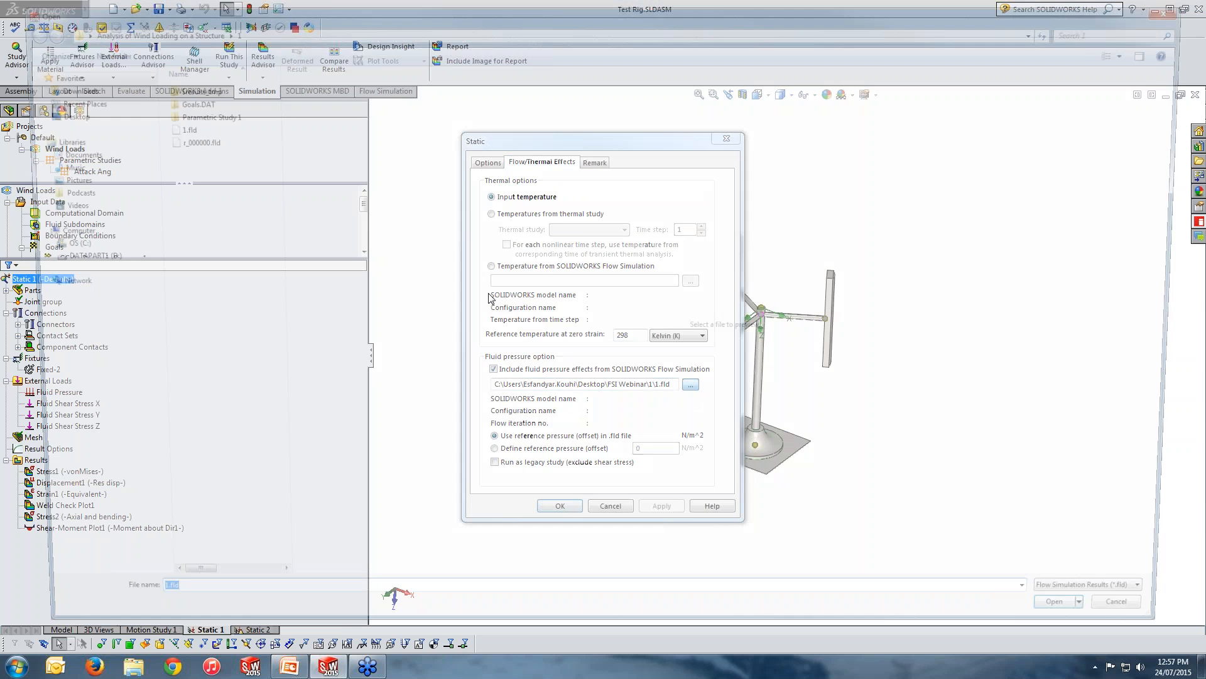
left_click(167, 126)
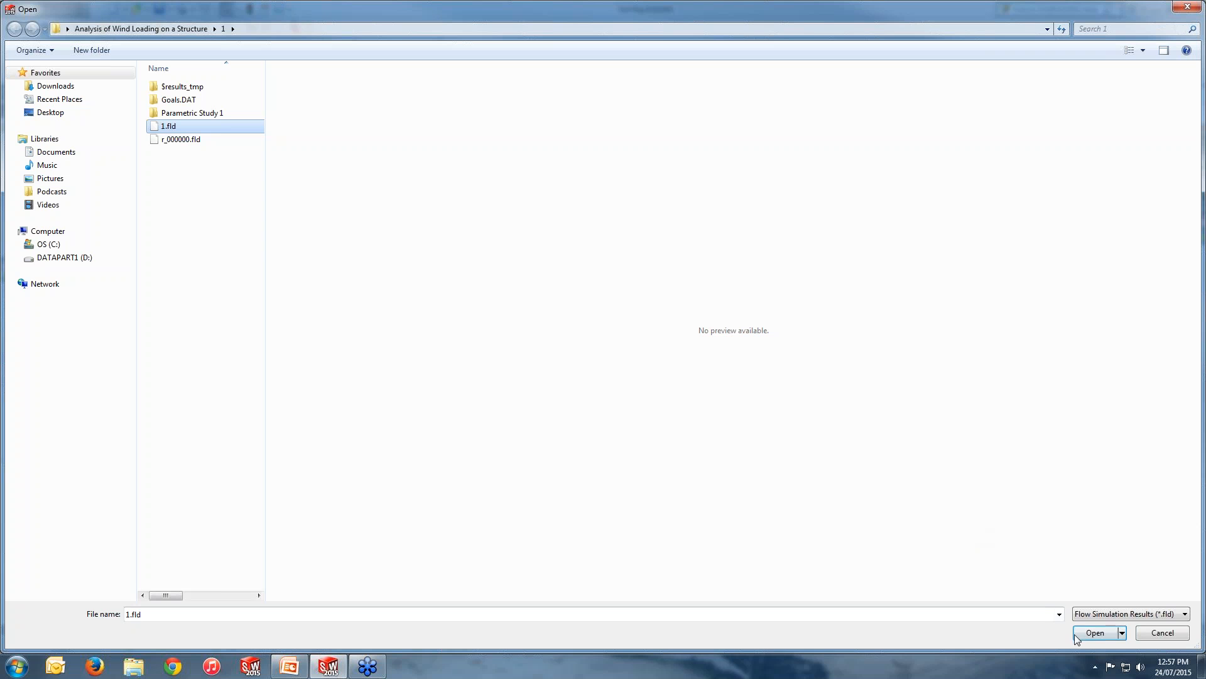
left_click(1095, 633)
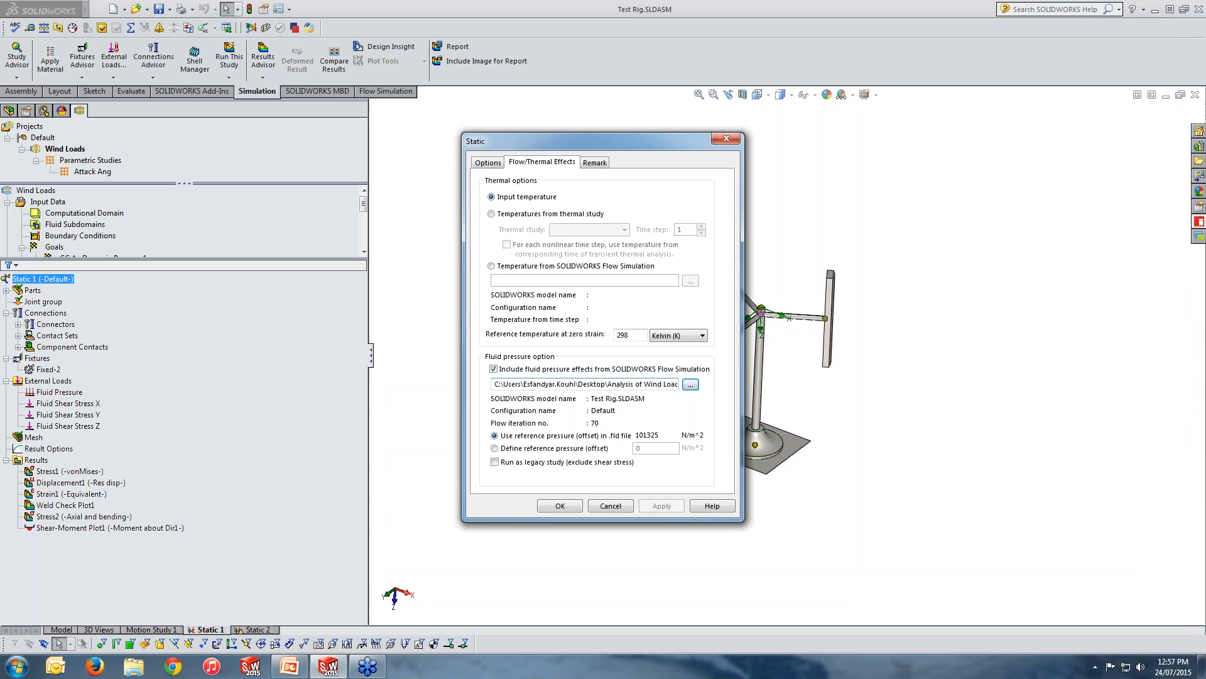
left_click(559, 506)
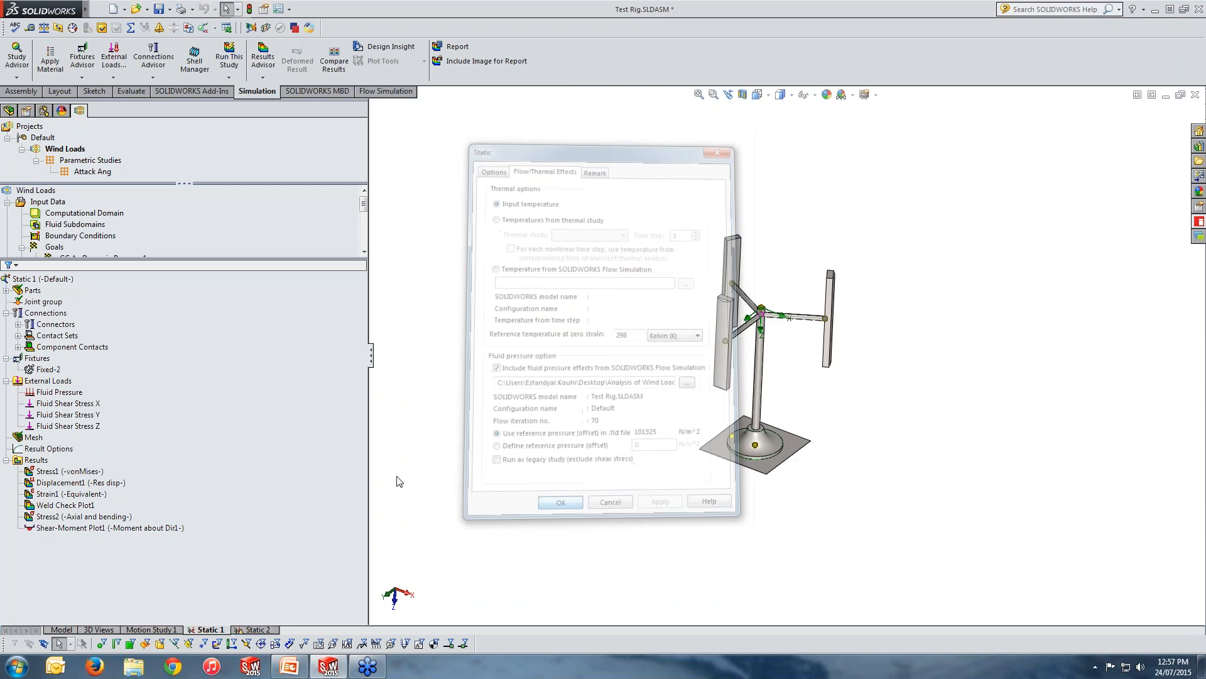
left_click(228, 61)
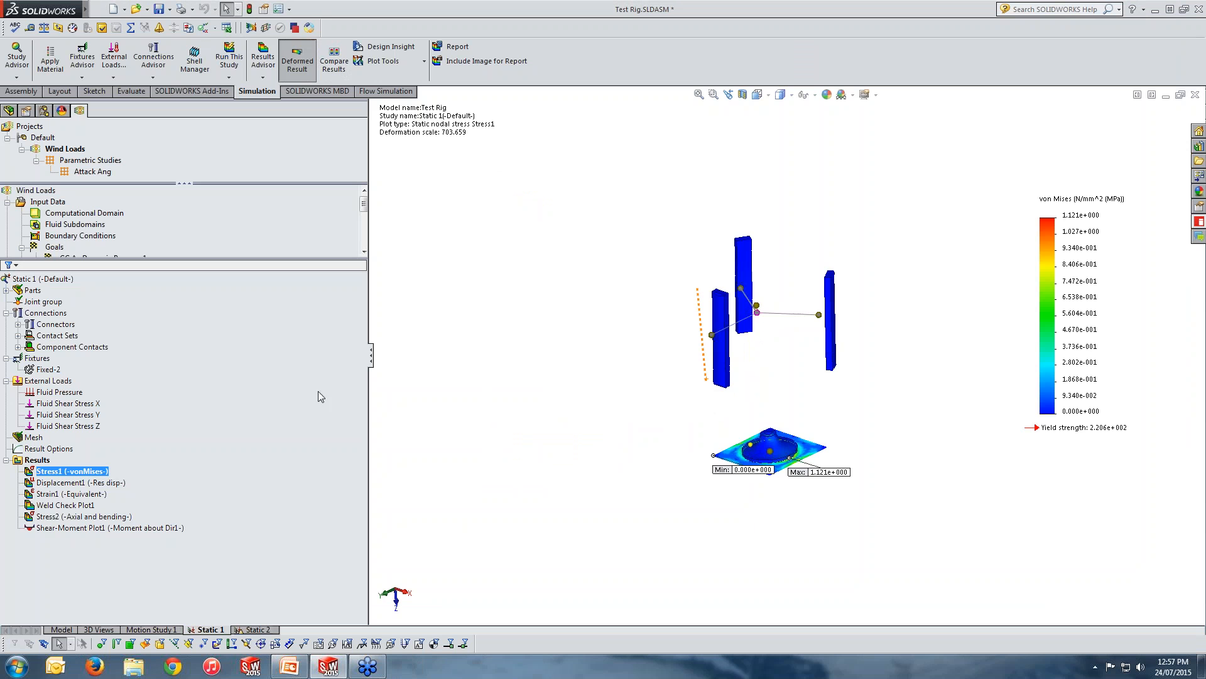
Show the Fluid Pressure load plot and inspect the pressure distribution on the rig's blades from several angles.
left_click(60, 392)
right_click(61, 399)
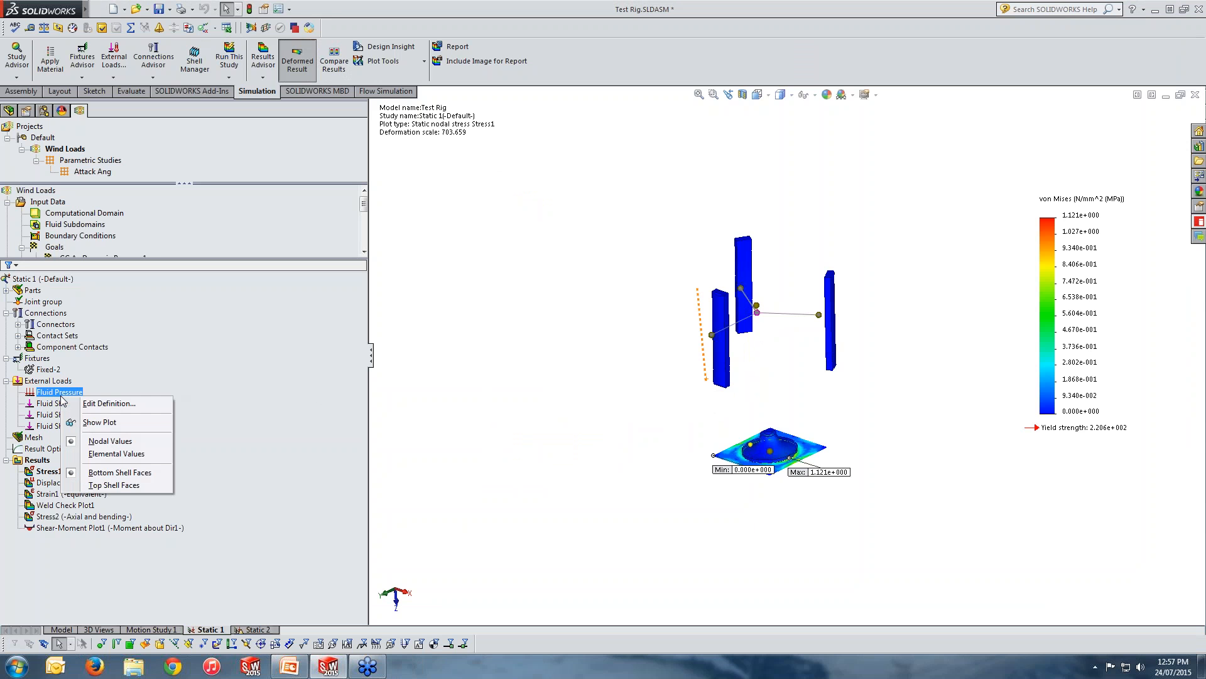
left_click(94, 420)
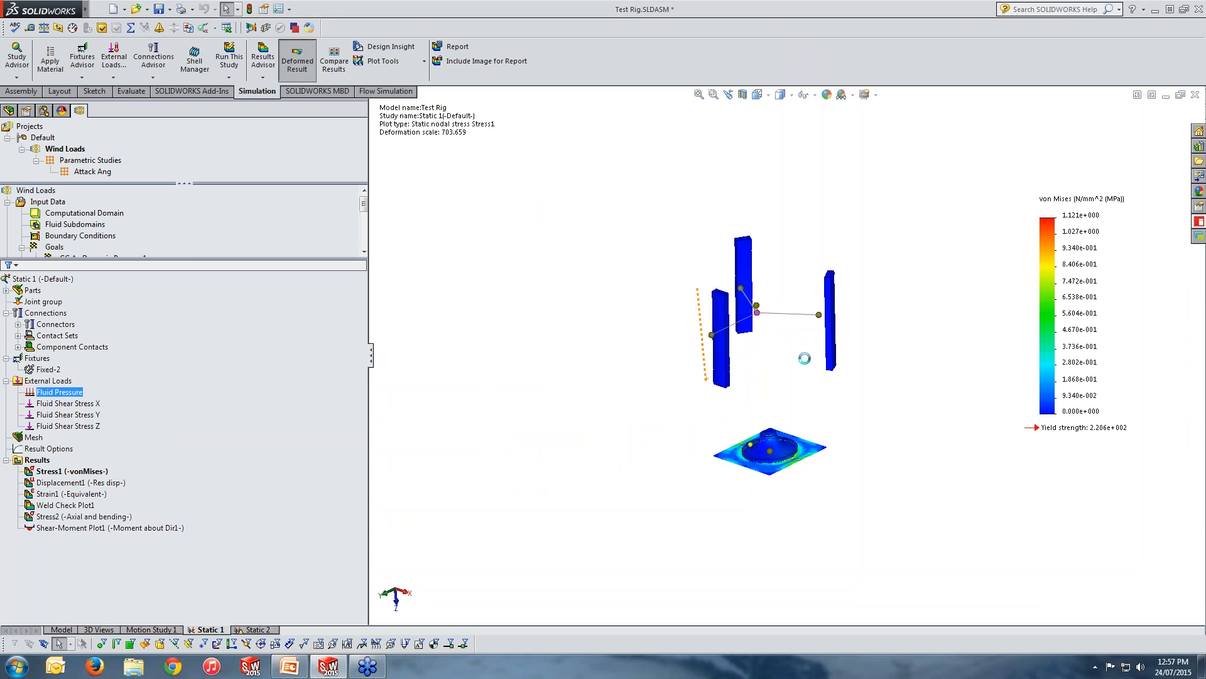
scroll(783, 369, "down", 5)
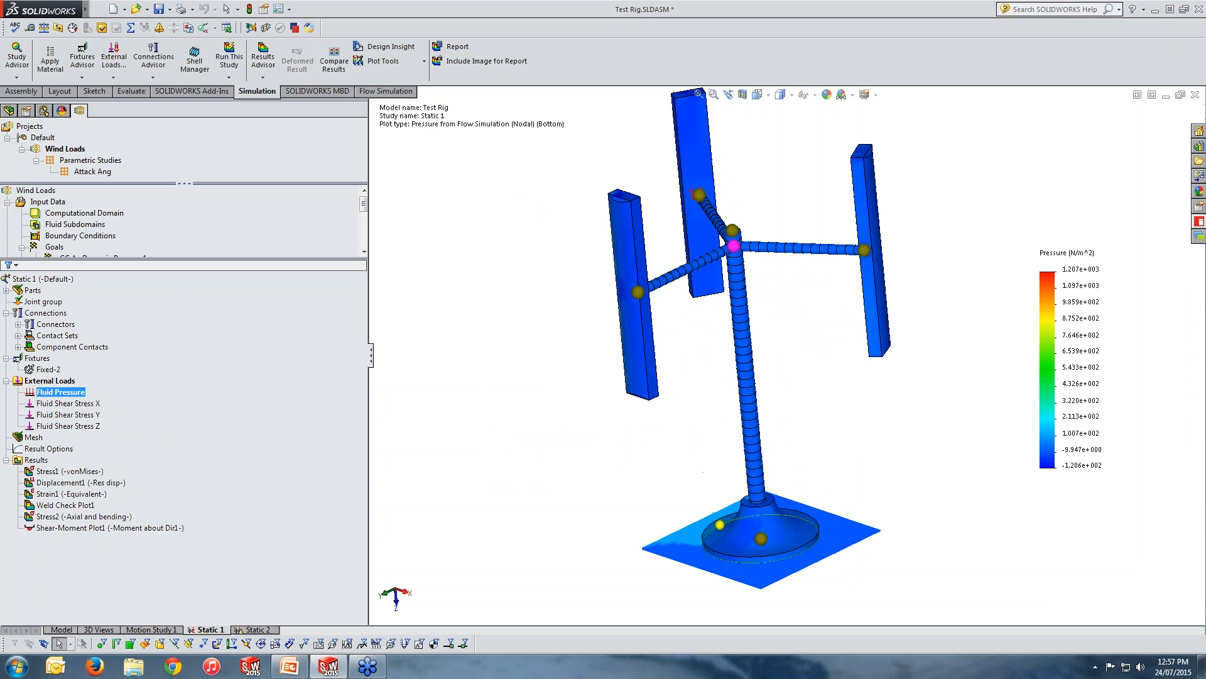
middle_click_drag(781, 399, 905, 402)
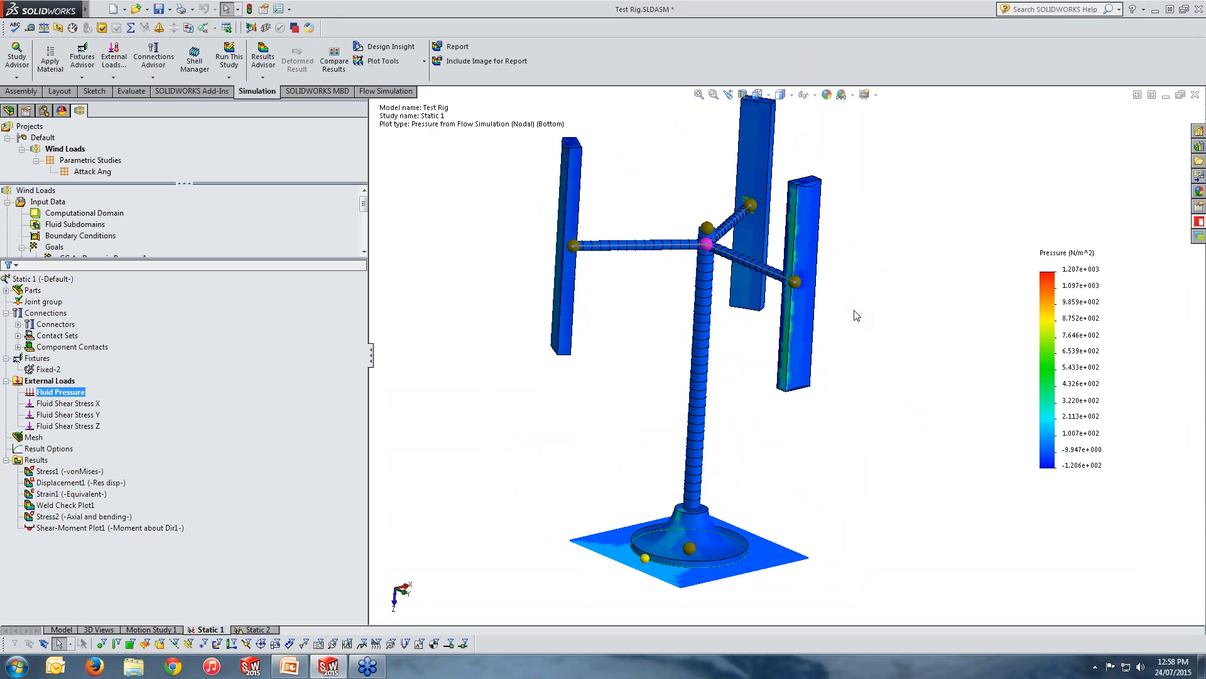
middle_click_drag(857, 315, 849, 364)
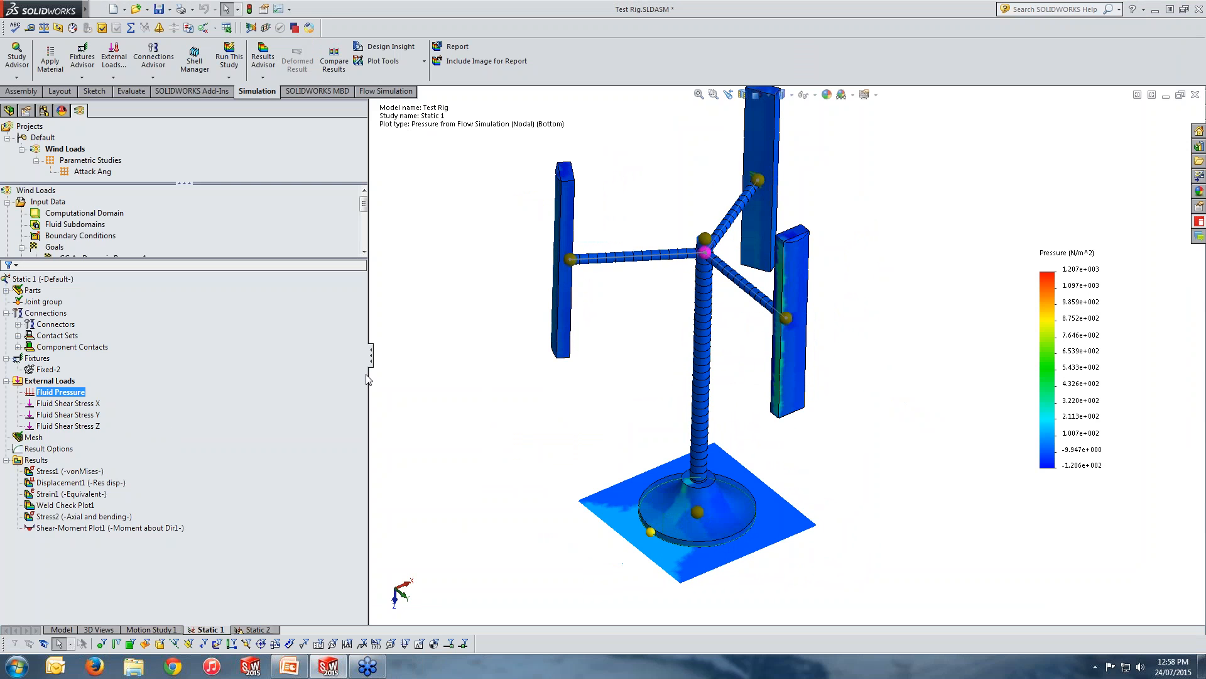
Show the Fluid Shear Stress X load plot, followed by the Fluid Shear Stress Y plot.
left_click(74, 404)
right_click(74, 404)
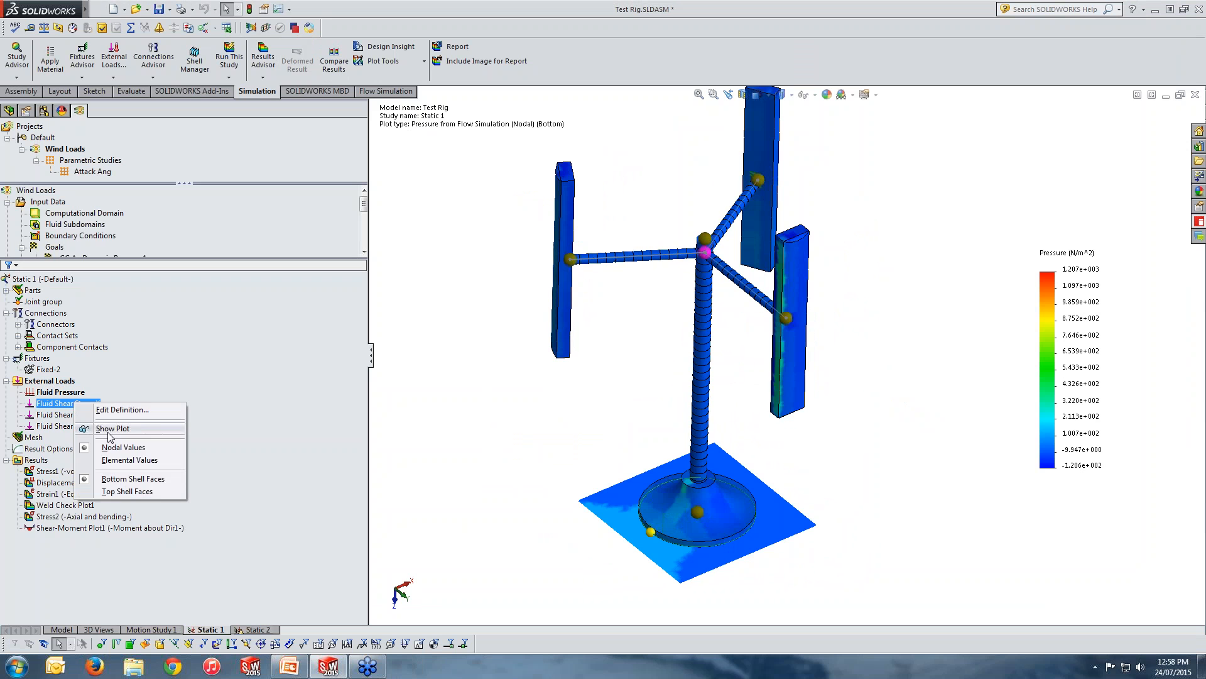
left_click(111, 432)
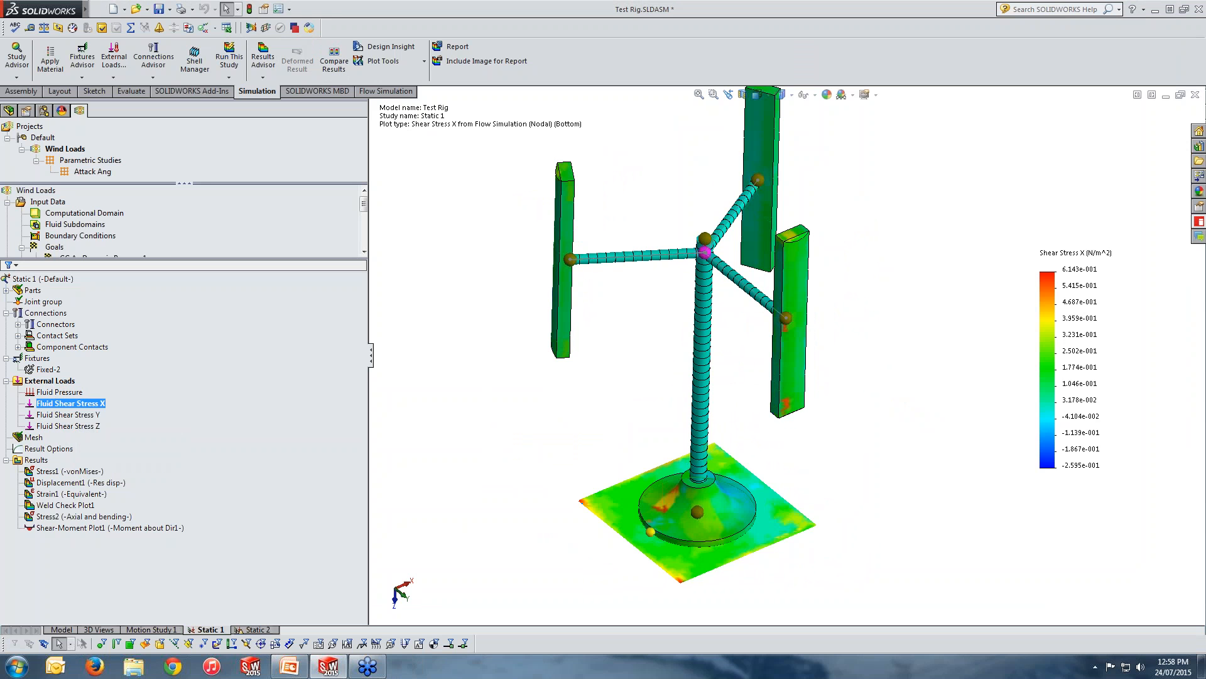
left_click(63, 414)
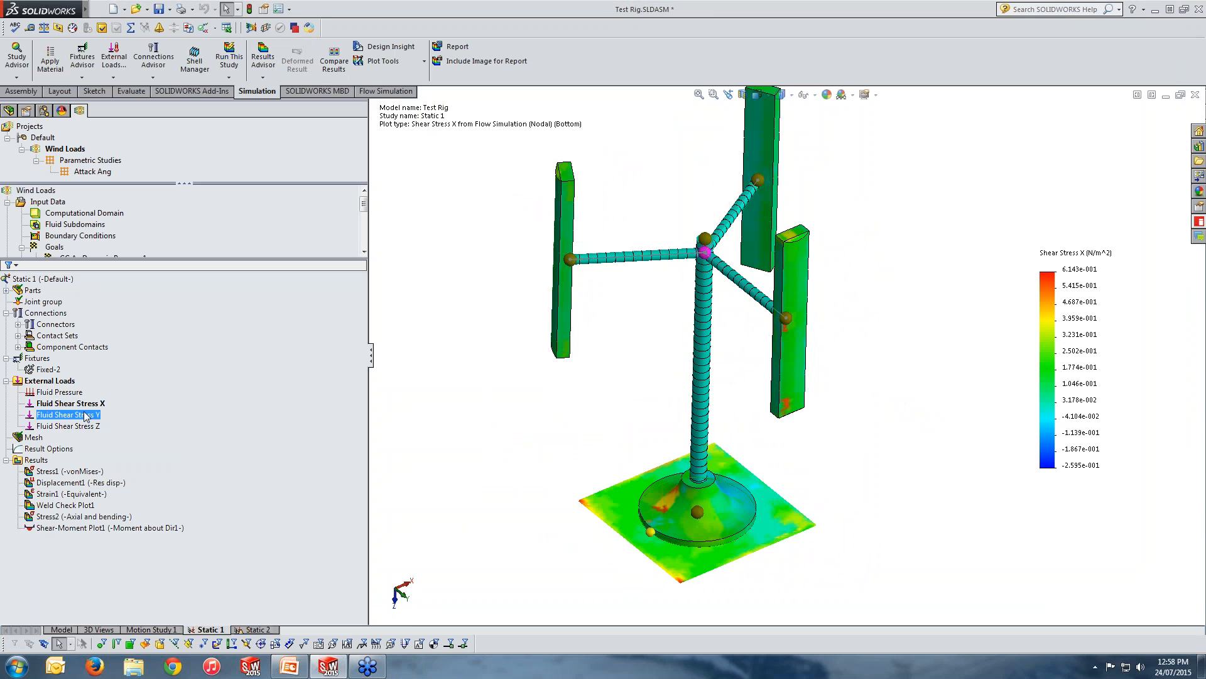
right_click(84, 415)
left_click(122, 439)
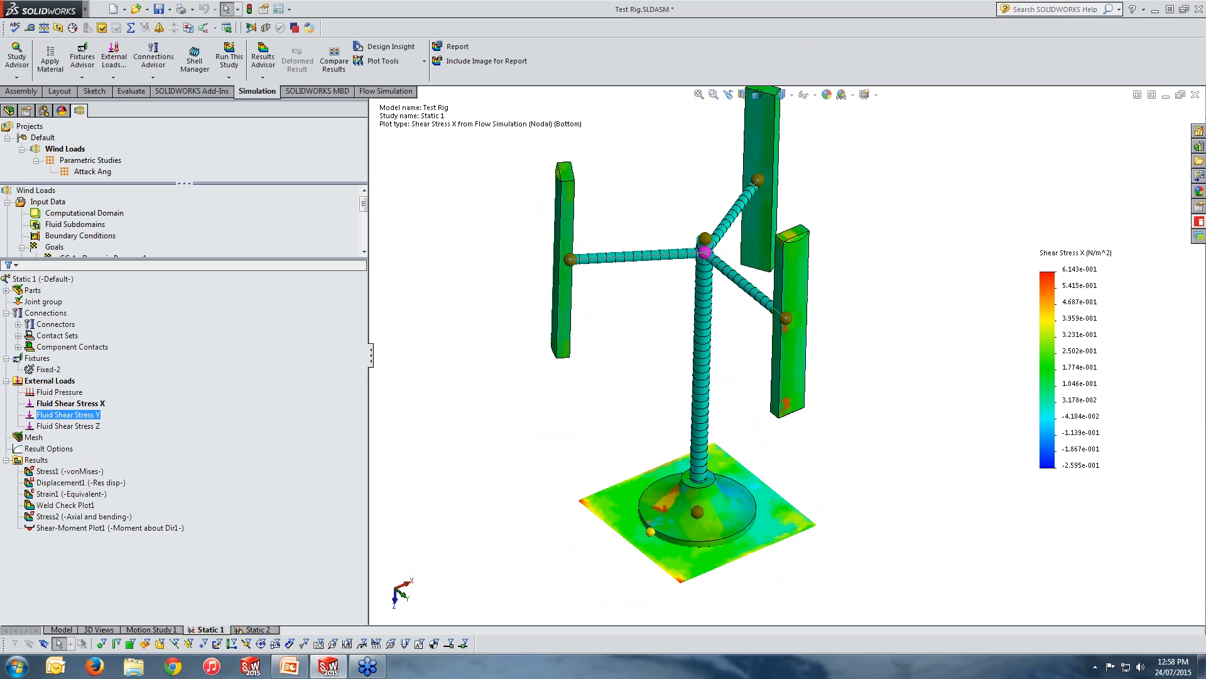
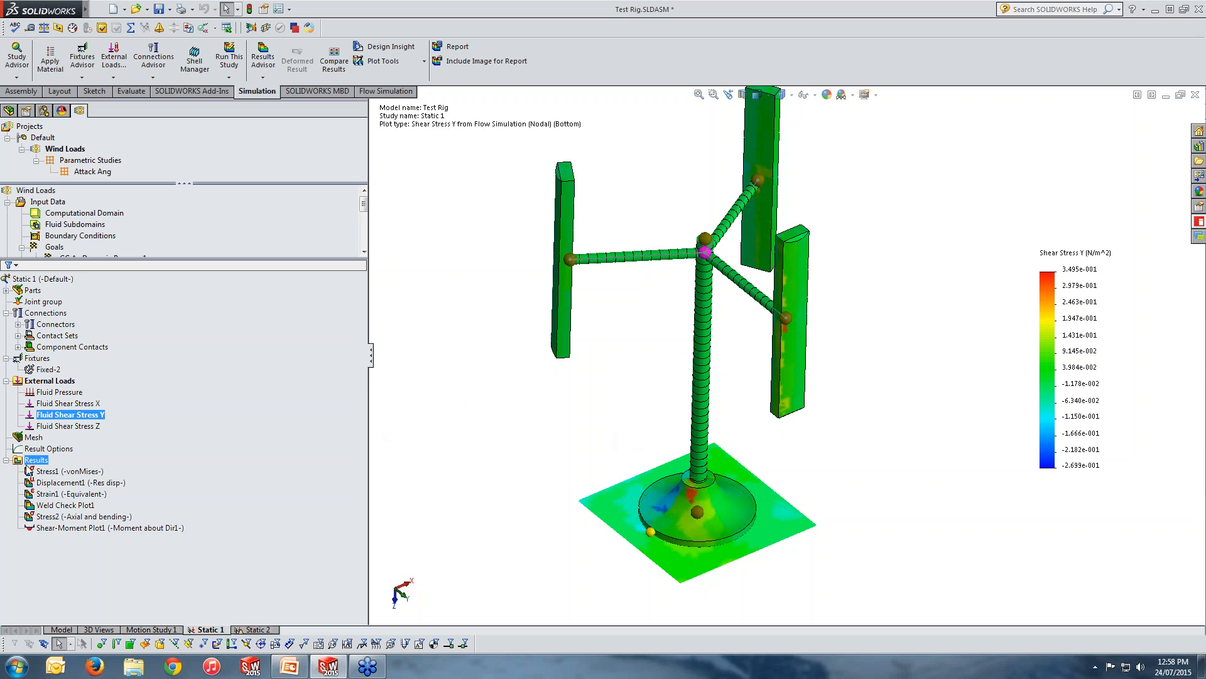
Show the von Mises stress plot of the Static 1 study and inspect the stresses around the stand's base plate from several angles.
double_click(85, 471)
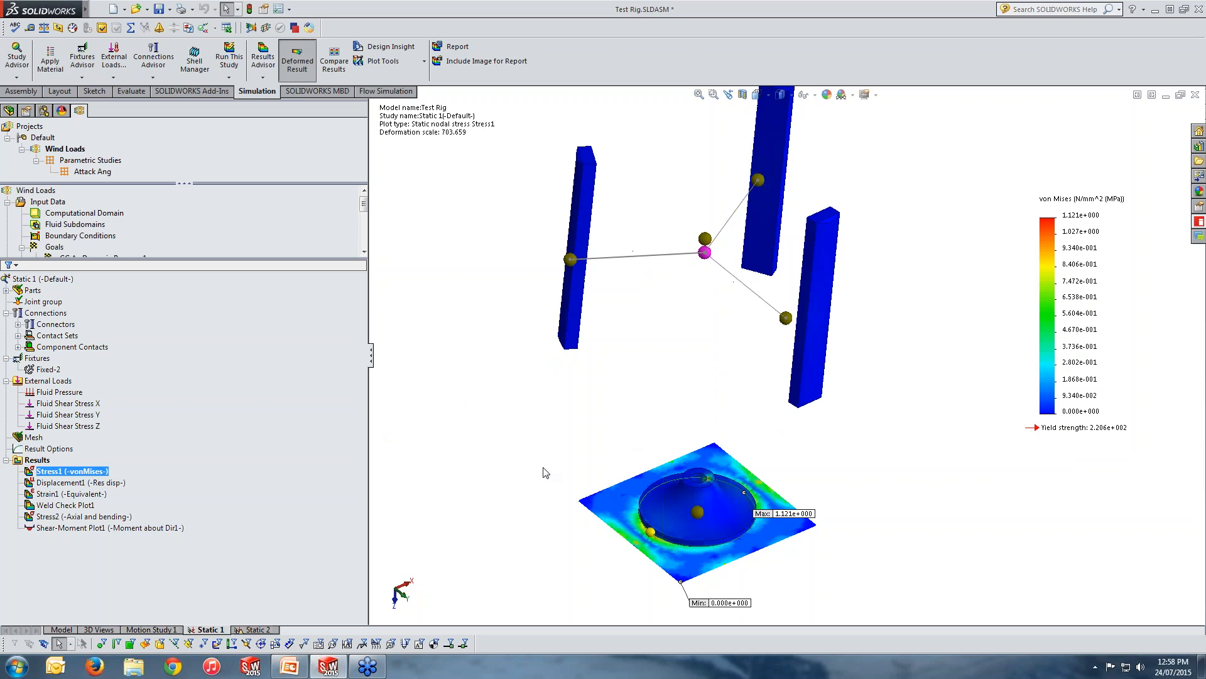
middle_click_drag(546, 472, 605, 402)
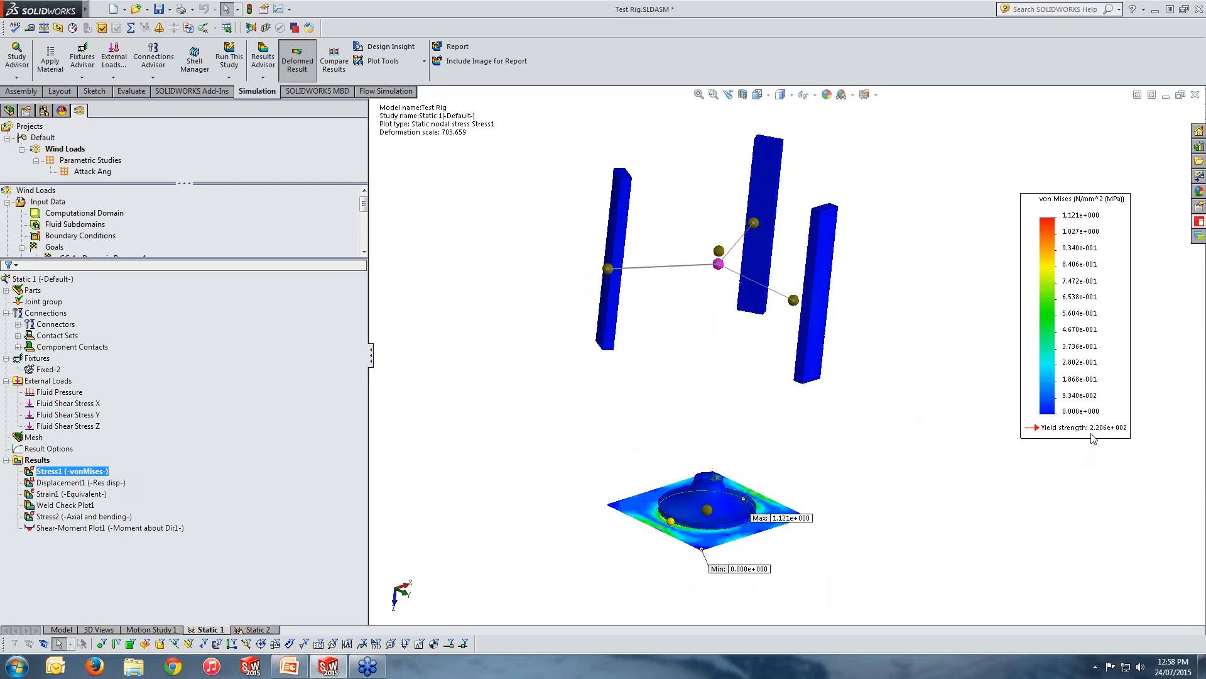
scroll(676, 506, "down", 10)
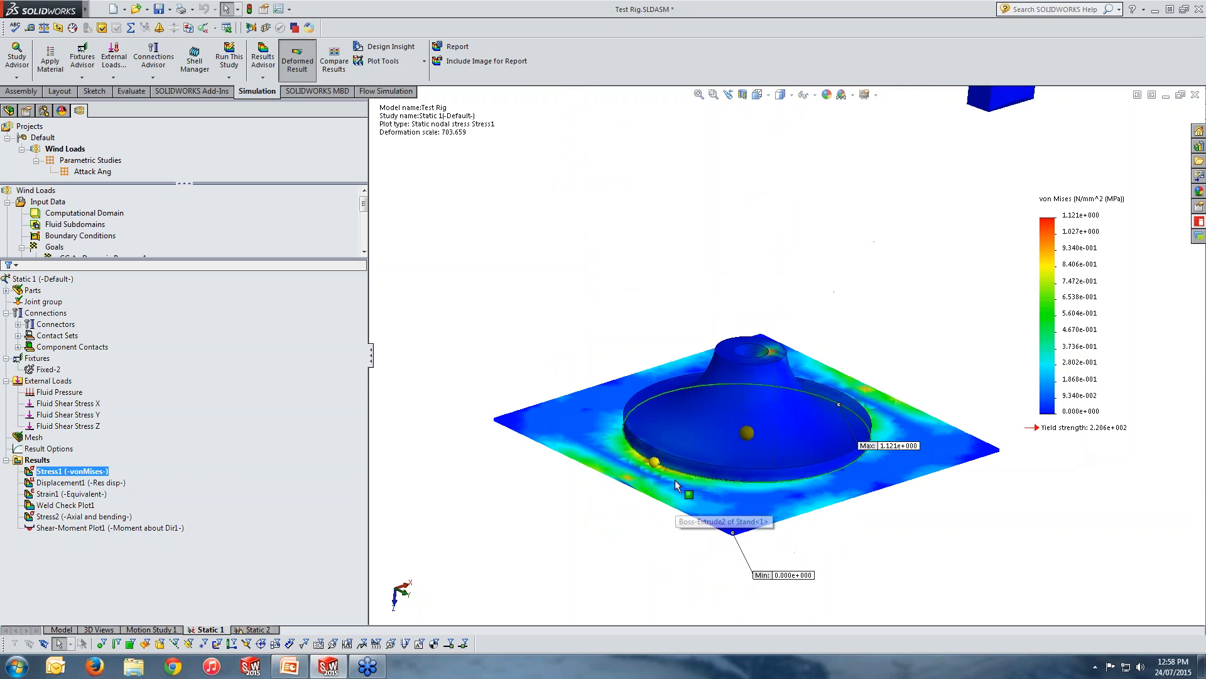
middle_click_drag(873, 407, 930, 384)
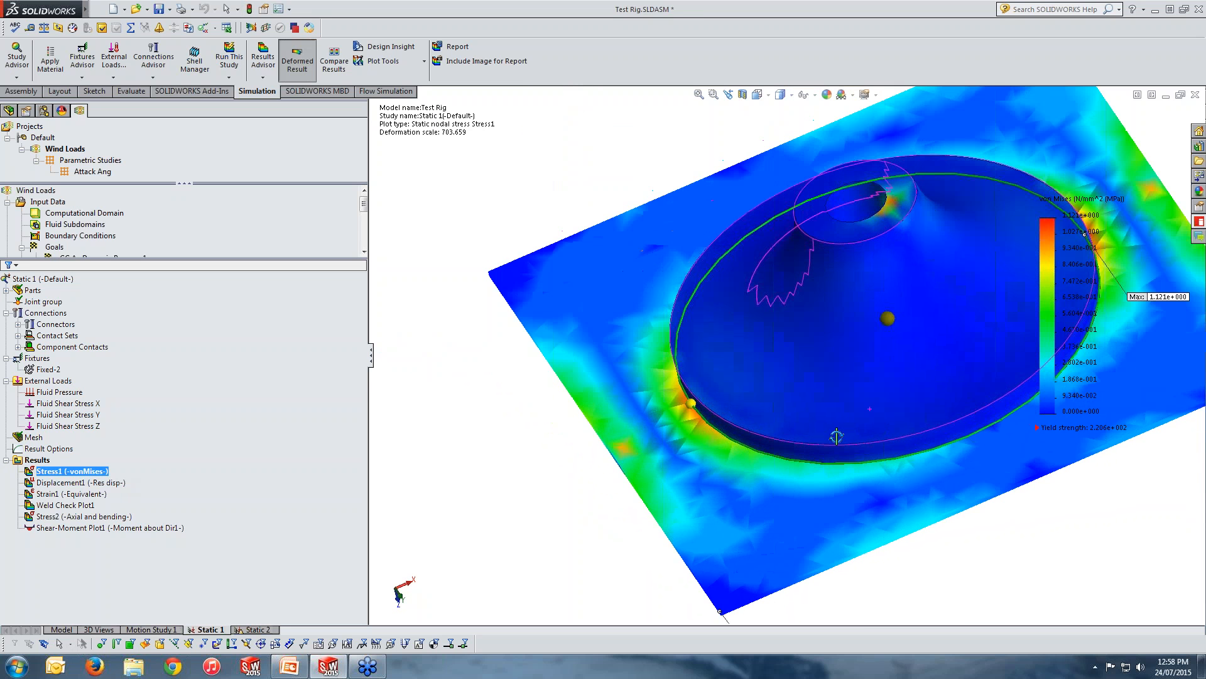
scroll(906, 232, "up", 6)
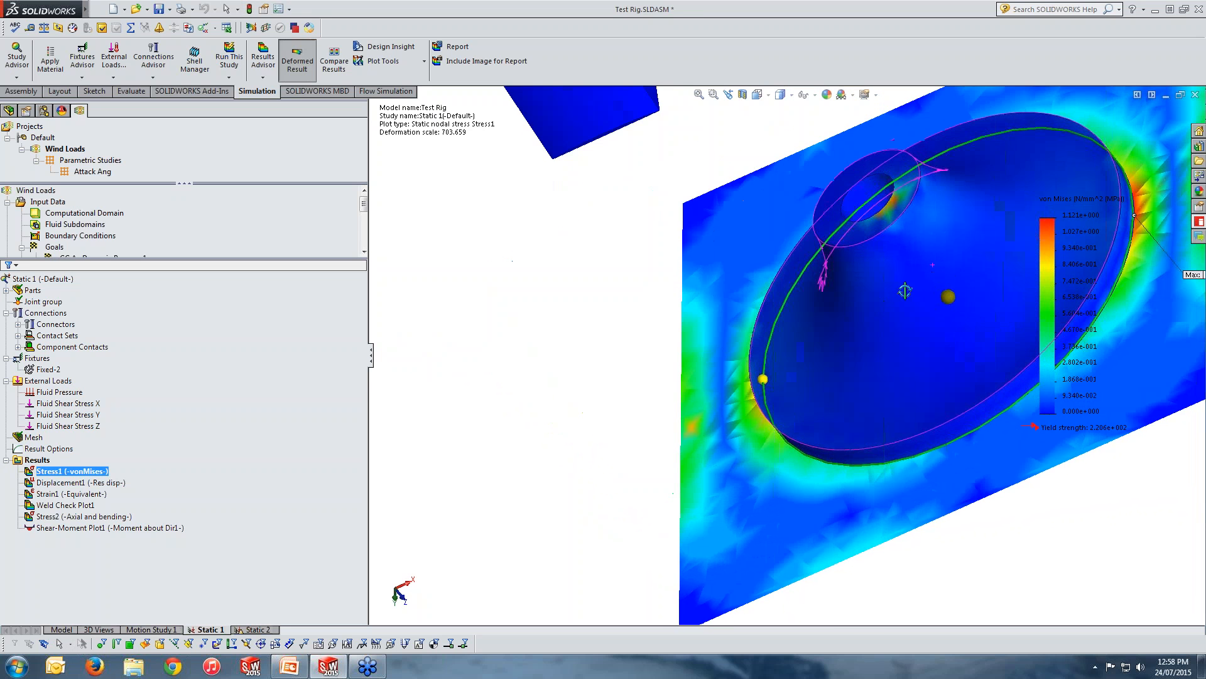
scroll(933, 316, "up", 3)
middle_click_drag(877, 327, 896, 294)
scroll(897, 293, "up", 2)
scroll(873, 253, "up", 1)
scroll(874, 253, "down", 2)
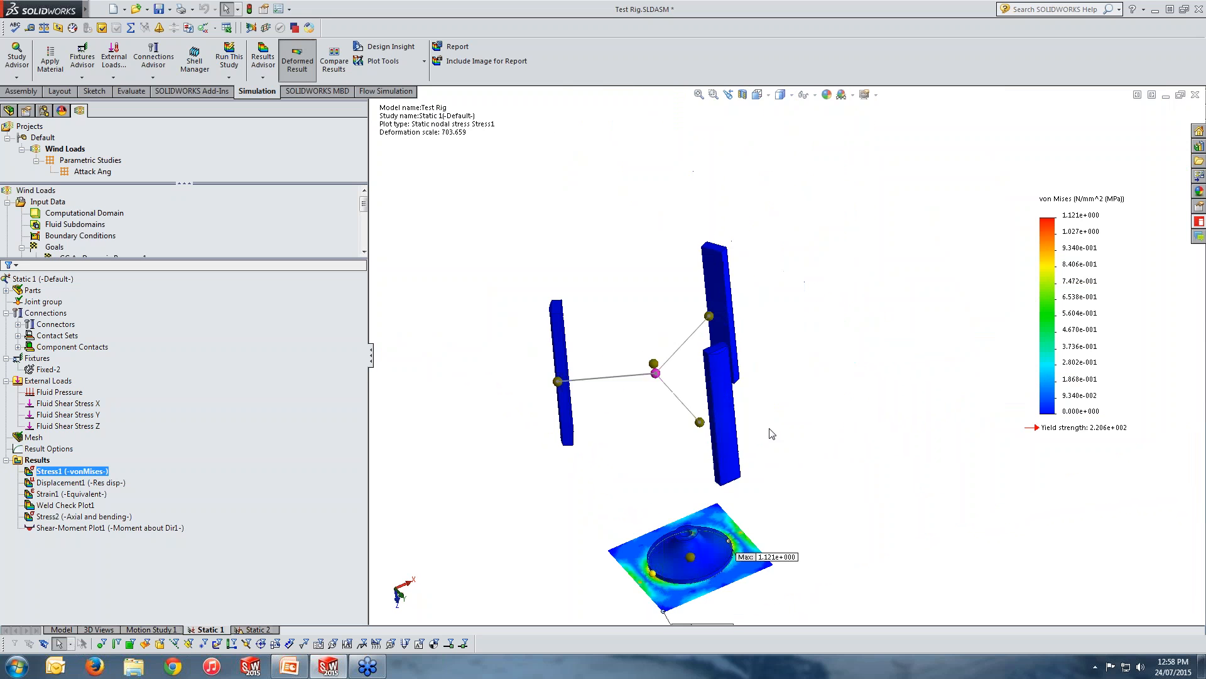
mouse_move(769, 430)
middle_mouse_down()
mouse_move(777, 393)
mouse_move(776, 408)
middle_mouse_up()
scroll(704, 591, "down", 1)
scroll(716, 556, "up", 2)
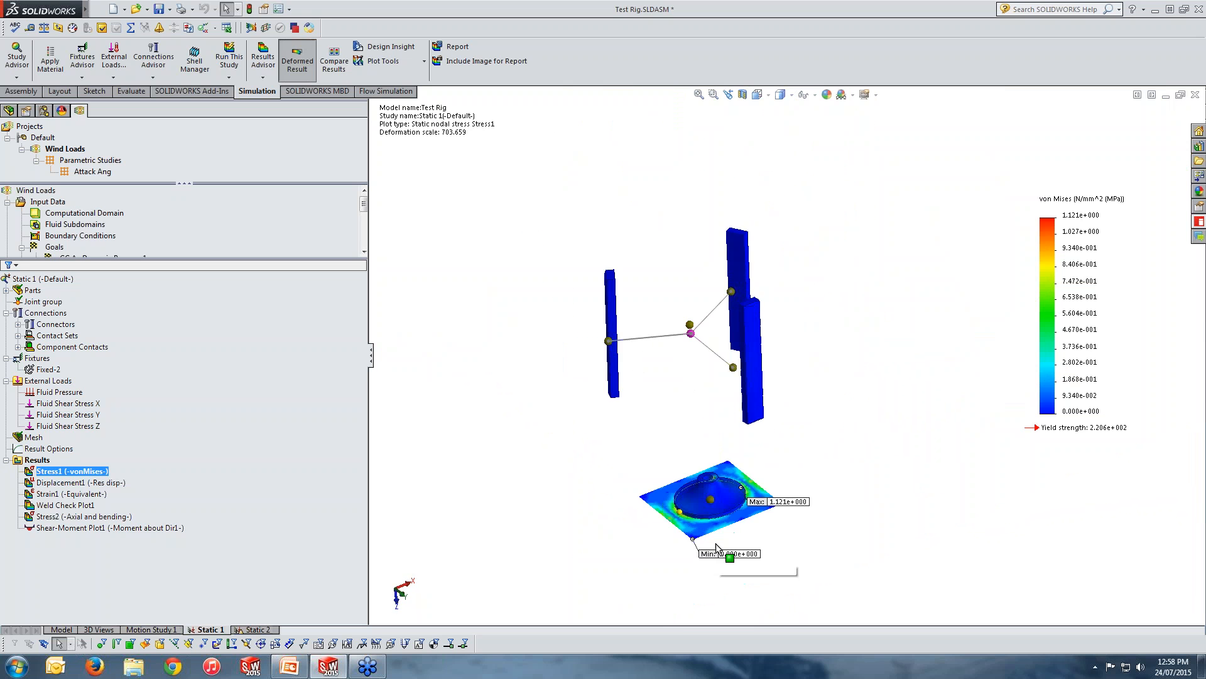
scroll(715, 553, "down", 1)
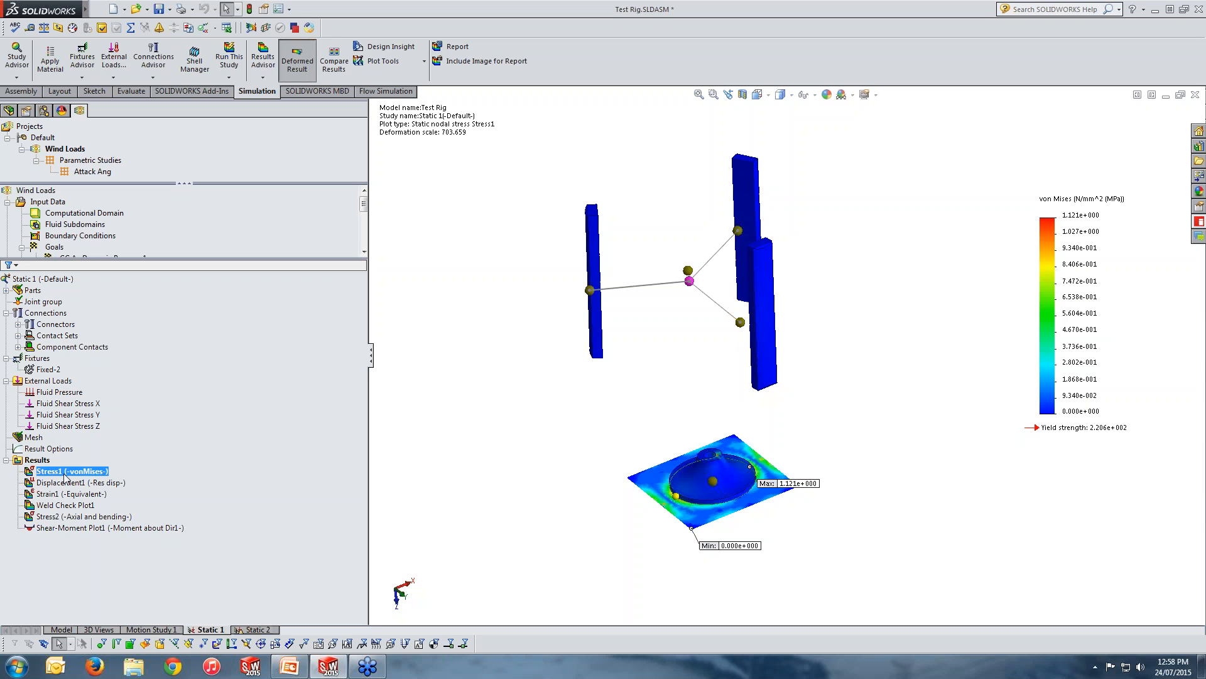
double_click(64, 474)
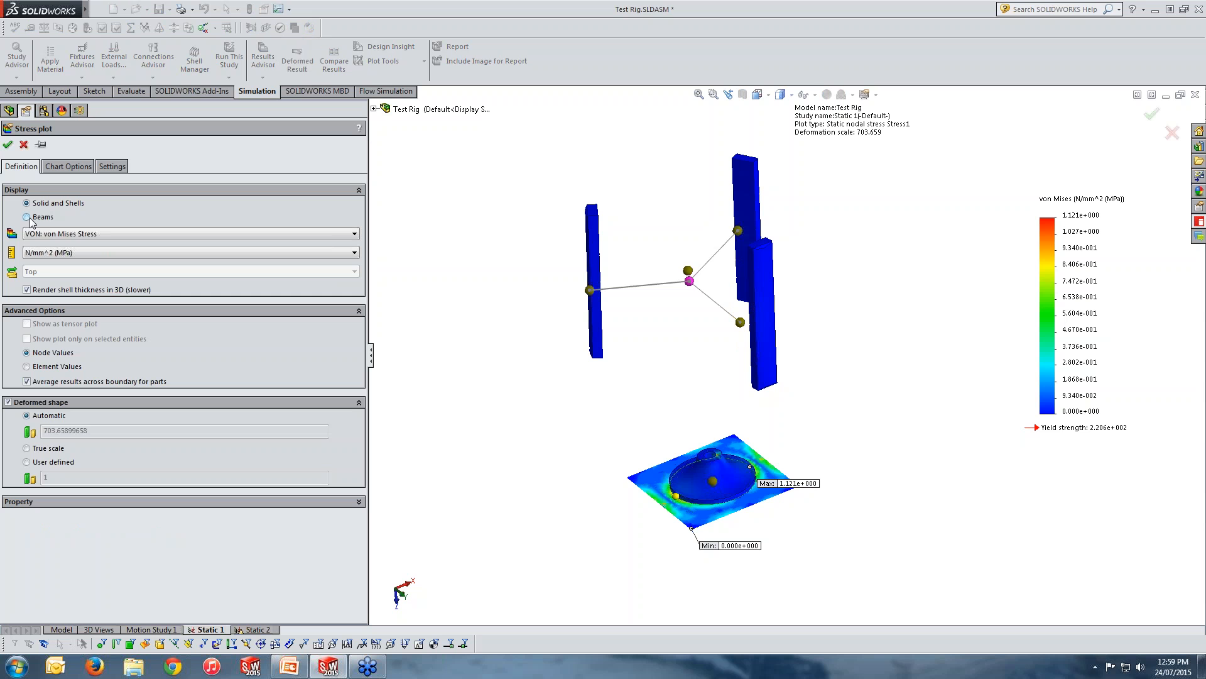
left_click(27, 218)
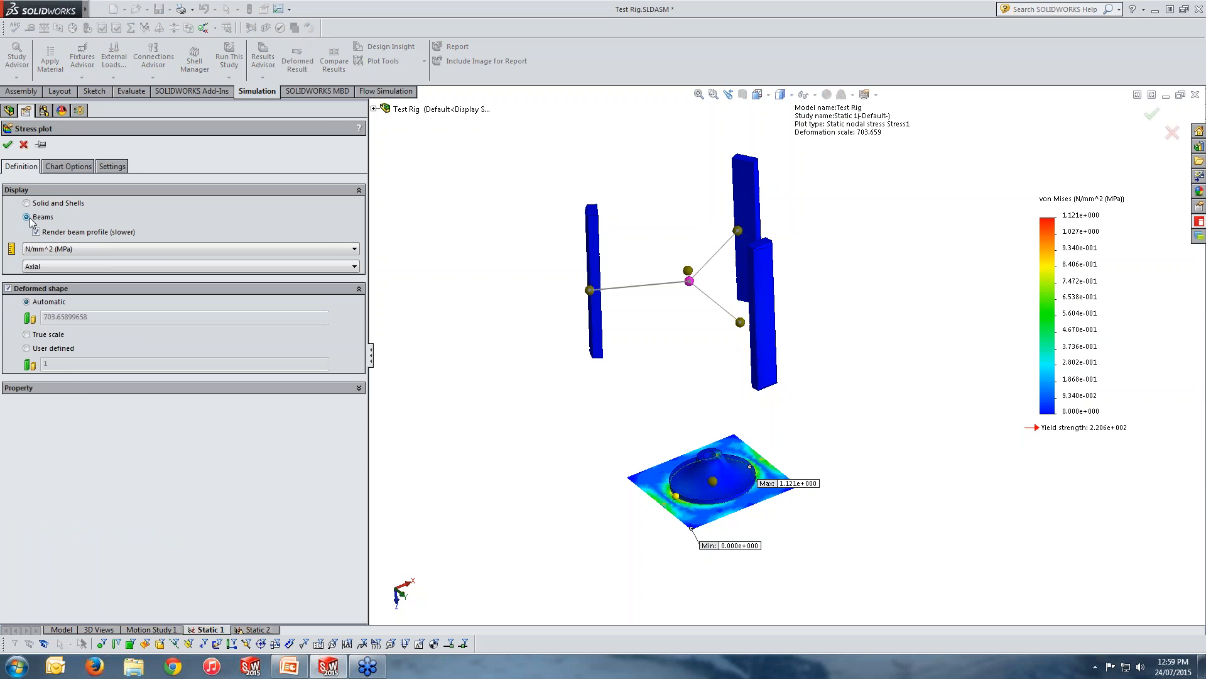
left_click(23, 144)
Show the Stress2 beam stress plot and change its stress component to Shear in DIR 2.
left_click(71, 517)
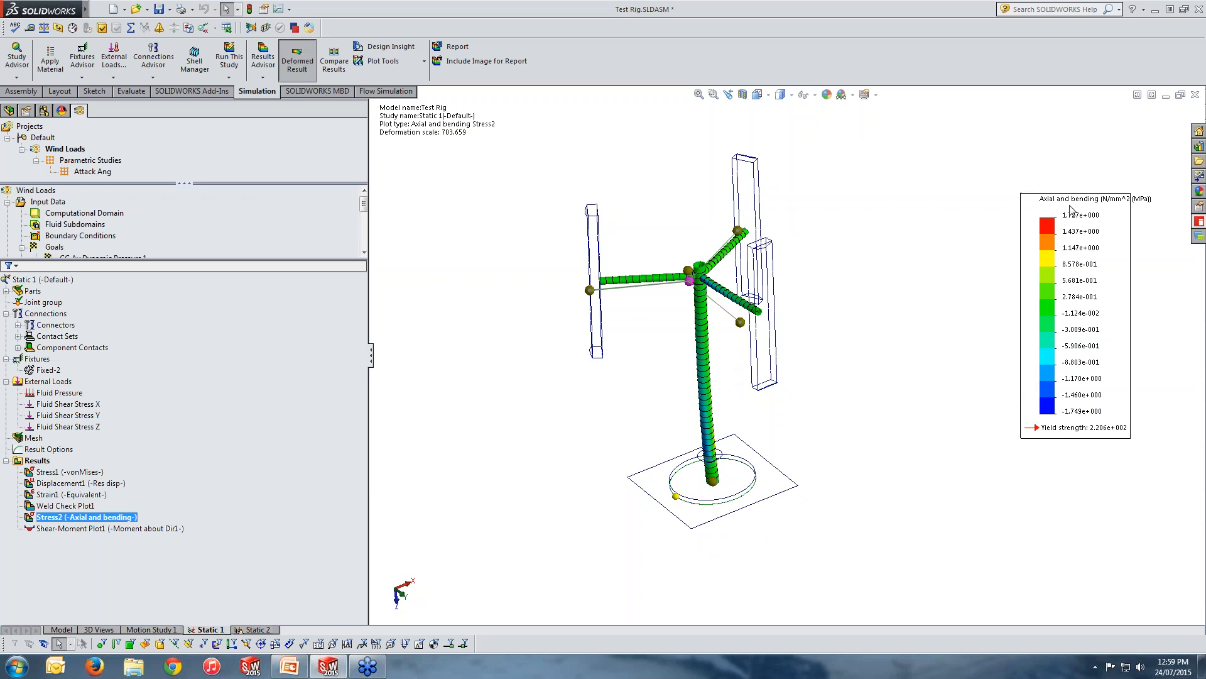
right_click(130, 515)
left_click(167, 342)
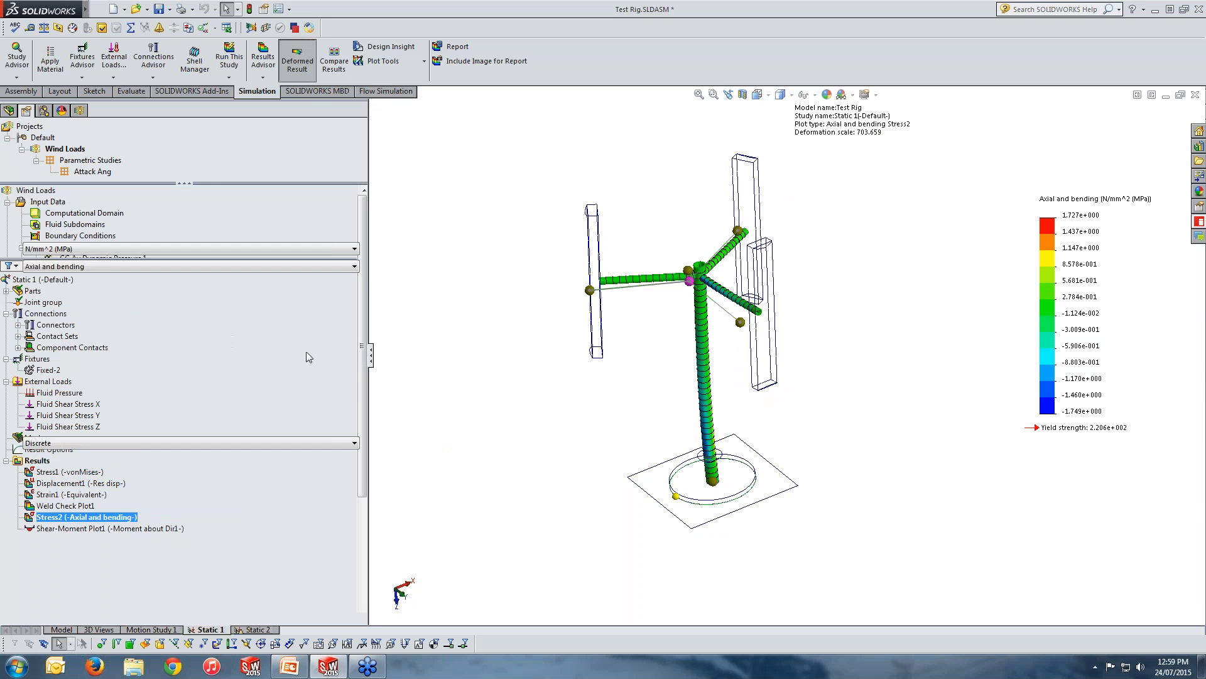
left_click(52, 266)
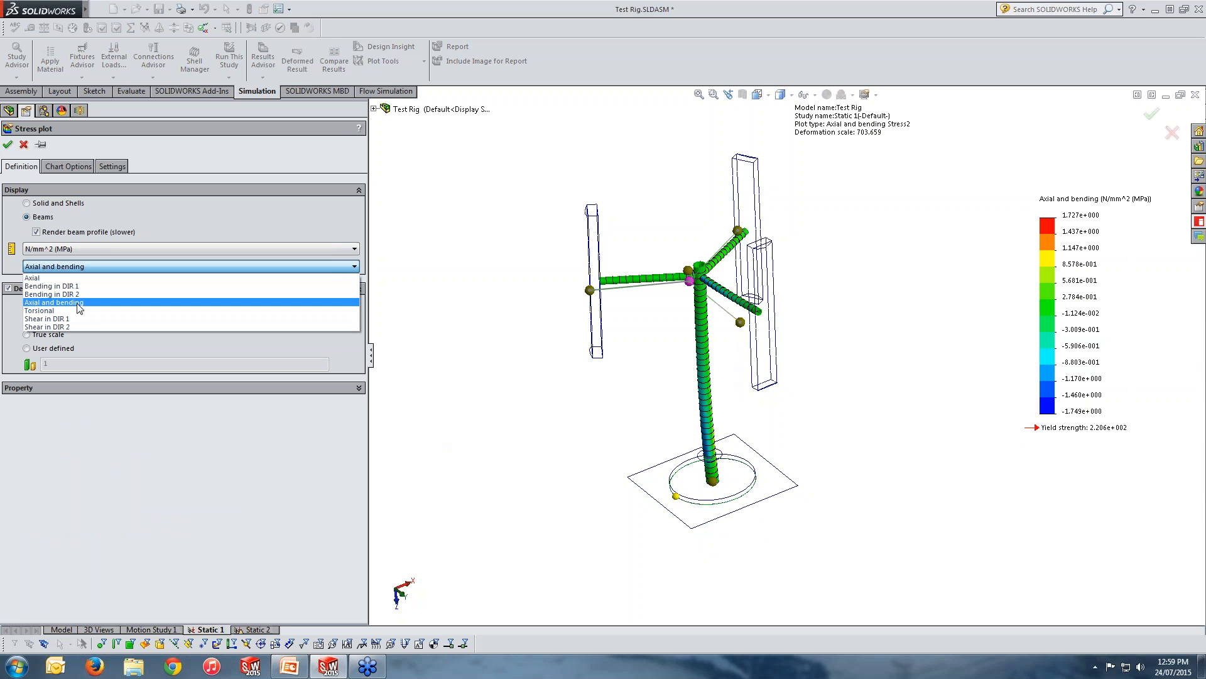
left_click(76, 327)
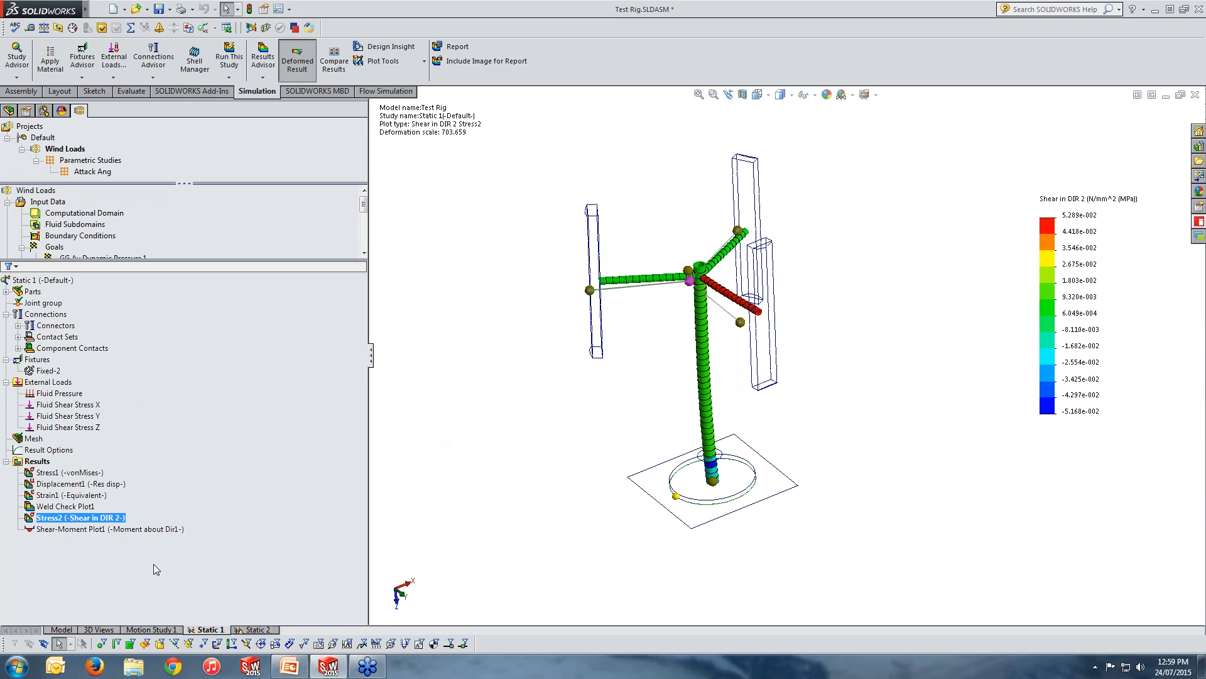
Show the von Mises stress plot again, followed by the resultant displacement plot.
left_click(60, 472)
double_click(60, 475)
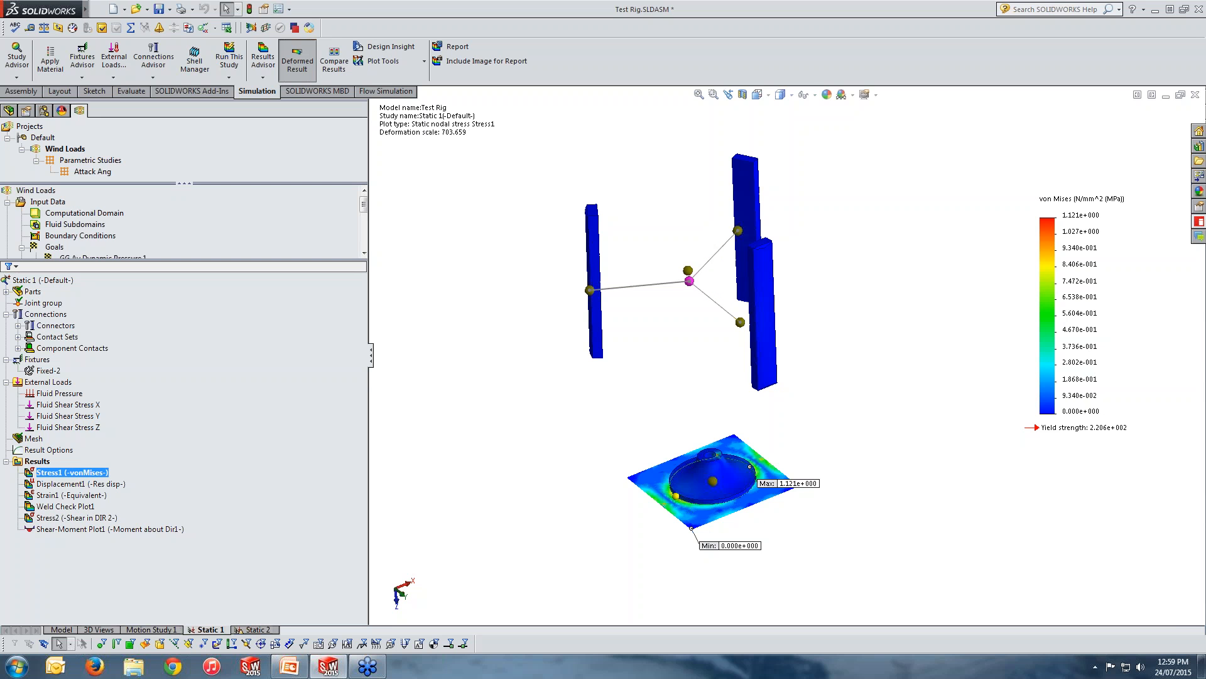
double_click(71, 483)
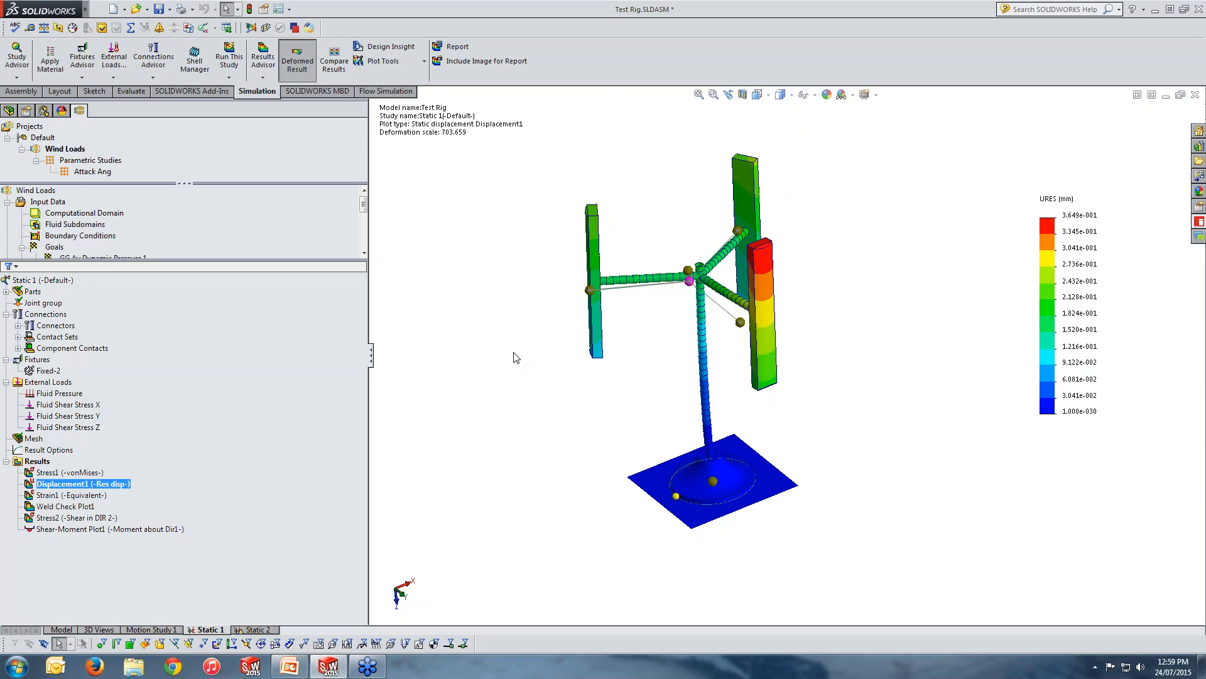
Animate the resultant displacement plot and inspect the rig's deformed shape from above and from several other angles.
right_click(111, 483)
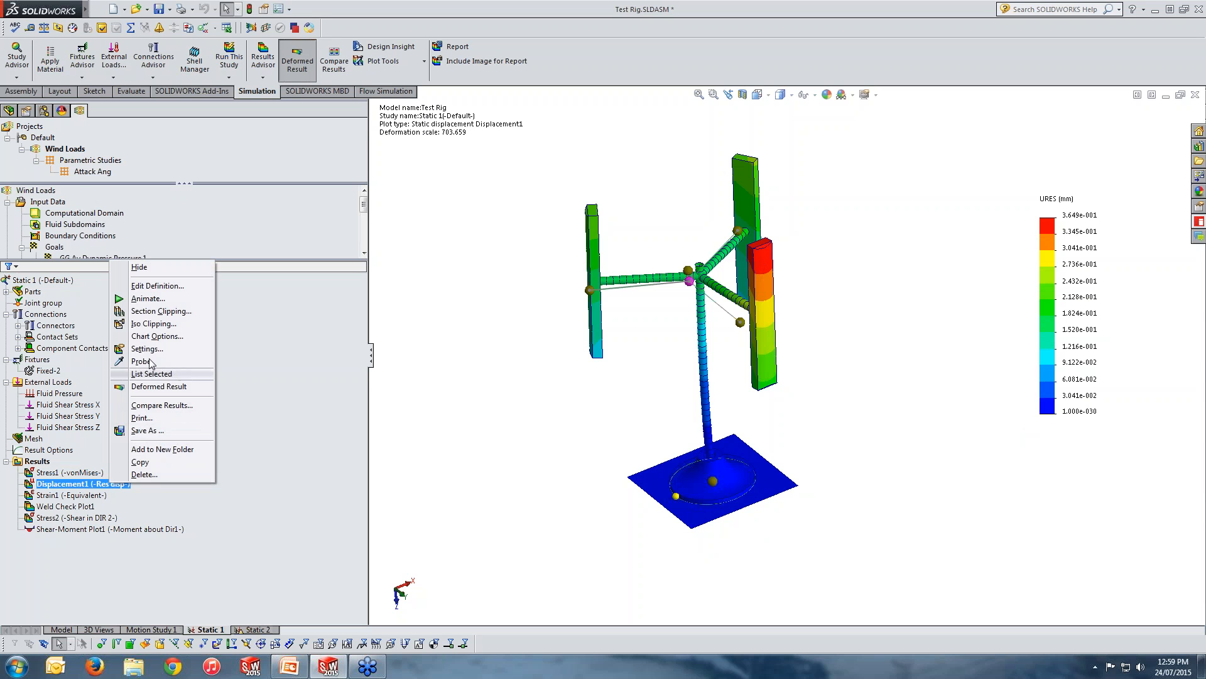
left_click(154, 302)
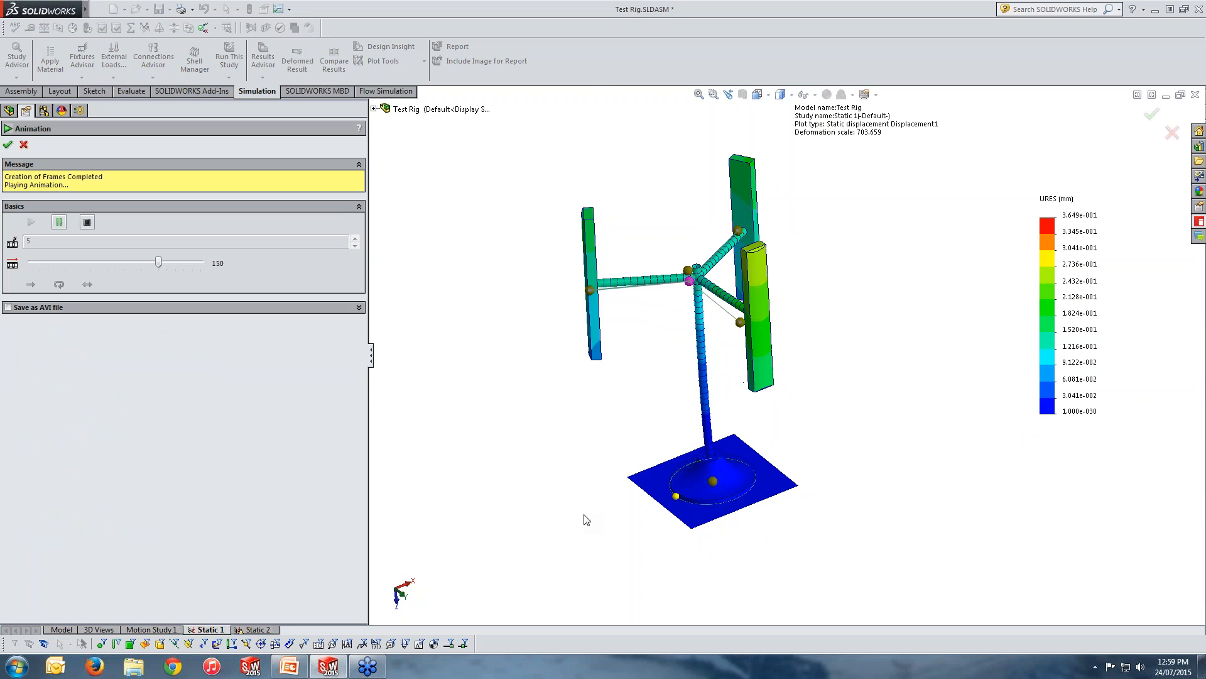
middle_click_drag(736, 265, 807, 641)
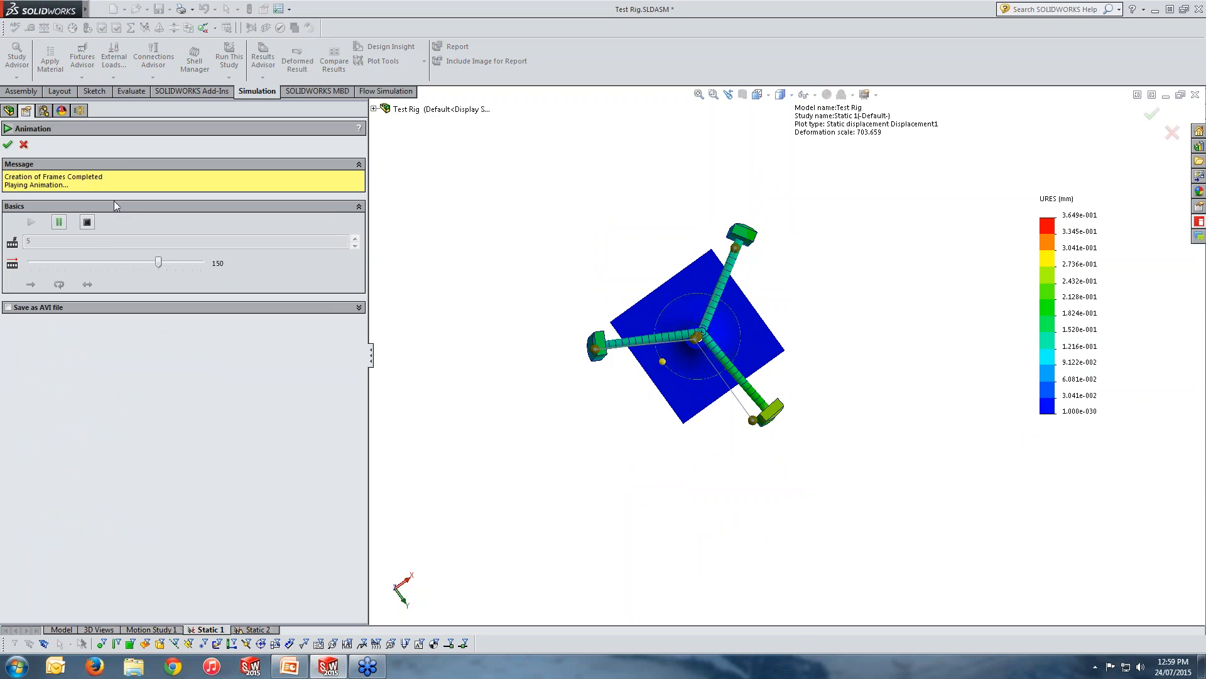
left_click(23, 145)
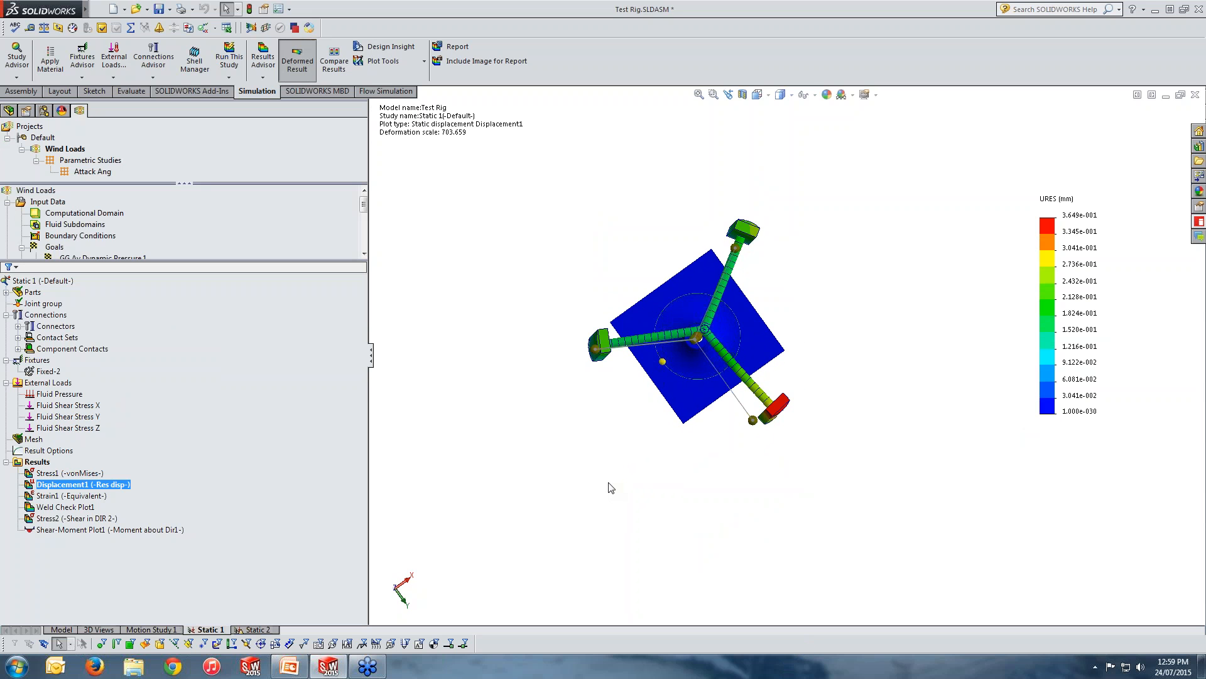
middle_click_drag(611, 487, 563, 331)
scroll(801, 505, "up", 2)
scroll(802, 503, "down", 2)
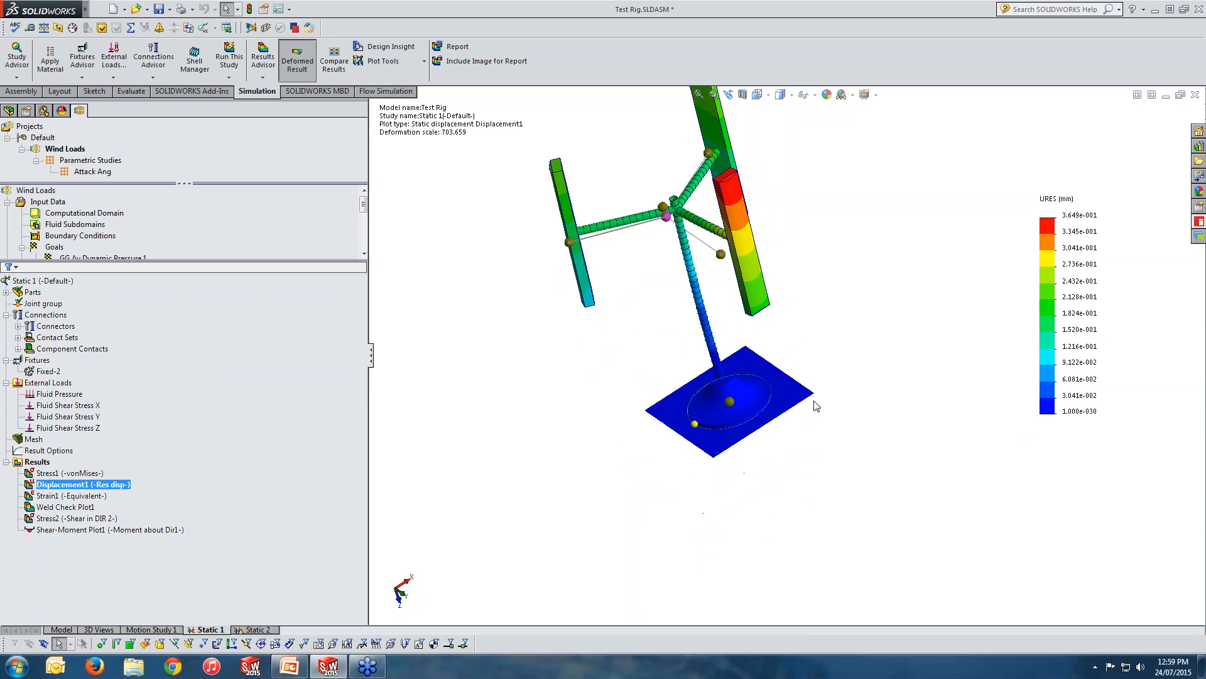
middle_click_drag(815, 401, 818, 339)
scroll(818, 340, "up", 1)
scroll(760, 248, "down", 2)
middle_click_drag(758, 287, 762, 326)
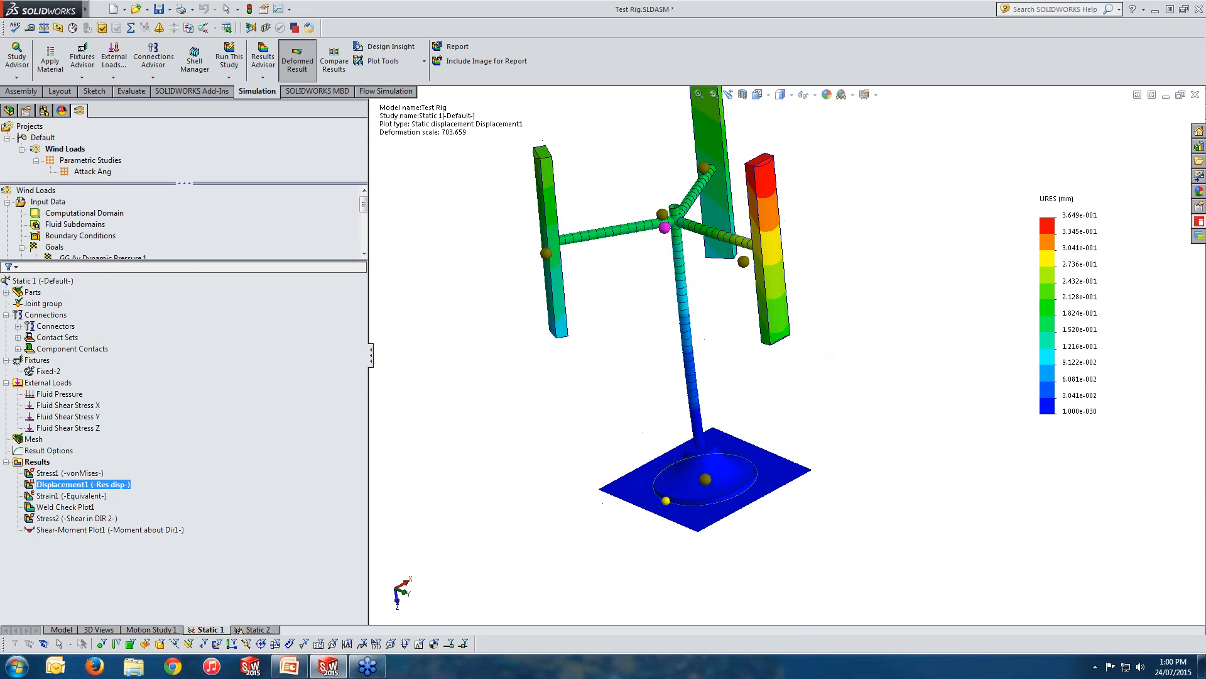
Try to define a new beam diagram of Moment about Dir1 for only the stand's vertical post.
right_click(37, 462)
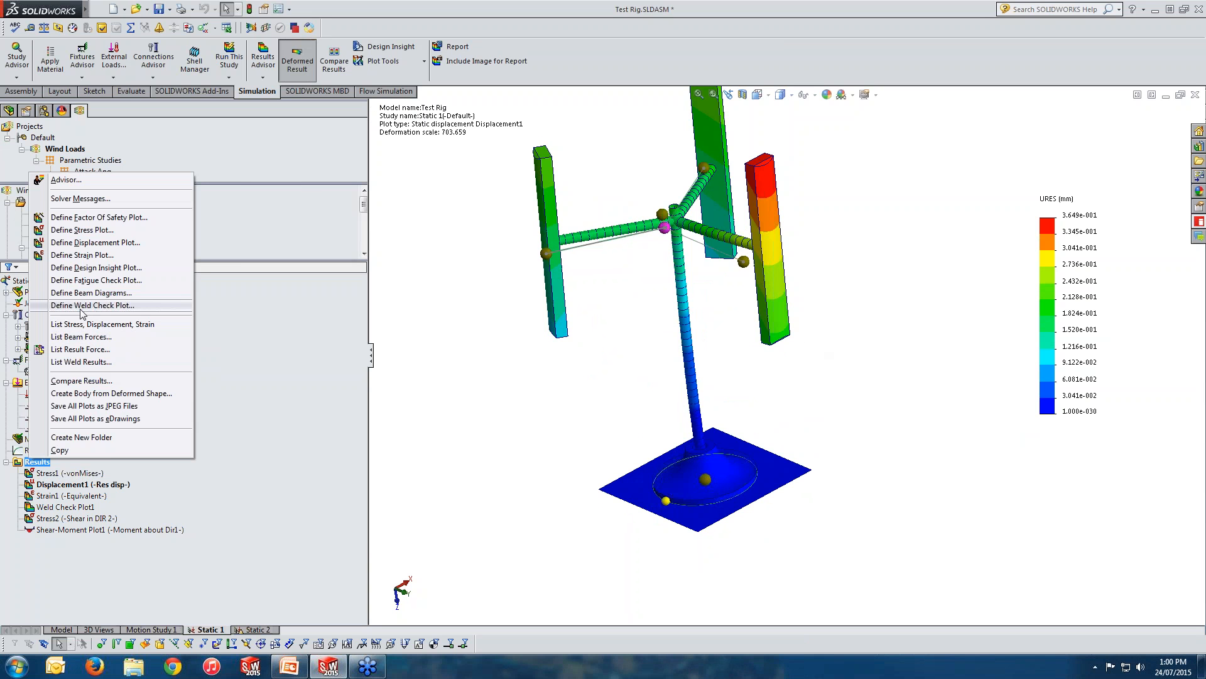
left_click(93, 295)
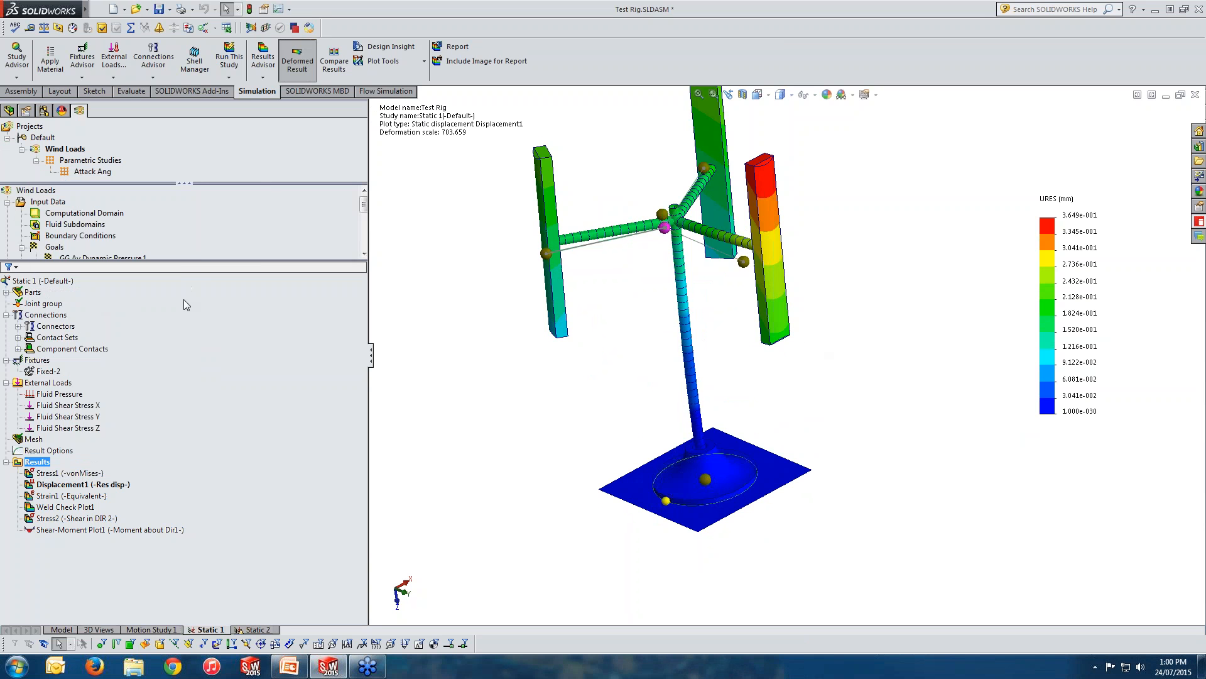
left_click(89, 206)
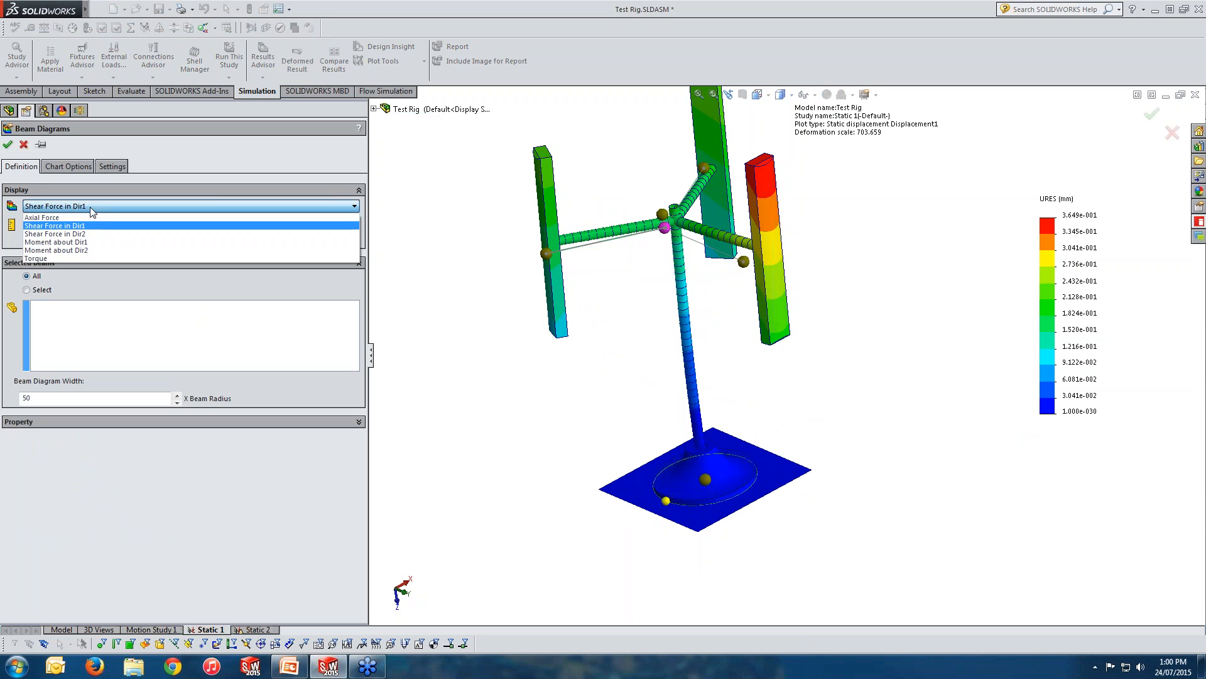
left_click(86, 211)
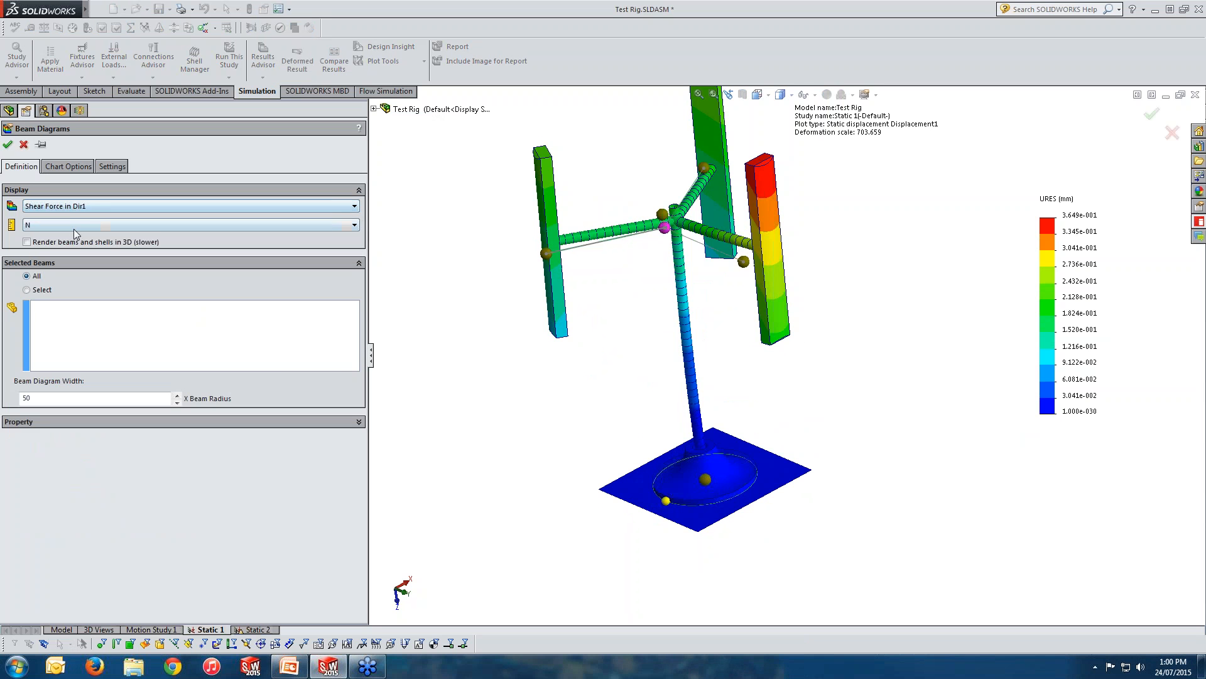
left_click(76, 209)
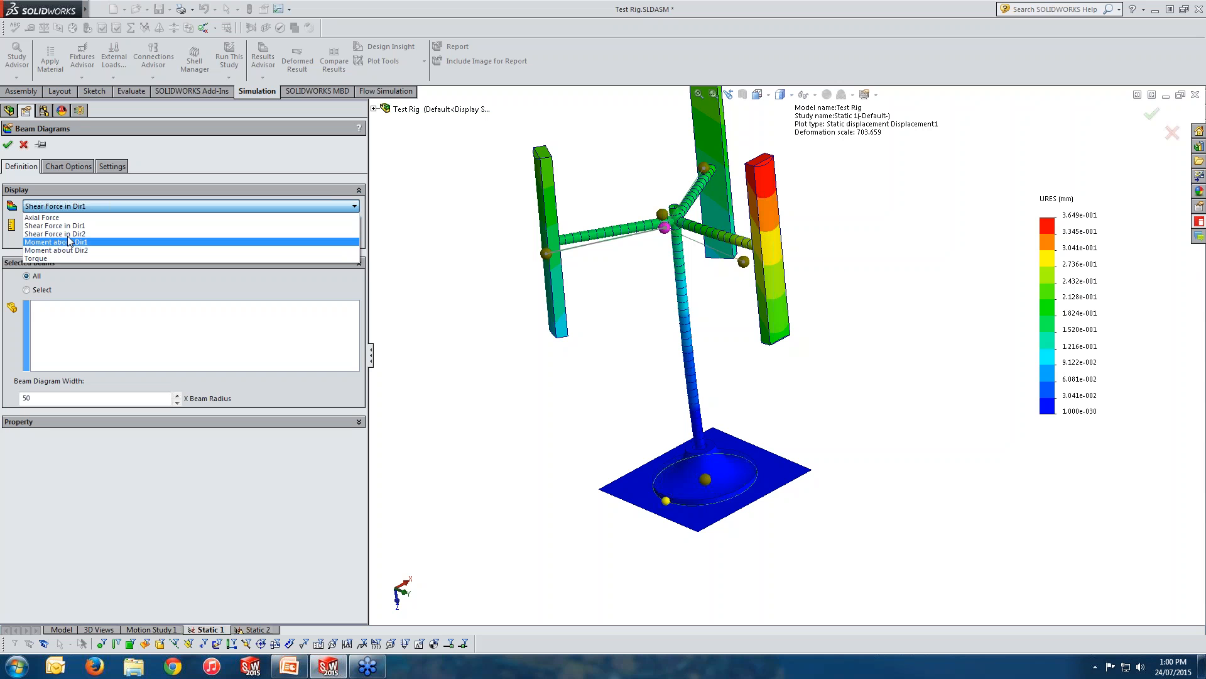
left_click(69, 243)
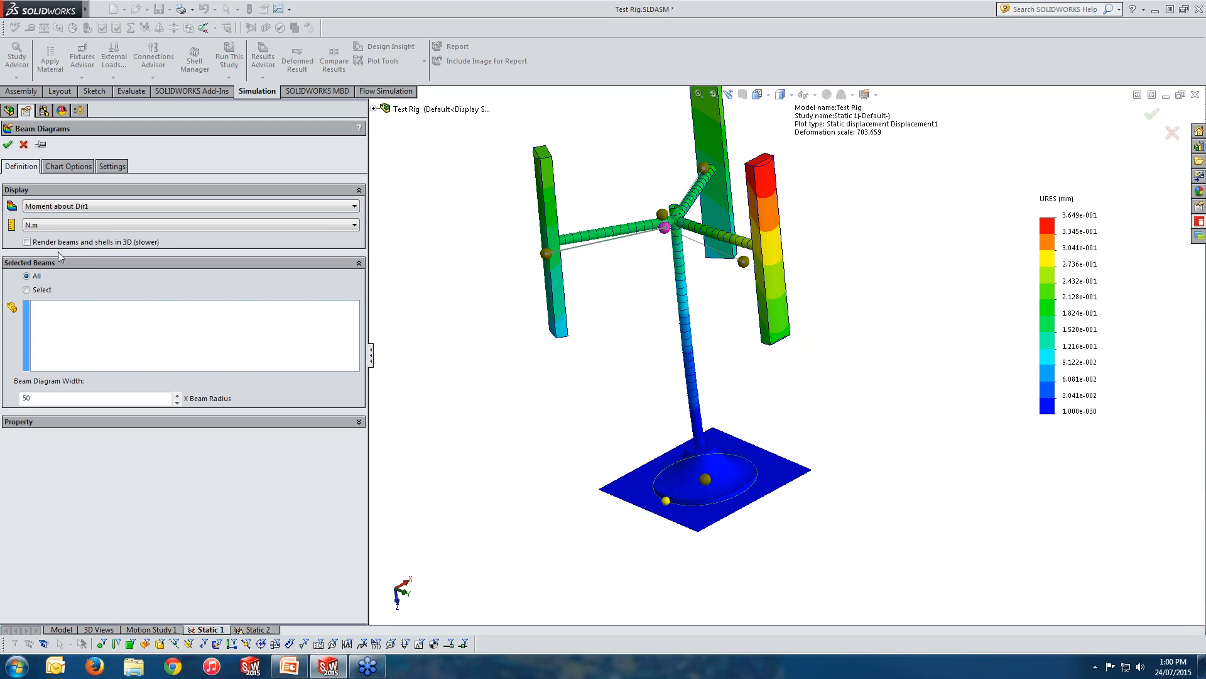
left_click(36, 290)
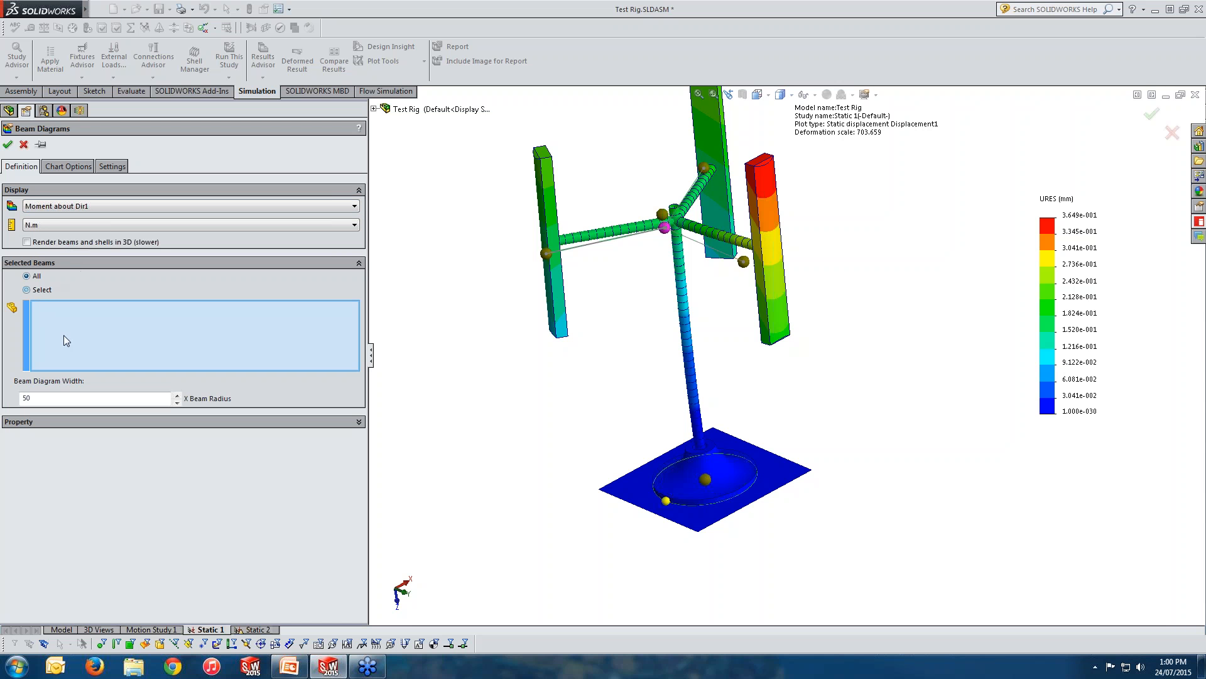
left_click(681, 350)
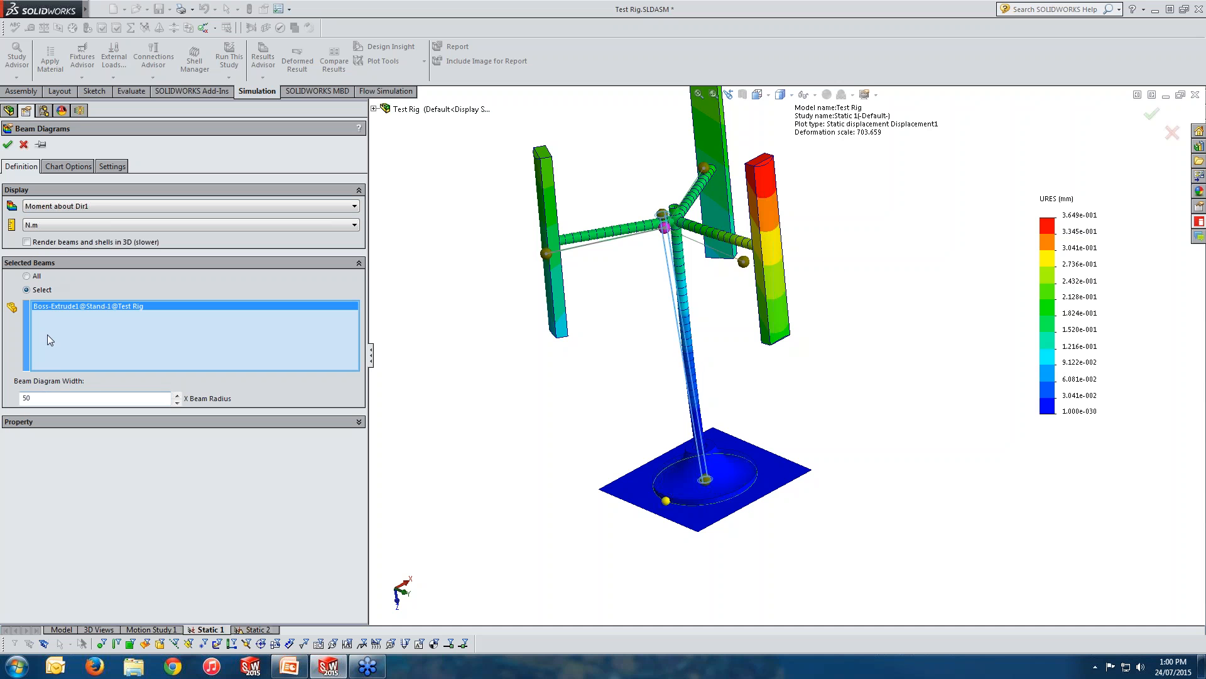
left_click(7, 146)
Show the existing Shear-Moment Plot1 and add the horizontal arm beam Trim/Extend1[2] to its selected beams.
left_click(83, 531)
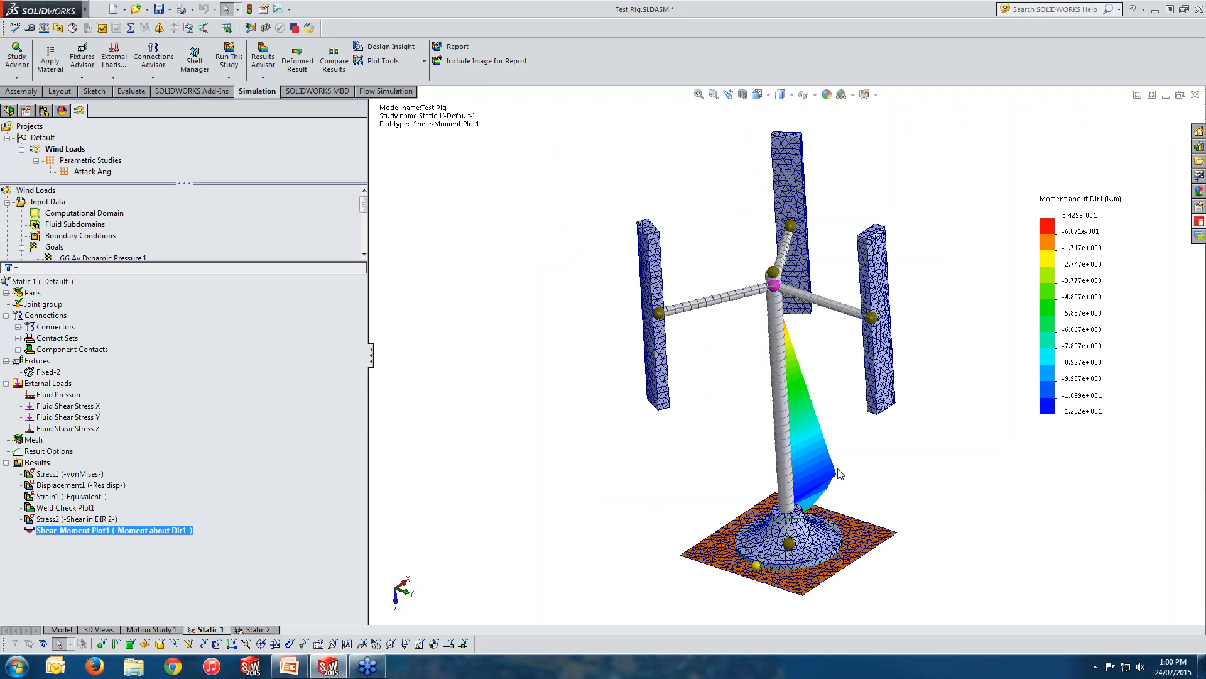
mouse_move(838, 474)
middle_mouse_down()
mouse_move(886, 423)
mouse_move(830, 462)
middle_mouse_up()
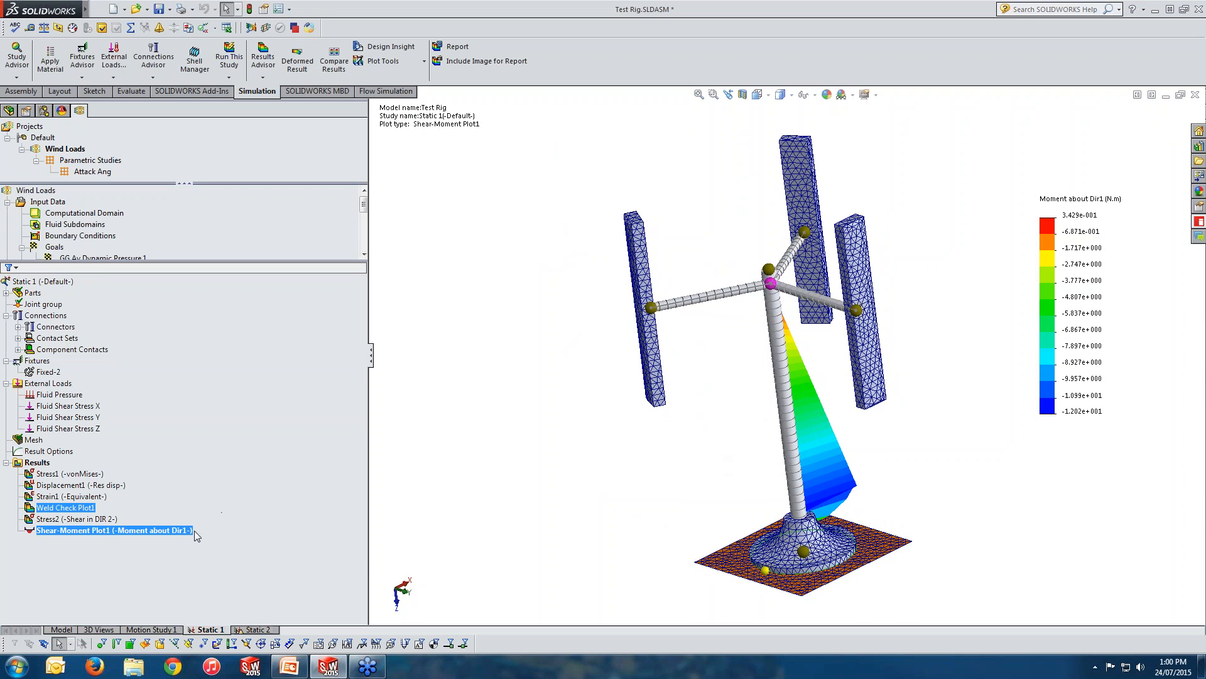
double_click(172, 532)
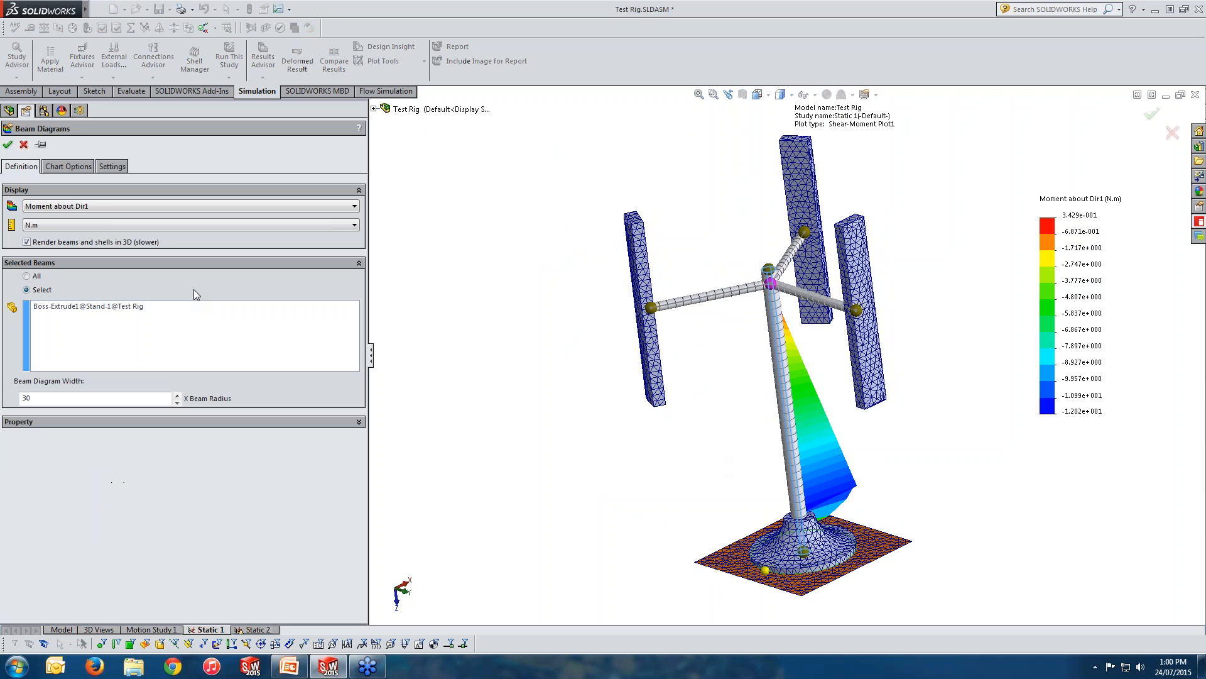
left_click(151, 312)
left_click(691, 301)
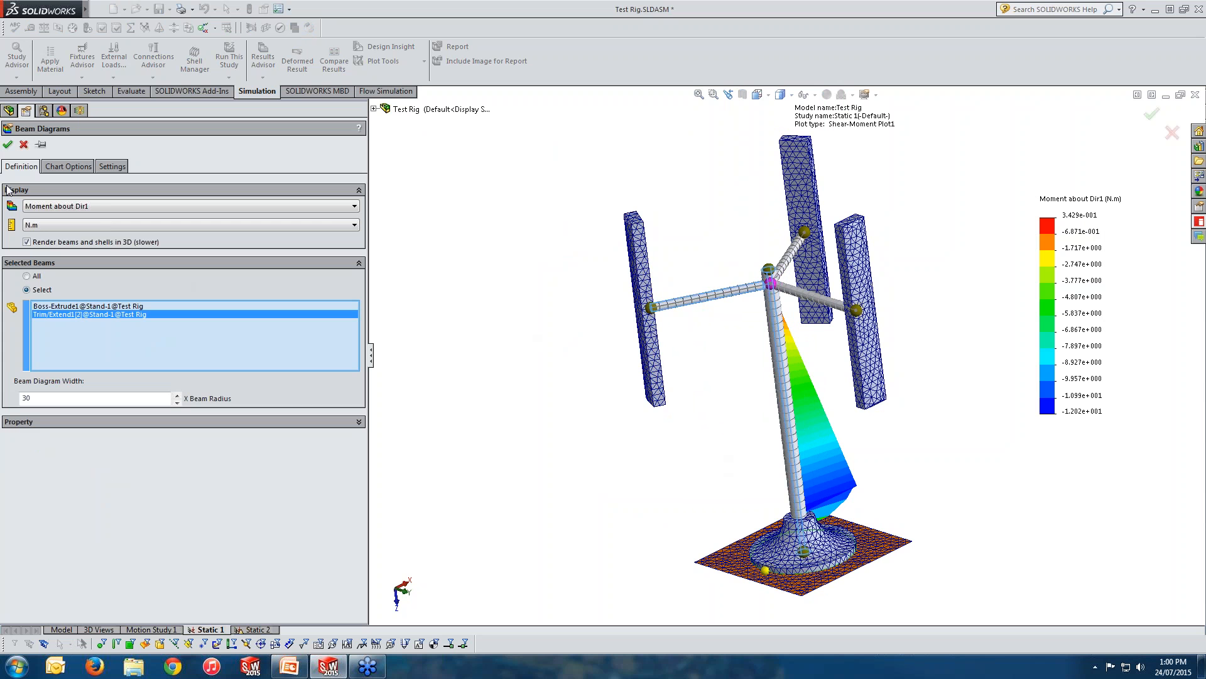
left_click(7, 144)
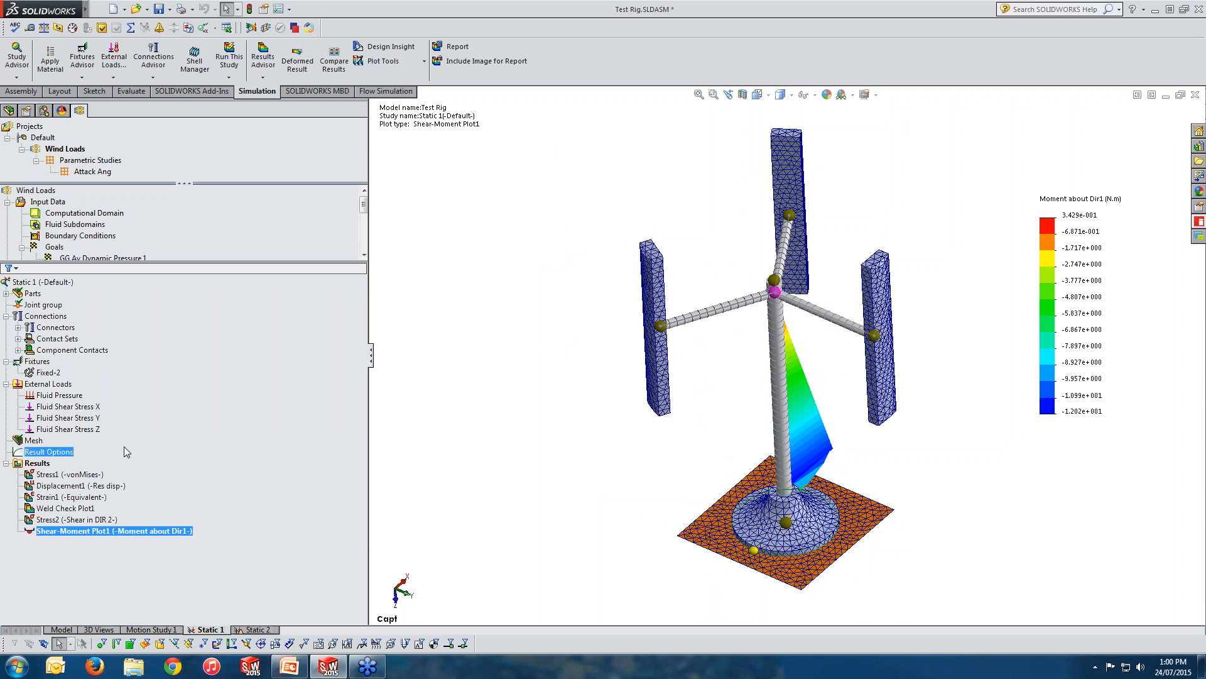
List the SI forces for beams 1 to 5, enlarge the list, and limit it to extreme values only before closing it.
right_click(37, 463)
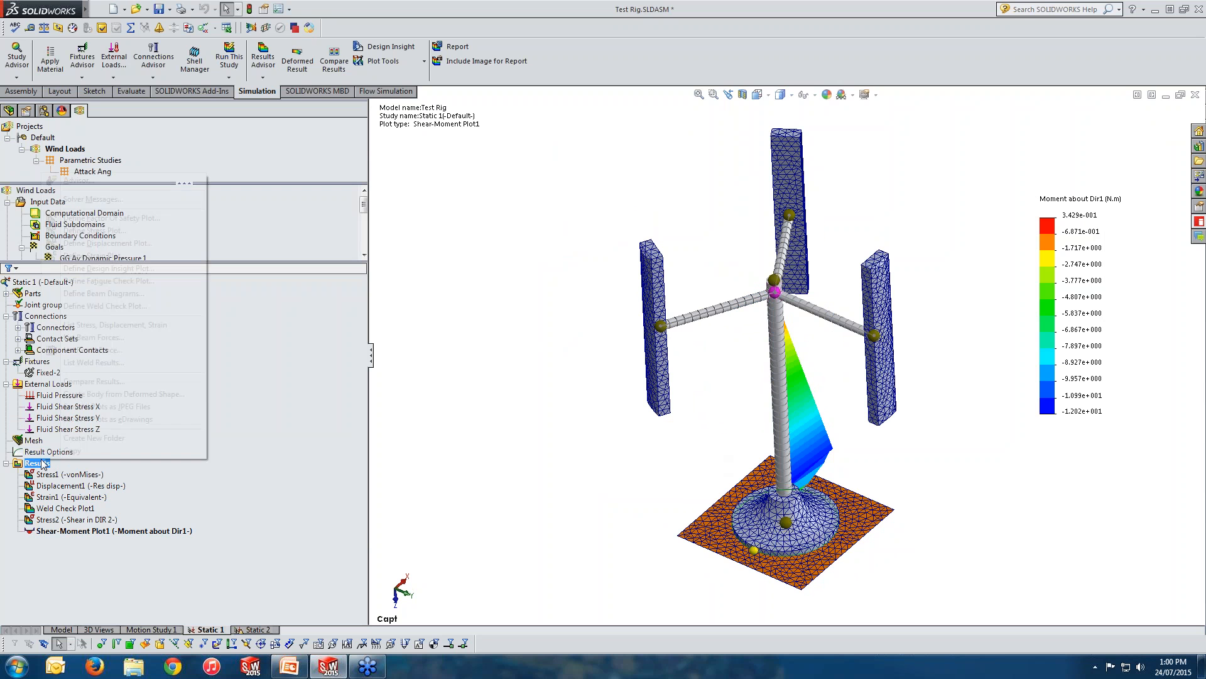
left_click(81, 338)
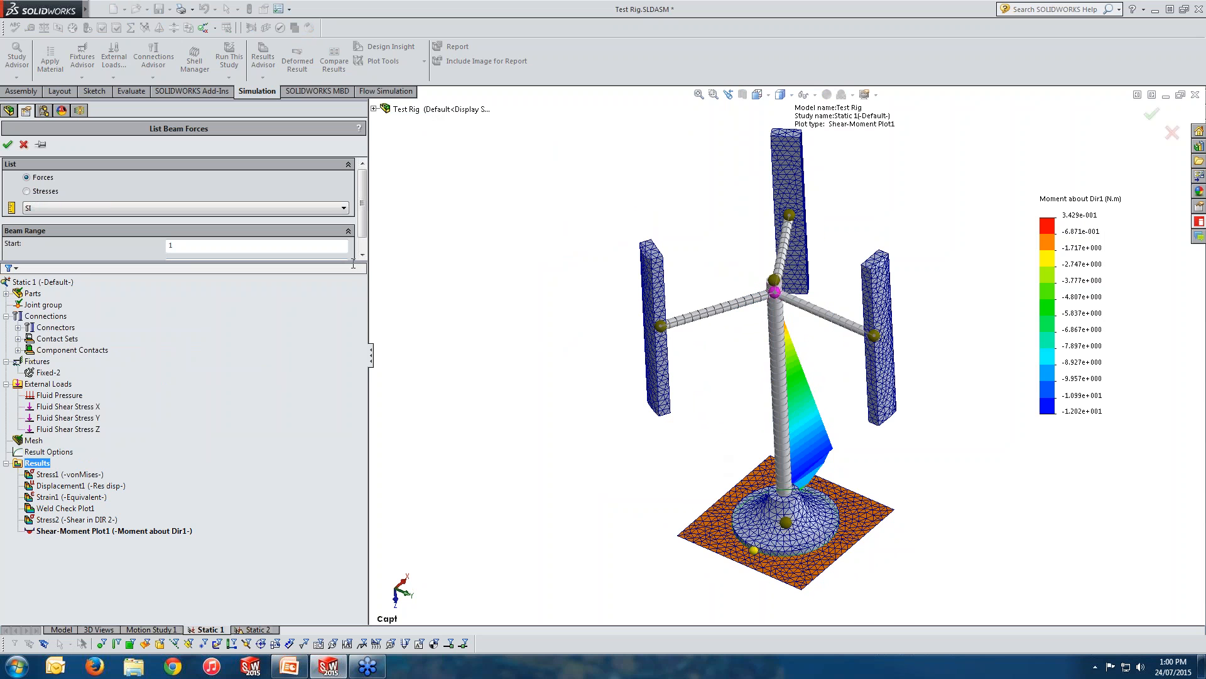
left_click_drag(354, 264, 353, 340)
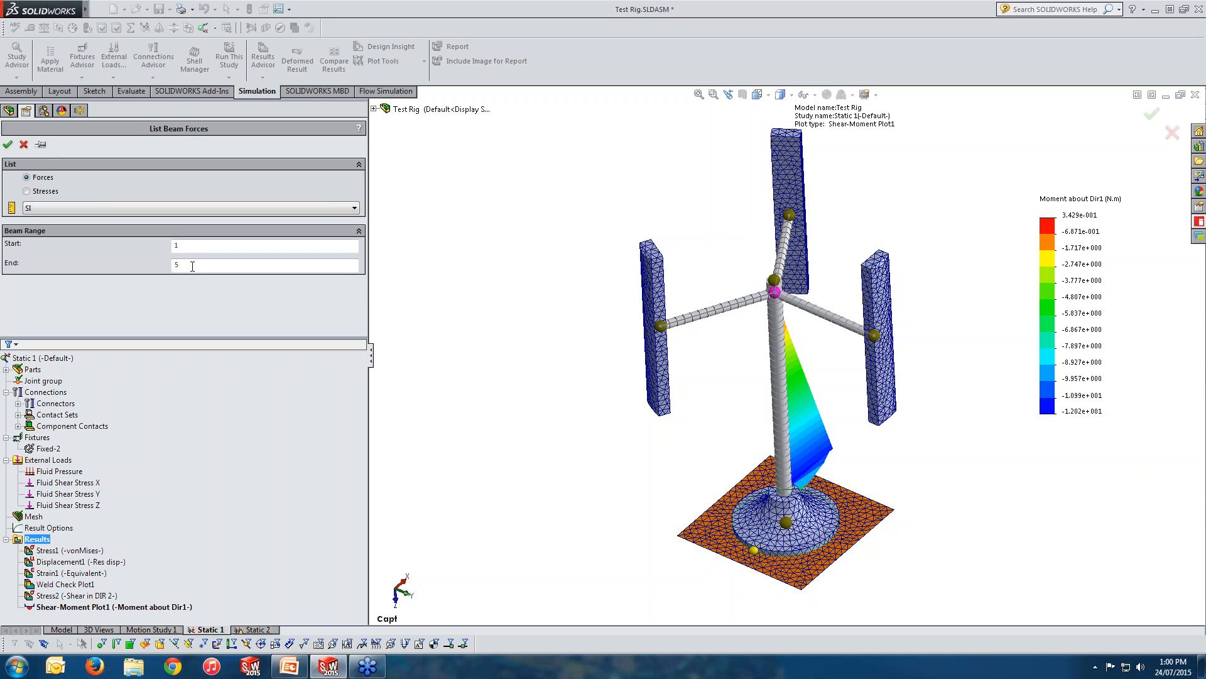
left_click(8, 145)
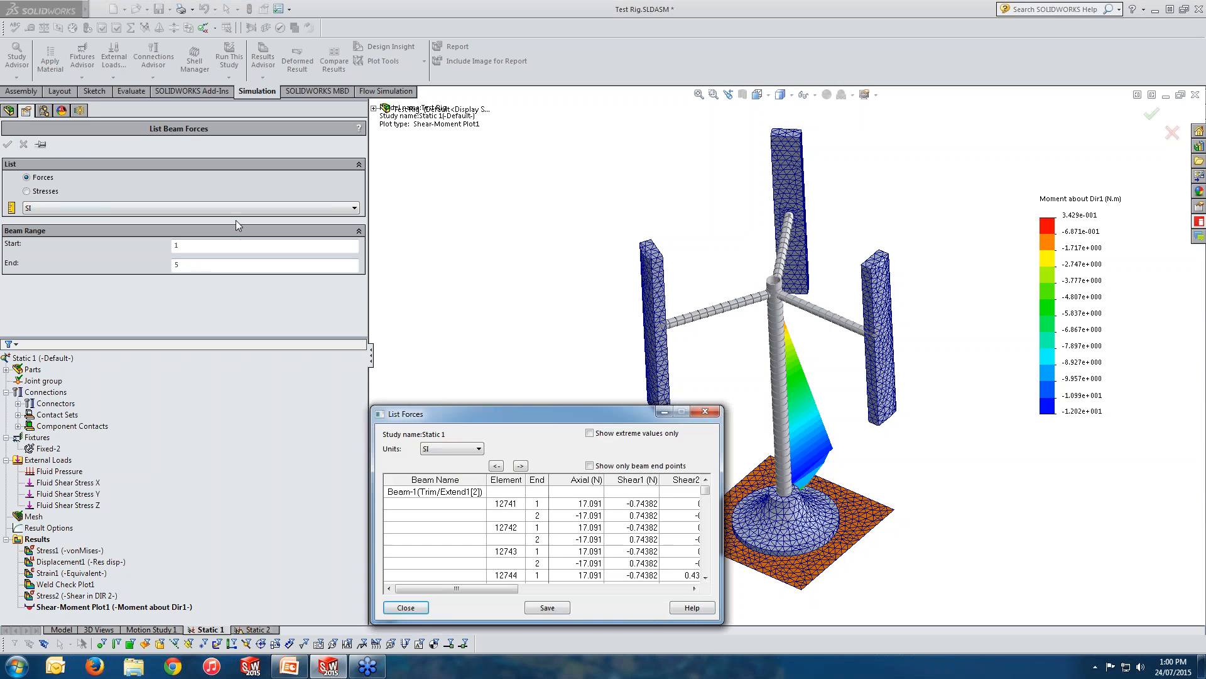
left_click_drag(373, 406, 176, 141)
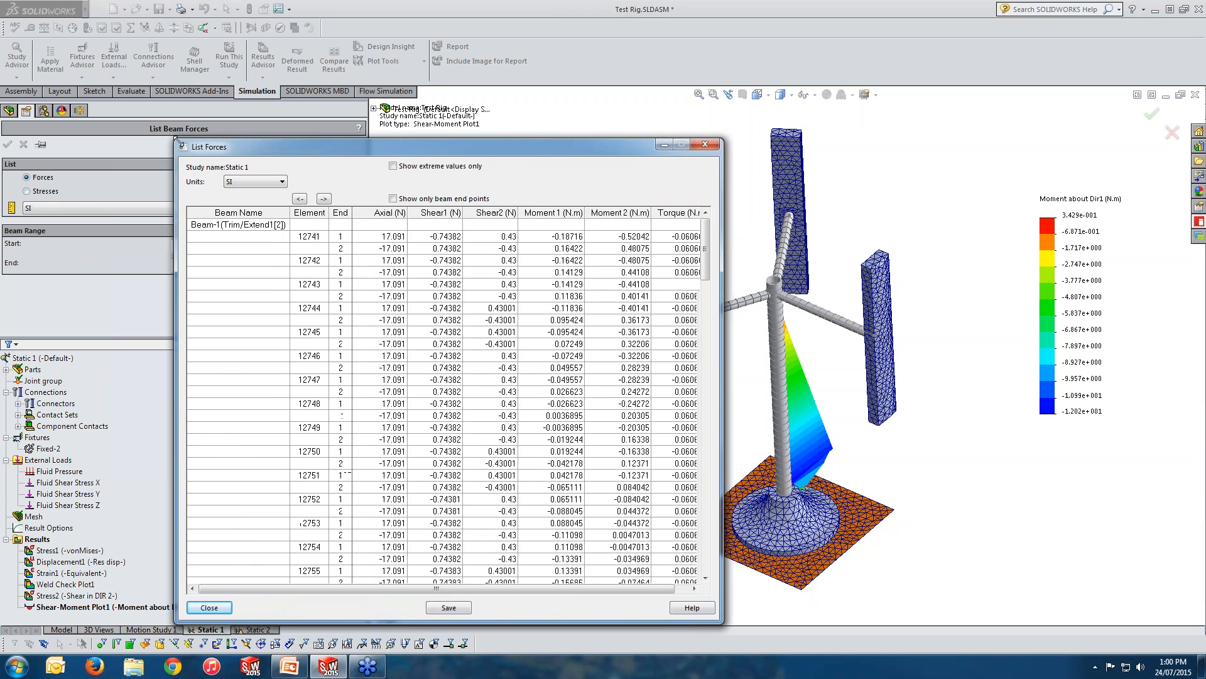
left_click_drag(724, 311, 883, 311)
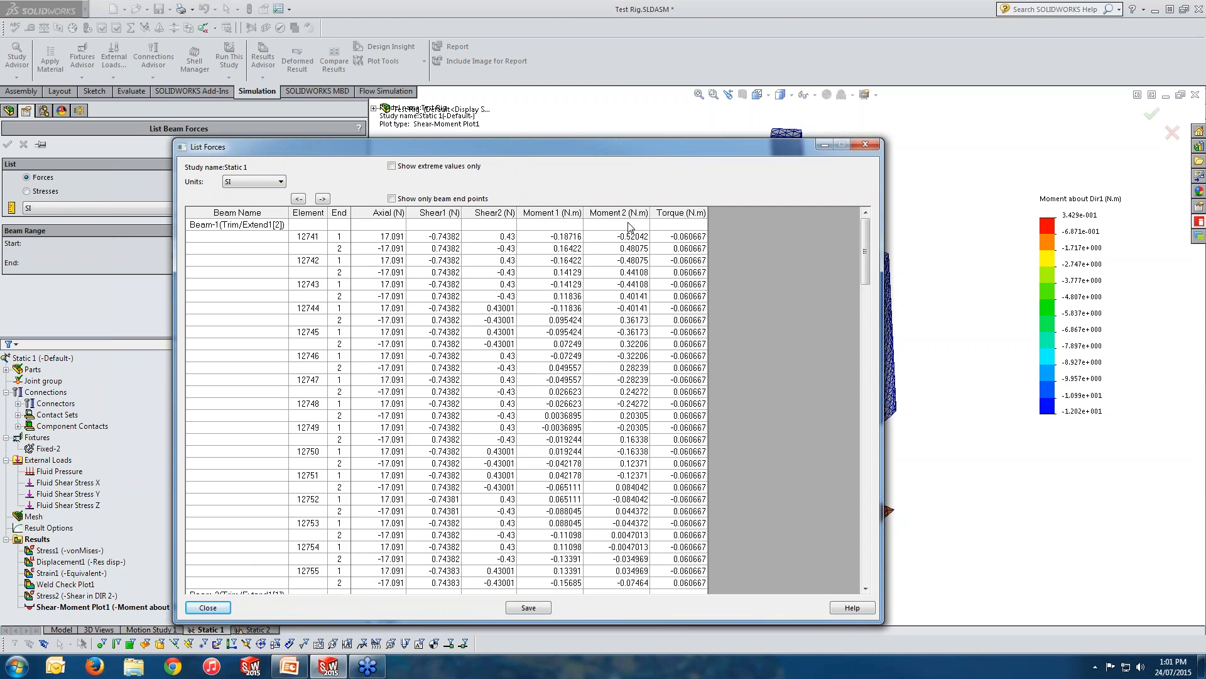
left_click(414, 167)
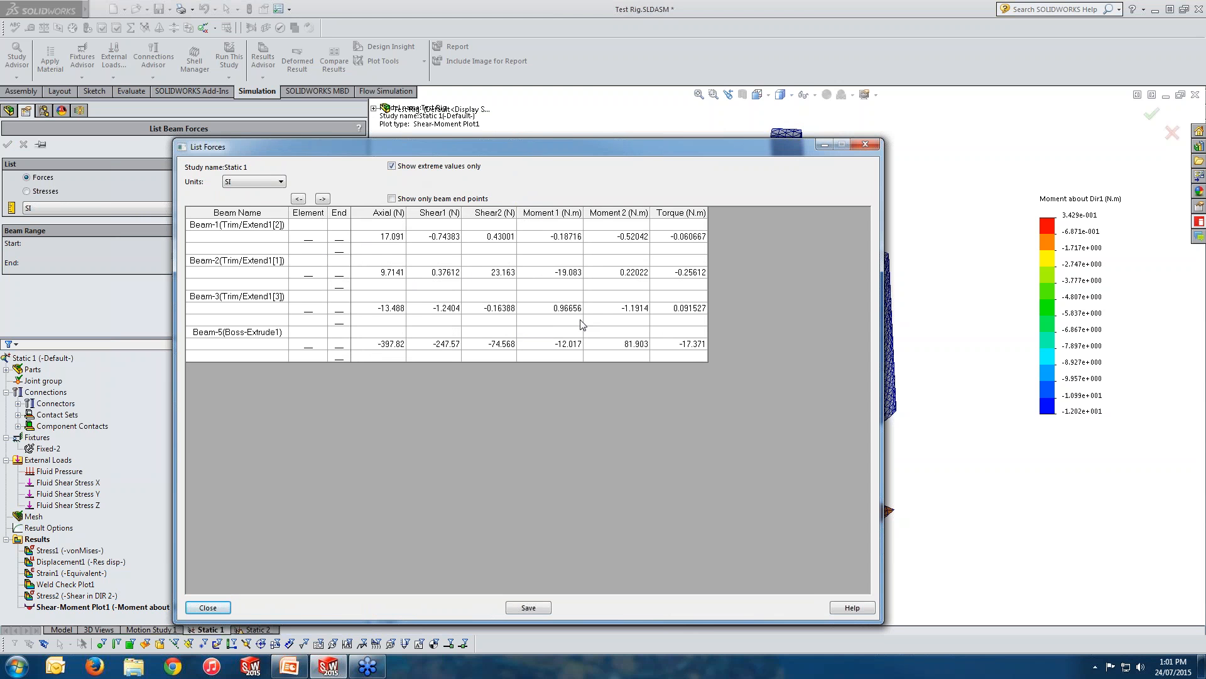
left_click(873, 146)
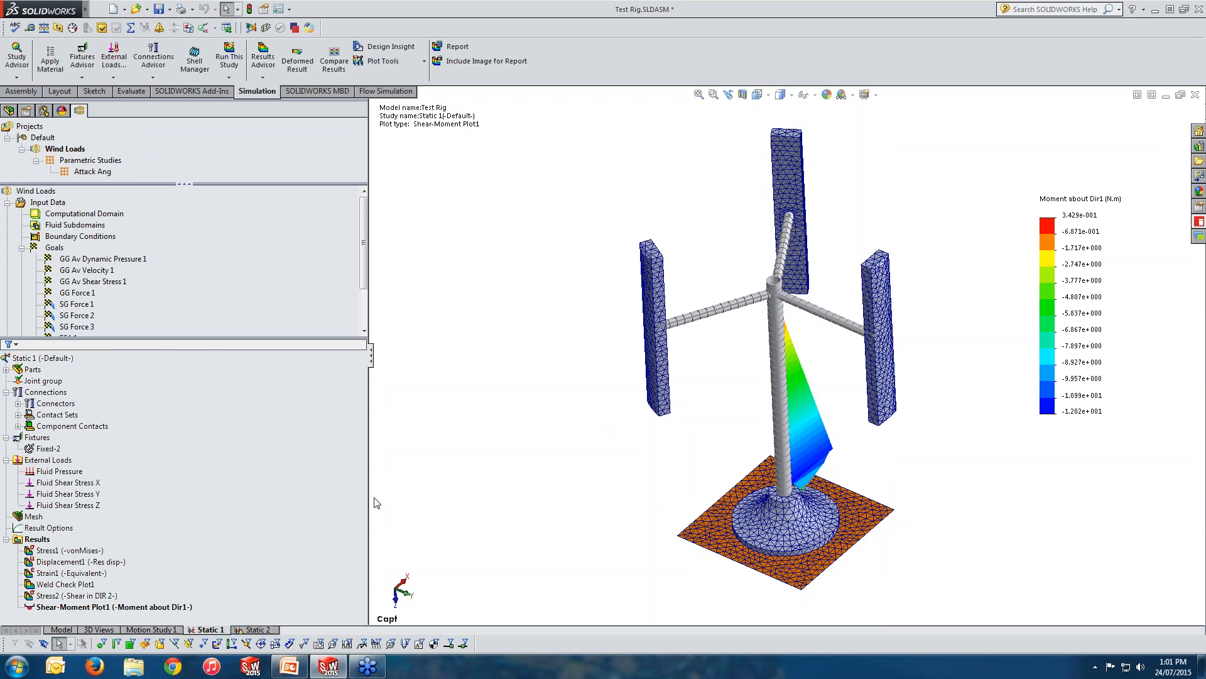
List the weld results for Edge Weld Connector-1 and go through its weld size, throat size, joint normal force, shear force and bending moment.
left_click(42, 540)
right_click(45, 546)
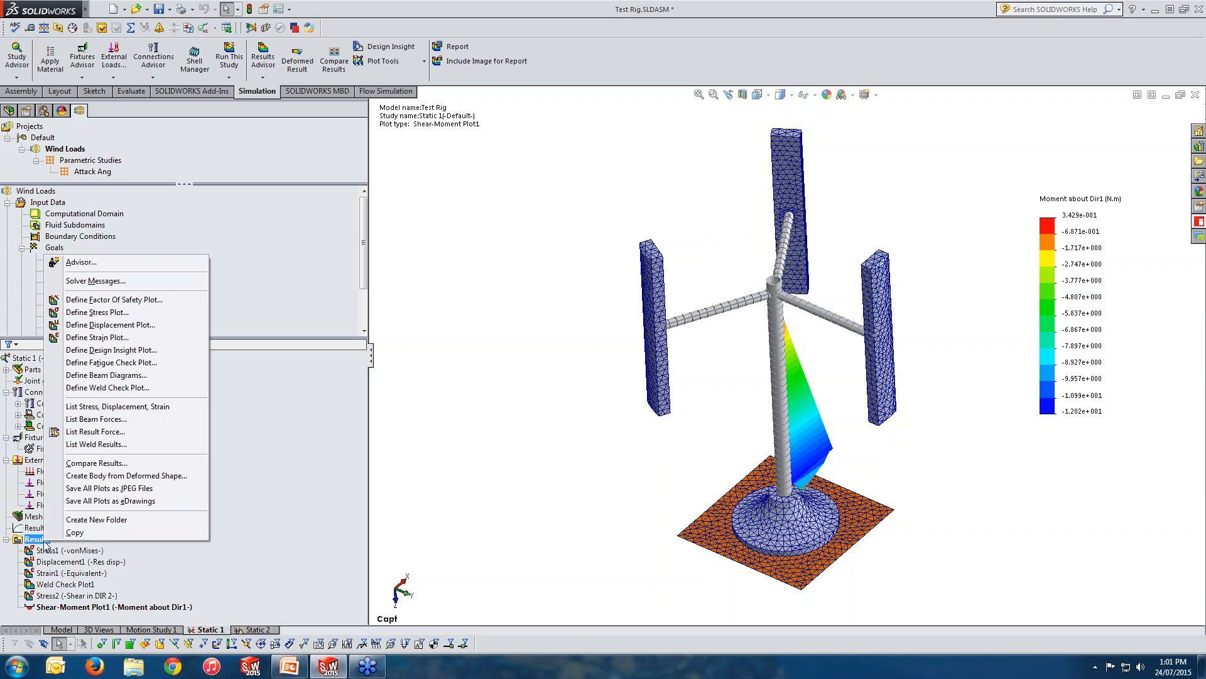
left_click(94, 444)
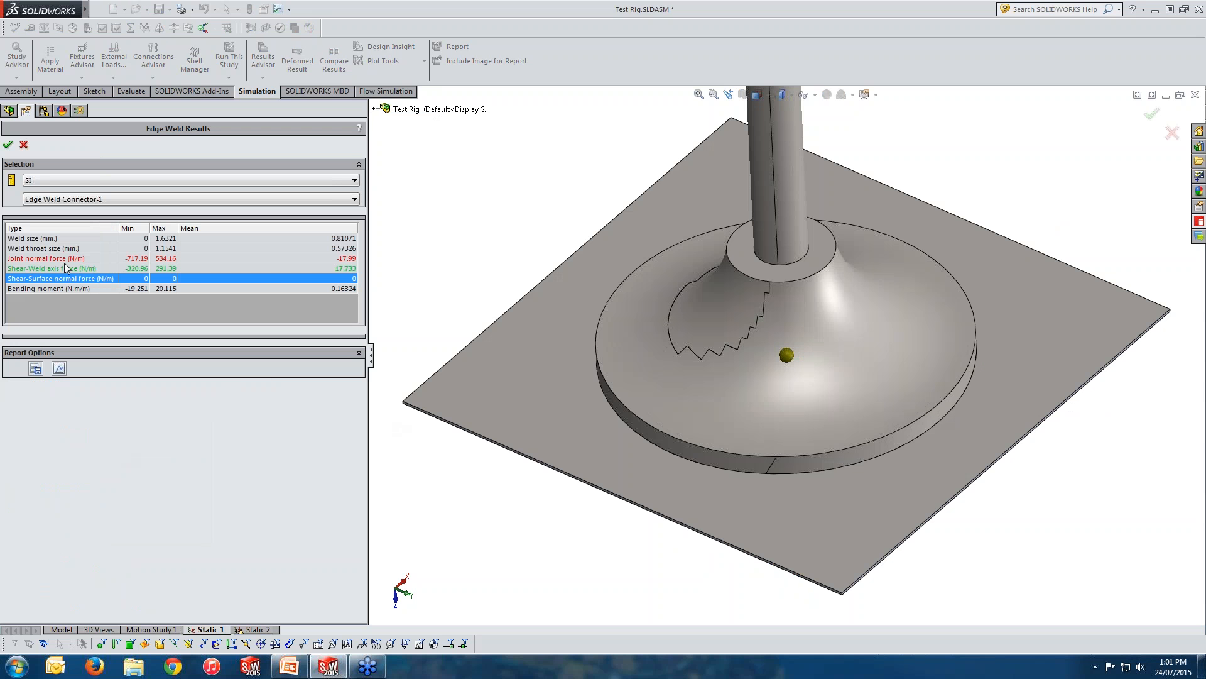
left_click(43, 240)
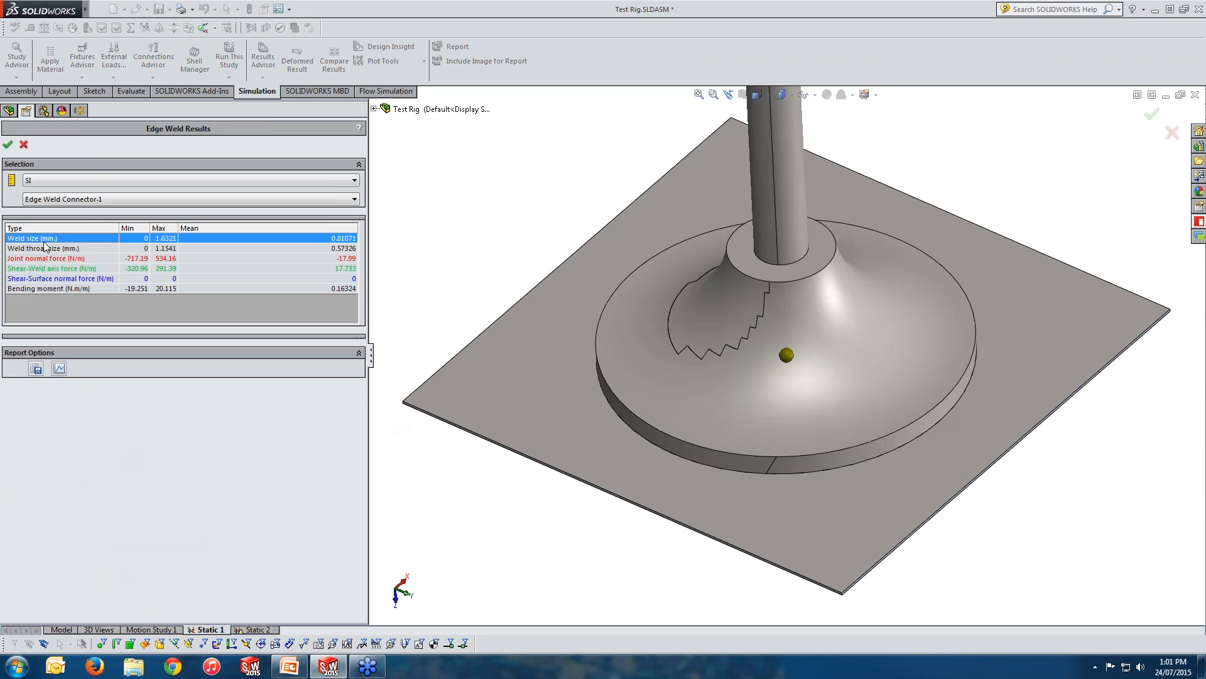
left_click(73, 251)
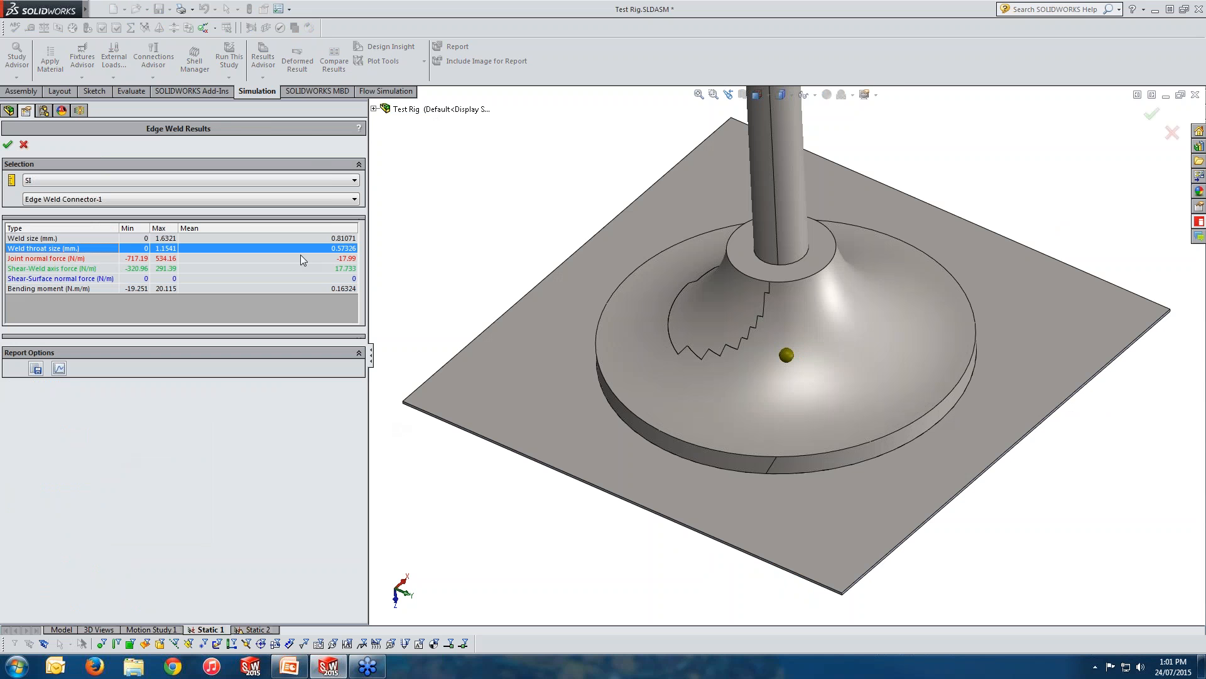
left_click(46, 260)
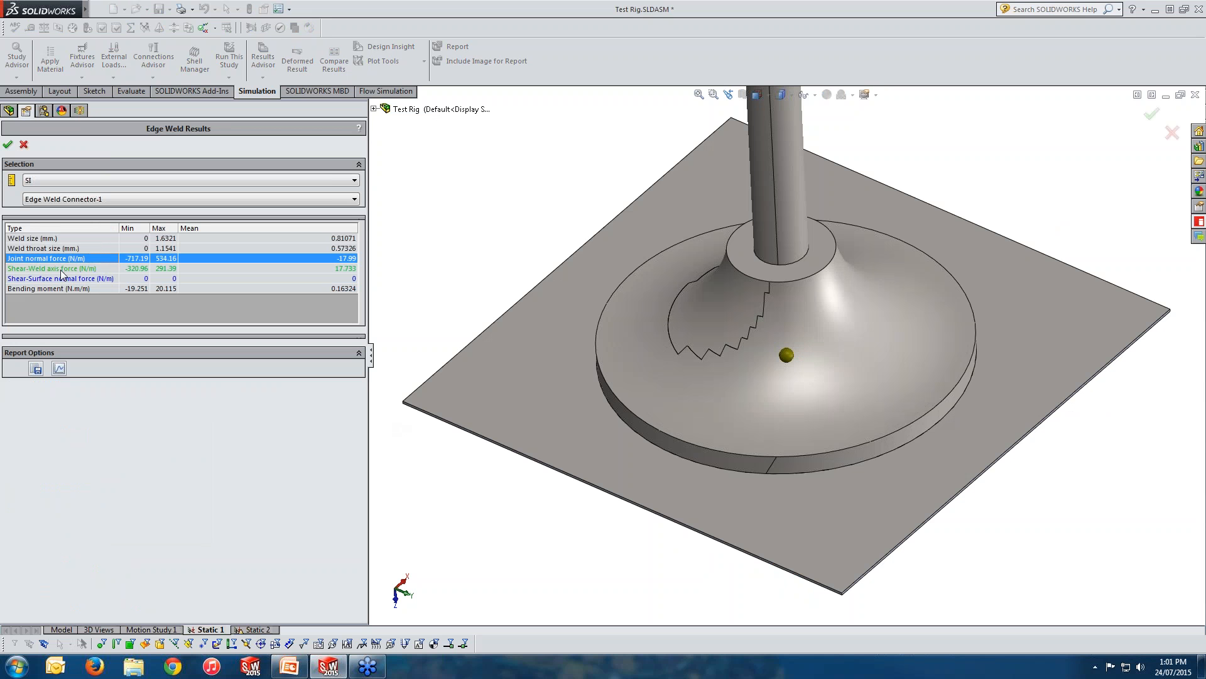
left_click(64, 270)
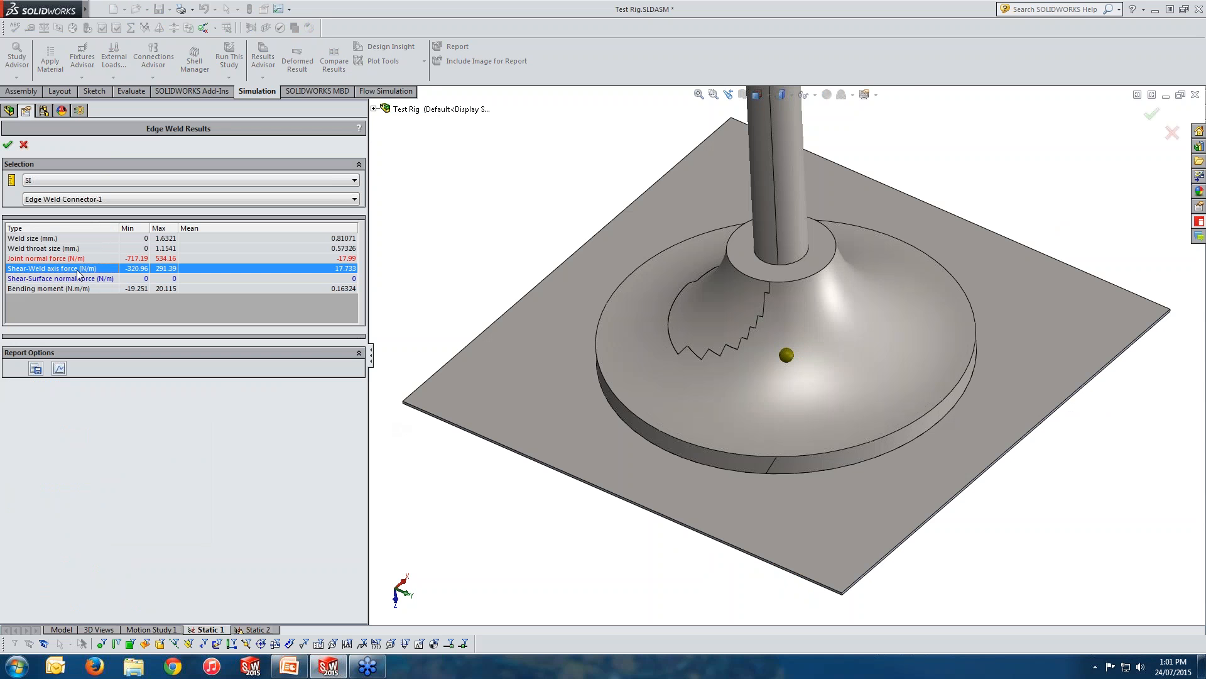
left_click(71, 280)
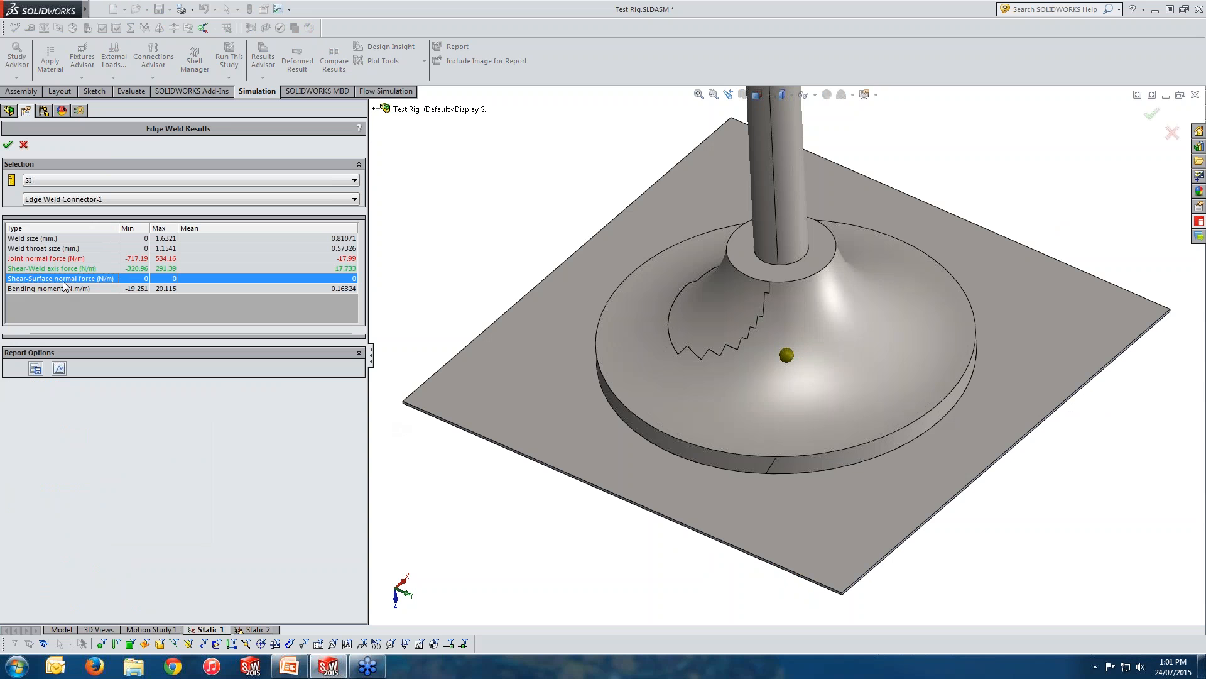
left_click(81, 289)
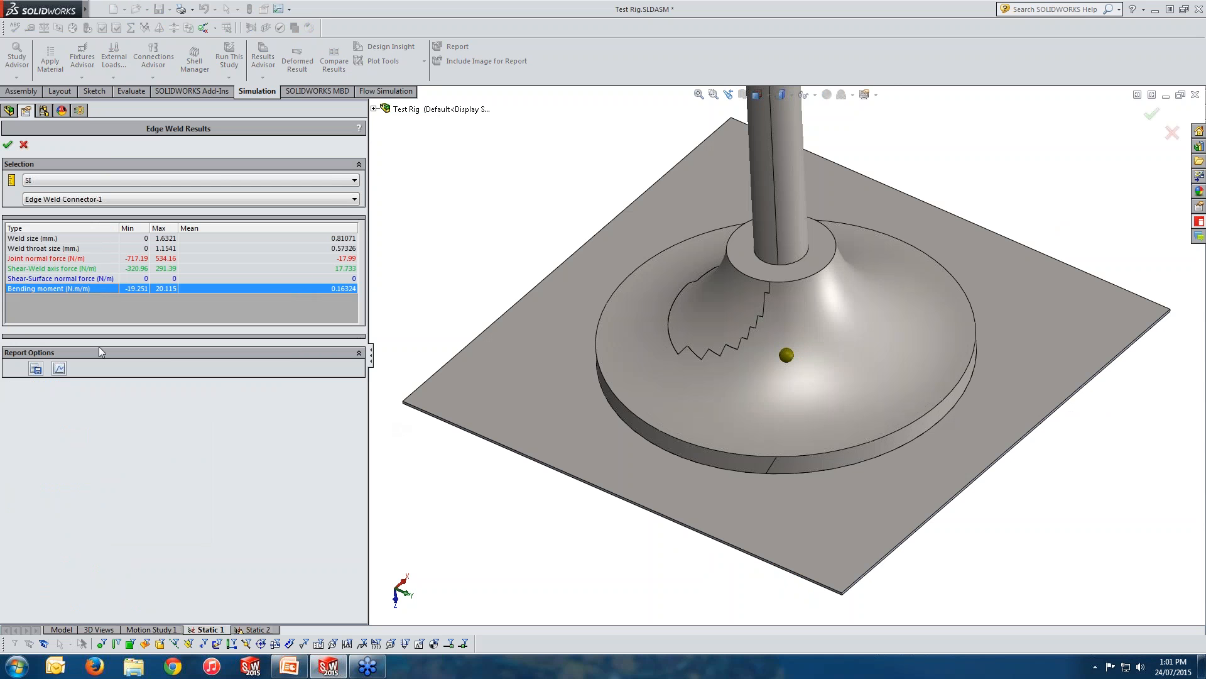
Plot the edge-weld size along the weld seam, enlarge the graph to examine it, and close the graph and the weld results.
left_click(59, 368)
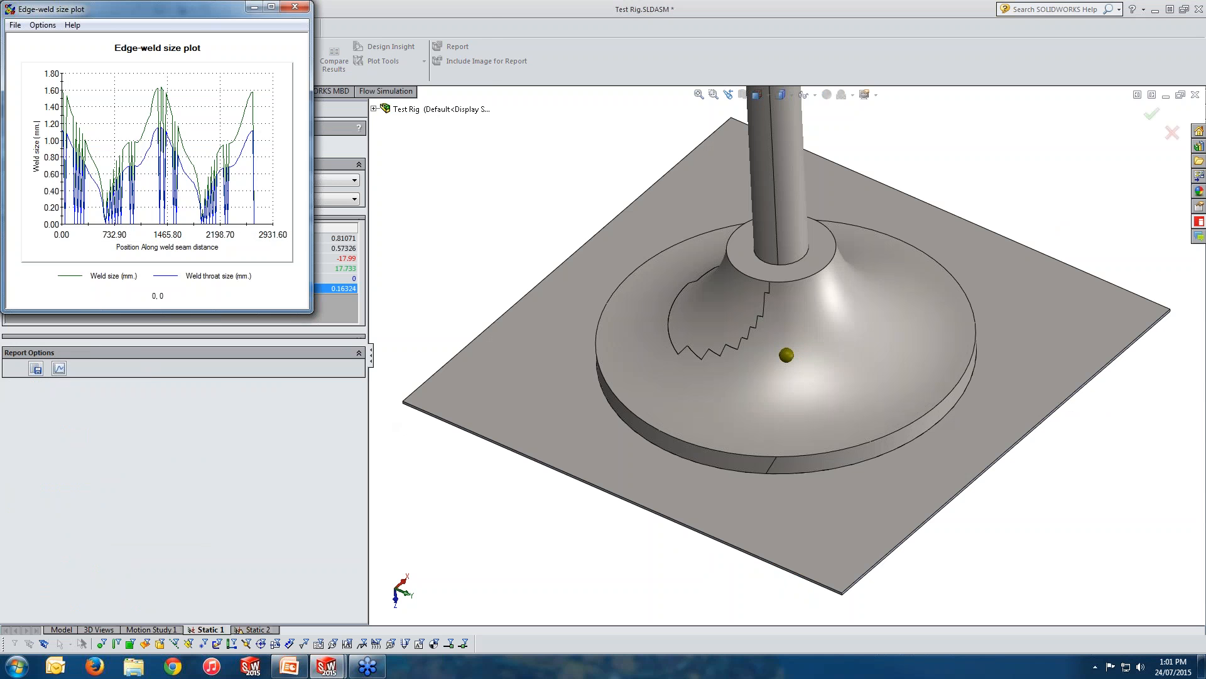
left_click_drag(308, 311, 476, 448)
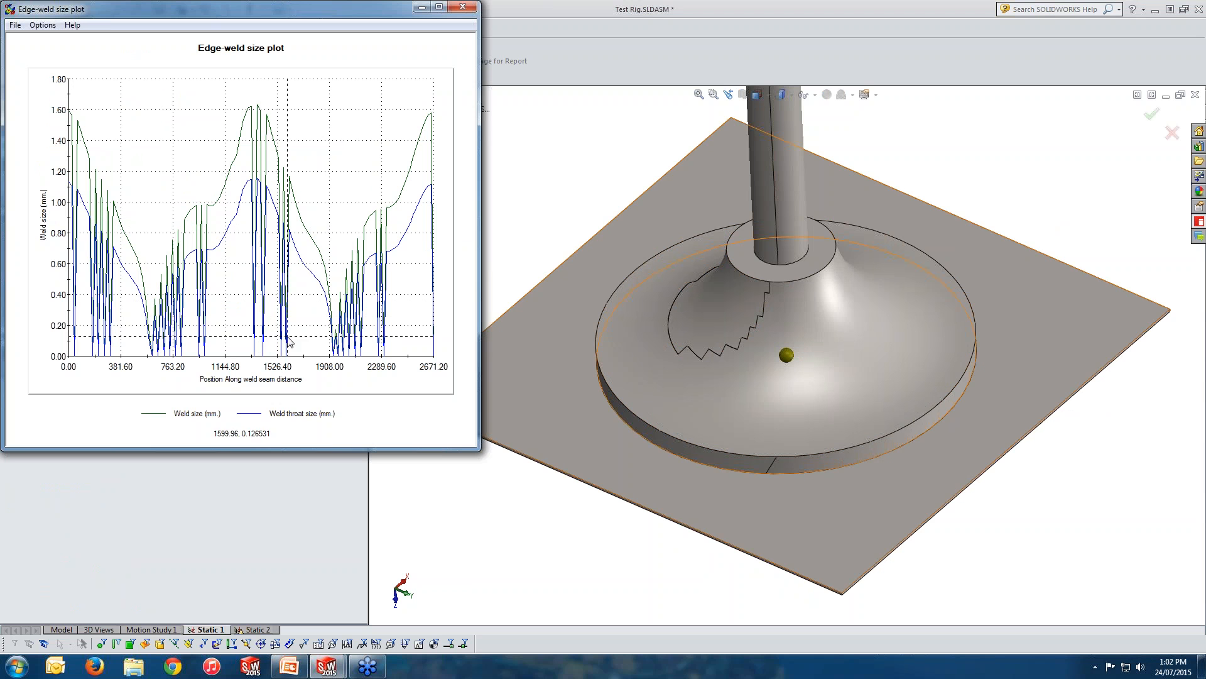
left_click(466, 8)
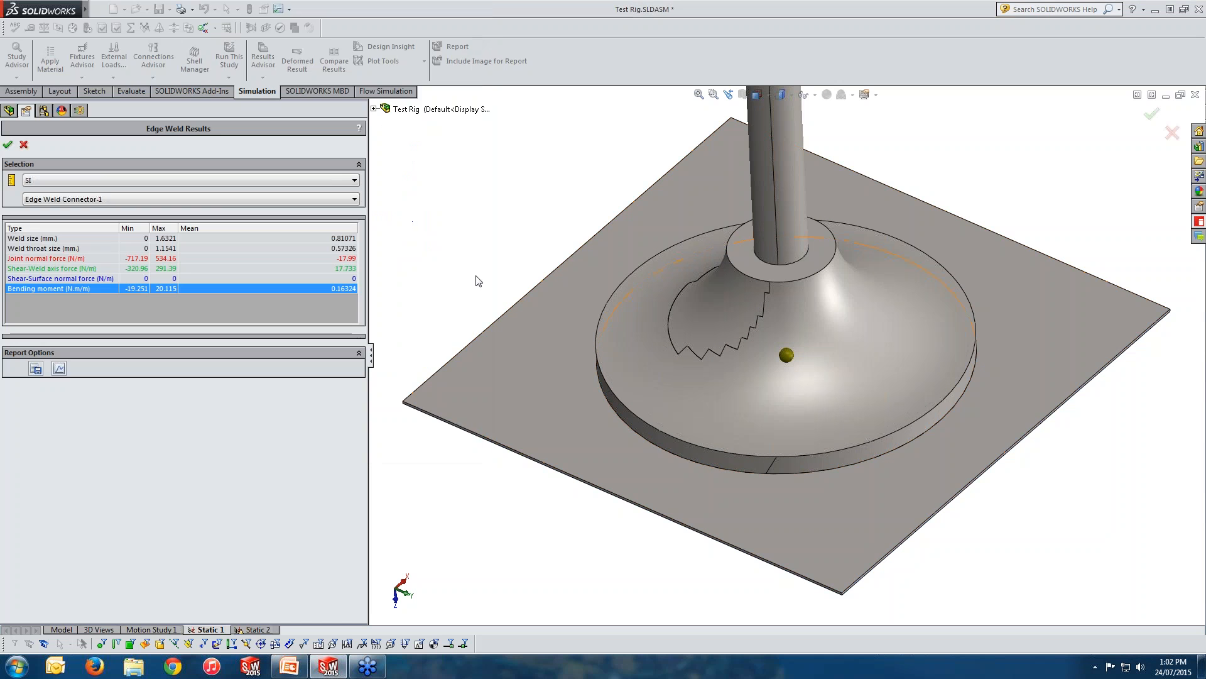
left_click(23, 145)
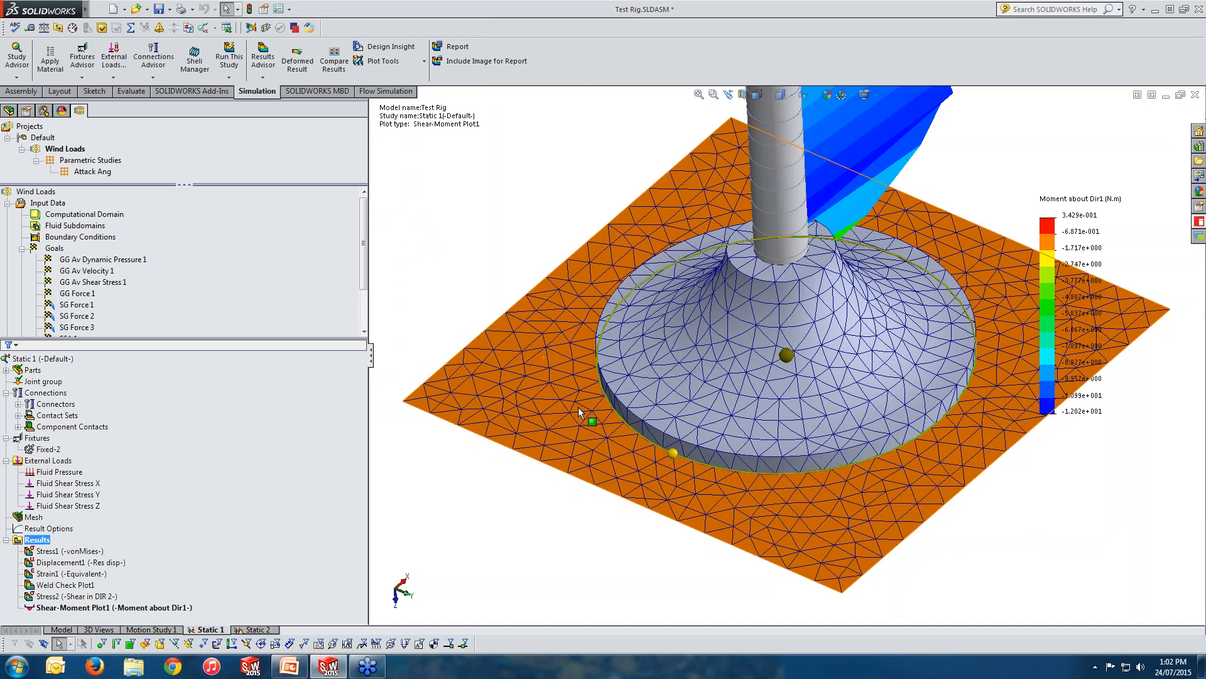
scroll(578, 406, "up", 5)
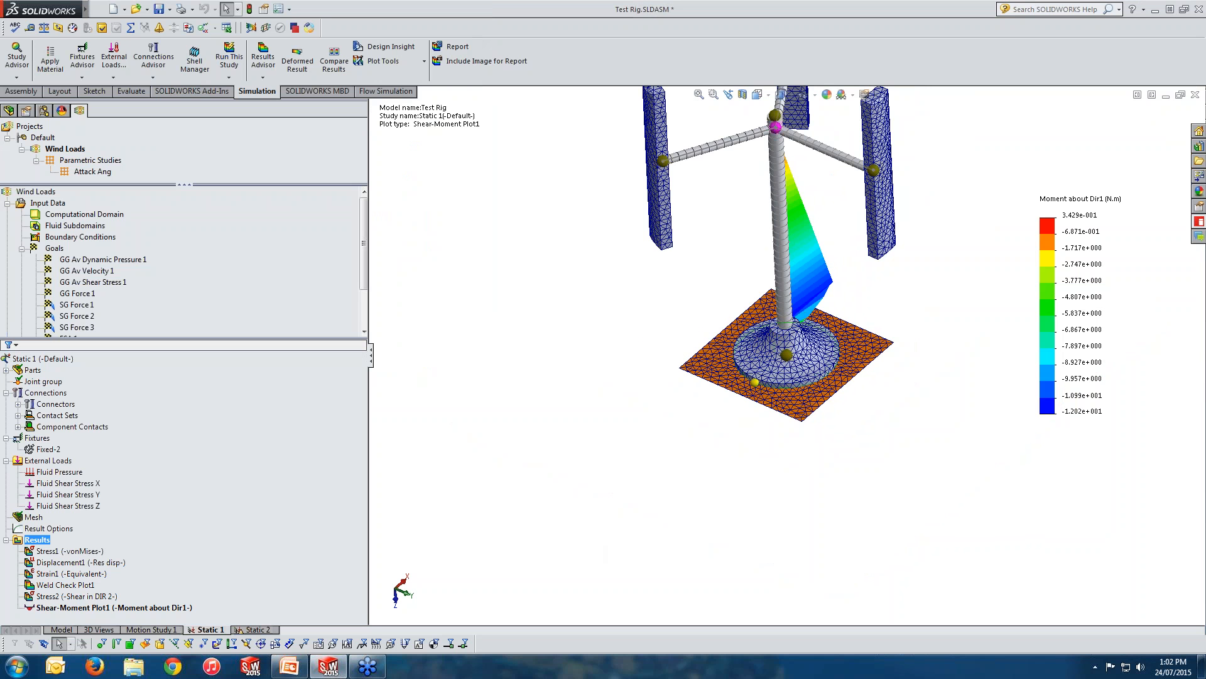
key("alt+Tab")
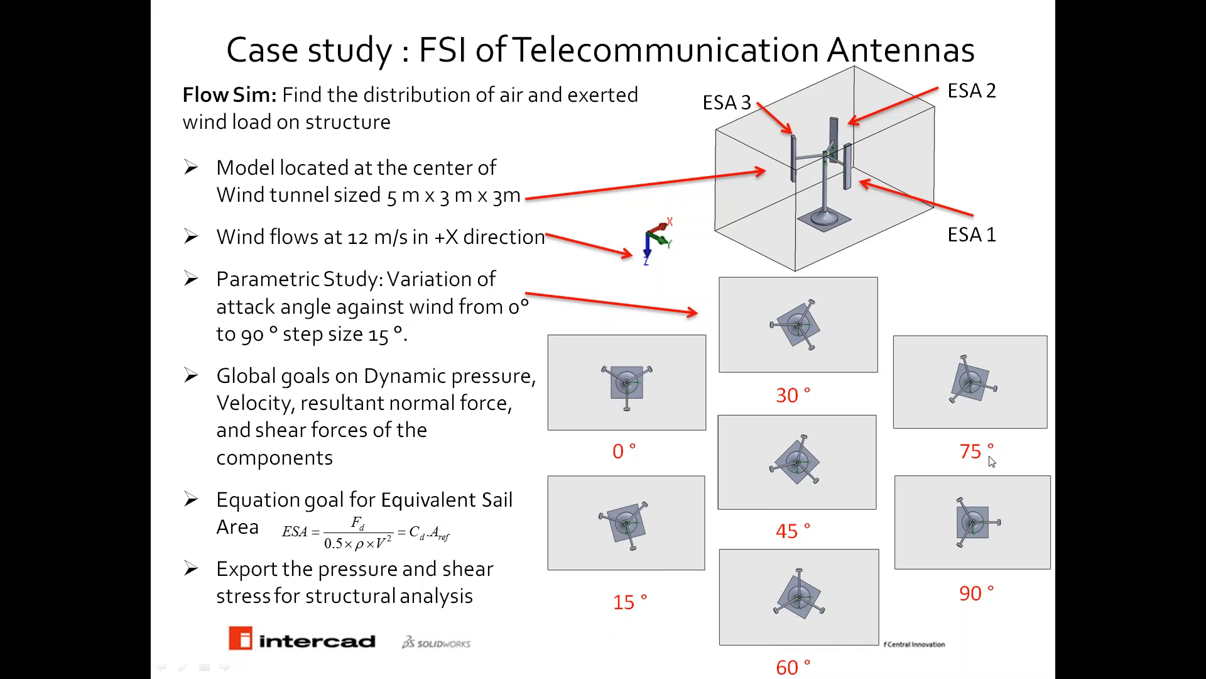
key("Right")
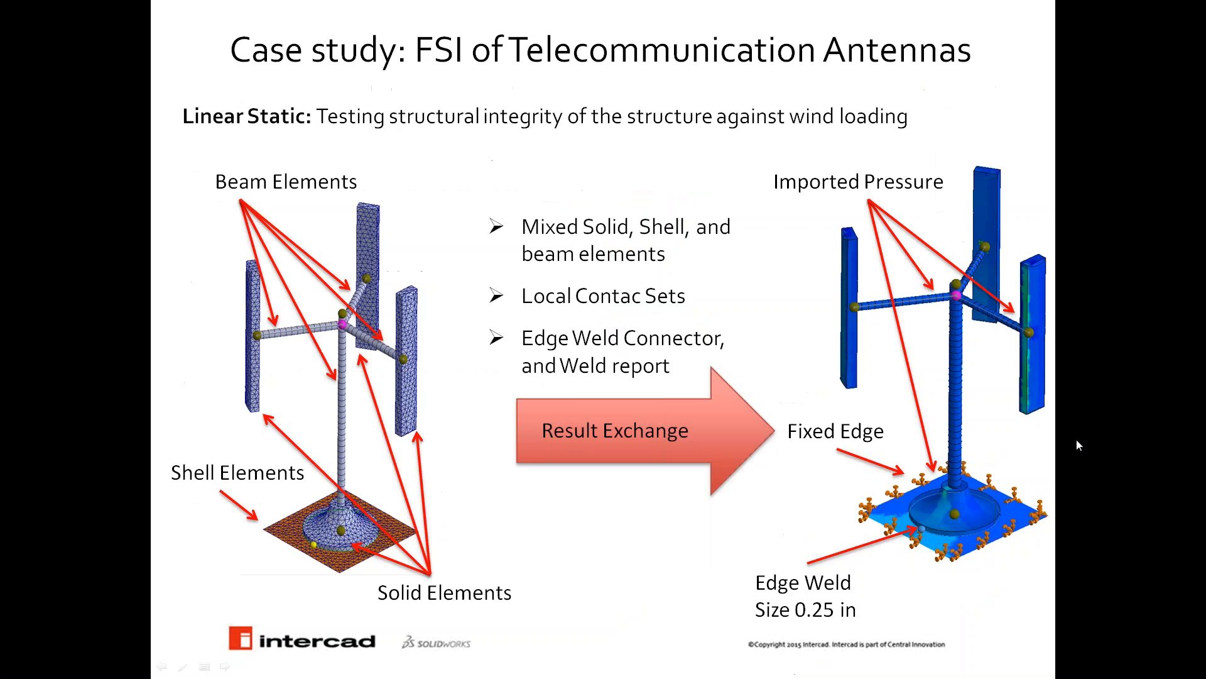
key("Right")
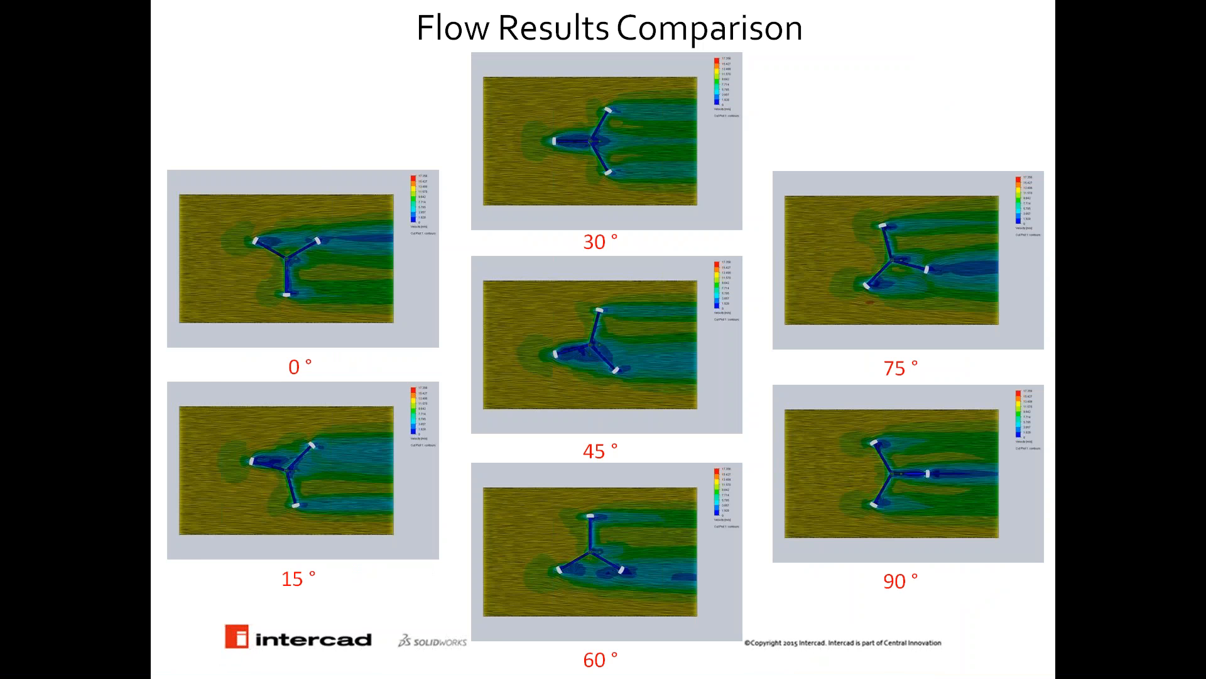
key("Right")
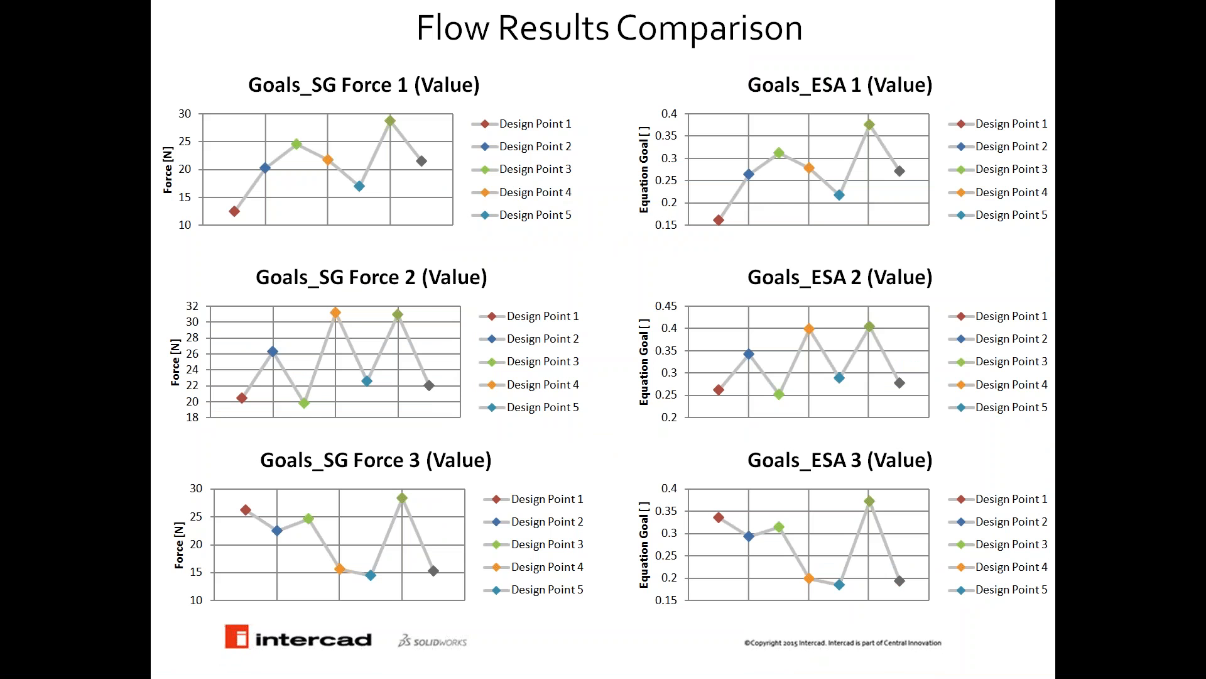